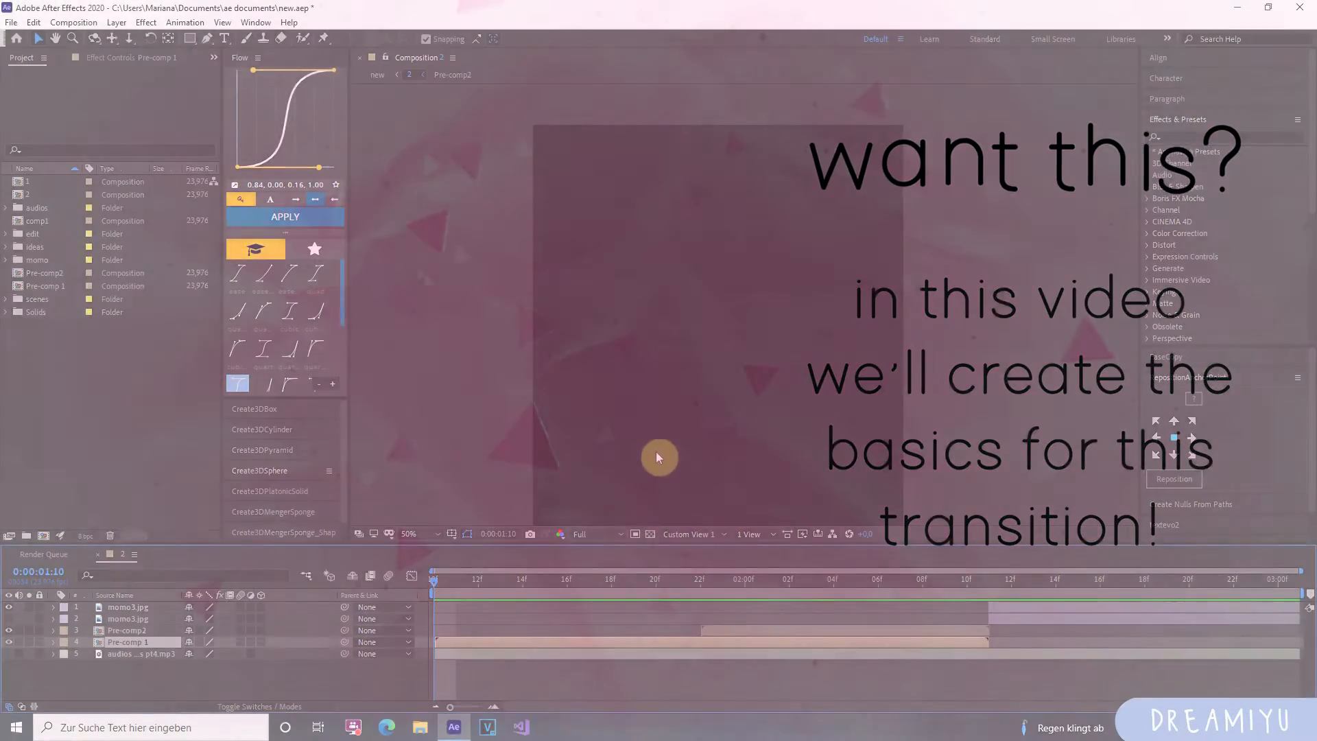
Preview the existing edit in composition 2 and scrub along its timeline to 0:00:02:13.
{"action": "key", "text": "space"}
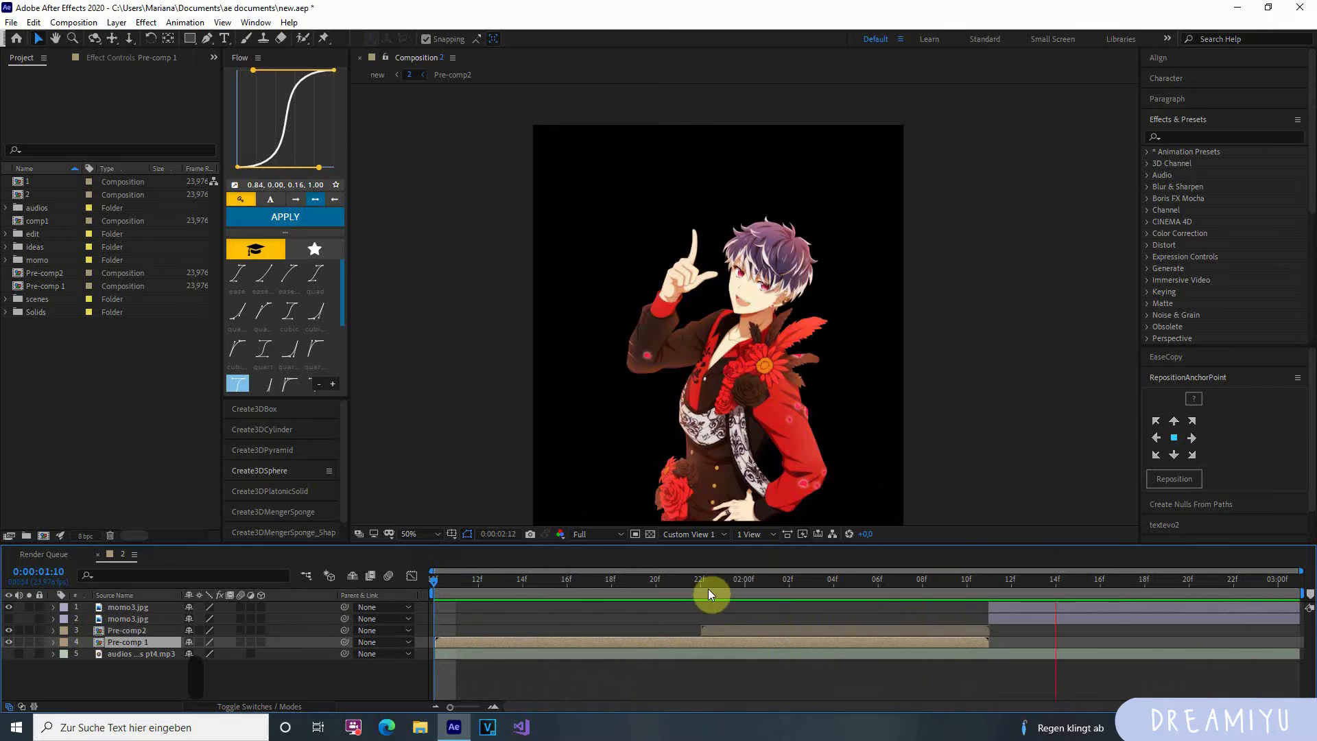
{"action": "left_click", "coordinate": [632, 584]}
{"action": "left_click_drag", "start_coordinate": [582, 575], "coordinate": [1034, 651]}
{"action": "left_click", "coordinate": [1034, 620]}
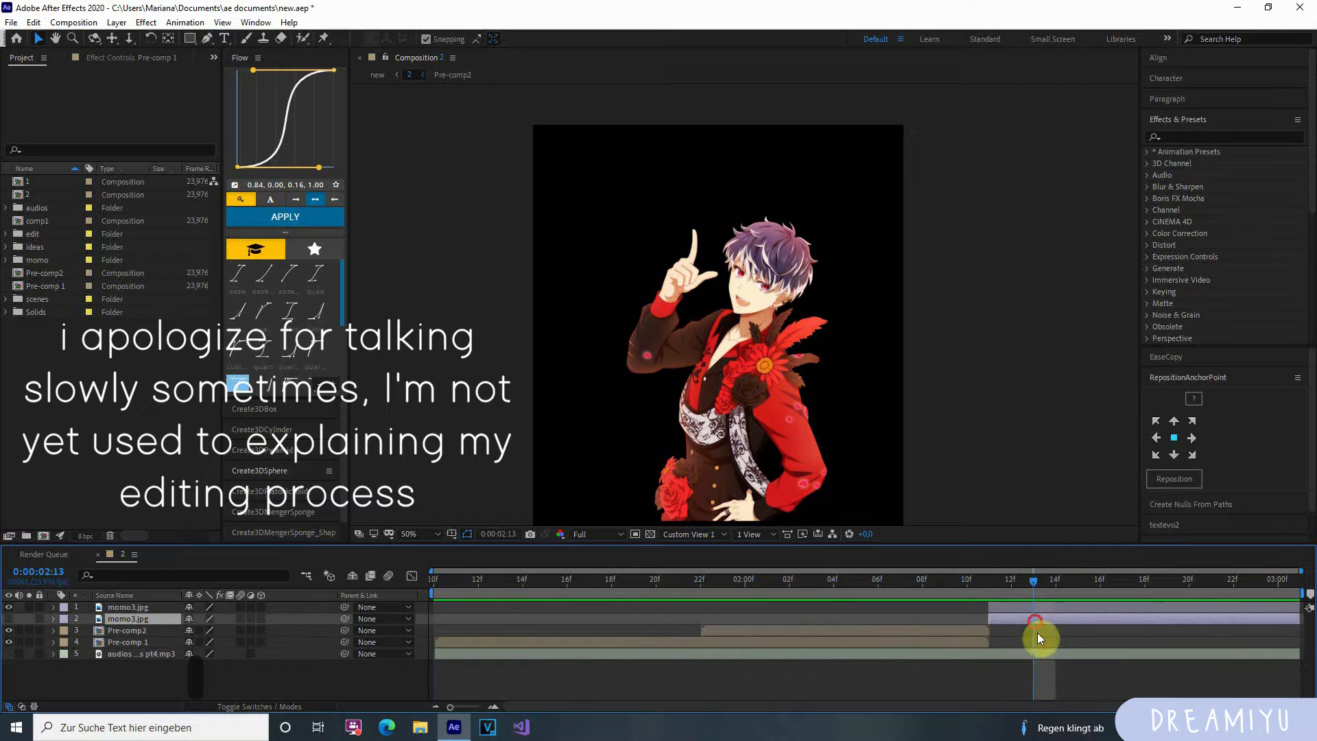
Toggle the visibility of the two momo3.jpg layers to examine the cut-out and its hidden duplicate.
{"action": "left_click", "coordinate": [1034, 609]}
{"action": "left_click", "coordinate": [1029, 619]}
{"action": "left_click", "coordinate": [129, 608]}
{"action": "left_click", "coordinate": [9, 608]}
{"action": "left_click", "coordinate": [9, 618]}
{"action": "left_click", "coordinate": [9, 618]}
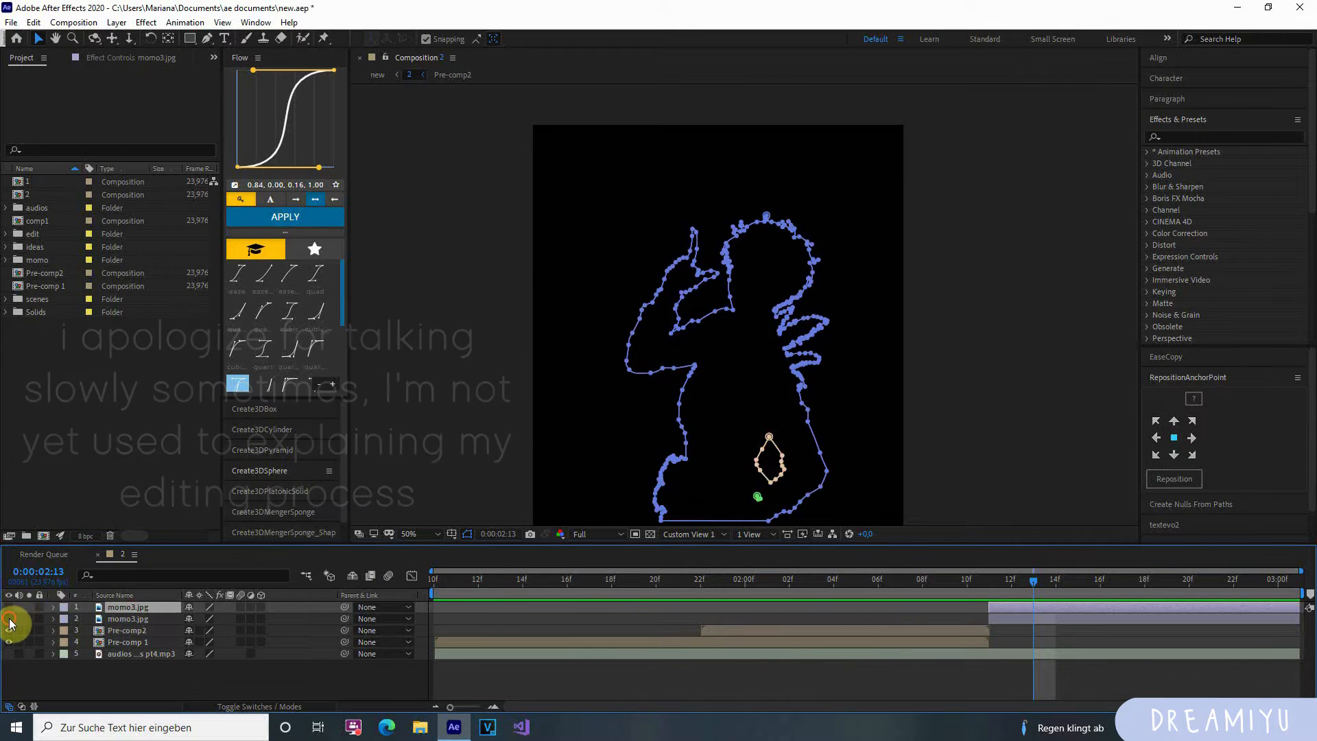
{"action": "left_click", "coordinate": [9, 607]}
Open Pre-comp 1, scrub through its two video clips, and return to composition 2.
{"action": "left_click_drag", "start_coordinate": [630, 581], "coordinate": [664, 643]}
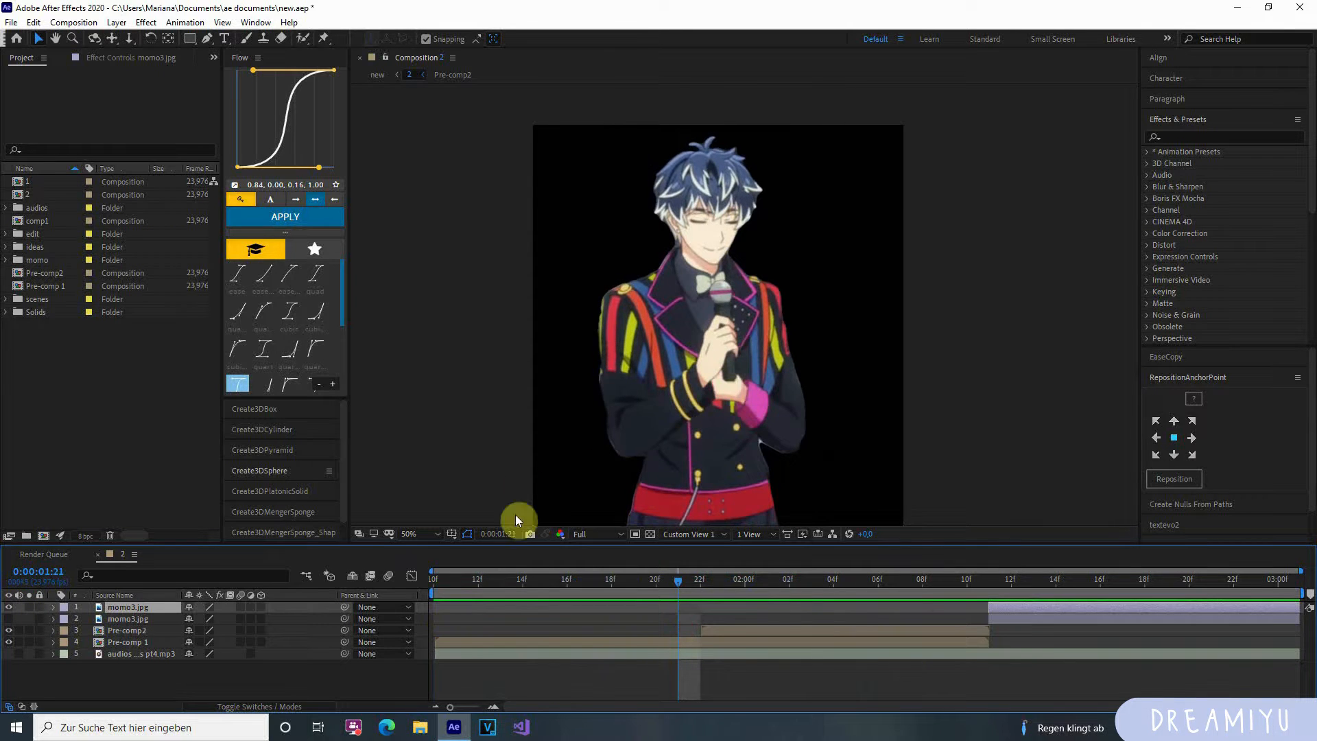
{"action": "double_click", "coordinate": [636, 642]}
{"action": "left_click_drag", "start_coordinate": [714, 585], "coordinate": [384, 624]}
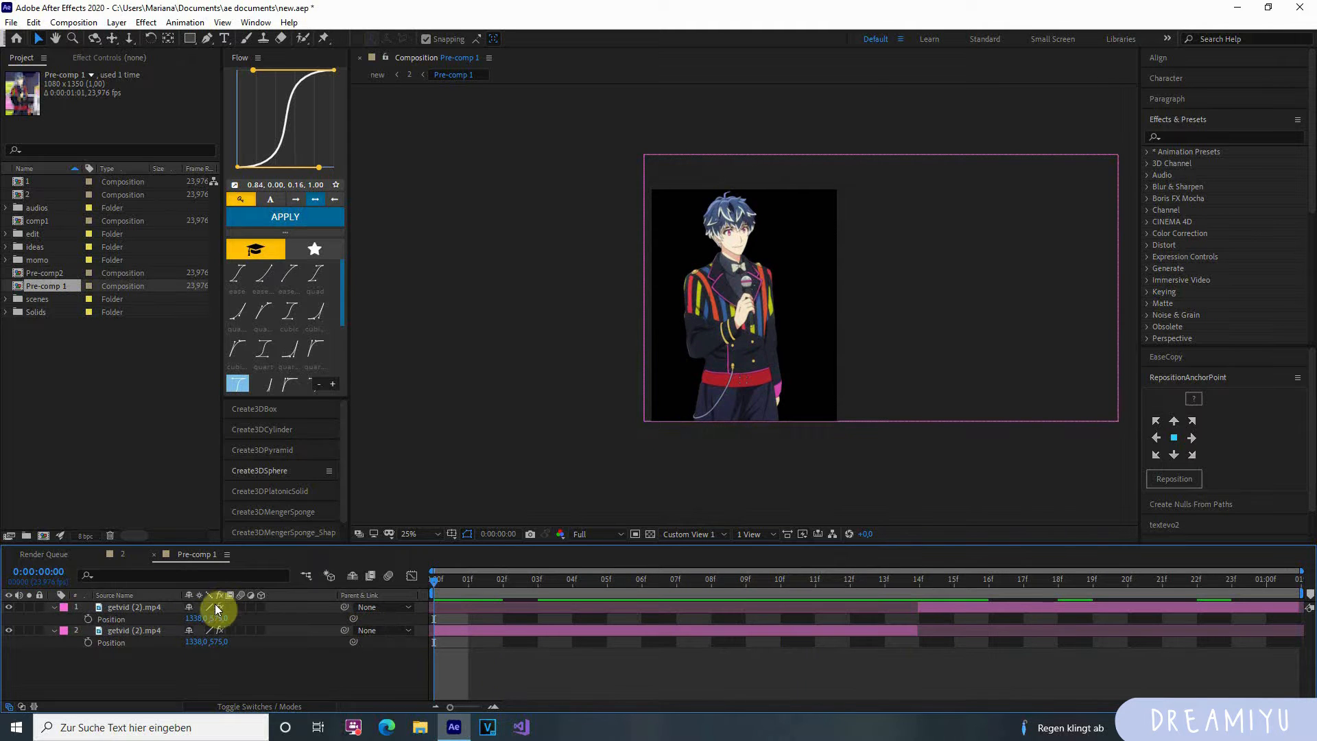
{"action": "left_click_drag", "start_coordinate": [220, 608], "coordinate": [574, 595]}
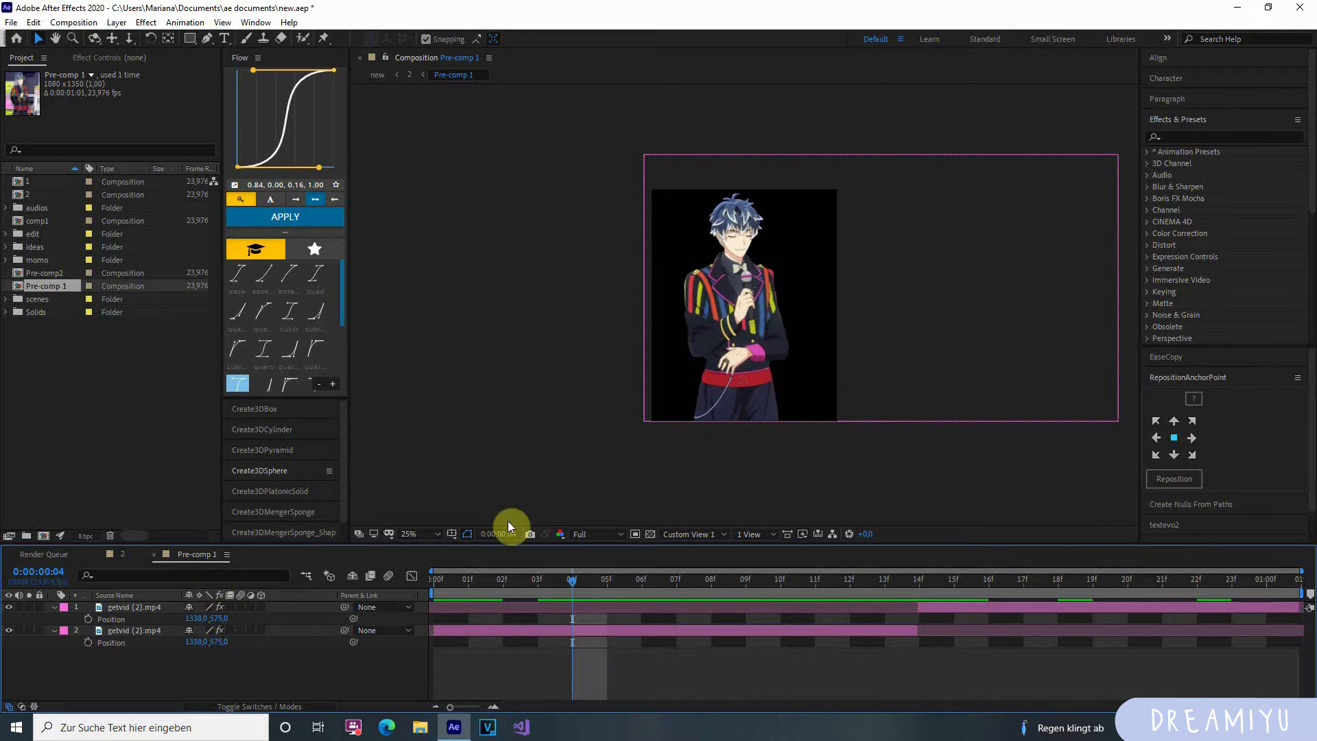
{"action": "left_click", "coordinate": [119, 555]}
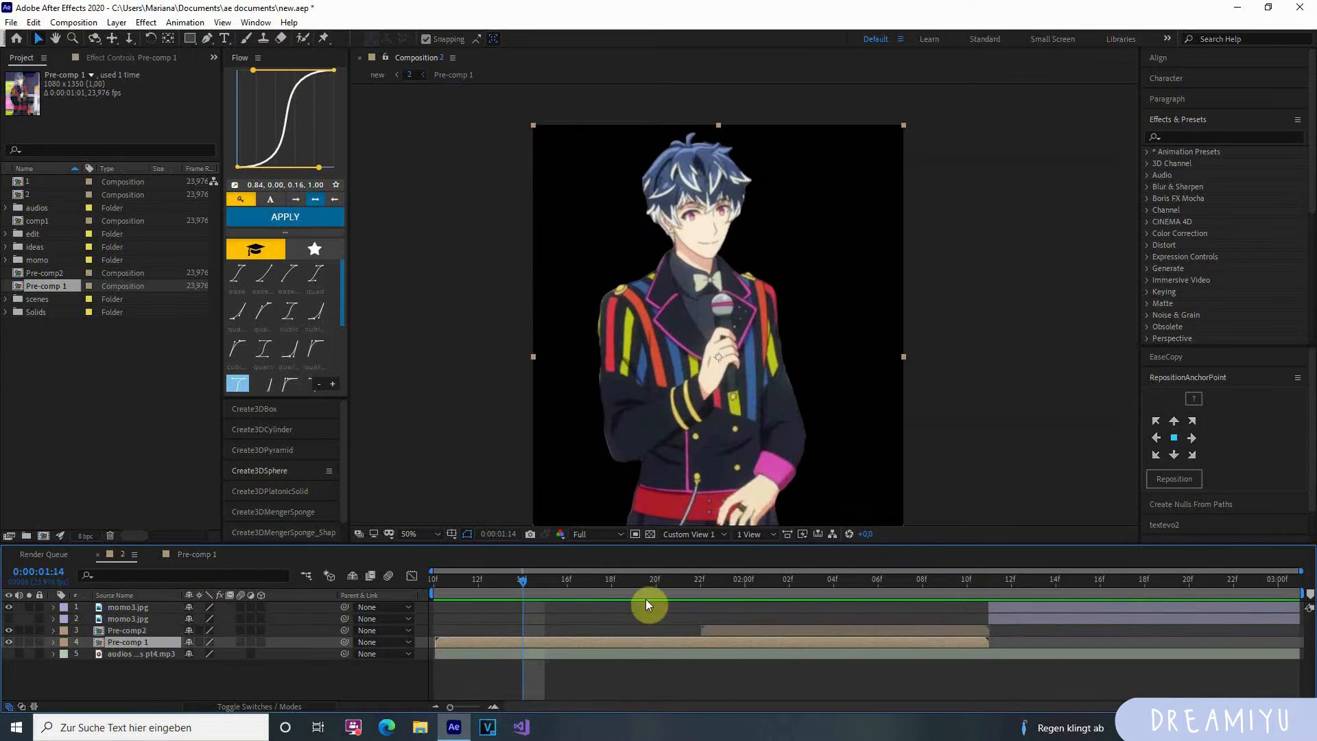
Scrub through composition 2 to examine how Pre-comp2 overlaps Pre-comp 1, ending at 0:00:01:15.
{"action": "left_click", "coordinate": [792, 589]}
{"action": "left_click", "coordinate": [887, 596]}
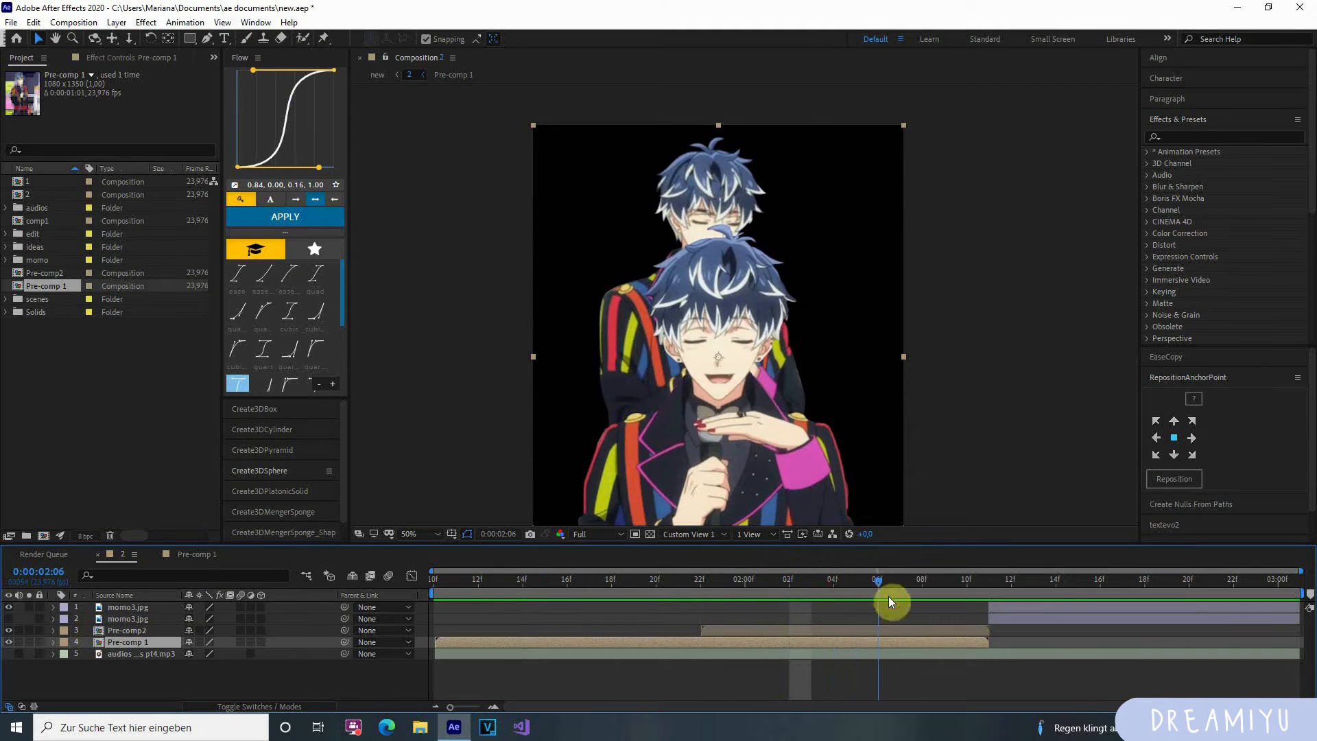
{"action": "left_click_drag", "start_coordinate": [887, 595], "coordinate": [829, 619]}
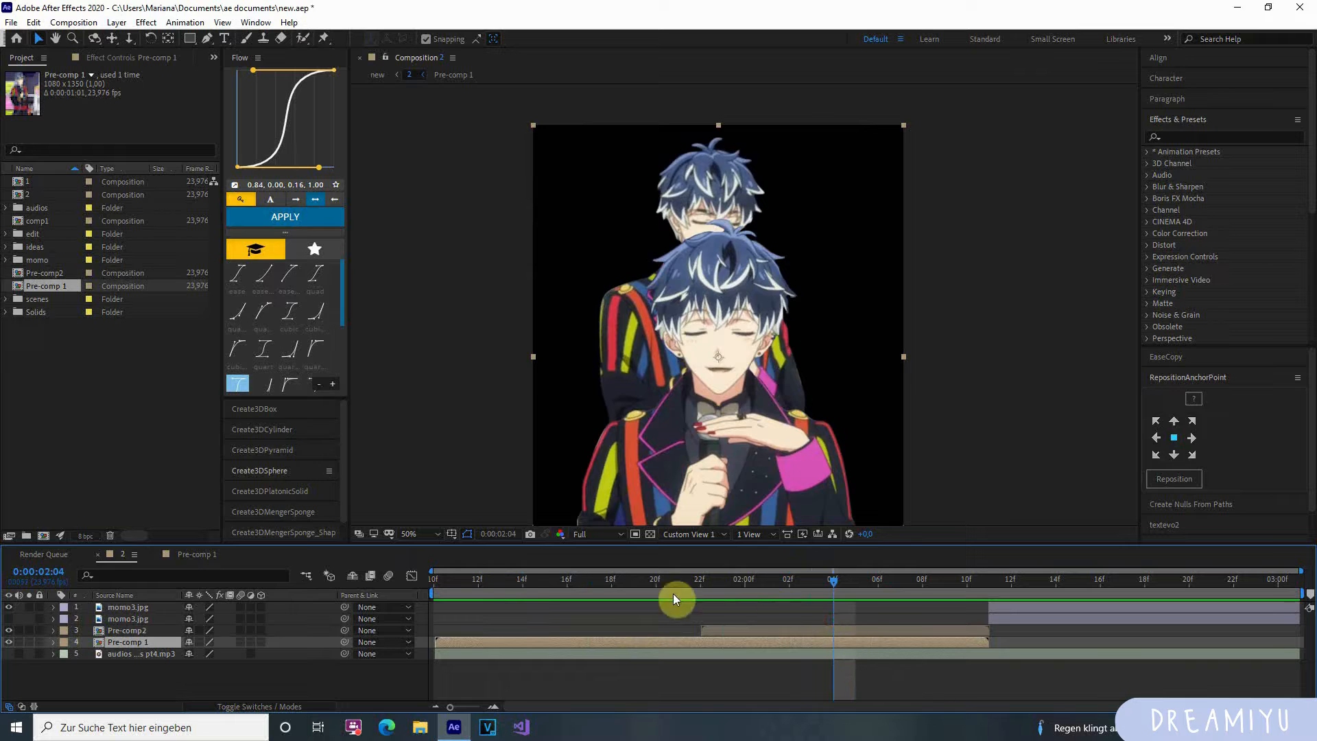
{"action": "left_click_drag", "start_coordinate": [672, 599], "coordinate": [723, 600]}
{"action": "key", "text": "h"}
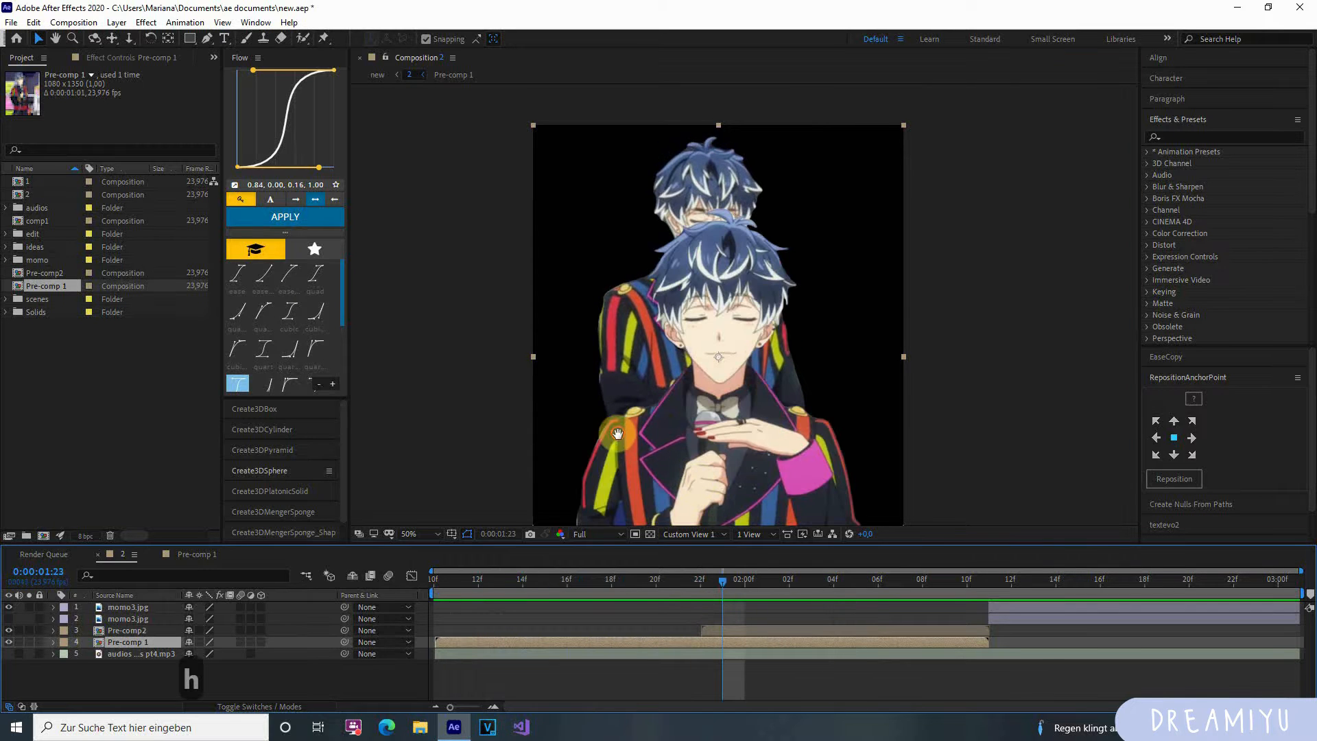
{"action": "left_click_drag", "start_coordinate": [618, 433], "coordinate": [625, 383]}
{"action": "left_click_drag", "start_coordinate": [722, 589], "coordinate": [545, 589]}
Make sure composition 2 uses the CINEMA 4D renderer in its 3D renderer settings.
{"action": "key", "text": "ctrl+k"}
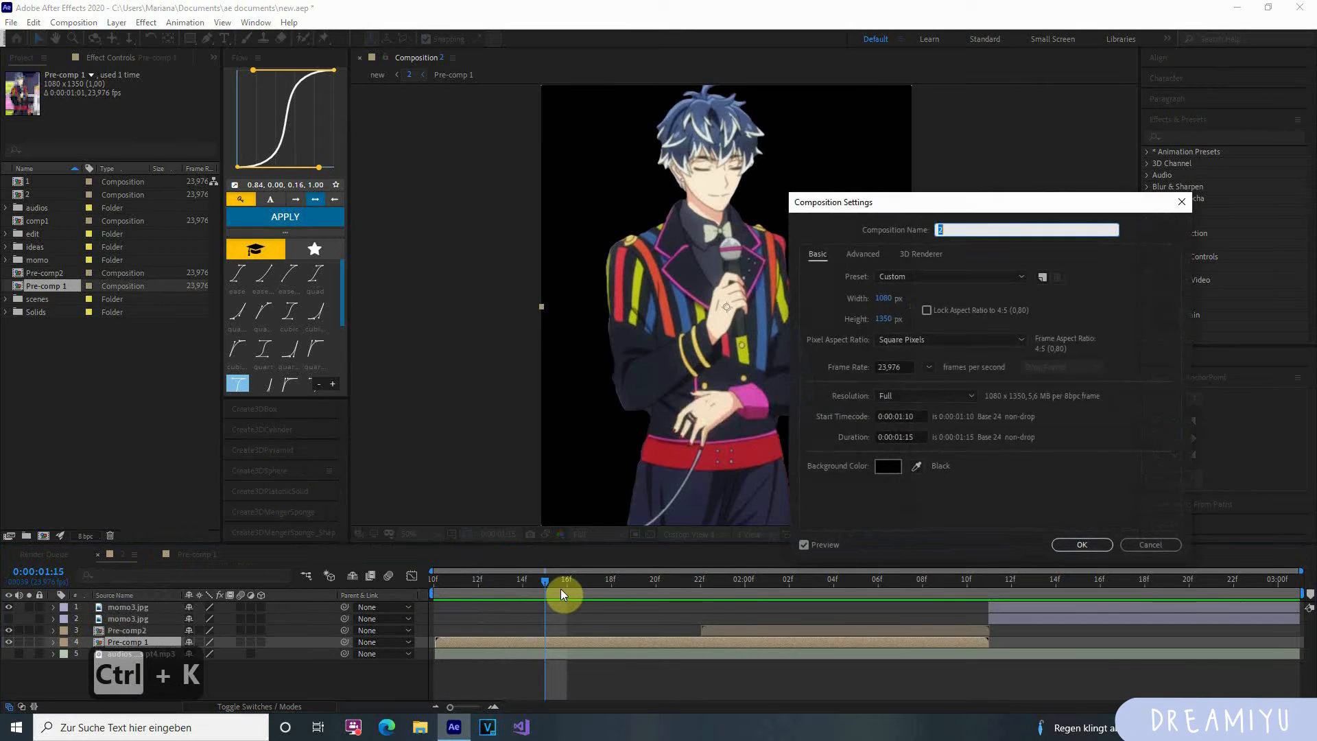
{"action": "left_click", "coordinate": [919, 254]}
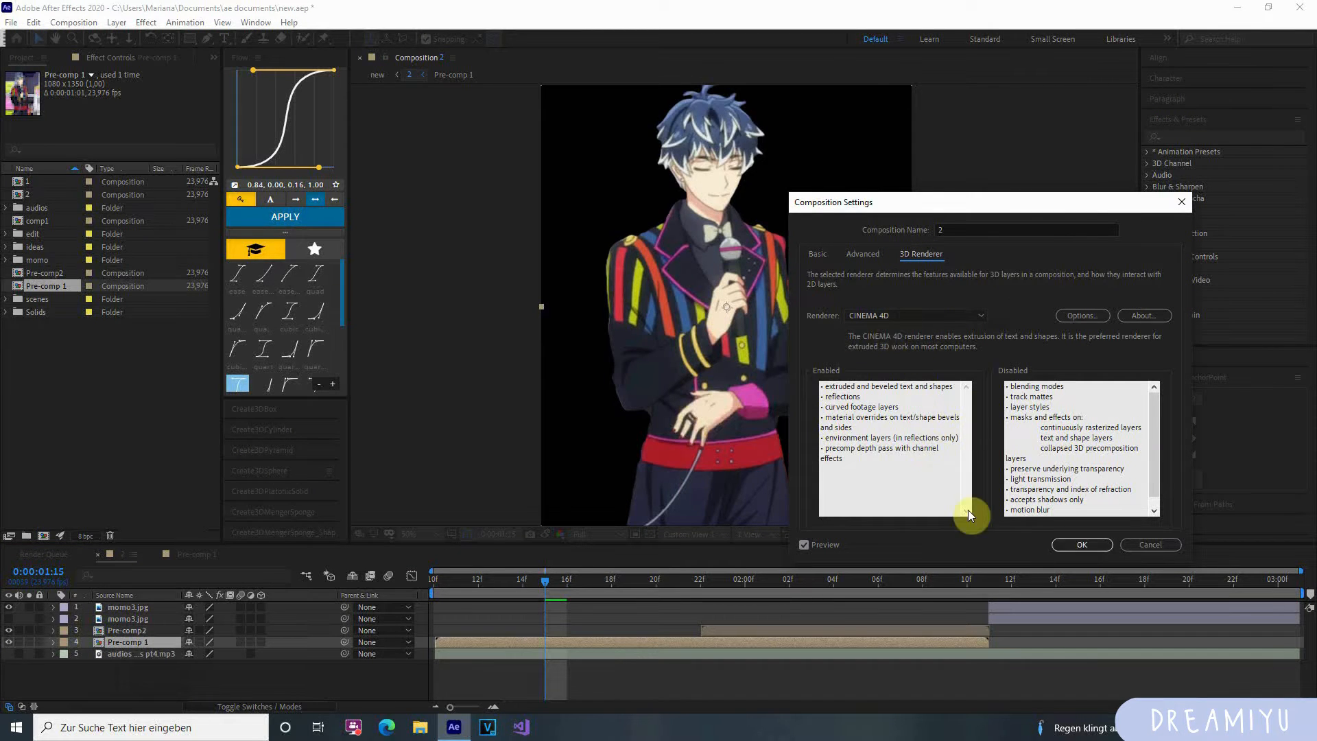
{"action": "left_click", "coordinate": [1081, 544]}
Add a new shape layer with the time at 0:00:01:10 and place it above all other layers.
{"action": "left_click_drag", "start_coordinate": [498, 590], "coordinate": [427, 587]}
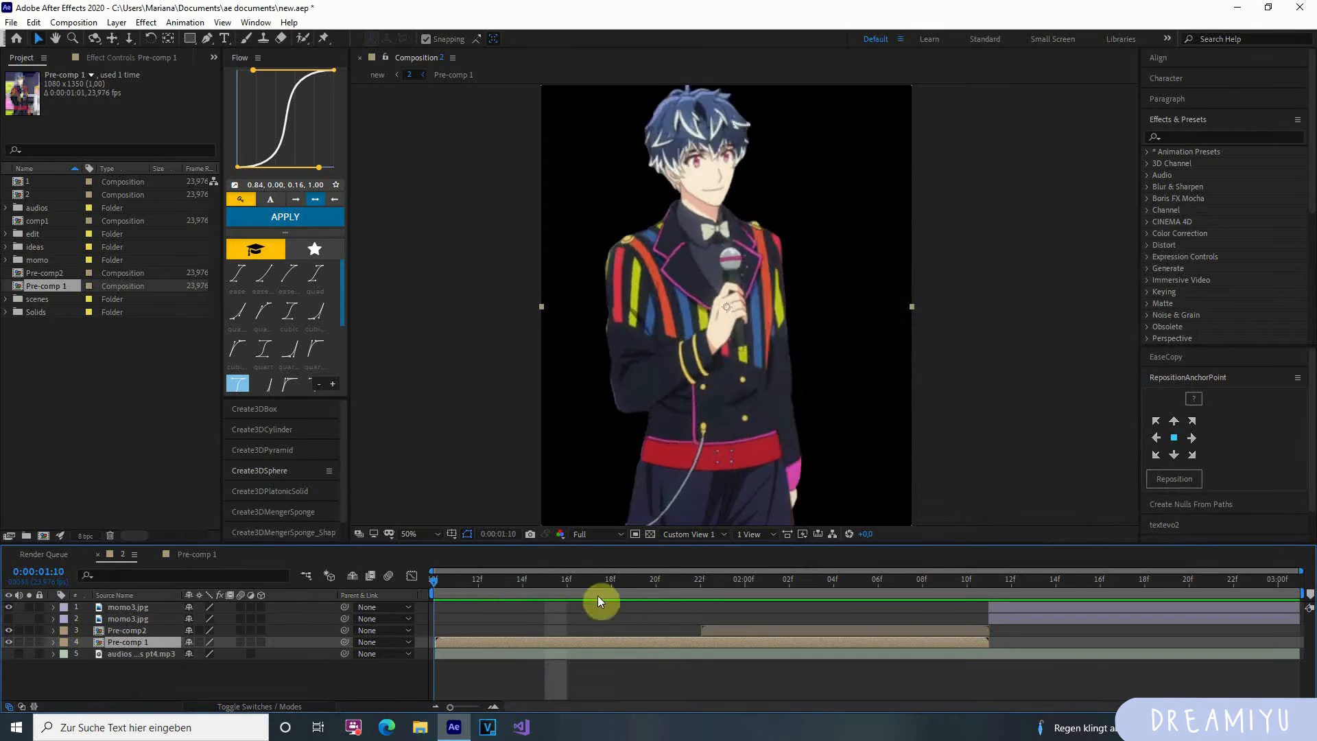
{"action": "key", "text": "space"}
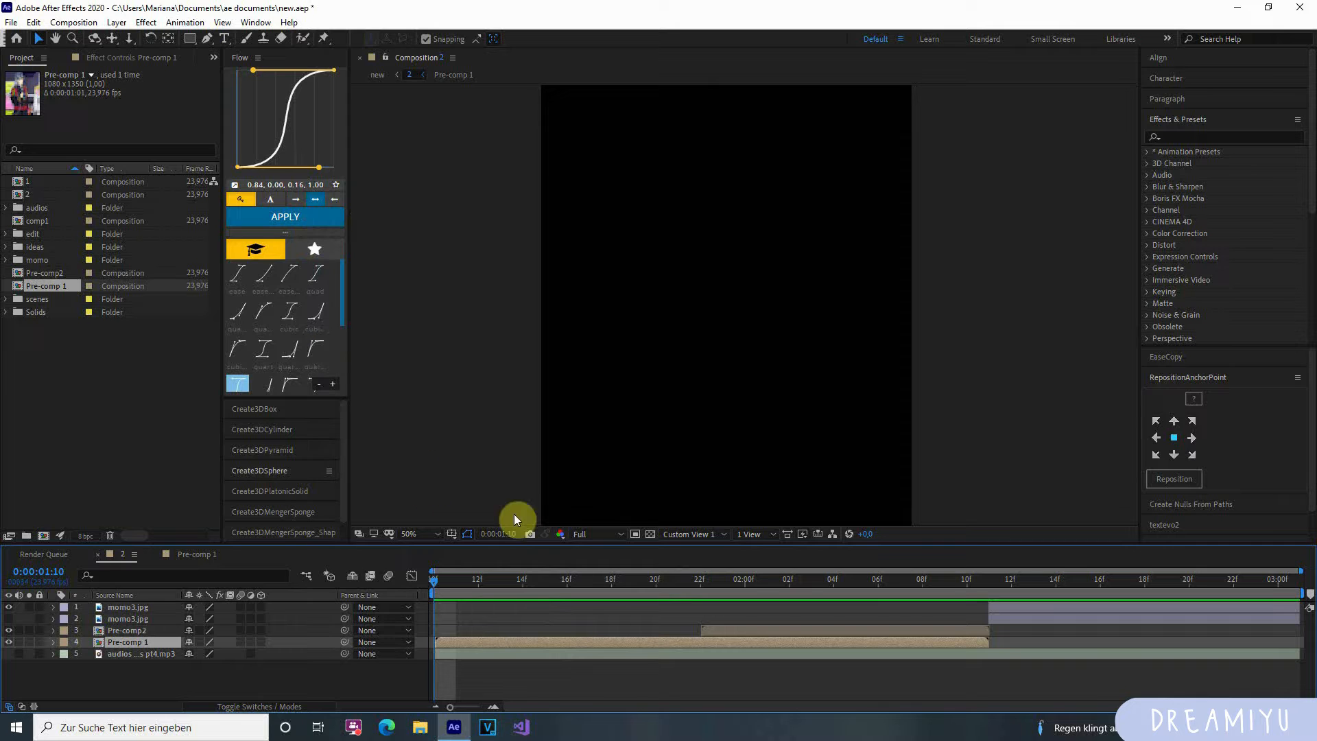
{"action": "left_click", "coordinate": [117, 22]}
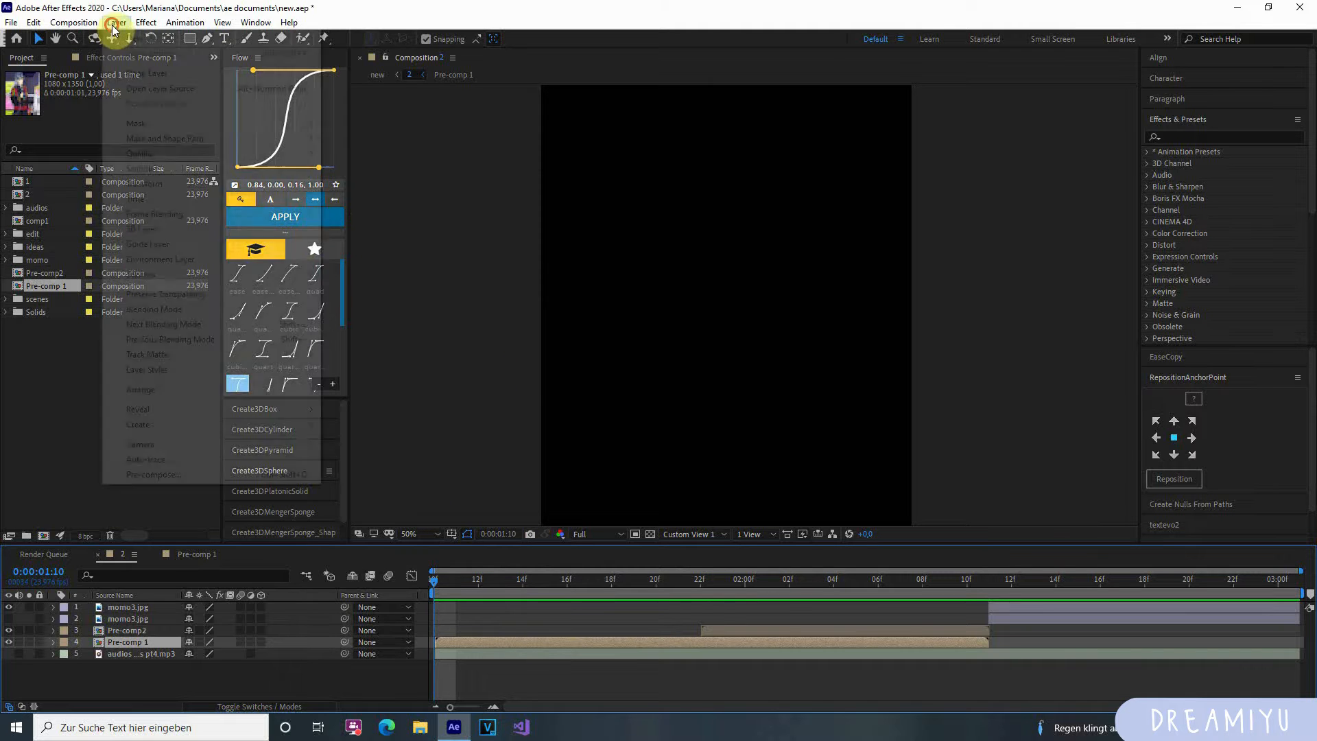
{"action": "mouse_move", "coordinate": [127, 39]}
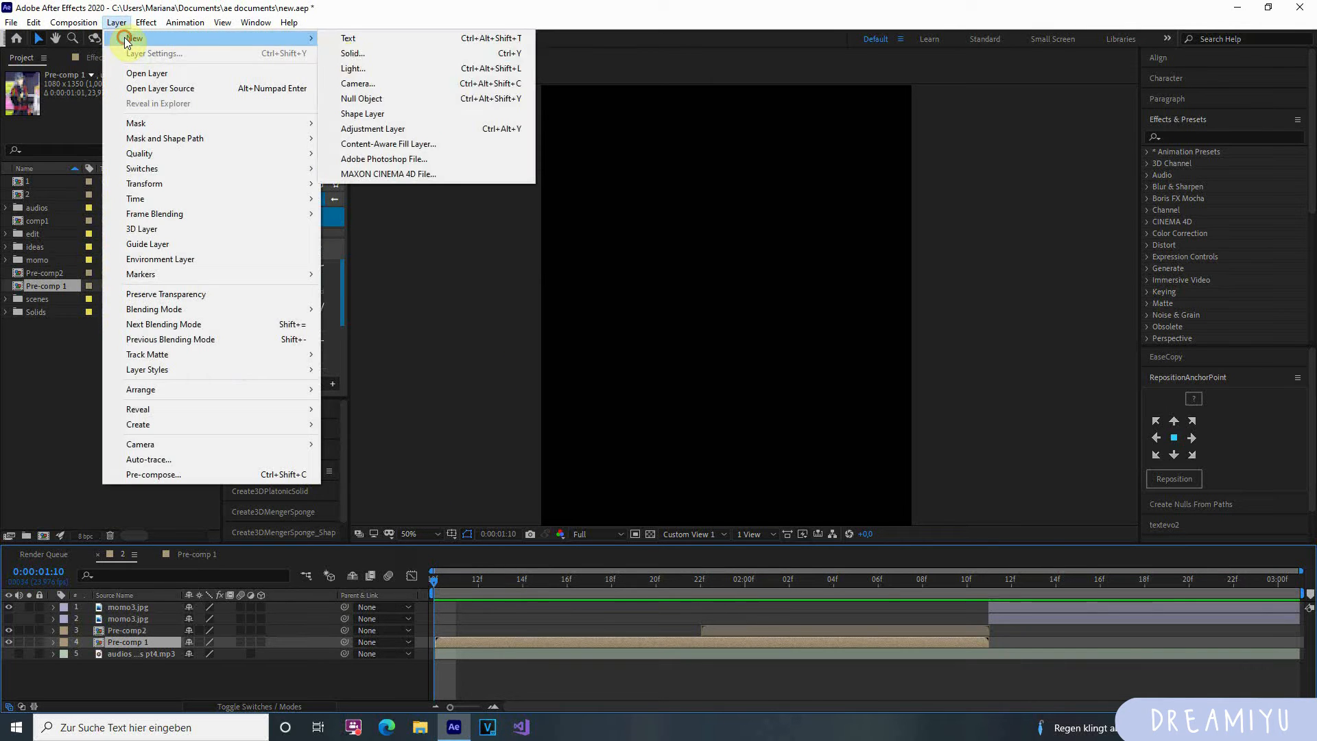
{"action": "left_click", "coordinate": [362, 115]}
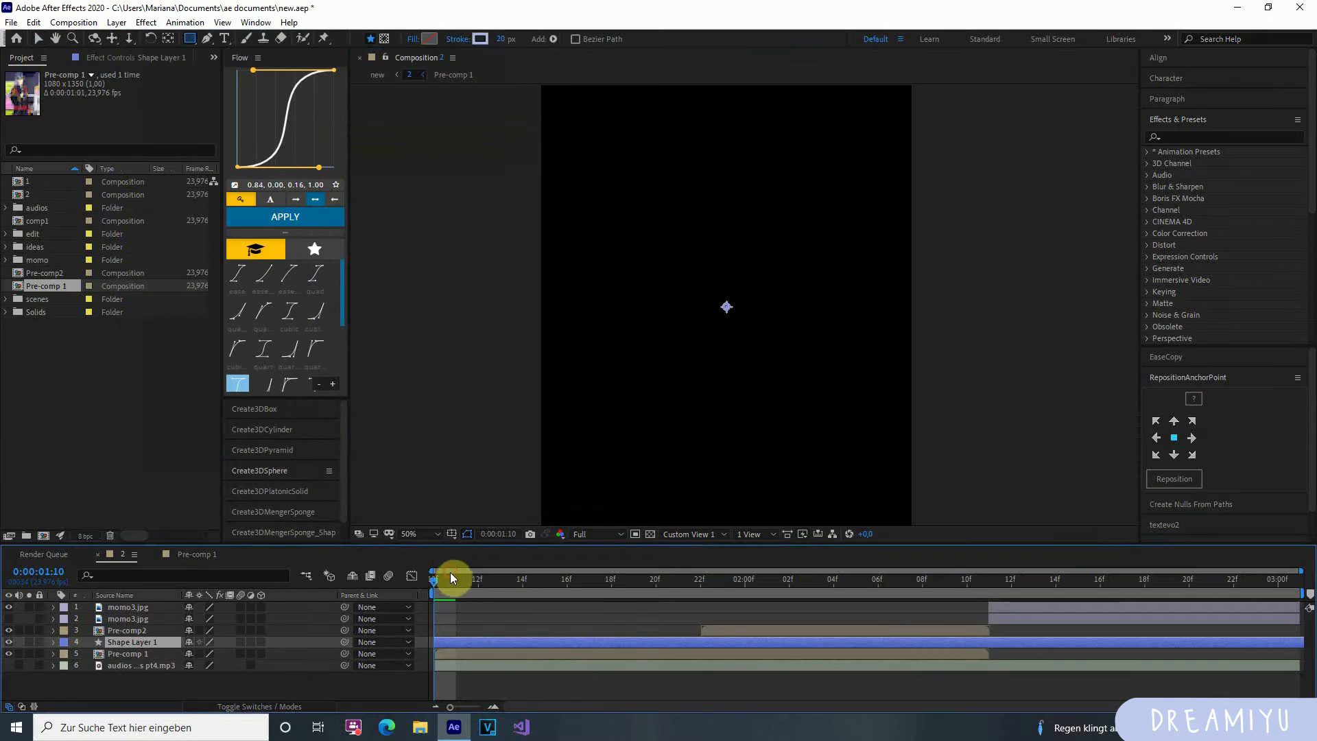
{"action": "left_click_drag", "start_coordinate": [143, 645], "coordinate": [134, 605]}
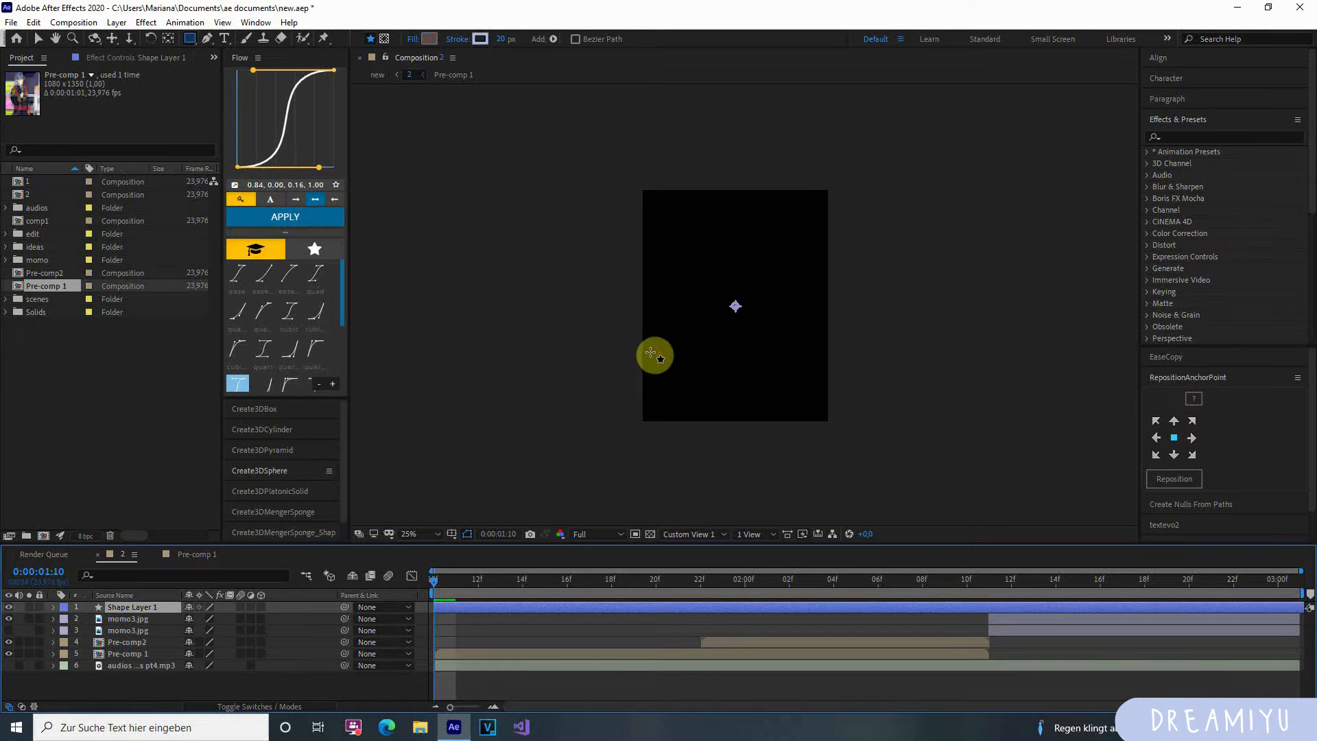
Draw a centred portrait rectangle, about two thirds of the composition's width and height, on the shape layer with a 0 px stroke.
{"action": "key", "text": "comma"}
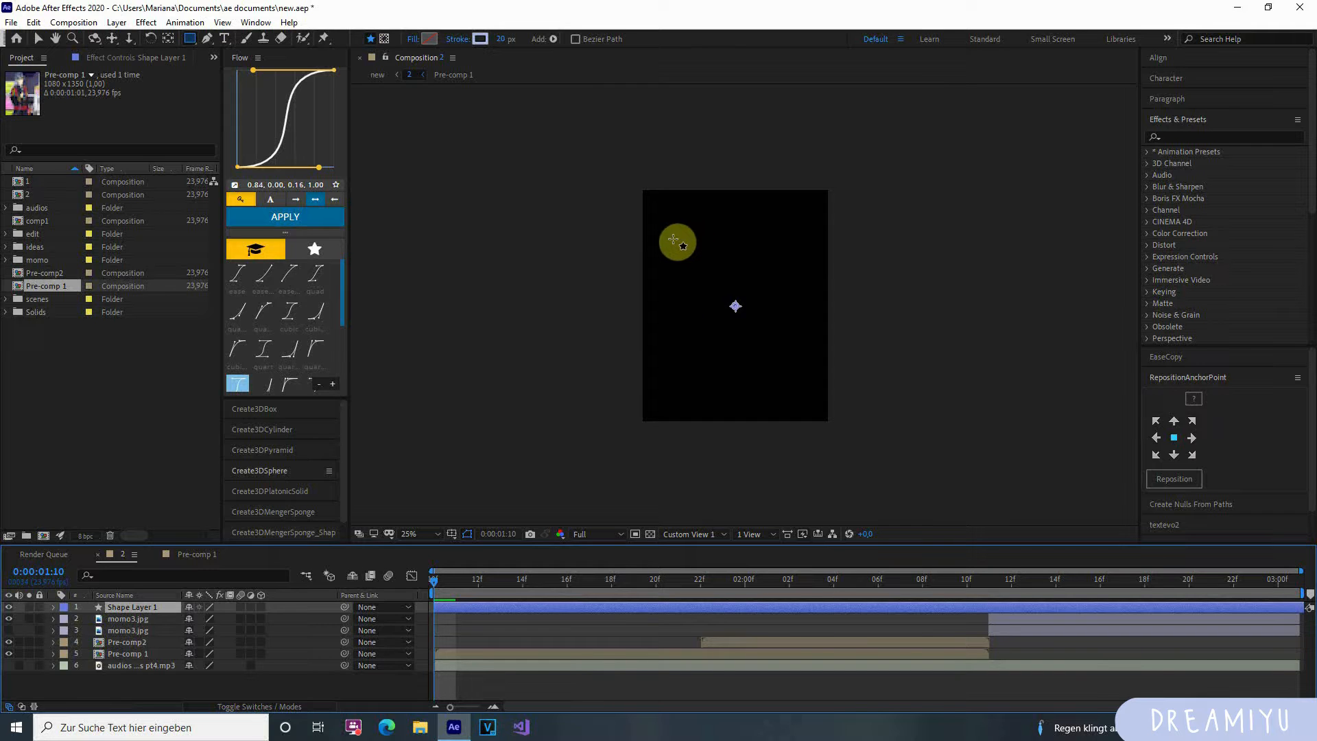
{"action": "left_click_drag", "start_coordinate": [675, 229], "coordinate": [794, 386]}
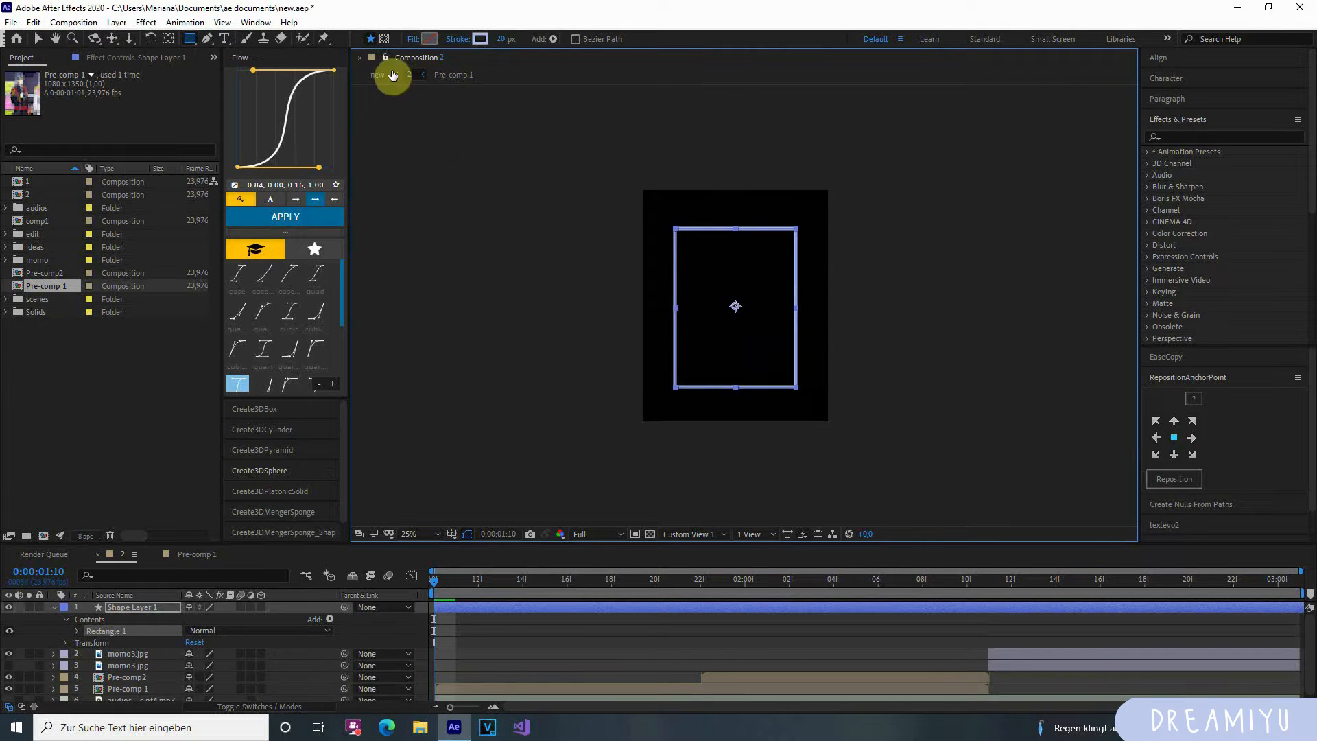
{"action": "left_click", "coordinate": [478, 39]}
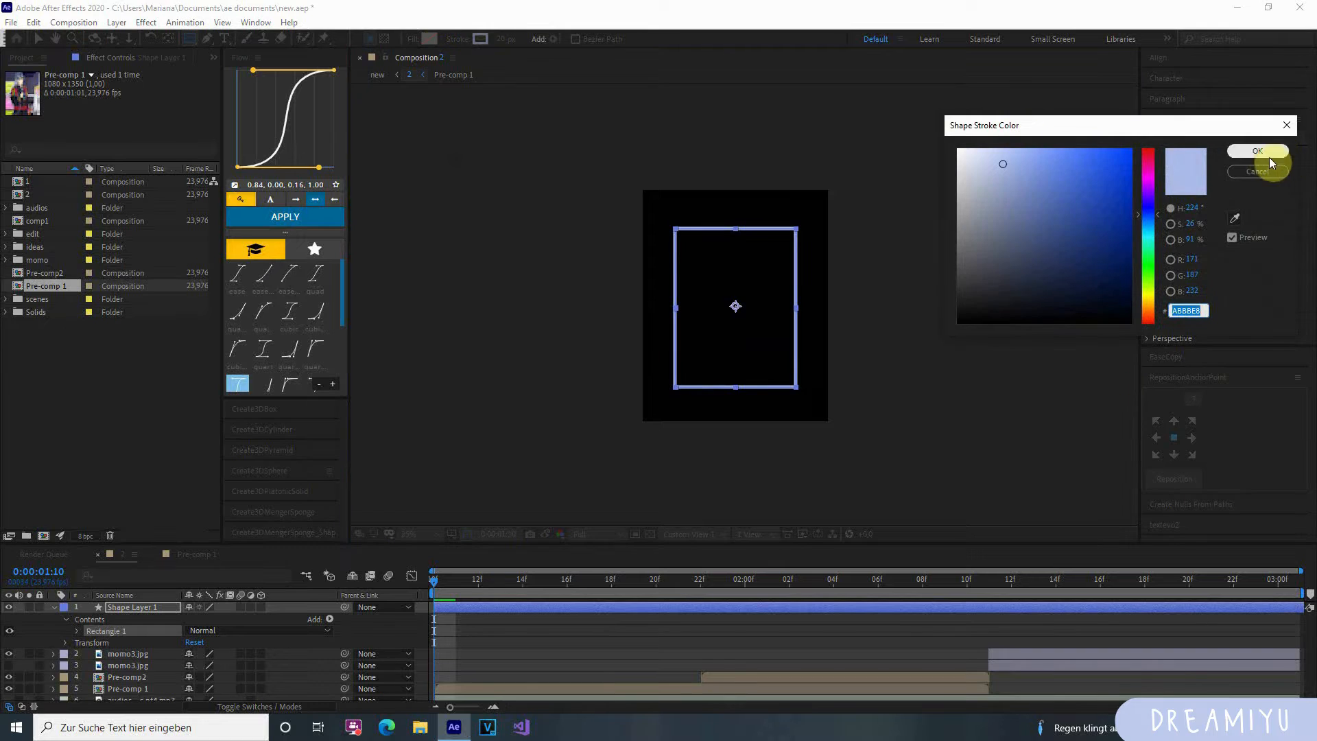
{"action": "left_click", "coordinate": [1267, 156]}
{"action": "left_click", "coordinate": [501, 39]}
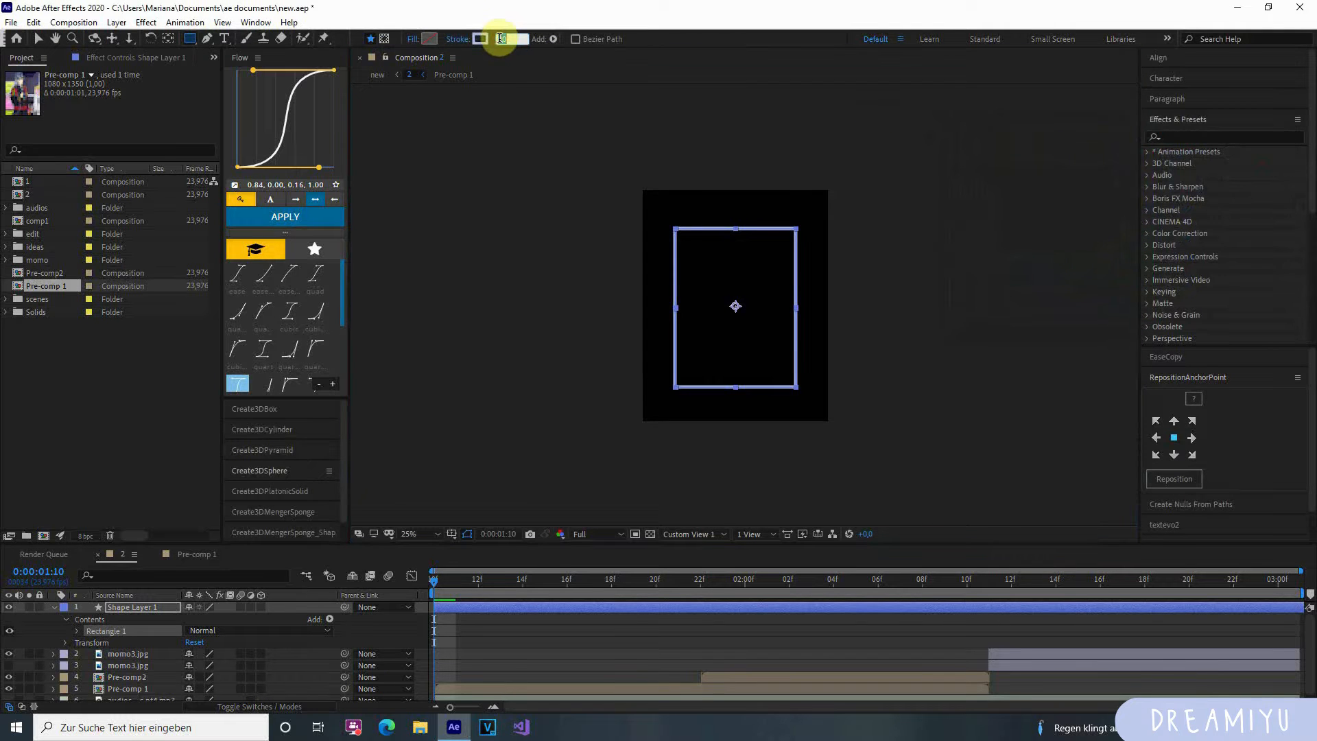
{"action": "type", "text": "0"}
{"action": "key", "text": "Return"}
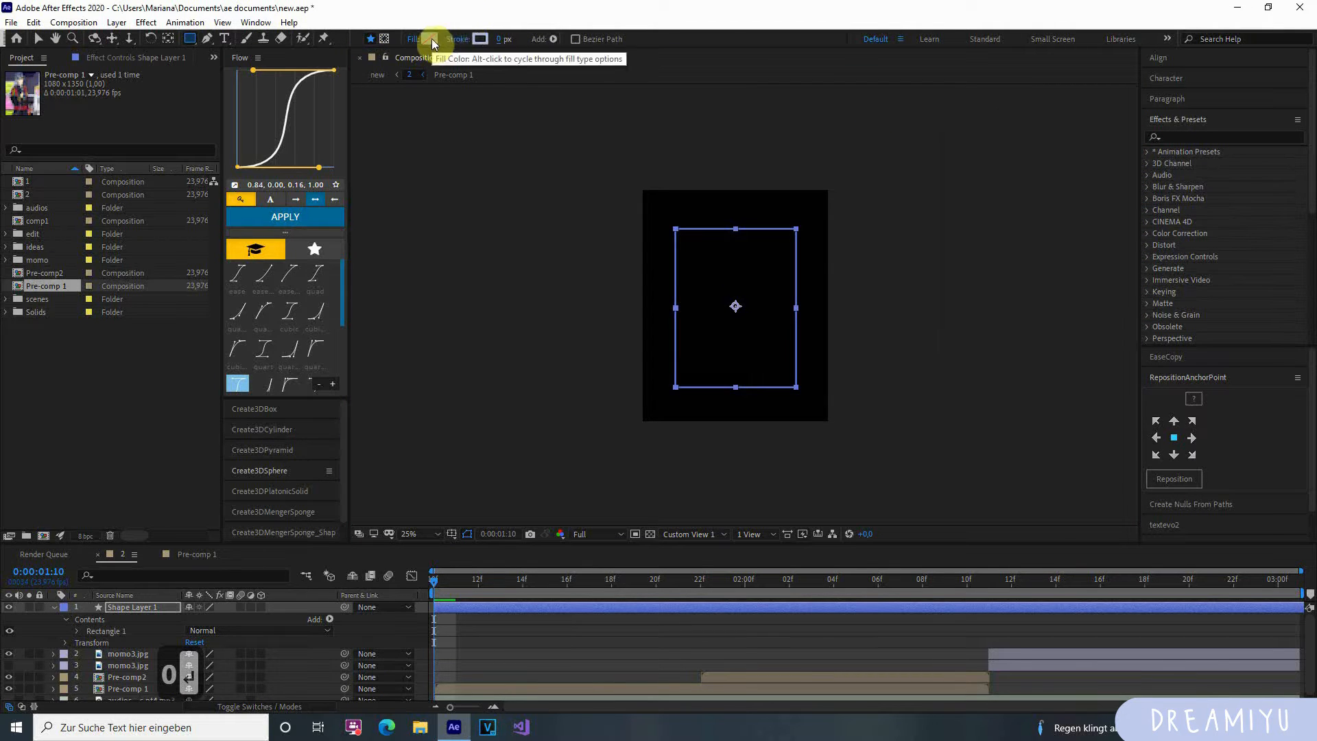
Give the rectangle a solid pale yellow fill and preview it over the composition.
{"action": "left_click", "coordinate": [431, 38], "text": "alt"}
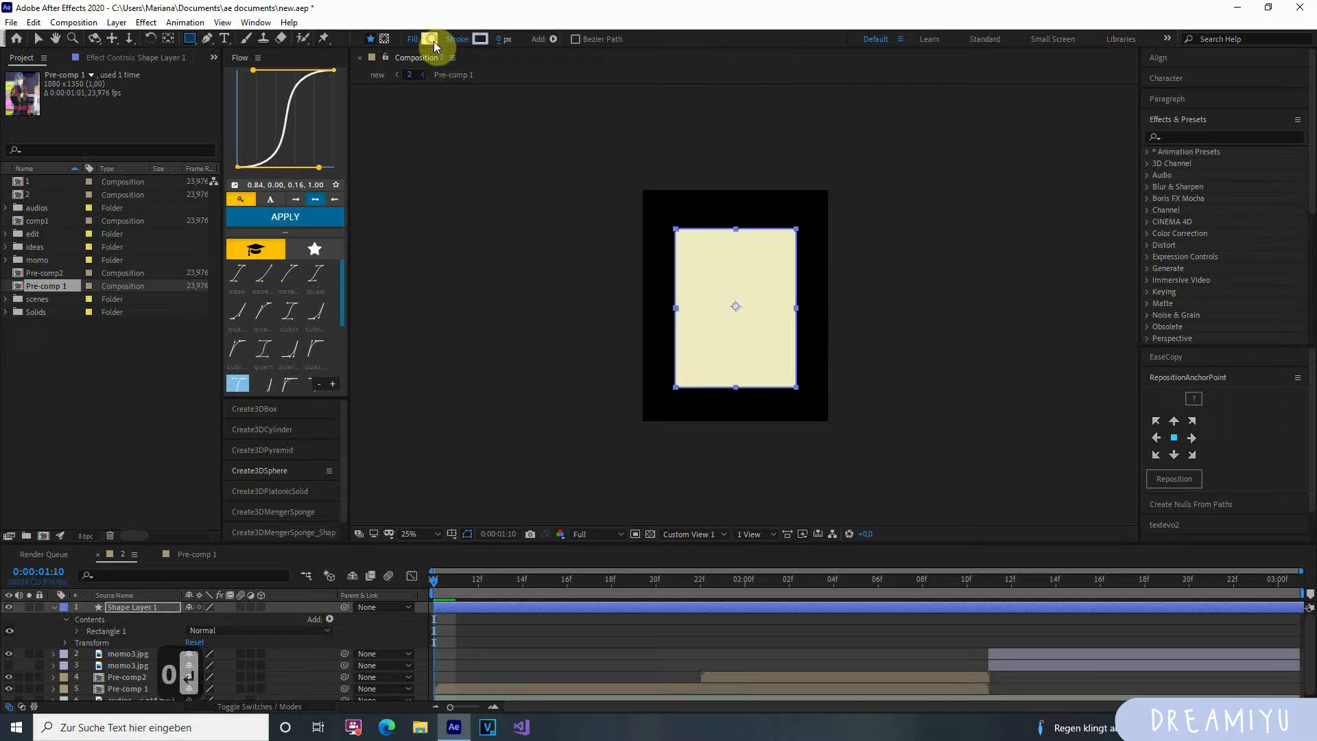
{"action": "left_click", "coordinate": [603, 621]}
{"action": "key", "text": "space"}
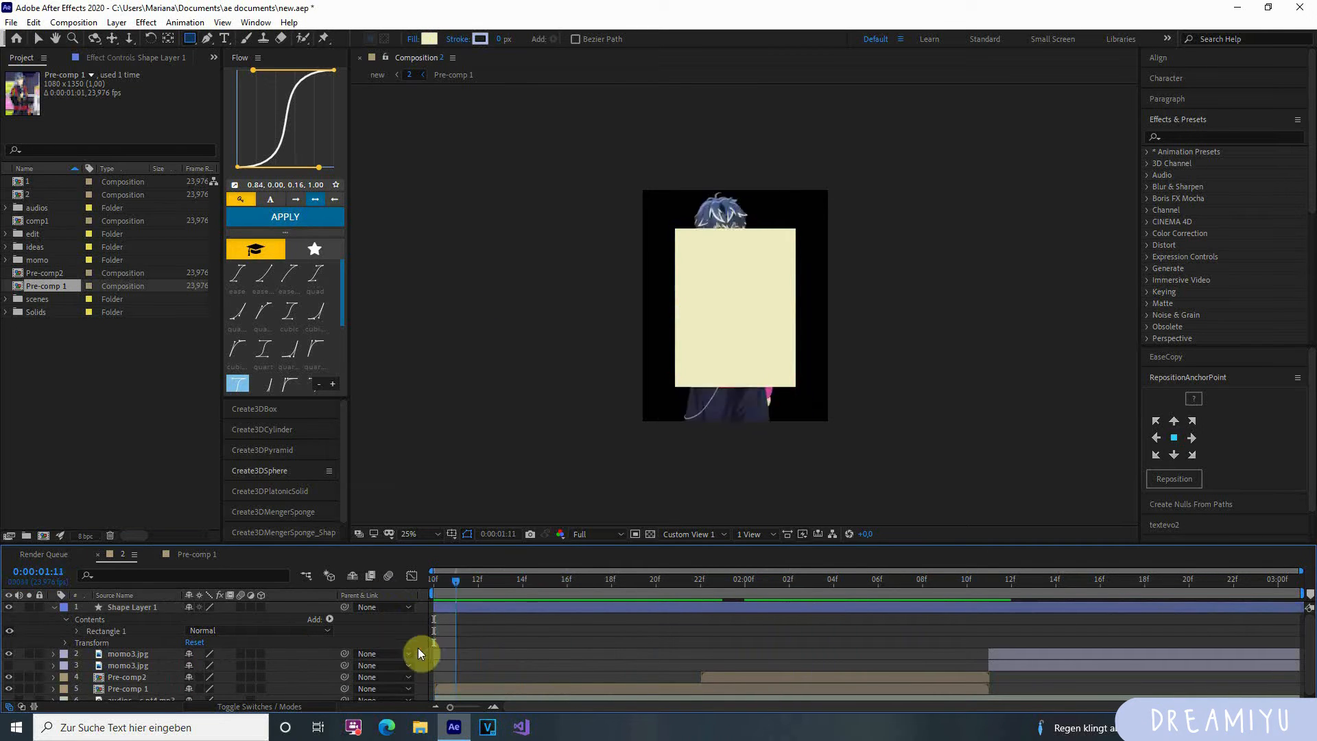
Turn Shape Layer 1 into a 3D layer.
{"action": "left_click", "coordinate": [233, 676]}
{"action": "left_click", "coordinate": [128, 606]}
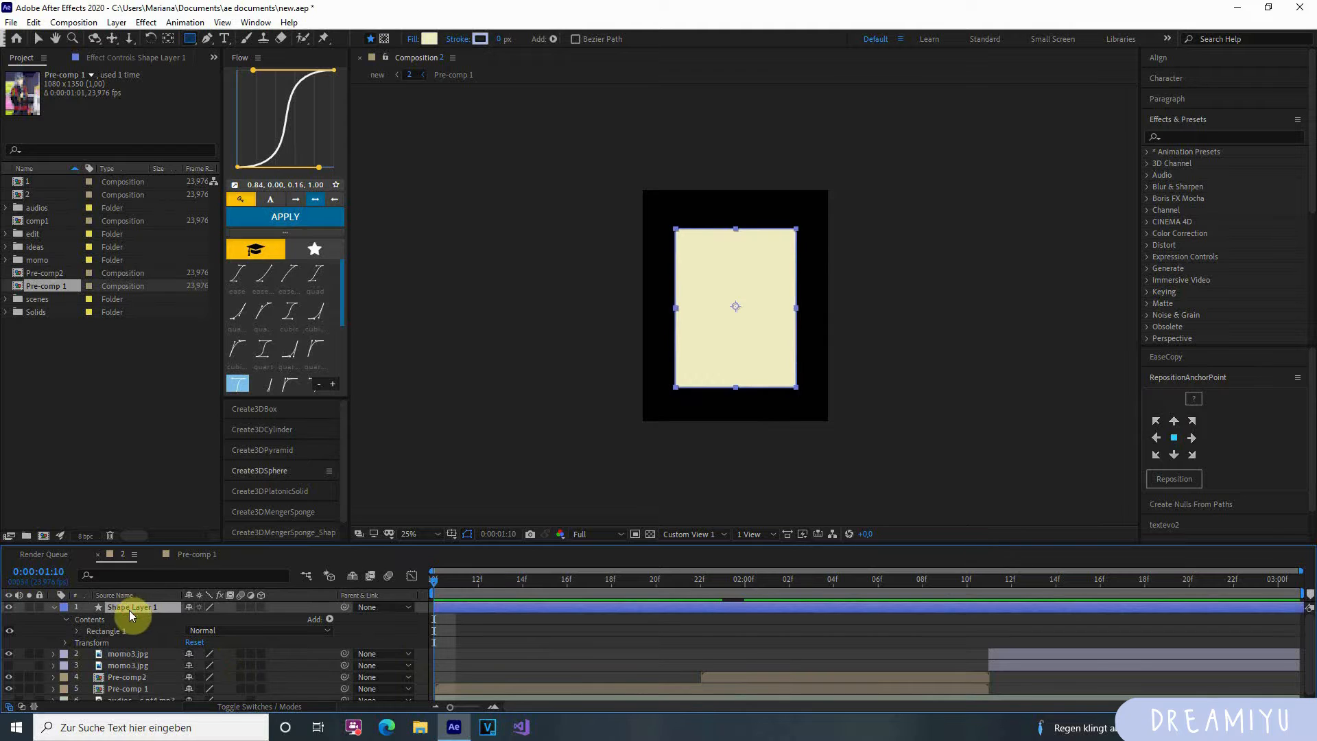
{"action": "left_click", "coordinate": [261, 606]}
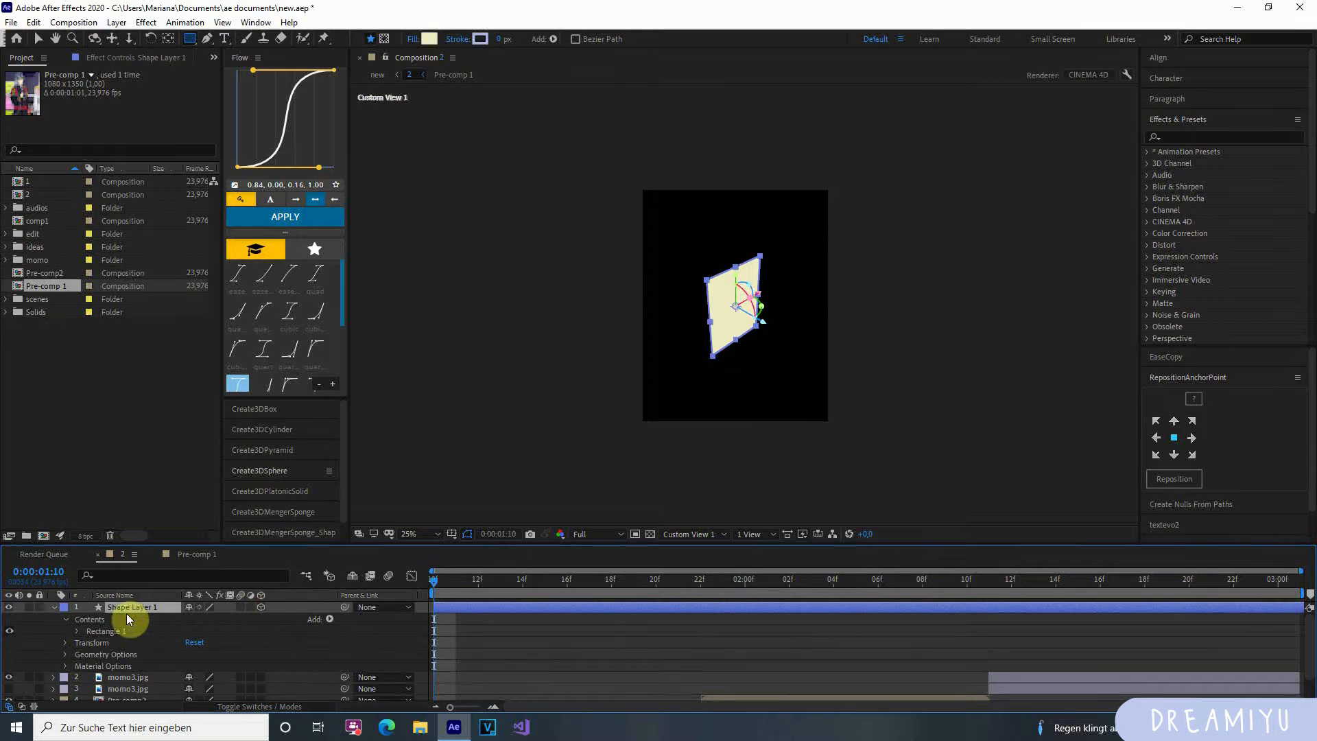
Set Shape Layer 1's extrusion depth to 40 in its geometry options, orbiting the view to judge the thickness.
{"action": "left_click", "coordinate": [65, 649]}
{"action": "scroll", "coordinate": [150, 660], "scroll_direction": "down", "scroll_amount": 2}
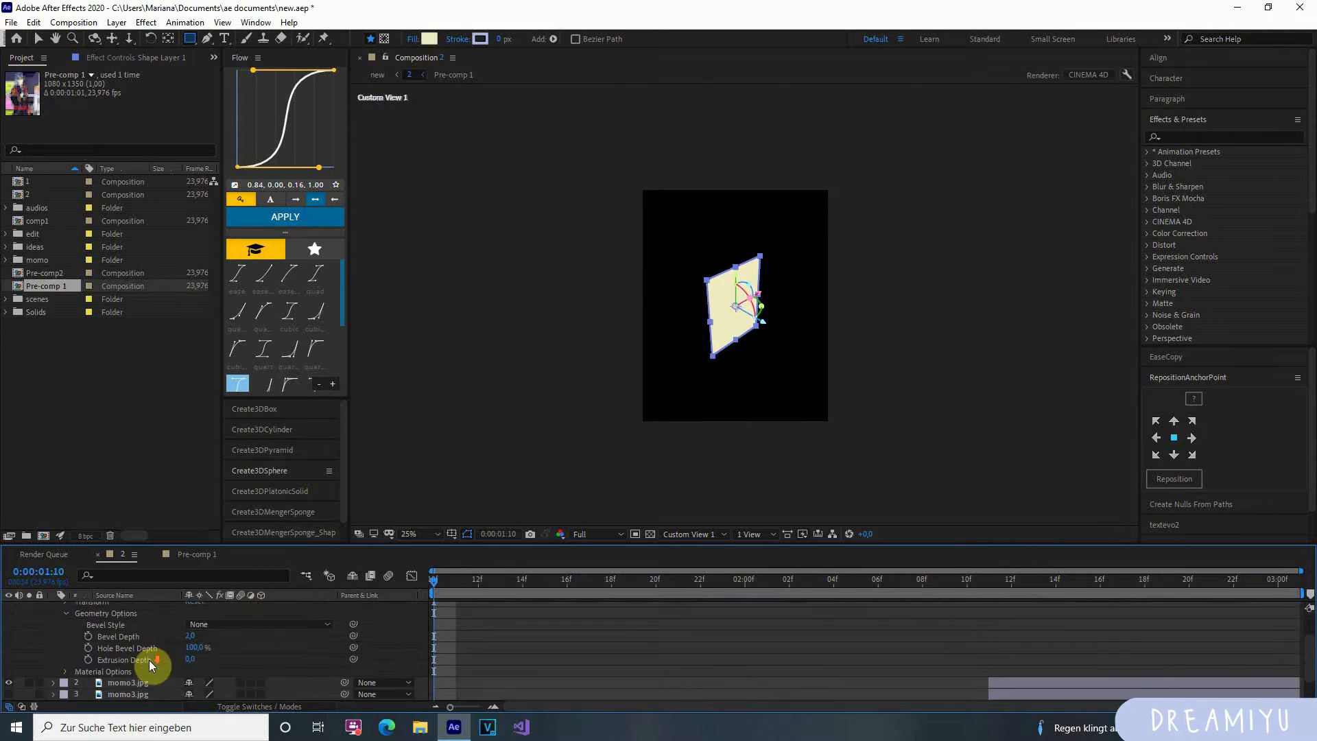
{"action": "key", "text": "c"}
{"action": "mouse_move", "coordinate": [631, 350]}
{"action": "left_mouse_down"}
{"action": "mouse_move", "coordinate": [670, 356]}
{"action": "mouse_move", "coordinate": [656, 358]}
{"action": "left_mouse_up"}
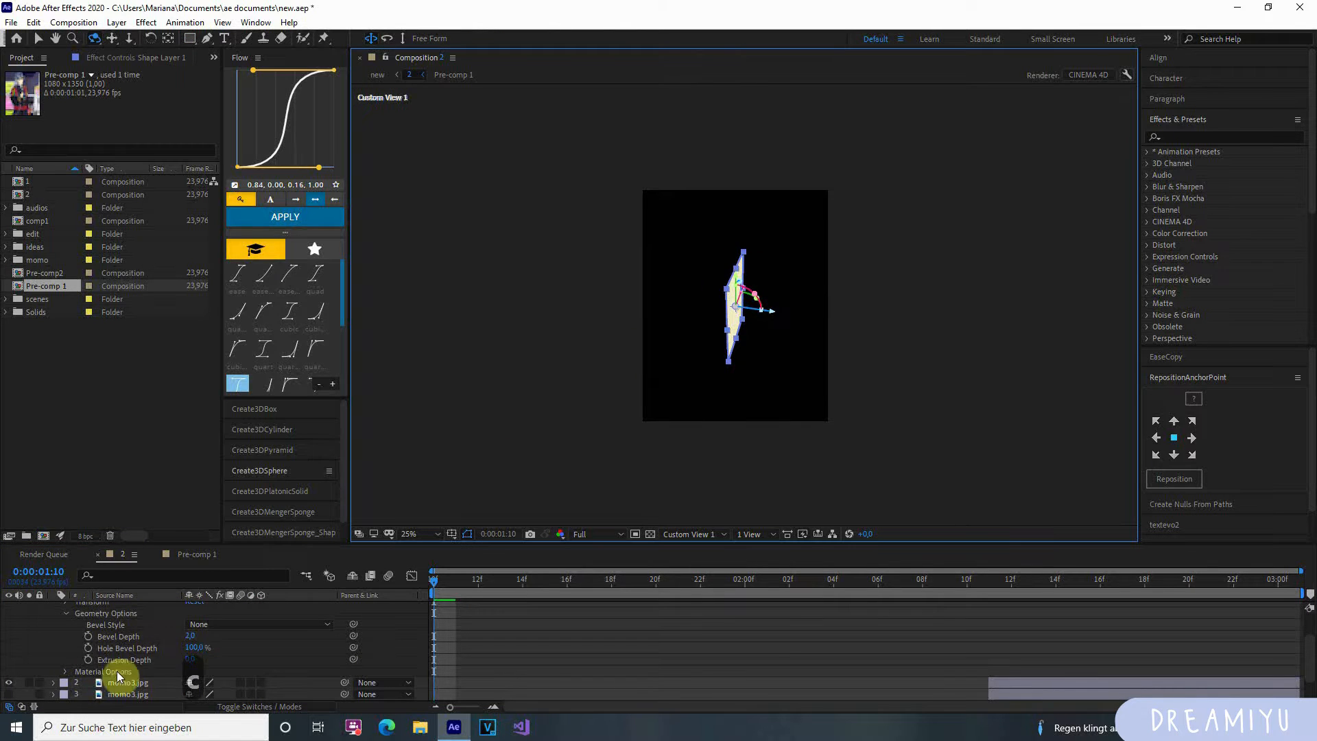
{"action": "left_click_drag", "start_coordinate": [190, 660], "coordinate": [234, 659]}
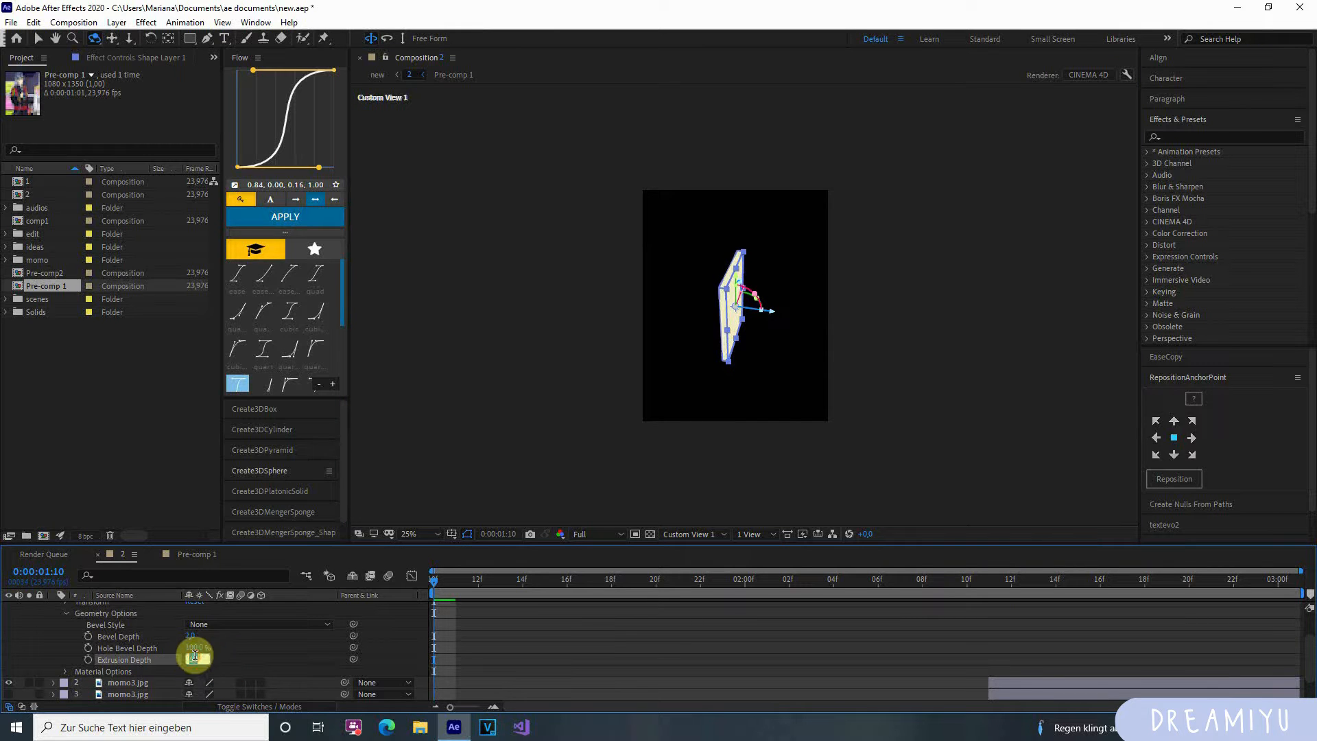
{"action": "type", "text": "40"}
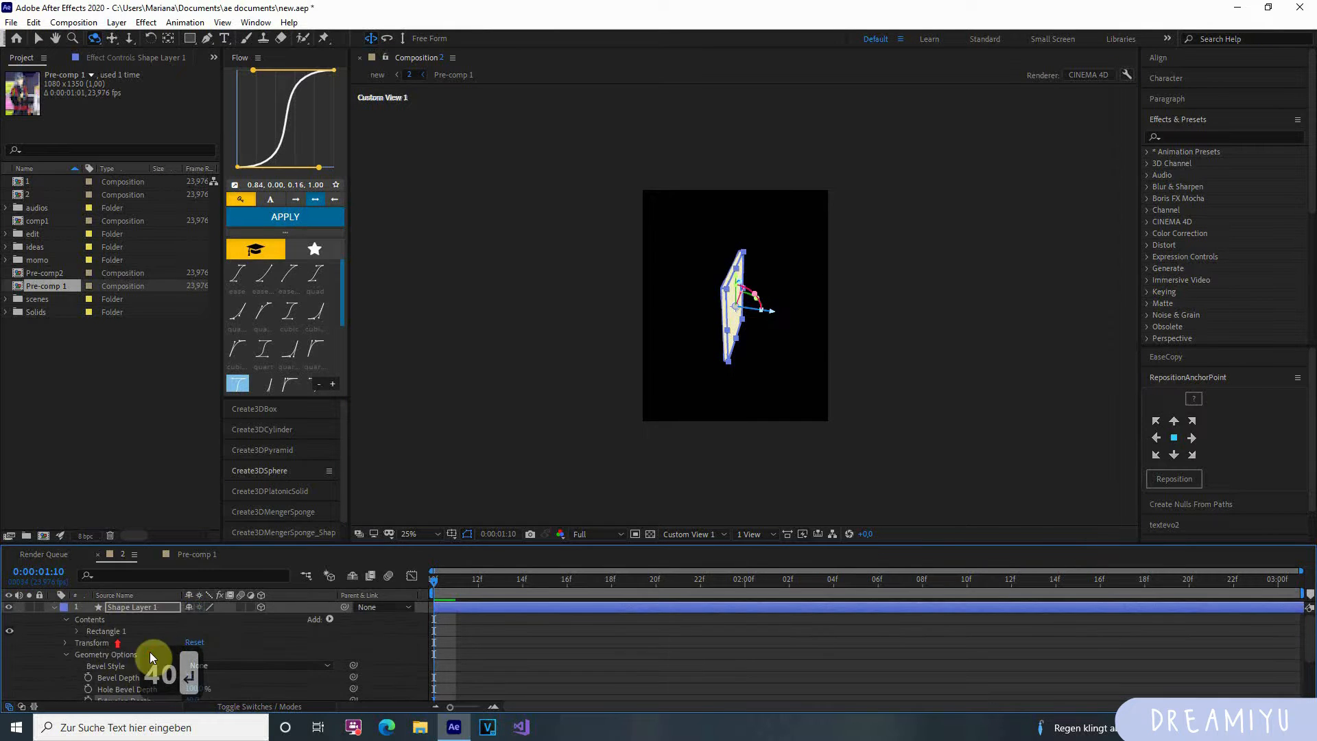
{"action": "scroll", "coordinate": [80, 644], "scroll_direction": "up", "scroll_amount": 1}
{"action": "left_click", "coordinate": [66, 624]}
{"action": "scroll", "coordinate": [68, 624], "scroll_direction": "up", "scroll_amount": 3}
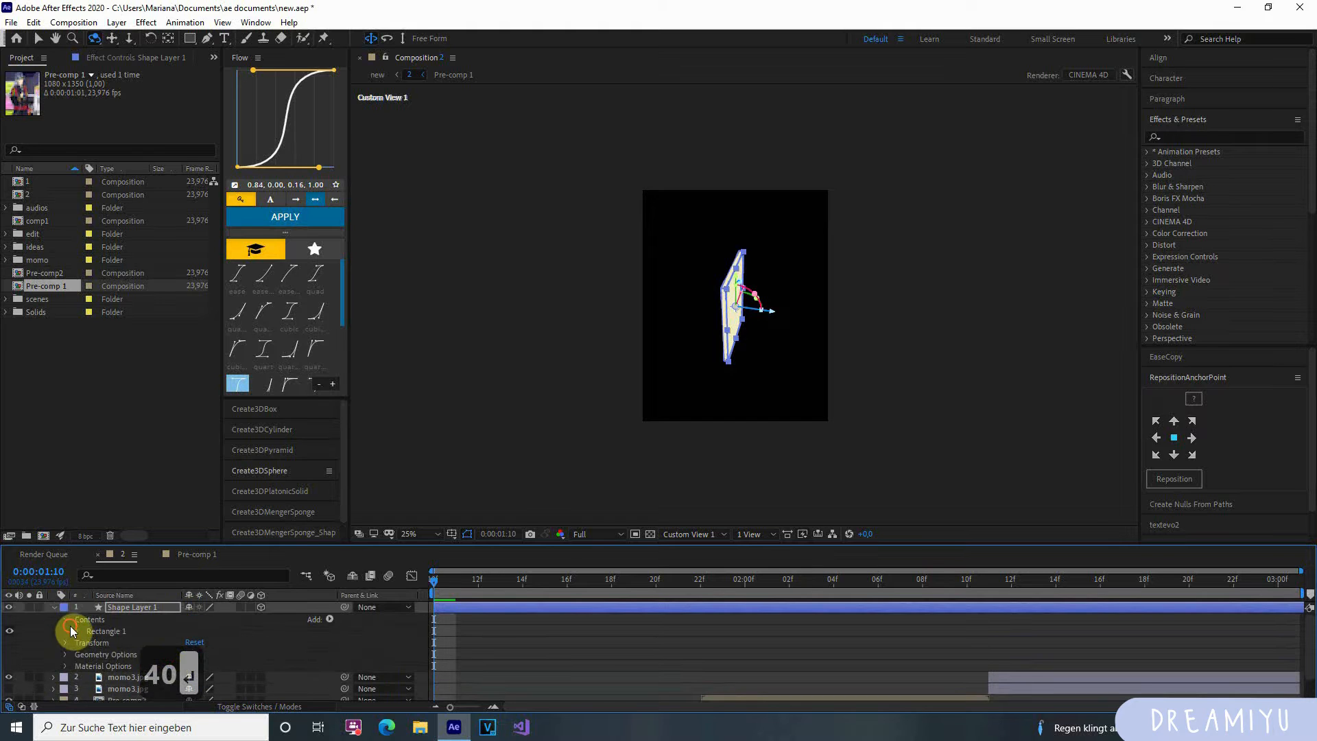
Set the stroke width of Shape Layer 1's rectangle to 14 and collapse the layer's properties.
{"action": "scroll", "coordinate": [111, 652], "scroll_direction": "down", "scroll_amount": 3}
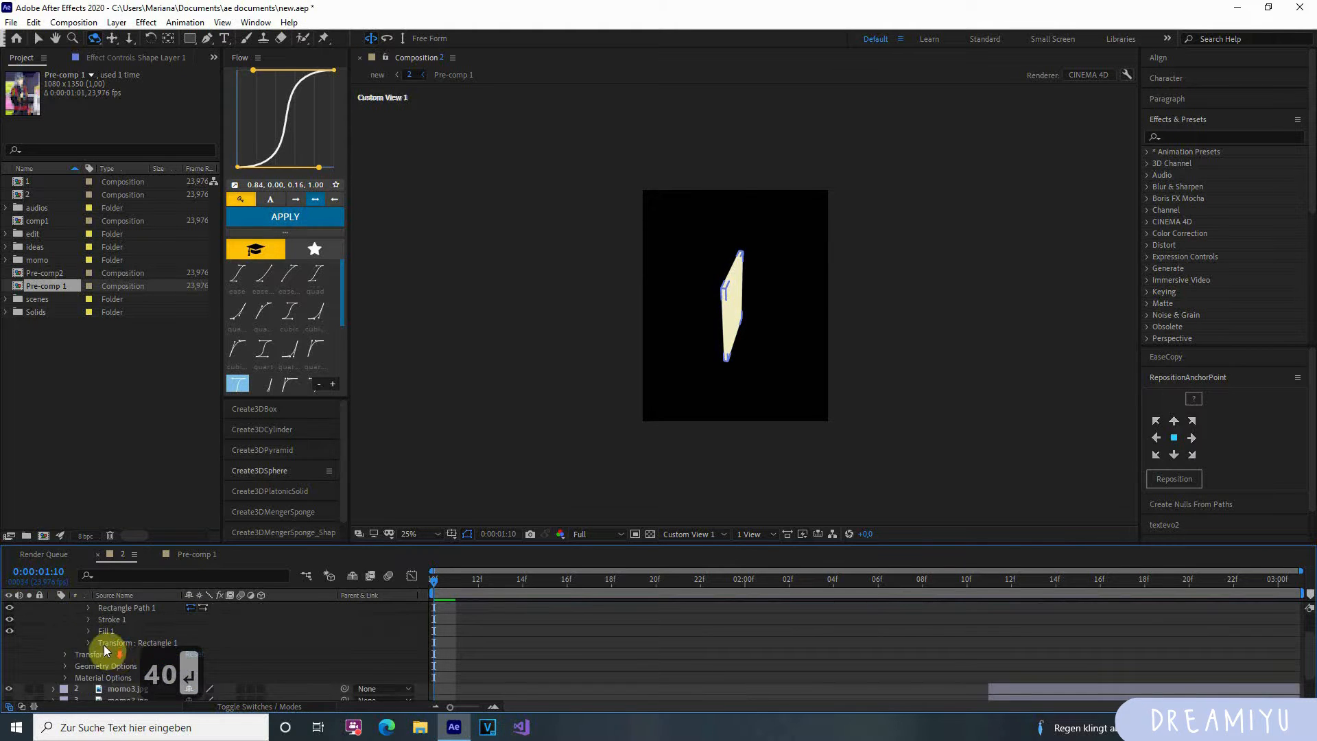
{"action": "left_click", "coordinate": [89, 631]}
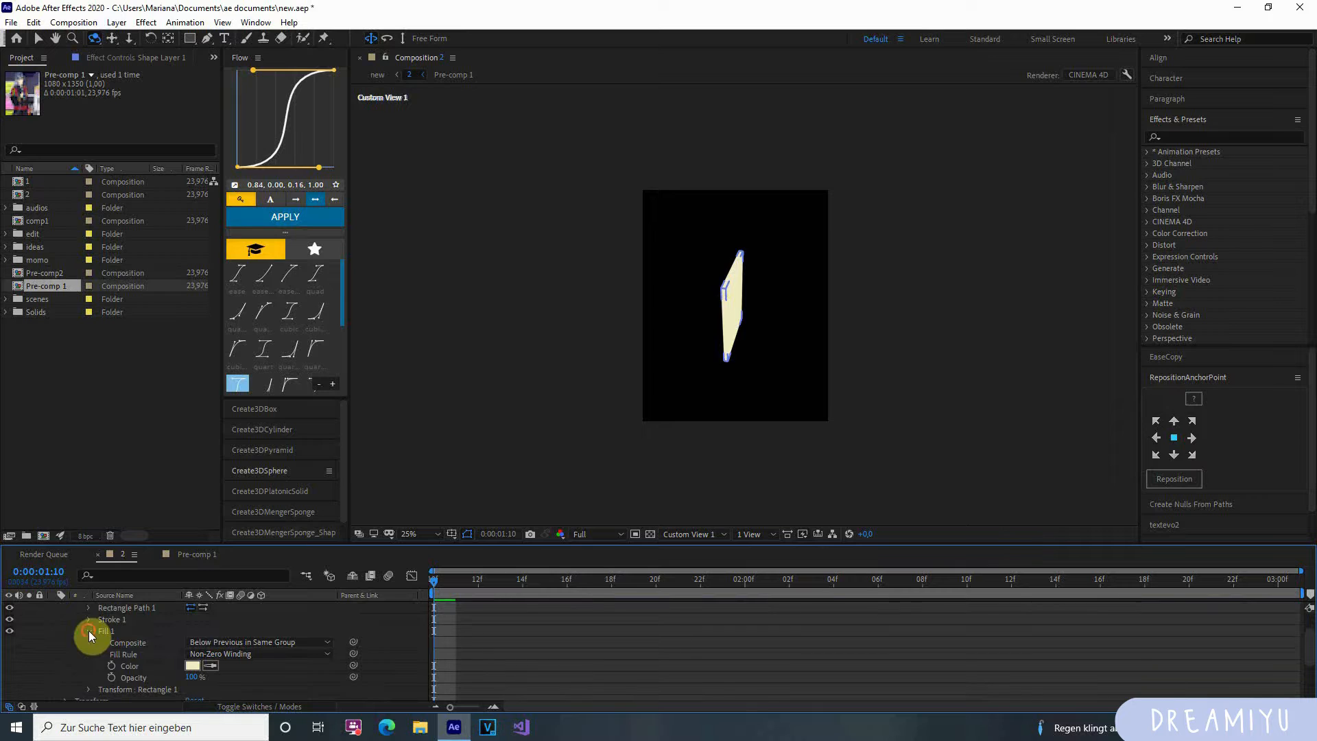
{"action": "left_click", "coordinate": [88, 631]}
{"action": "left_click", "coordinate": [89, 620]}
{"action": "scroll", "coordinate": [136, 631], "scroll_direction": "down", "scroll_amount": 1}
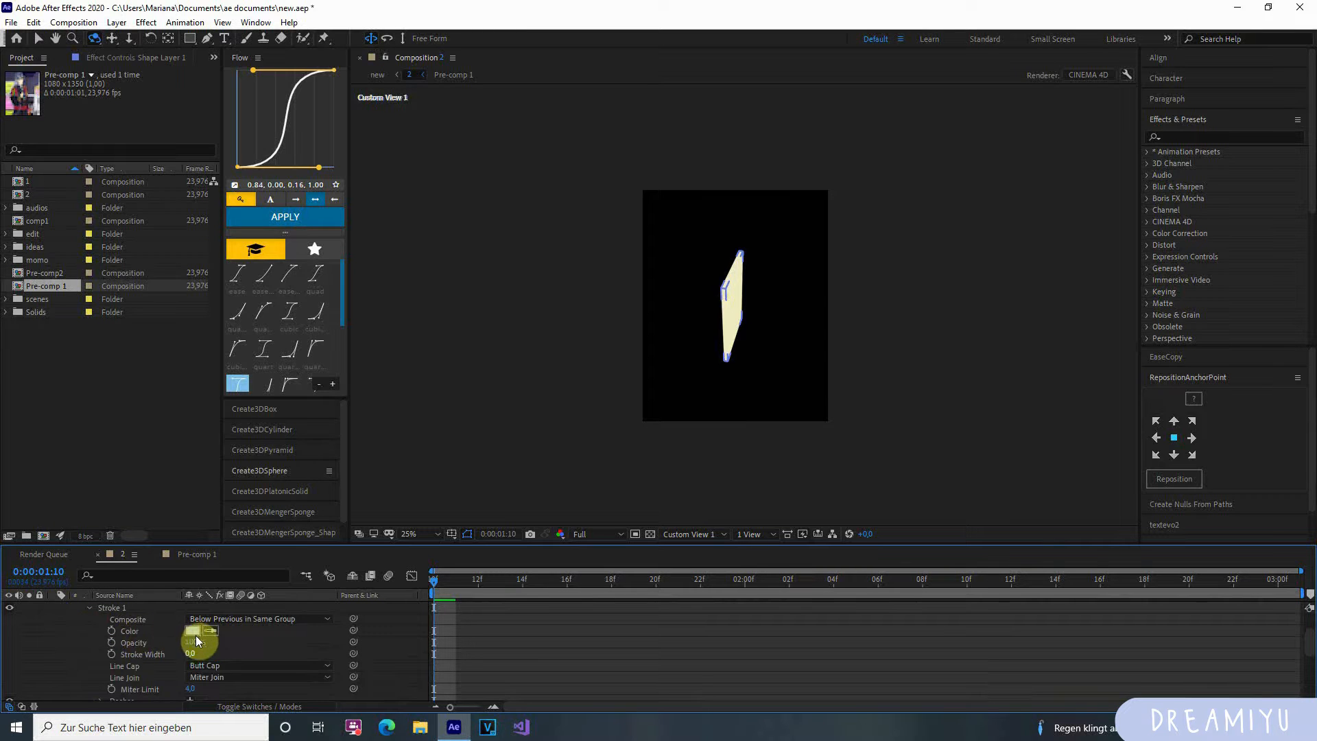
{"action": "left_click_drag", "start_coordinate": [190, 654], "coordinate": [199, 654]}
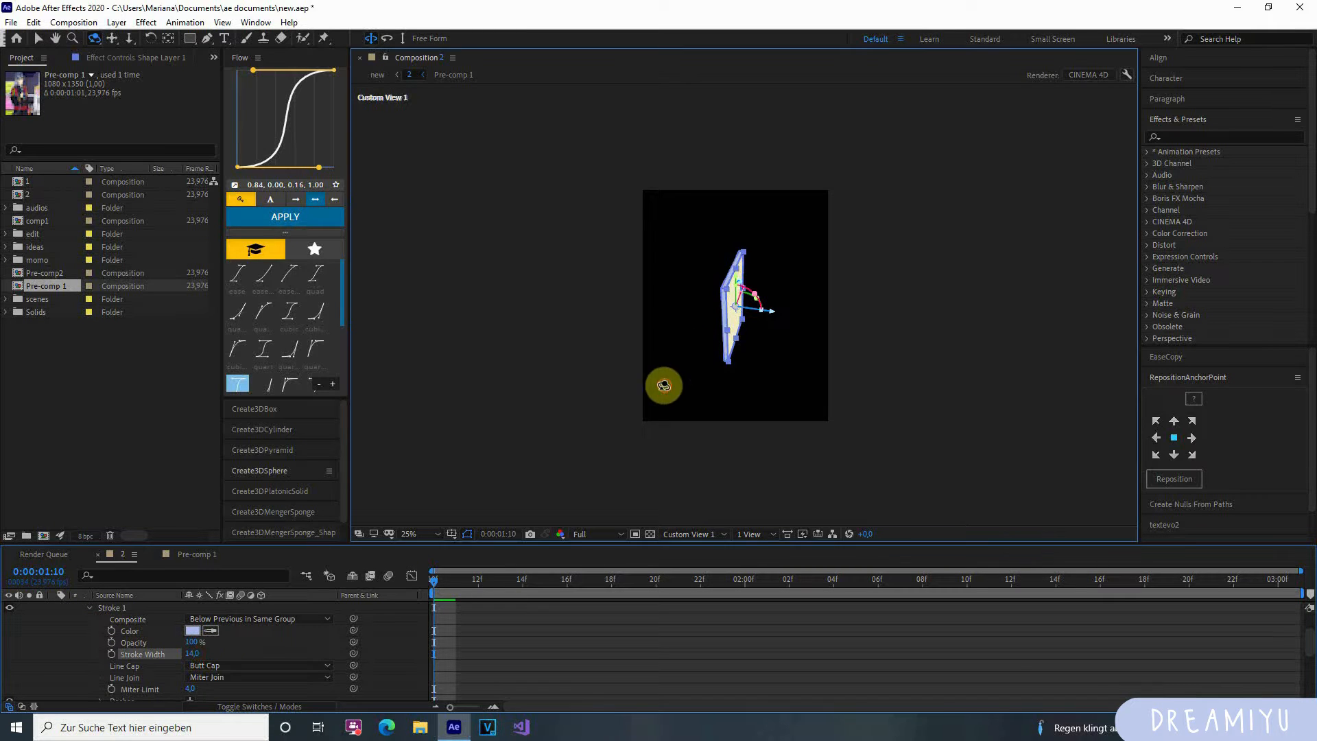
{"action": "left_click_drag", "start_coordinate": [663, 385], "coordinate": [688, 356]}
{"action": "scroll", "coordinate": [171, 659], "scroll_direction": "up", "scroll_amount": 2}
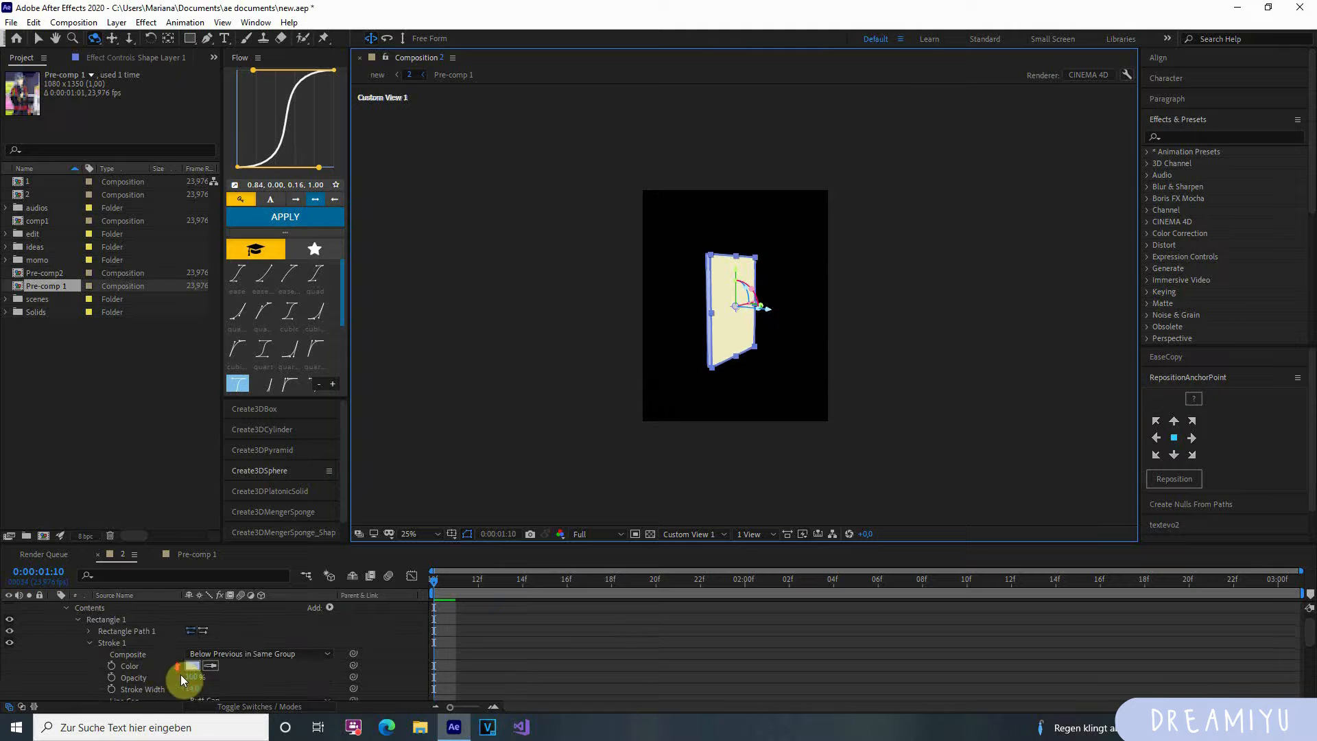
{"action": "left_click_drag", "start_coordinate": [718, 376], "coordinate": [664, 389]}
{"action": "left_click", "coordinate": [410, 681]}
{"action": "scroll", "coordinate": [257, 637], "scroll_direction": "up", "scroll_amount": 1}
{"action": "left_click", "coordinate": [53, 608]}
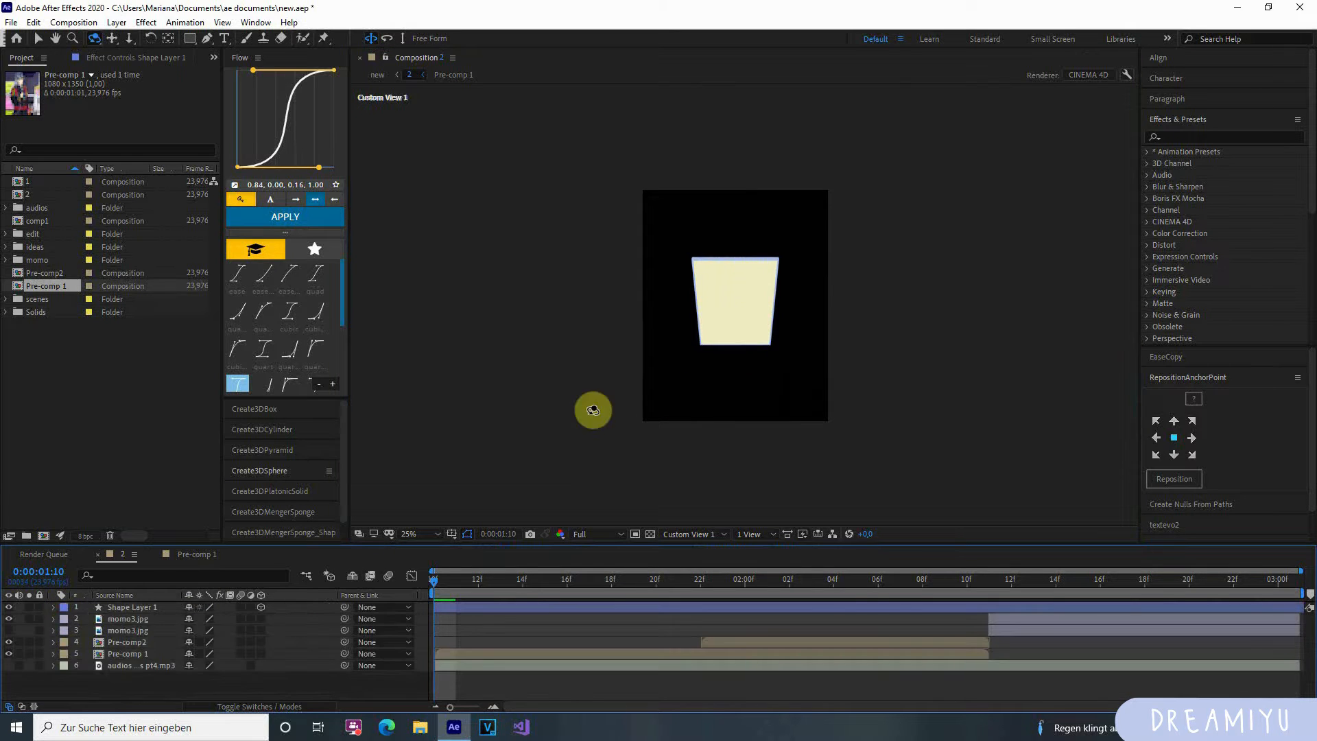
Turn Pre-comp2 and Pre-comp 1 into 3D layers and move the current time to 0:00:01:15.
{"action": "scroll", "coordinate": [698, 385], "scroll_direction": "up", "scroll_amount": 2}
{"action": "left_click_drag", "start_coordinate": [706, 388], "coordinate": [670, 461]}
{"action": "left_click", "coordinate": [515, 607]}
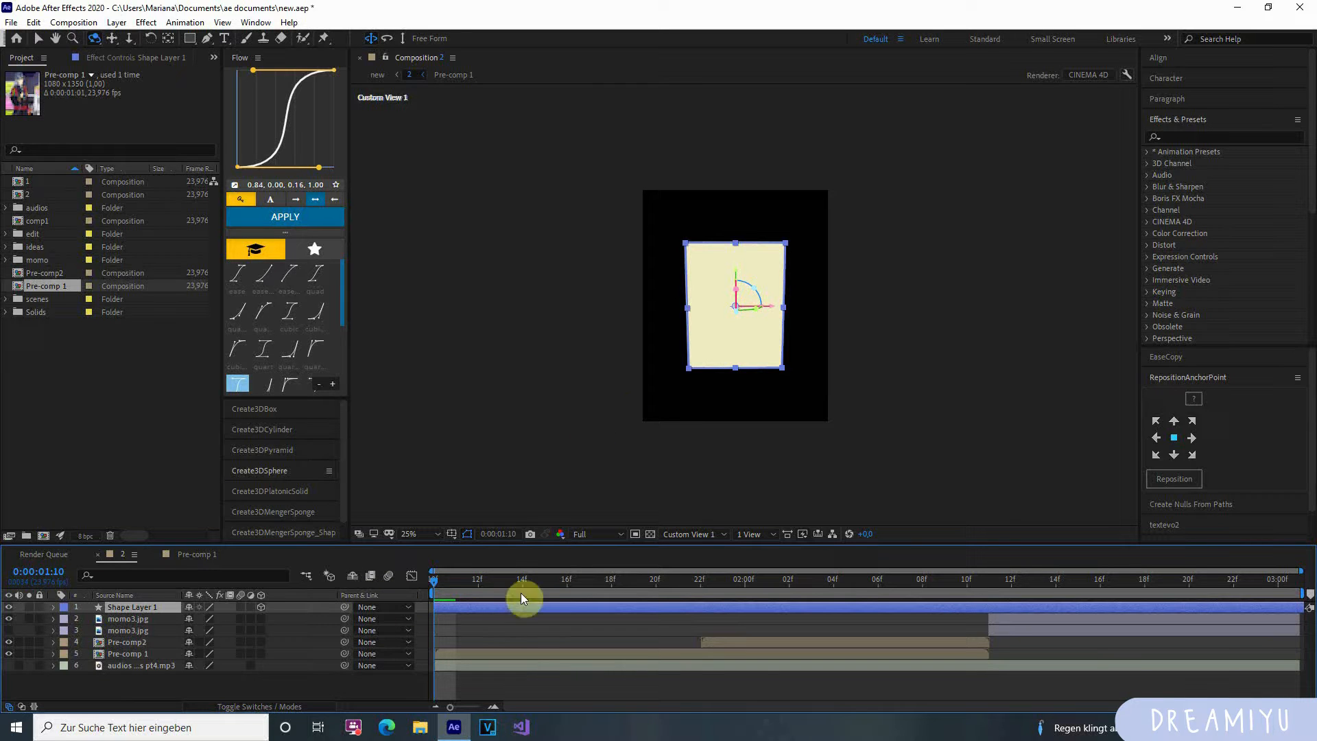
{"action": "left_click", "coordinate": [135, 622]}
{"action": "left_click", "coordinate": [140, 653]}
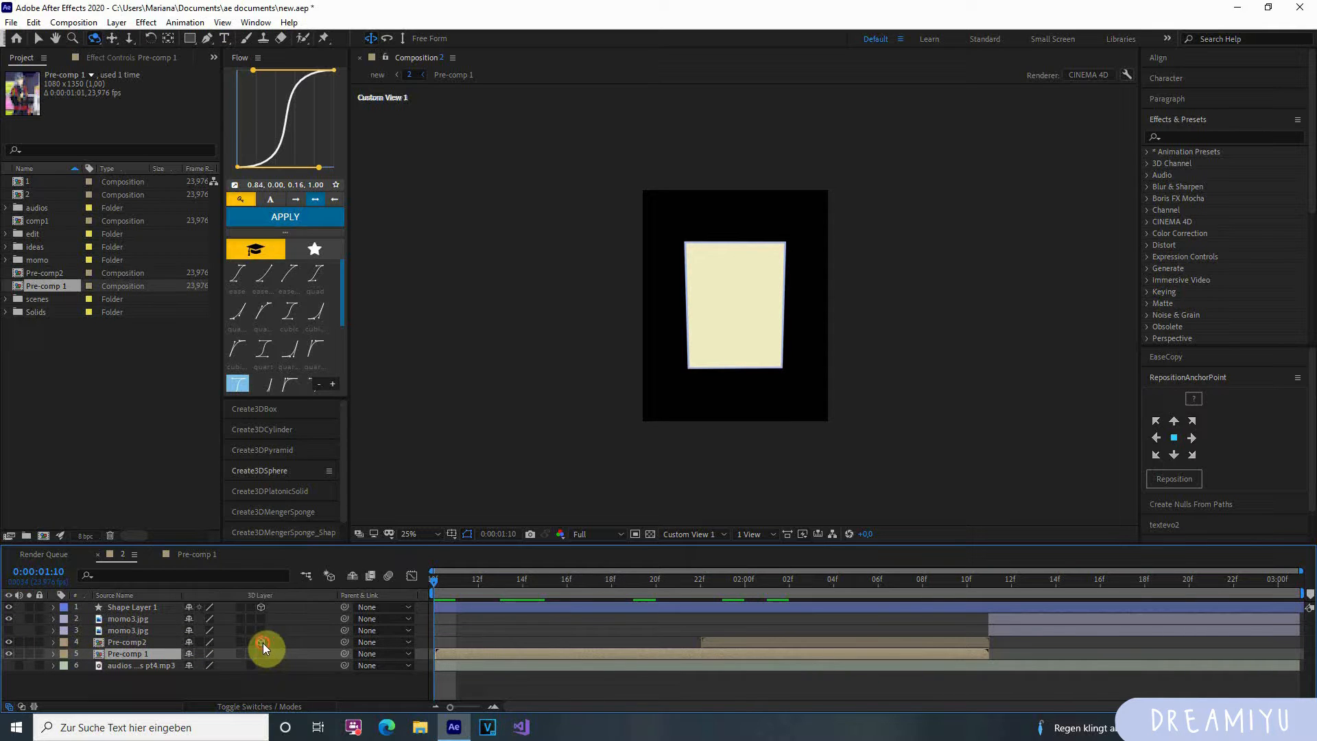
{"action": "left_click_drag", "start_coordinate": [262, 643], "coordinate": [262, 655]}
{"action": "left_click_drag", "start_coordinate": [454, 574], "coordinate": [539, 614]}
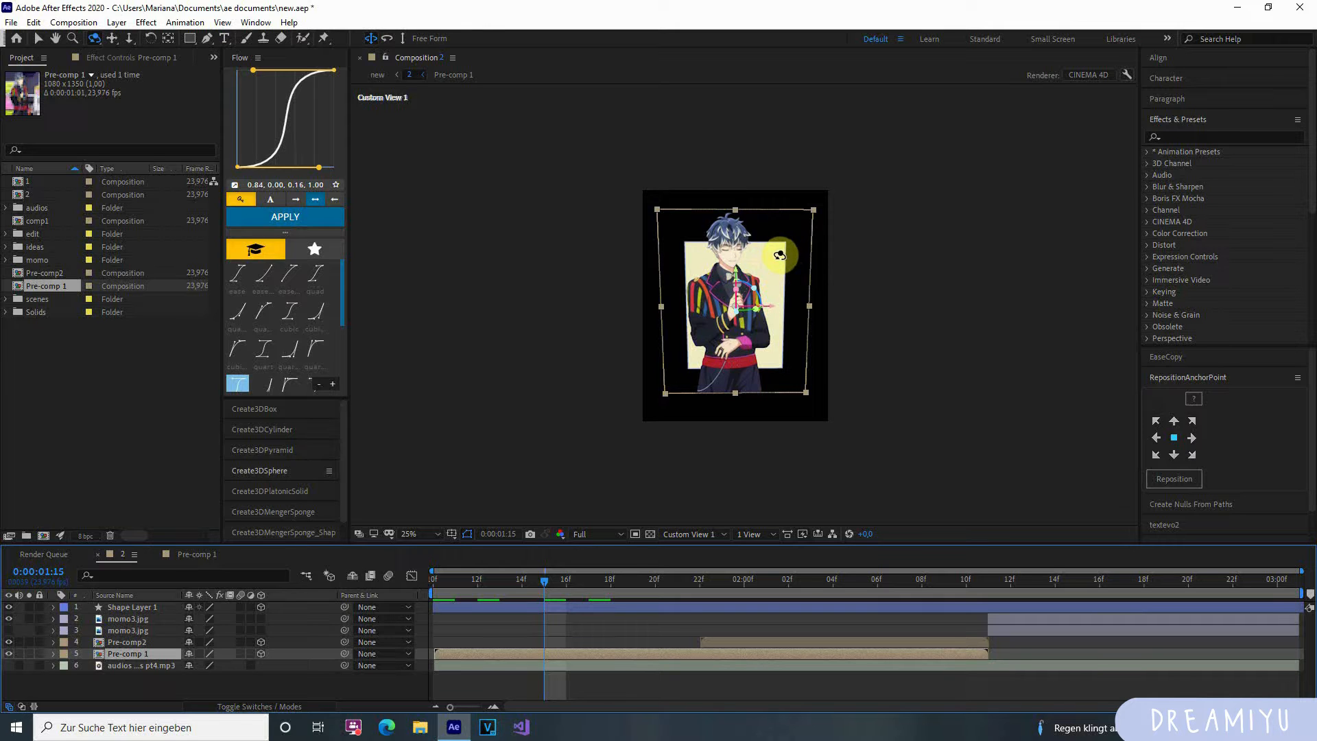
Reveal Shape Layer 1's rotation properties and set its Y rotation to 90°.
{"action": "left_click", "coordinate": [516, 608]}
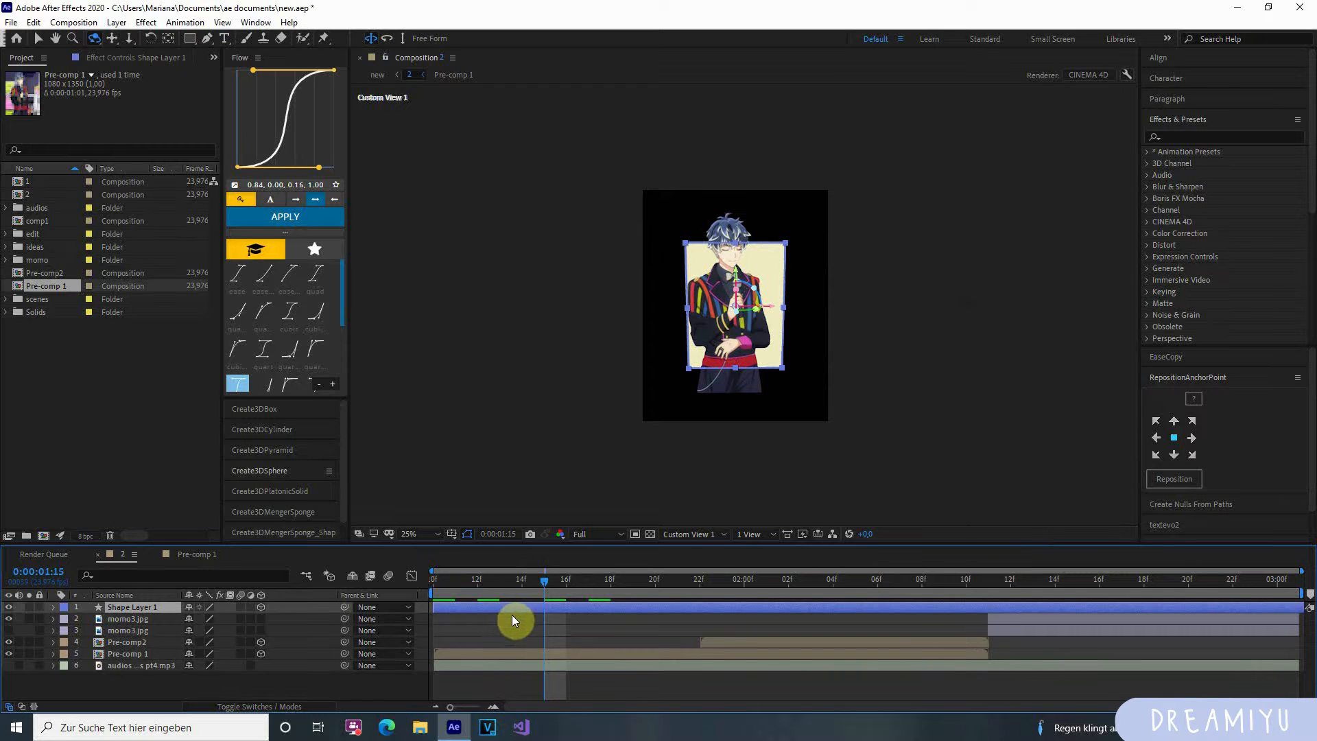
{"action": "key", "text": "r"}
{"action": "left_click_drag", "start_coordinate": [218, 640], "coordinate": [299, 652]}
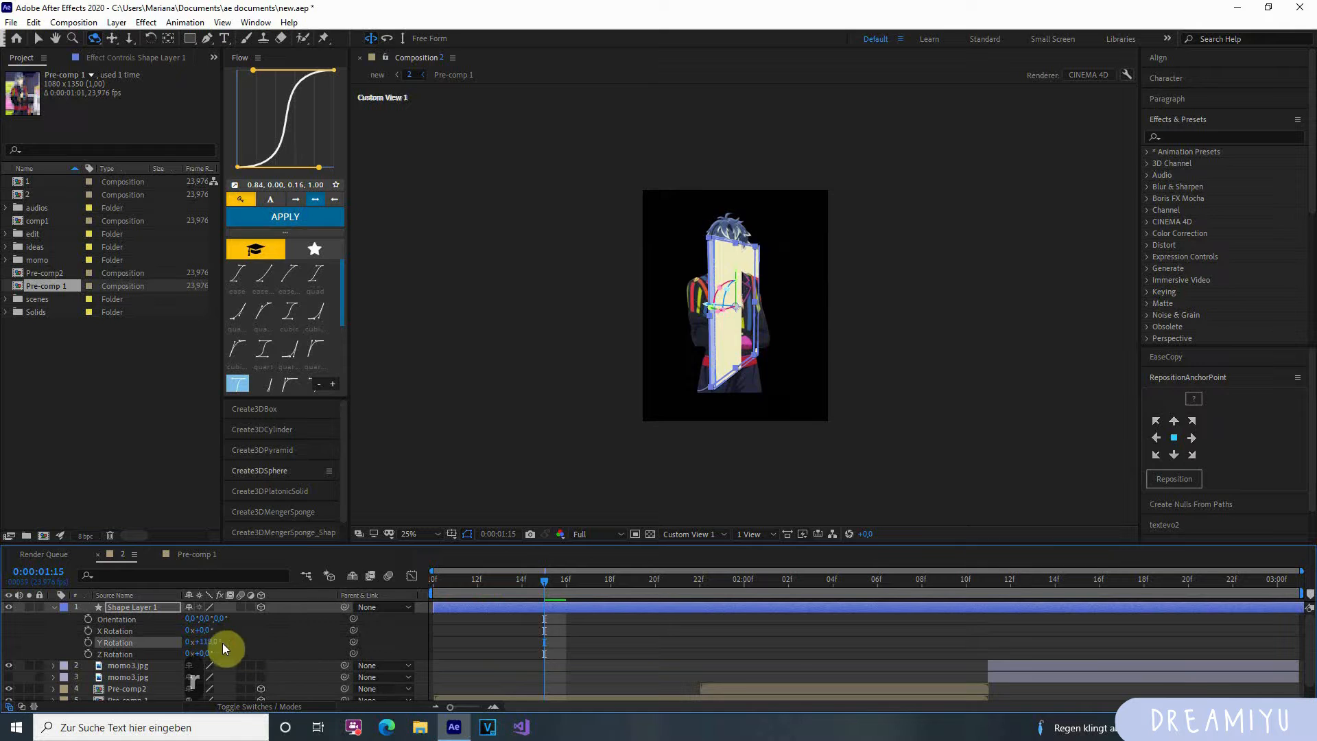
{"action": "type", "text": "90"}
{"action": "key", "text": "Return"}
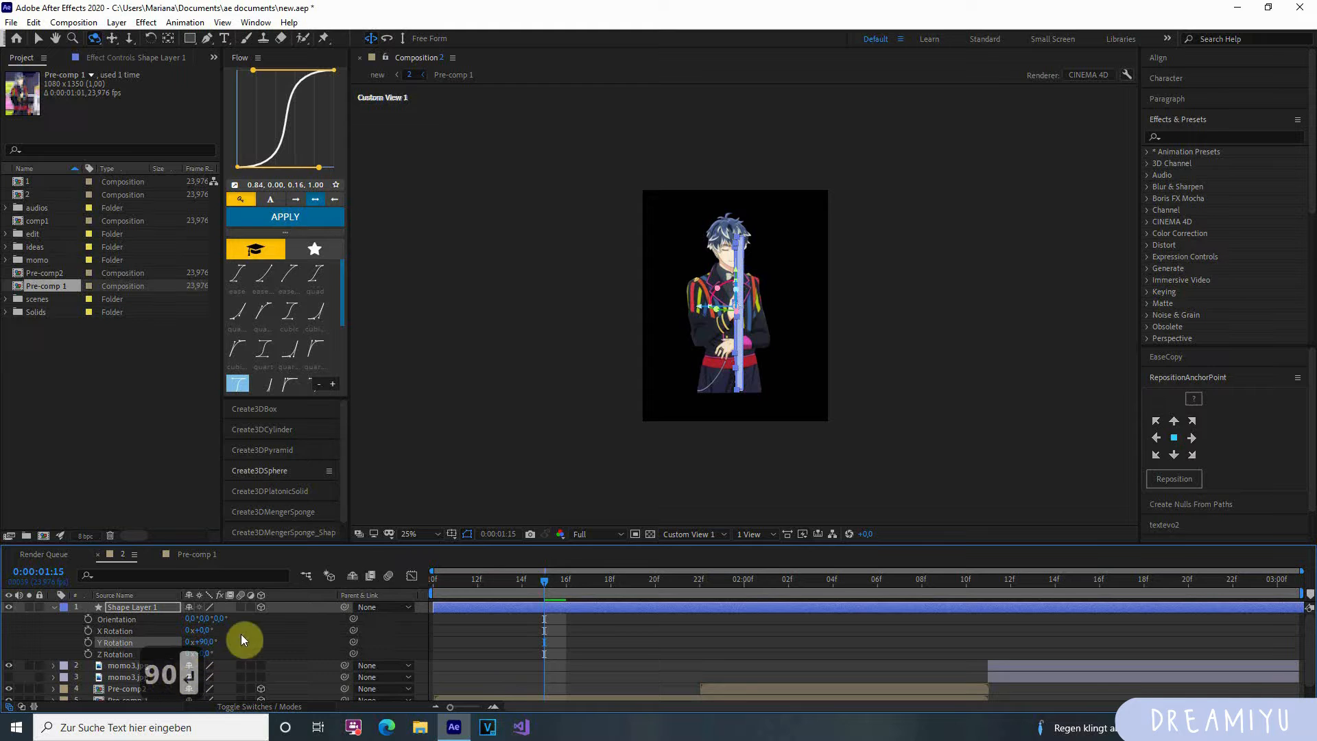
Try rotating Shape Layer 1 around its X and Z axes, undoing each change.
{"action": "left_click_drag", "start_coordinate": [208, 630], "coordinate": [175, 643]}
{"action": "key", "text": "ctrl+z"}
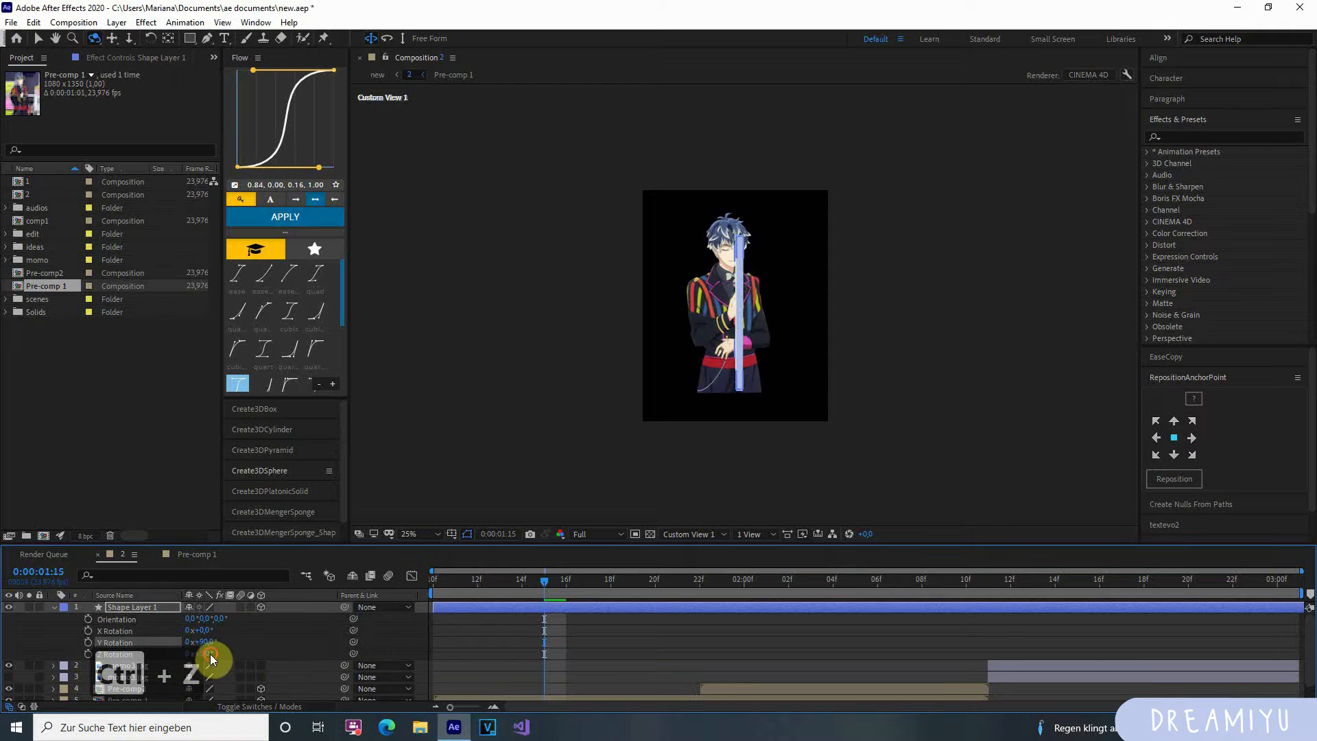
{"action": "left_click", "coordinate": [210, 653]}
{"action": "left_click", "coordinate": [246, 654]}
{"action": "mouse_move", "coordinate": [206, 655]}
{"action": "left_mouse_down"}
{"action": "mouse_move", "coordinate": [252, 653]}
{"action": "mouse_move", "coordinate": [209, 661]}
{"action": "left_mouse_up"}
{"action": "key", "text": "ctrl+z"}
{"action": "left_click", "coordinate": [240, 648]}
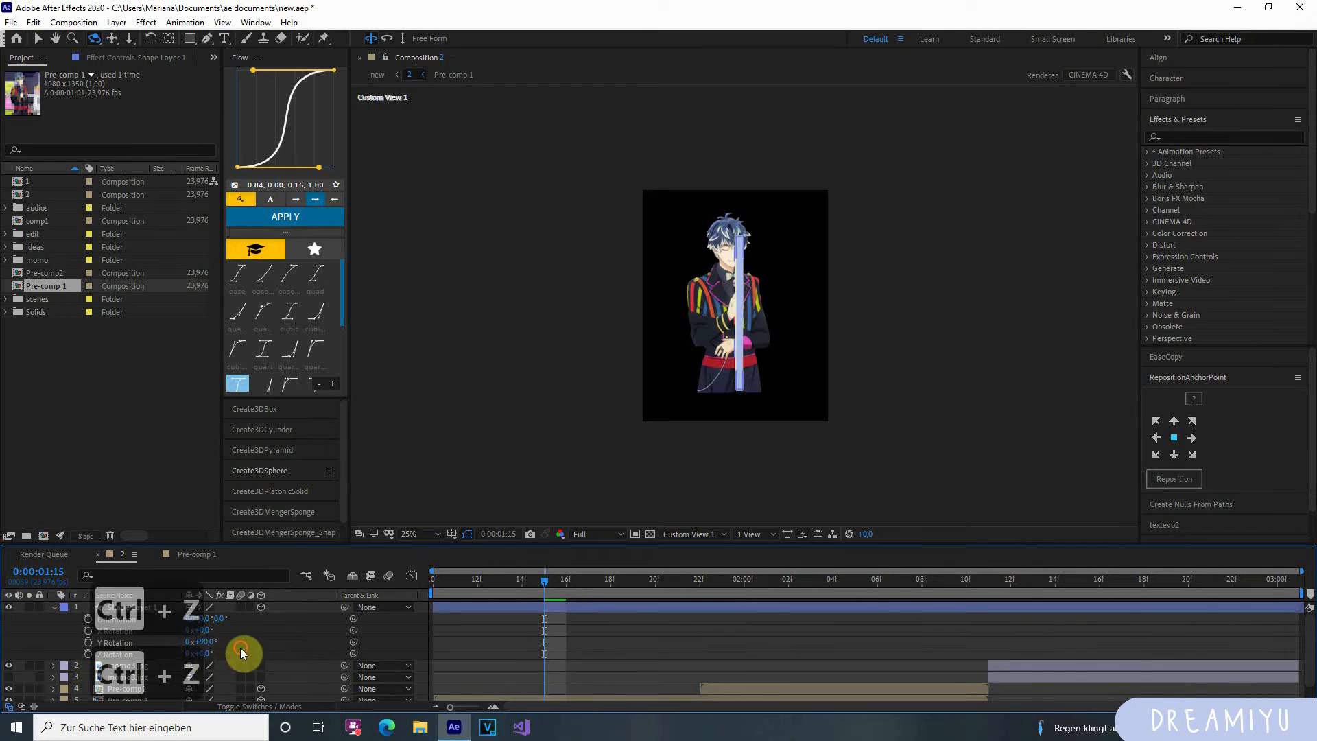
Switch the composition view to Active Camera and set Shape Layer 1's Y rotation to 0° and X rotation to 90°.
{"action": "left_click_drag", "start_coordinate": [204, 631], "coordinate": [229, 653]}
{"action": "left_click", "coordinate": [689, 533]}
{"action": "left_click", "coordinate": [685, 546]}
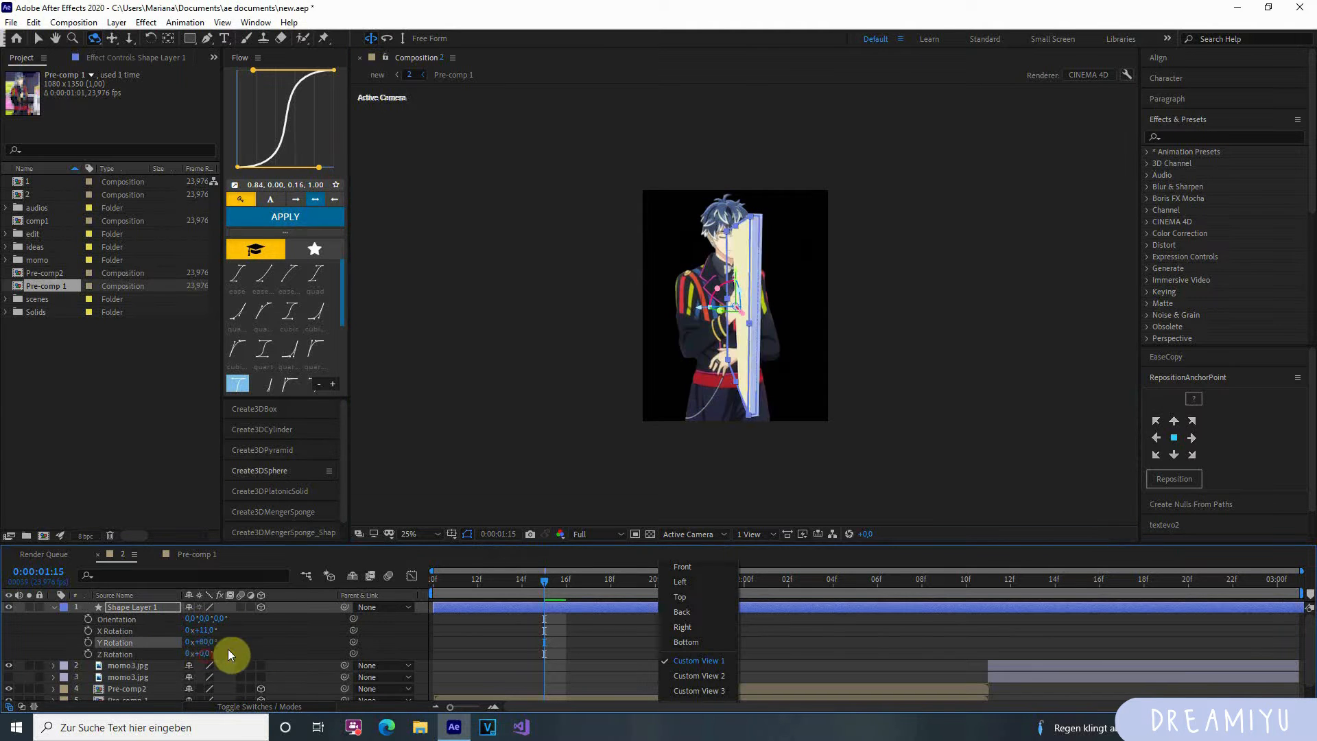
{"action": "left_click", "coordinate": [208, 642]}
{"action": "type", "text": "0"}
{"action": "key", "text": "Return"}
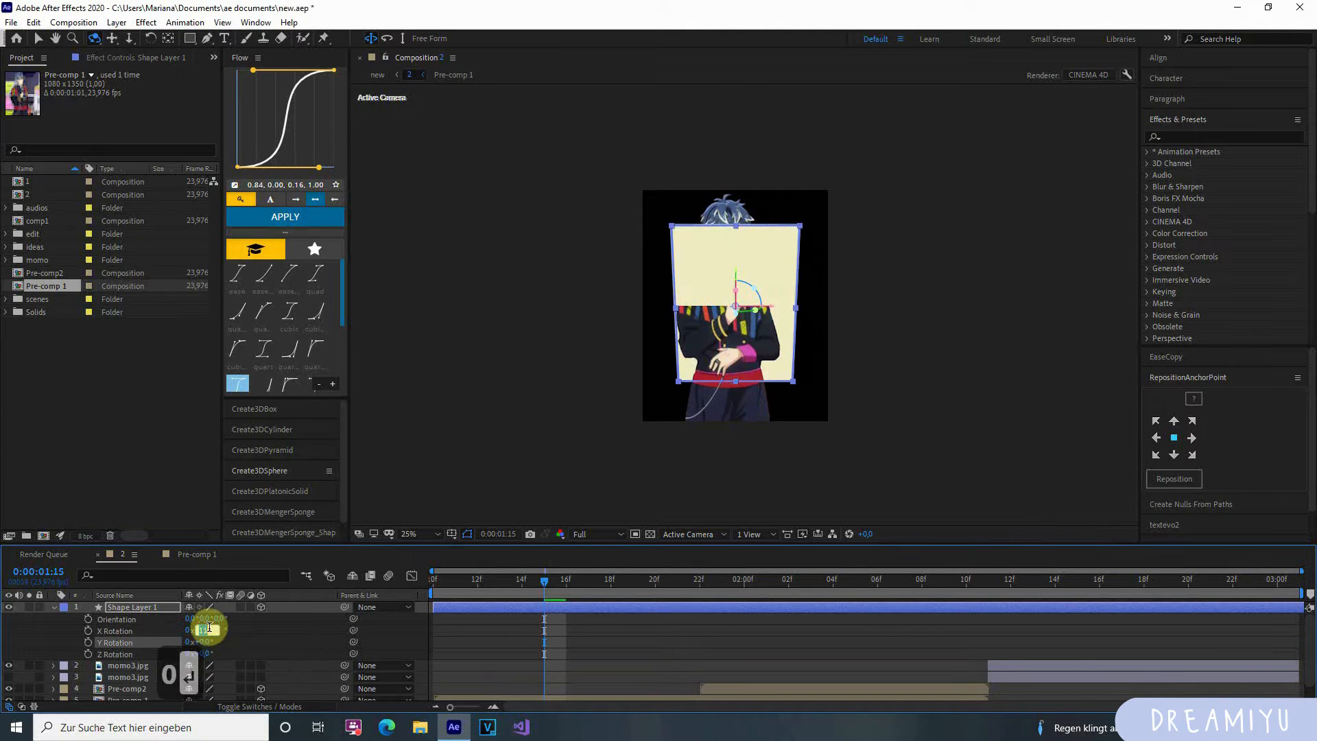
{"action": "type", "text": "90"}
{"action": "key", "text": "Return"}
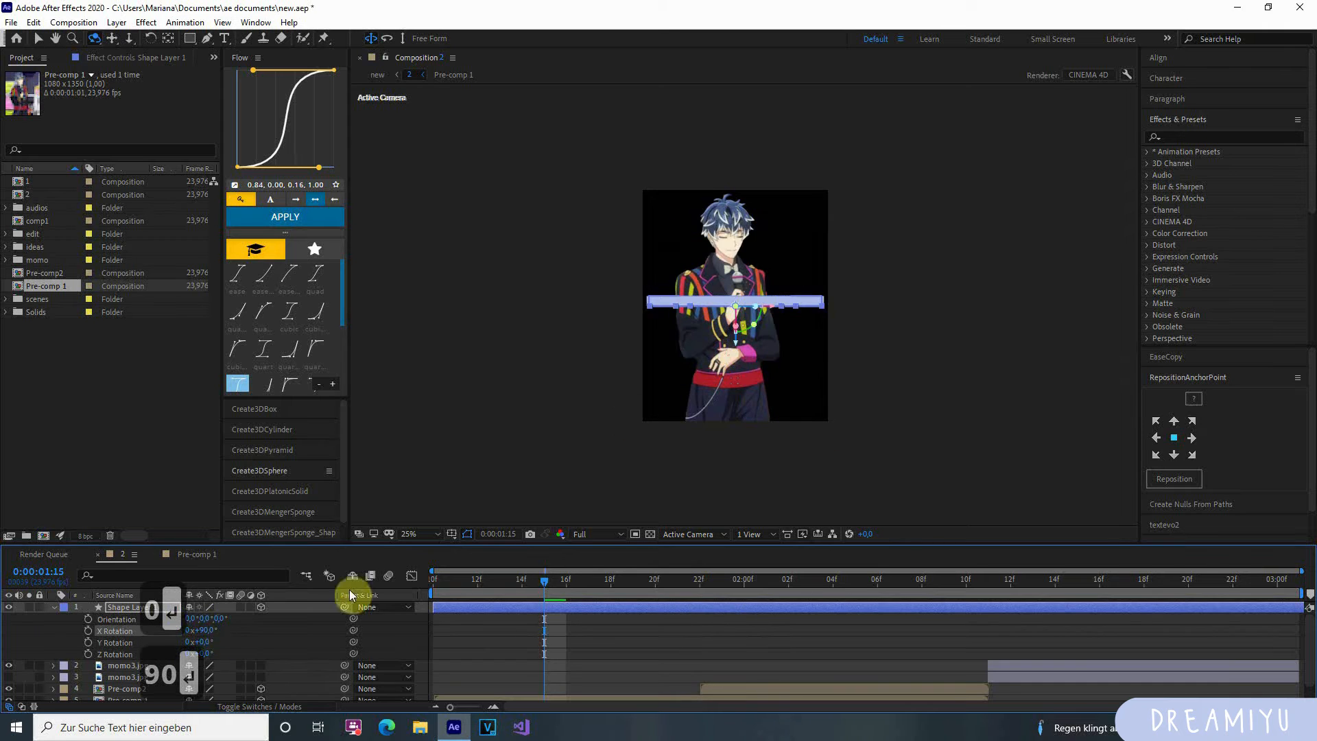
{"action": "left_click", "coordinate": [288, 648]}
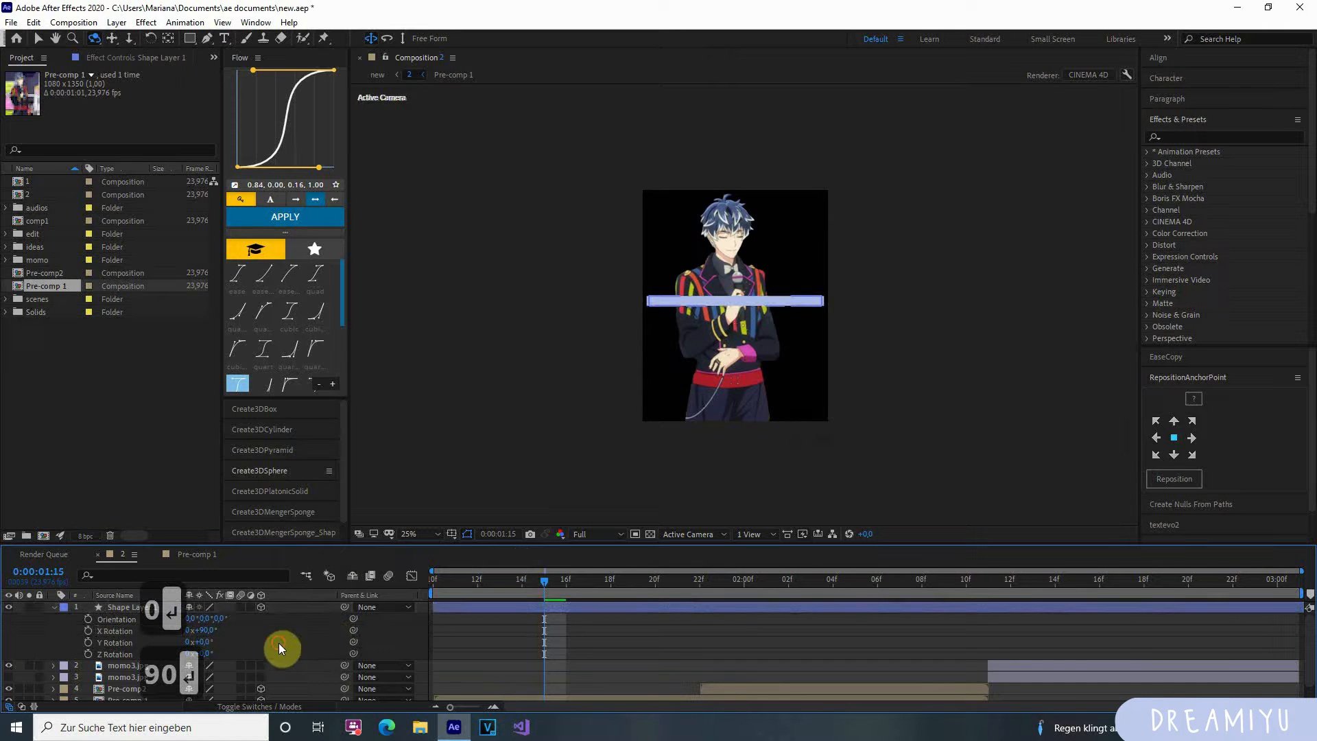
Duplicate Shape Layer 1 and try an X rotation of 180° on the duplicate.
{"action": "left_click", "coordinate": [231, 612]}
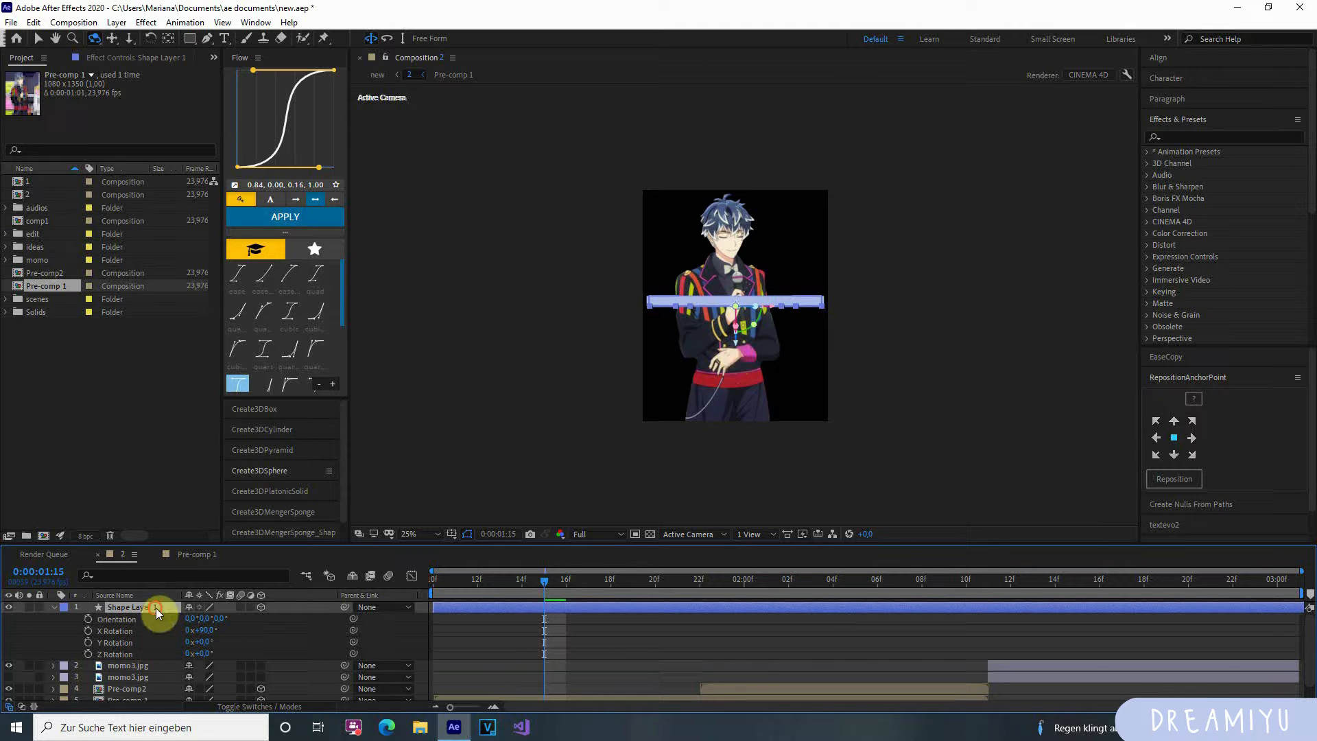
{"action": "key", "text": "ctrl+d"}
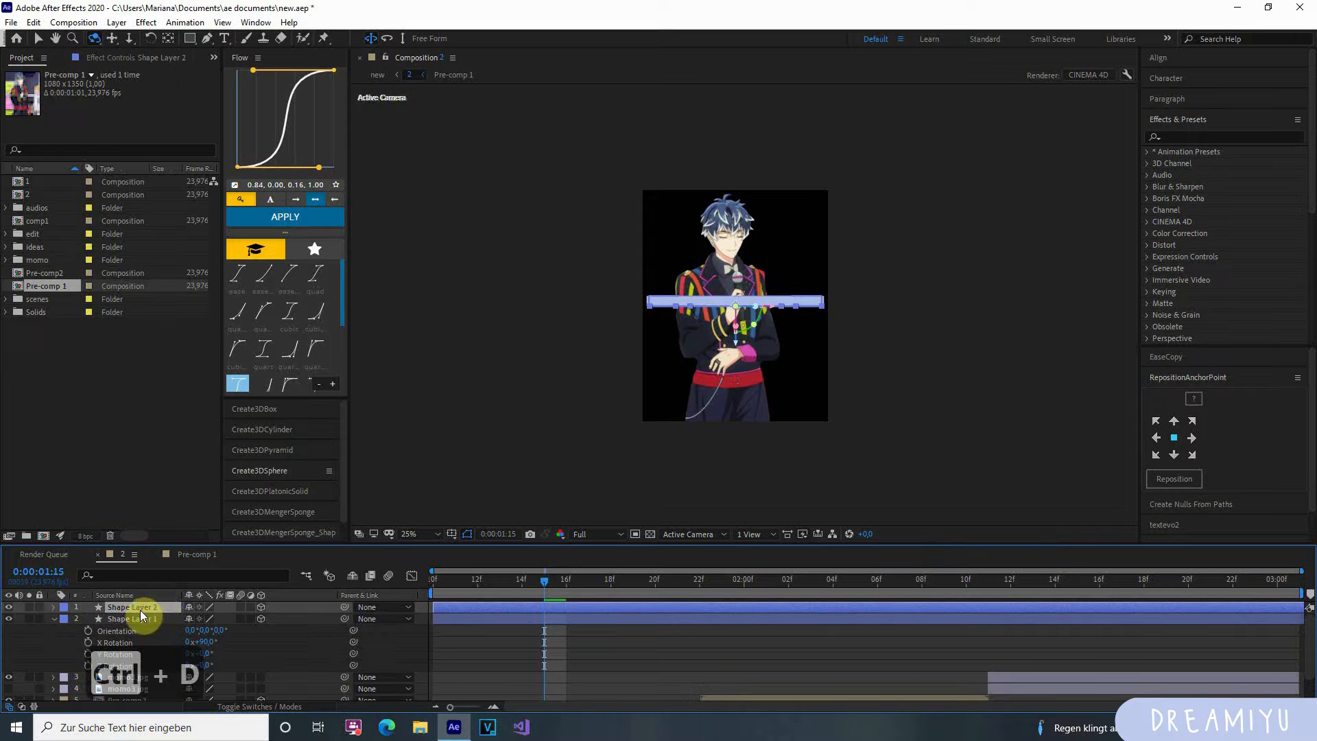
{"action": "key", "text": "r"}
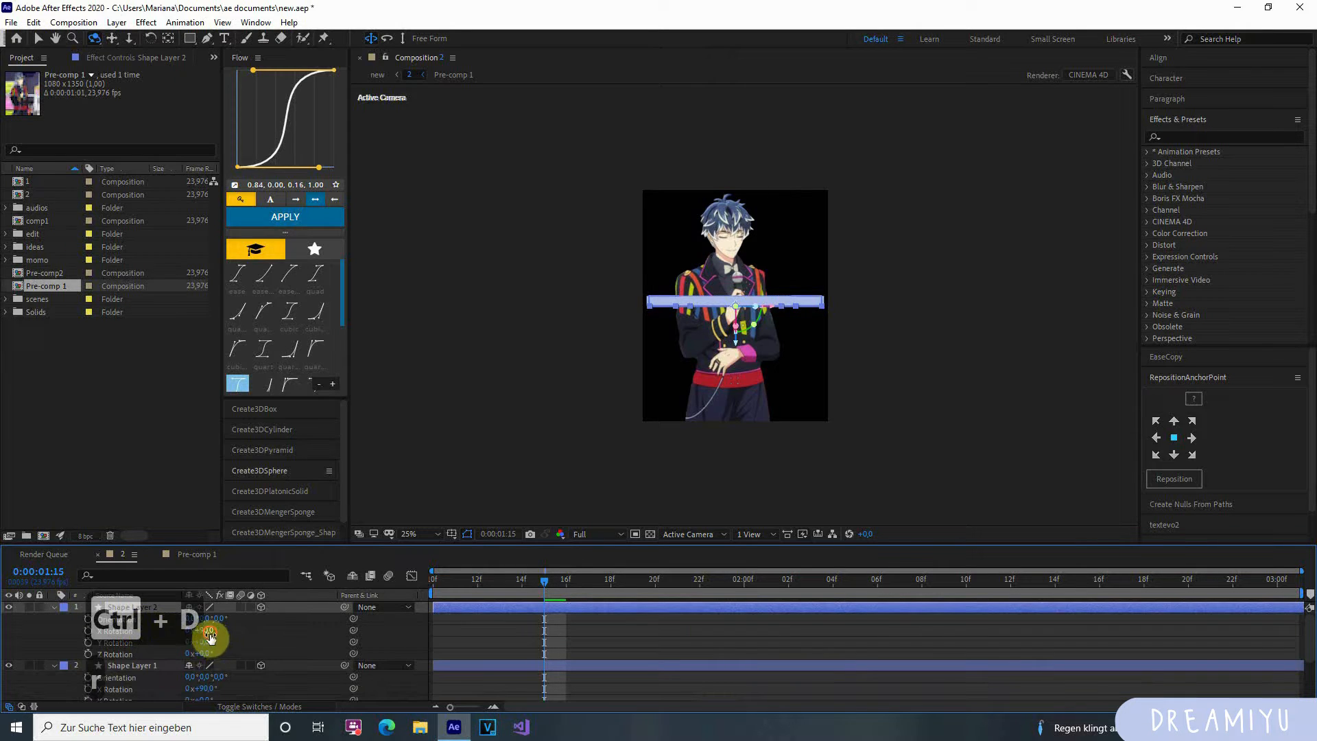
{"action": "left_click_drag", "start_coordinate": [209, 634], "coordinate": [345, 650]}
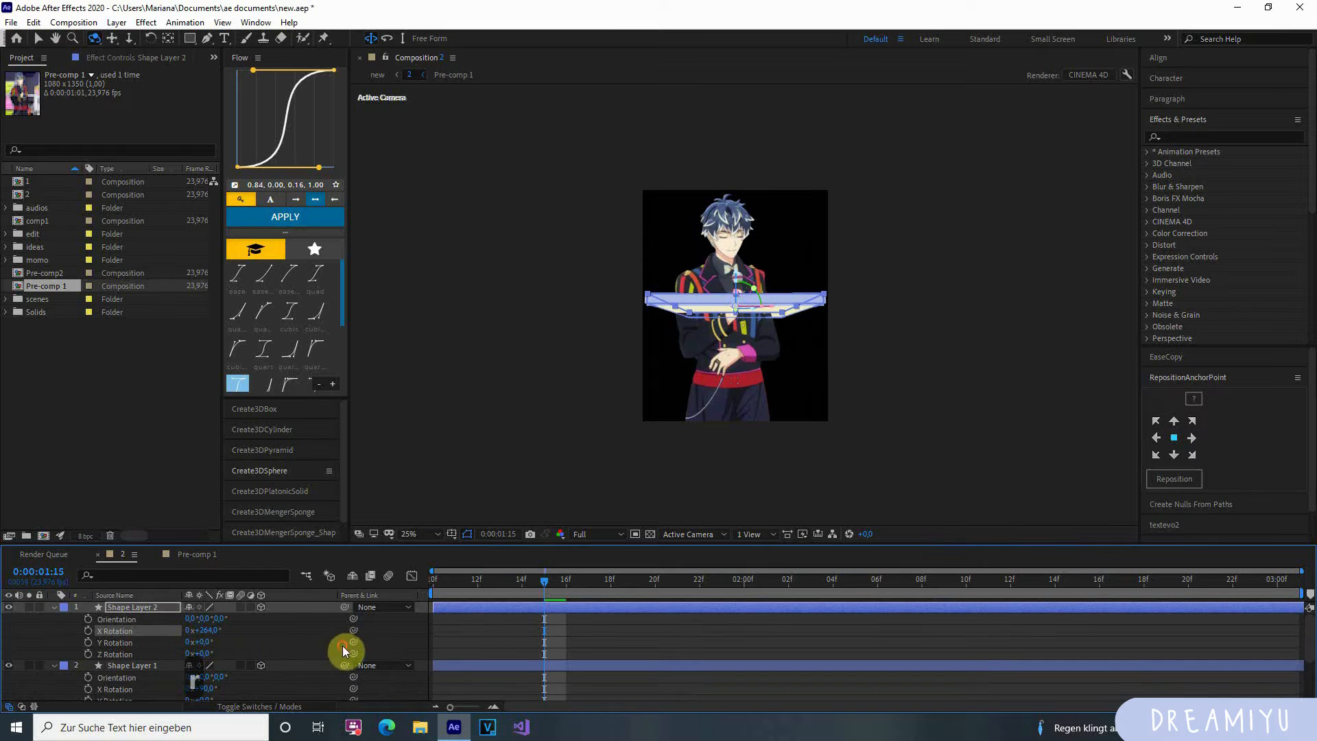
{"action": "left_click", "coordinate": [210, 629]}
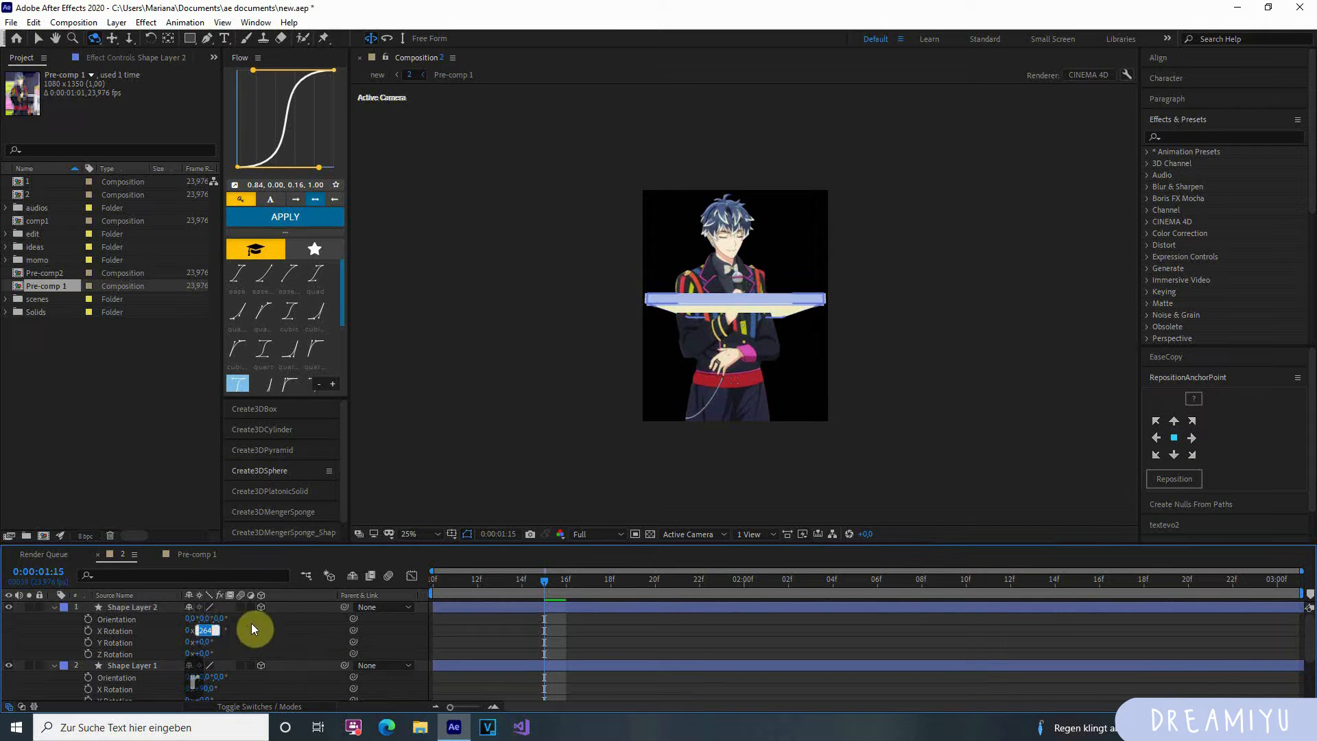
{"action": "type", "text": "180"}
{"action": "key", "text": "Return"}
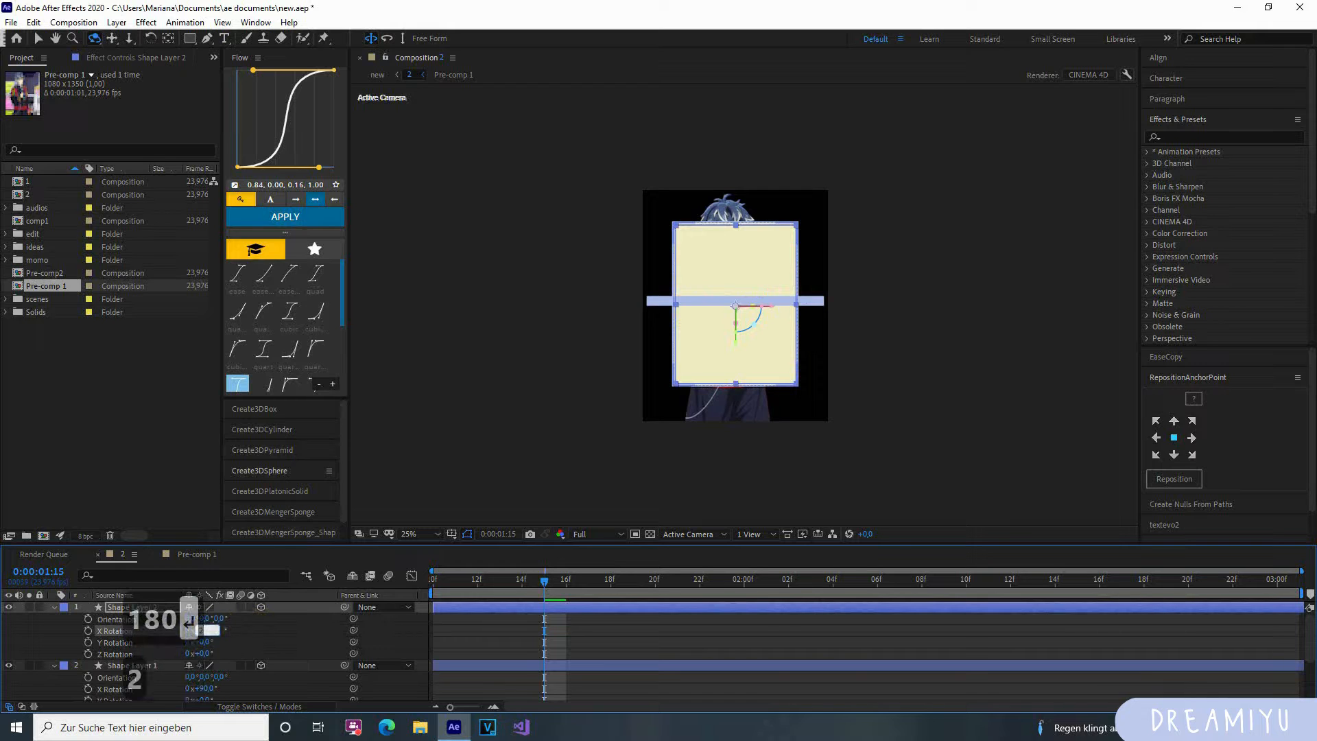
Set Shape Layer 2's X rotation to -90° and deselect the layer.
{"action": "left_click", "coordinate": [204, 625]}
{"action": "type", "text": "2"}
{"action": "key", "text": "BackSpace"}
{"action": "type", "text": "-90"}
{"action": "key", "text": "Return"}
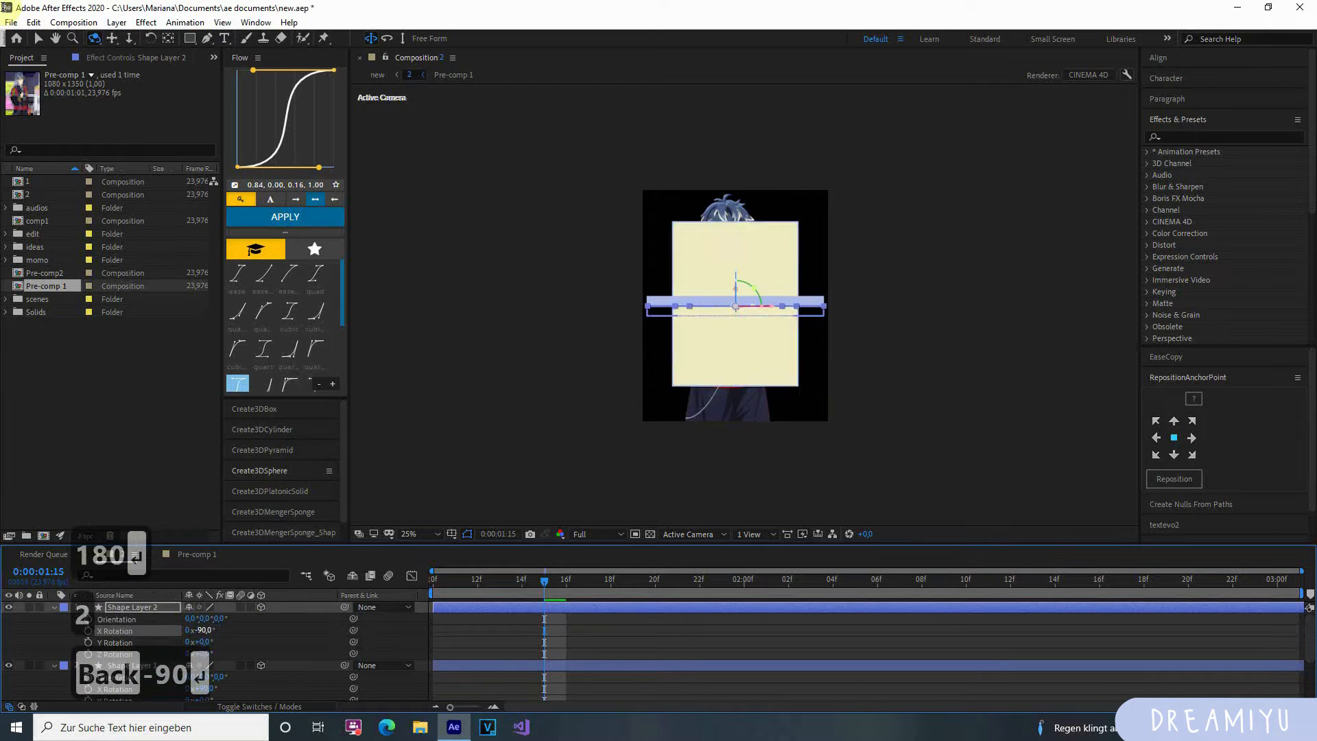
{"action": "left_click", "coordinate": [670, 672]}
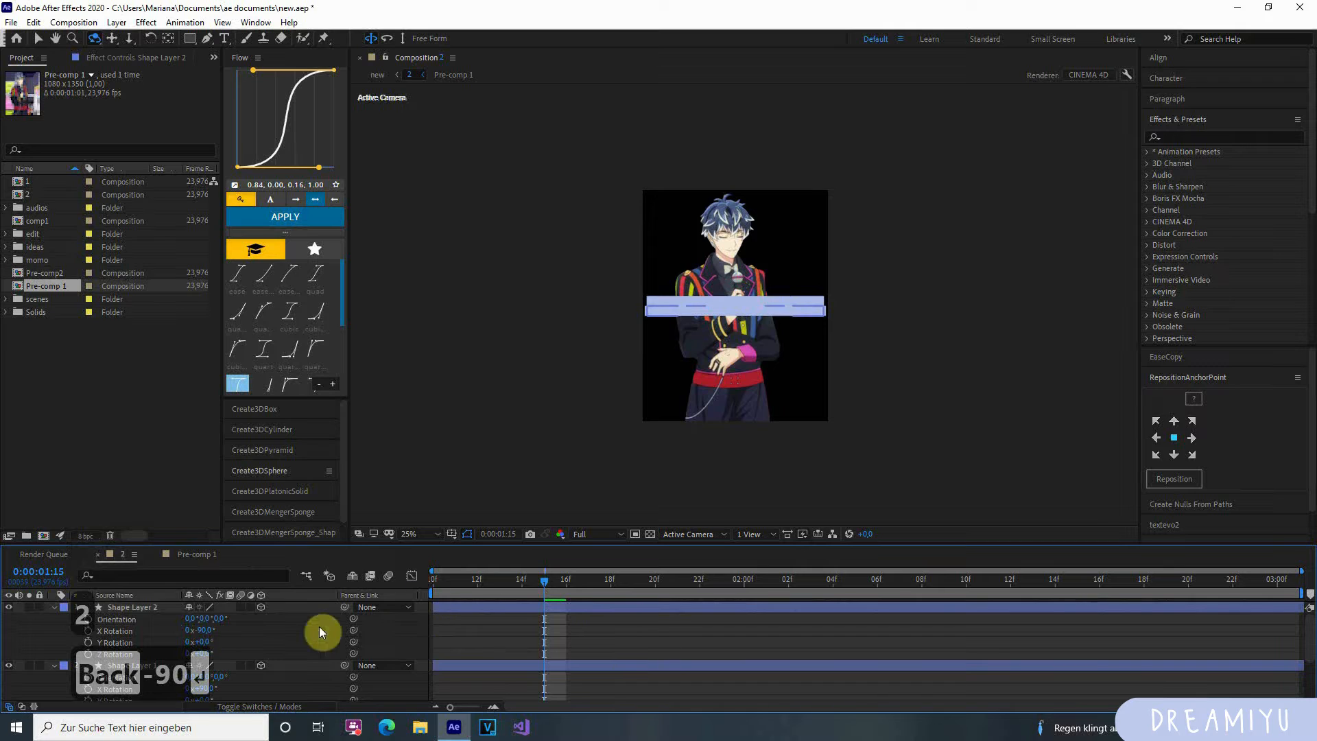
Lower Shape Layer 2 by 300 px, setting its Y position to 975.
{"action": "left_click", "coordinate": [139, 661]}
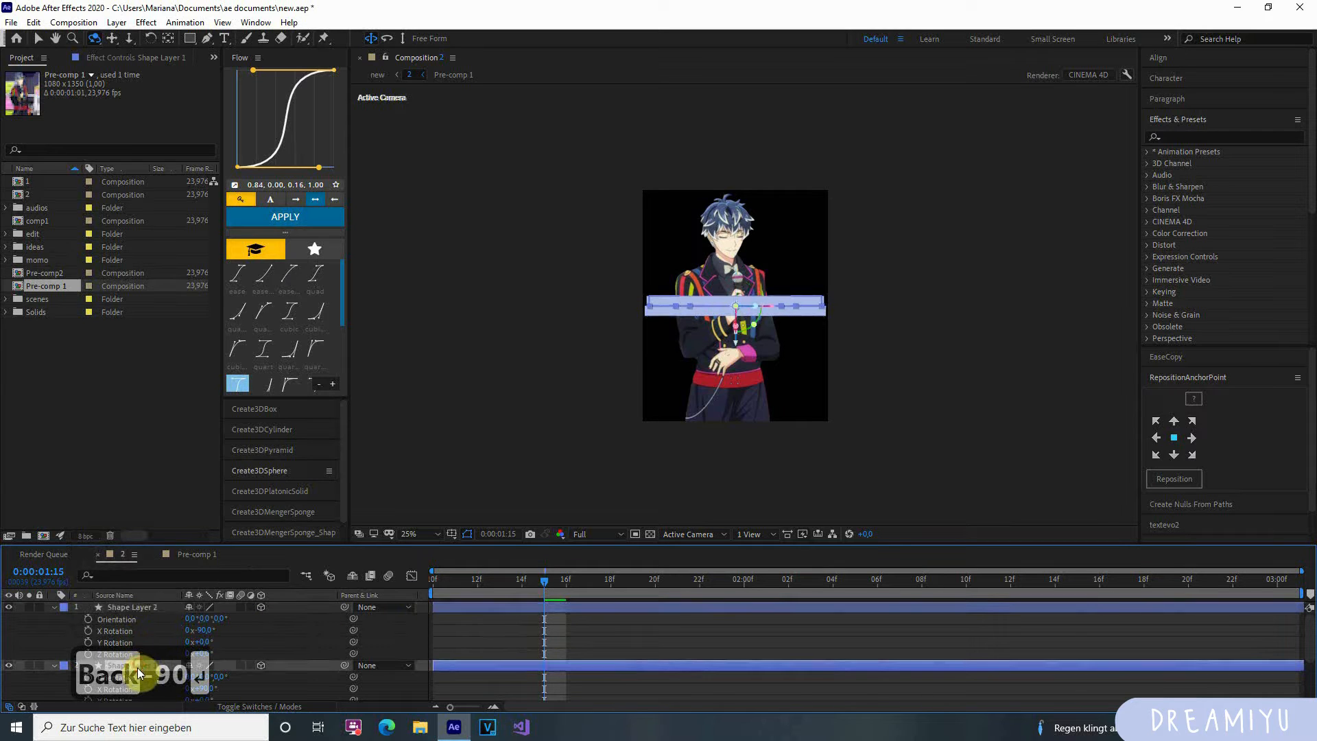
{"action": "left_click", "coordinate": [148, 607]}
{"action": "left_click", "coordinate": [147, 667]}
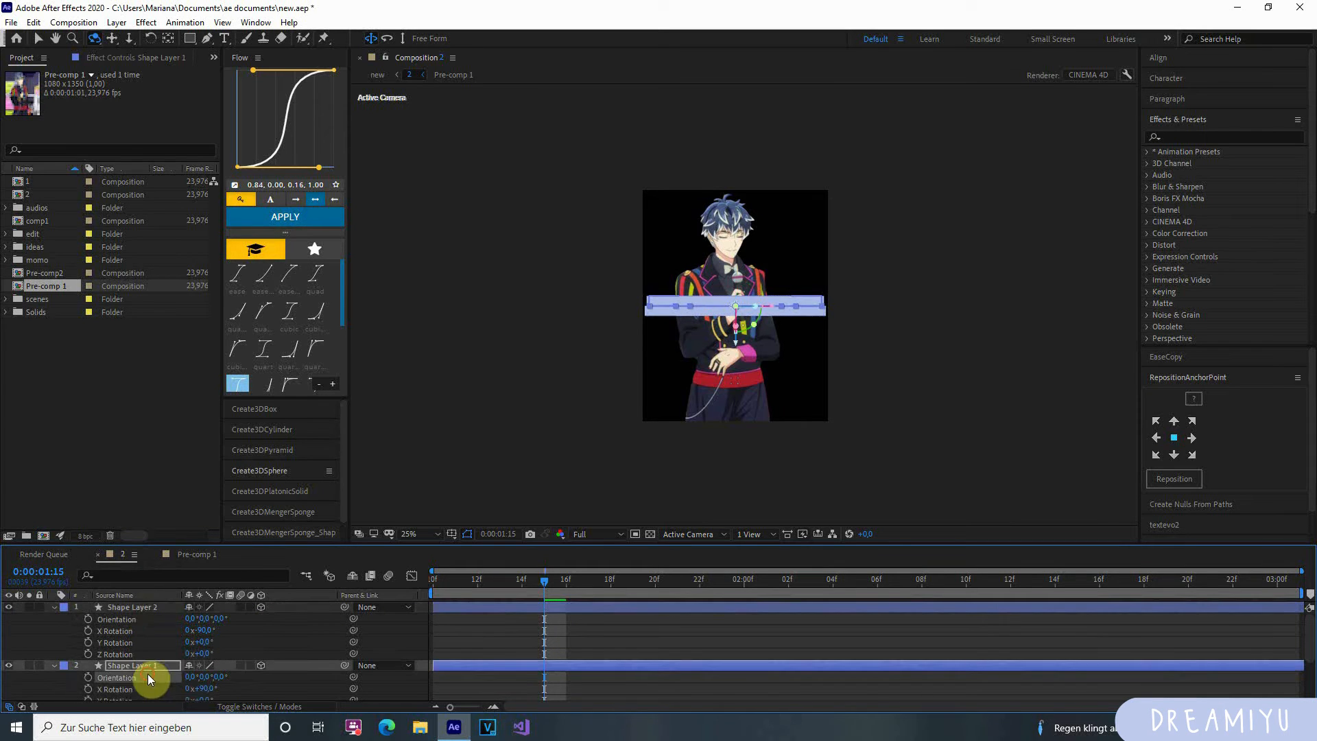
{"action": "left_click", "coordinate": [151, 607]}
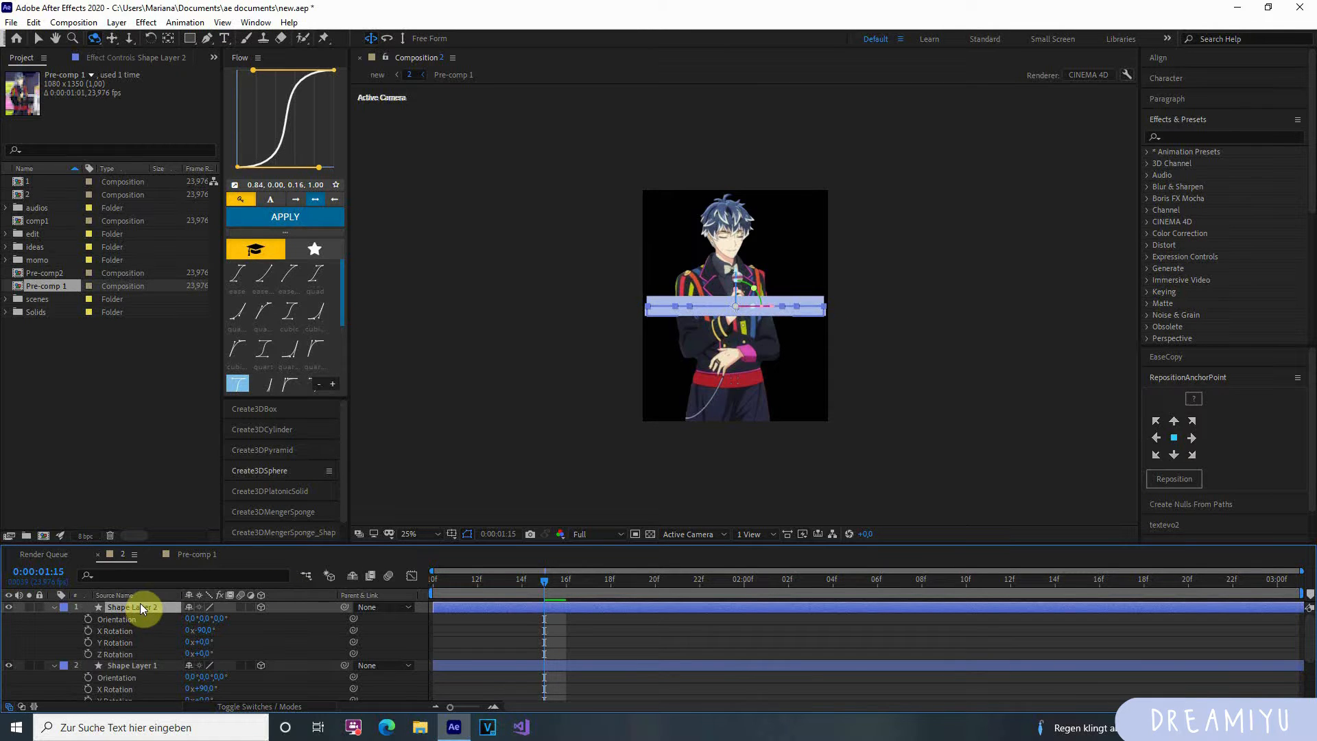
{"action": "key", "text": "p"}
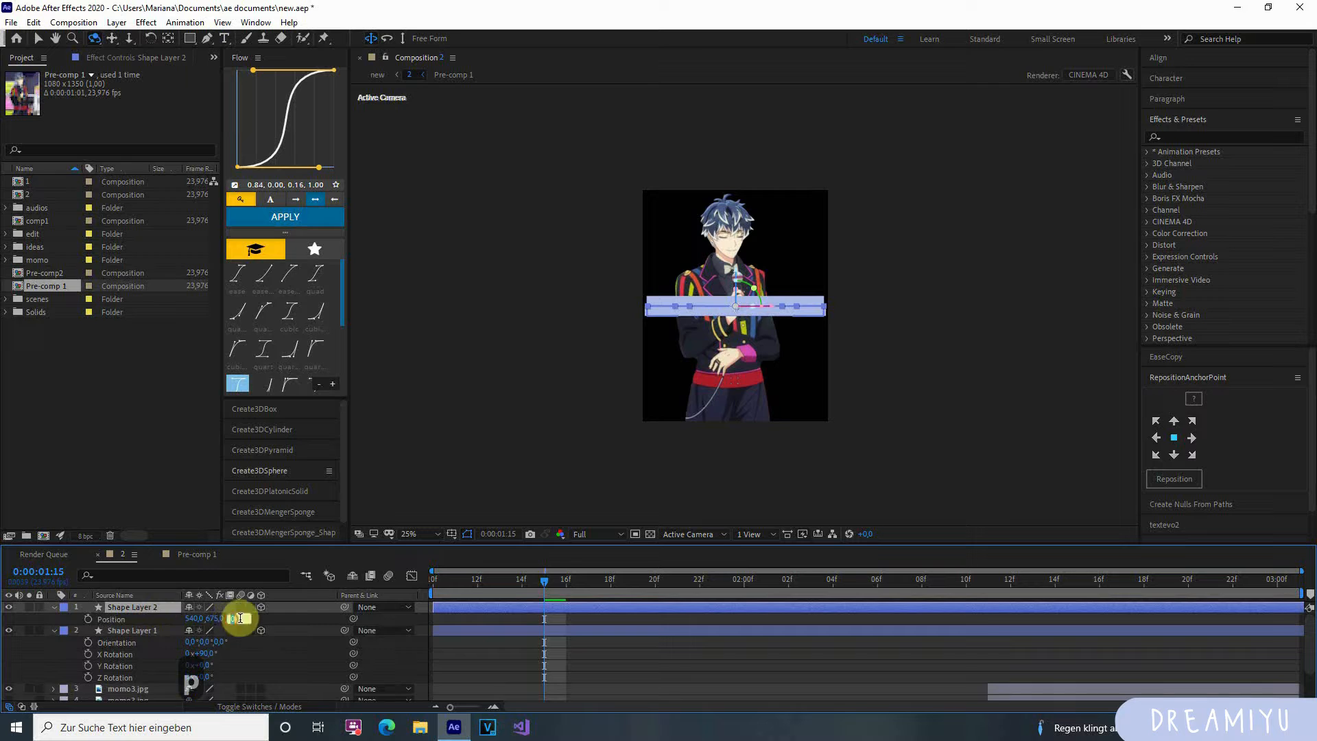
{"action": "left_click", "coordinate": [217, 618]}
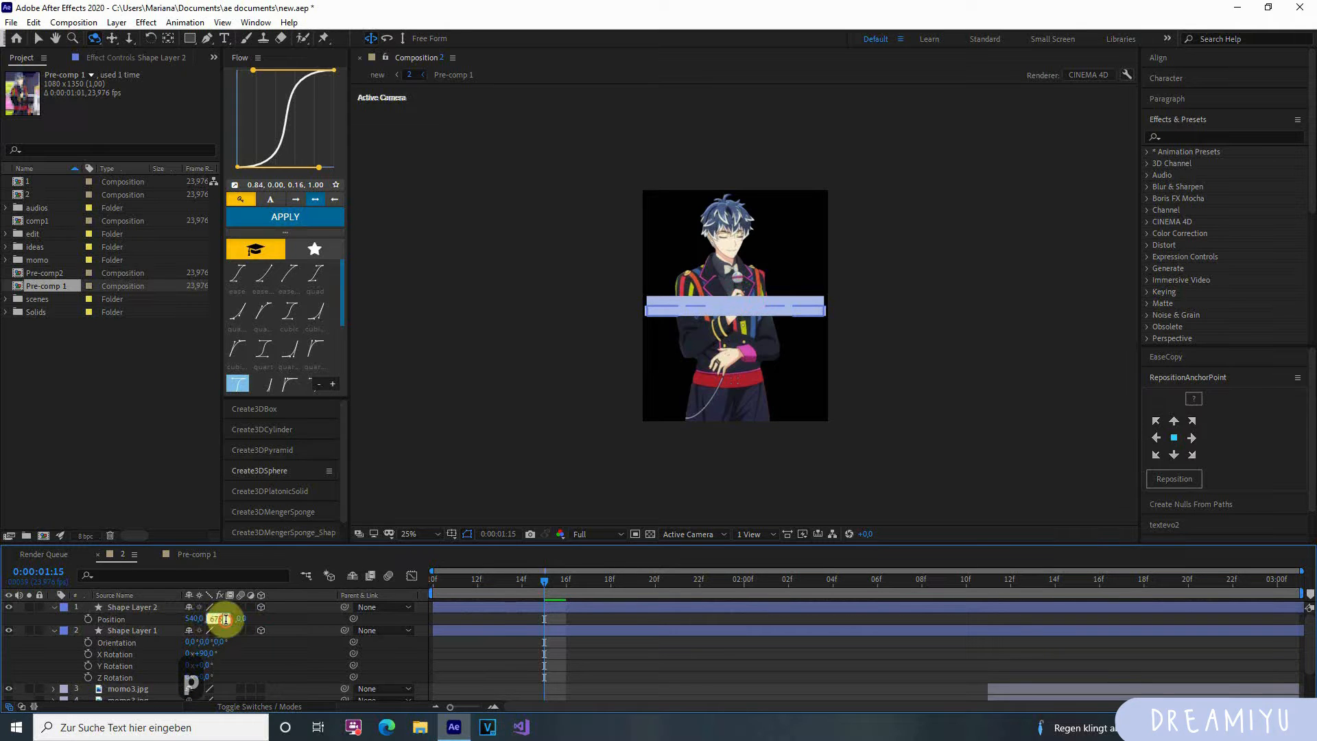
{"action": "left_click_drag", "start_coordinate": [217, 618], "coordinate": [268, 627]}
{"action": "key", "text": "ctrl+z"}
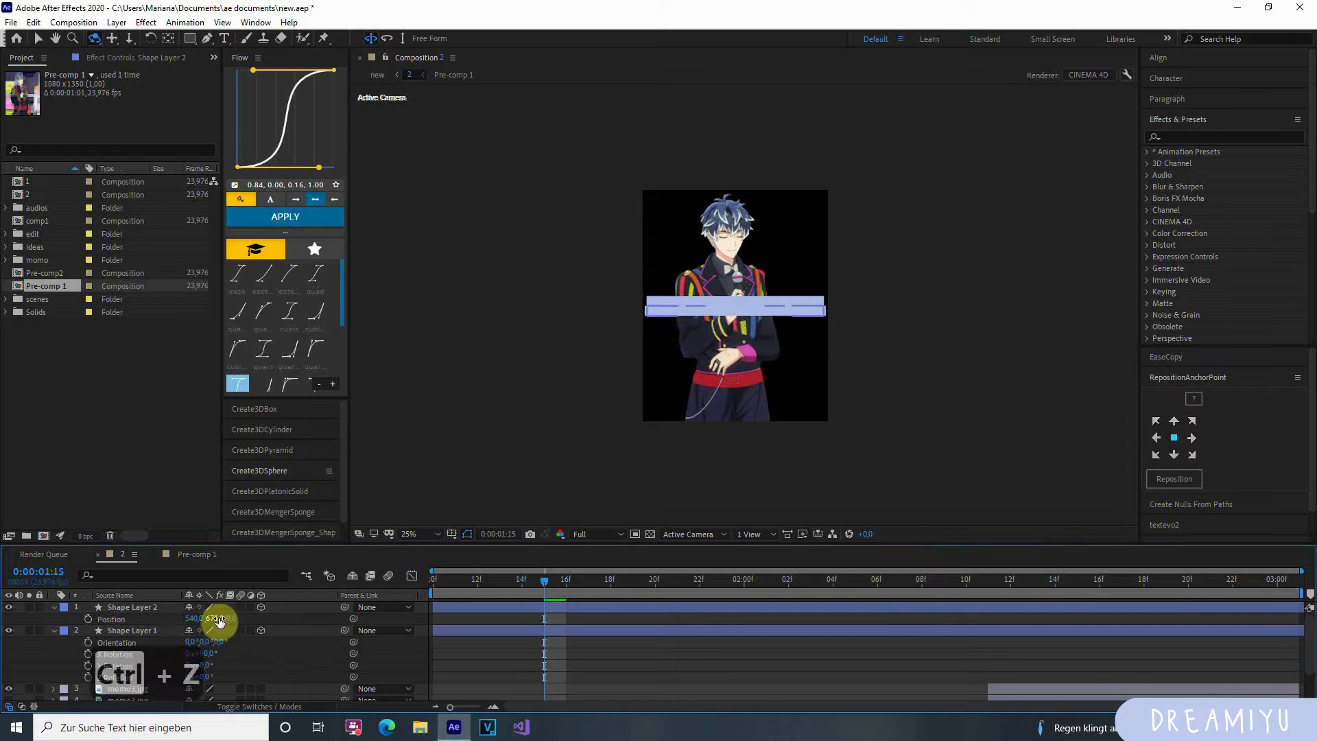
{"action": "left_click", "coordinate": [220, 619]}
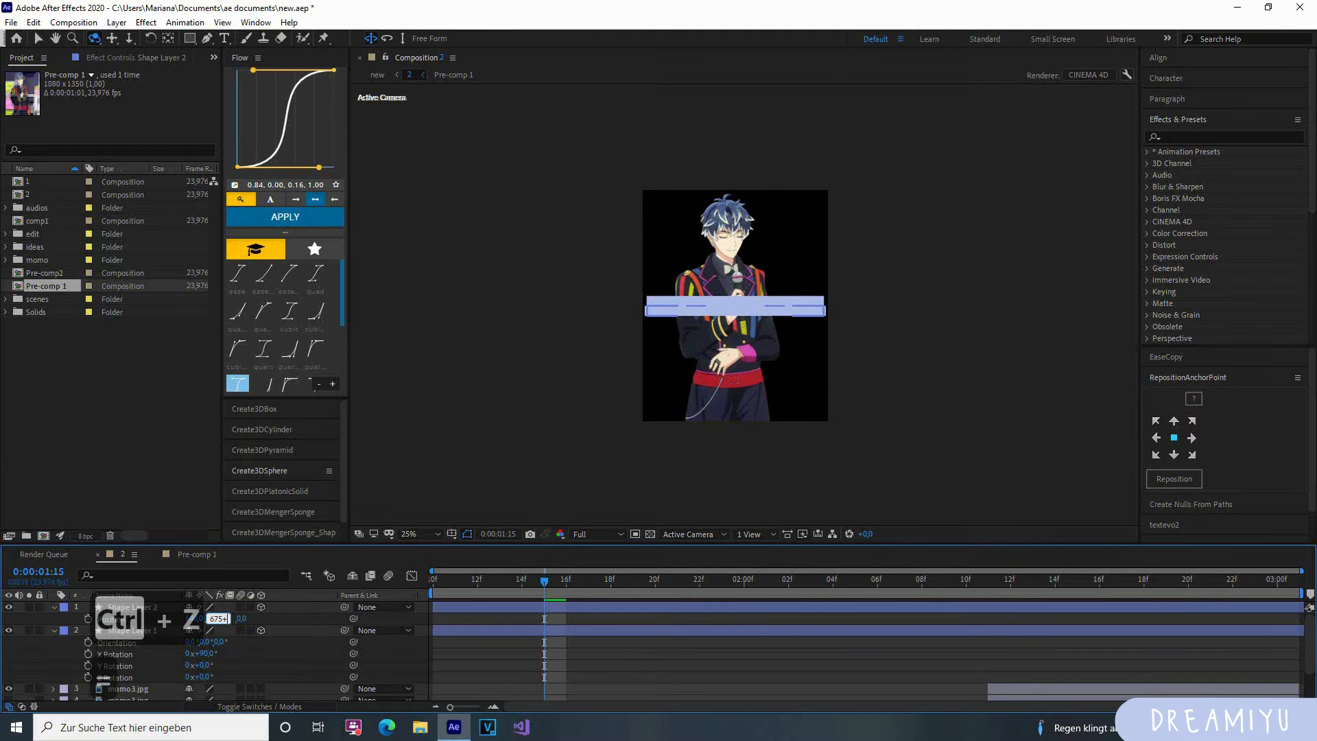
{"action": "type", "text": "+300"}
{"action": "key", "text": "Return"}
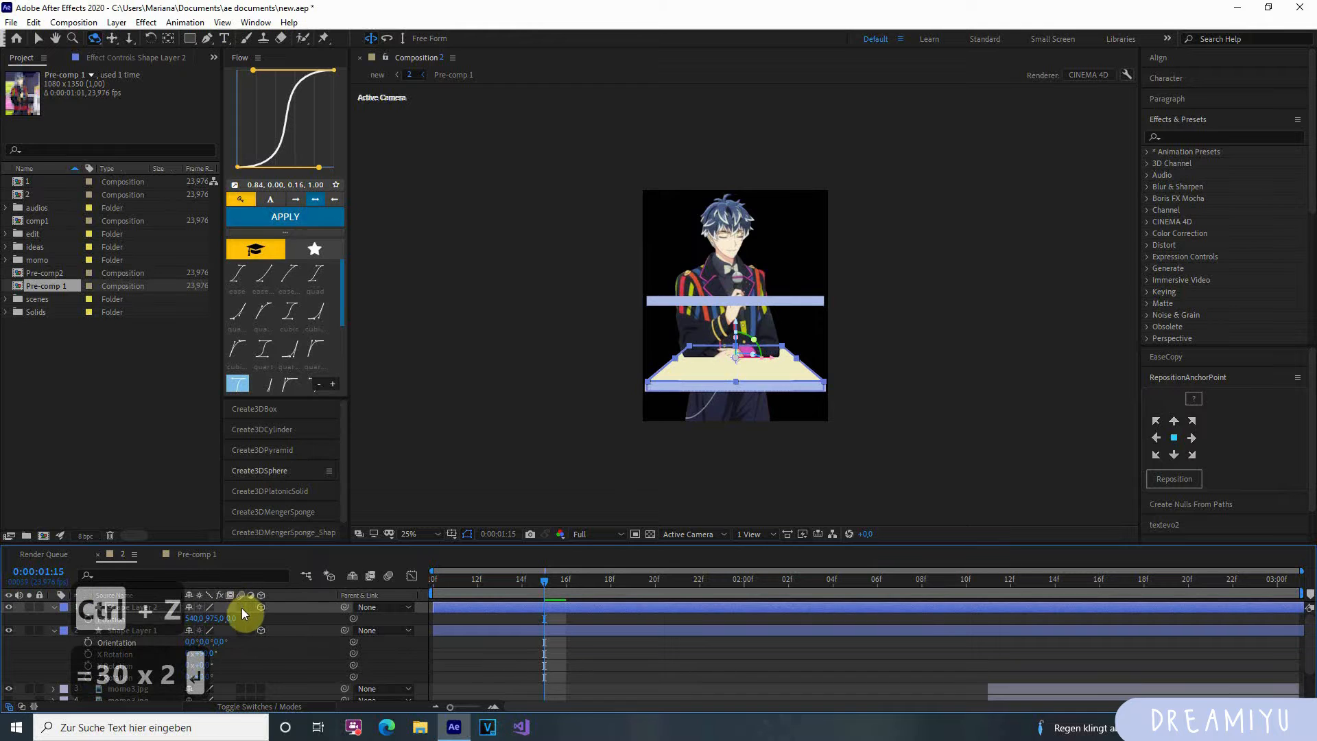
Raise Shape Layer 1 by 300 px, setting its Y position to 375.
{"action": "left_click", "coordinate": [155, 637]}
{"action": "key", "text": "p"}
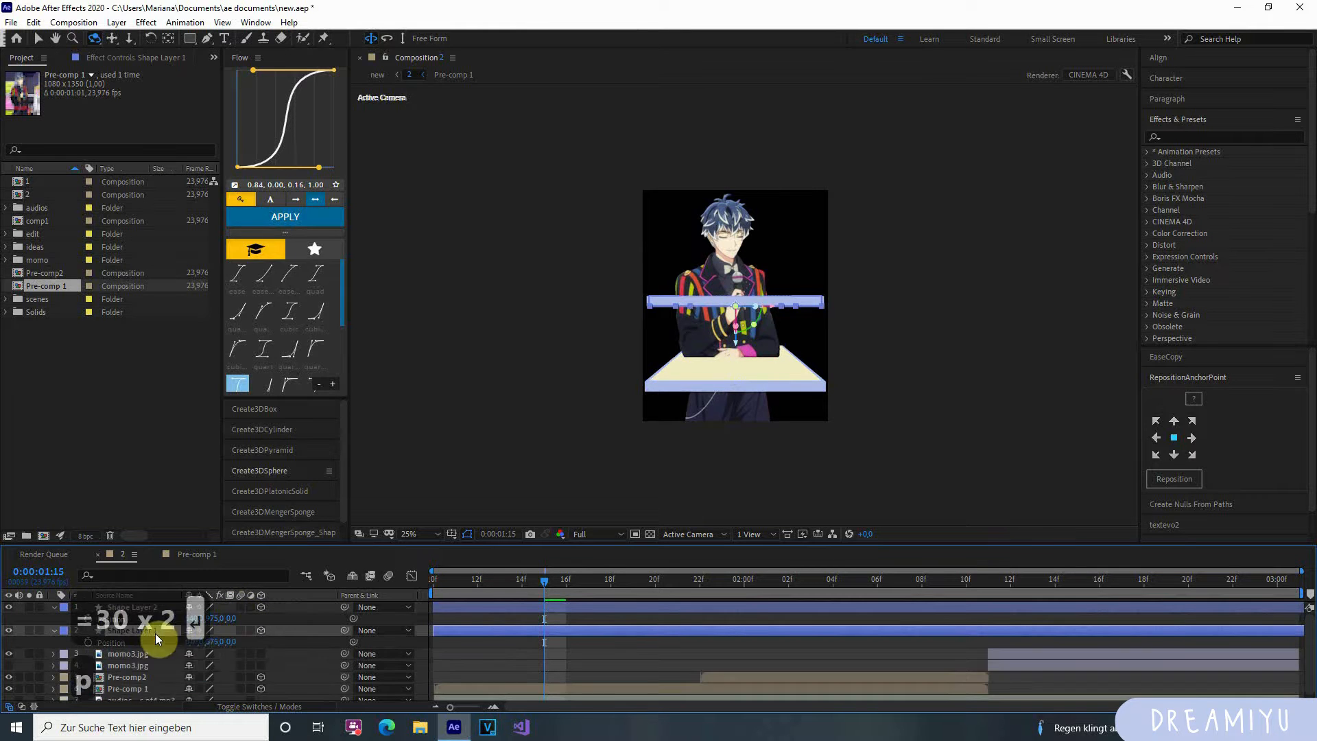
{"action": "left_click", "coordinate": [216, 642]}
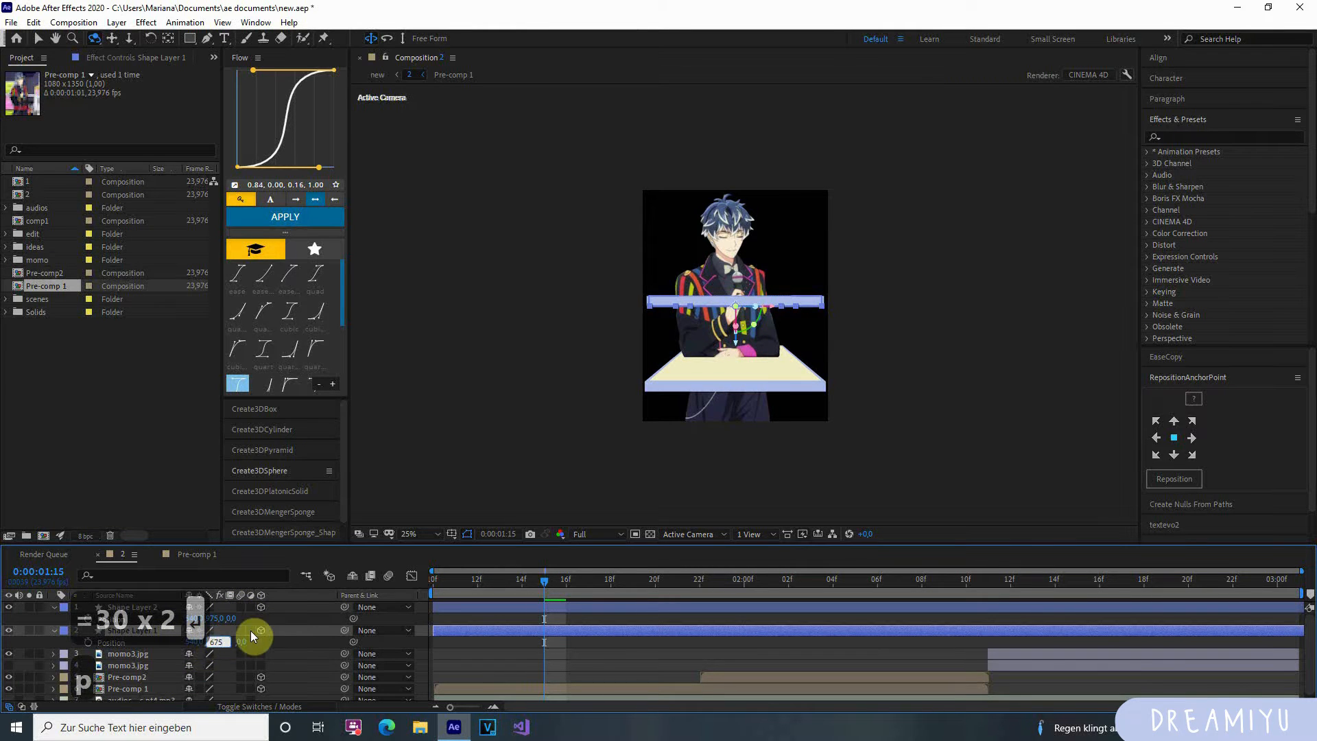
{"action": "type", "text": "-300"}
{"action": "key", "text": "Return"}
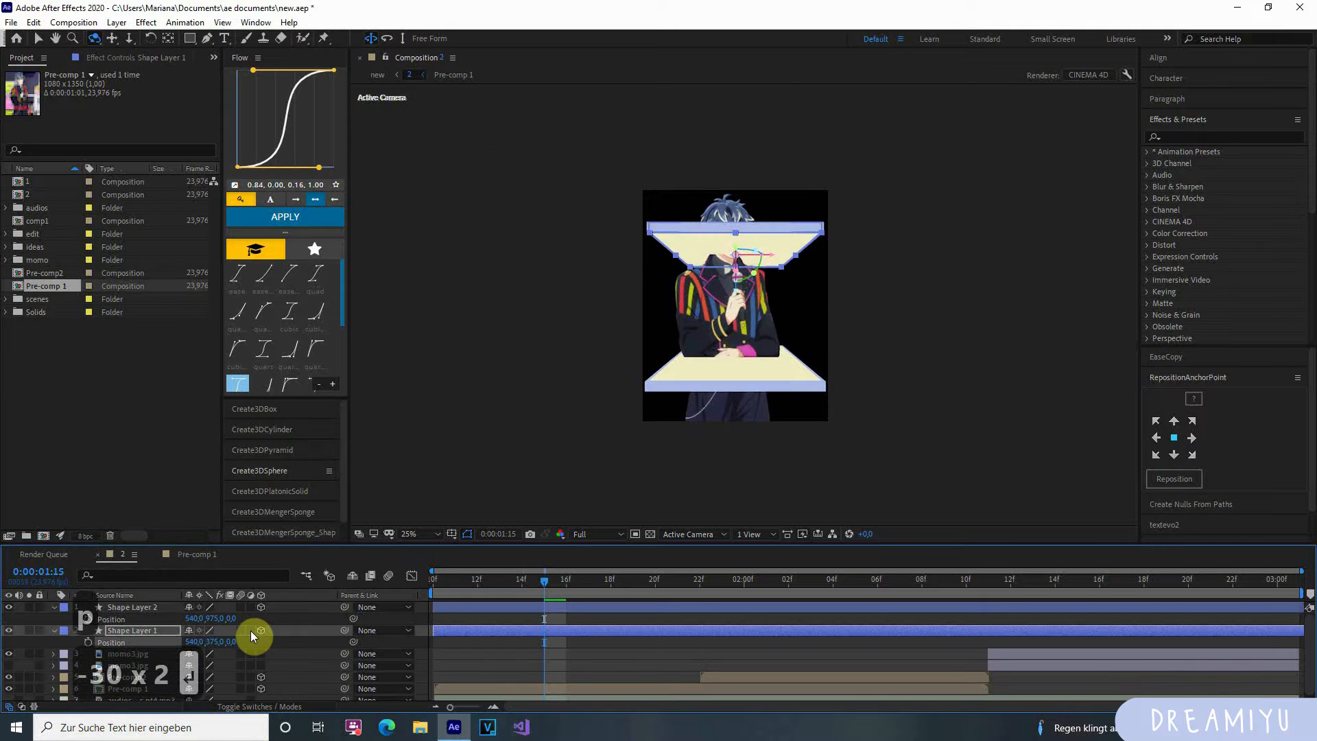
Set the Z rotation of both Shape Layer 1 and Shape Layer 2 to 90°.
{"action": "left_click_drag", "start_coordinate": [693, 397], "coordinate": [667, 476]}
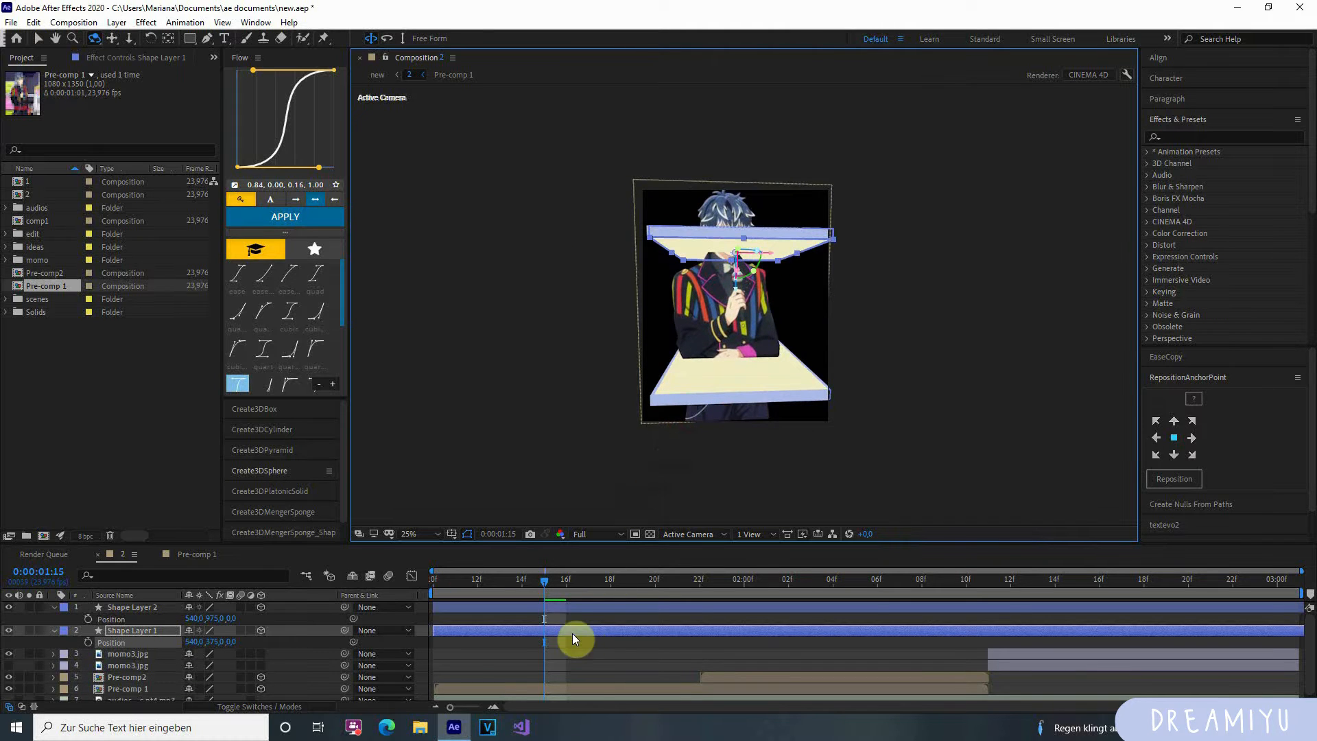
{"action": "left_click", "coordinate": [146, 606], "text": "ctrl"}
{"action": "key", "text": "r"}
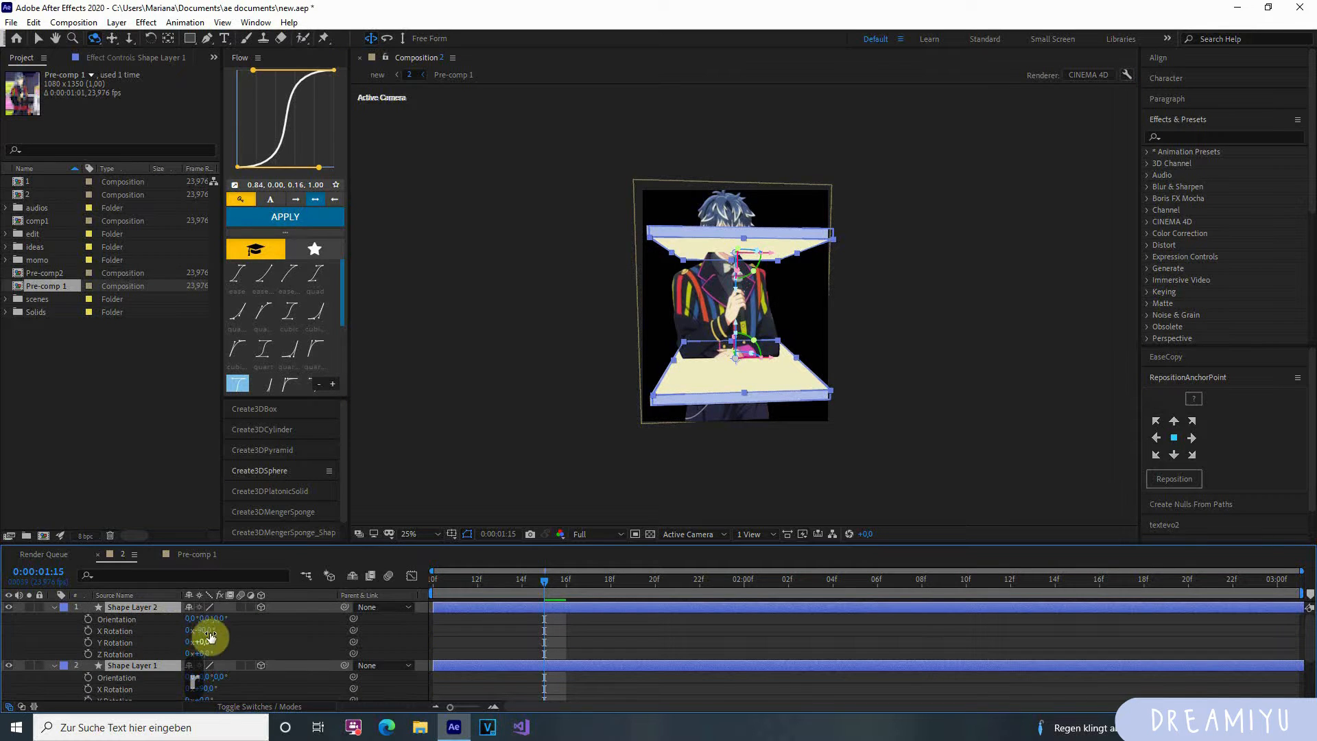
{"action": "mouse_move", "coordinate": [206, 651]}
{"action": "left_mouse_down"}
{"action": "mouse_move", "coordinate": [249, 656]}
{"action": "mouse_move", "coordinate": [221, 665]}
{"action": "left_mouse_up"}
{"action": "left_click", "coordinate": [209, 653]}
{"action": "type", "text": "9"}
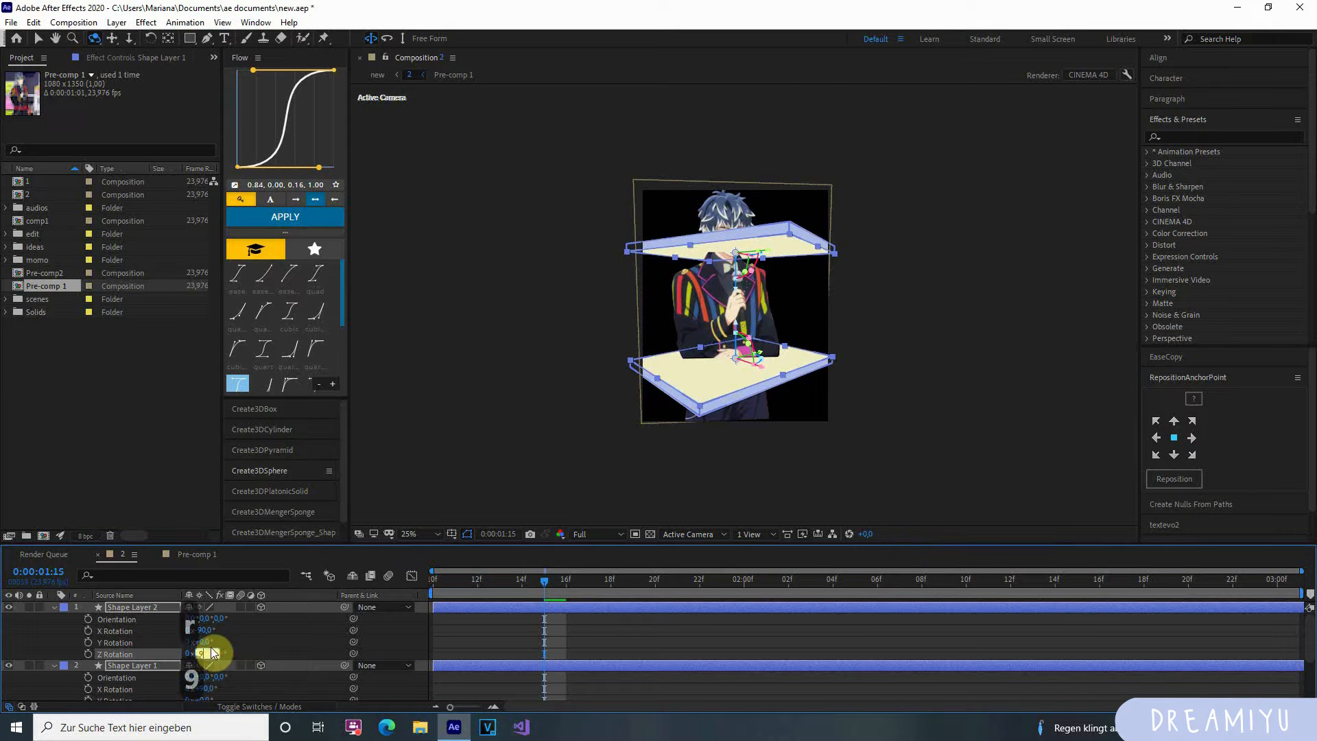
{"action": "key", "text": "BackSpace"}
{"action": "type", "text": "90"}
{"action": "key", "text": "Return"}
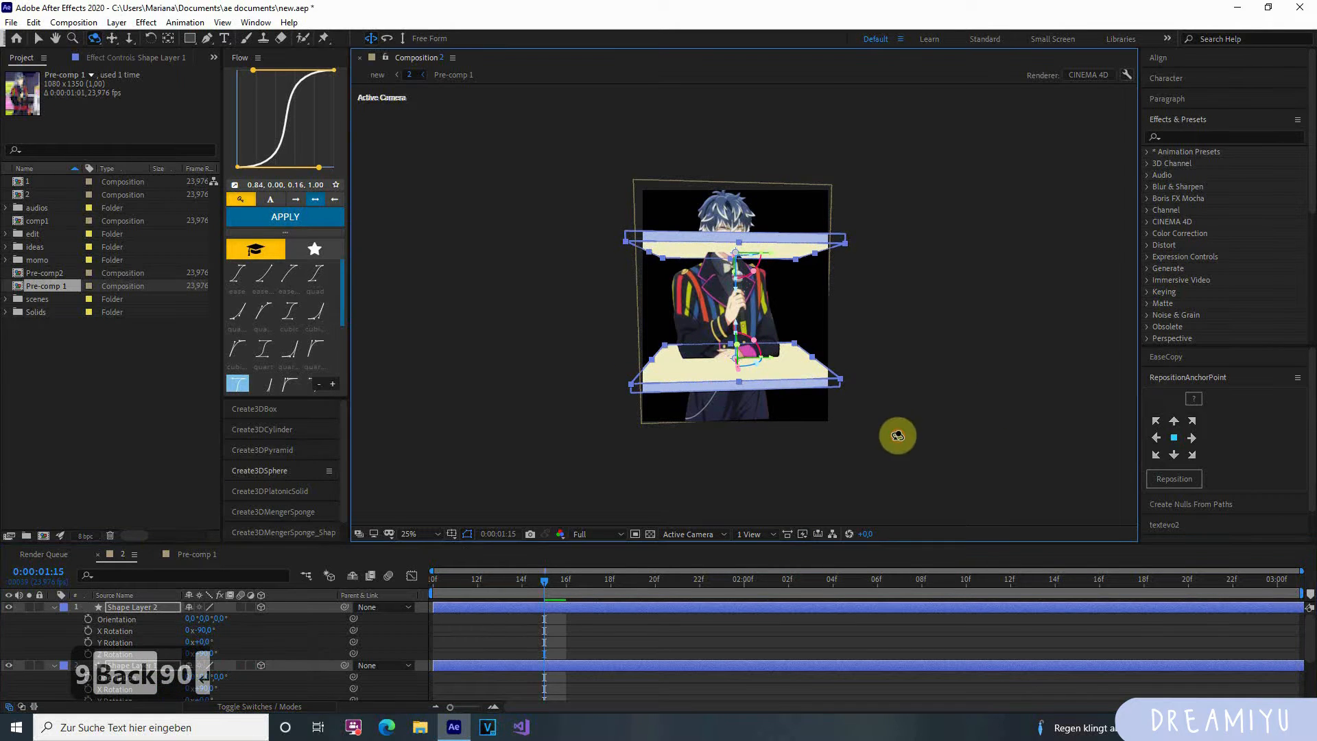
Inspect the two rotated shapes from different angles around the artwork, with the layers deselected.
{"action": "mouse_move", "coordinate": [893, 435]}
{"action": "left_mouse_down"}
{"action": "mouse_move", "coordinate": [882, 411]}
{"action": "mouse_move", "coordinate": [895, 435]}
{"action": "left_mouse_up"}
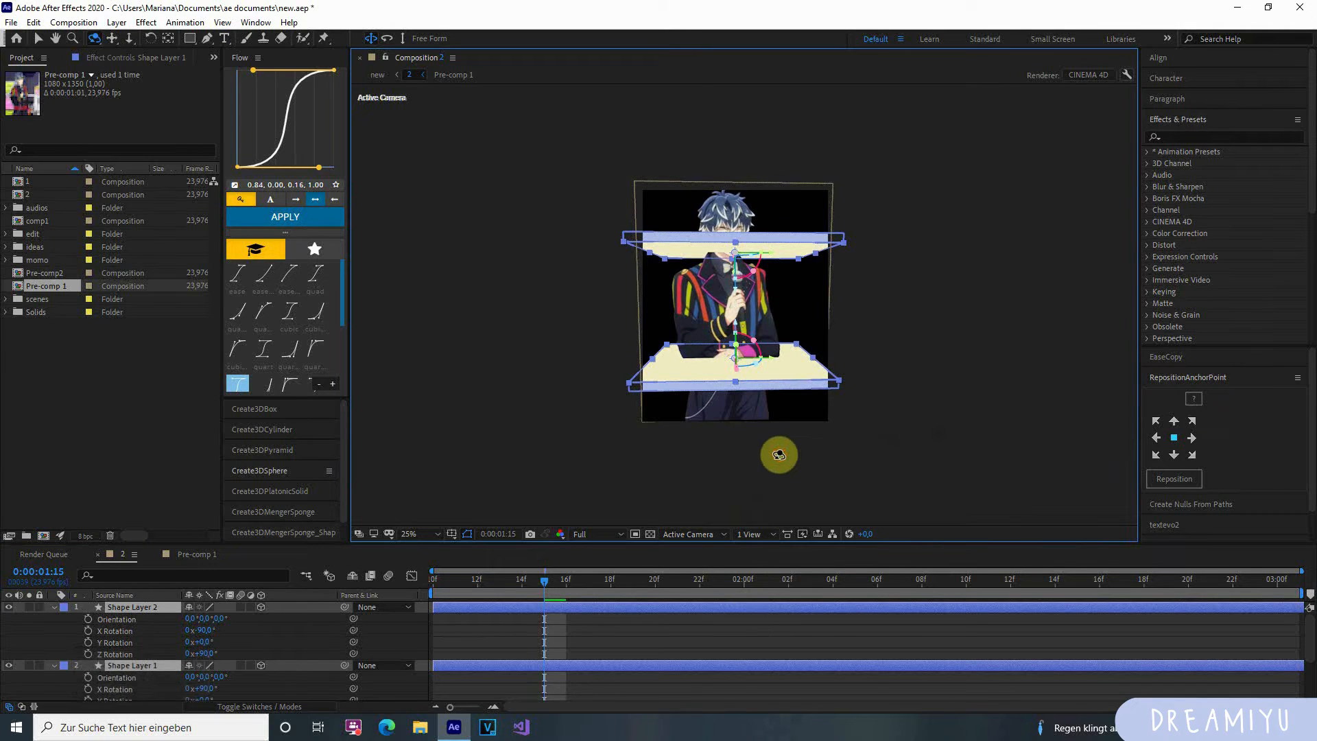
{"action": "left_click_drag", "start_coordinate": [779, 454], "coordinate": [780, 449]}
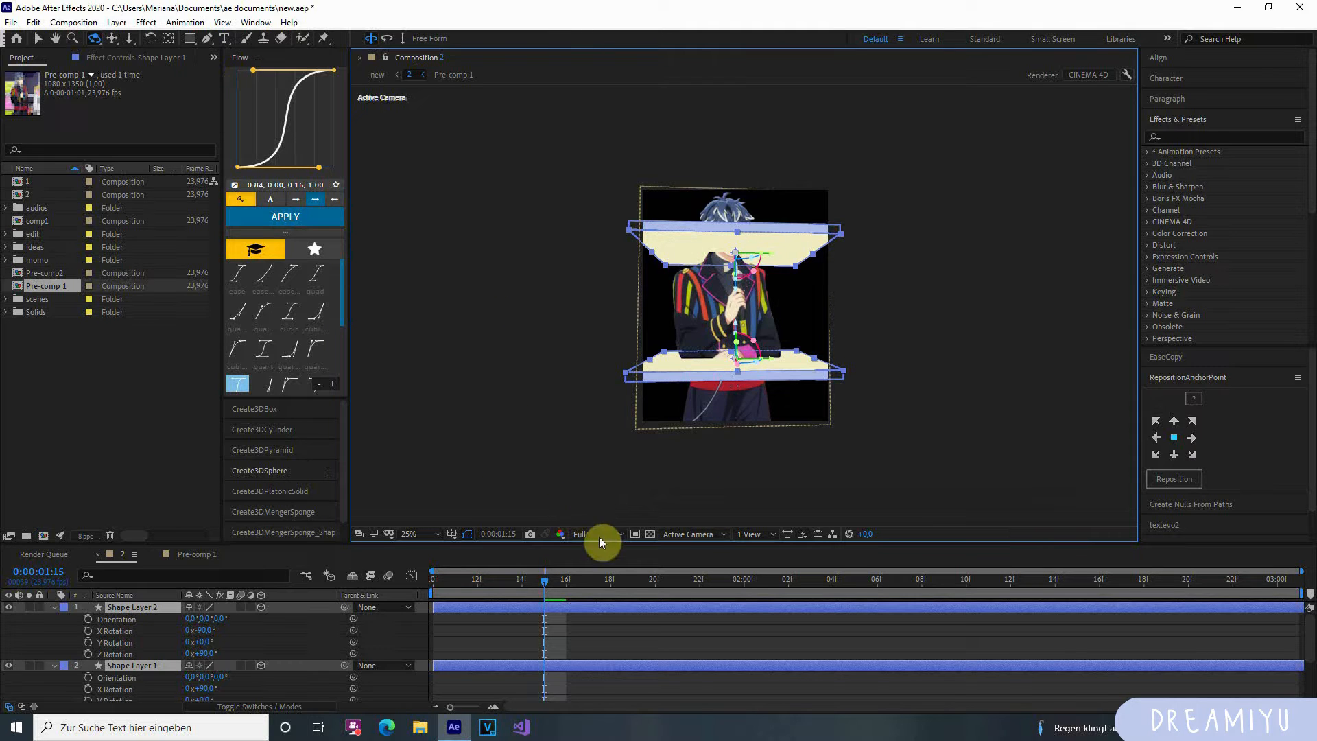
{"action": "key", "text": "v"}
{"action": "left_click", "coordinate": [578, 492]}
{"action": "left_click", "coordinate": [682, 538]}
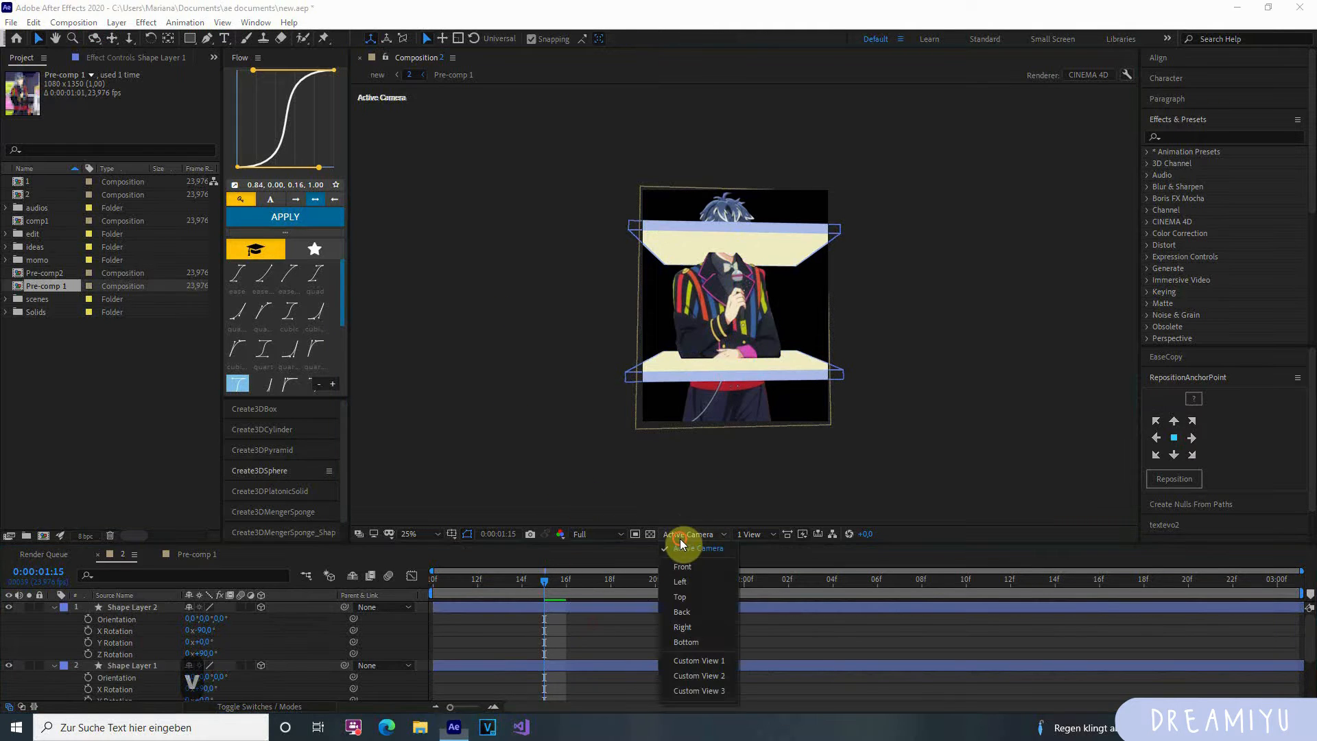
{"action": "left_click", "coordinate": [680, 538]}
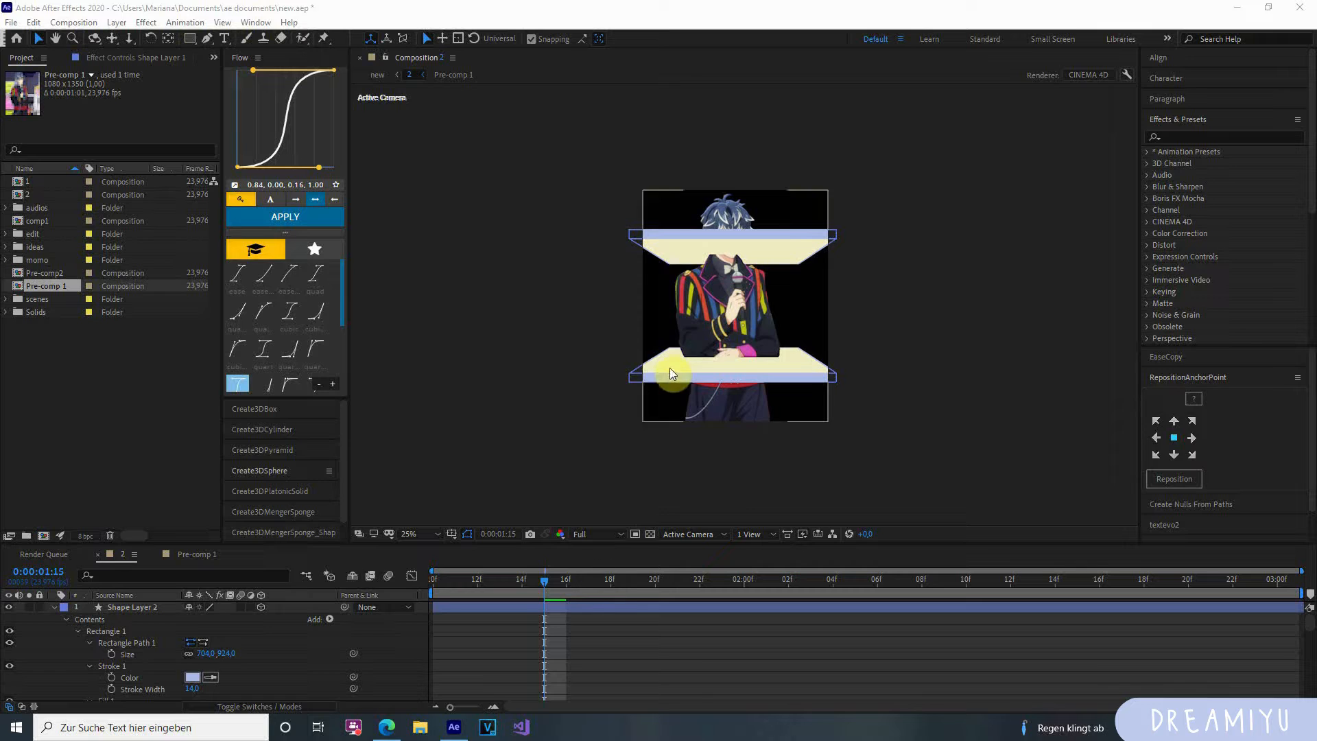
Orbit the view around Pre-comp 1, check the Front view, and return to Active Camera.
{"action": "left_click", "coordinate": [674, 283]}
{"action": "key", "text": "c"}
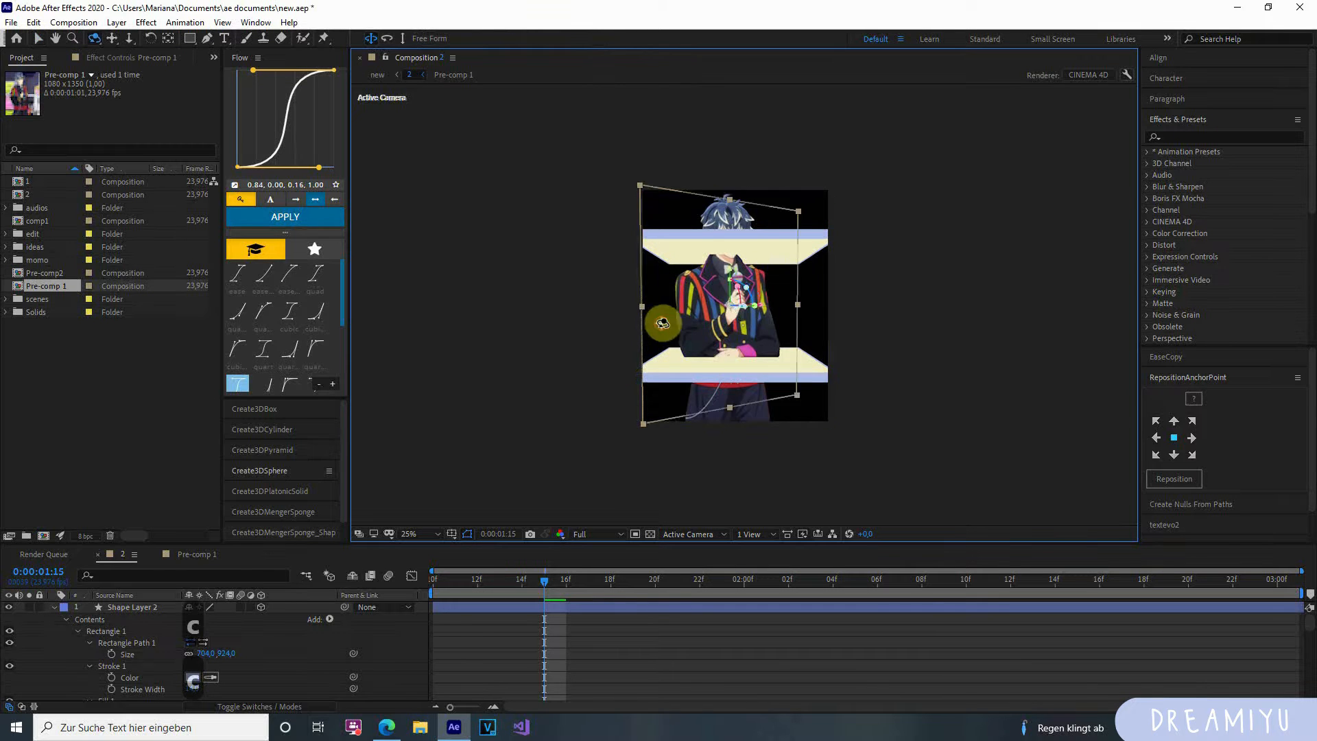
{"action": "mouse_move", "coordinate": [663, 323]}
{"action": "left_mouse_down"}
{"action": "mouse_move", "coordinate": [706, 331]}
{"action": "mouse_move", "coordinate": [672, 330]}
{"action": "mouse_move", "coordinate": [676, 342]}
{"action": "left_mouse_up"}
{"action": "left_click", "coordinate": [700, 535]}
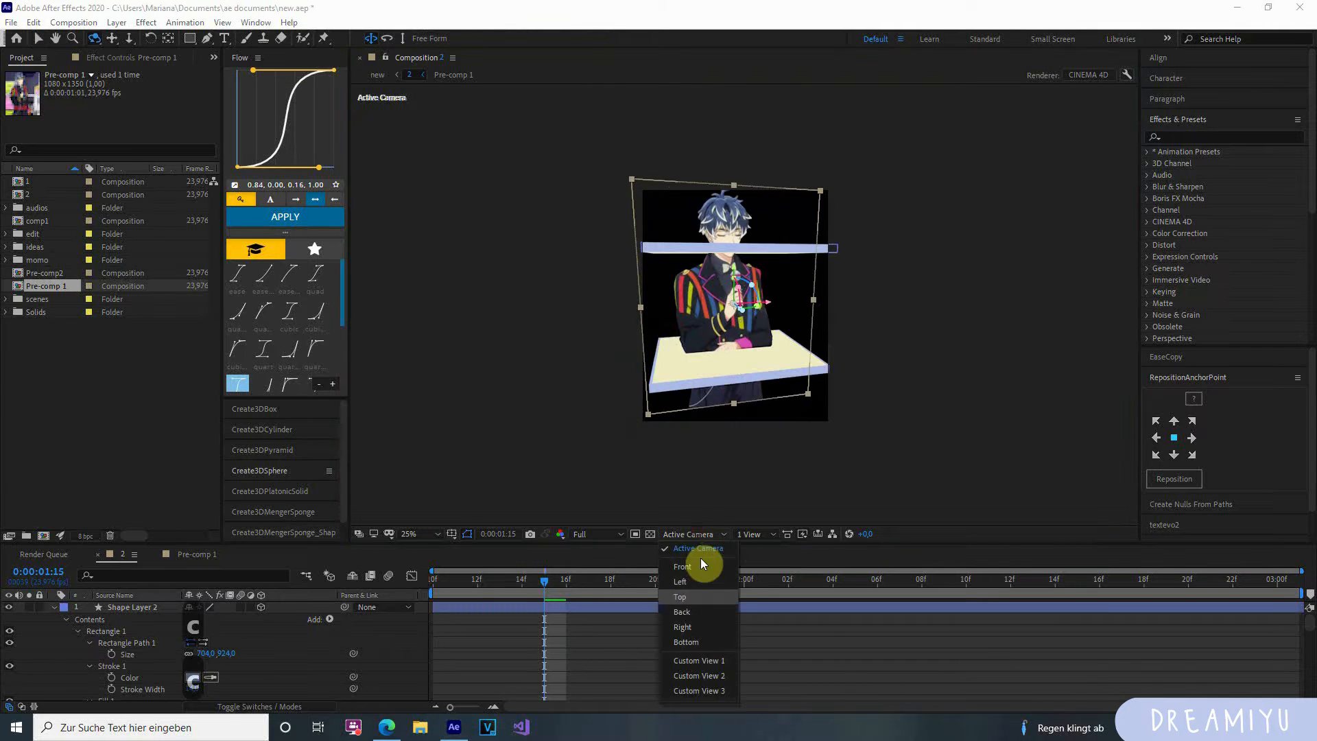
{"action": "left_click", "coordinate": [696, 582]}
{"action": "left_click", "coordinate": [693, 534]}
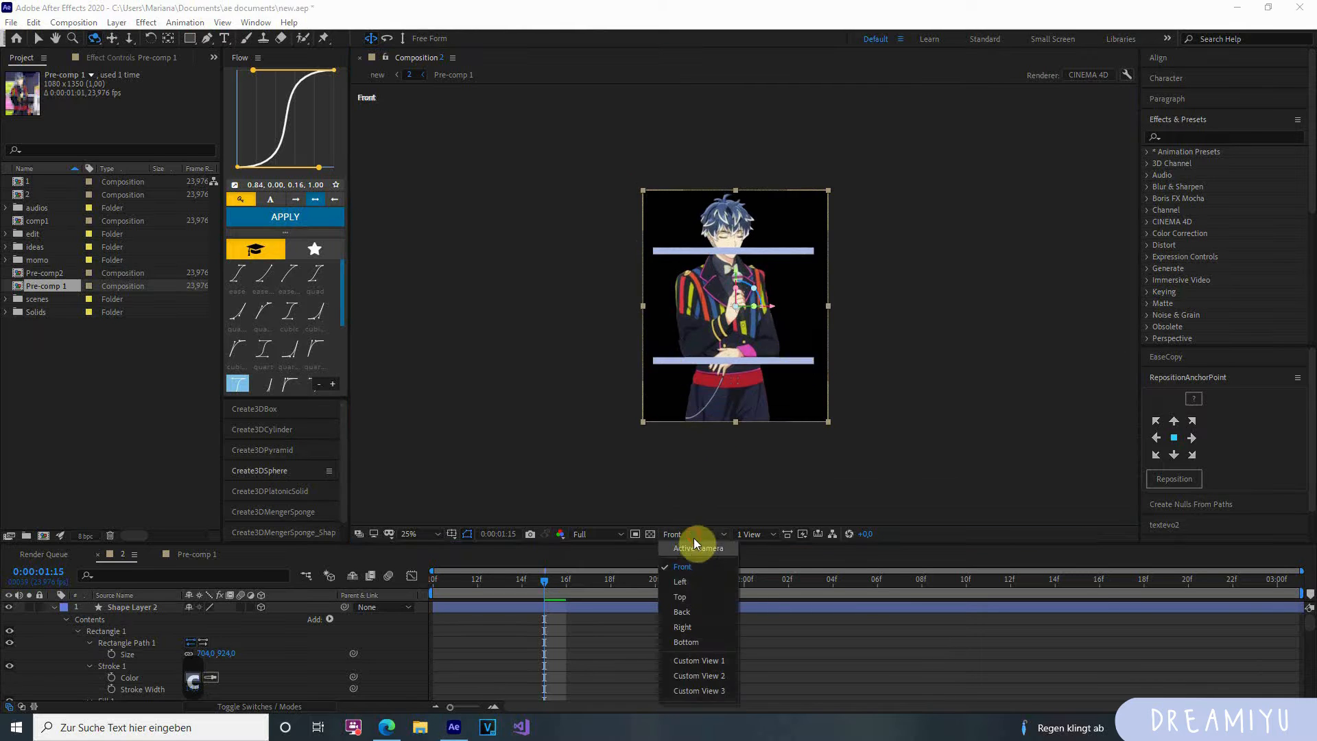
{"action": "left_click", "coordinate": [696, 548]}
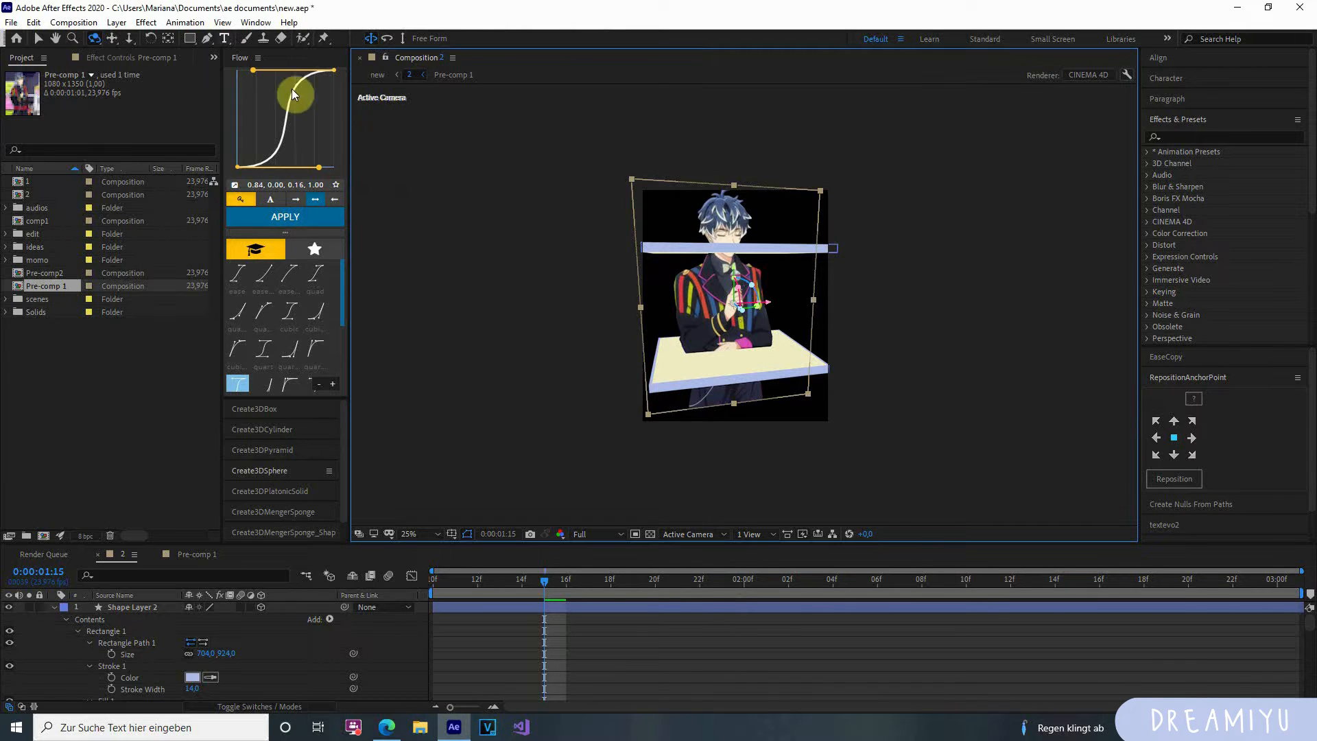
Reset the 3D view of the Active Camera to its default straight-on angle.
{"action": "left_click", "coordinate": [208, 25]}
{"action": "left_click", "coordinate": [303, 333]}
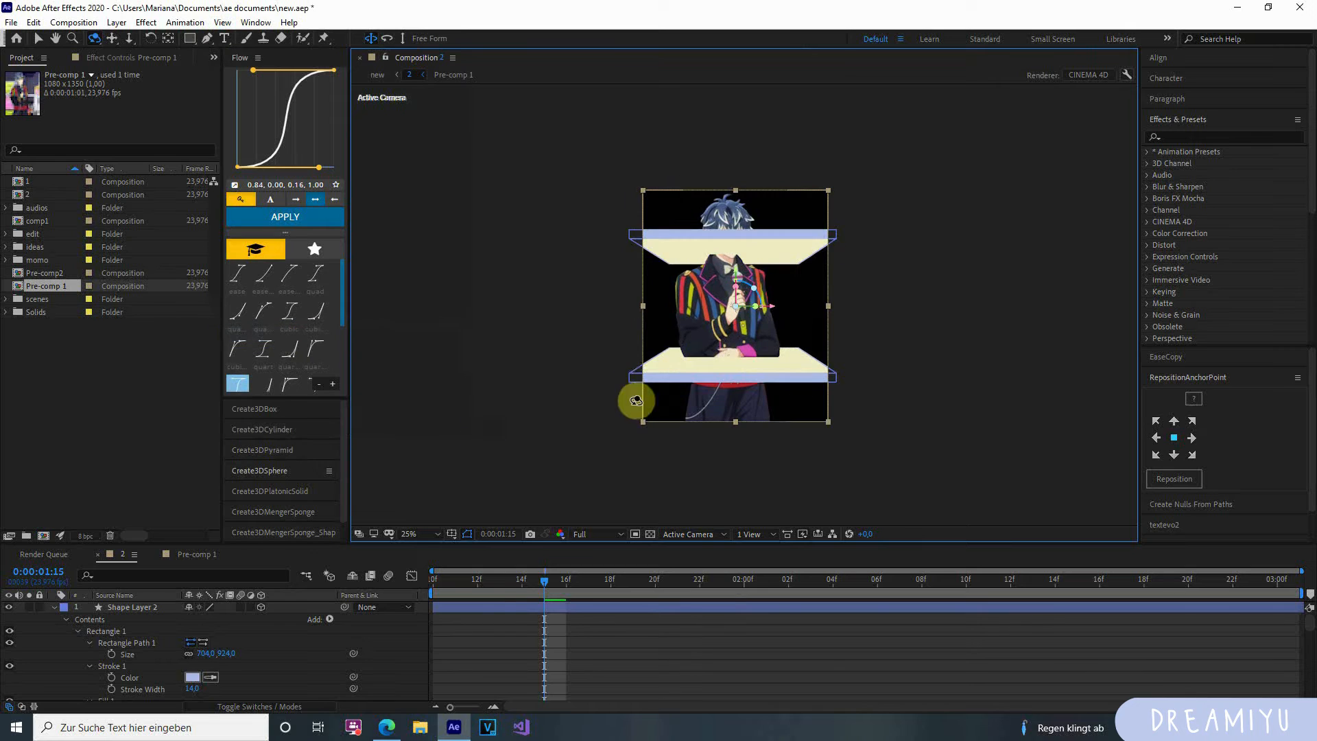
{"action": "left_click", "coordinate": [223, 22]}
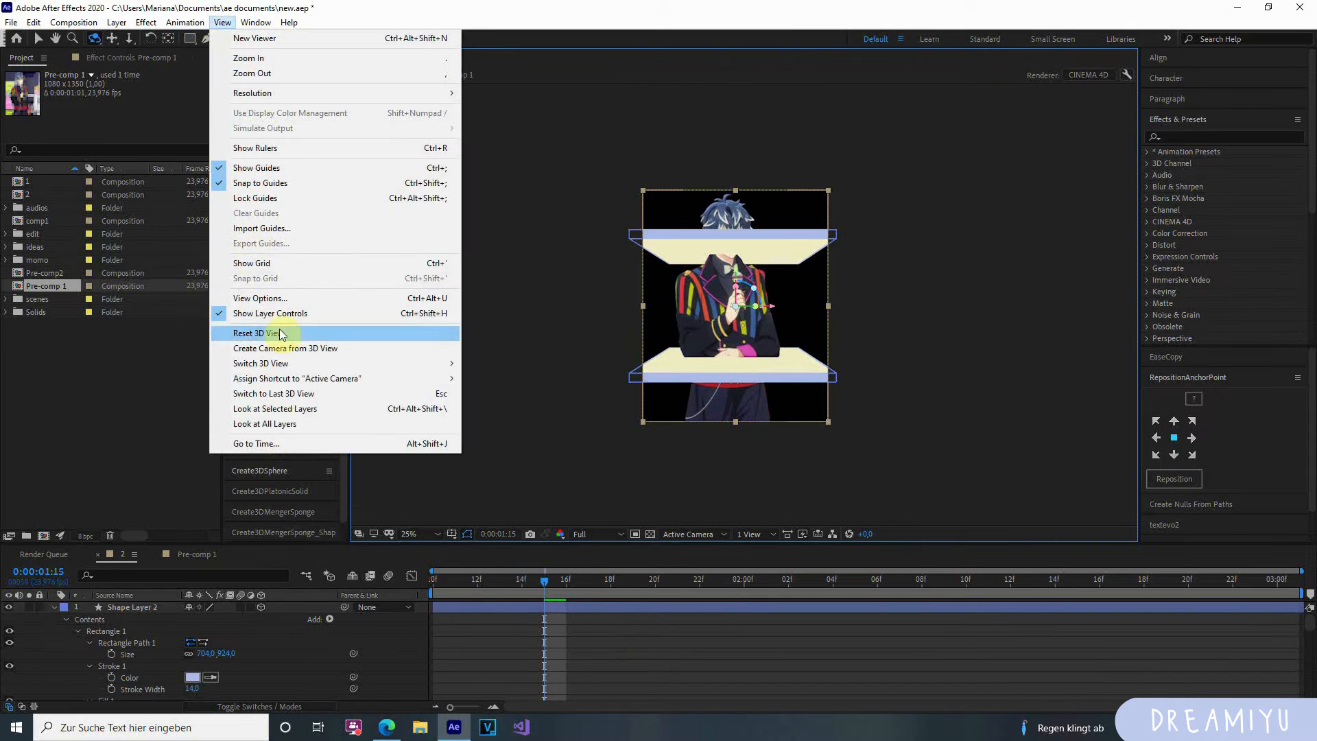
{"action": "left_click", "coordinate": [301, 333]}
Collapse the expanded properties of Shape Layer 2, Shape Layer 1 and the upper momo3.jpg layer.
{"action": "left_click", "coordinate": [704, 645]}
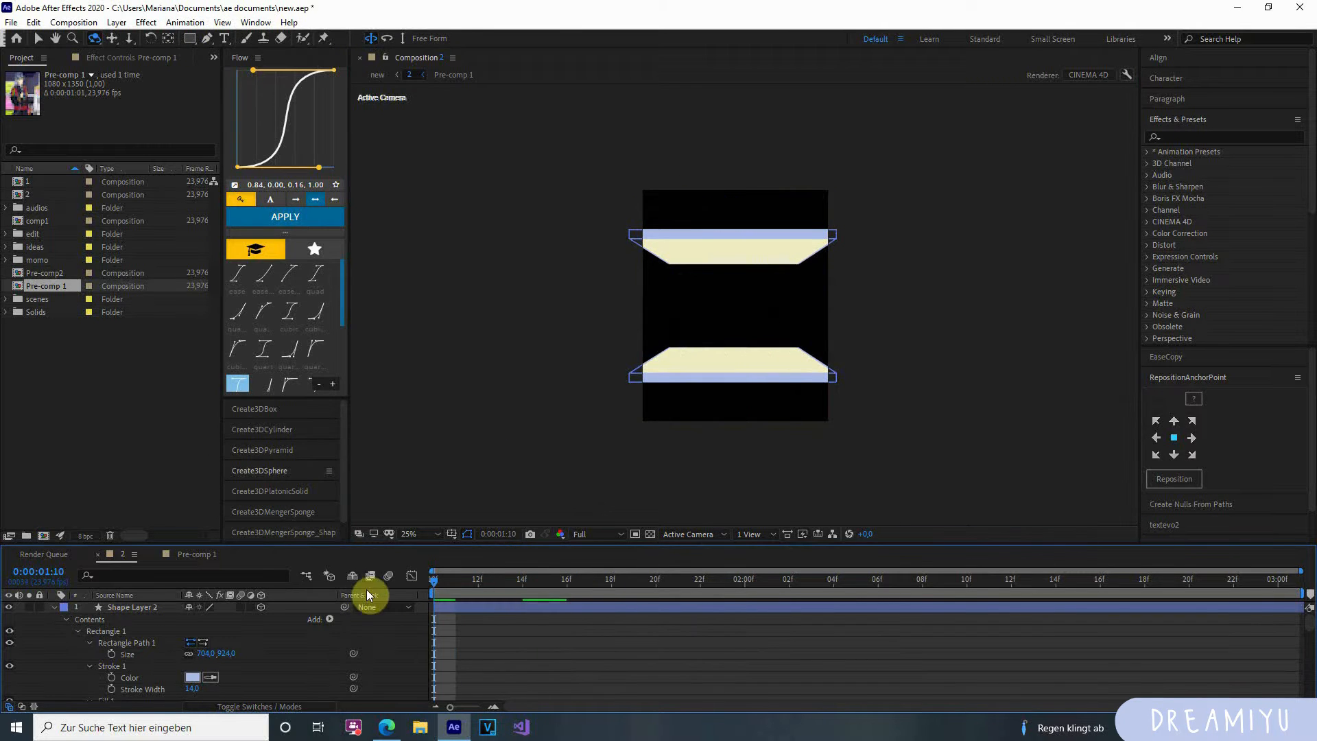
{"action": "left_click", "coordinate": [137, 609]}
{"action": "scroll", "coordinate": [141, 652], "scroll_direction": "down", "scroll_amount": 5}
{"action": "left_click", "coordinate": [115, 679], "text": "ctrl"}
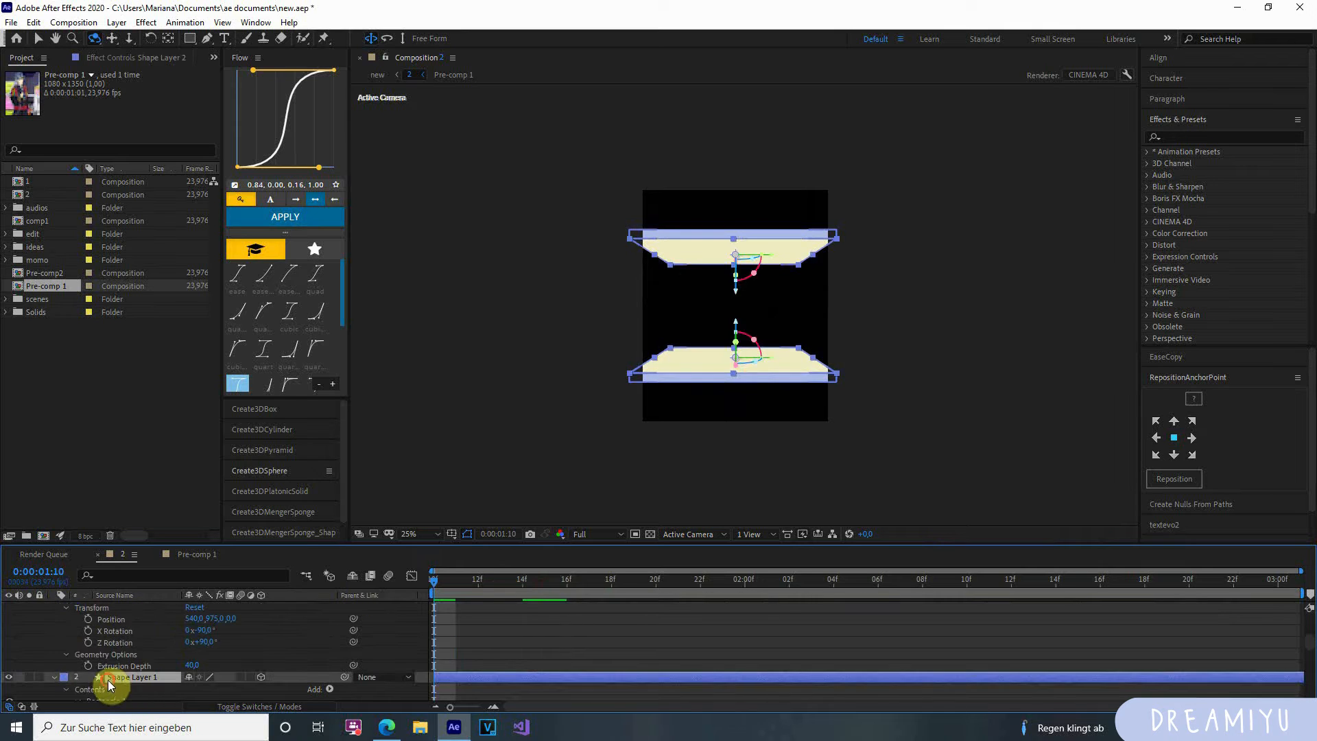
{"action": "left_click", "coordinate": [54, 677]}
{"action": "scroll", "coordinate": [537, 645], "scroll_direction": "up", "scroll_amount": 5}
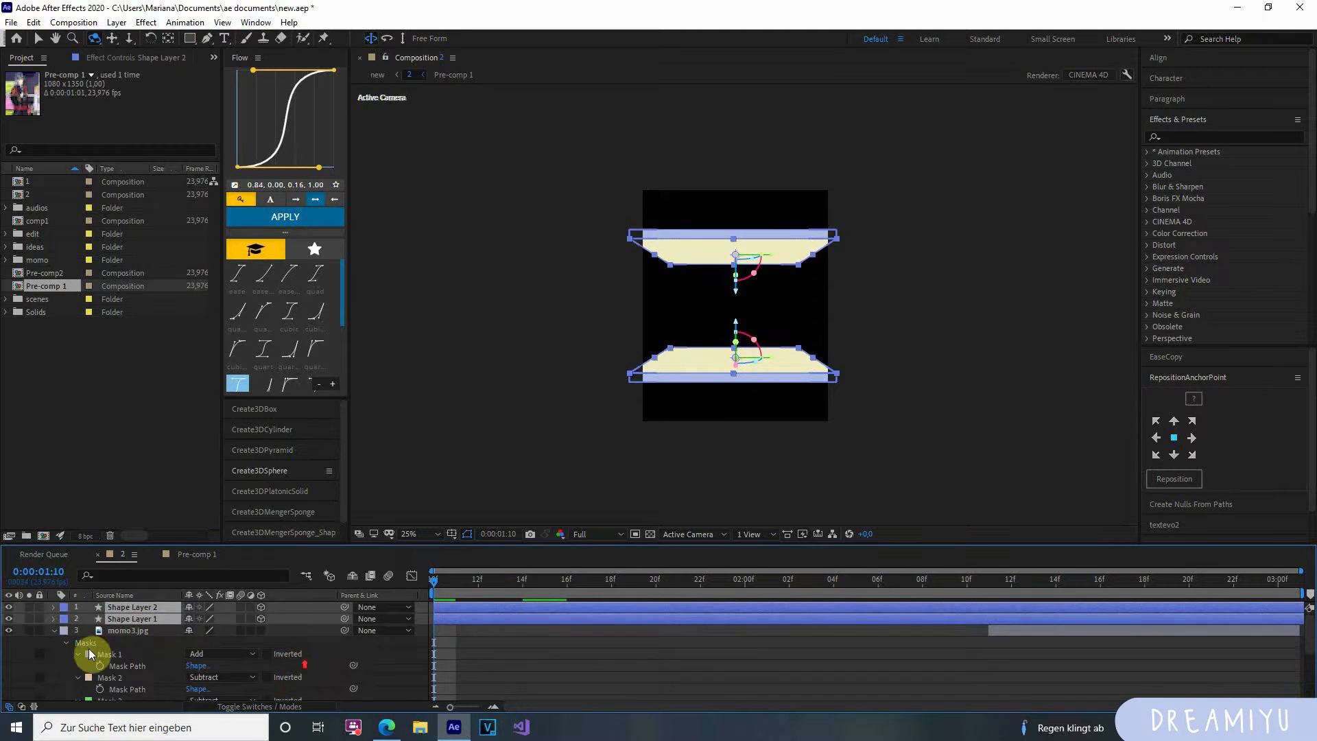
{"action": "left_click", "coordinate": [110, 628]}
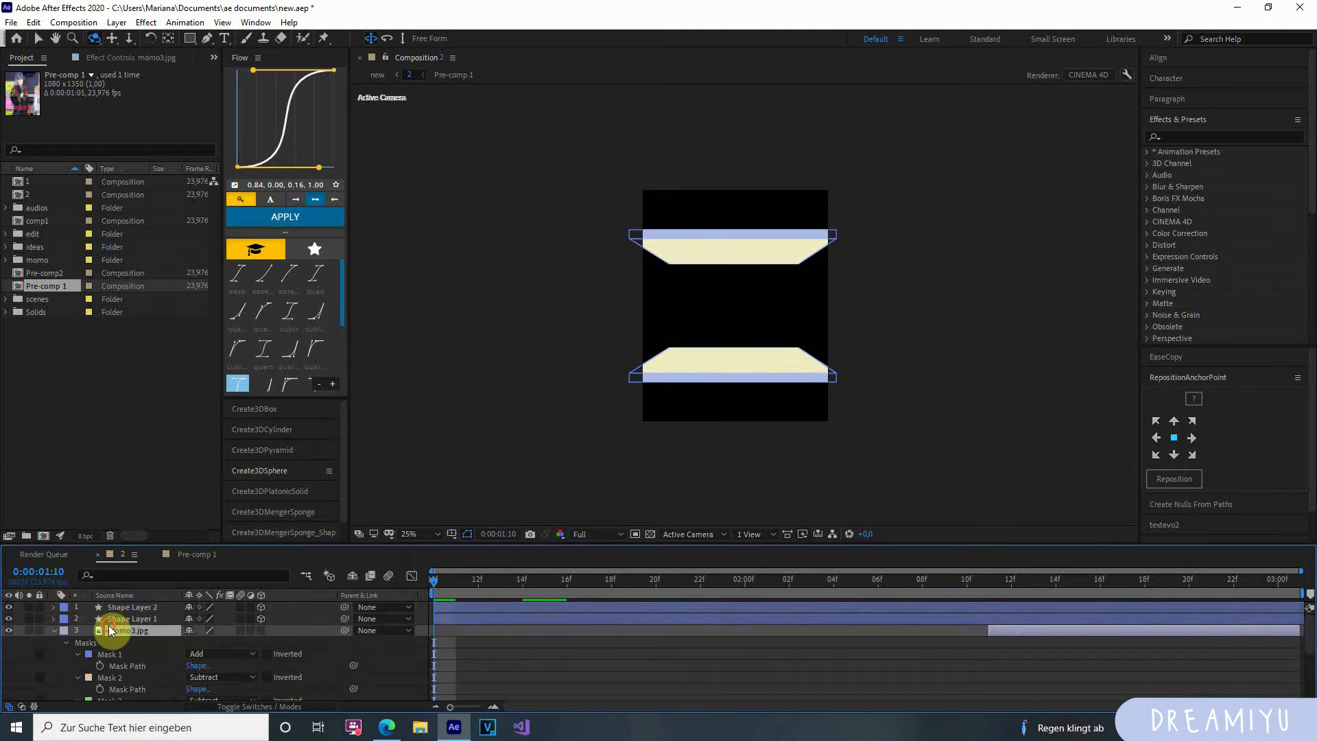
{"action": "left_click", "coordinate": [54, 629]}
Preview the composition and examine the two shapes in Custom View 1, ending back on Active Camera.
{"action": "left_click", "coordinate": [454, 576]}
{"action": "key", "text": "space"}
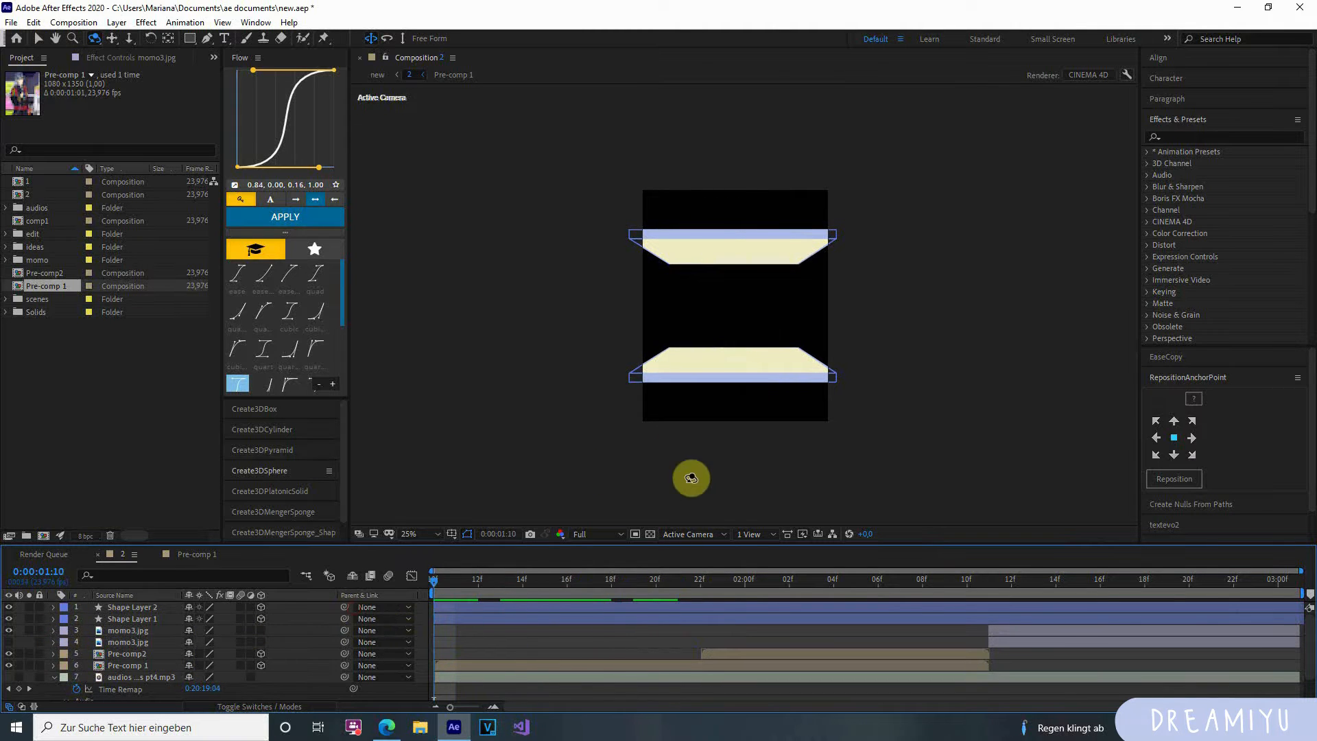
{"action": "left_click", "coordinate": [704, 532]}
{"action": "left_click", "coordinate": [690, 657]}
{"action": "mouse_move", "coordinate": [696, 387]}
{"action": "left_mouse_down"}
{"action": "mouse_move", "coordinate": [747, 394]}
{"action": "mouse_move", "coordinate": [726, 393]}
{"action": "mouse_move", "coordinate": [714, 369]}
{"action": "mouse_move", "coordinate": [703, 386]}
{"action": "mouse_move", "coordinate": [711, 364]}
{"action": "mouse_move", "coordinate": [675, 384]}
{"action": "left_mouse_up"}
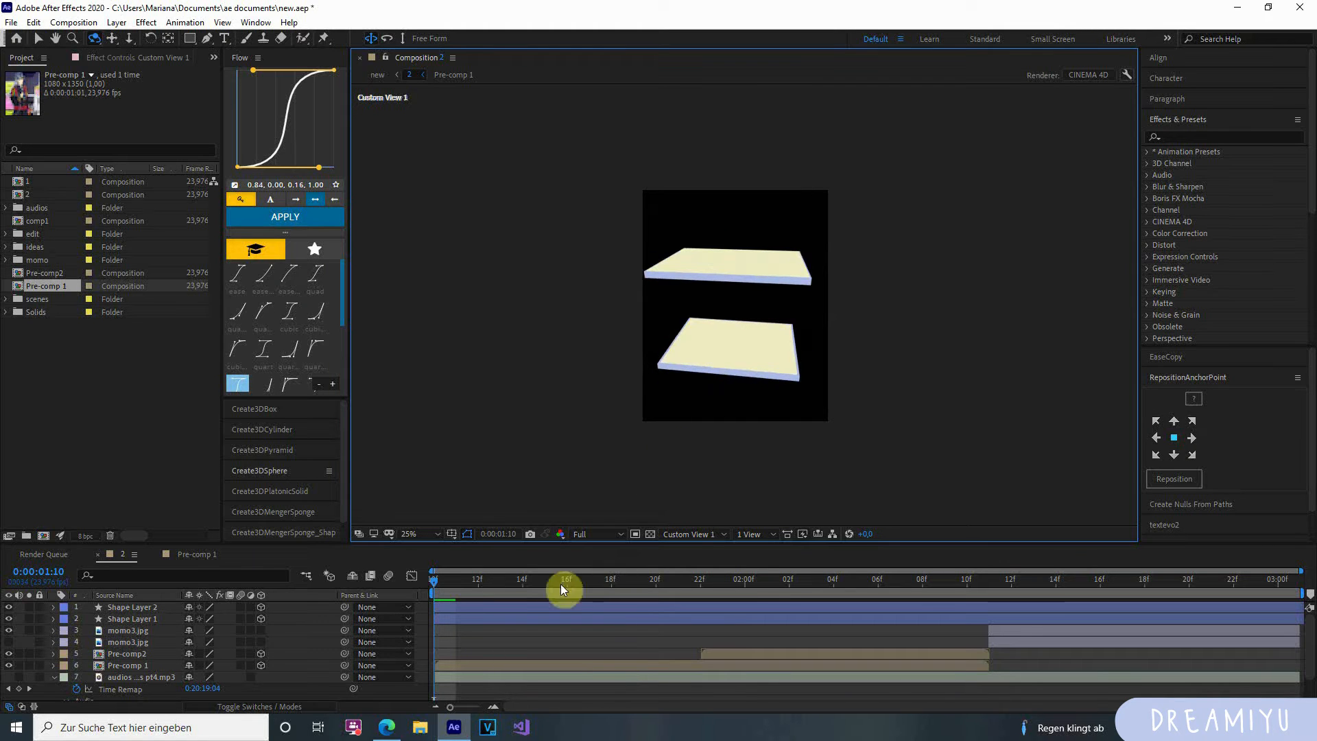
{"action": "left_click", "coordinate": [689, 534]}
{"action": "left_click", "coordinate": [682, 550]}
Scale the Pre-comp 1 layer down to 58% while viewing the frame at 0:00:01:13.
{"action": "left_click", "coordinate": [452, 609]}
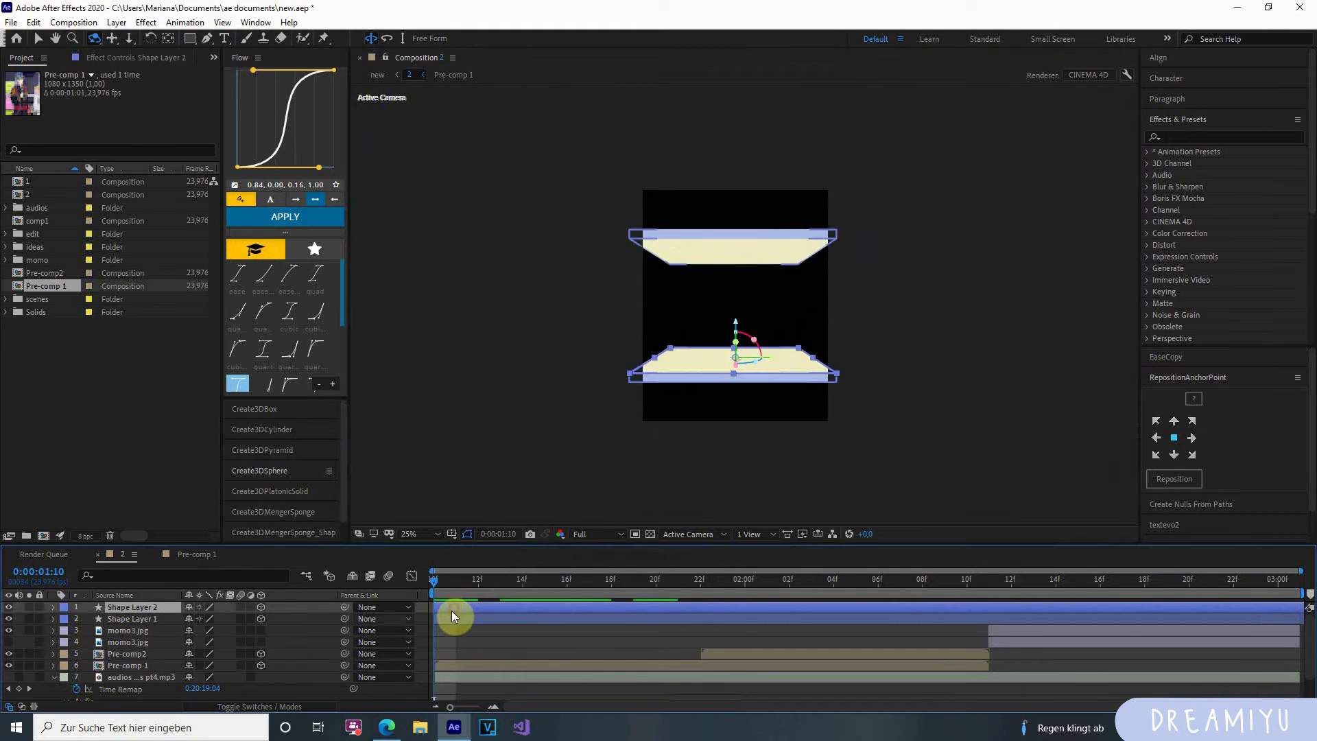
{"action": "left_click", "coordinate": [128, 664]}
{"action": "left_click", "coordinate": [501, 590]}
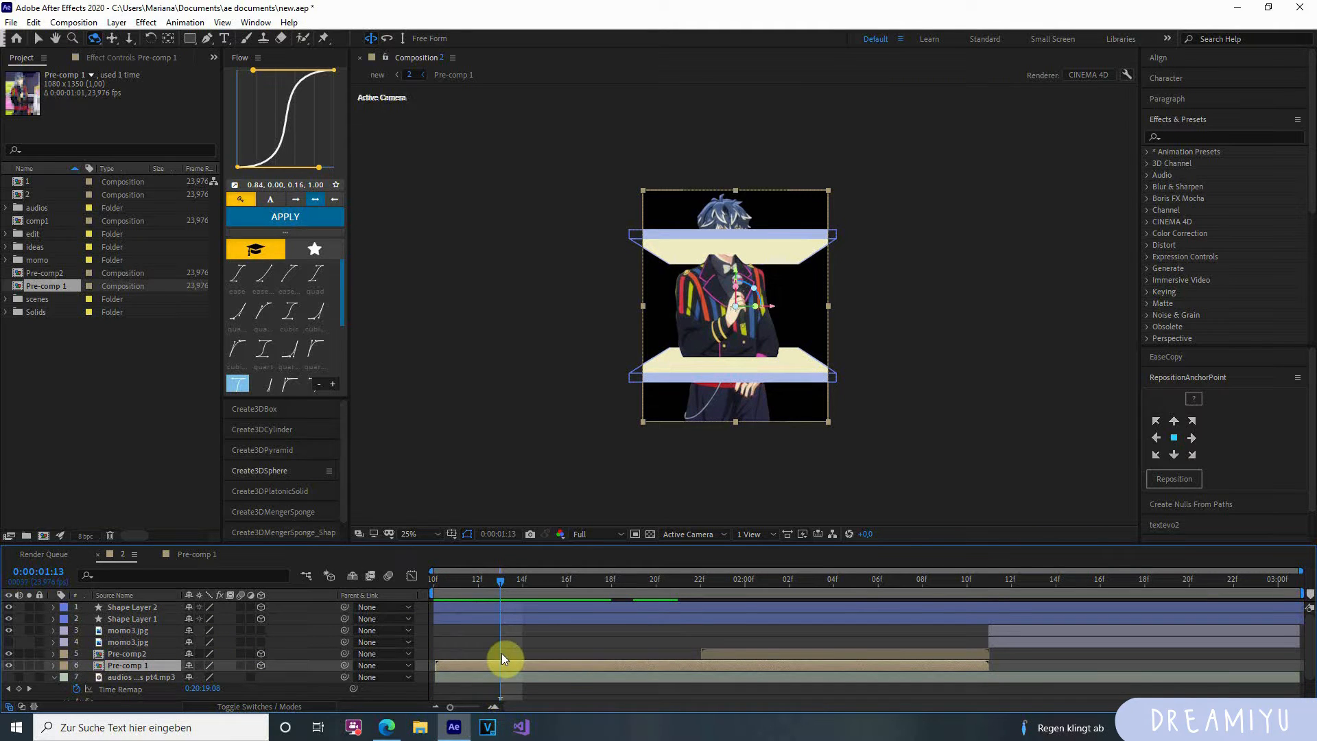
{"action": "key", "text": "s"}
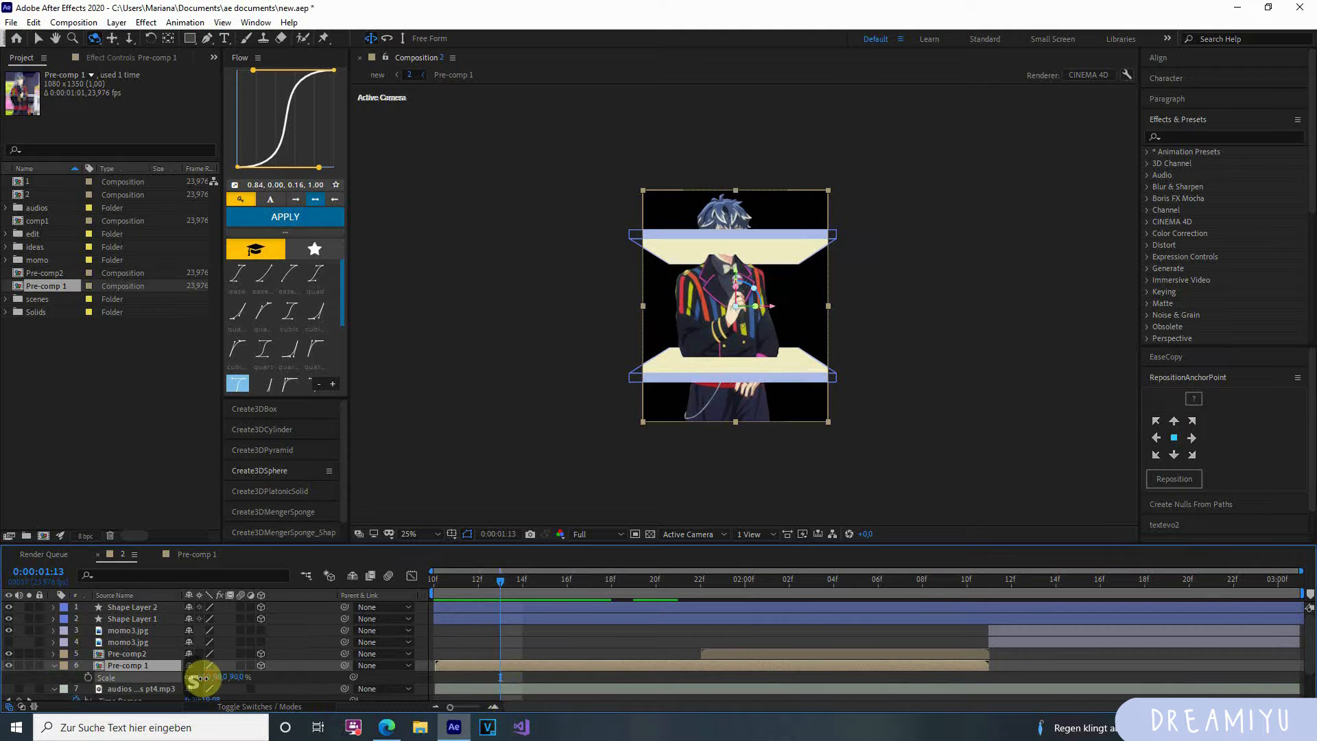
{"action": "left_click_drag", "start_coordinate": [200, 681], "coordinate": [185, 679]}
Lower Shape Layer 2 by 150 px, setting its Y position to 1125.
{"action": "left_click", "coordinate": [136, 608]}
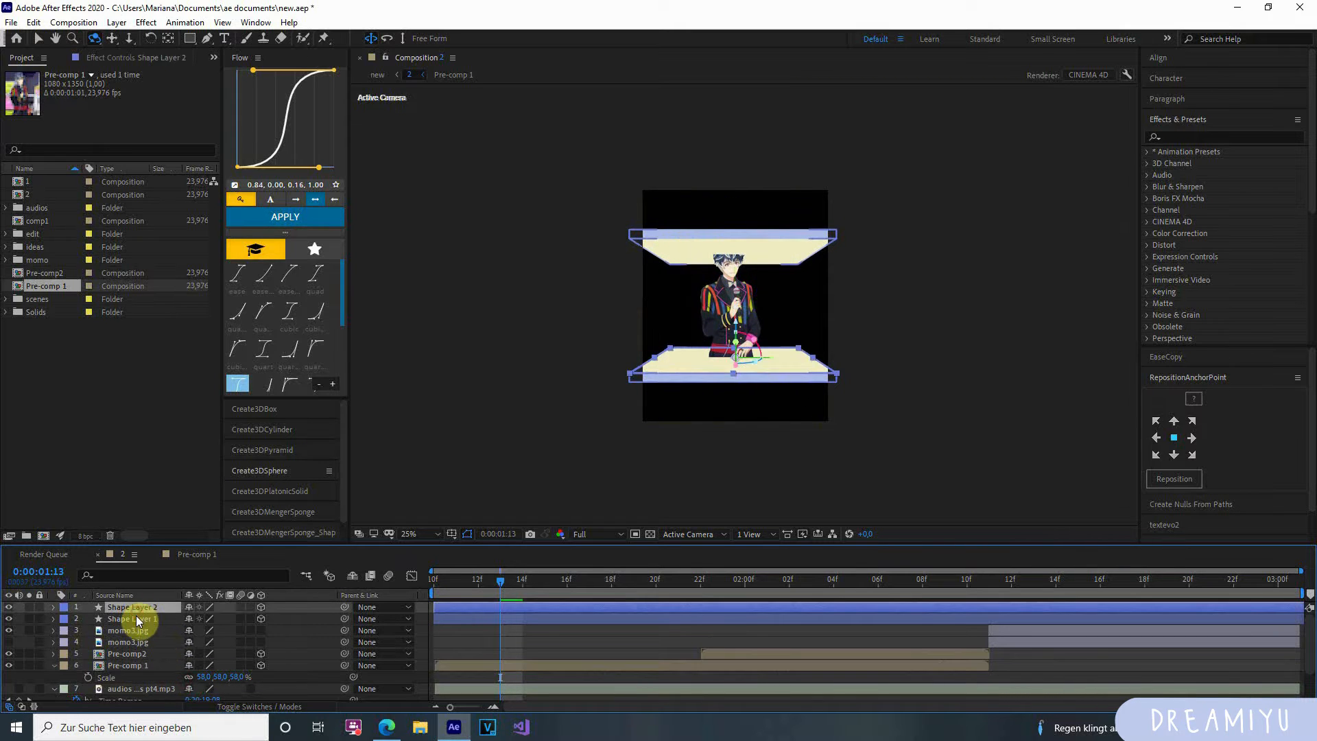
{"action": "left_click", "coordinate": [135, 619], "text": "shift"}
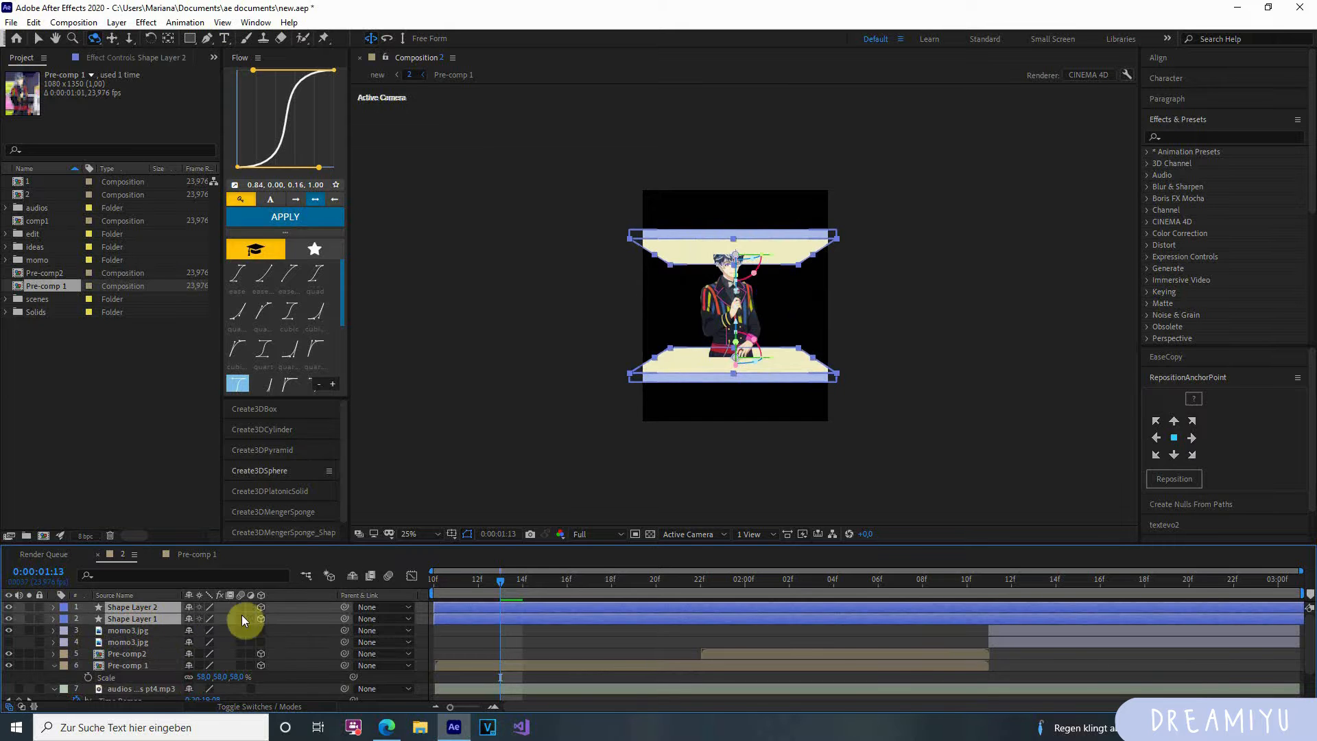
{"action": "key", "text": "p"}
{"action": "left_click_drag", "start_coordinate": [212, 618], "coordinate": [277, 619]}
{"action": "key", "text": "ctrl+z"}
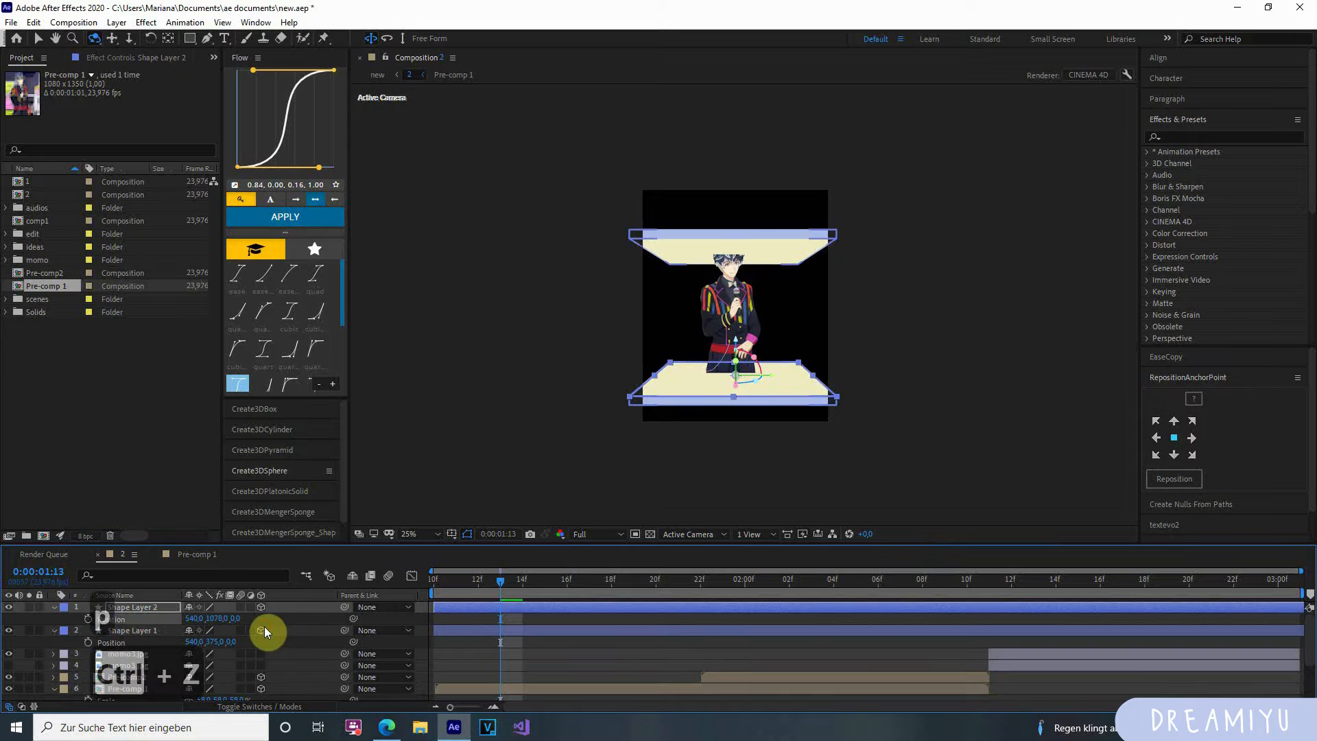
{"action": "type", "text": "+"}
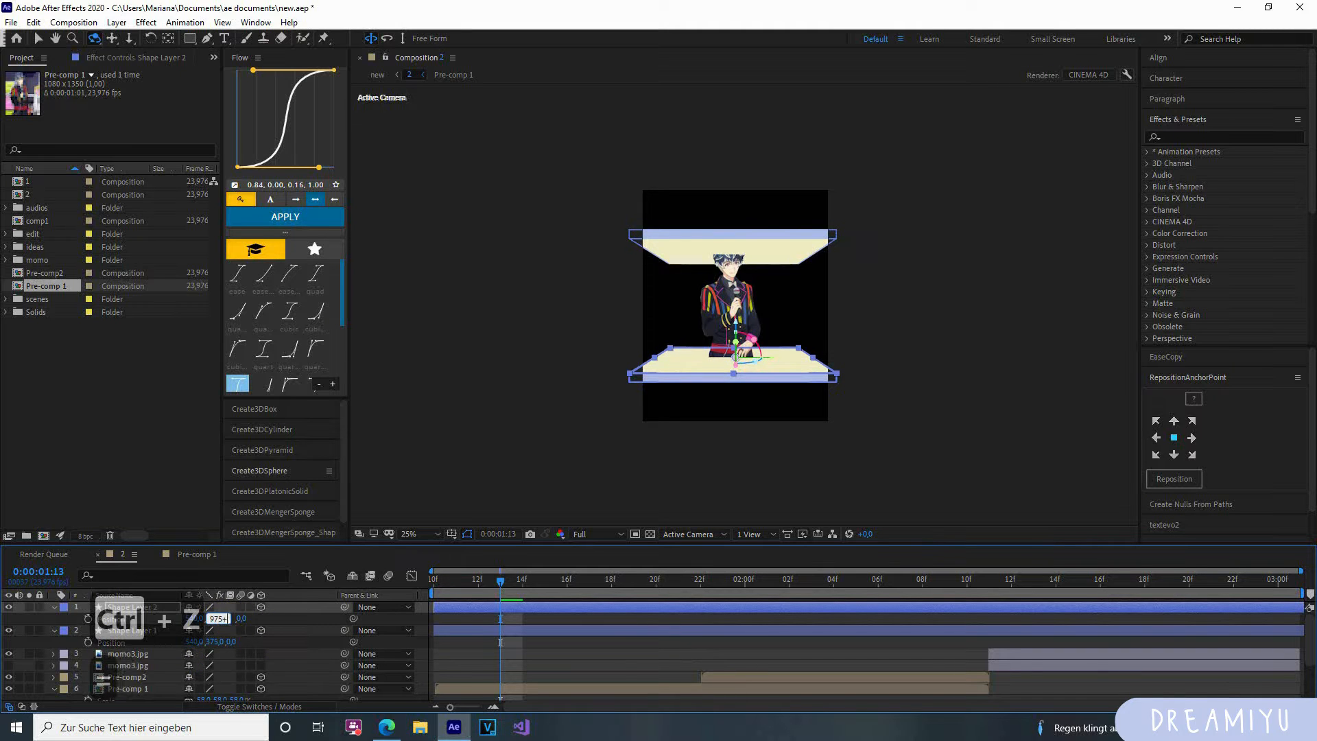
{"action": "type", "text": "150"}
{"action": "key", "text": "Return"}
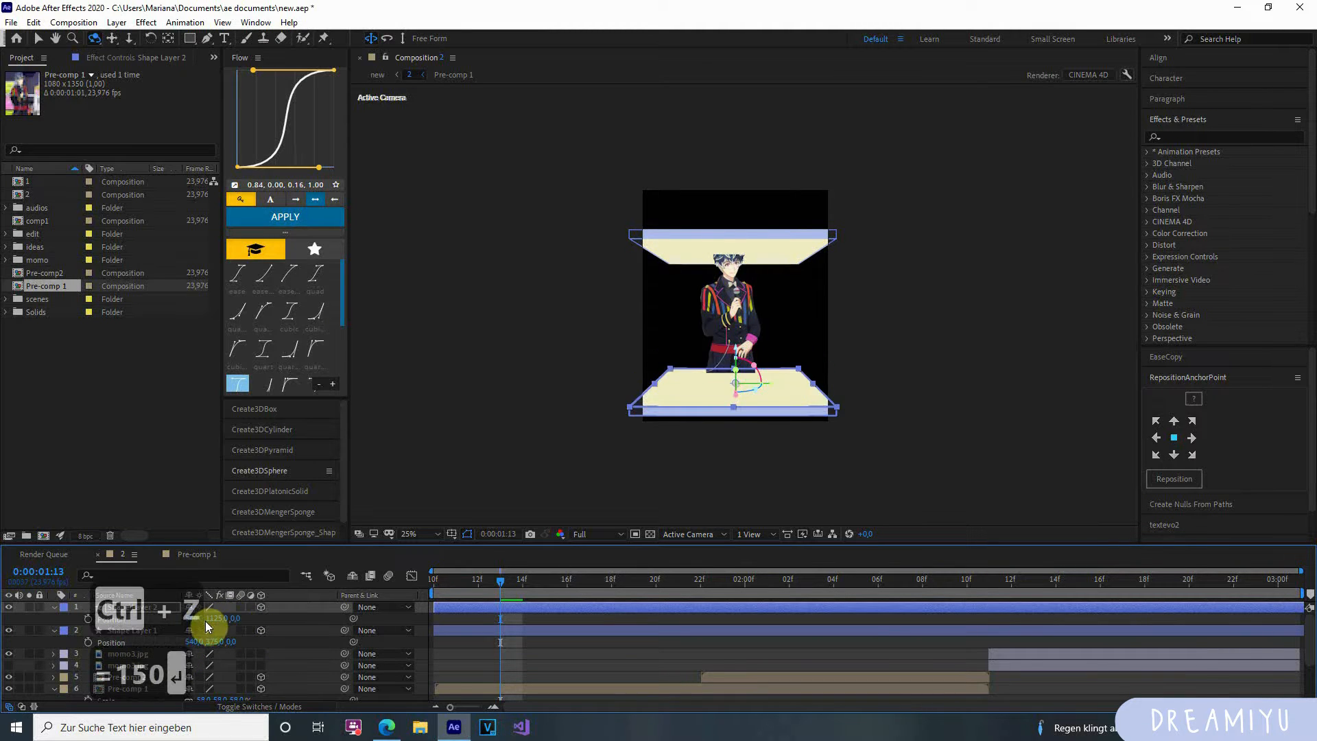
Raise Shape Layer 1 by 150 px, setting its Y position to 225.
{"action": "left_click", "coordinate": [228, 639]}
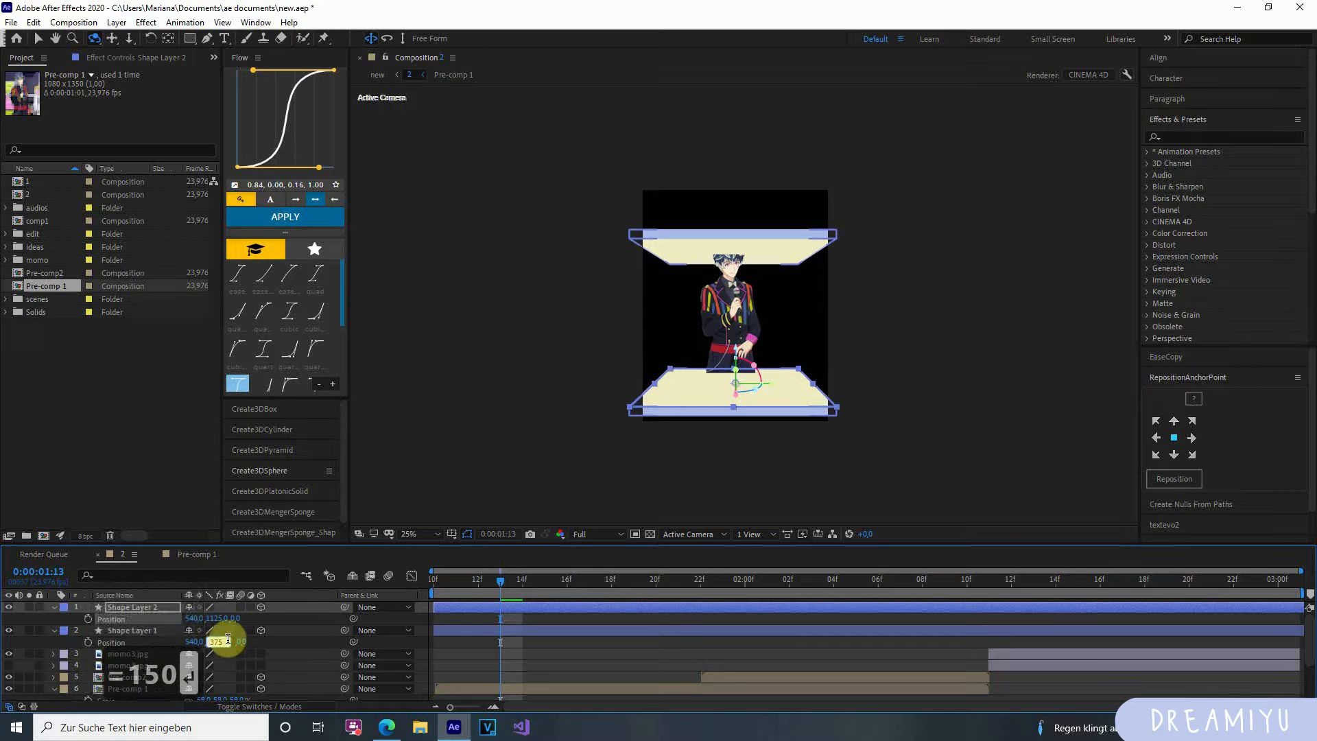
{"action": "type", "text": "-150"}
{"action": "key", "text": "Return"}
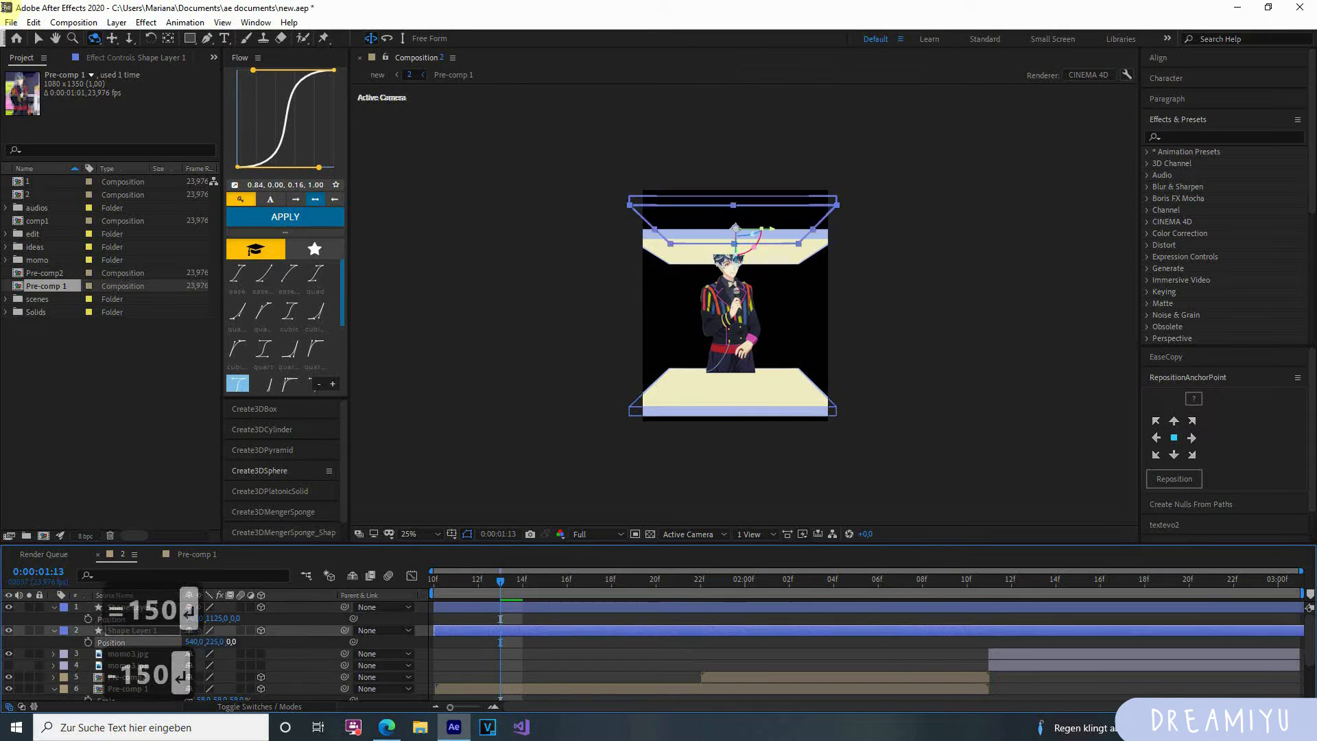
Make the upper rectangle, Shape Layer 1, start at 0:00:01:20 in the timeline.
{"action": "left_click", "coordinate": [613, 686]}
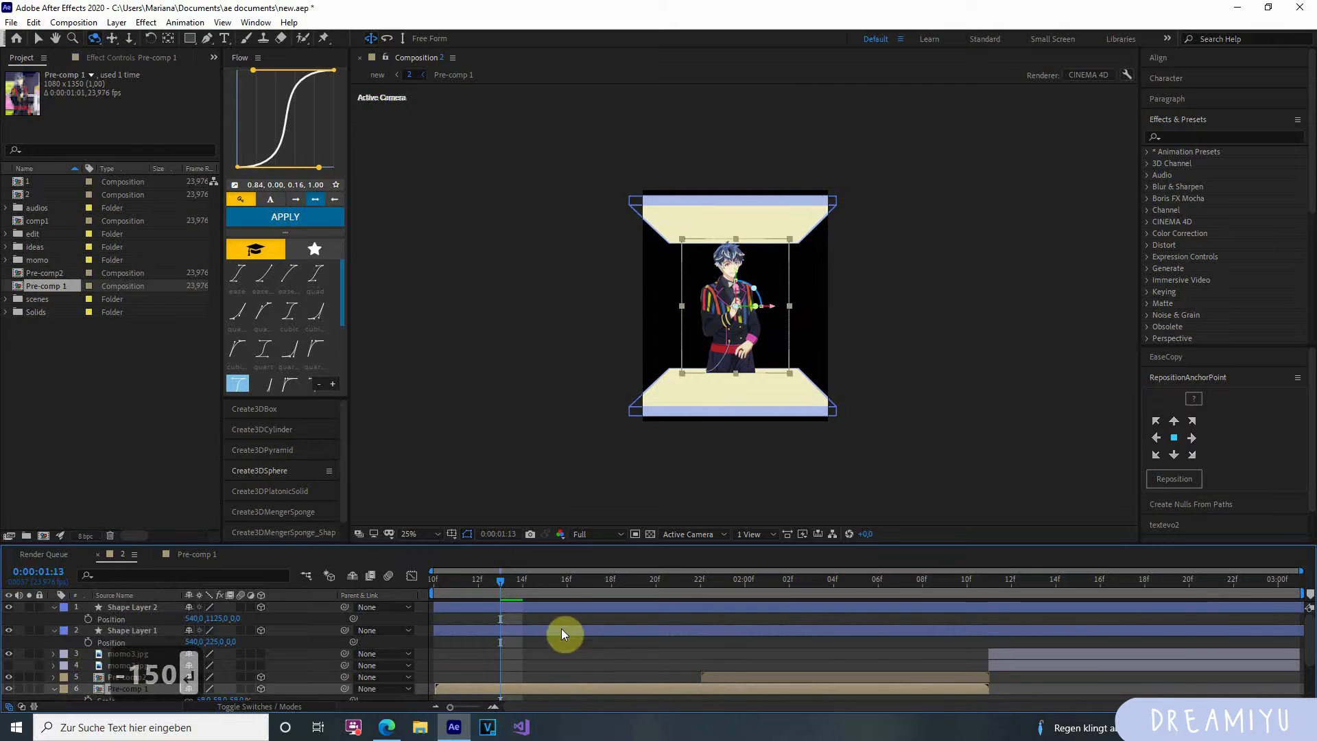
{"action": "left_click_drag", "start_coordinate": [499, 577], "coordinate": [400, 609]}
{"action": "left_click", "coordinate": [131, 630]}
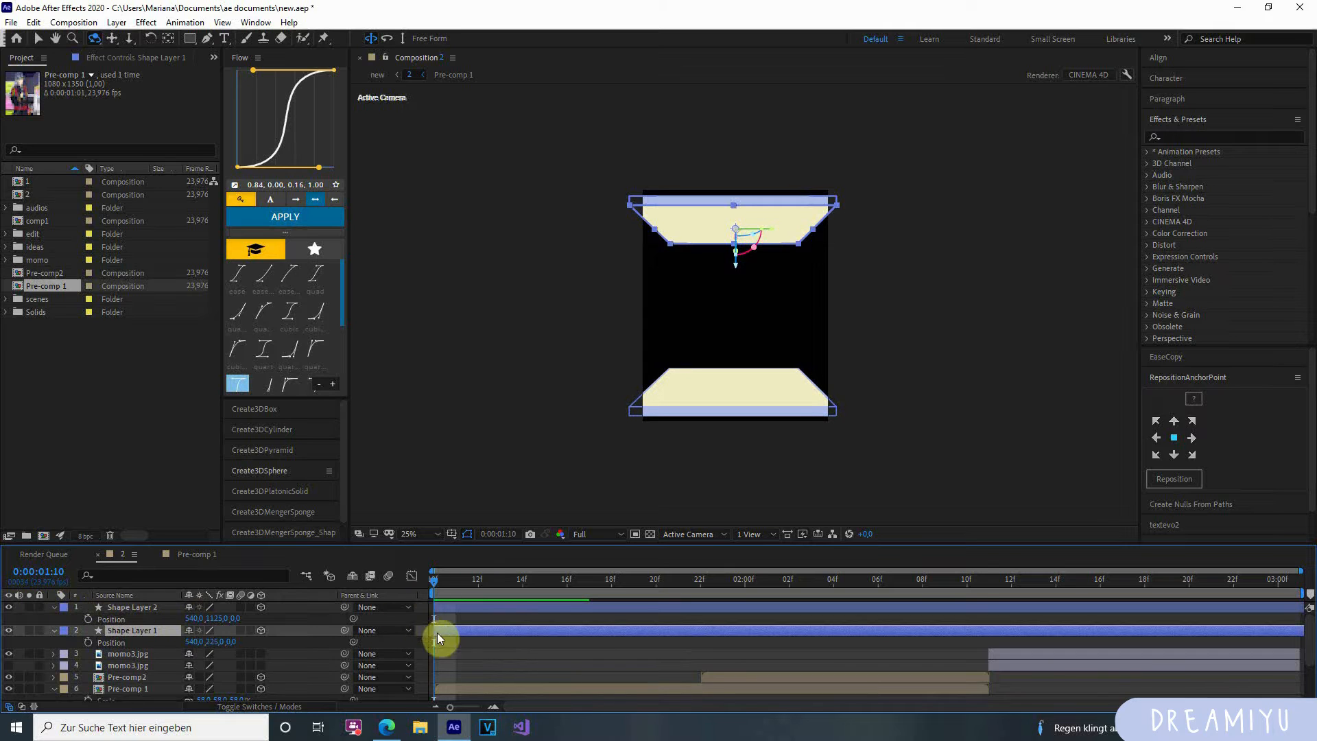
{"action": "left_click_drag", "start_coordinate": [438, 634], "coordinate": [657, 656]}
At 0:00:02:00, set the Z position of the Pre-comp 1 layer to -1.
{"action": "left_click_drag", "start_coordinate": [630, 581], "coordinate": [696, 671]}
{"action": "left_click", "coordinate": [747, 676]}
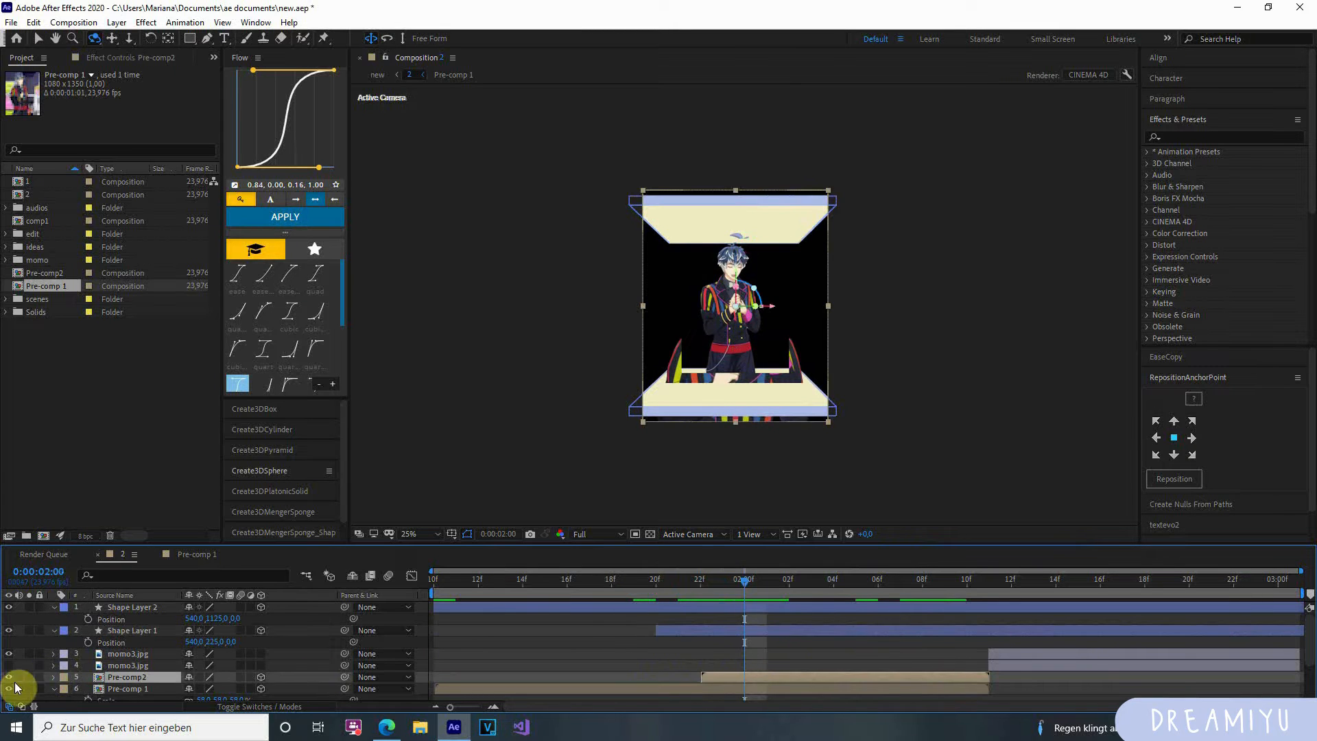
{"action": "left_click", "coordinate": [137, 689]}
{"action": "scroll", "coordinate": [150, 679], "scroll_direction": "down", "scroll_amount": 3}
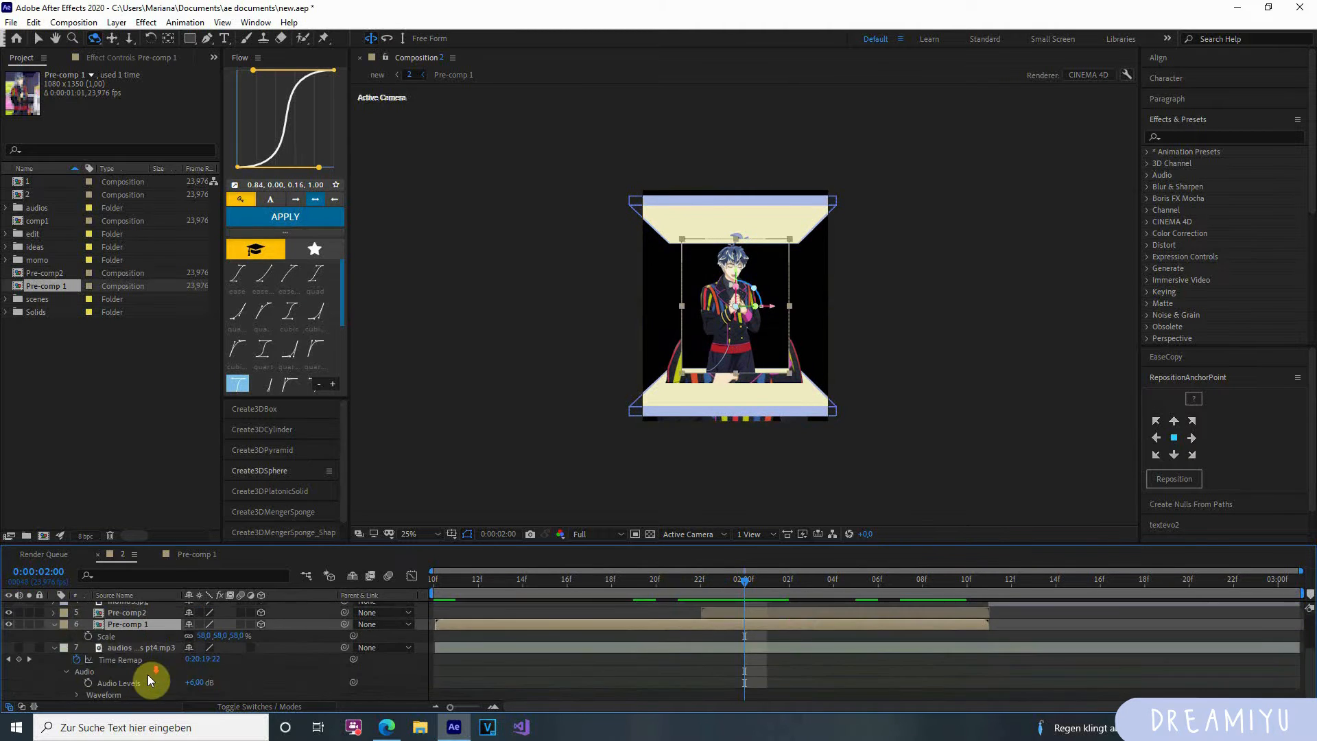
{"action": "scroll", "coordinate": [134, 641], "scroll_direction": "up", "scroll_amount": 2}
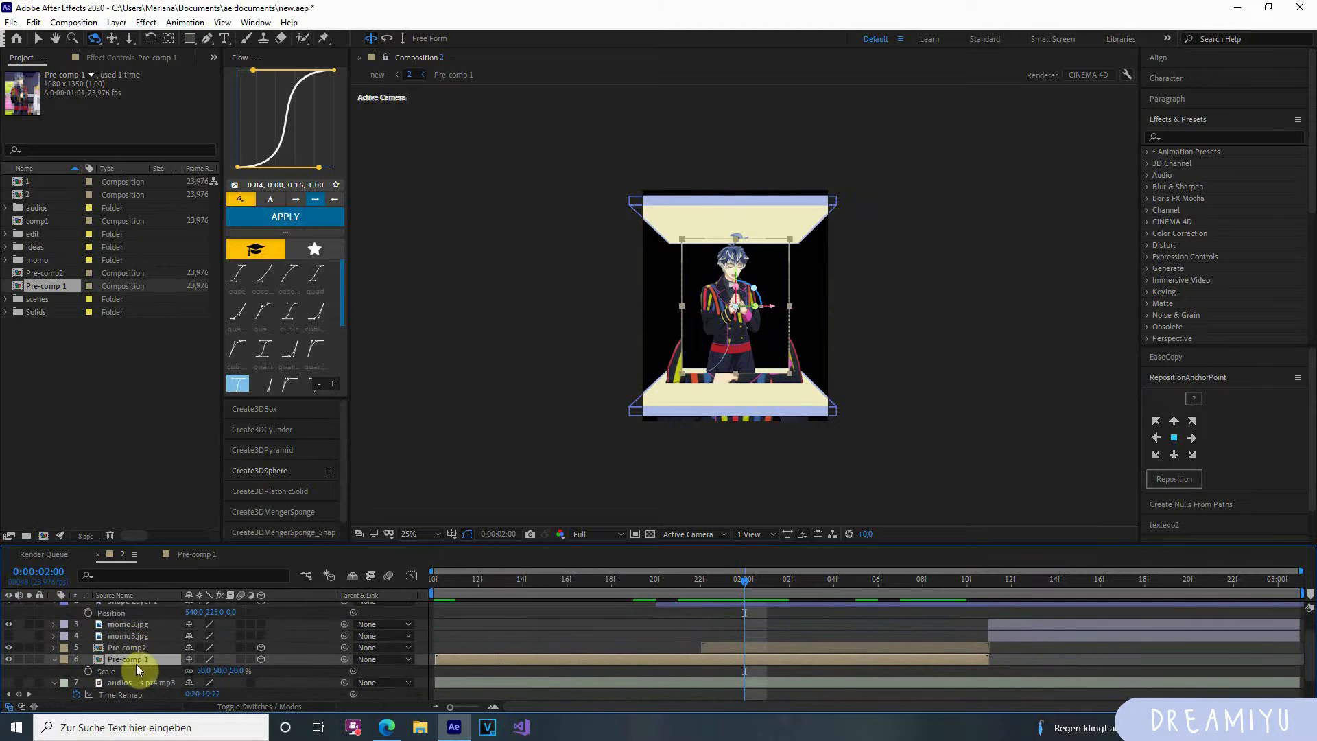
{"action": "key", "text": "p"}
{"action": "scroll", "coordinate": [151, 667], "scroll_direction": "down", "scroll_amount": 2}
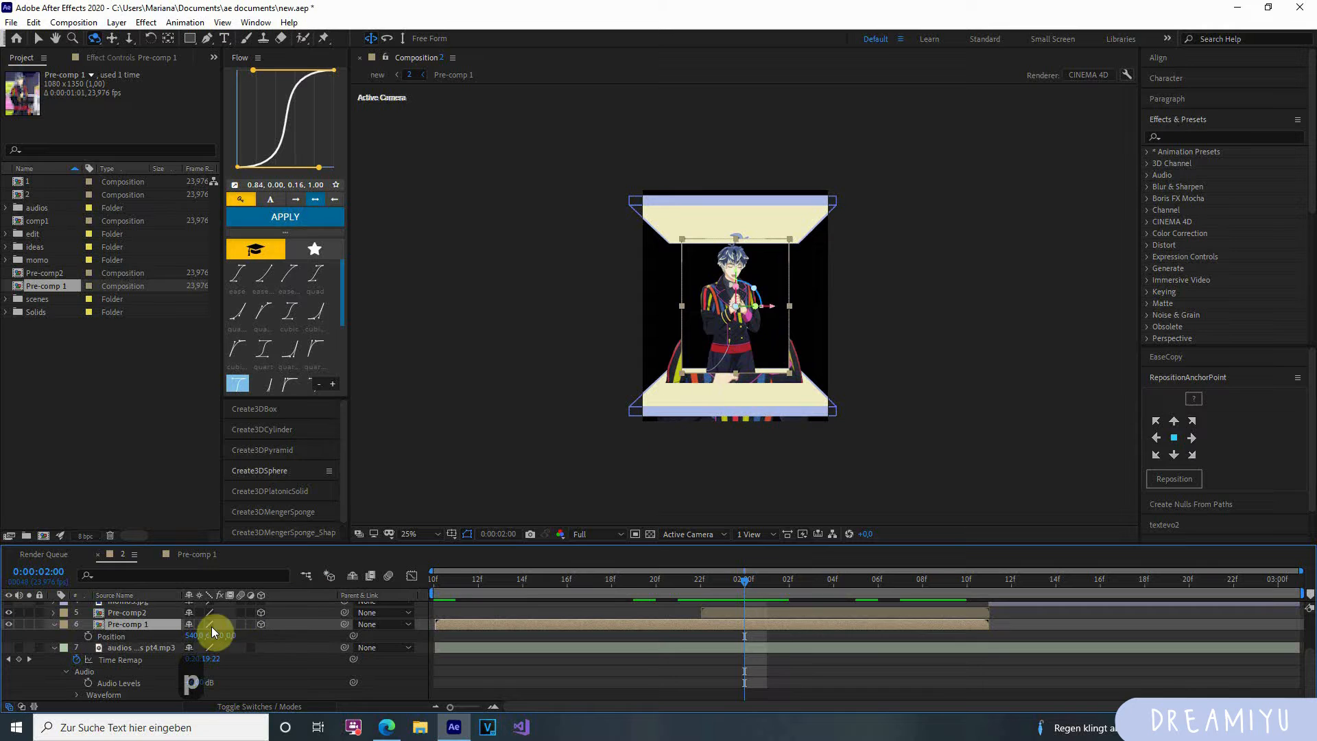
{"action": "left_click", "coordinate": [235, 636]}
{"action": "type", "text": "-1"}
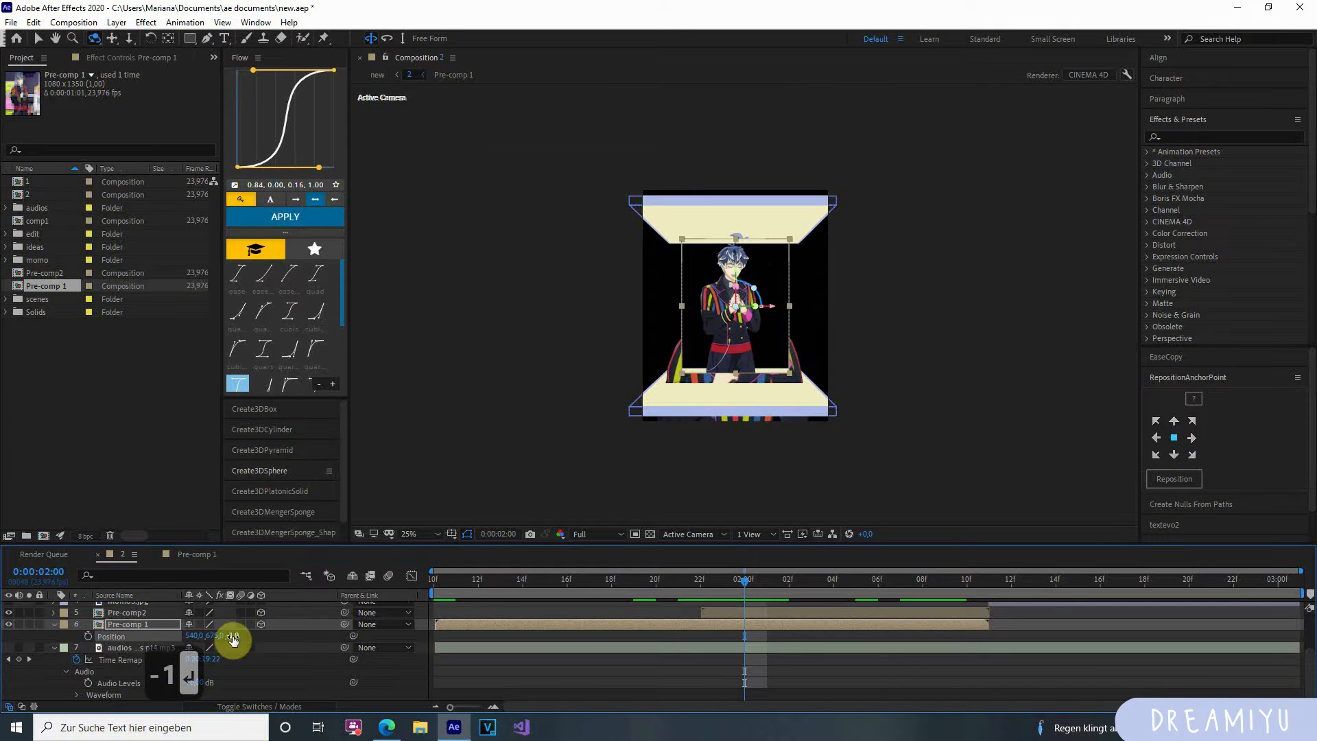
{"action": "key", "text": "Return"}
{"action": "left_click", "coordinate": [850, 623]}
Scale the Pre-comp2 layer down to 52% while viewing the frame at 0:00:02:00.
{"action": "left_click", "coordinate": [788, 611]}
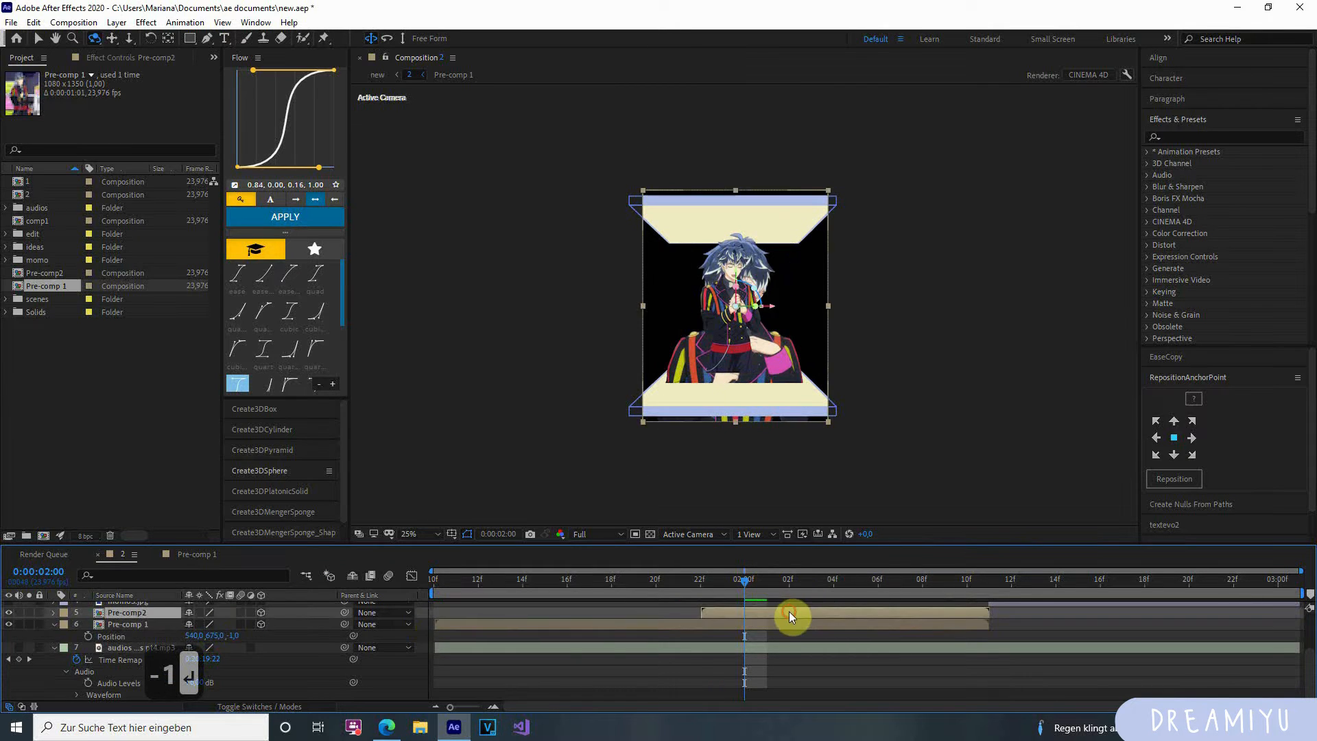
{"action": "key", "text": "p"}
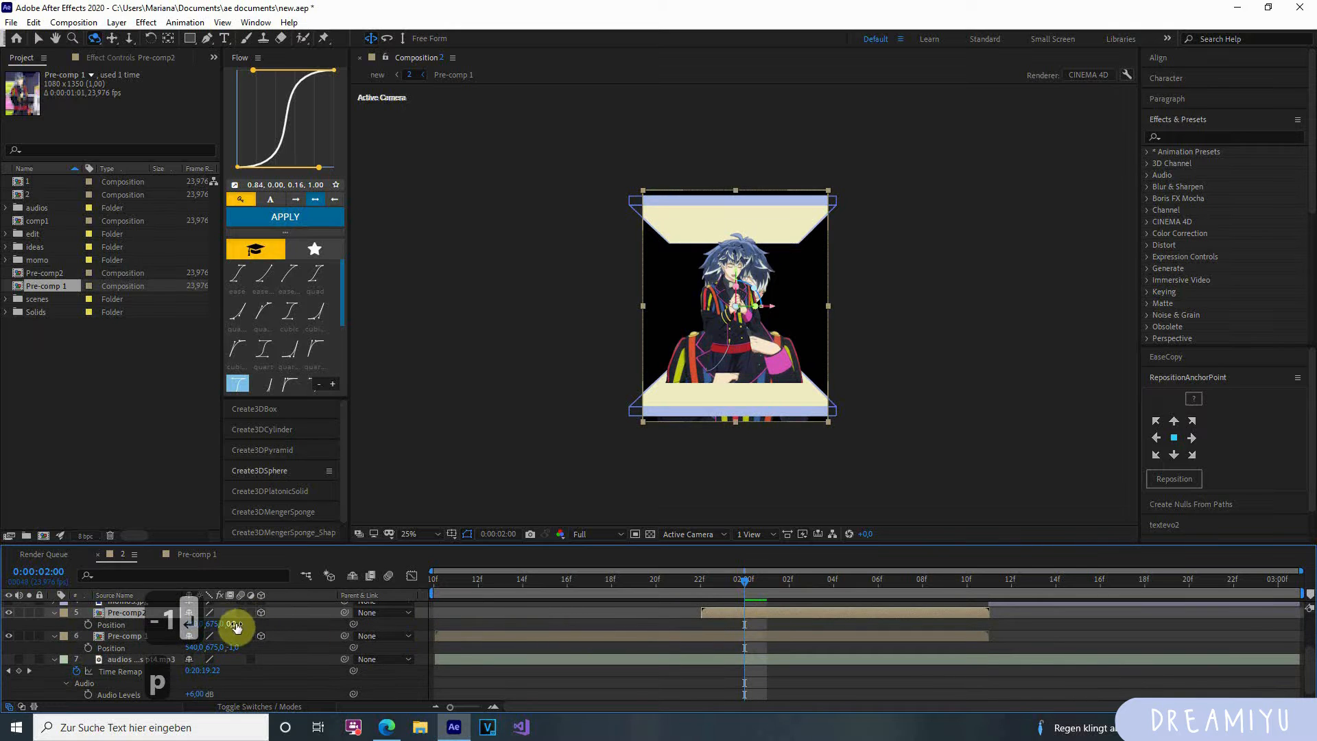
{"action": "key", "text": "s"}
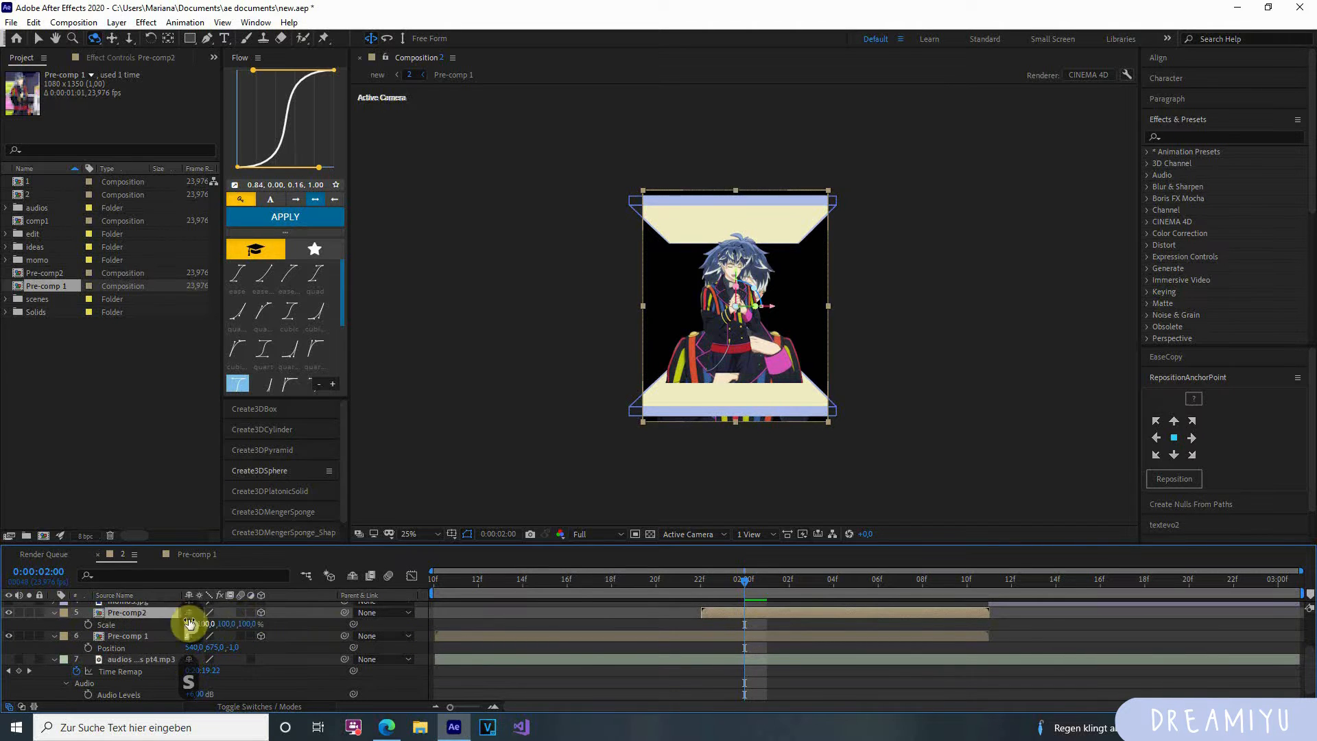
{"action": "mouse_move", "coordinate": [201, 624]}
{"action": "left_mouse_down"}
{"action": "mouse_move", "coordinate": [170, 620]}
{"action": "mouse_move", "coordinate": [180, 631]}
{"action": "left_mouse_up"}
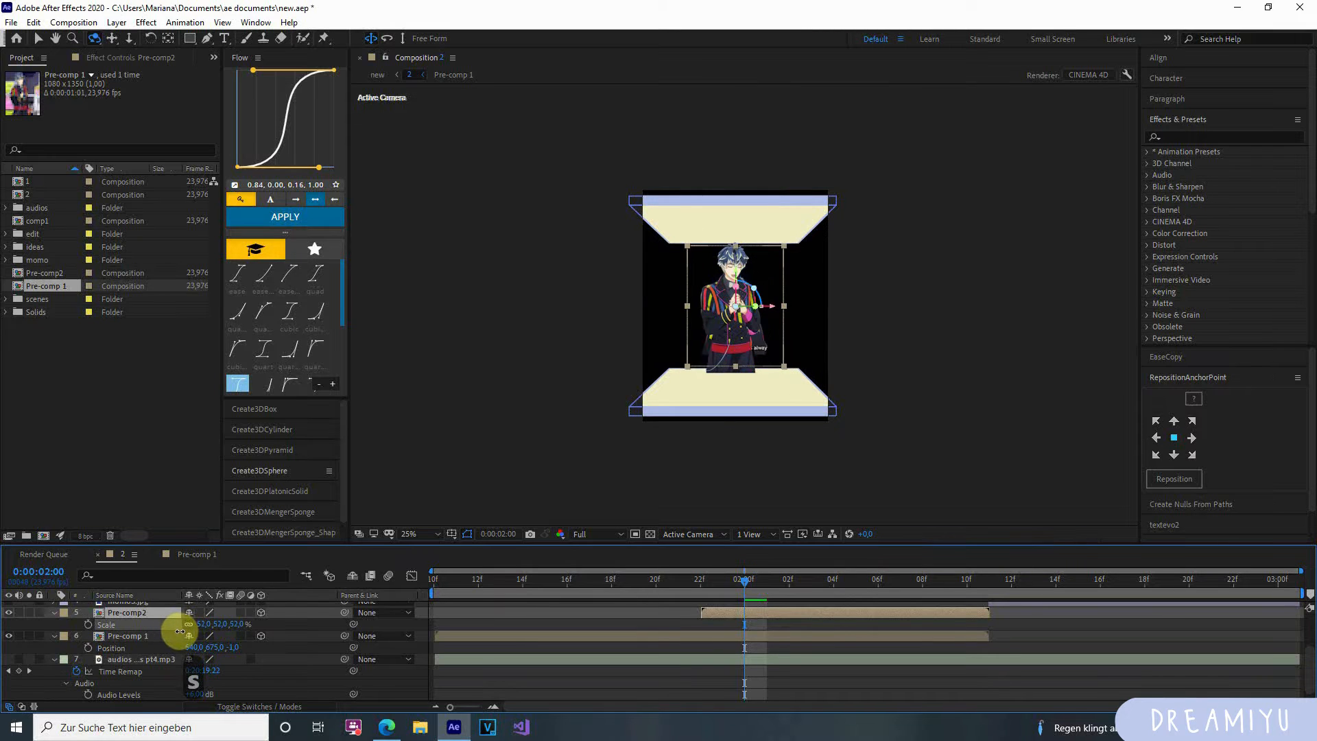
Shift the Pre-comp2 layer right and up, to X position 685 and Y position 569.
{"action": "key", "text": "p"}
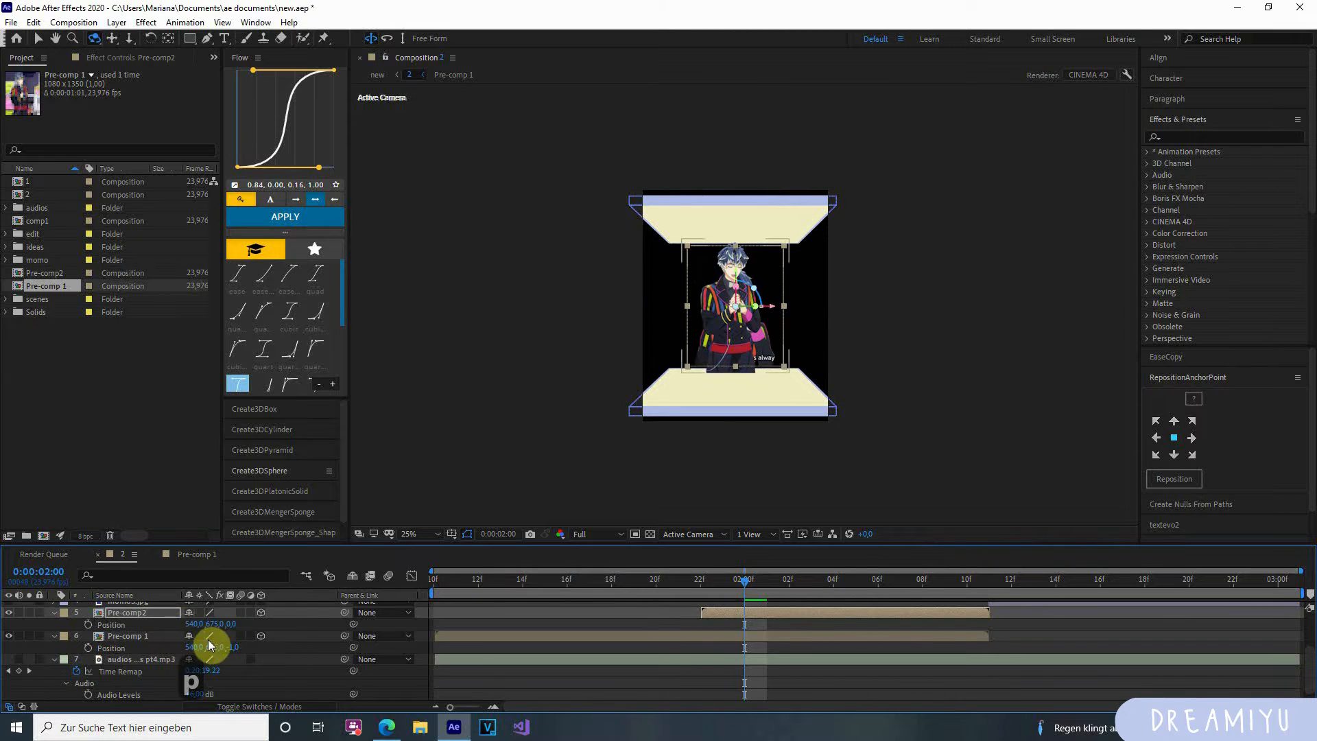
{"action": "left_click_drag", "start_coordinate": [200, 624], "coordinate": [294, 640]}
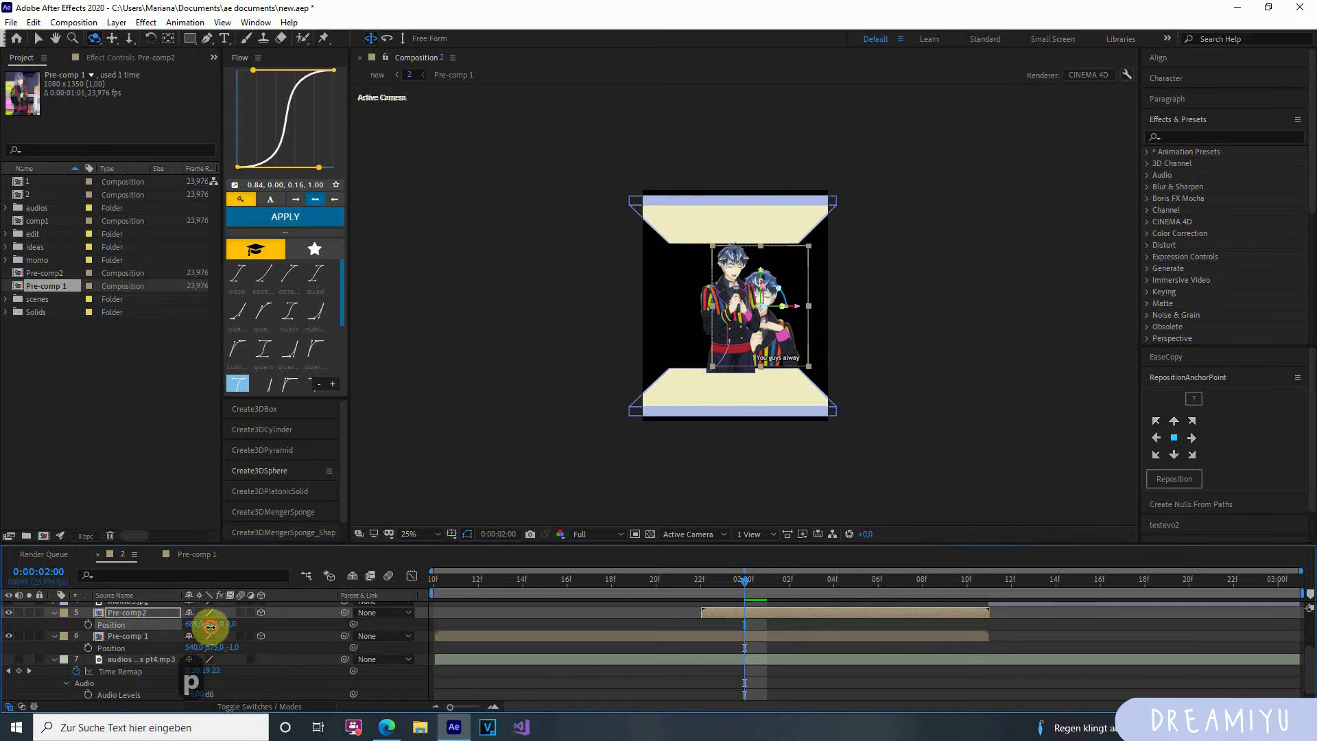
{"action": "left_click_drag", "start_coordinate": [210, 625], "coordinate": [137, 628]}
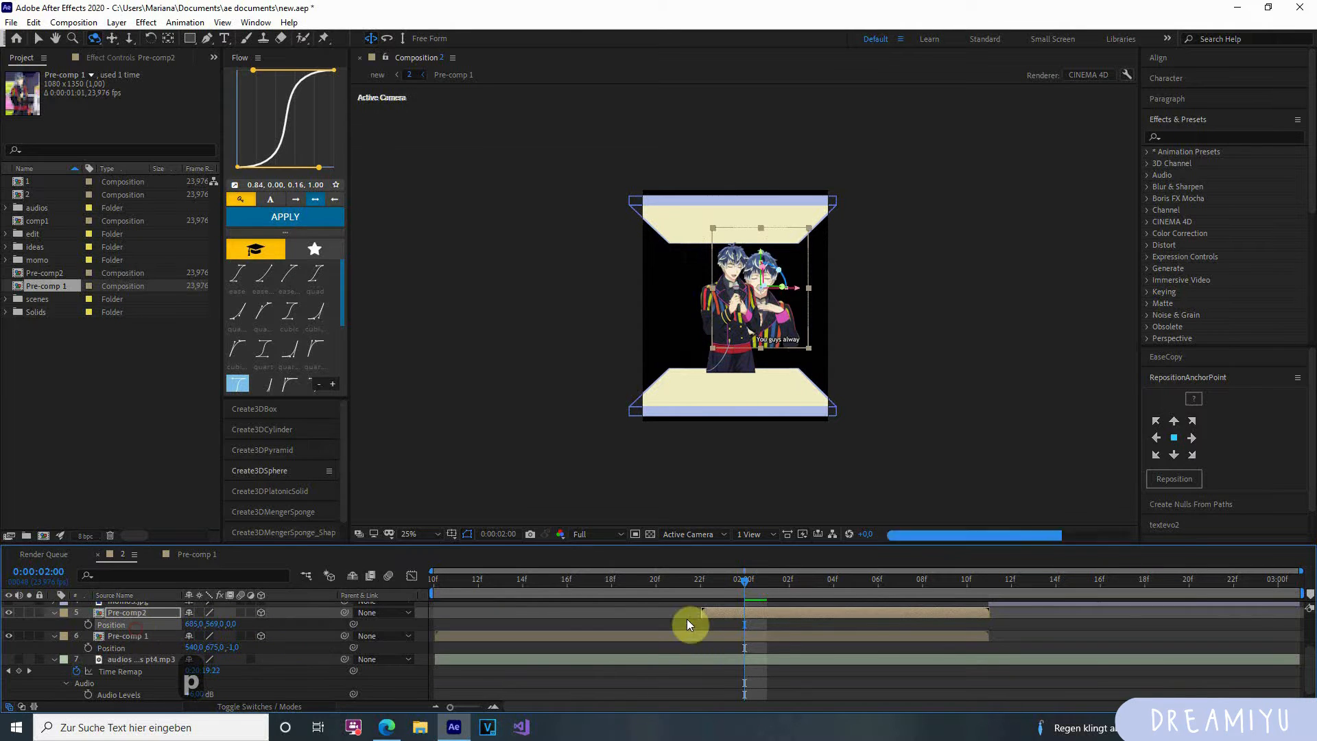
Shift the Pre-comp 1 layer left to X position 322, viewing the frame at 0:00:01:23.
{"action": "left_click_drag", "start_coordinate": [740, 582], "coordinate": [716, 631]}
{"action": "left_click", "coordinate": [716, 635]}
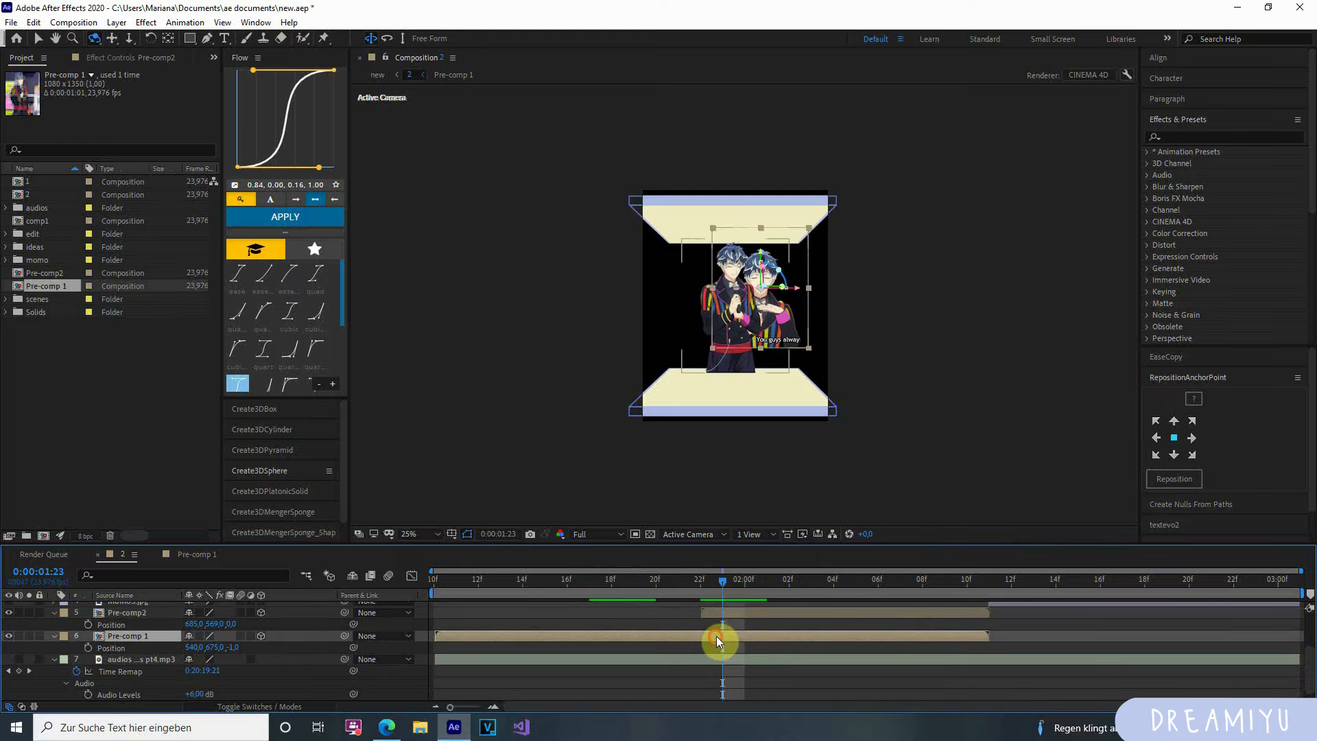
{"action": "left_click_drag", "start_coordinate": [191, 646], "coordinate": [46, 646]}
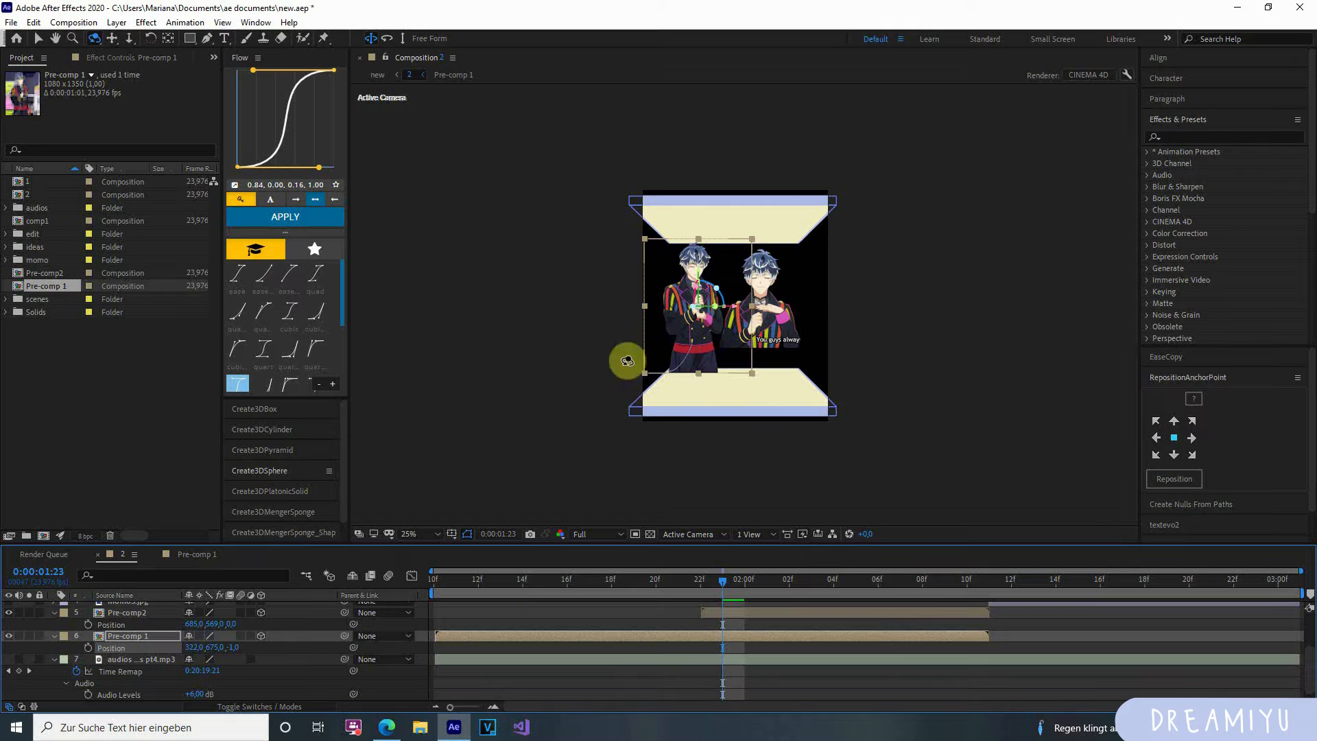
Add a Position keyframe to Shape Layer 2 at 0:00:01:10.
{"action": "scroll", "coordinate": [647, 607], "scroll_direction": "up", "scroll_amount": 3}
{"action": "scroll", "coordinate": [720, 612], "scroll_direction": "down", "scroll_amount": 2}
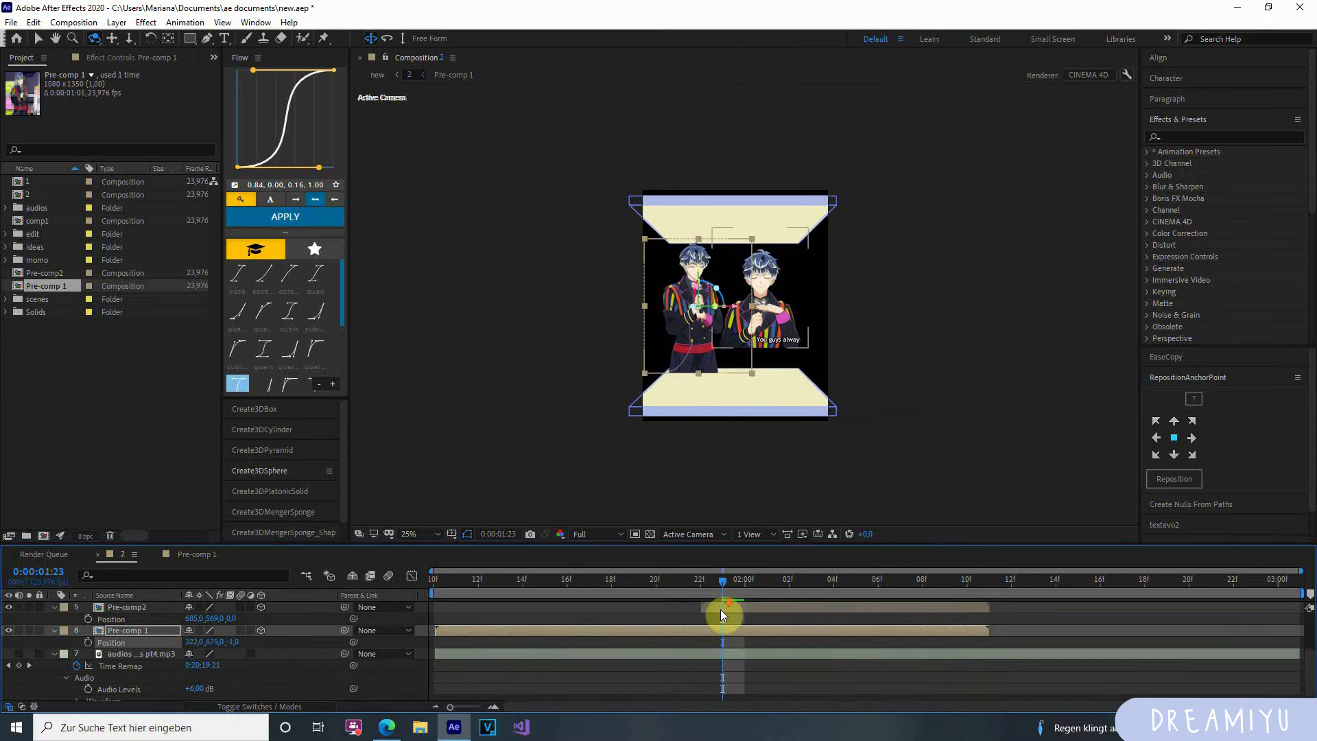
{"action": "scroll", "coordinate": [716, 629], "scroll_direction": "up", "scroll_amount": 1}
{"action": "left_click_drag", "start_coordinate": [722, 582], "coordinate": [432, 655]}
{"action": "scroll", "coordinate": [508, 648], "scroll_direction": "up", "scroll_amount": 1}
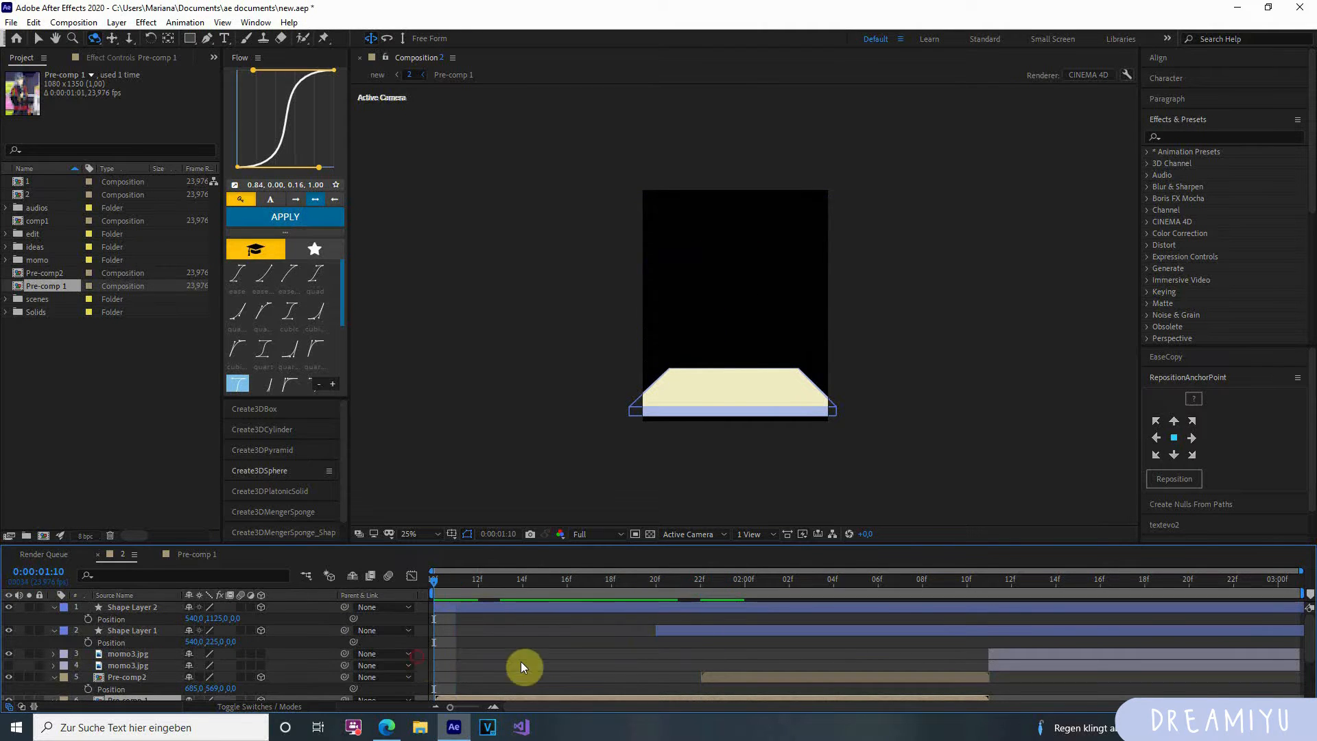
{"action": "scroll", "coordinate": [521, 661], "scroll_direction": "down", "scroll_amount": 1}
{"action": "scroll", "coordinate": [520, 644], "scroll_direction": "up", "scroll_amount": 1}
{"action": "left_click", "coordinate": [476, 608]}
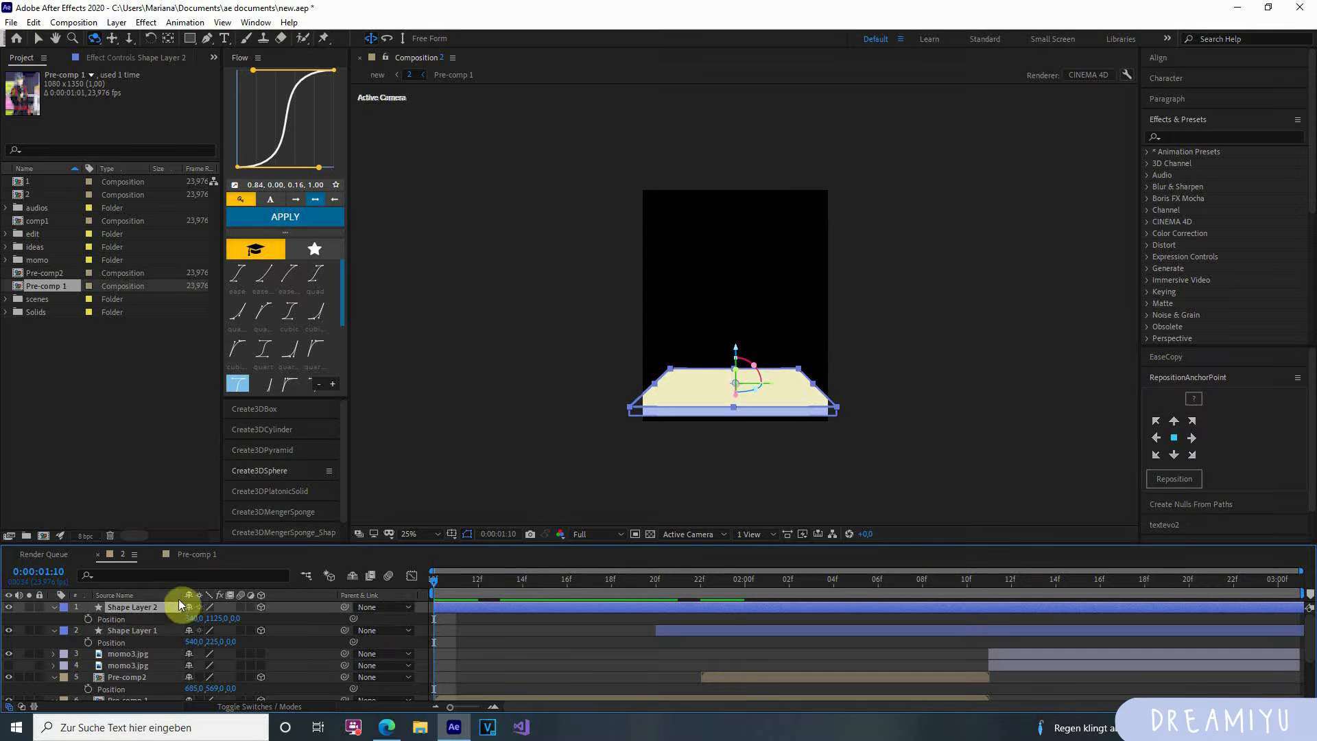
{"action": "scroll", "coordinate": [478, 621], "scroll_direction": "down", "scroll_amount": 1}
{"action": "left_click_drag", "start_coordinate": [468, 601], "coordinate": [384, 624]}
{"action": "scroll", "coordinate": [547, 645], "scroll_direction": "up", "scroll_amount": 1}
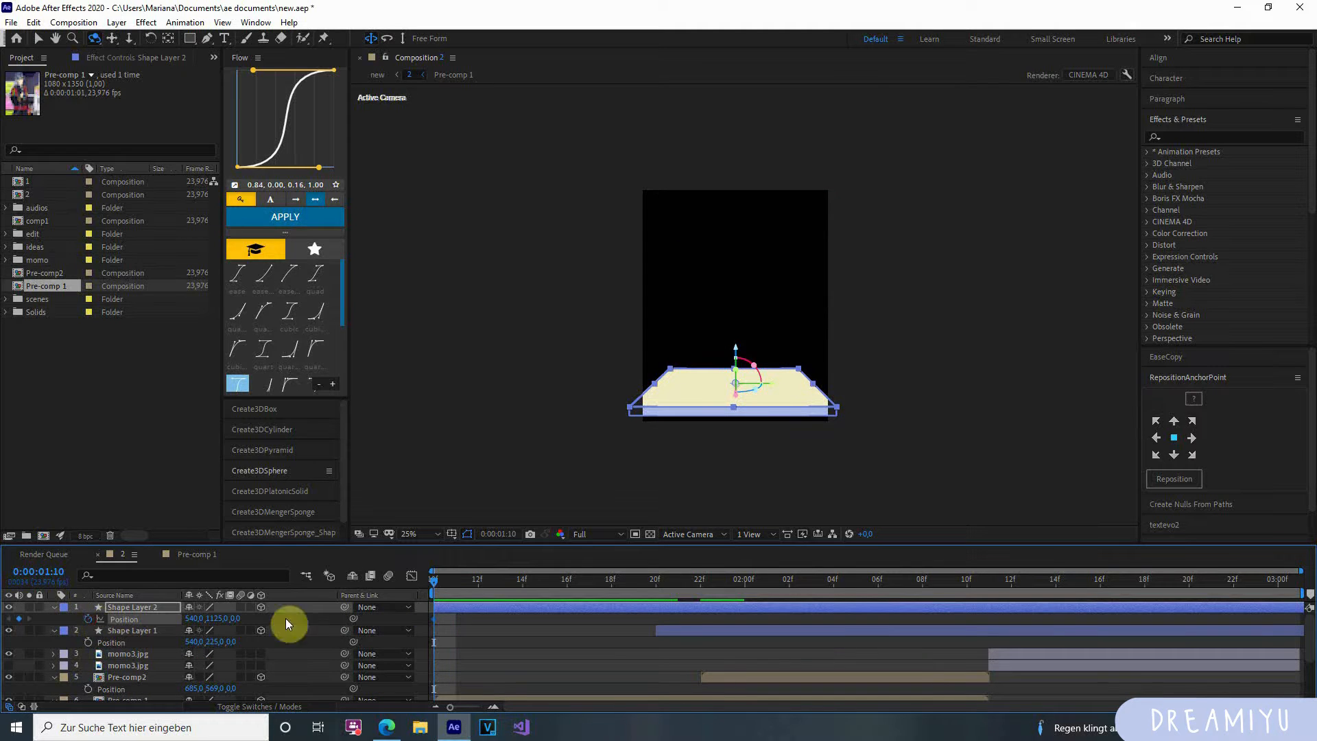
Move the Pre-comp2 layer further right to X position 729 and check frames through 0:00:02:15.
{"action": "left_click_drag", "start_coordinate": [442, 589], "coordinate": [817, 631]}
{"action": "left_click", "coordinate": [819, 631]}
{"action": "left_click", "coordinate": [784, 678]}
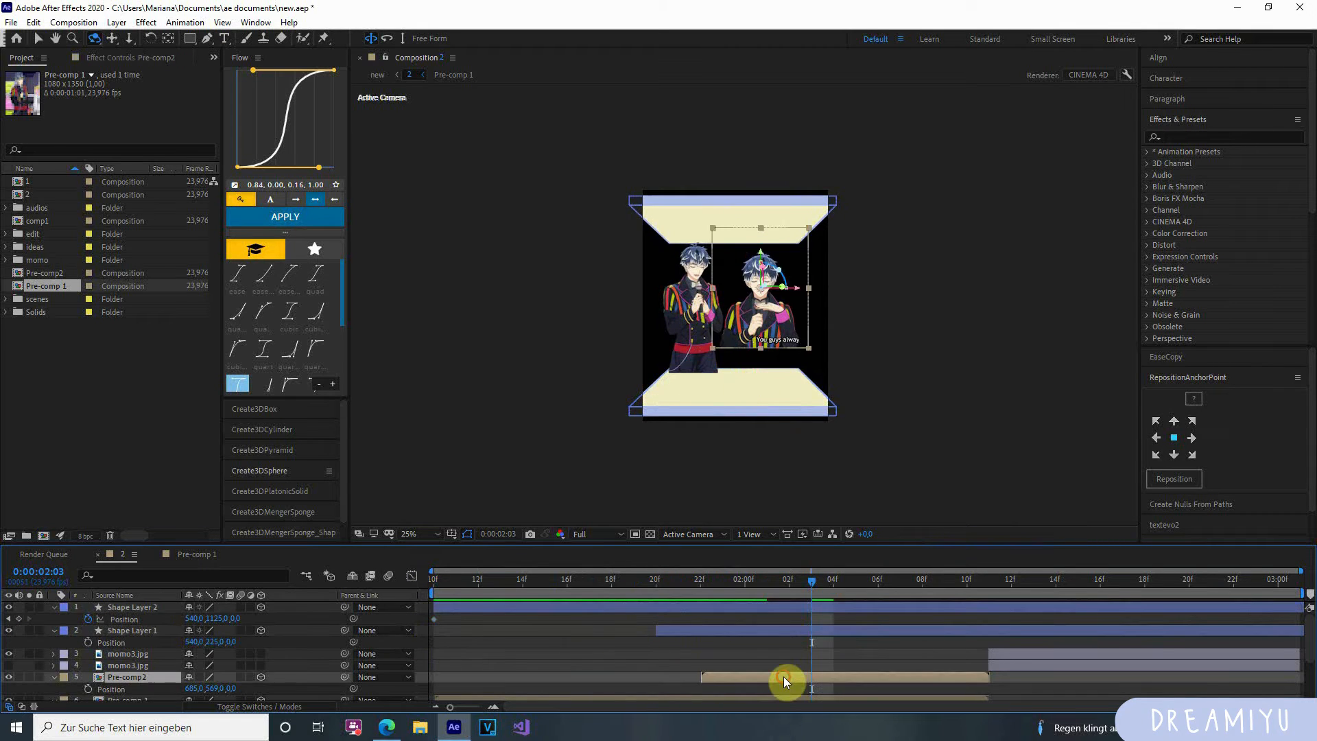
{"action": "left_click_drag", "start_coordinate": [194, 688], "coordinate": [226, 686]}
{"action": "left_click", "coordinate": [857, 579]}
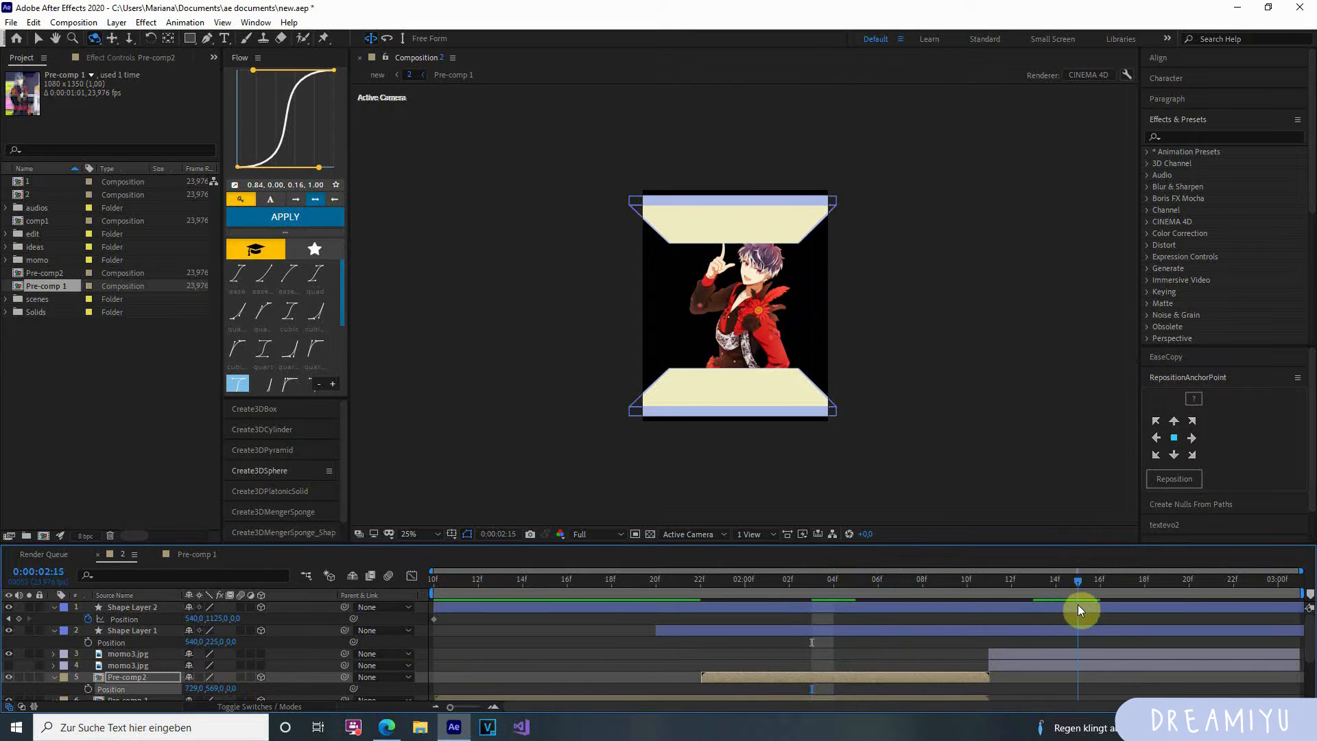
{"action": "left_click", "coordinate": [766, 580]}
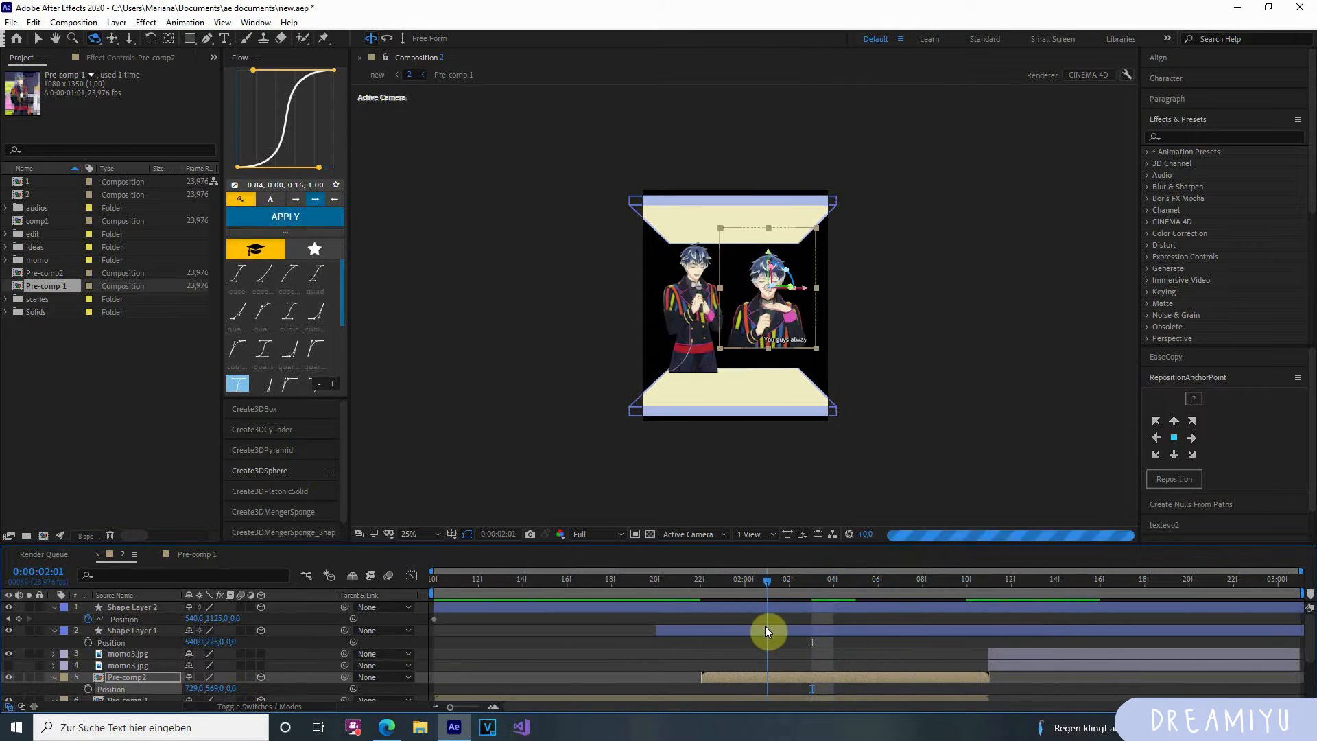
Add a null object, place it at the top of the layer stack and make it a 3D layer.
{"action": "left_click", "coordinate": [123, 23]}
{"action": "mouse_move", "coordinate": [140, 35]}
{"action": "left_click", "coordinate": [398, 94]}
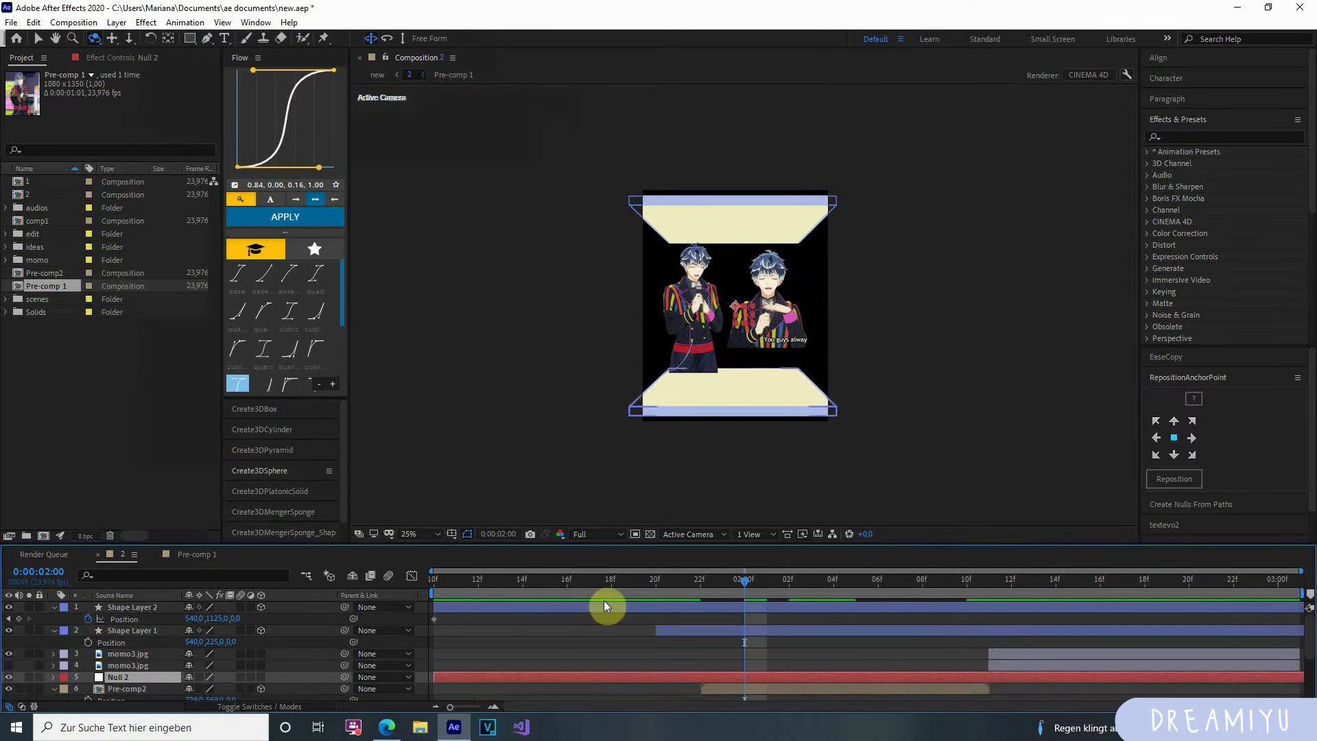
{"action": "mouse_move", "coordinate": [140, 668]}
{"action": "left_mouse_down"}
{"action": "mouse_move", "coordinate": [126, 632]}
{"action": "mouse_move", "coordinate": [128, 674]}
{"action": "left_mouse_up"}
{"action": "left_click", "coordinate": [126, 677]}
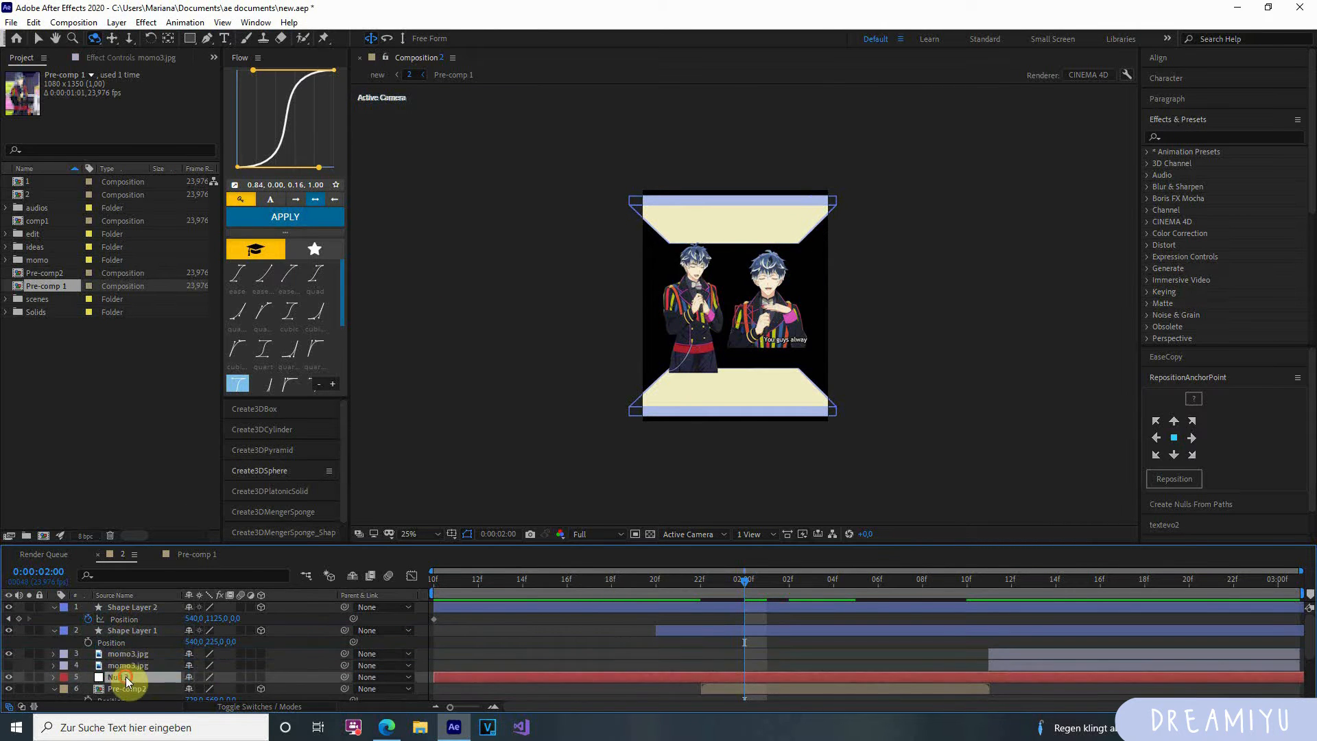
{"action": "left_click_drag", "start_coordinate": [132, 598], "coordinate": [131, 603]}
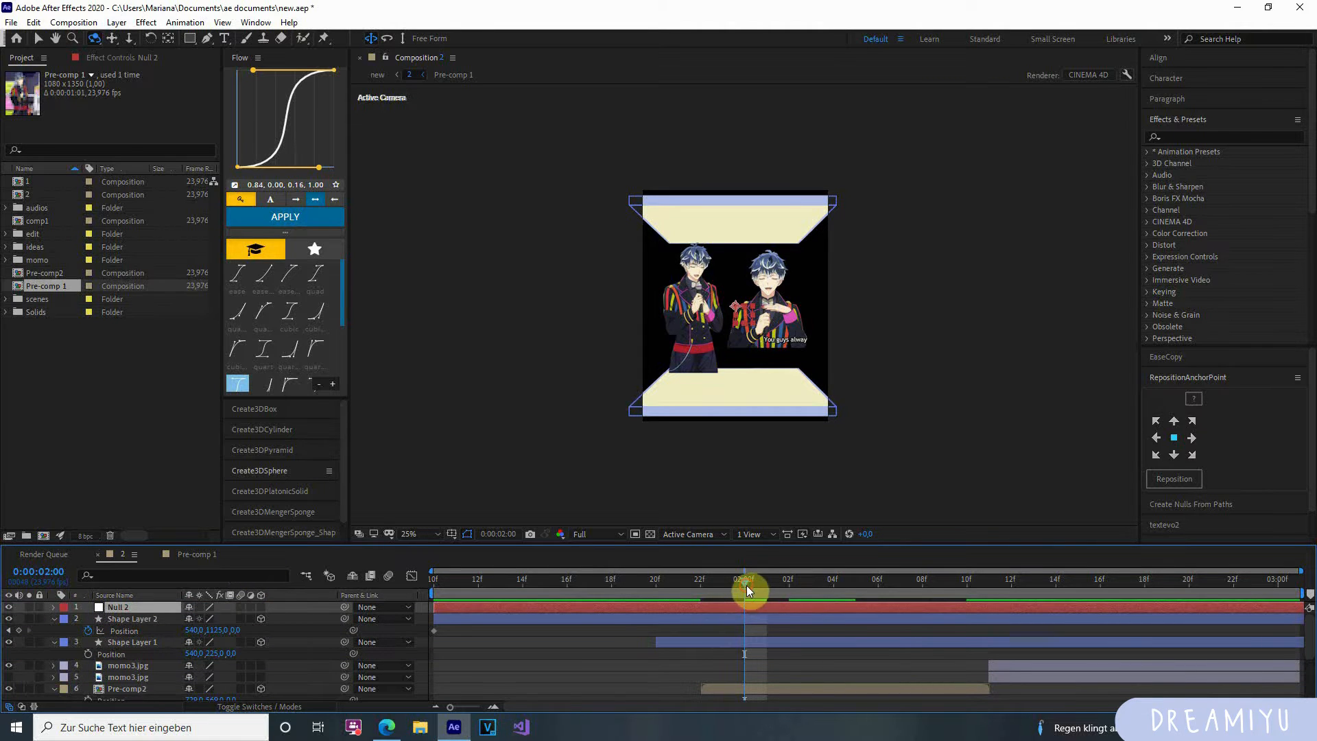
{"action": "left_click_drag", "start_coordinate": [746, 585], "coordinate": [743, 623]}
Switch to Custom View 1 and orbit around the shapes and pre-comps to examine their arrangement.
{"action": "left_click", "coordinate": [690, 533]}
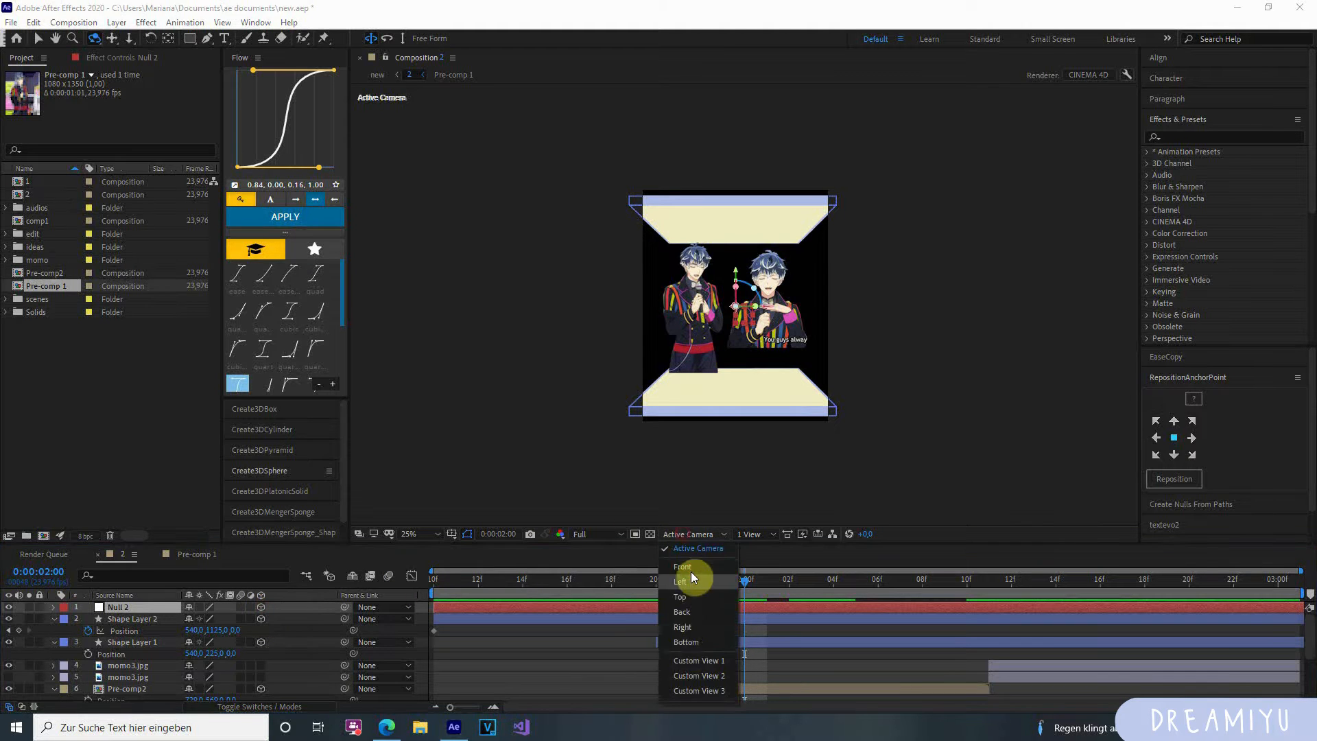
{"action": "left_click", "coordinate": [692, 658]}
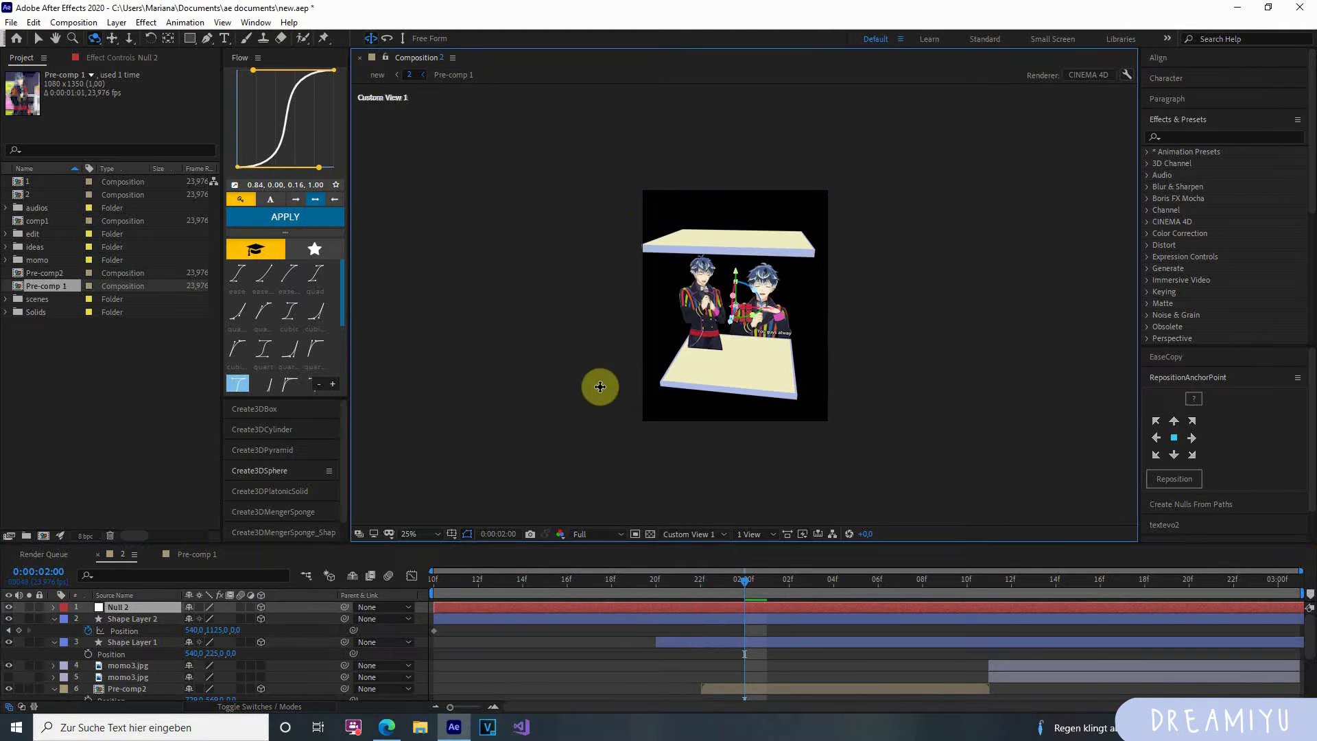
{"action": "key", "text": "c"}
{"action": "left_click_drag", "start_coordinate": [600, 386], "coordinate": [572, 425]}
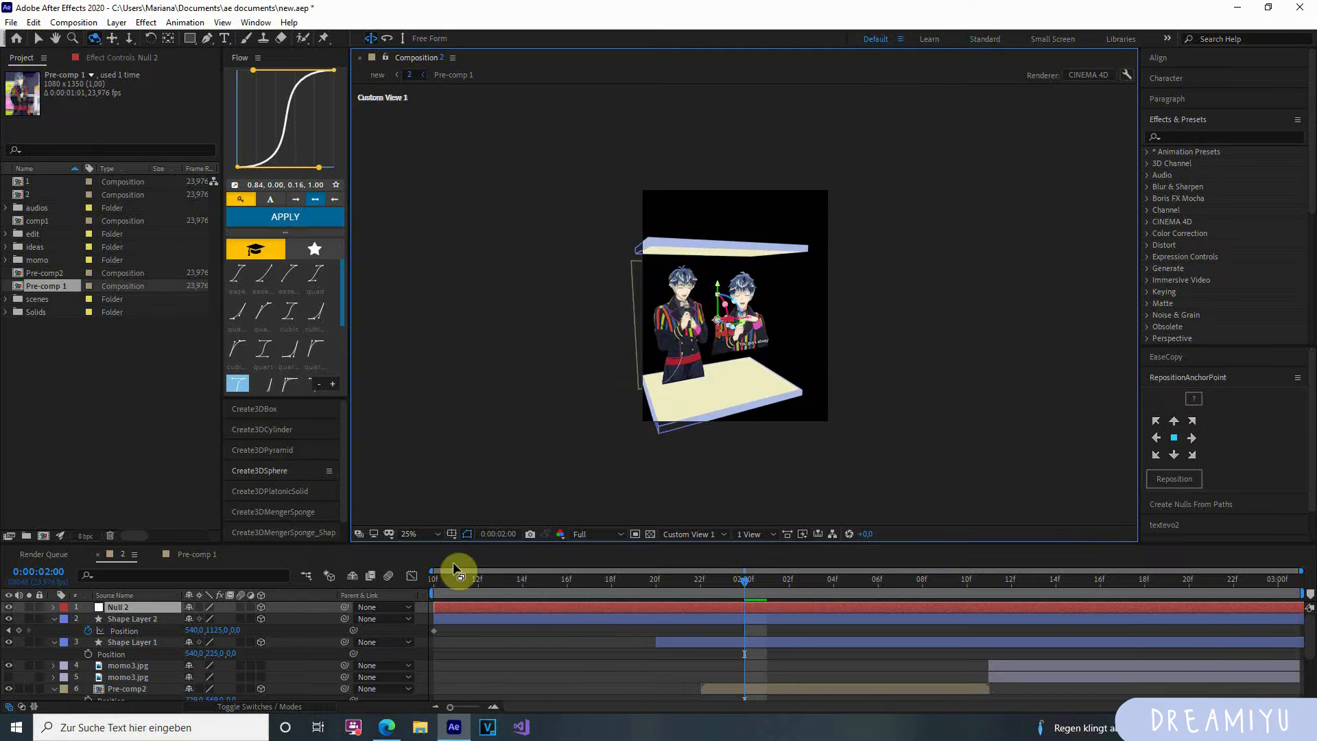
Parent Shape Layer 2, Shape Layer 1, Pre-comp2 and Pre-comp 1 to Null 2.
{"action": "left_click", "coordinate": [132, 617]}
{"action": "scroll", "coordinate": [145, 644], "scroll_direction": "down", "scroll_amount": 3}
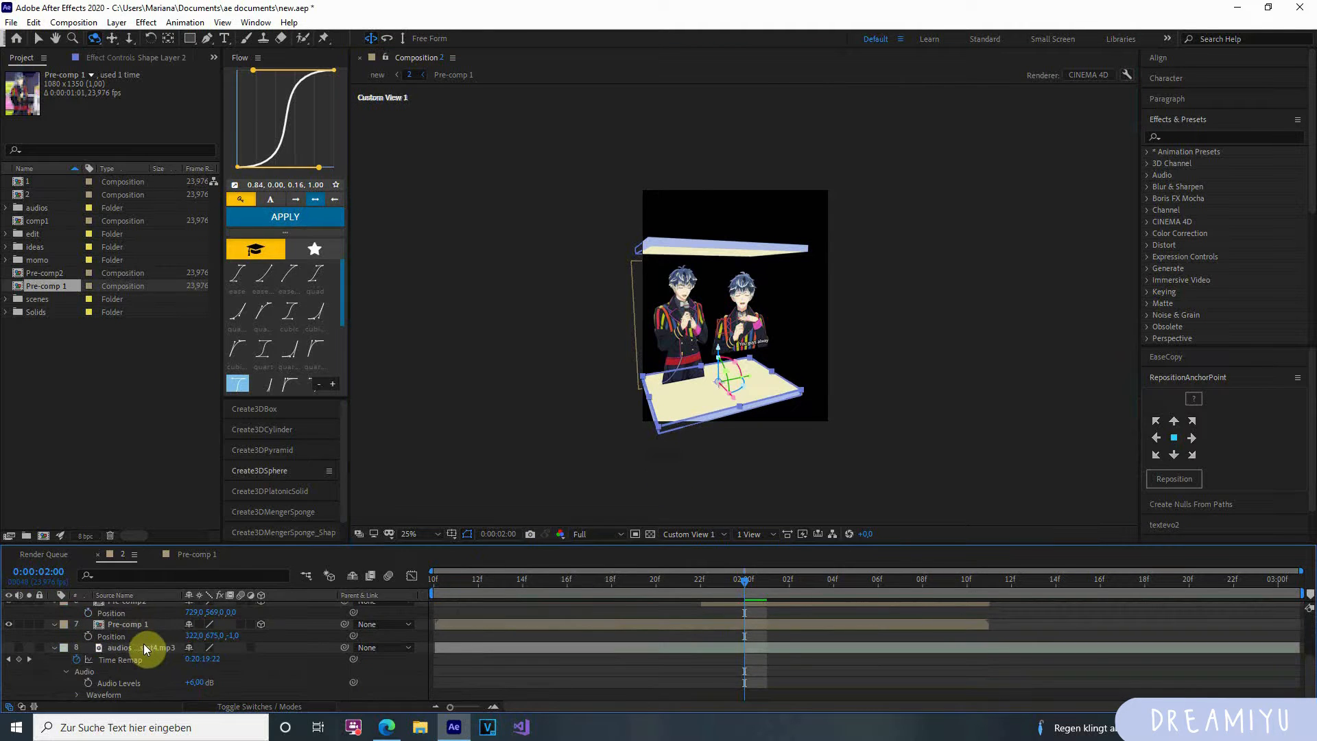
{"action": "scroll", "coordinate": [144, 642], "scroll_direction": "up", "scroll_amount": 3}
{"action": "left_click", "coordinate": [156, 624]}
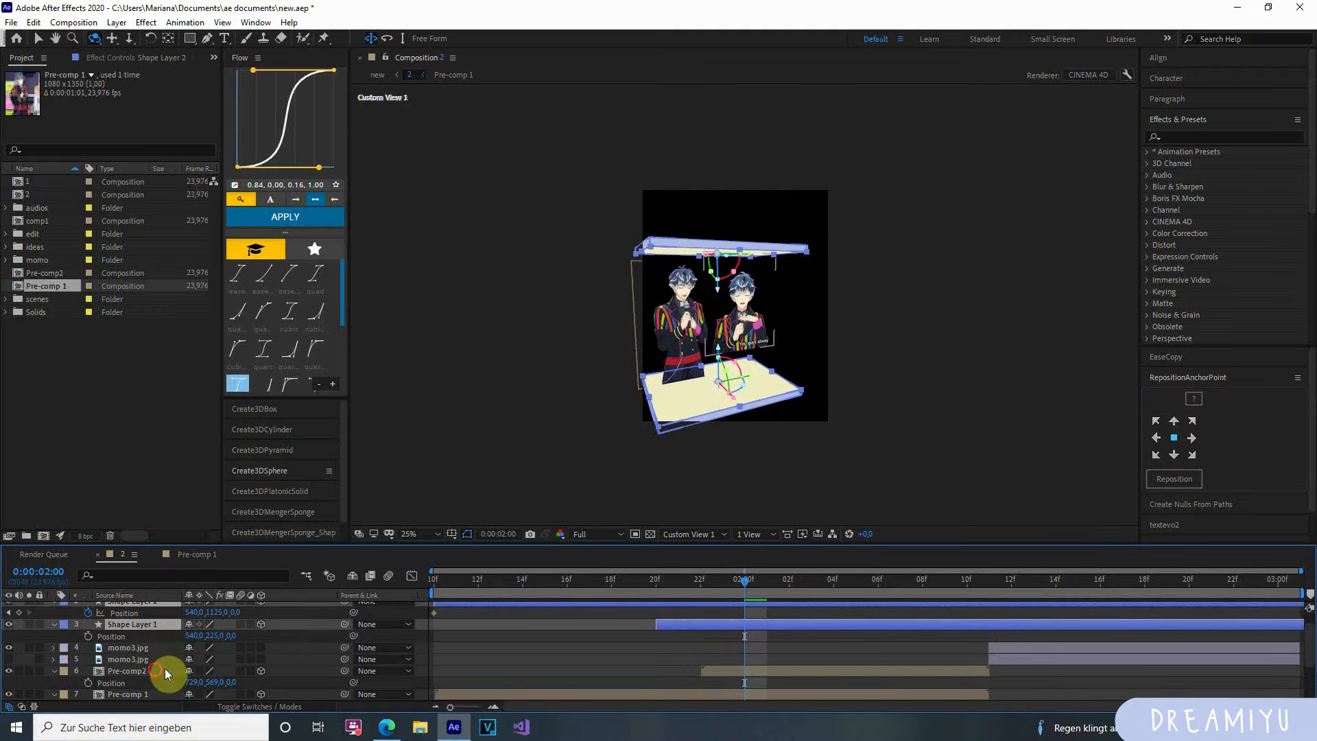
{"action": "left_click", "coordinate": [164, 671]}
{"action": "scroll", "coordinate": [158, 675], "scroll_direction": "down", "scroll_amount": 3}
{"action": "left_click", "coordinate": [143, 624], "text": "ctrl"}
{"action": "scroll", "coordinate": [205, 645], "scroll_direction": "up", "scroll_amount": 3}
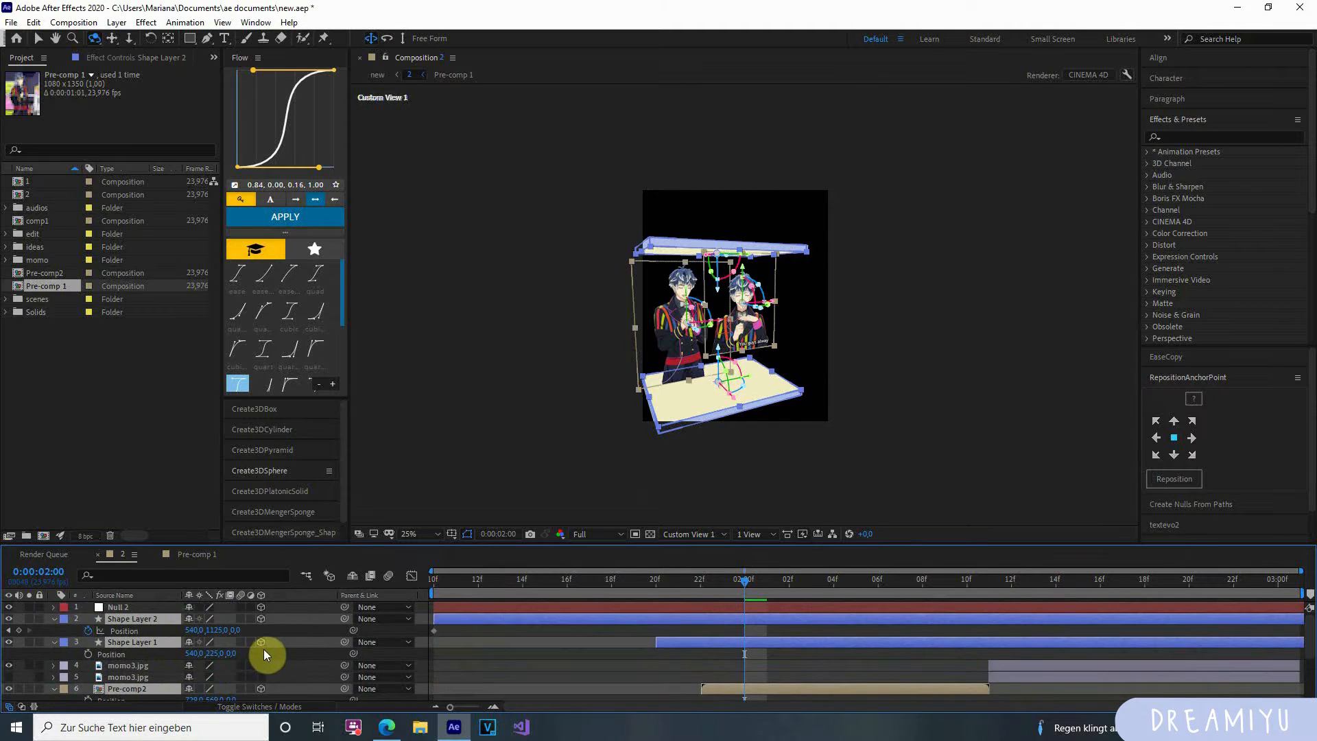
{"action": "left_click_drag", "start_coordinate": [138, 610], "coordinate": [140, 611]}
Collapse the expanded properties of Shape Layer 2, Shape Layer 1 and the momo3.jpg layers in the timeline.
{"action": "left_click", "coordinate": [57, 618]}
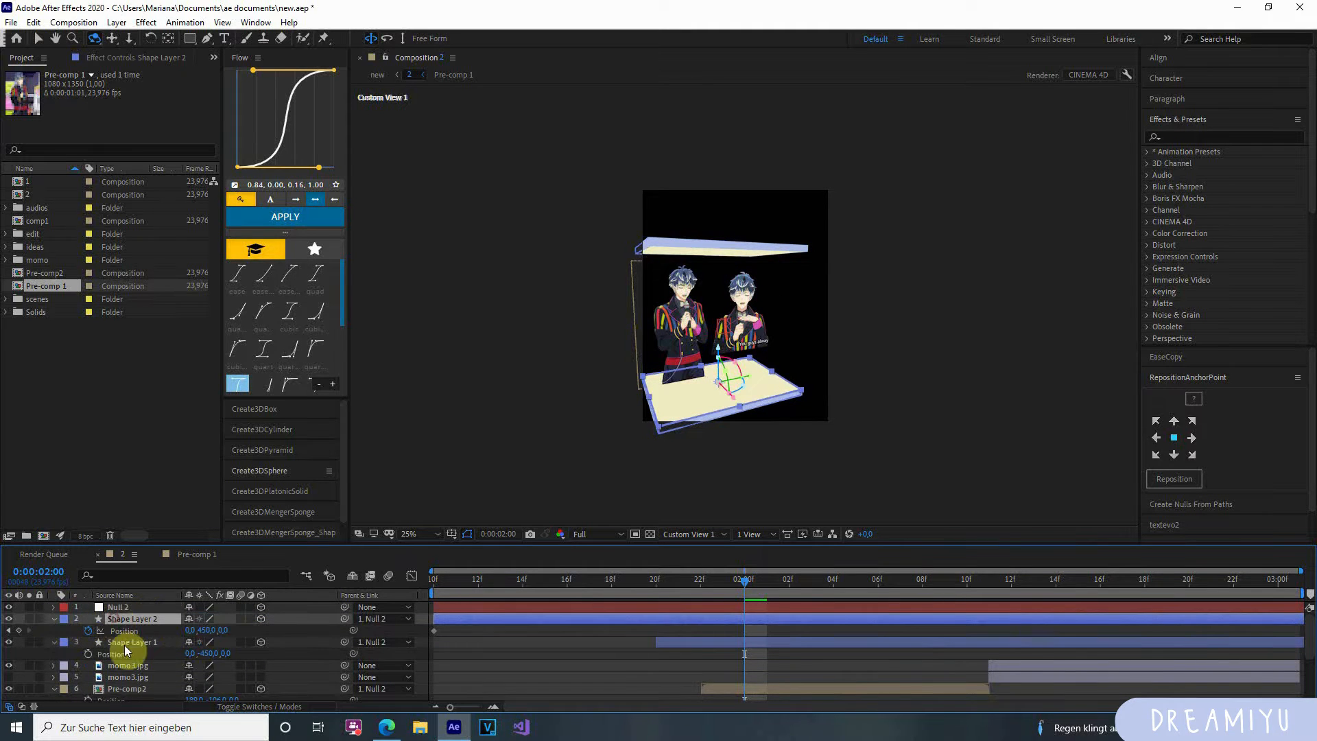
{"action": "left_click", "coordinate": [122, 676], "text": "shift"}
{"action": "left_click", "coordinate": [53, 677]}
{"action": "left_click", "coordinate": [54, 676]}
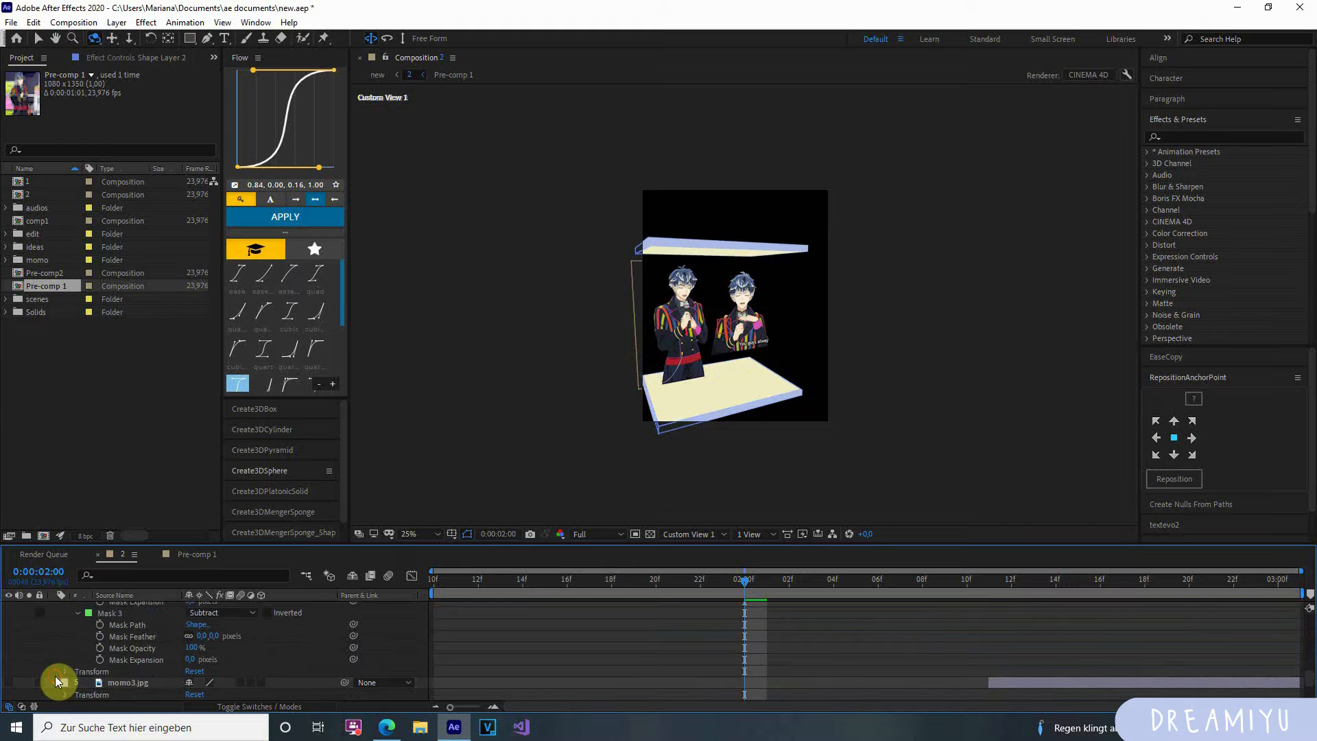
{"action": "left_click", "coordinate": [126, 683]}
{"action": "scroll", "coordinate": [126, 679], "scroll_direction": "up", "scroll_amount": 14}
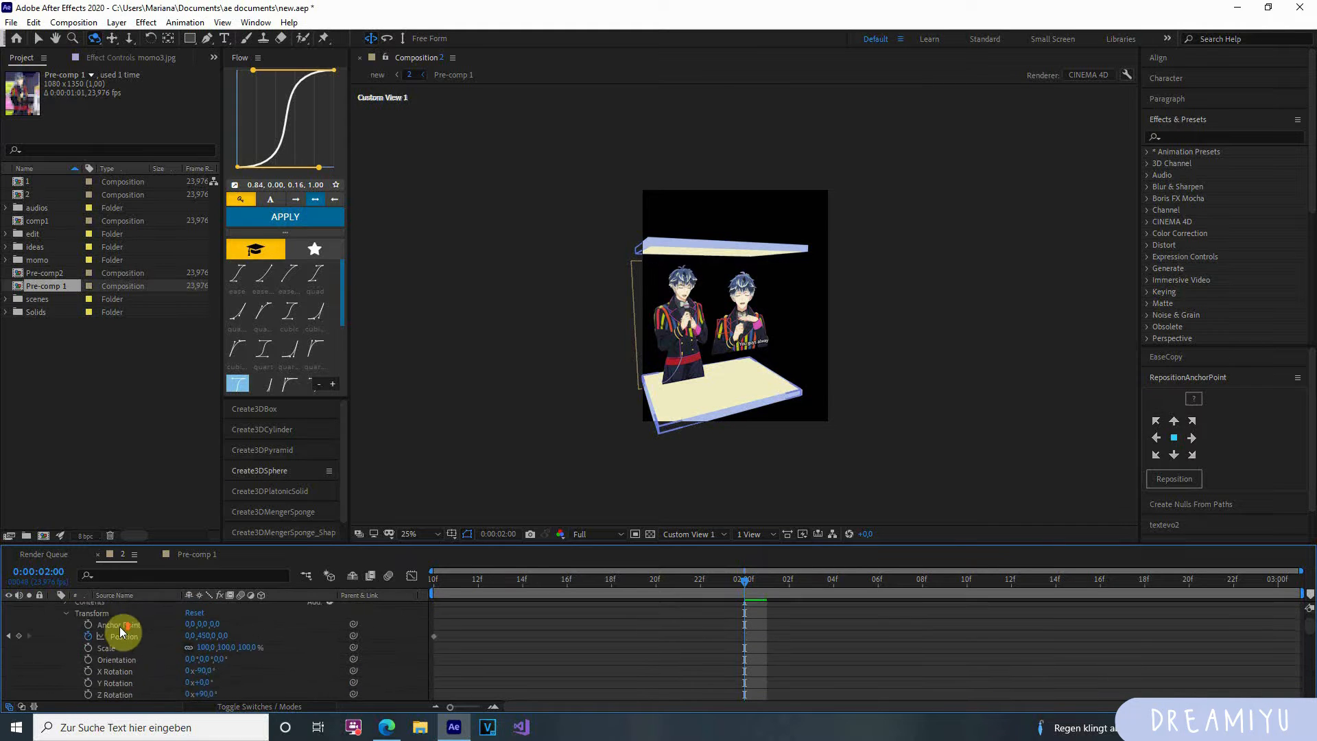
{"action": "left_click", "coordinate": [114, 622]}
{"action": "left_click", "coordinate": [54, 619]}
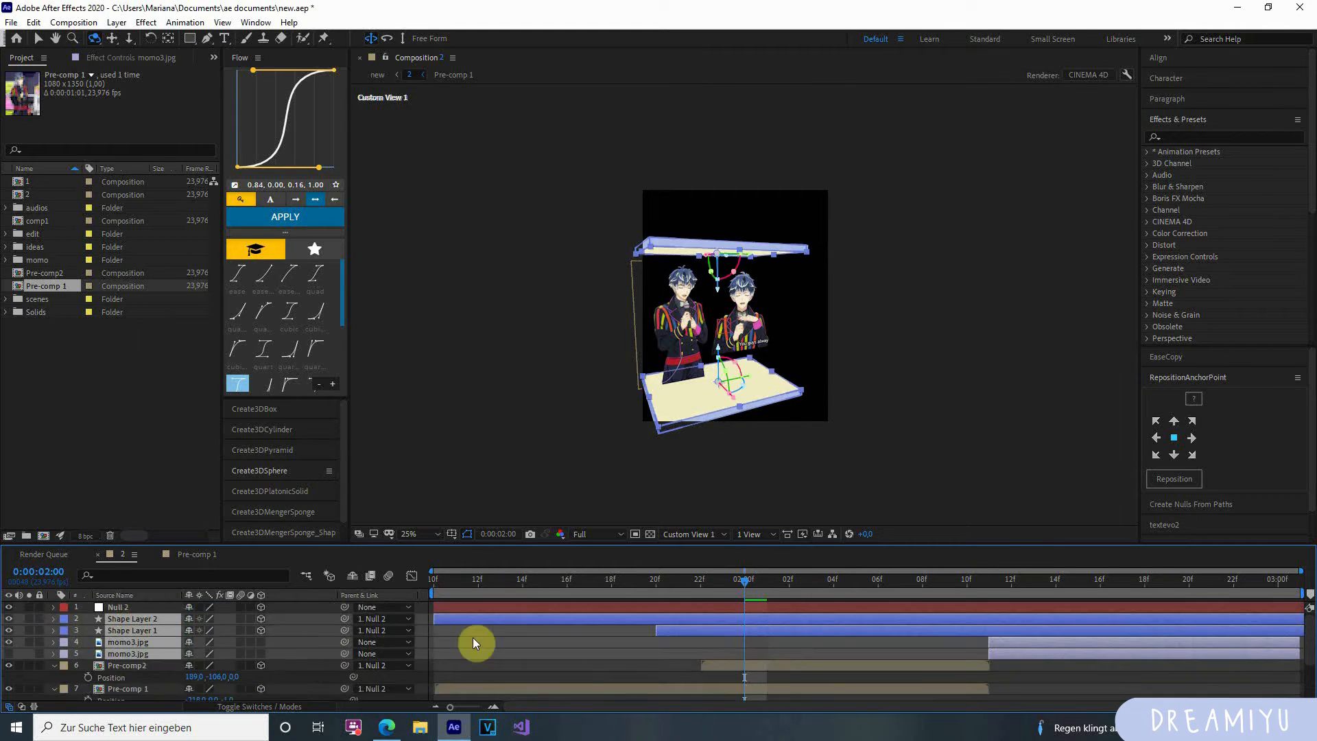
Deselect the layers, go to 0:00:01:13 and switch the composition view to Active Camera.
{"action": "left_click", "coordinate": [472, 636]}
{"action": "left_click_drag", "start_coordinate": [577, 583], "coordinate": [496, 626]}
{"action": "left_click", "coordinate": [688, 534]}
{"action": "left_click", "coordinate": [673, 578]}
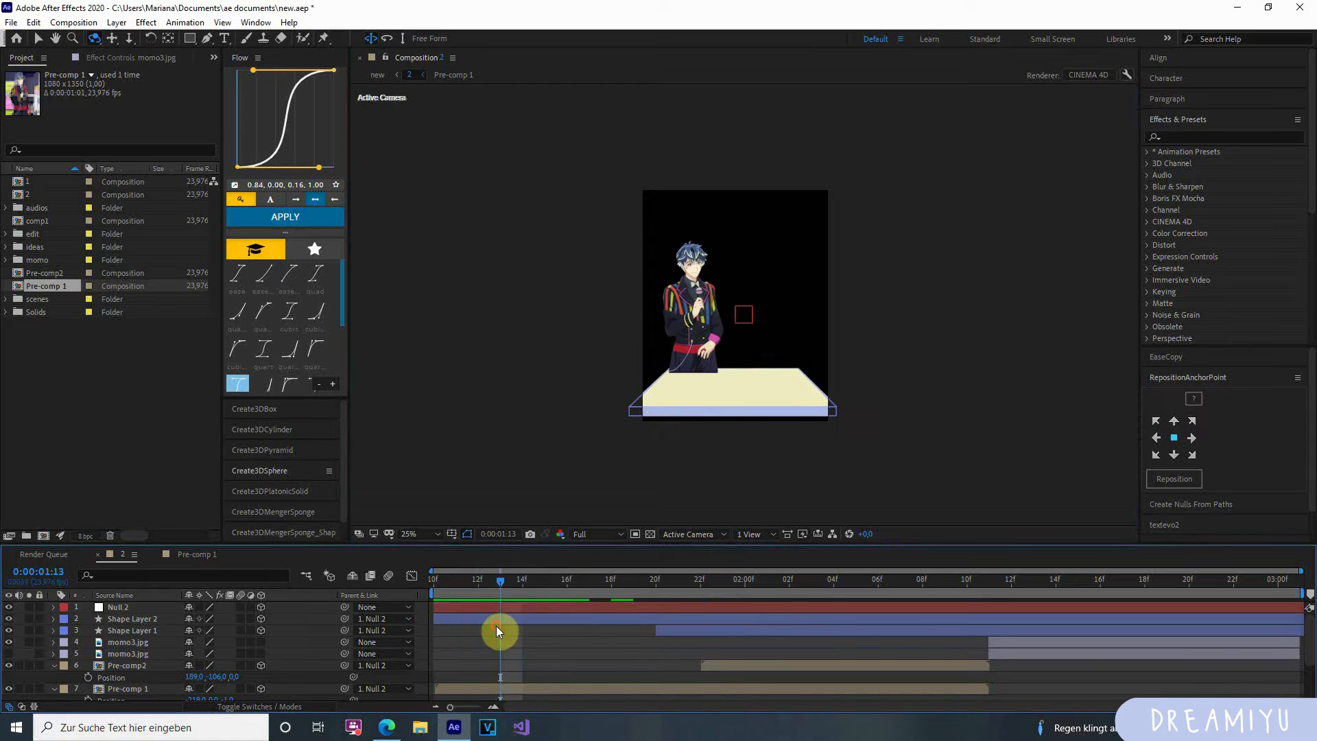
Move the anchor point of Pre-comp 1 to the bottom centre of the layer, at the character's base.
{"action": "left_click", "coordinate": [504, 689]}
{"action": "scroll", "coordinate": [534, 658], "scroll_direction": "down", "scroll_amount": 3}
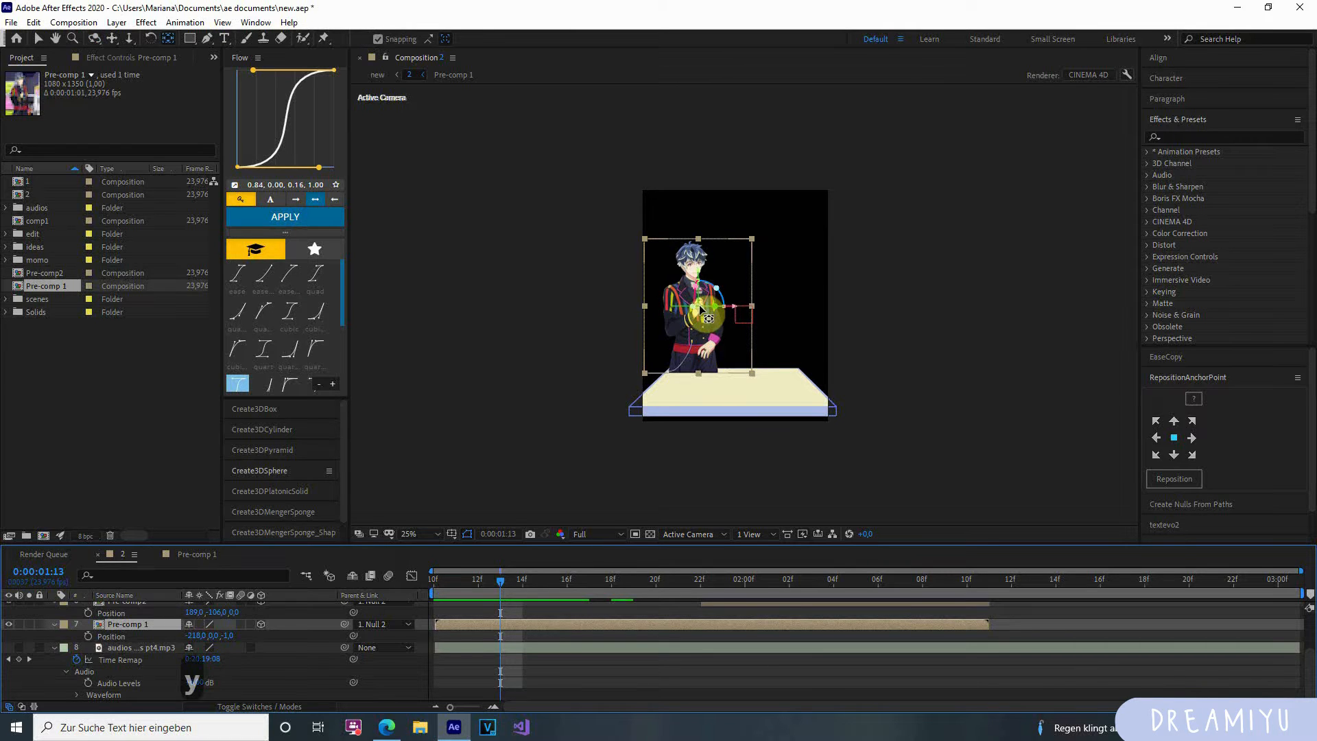
{"action": "scroll", "coordinate": [703, 310], "scroll_direction": "up", "scroll_amount": 2}
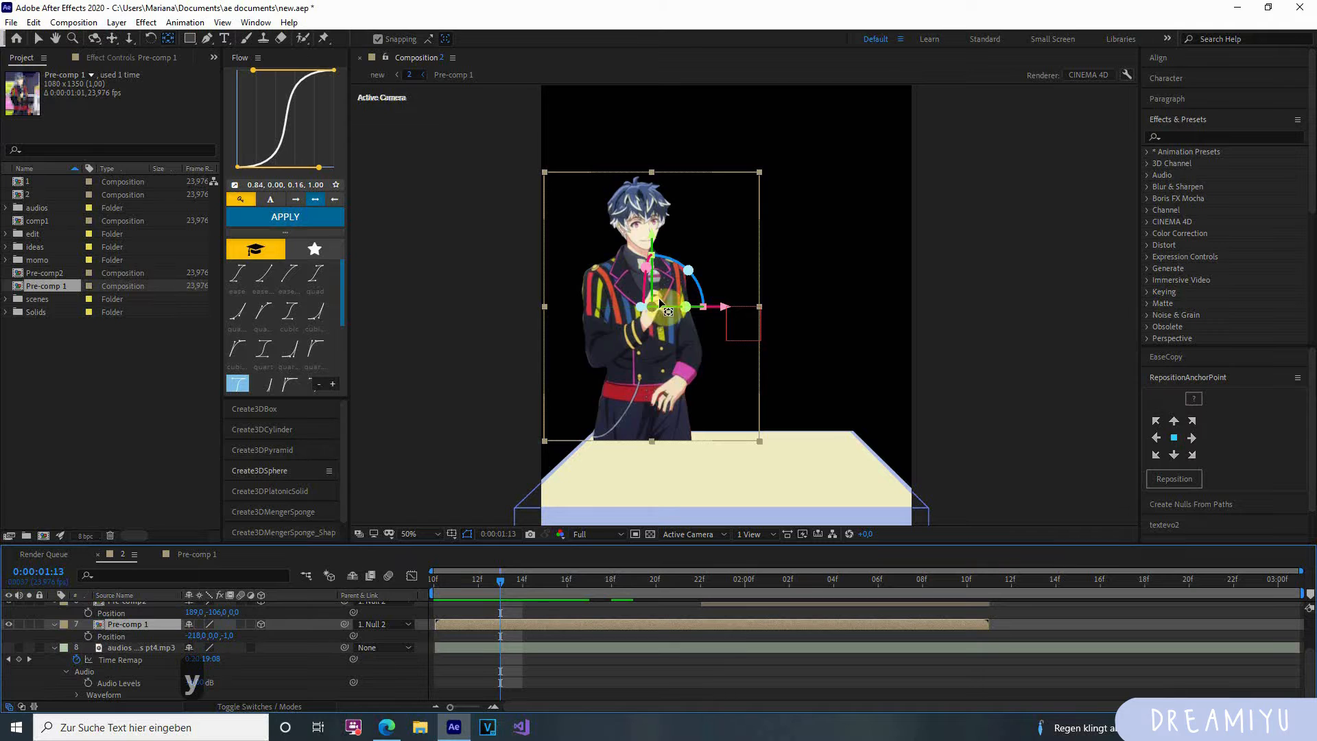
{"action": "left_click_drag", "start_coordinate": [658, 297], "coordinate": [654, 439]}
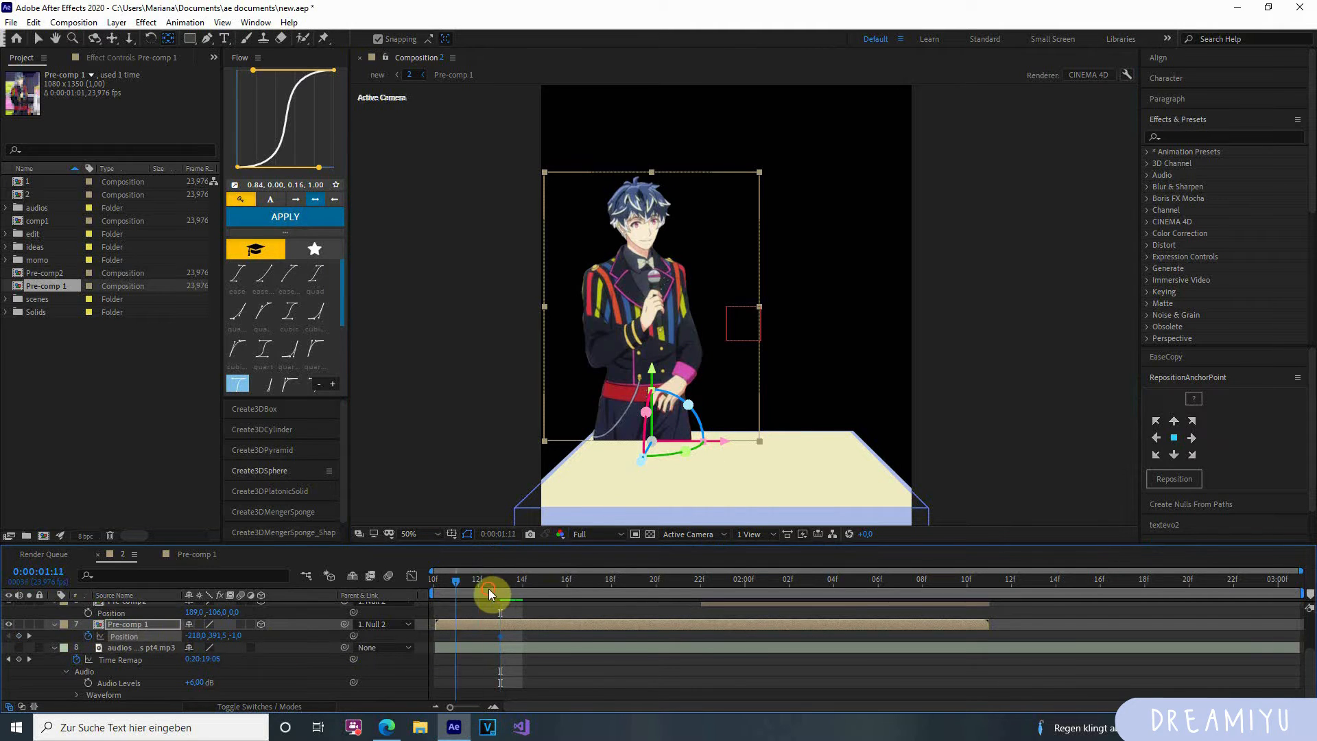
Keyframe the Position of Pre-comp 1, with the end keyframe at 0:00:01:18, and go to 0:00:01:11 for the start.
{"action": "left_click_drag", "start_coordinate": [488, 588], "coordinate": [101, 644]}
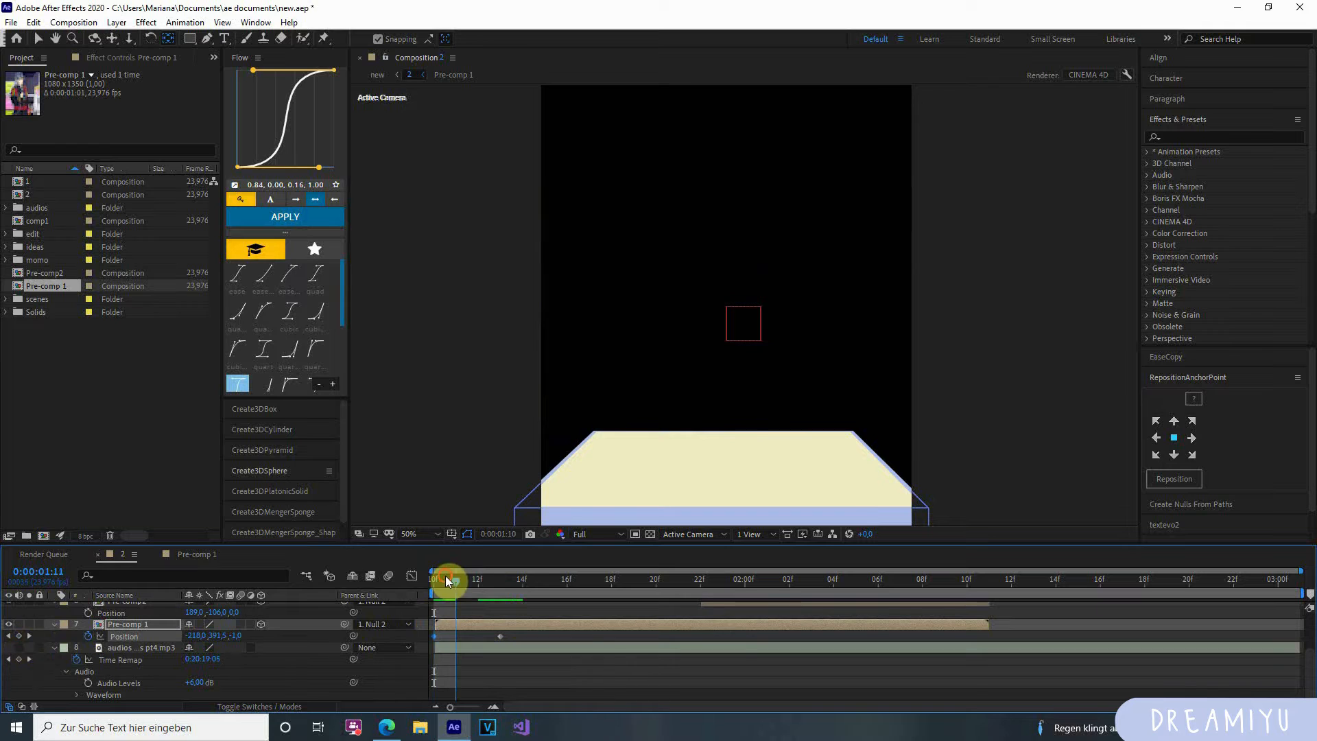
{"action": "left_click_drag", "start_coordinate": [446, 576], "coordinate": [563, 580]}
{"action": "left_click", "coordinate": [499, 637]}
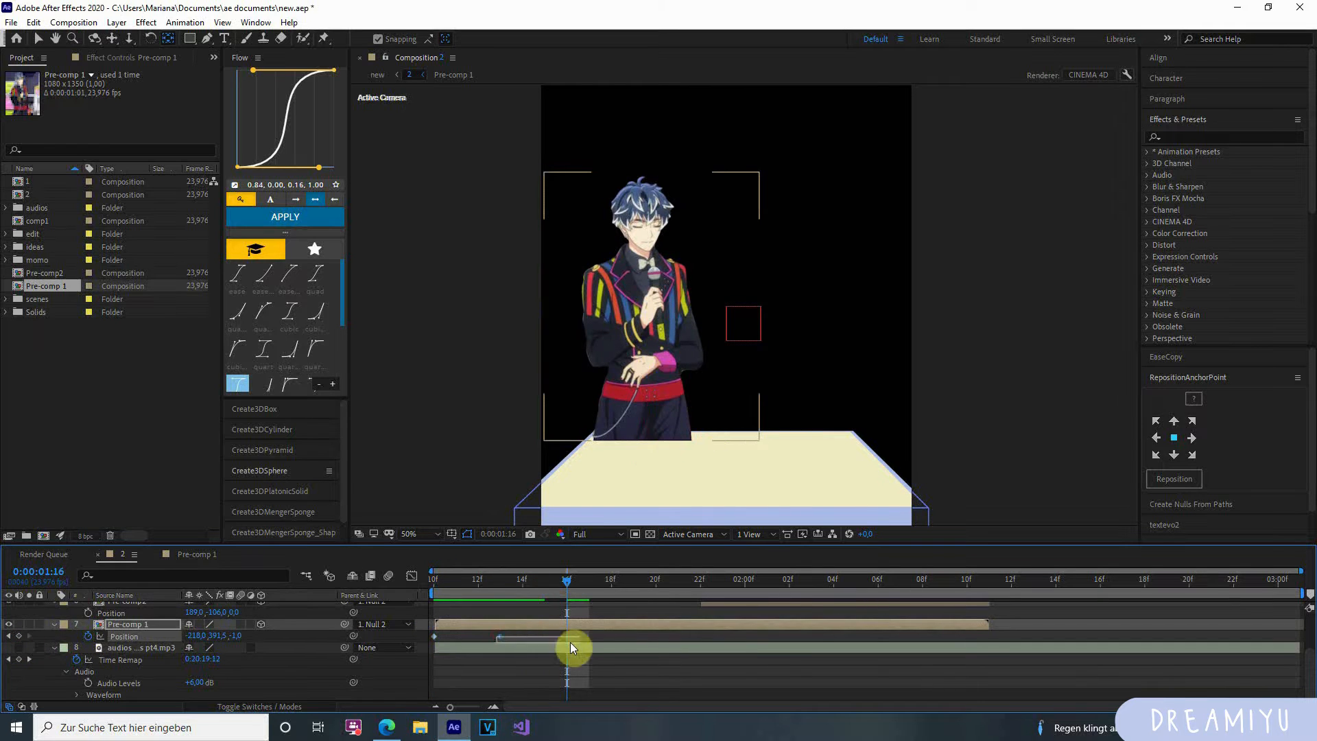
{"action": "left_click_drag", "start_coordinate": [570, 647], "coordinate": [443, 636]}
{"action": "left_click_drag", "start_coordinate": [471, 588], "coordinate": [456, 585]}
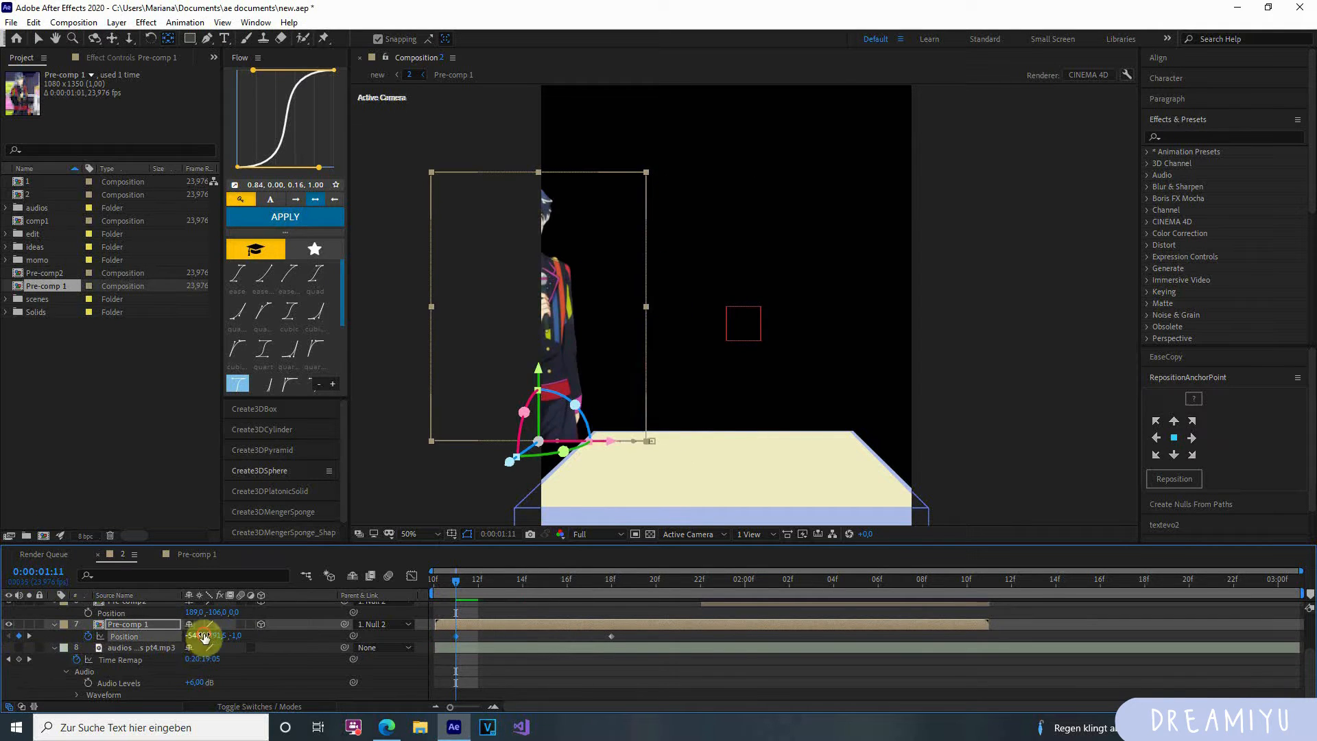
Set the Position of Pre-comp 1 to X -1133 and Y 551.5 at 0:00:01:11, outside the frame.
{"action": "left_click_drag", "start_coordinate": [204, 637], "coordinate": [14, 682]}
{"action": "left_click_drag", "start_coordinate": [218, 639], "coordinate": [327, 635]}
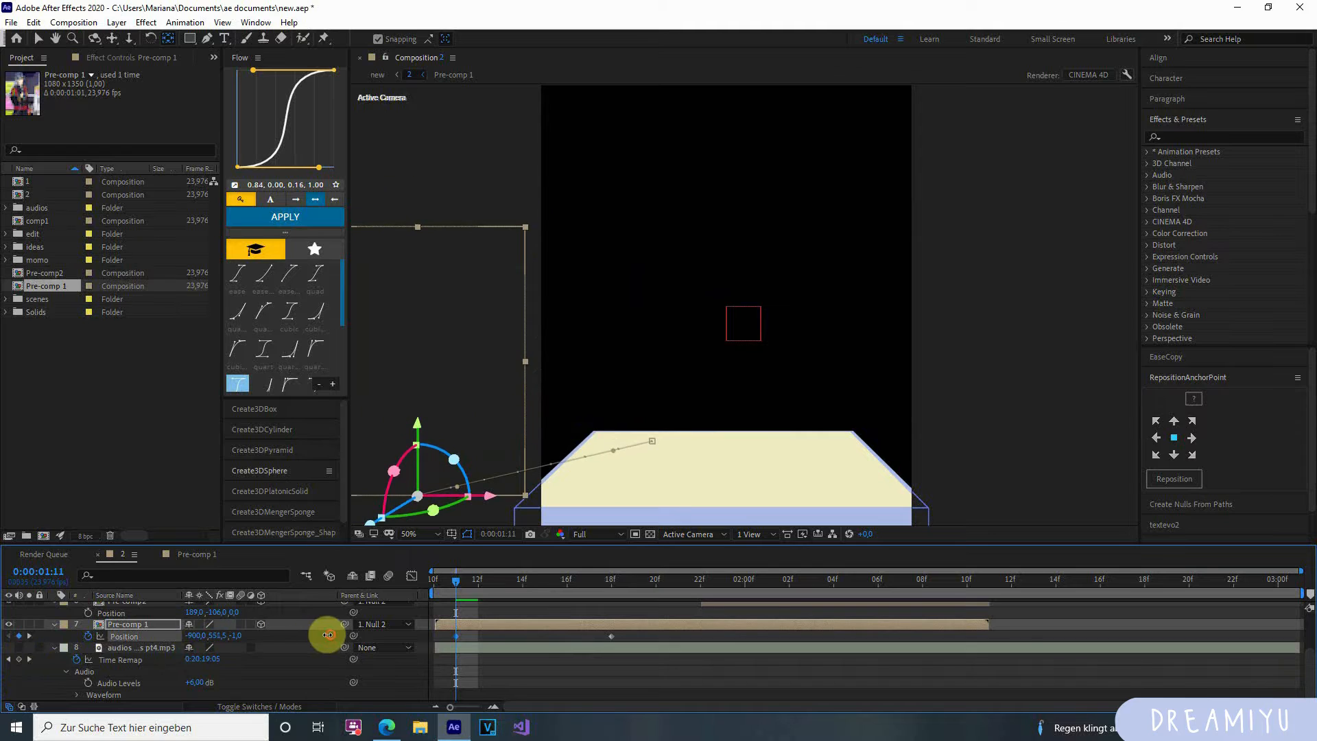
{"action": "left_click_drag", "start_coordinate": [196, 639], "coordinate": [74, 653]}
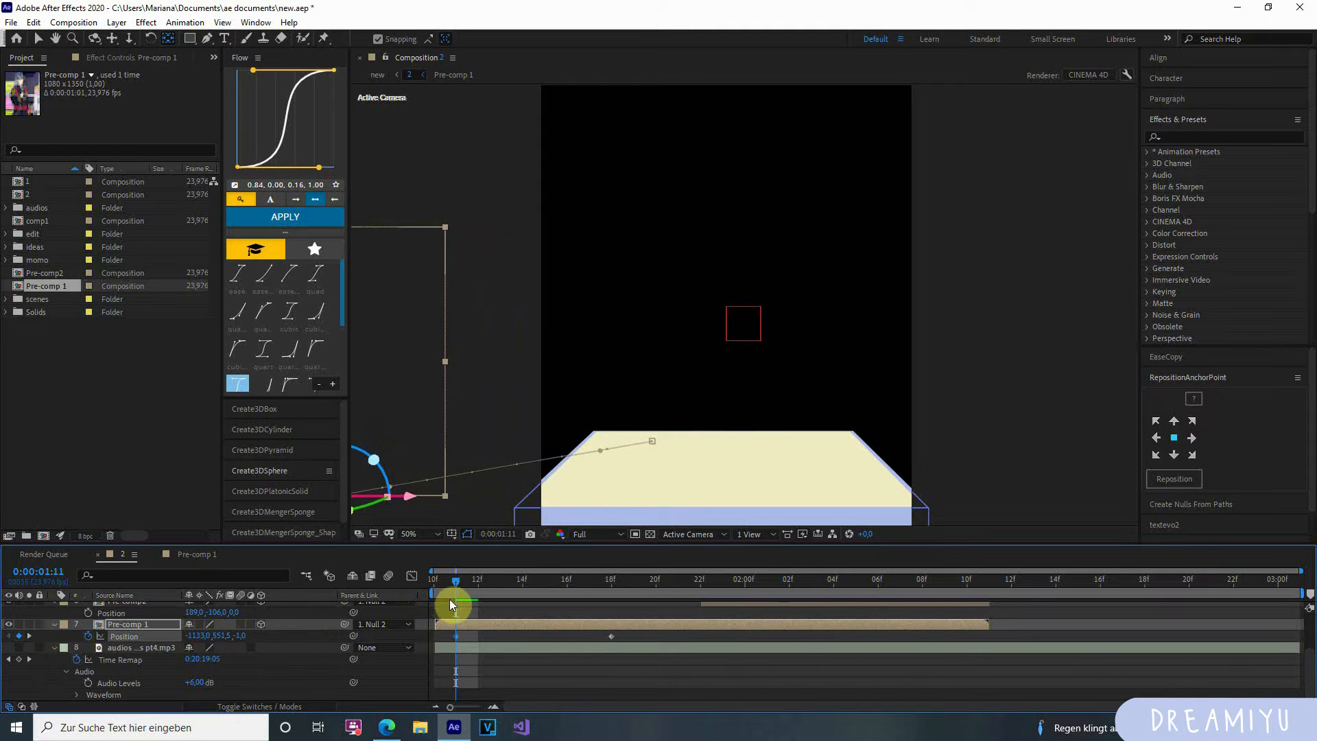
Keyframe the Z Rotation of Pre-comp 1 from -21° at 0:00:01:11 to 0° at 0:00:01:19.
{"action": "key", "text": "r"}
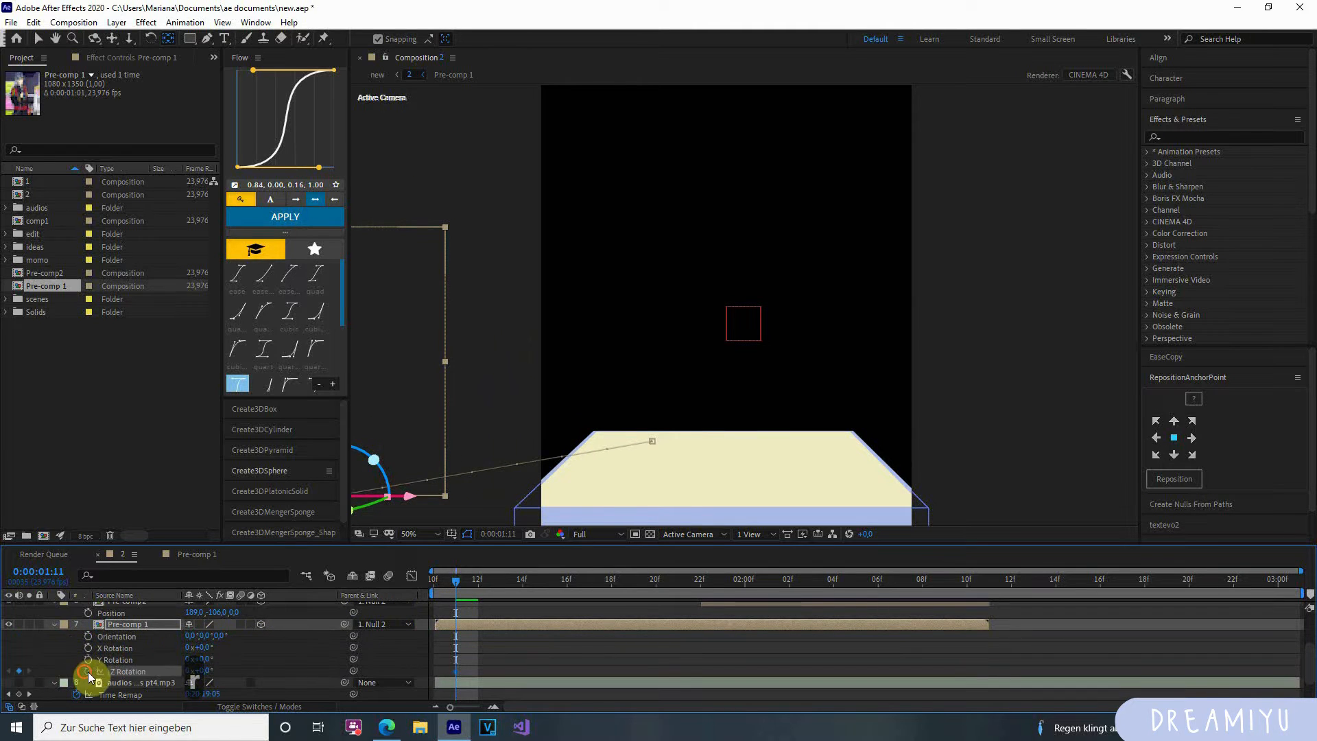
{"action": "left_click_drag", "start_coordinate": [458, 581], "coordinate": [631, 601]}
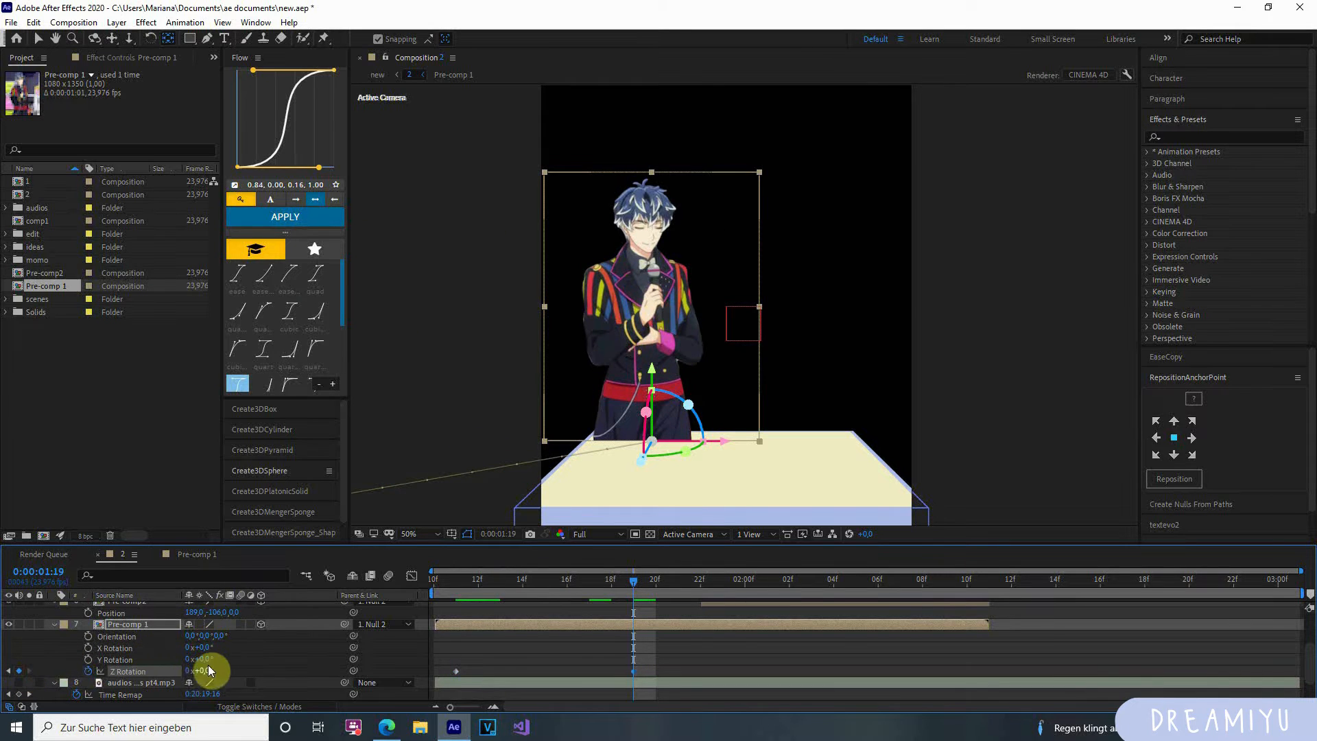
{"action": "left_click_drag", "start_coordinate": [206, 670], "coordinate": [253, 660]}
{"action": "key", "text": "ctrl+z"}
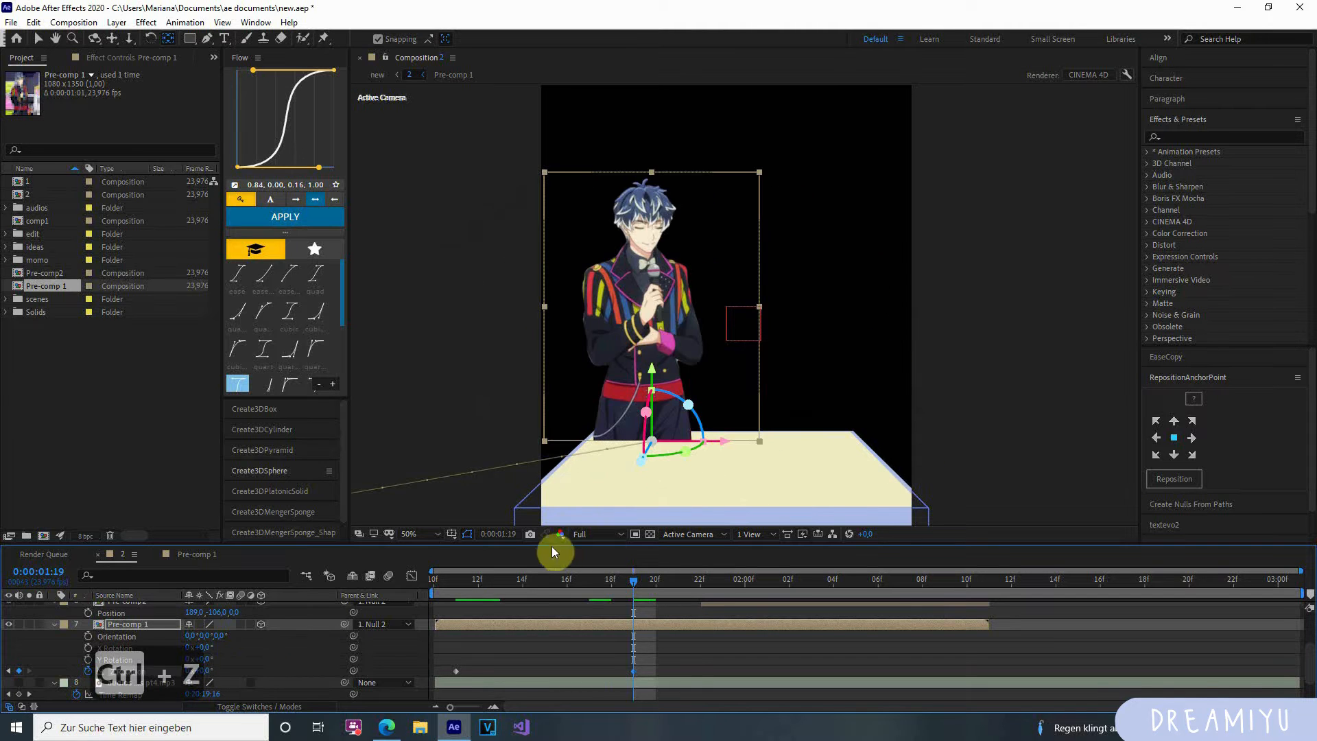
{"action": "left_click_drag", "start_coordinate": [632, 583], "coordinate": [456, 583]}
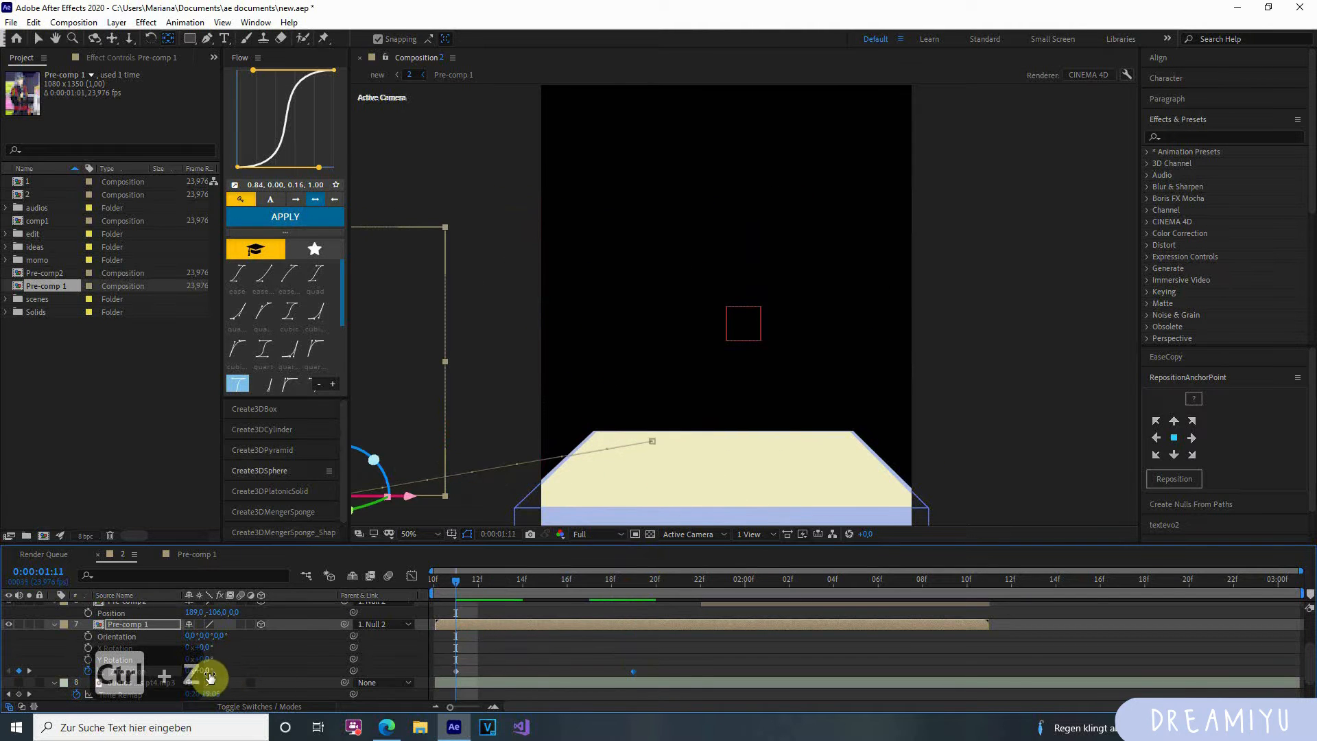
{"action": "left_click_drag", "start_coordinate": [209, 678], "coordinate": [195, 674]}
Add a 12.4° Z Rotation keyframe at 0:00:01:18, move the final one to 0:00:01:22 and play back the motion.
{"action": "left_click_drag", "start_coordinate": [456, 582], "coordinate": [604, 588]}
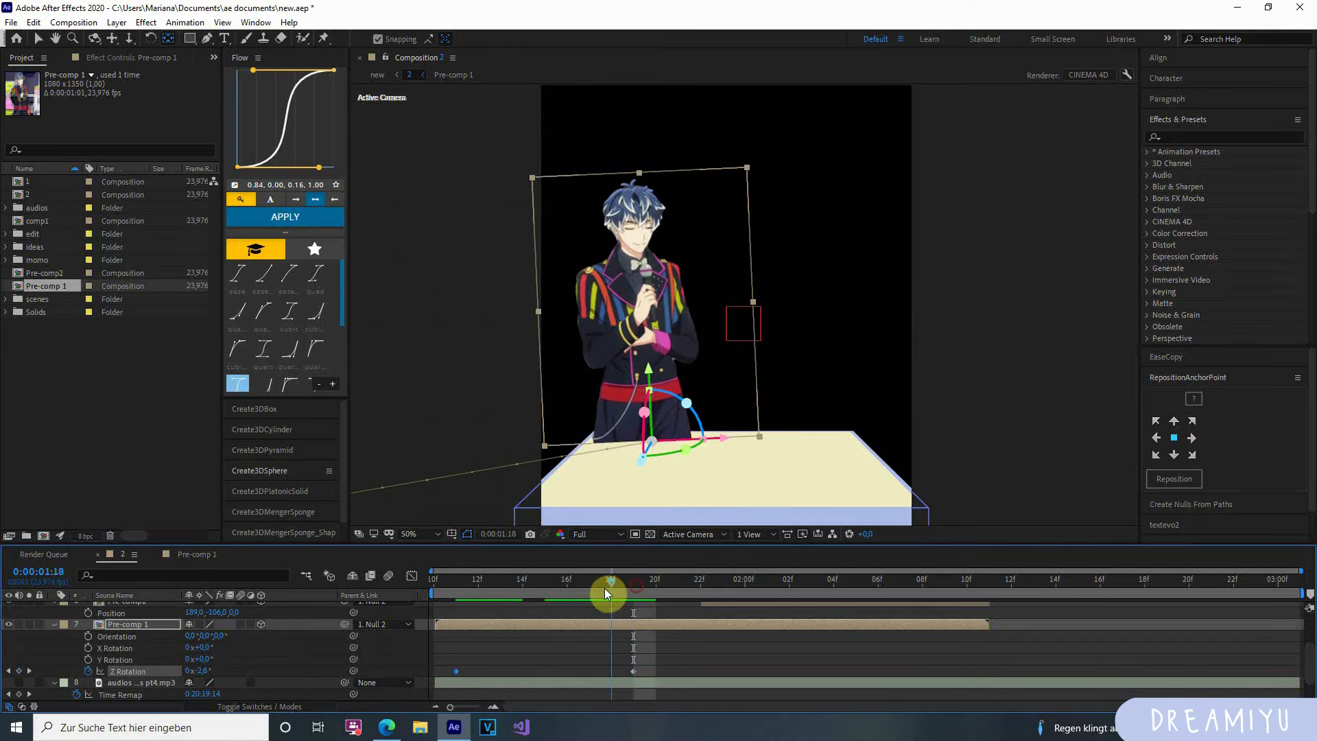
{"action": "left_click", "coordinate": [19, 670]}
{"action": "left_click_drag", "start_coordinate": [211, 670], "coordinate": [212, 671]}
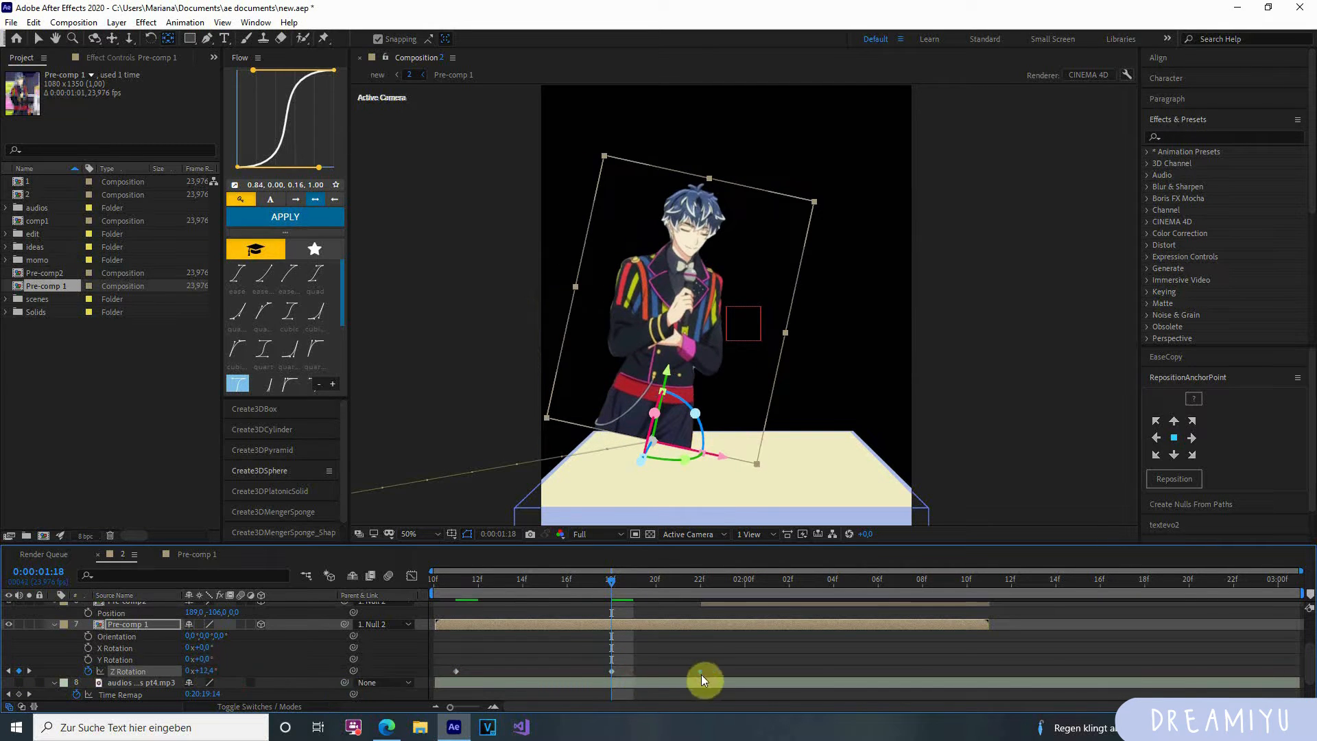
{"action": "left_click_drag", "start_coordinate": [620, 584], "coordinate": [415, 603]}
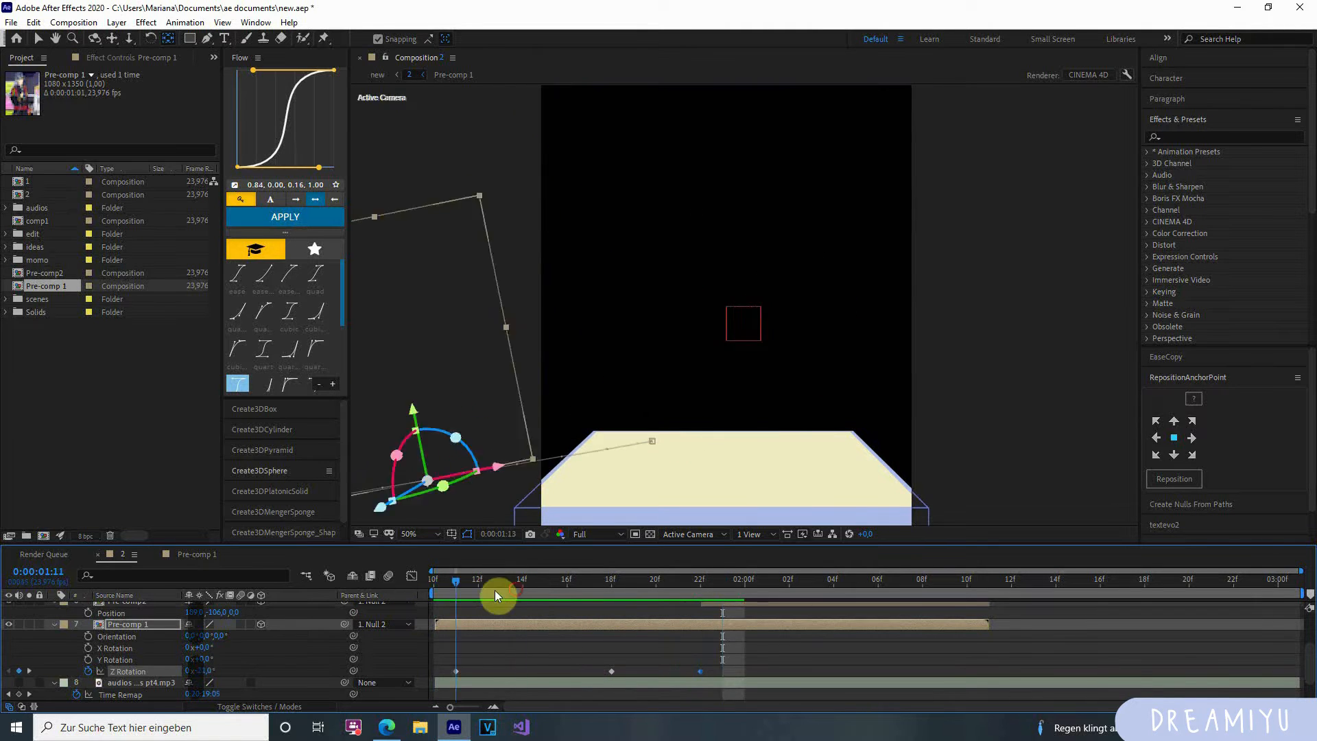
{"action": "left_click_drag", "start_coordinate": [473, 576], "coordinate": [576, 592]}
{"action": "key", "text": "space"}
{"action": "key", "text": "space"}
Apply Easy Ease to all Z Rotation keyframes of Pre-comp 1 and play back the result.
{"action": "left_click_drag", "start_coordinate": [724, 661], "coordinate": [431, 673]}
{"action": "key", "text": "F9"}
{"action": "left_click_drag", "start_coordinate": [661, 582], "coordinate": [446, 628]}
{"action": "key", "text": "space"}
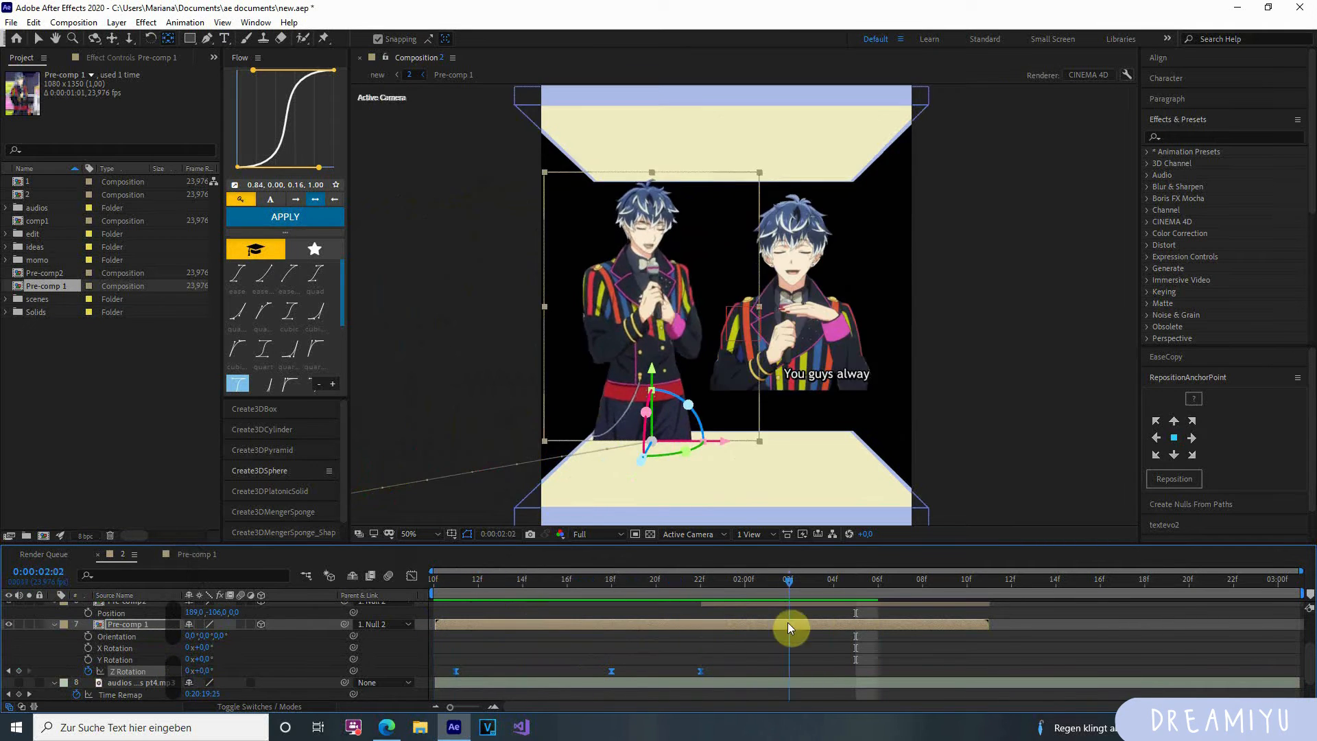
{"action": "key", "text": "space"}
Animate the Position of Shape Layer 2 from X 1375 at 0:00:01:11 to its resting place at 0:00:01:22.
{"action": "left_click_drag", "start_coordinate": [546, 582], "coordinate": [455, 648]}
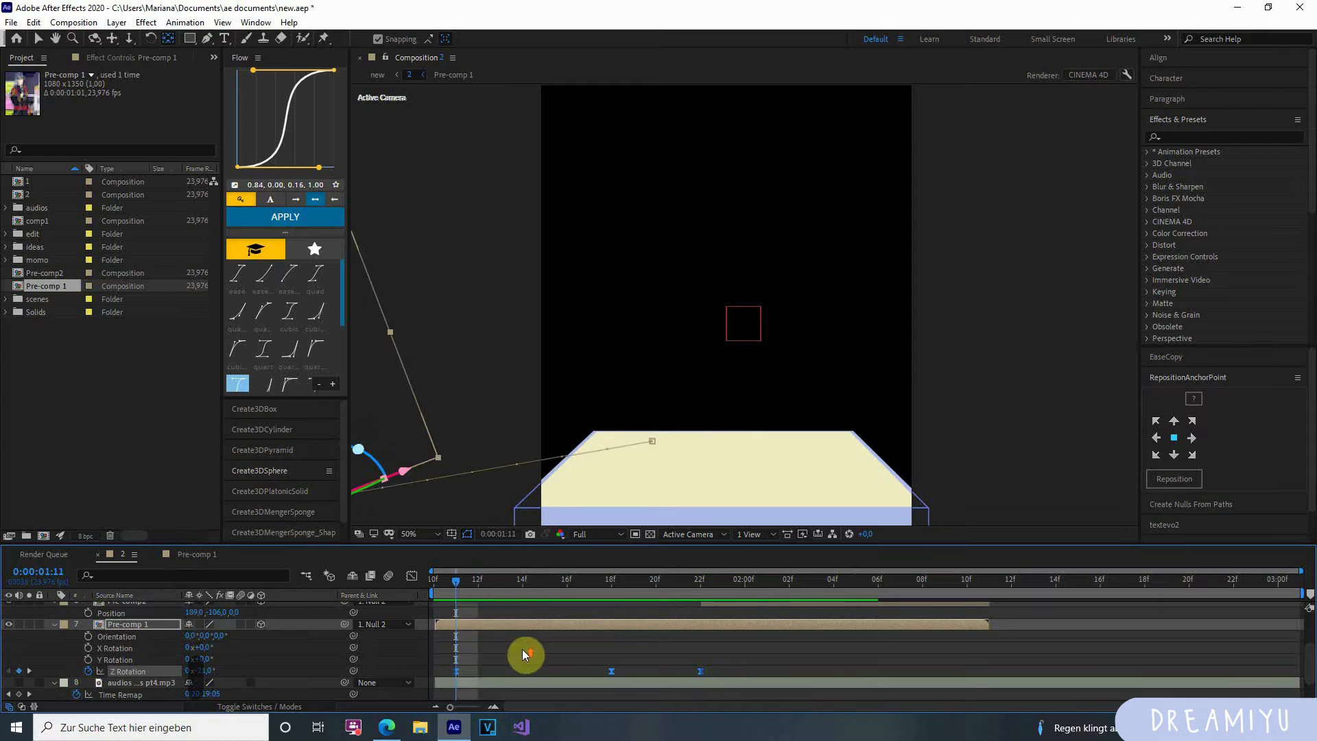
{"action": "scroll", "coordinate": [524, 643], "scroll_direction": "up", "scroll_amount": 2}
{"action": "left_click", "coordinate": [528, 619]}
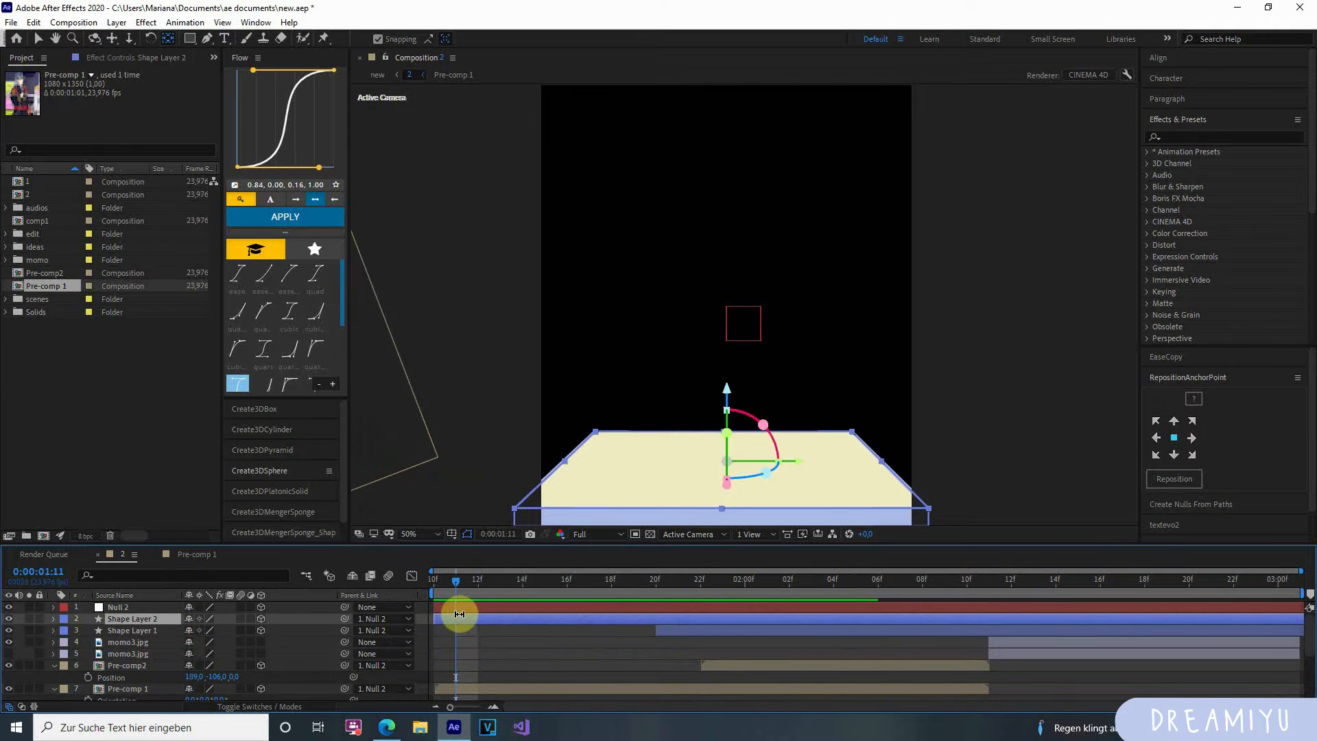
{"action": "scroll", "coordinate": [486, 638], "scroll_direction": "down", "scroll_amount": 2}
{"action": "scroll", "coordinate": [486, 638], "scroll_direction": "up", "scroll_amount": 2}
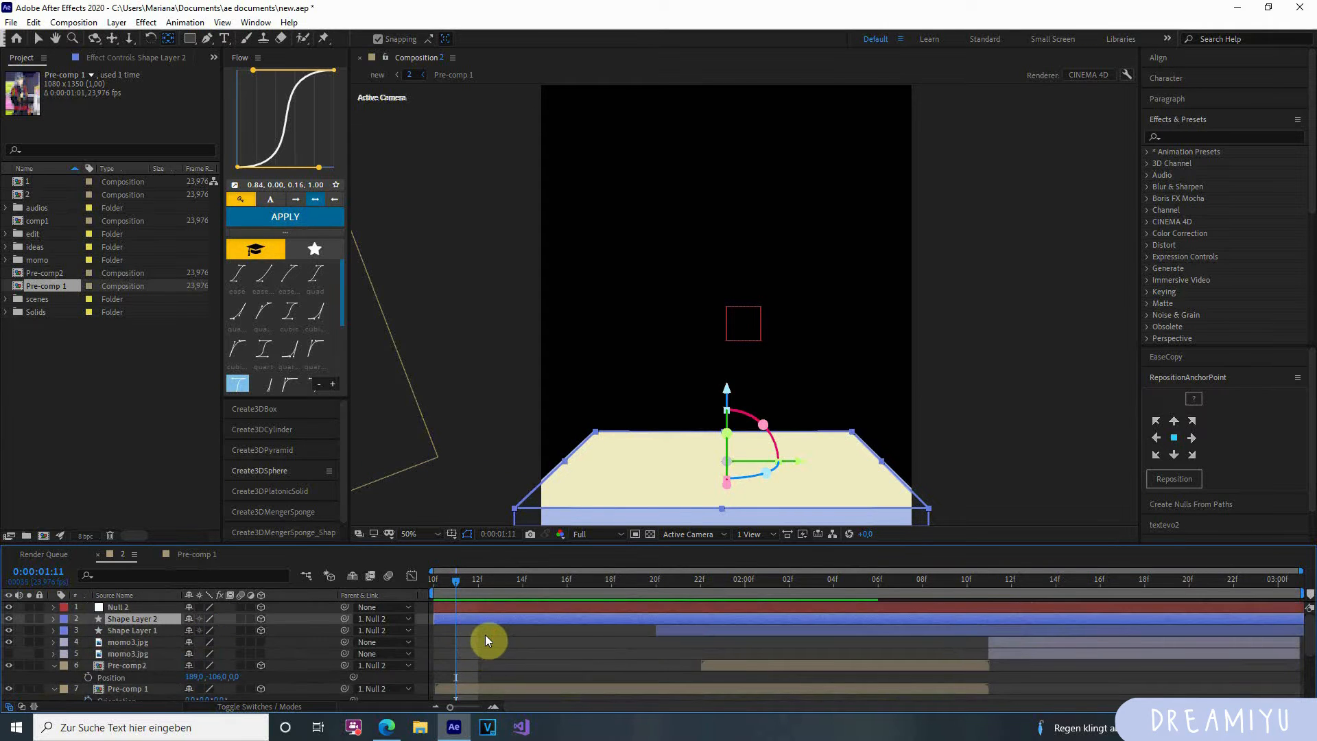
{"action": "key", "text": "p"}
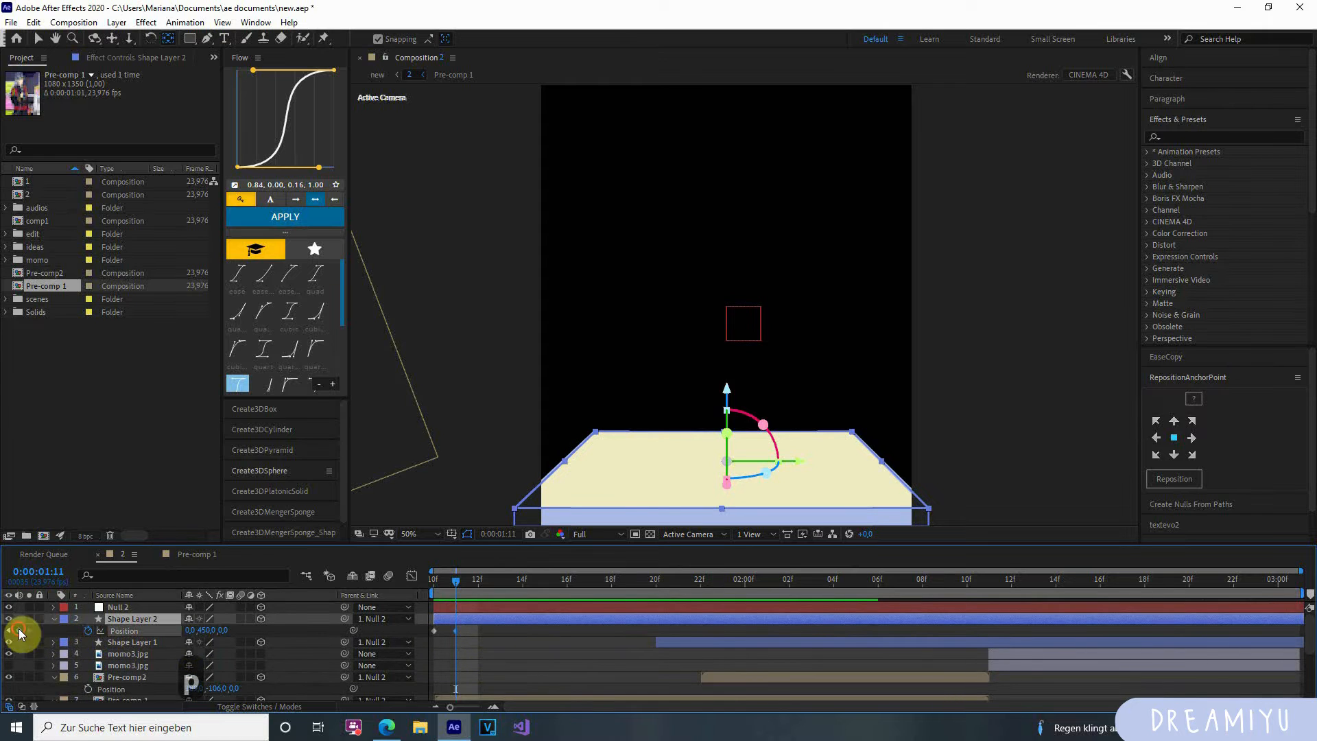
{"action": "left_click_drag", "start_coordinate": [457, 628], "coordinate": [677, 631]}
{"action": "left_click", "coordinate": [444, 632]}
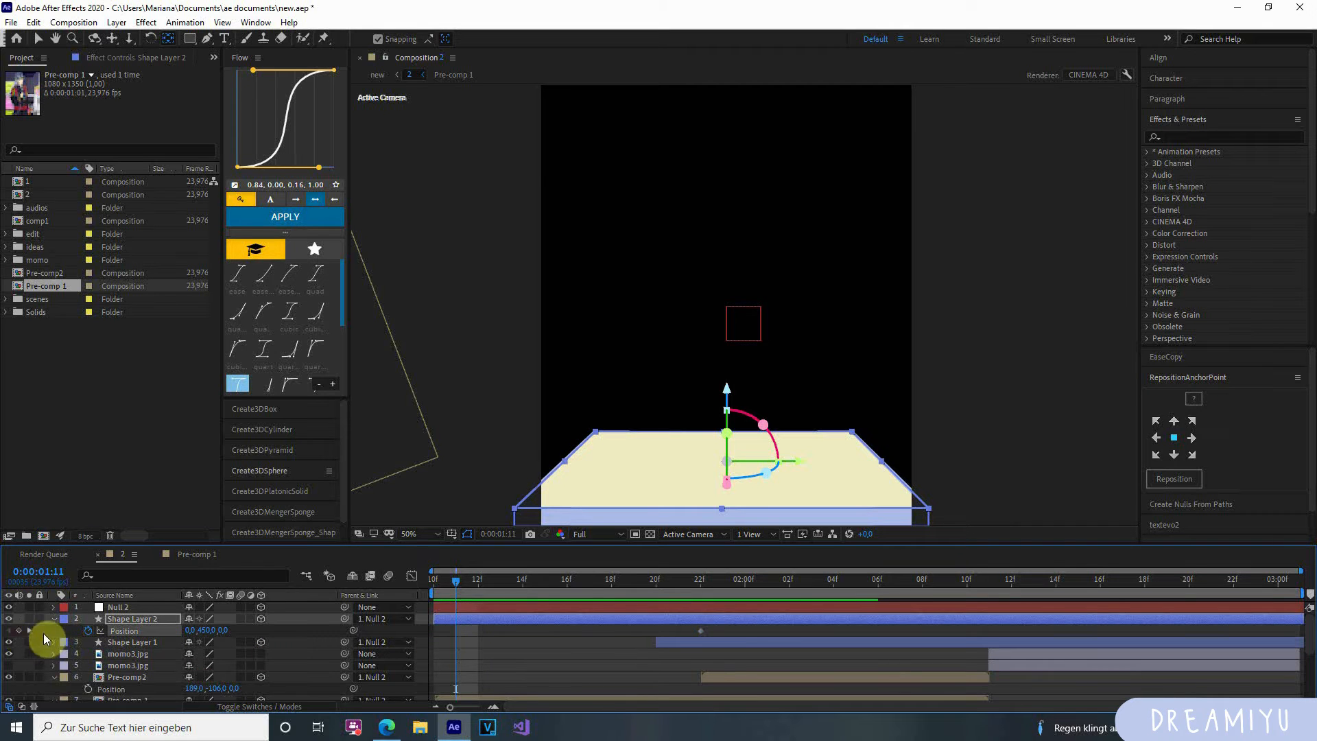
{"action": "left_click_drag", "start_coordinate": [195, 631], "coordinate": [1108, 605]}
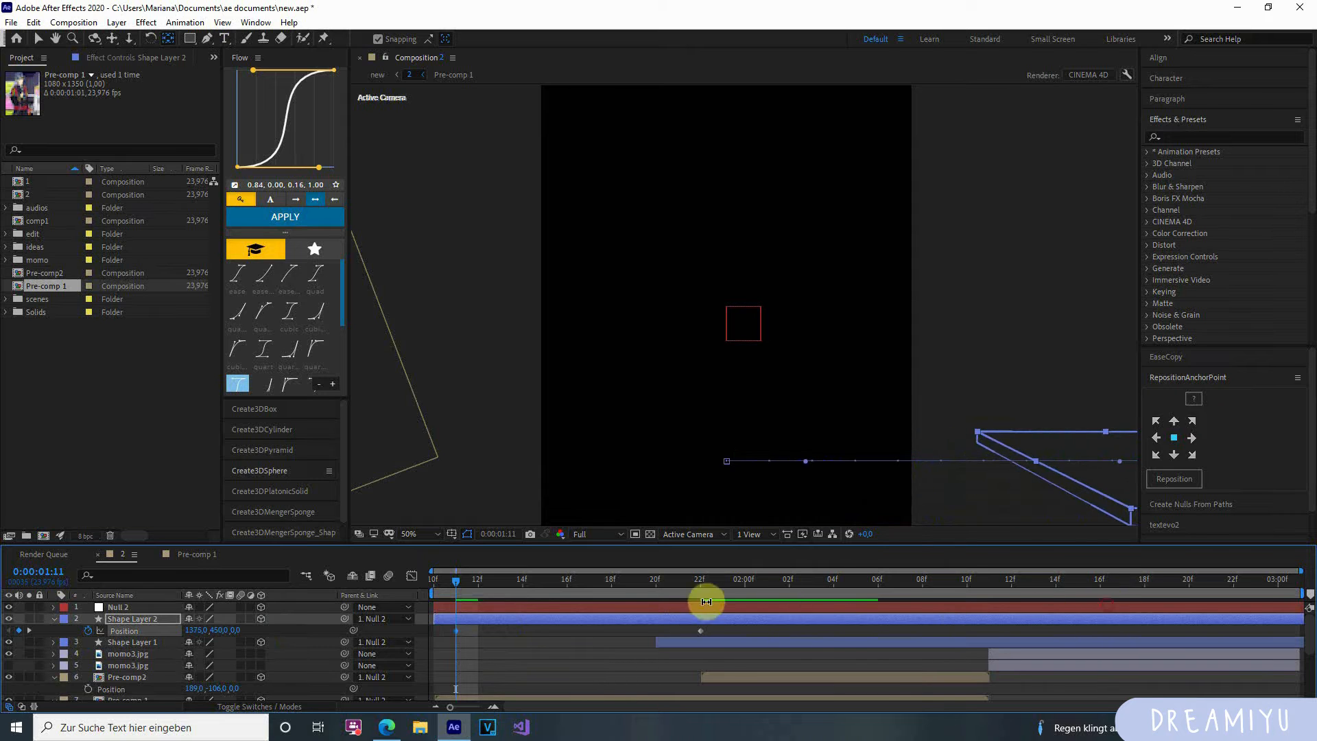
Apply Easy Ease to both Position keyframes of Shape Layer 2.
{"action": "left_click_drag", "start_coordinate": [455, 594], "coordinate": [384, 627]}
{"action": "left_click", "coordinate": [716, 641]}
{"action": "key", "text": "ctrl+z"}
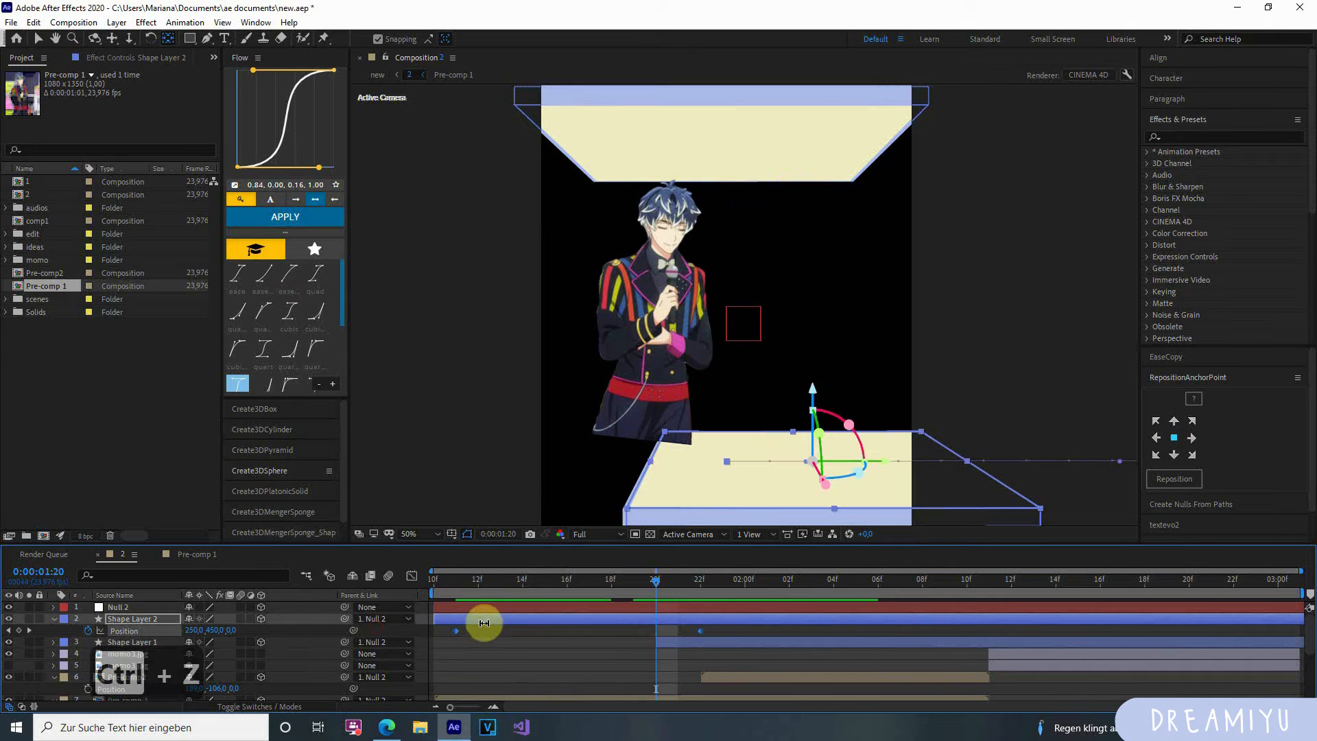
{"action": "key", "text": "F9"}
Play back the composition repeatedly from 0:00:01:10 to check the entrances of the floor shape and Pre-comp 1.
{"action": "left_click_drag", "start_coordinate": [481, 592], "coordinate": [369, 605]}
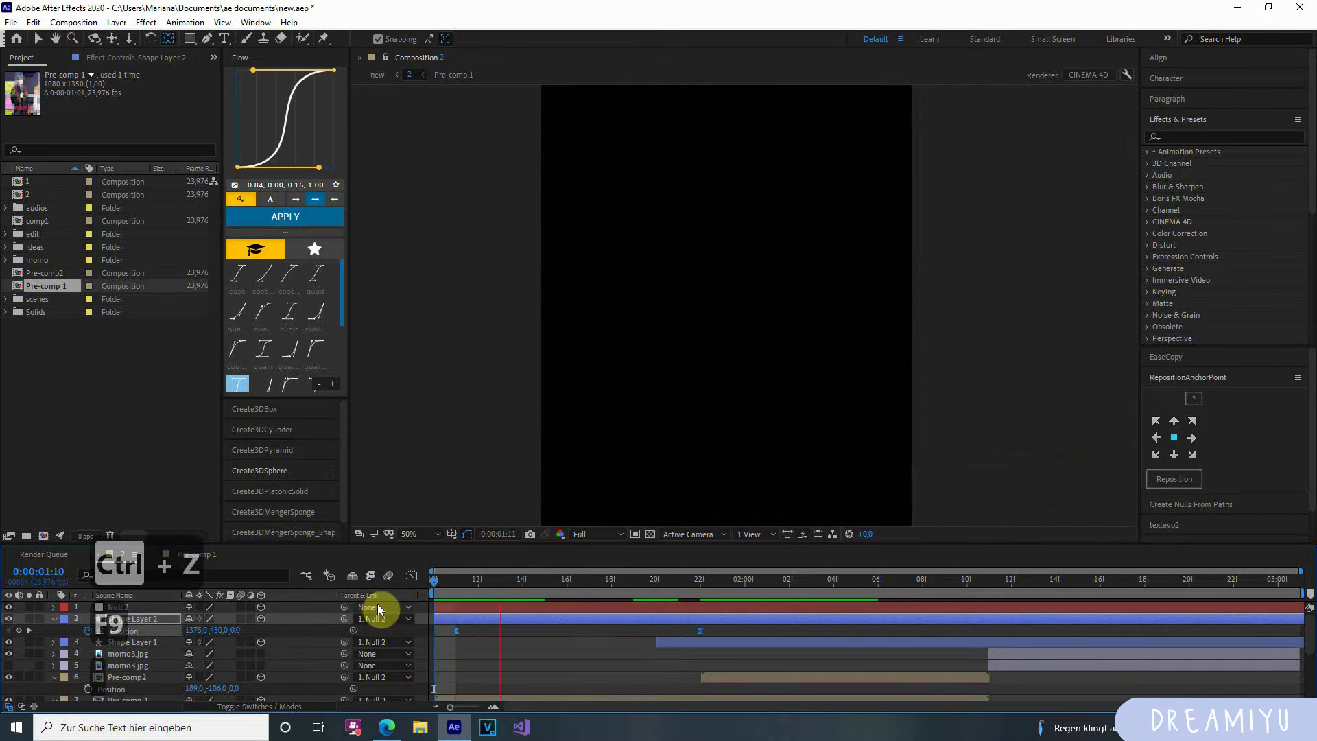
{"action": "left_click_drag", "start_coordinate": [479, 582], "coordinate": [384, 590]}
{"action": "key", "text": "space"}
{"action": "key", "text": "space"}
{"action": "left_click_drag", "start_coordinate": [510, 584], "coordinate": [388, 590]}
{"action": "key", "text": "space"}
{"action": "key", "text": "space"}
{"action": "left_click_drag", "start_coordinate": [534, 594], "coordinate": [402, 596]}
{"action": "key", "text": "space"}
{"action": "key", "text": "space"}
{"action": "key", "text": "space"}
{"action": "key", "text": "space"}
{"action": "left_click_drag", "start_coordinate": [553, 594], "coordinate": [520, 632]}
Go to 0:00:01:22, collapse the properties of Shape Layer 2 and show the Position of Shape Layer 1.
{"action": "left_click_drag", "start_coordinate": [728, 623], "coordinate": [685, 642]}
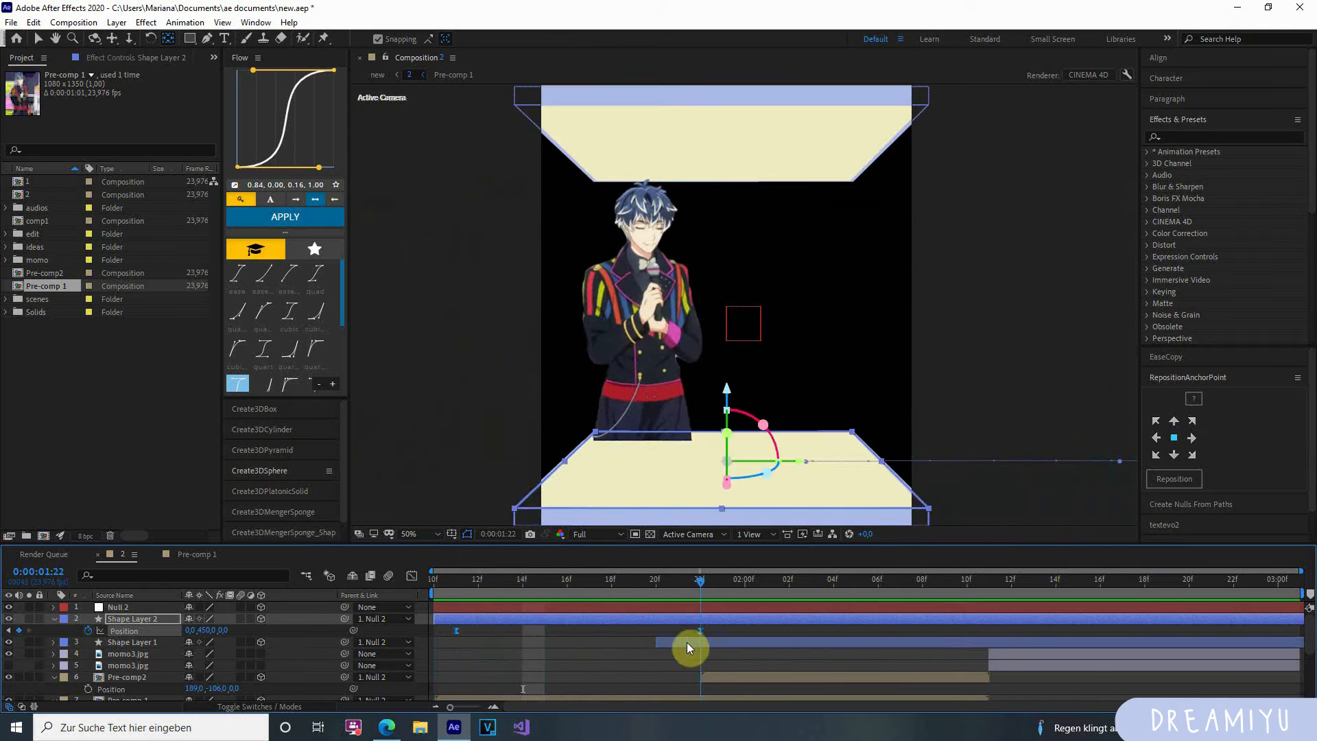
{"action": "left_click", "coordinate": [712, 645]}
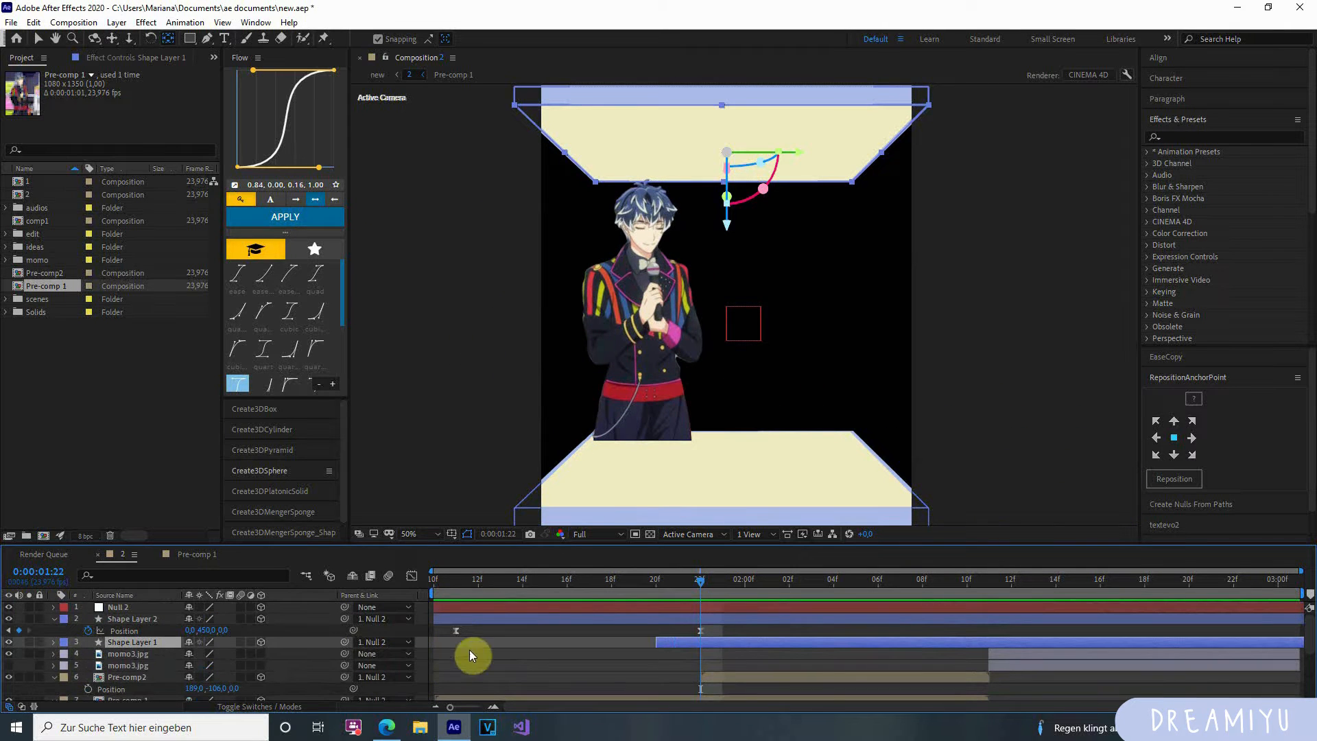
{"action": "key", "text": "r"}
{"action": "left_click", "coordinate": [132, 616]}
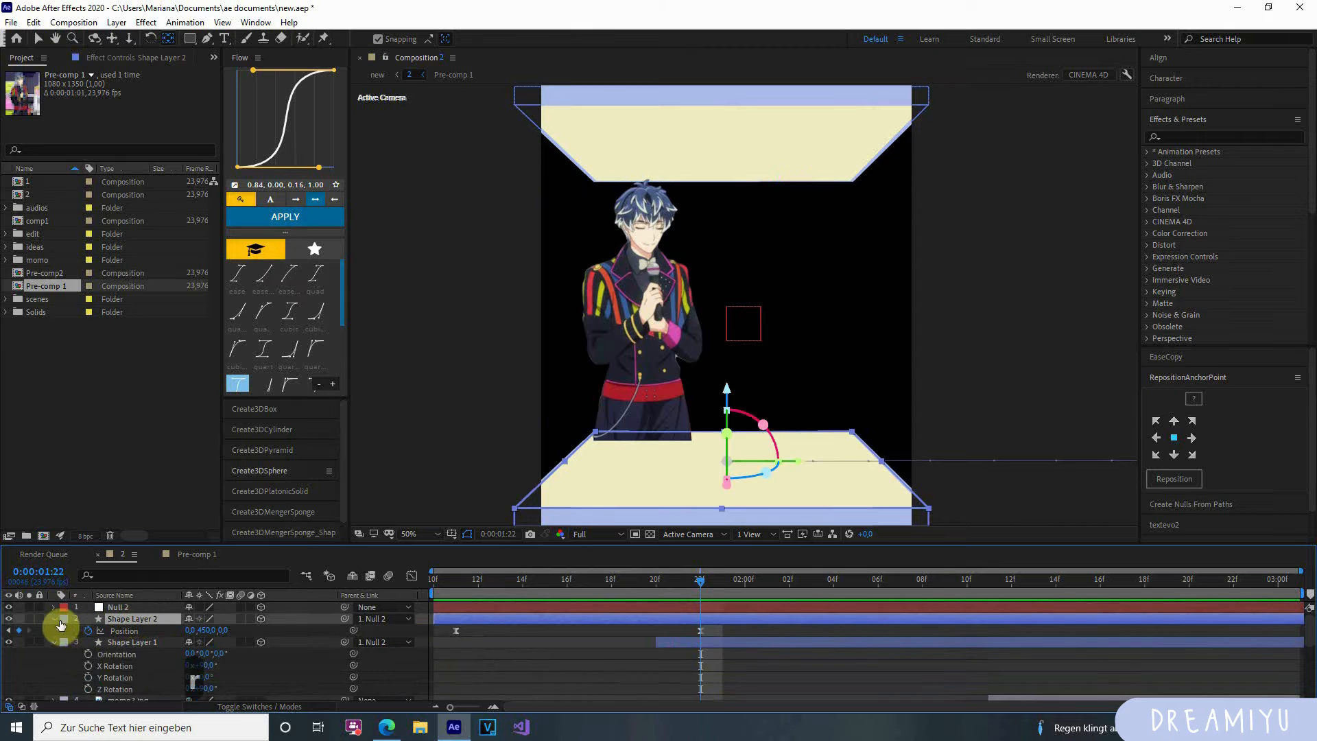
{"action": "left_click", "coordinate": [58, 619]}
{"action": "left_click", "coordinate": [124, 631]}
{"action": "key", "text": "p"}
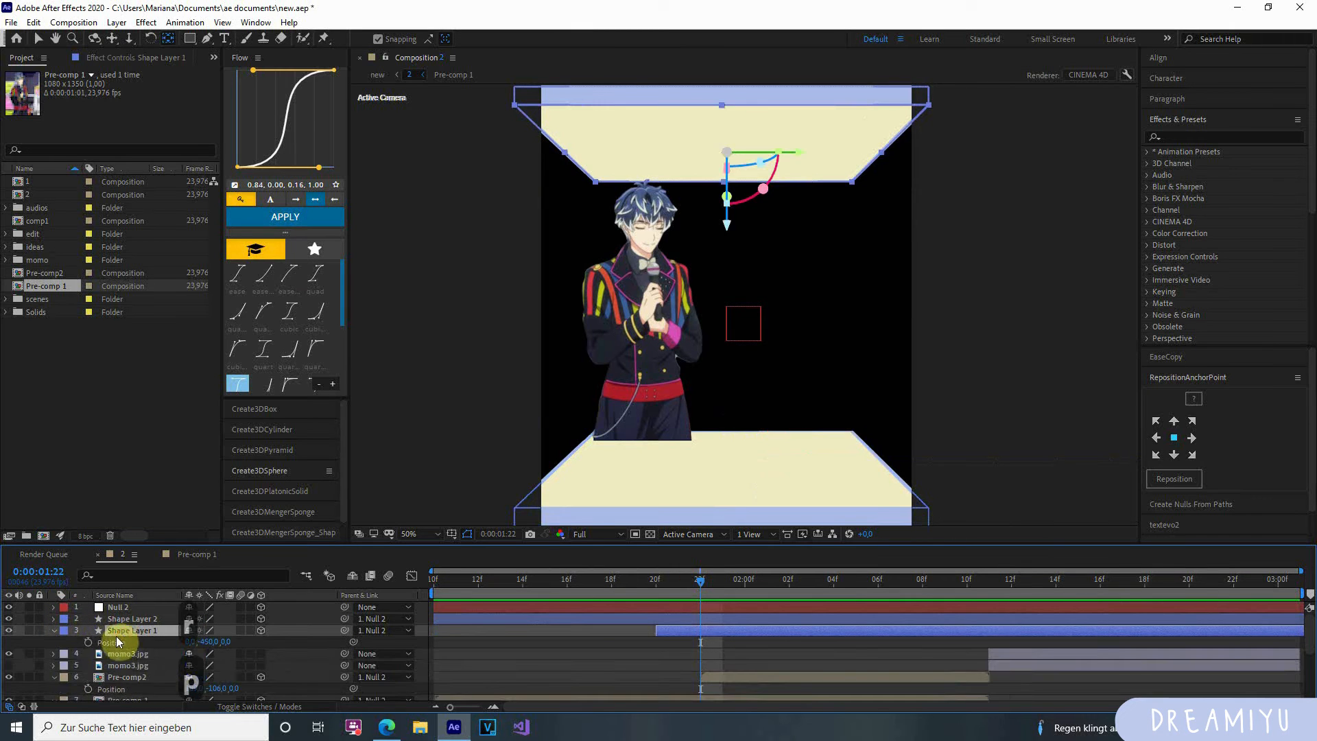
Animate the Position of Shape Layer 1 from X -1179 at 0:00:01:20 to its resting place at 0:00:02:06.
{"action": "left_click", "coordinate": [87, 642]}
{"action": "left_click_drag", "start_coordinate": [696, 582], "coordinate": [701, 621]}
{"action": "left_click_drag", "start_coordinate": [200, 651], "coordinate": [12, 631]}
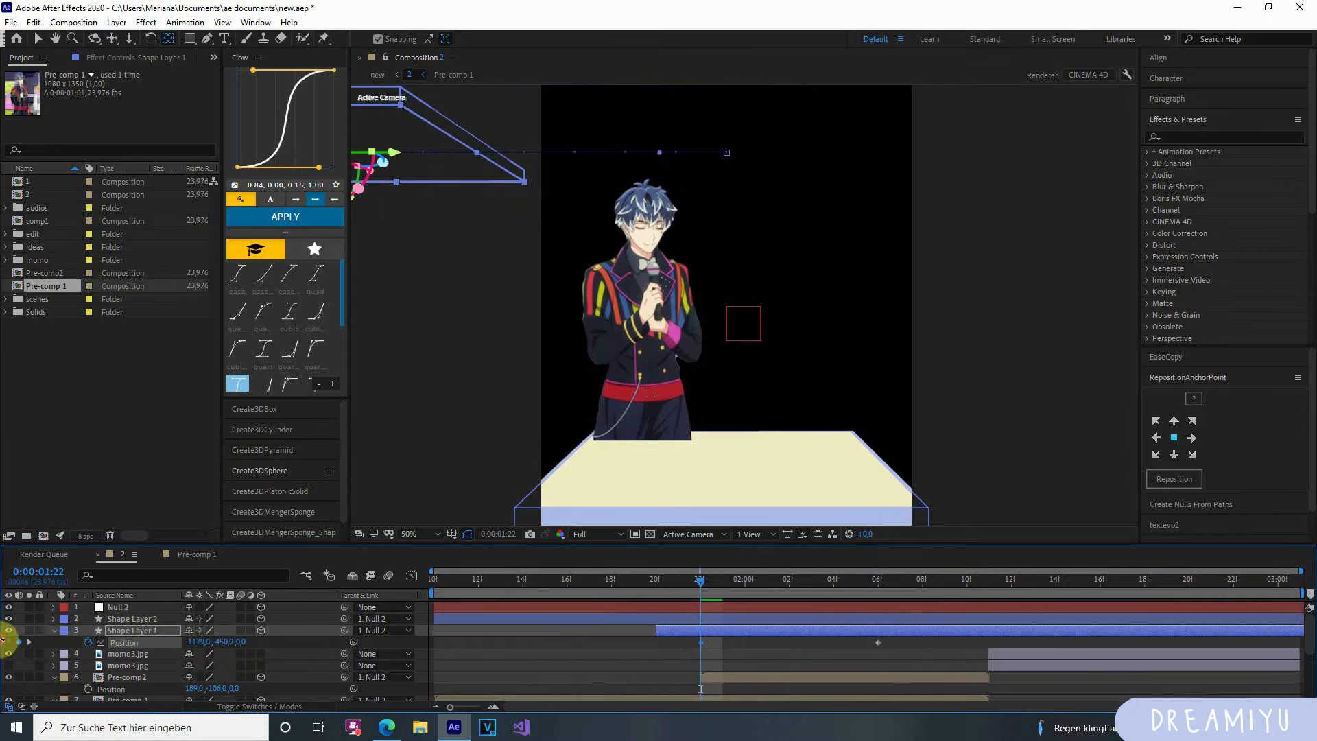
{"action": "left_click_drag", "start_coordinate": [702, 640], "coordinate": [904, 642]}
{"action": "left_click", "coordinate": [640, 644]}
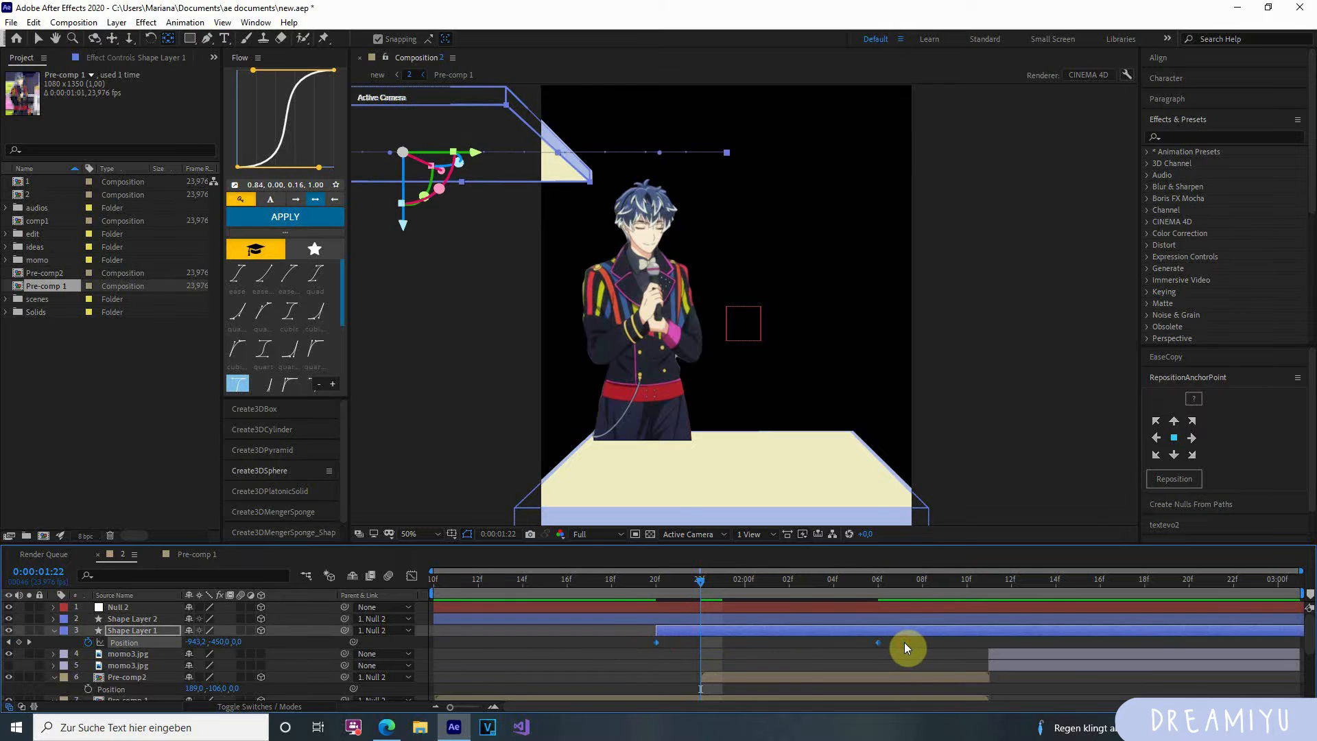
Apply Easy Ease to the Position keyframes of Shape Layer 1 and play back the composition from 0:00:01:10.
{"action": "key", "text": "F9"}
{"action": "left_click_drag", "start_coordinate": [705, 580], "coordinate": [334, 595]}
{"action": "key", "text": "space"}
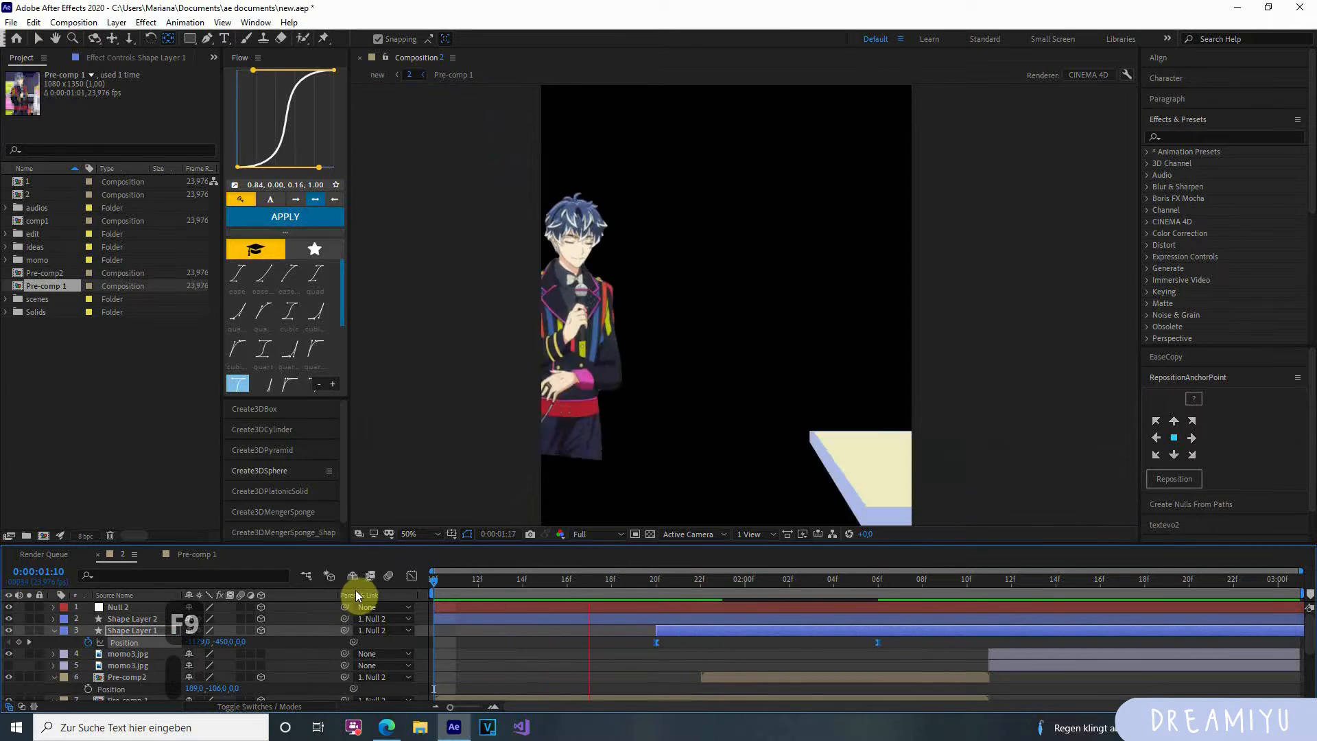
Go to 0:00:02:00 and move the anchor point of Pre-comp2 to the middle of its bottom edge.
{"action": "left_click", "coordinate": [702, 581]}
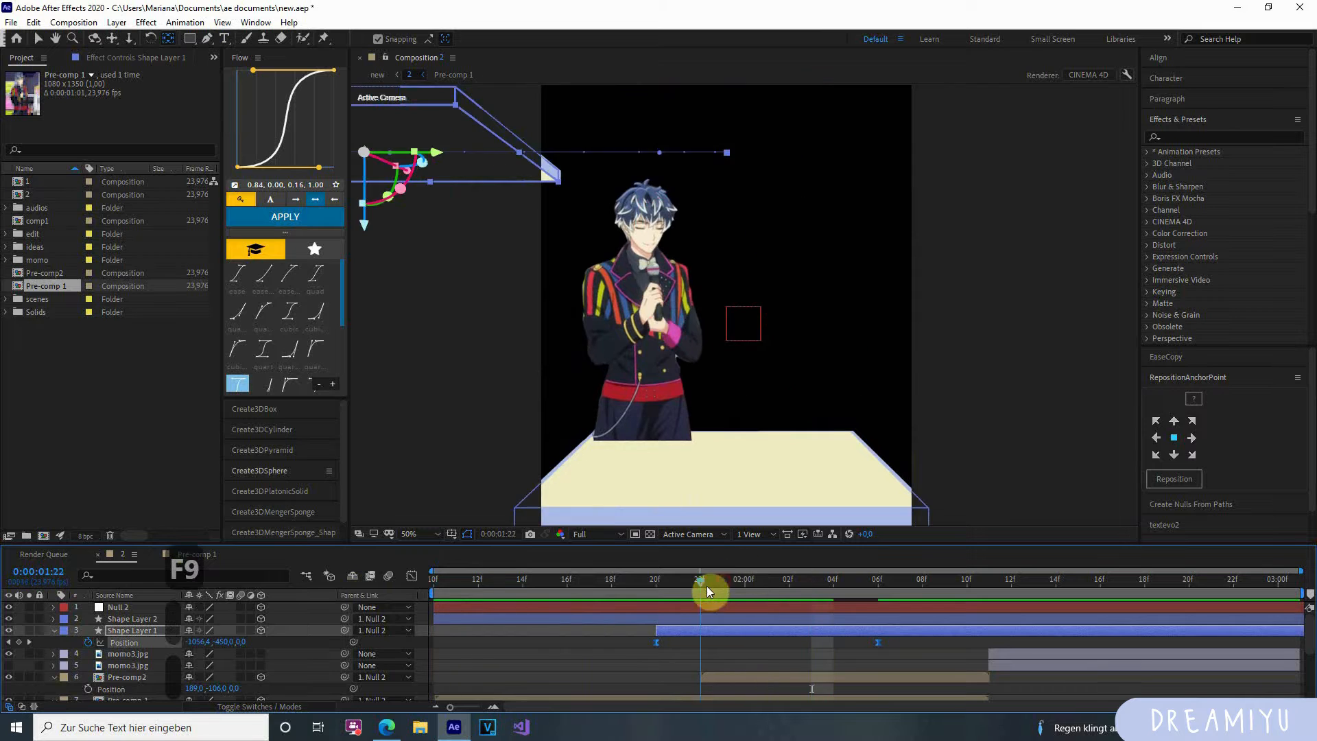
{"action": "left_click", "coordinate": [734, 677]}
{"action": "left_click", "coordinate": [744, 581]}
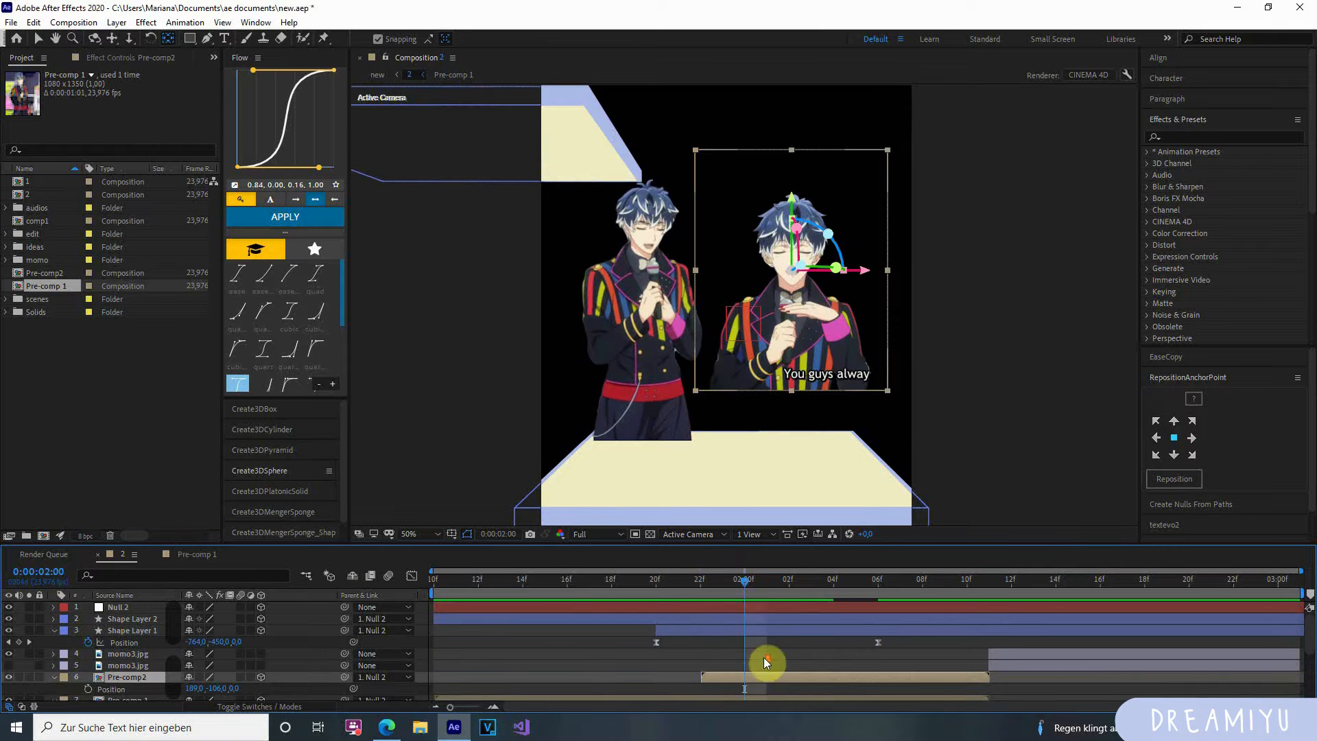
{"action": "scroll", "coordinate": [763, 658], "scroll_direction": "down", "scroll_amount": 1}
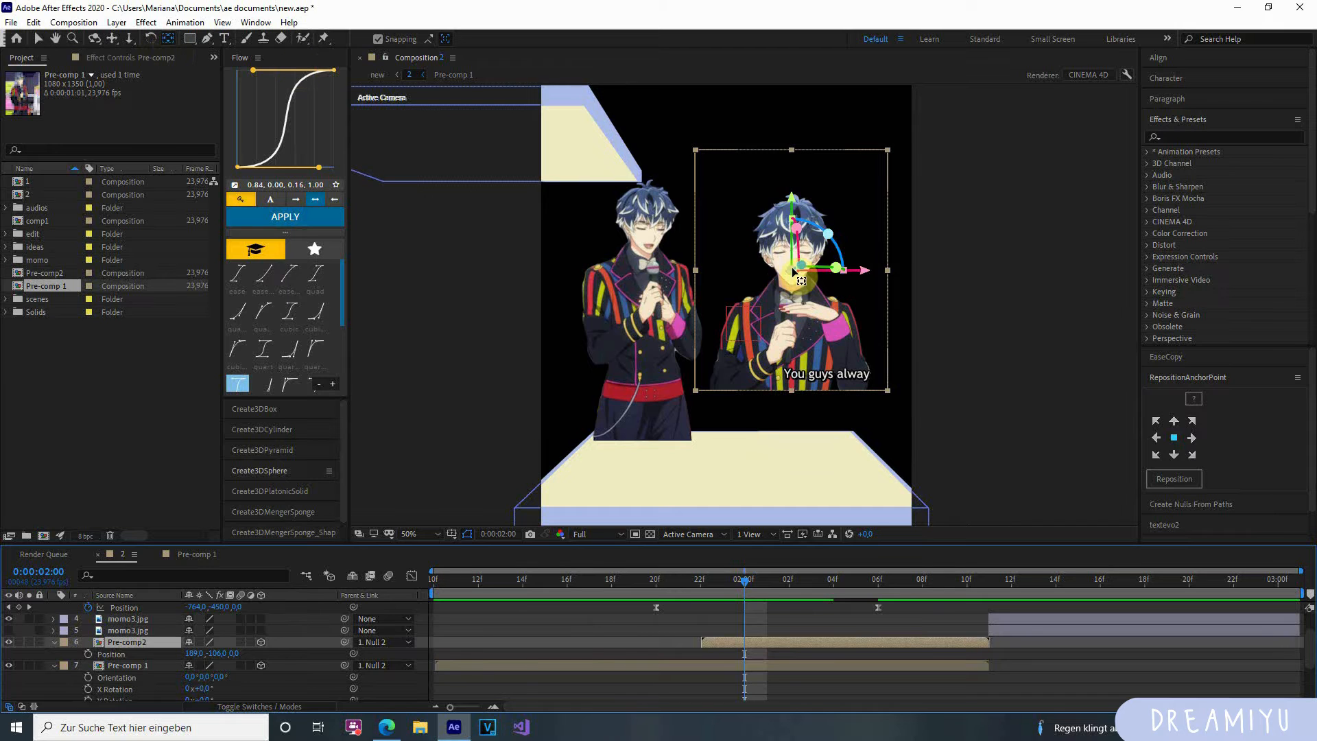
{"action": "left_click_drag", "start_coordinate": [792, 273], "coordinate": [790, 392]}
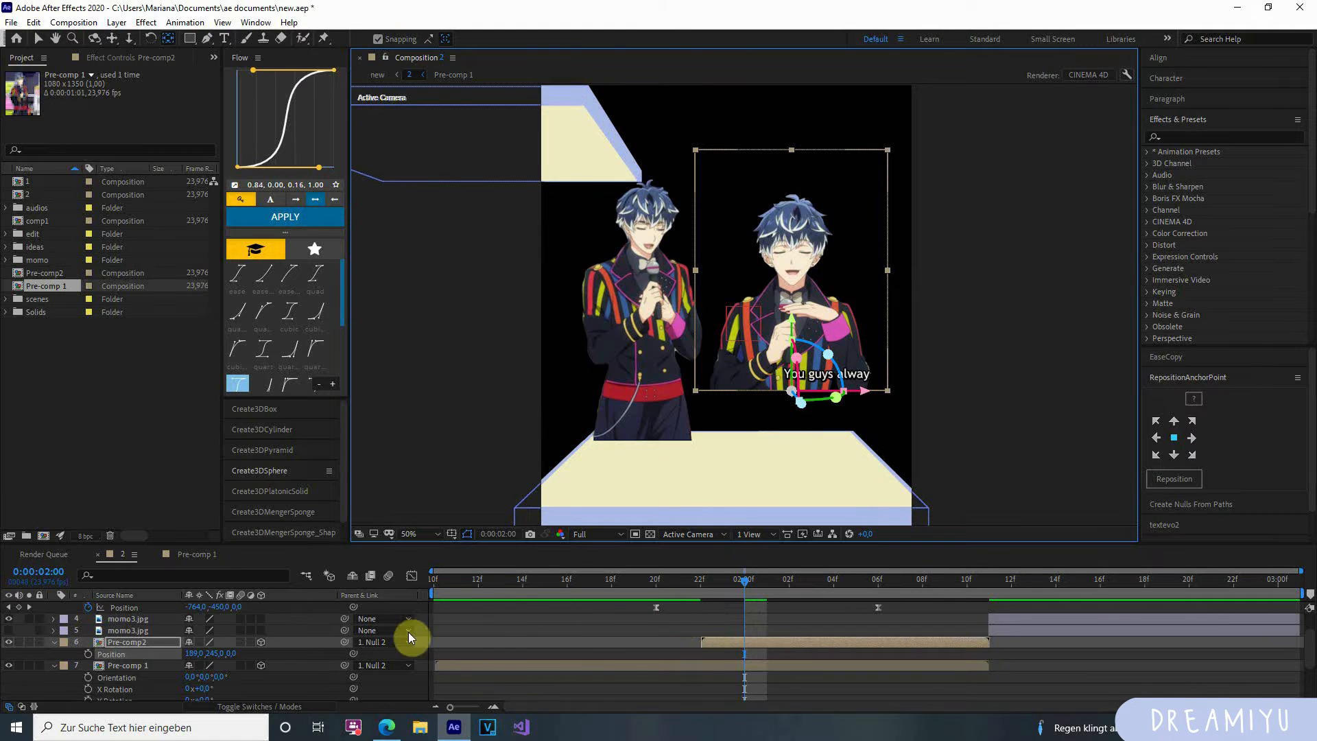
Animate the Position of Pre-comp2 from 953, 517 at 0:00:01:22 to its resting place at 0:00:02:06.
{"action": "left_click", "coordinate": [88, 654]}
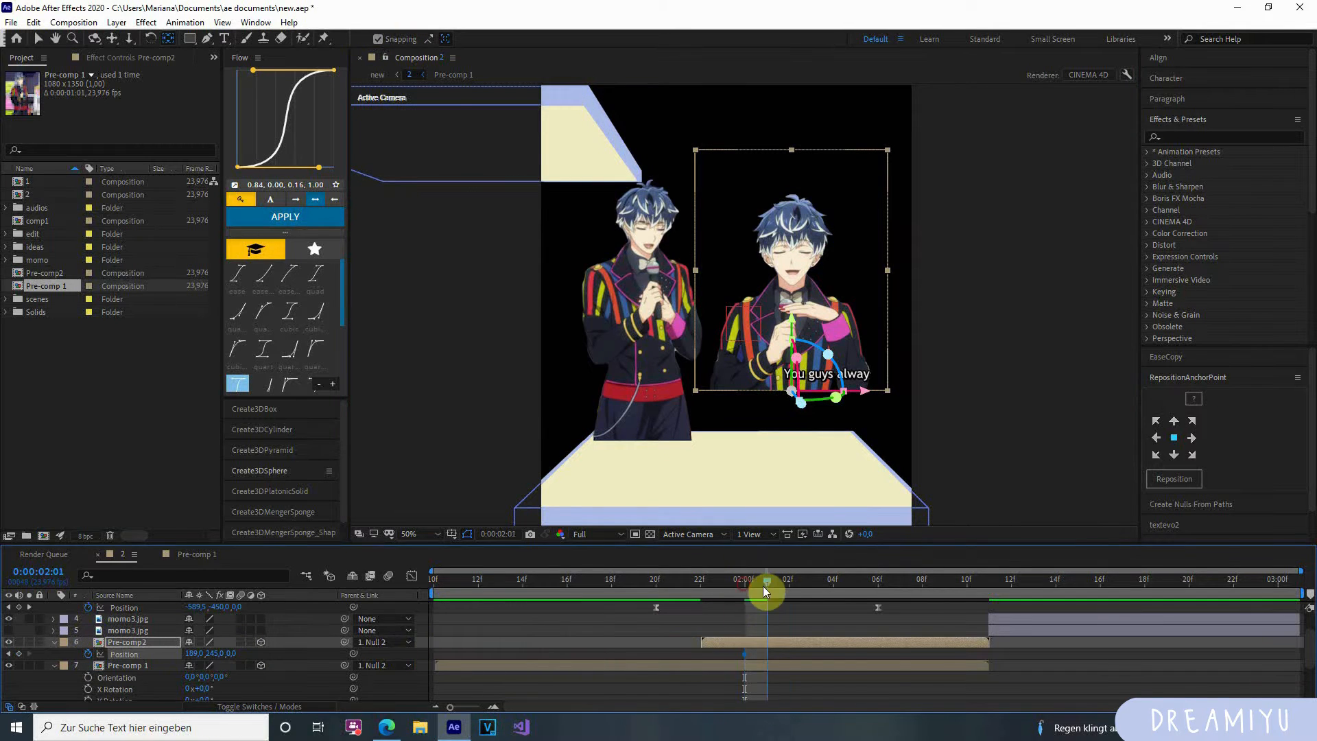
{"action": "key", "text": "k"}
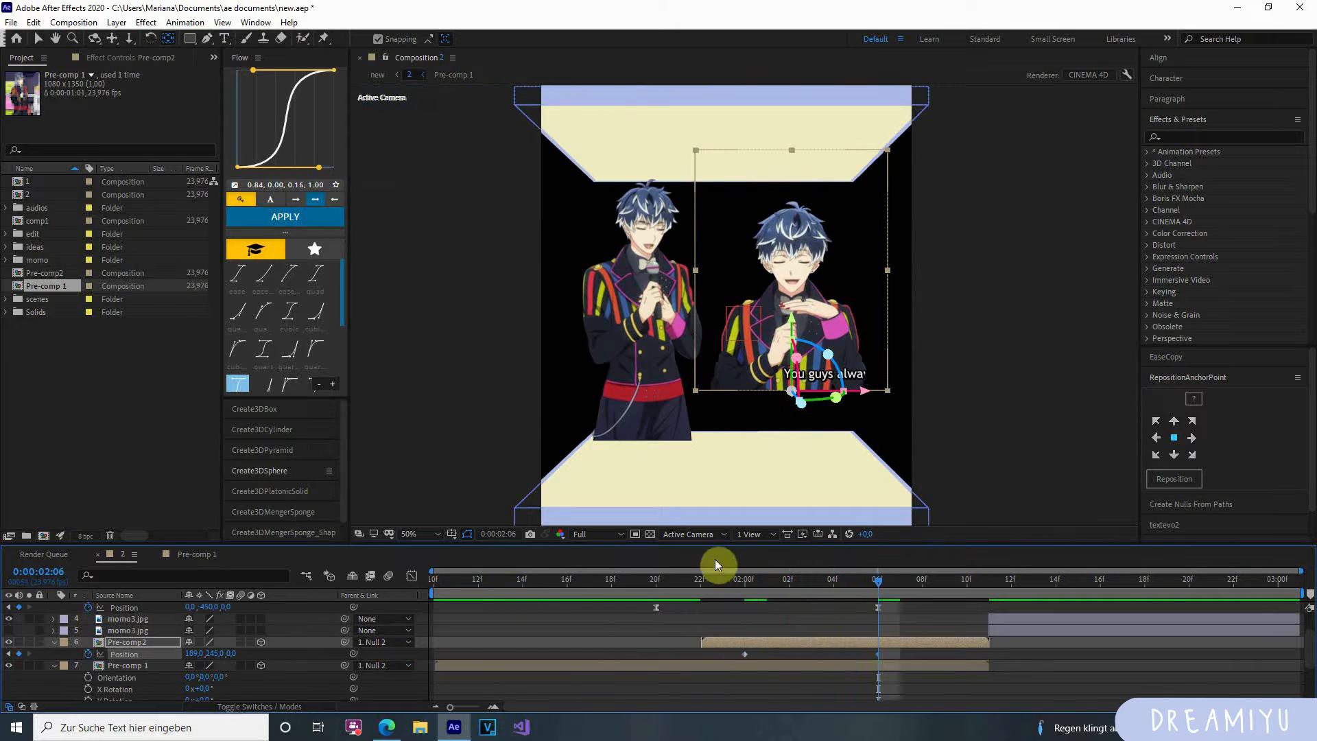
{"action": "left_click_drag", "start_coordinate": [199, 656], "coordinate": [709, 641]}
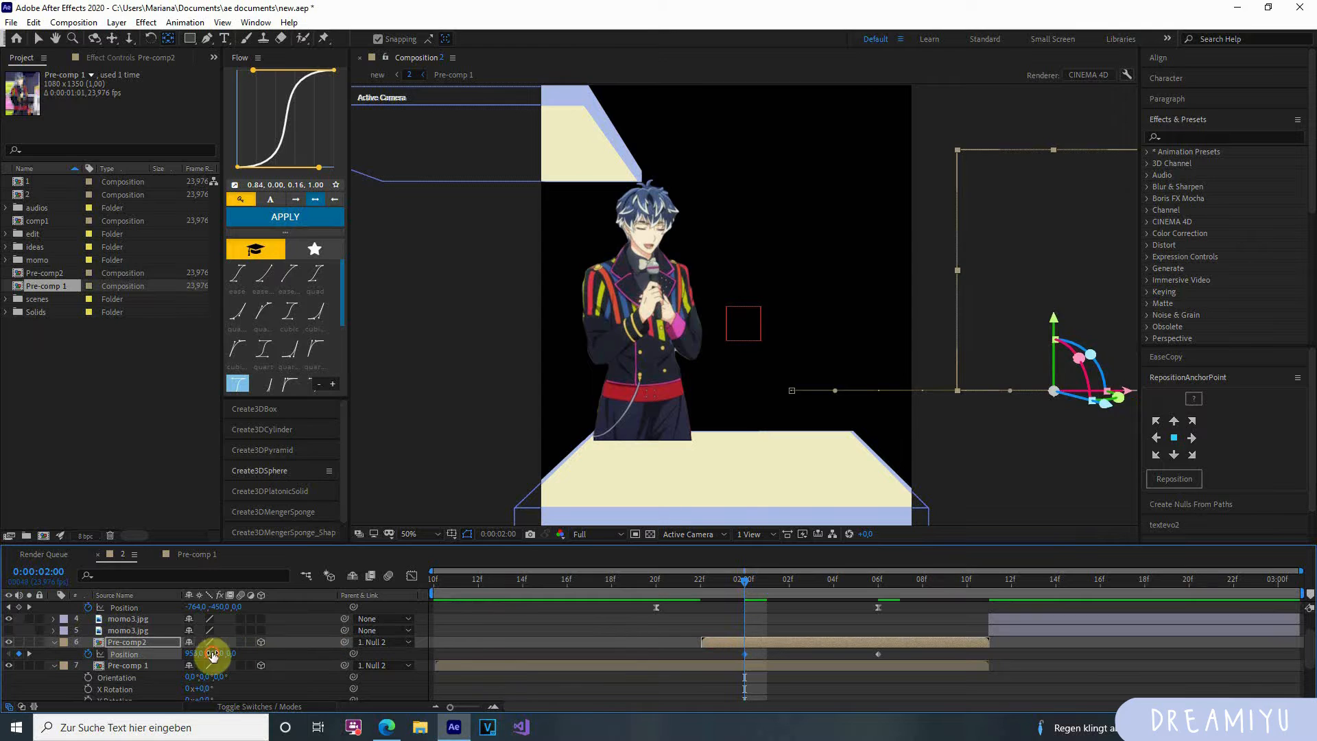
{"action": "left_click_drag", "start_coordinate": [212, 652], "coordinate": [394, 658]}
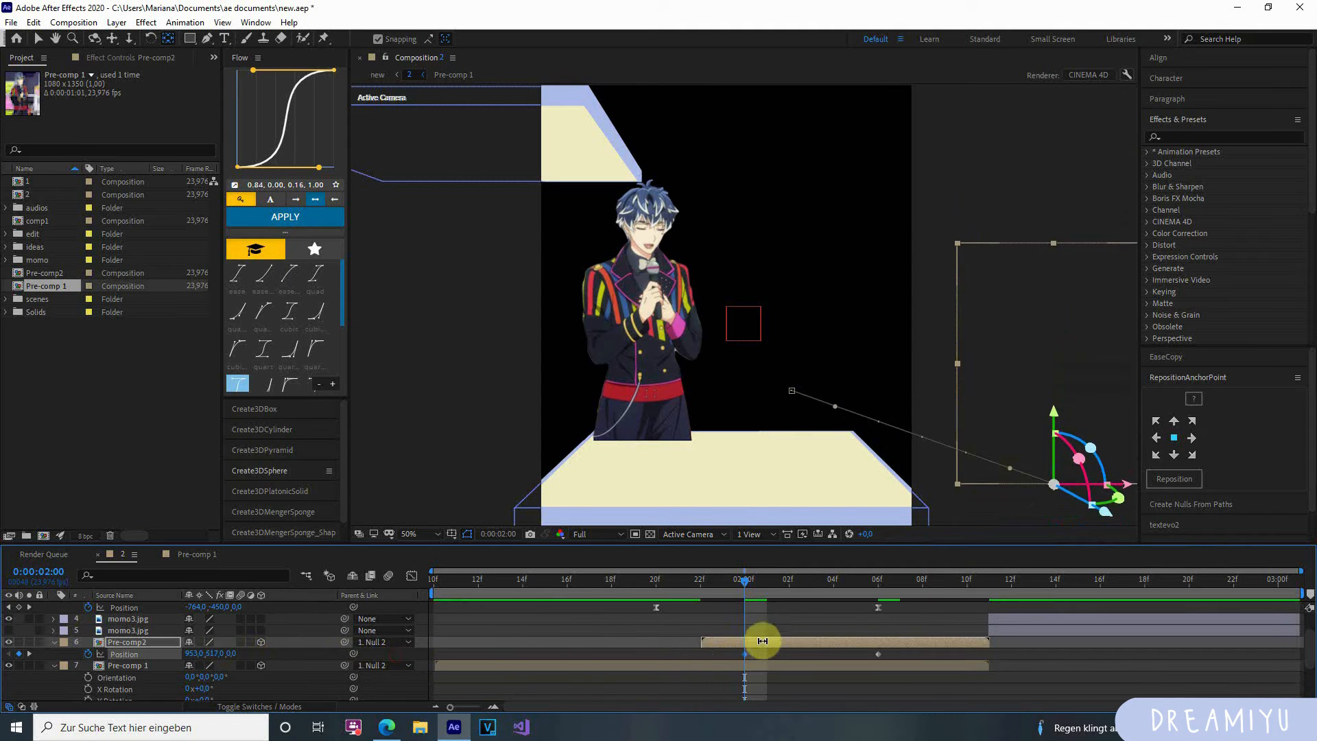
{"action": "left_click_drag", "start_coordinate": [761, 641], "coordinate": [697, 657]}
Animate the Z Rotation of Pre-comp2 from 40° at 0:00:01:22 to 0° at 0:00:02:09.
{"action": "key", "text": "r"}
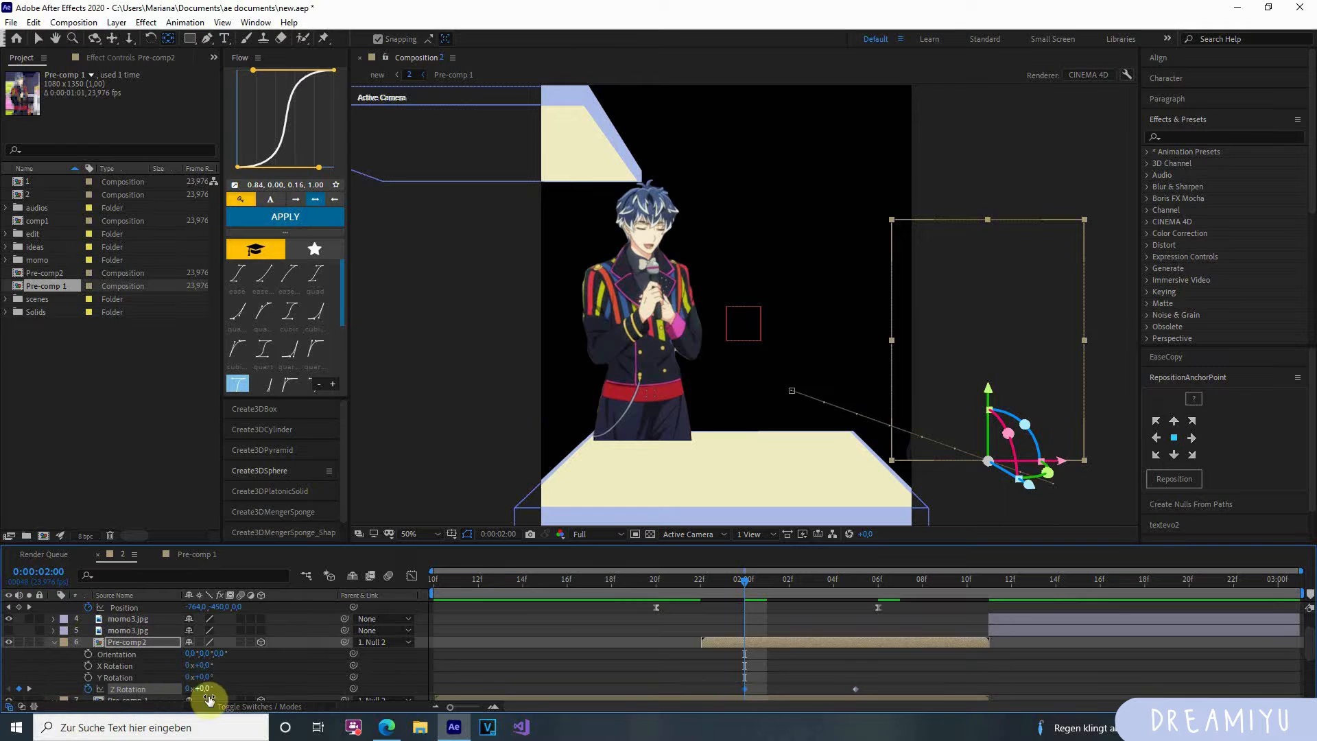
{"action": "left_click_drag", "start_coordinate": [202, 688], "coordinate": [223, 691]}
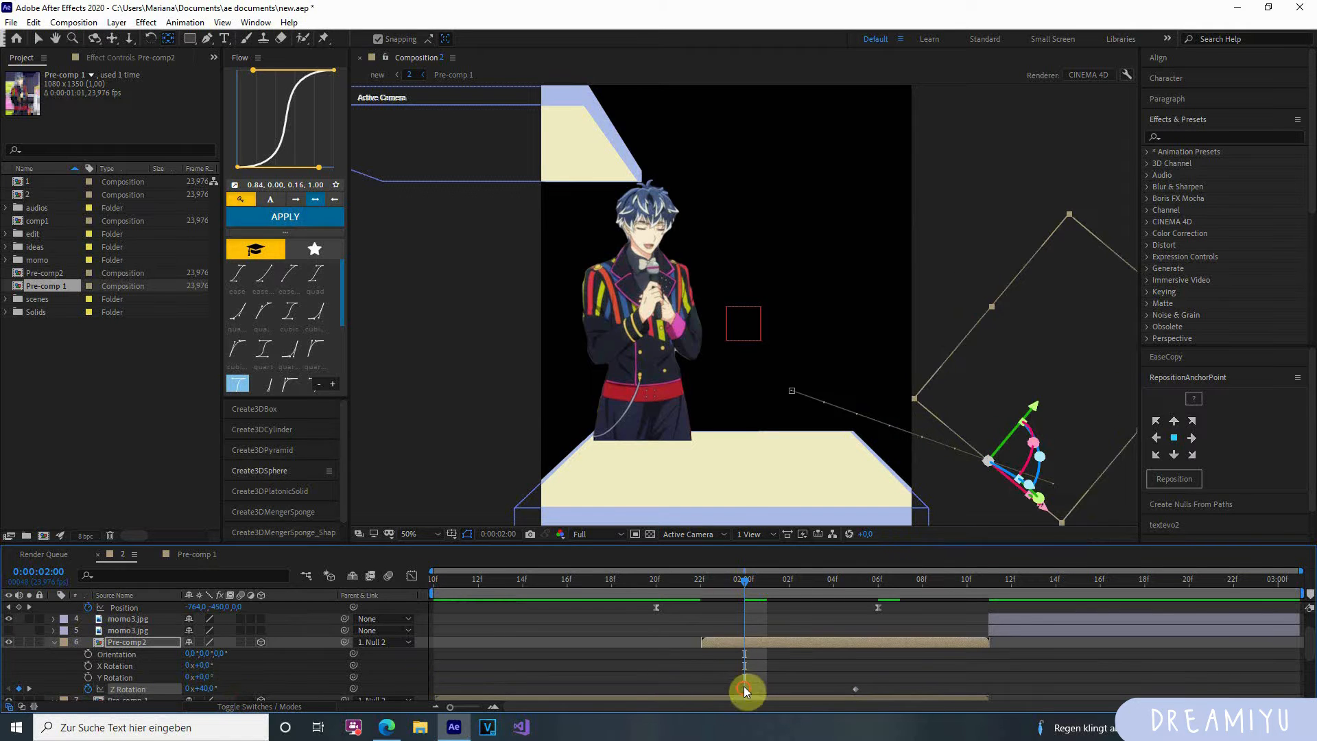
{"action": "left_click_drag", "start_coordinate": [744, 688], "coordinate": [701, 688]}
{"action": "left_click_drag", "start_coordinate": [746, 583], "coordinate": [834, 585]}
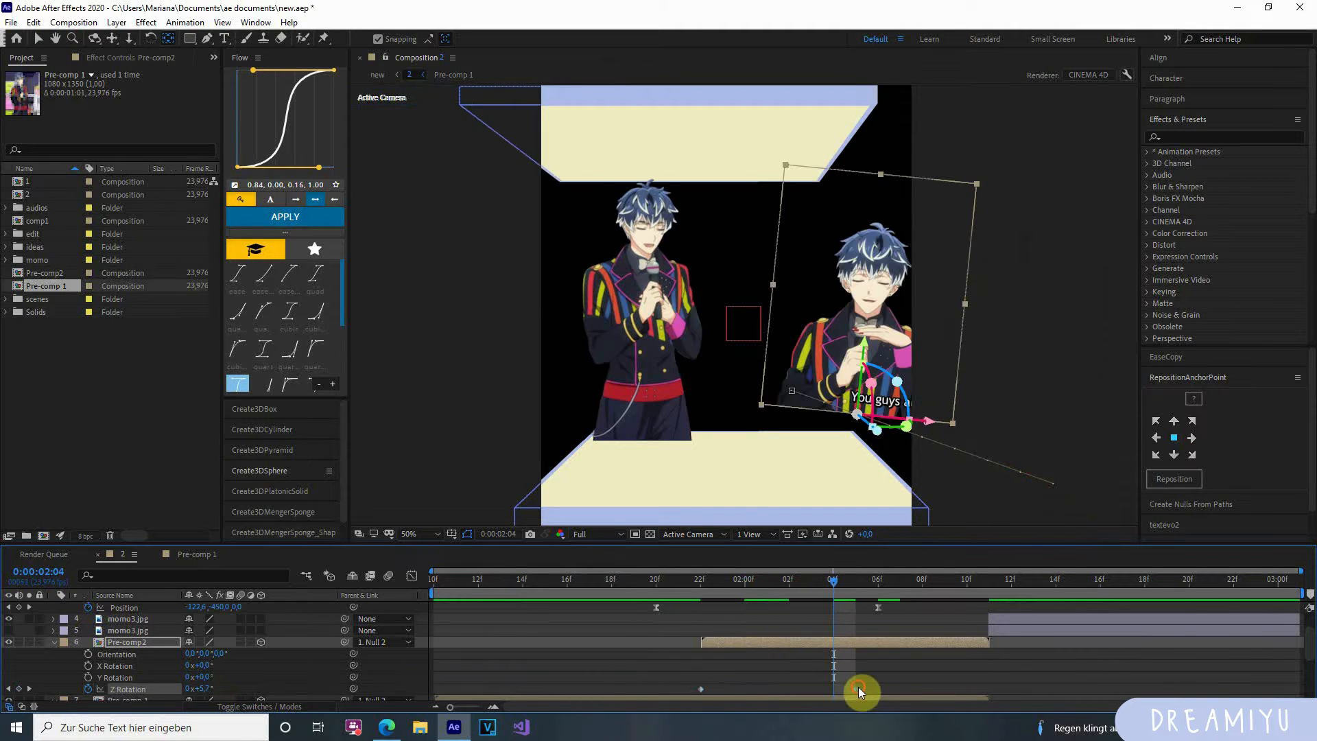
{"action": "left_click_drag", "start_coordinate": [855, 688], "coordinate": [944, 689]}
Add a Z Rotation keyframe of about -16.5° to Pre-comp2 at 0:00:02:05 and apply Easy Ease to all its rotation keyframes.
{"action": "left_click", "coordinate": [855, 580]}
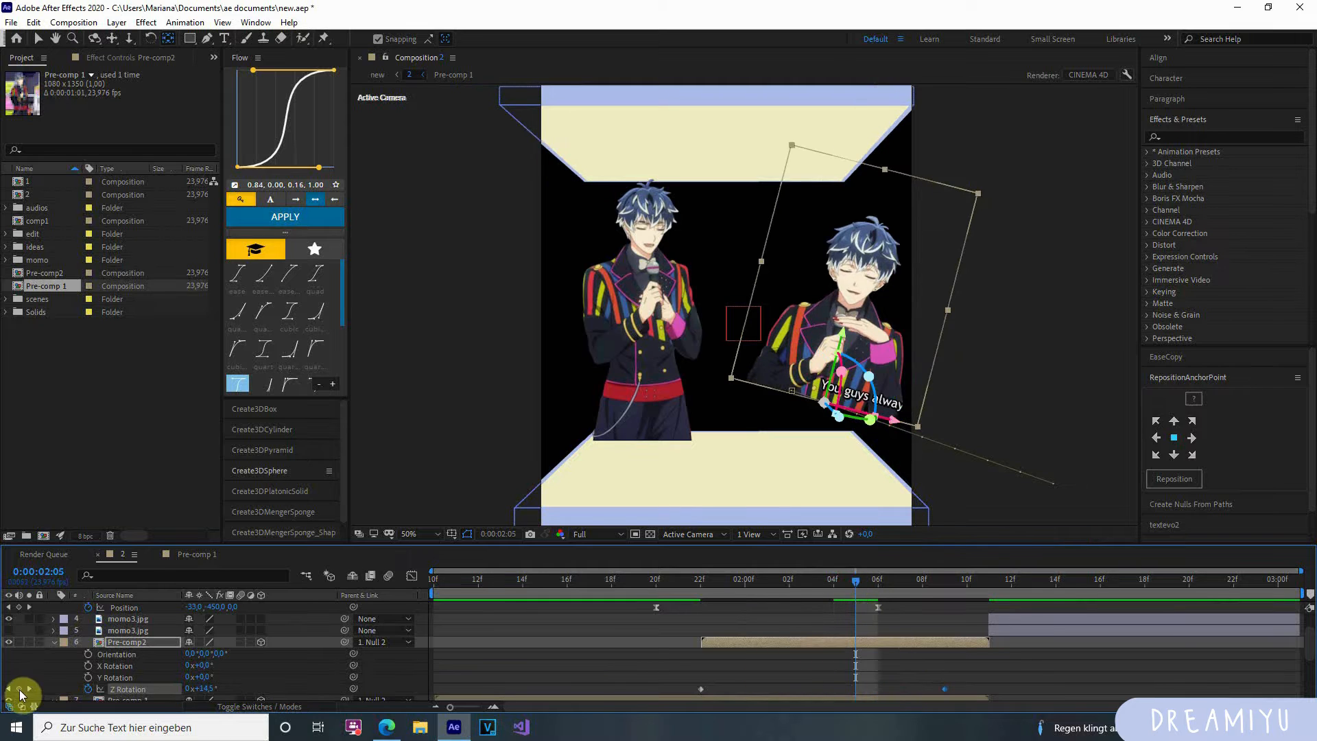
{"action": "left_click_drag", "start_coordinate": [205, 692], "coordinate": [186, 694]}
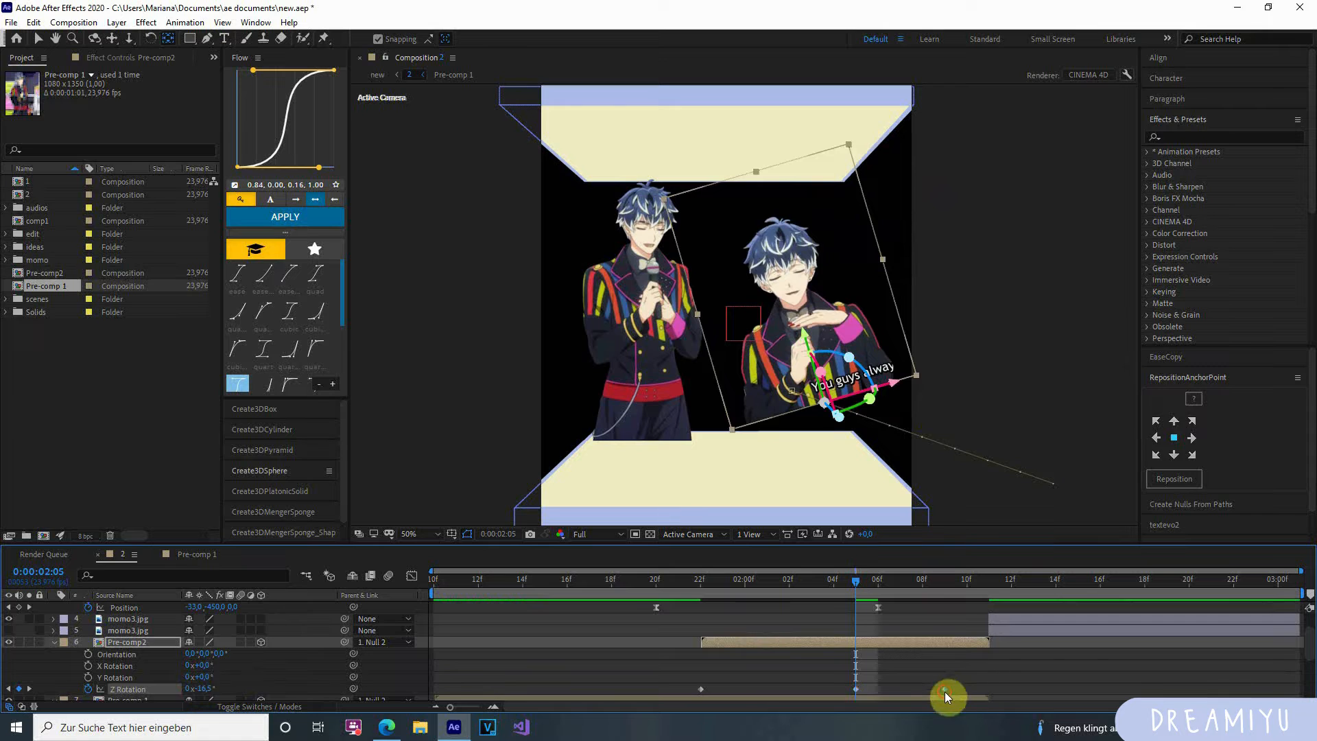
{"action": "left_click_drag", "start_coordinate": [996, 691], "coordinate": [583, 698]}
{"action": "key", "text": "F9"}
Play back the composition repeatedly from 0:00:01:10 to check the entrance and swing of Pre-comp2.
{"action": "left_click_drag", "start_coordinate": [745, 584], "coordinate": [431, 591]}
{"action": "left_click", "coordinate": [672, 659]}
{"action": "key", "text": "space"}
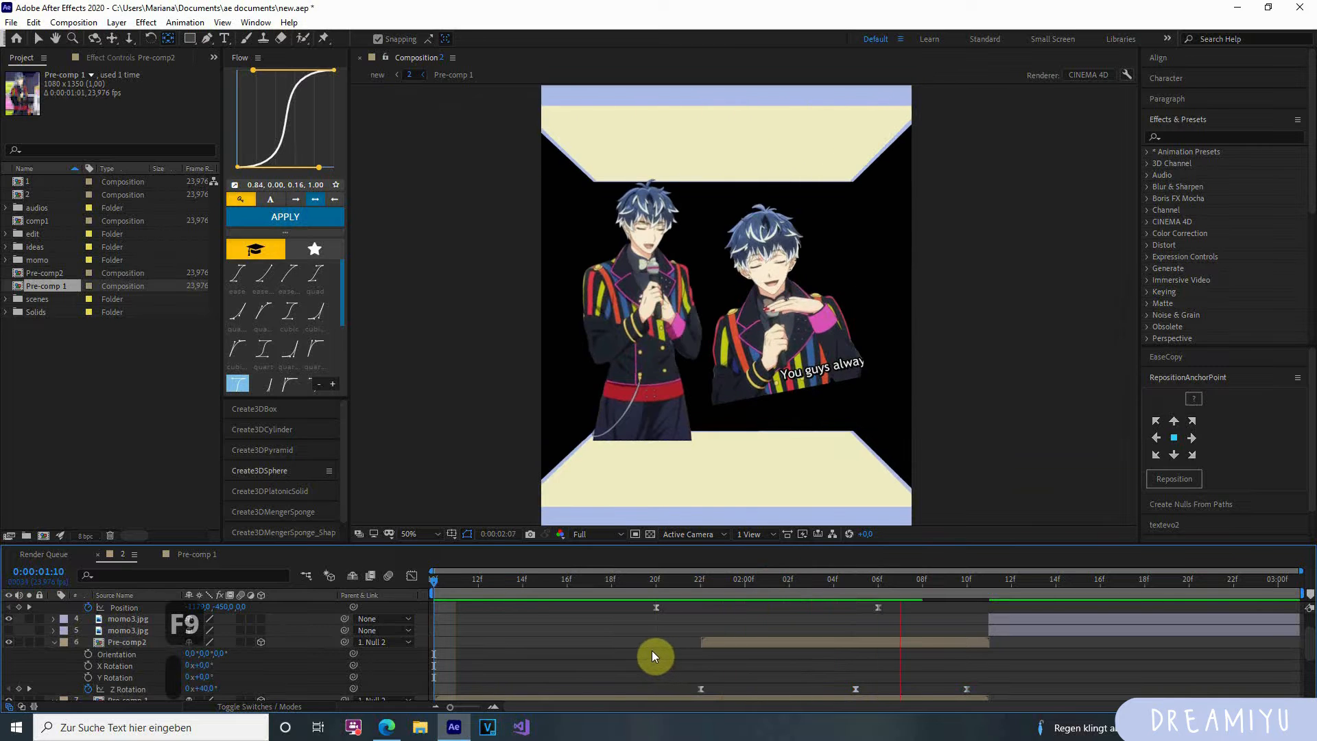
{"action": "key", "text": "space"}
{"action": "left_click_drag", "start_coordinate": [696, 585], "coordinate": [384, 598]}
{"action": "key", "text": "space"}
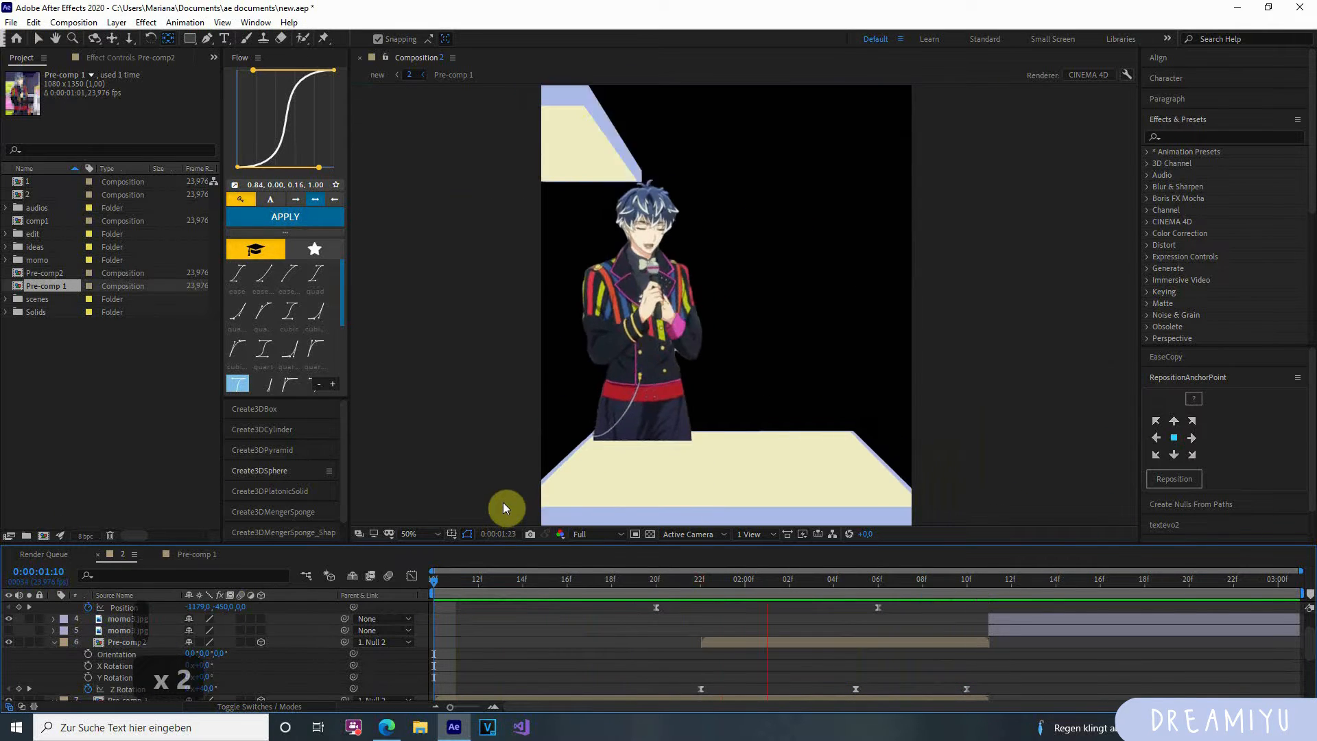
{"action": "key", "text": "space"}
{"action": "key", "text": "space"}
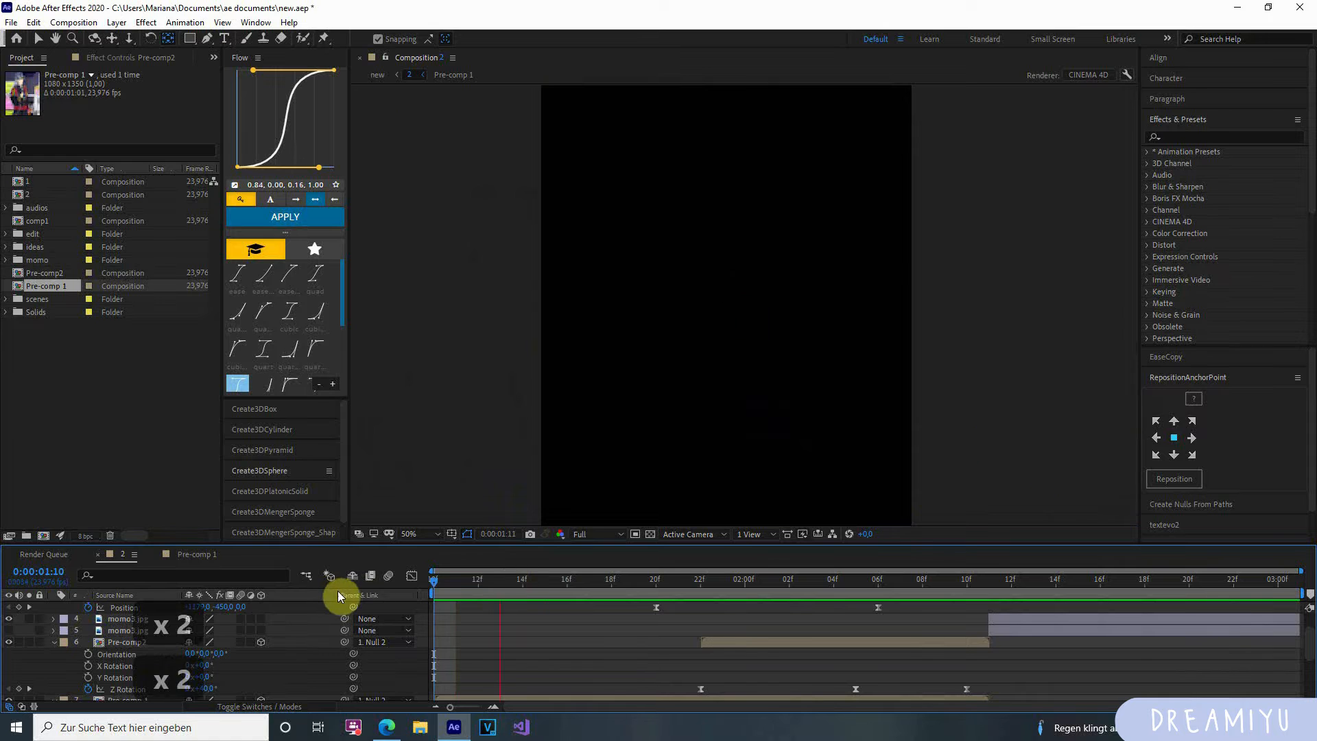
{"action": "key", "text": "space"}
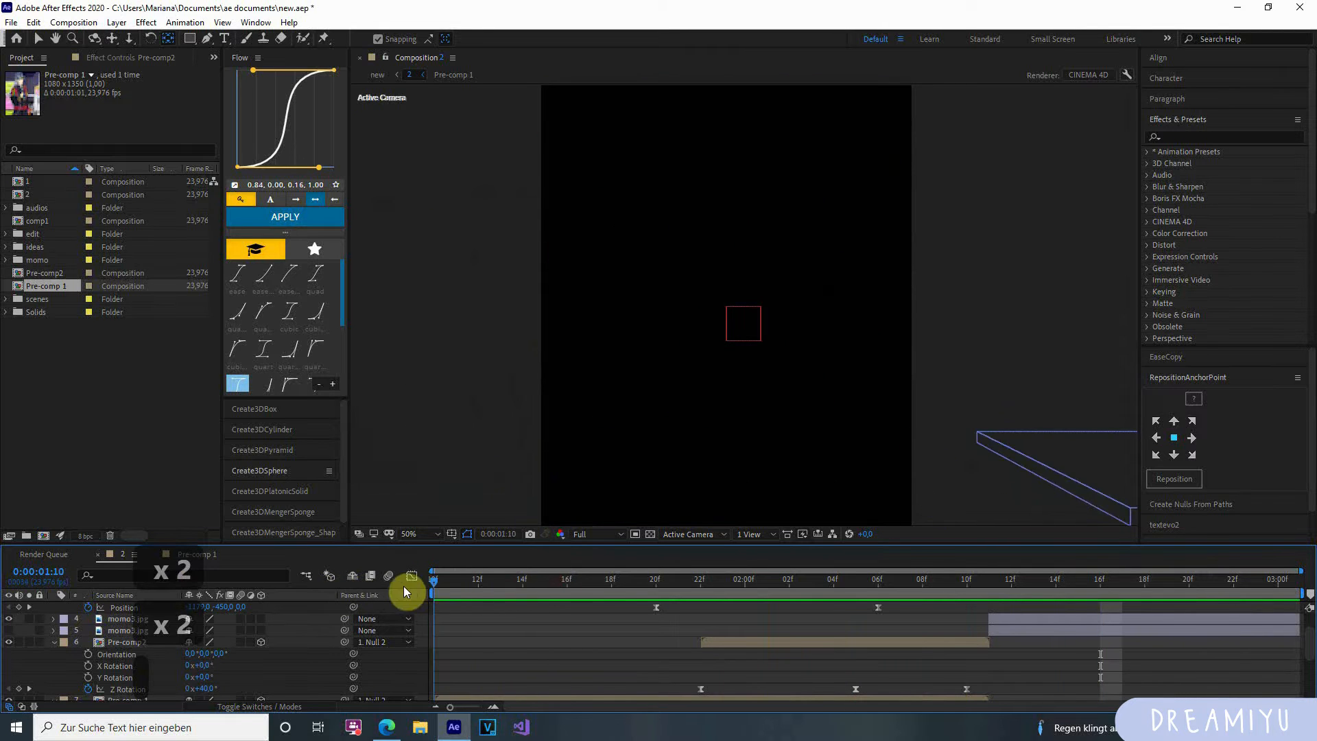
{"action": "key", "text": "space"}
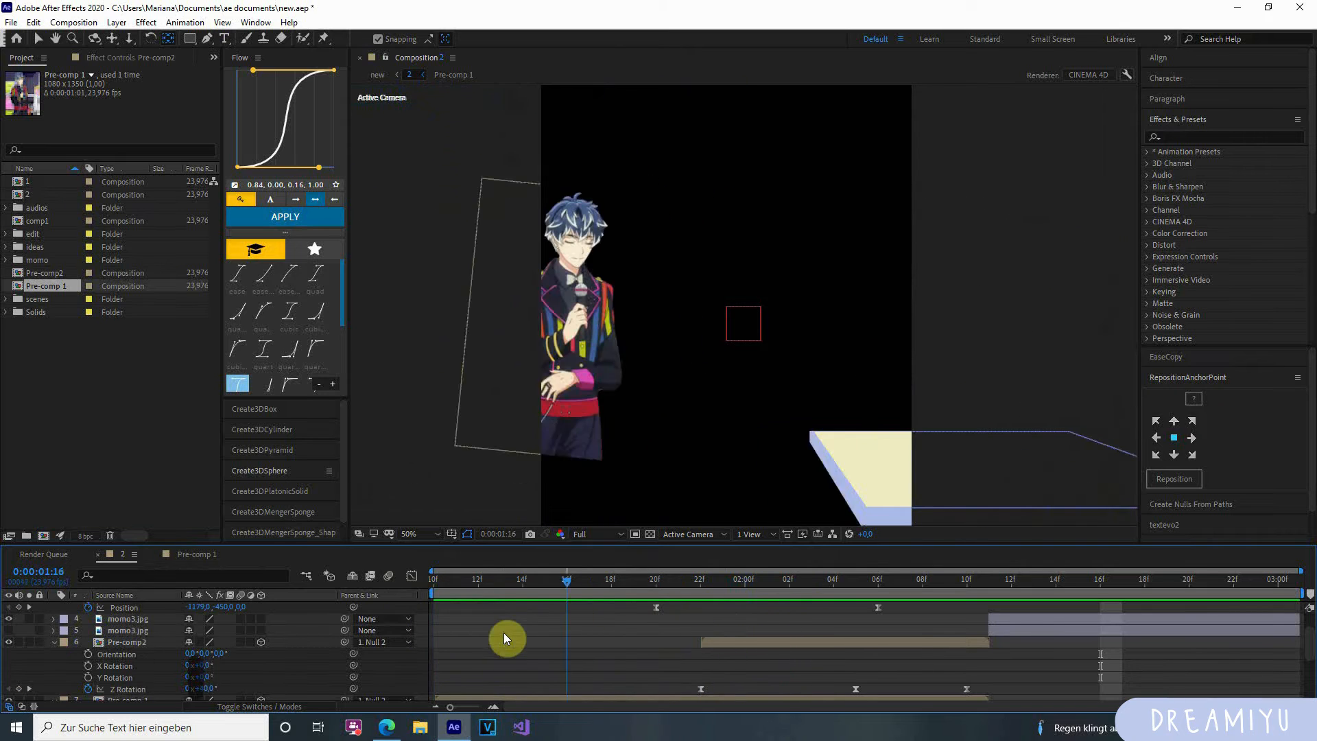
Go to 0:00:01:18 and select the Pre-comp 1 layer.
{"action": "scroll", "coordinate": [619, 639], "scroll_direction": "down", "scroll_amount": 3}
{"action": "left_click", "coordinate": [619, 644]}
{"action": "scroll", "coordinate": [624, 645], "scroll_direction": "up", "scroll_amount": 5}
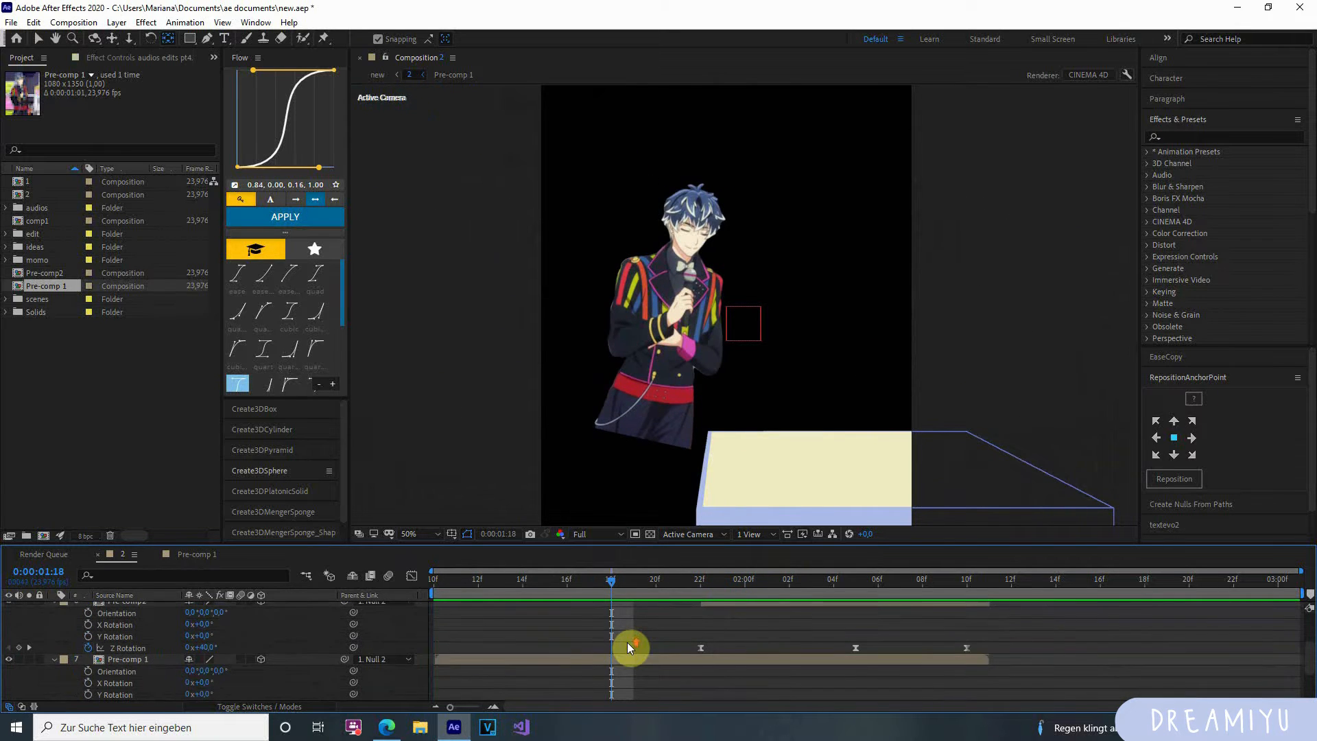
{"action": "scroll", "coordinate": [621, 643], "scroll_direction": "down", "scroll_amount": 1}
{"action": "left_click", "coordinate": [133, 642]}
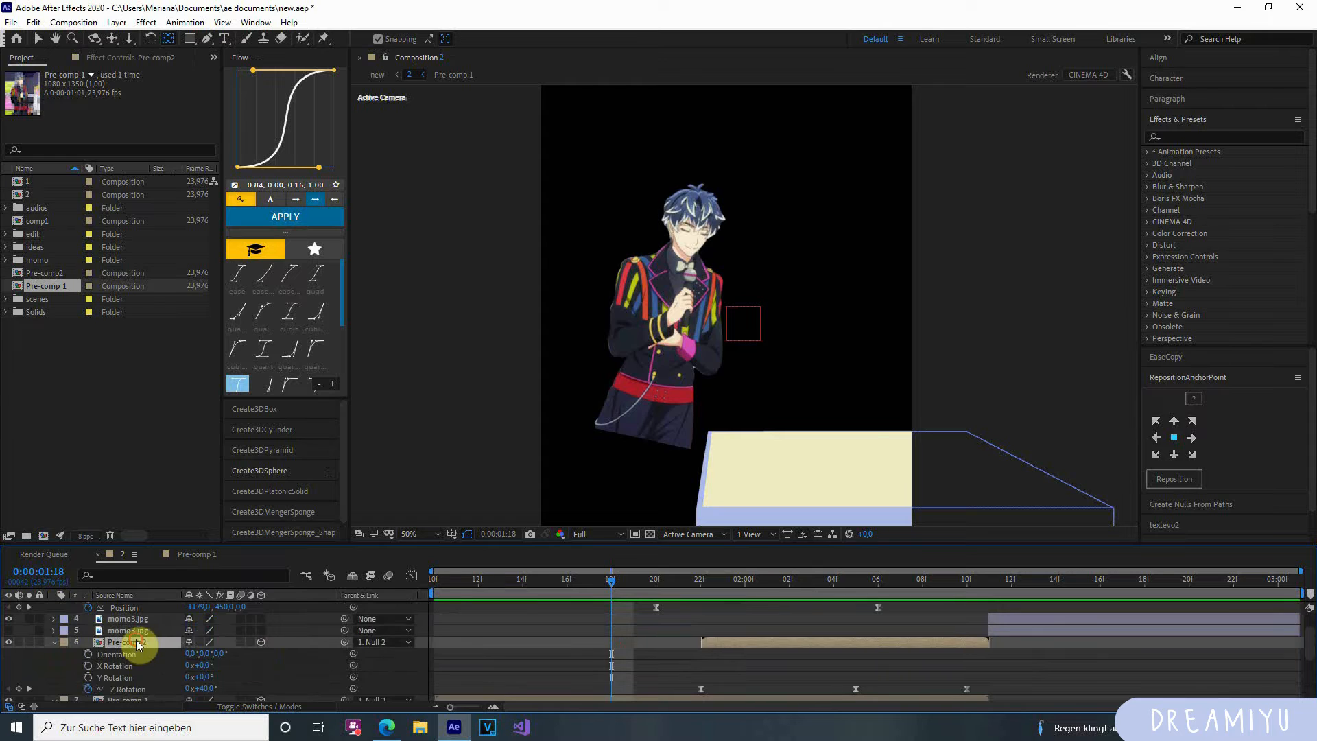
{"action": "scroll", "coordinate": [143, 635], "scroll_direction": "up", "scroll_amount": 1}
{"action": "left_click", "coordinate": [148, 619], "text": "shift"}
{"action": "scroll", "coordinate": [640, 661], "scroll_direction": "down", "scroll_amount": 3}
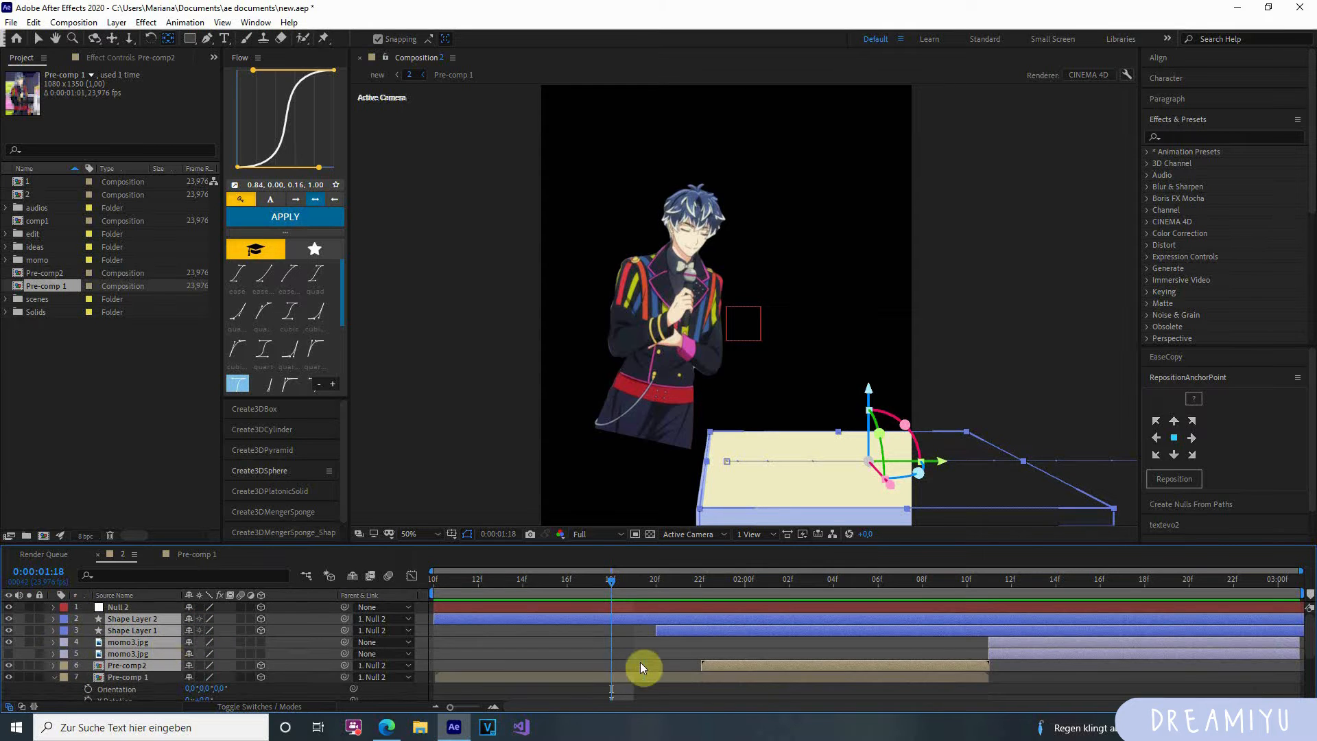
{"action": "left_click", "coordinate": [640, 661]}
{"action": "scroll", "coordinate": [623, 671], "scroll_direction": "down", "scroll_amount": 2}
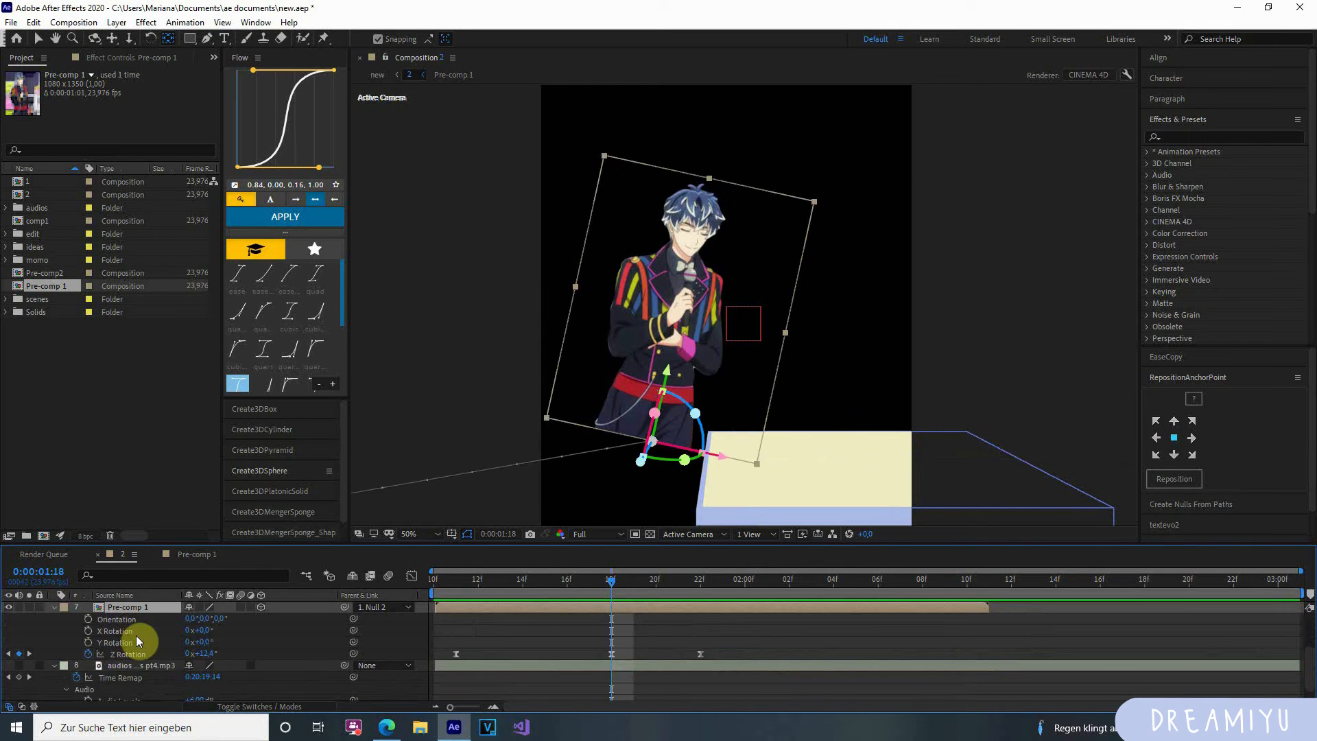
Apply Easy Ease to both Position keyframes of Pre-comp 1 and play back the animation from 0:00:01:11.
{"action": "key", "text": "p"}
{"action": "left_click_drag", "start_coordinate": [607, 590], "coordinate": [689, 639]}
{"action": "key", "text": "F9"}
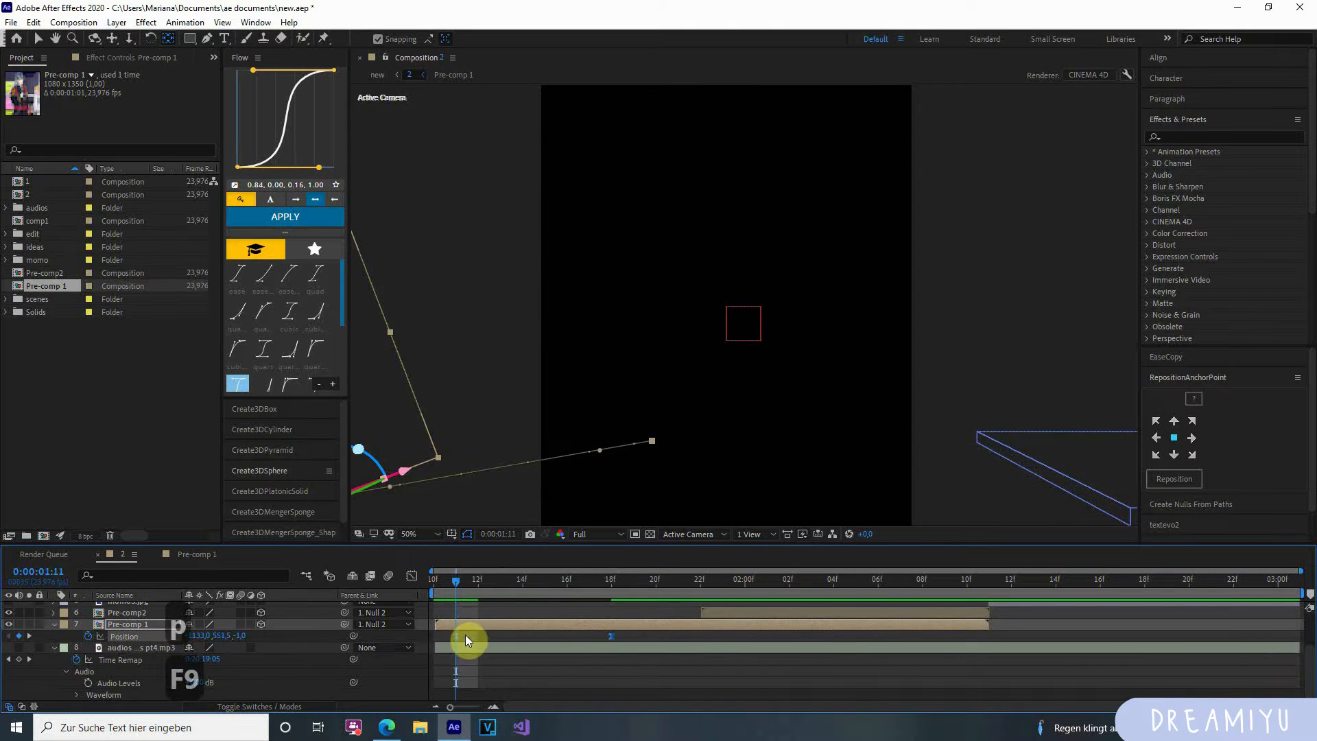
{"action": "key", "text": "space"}
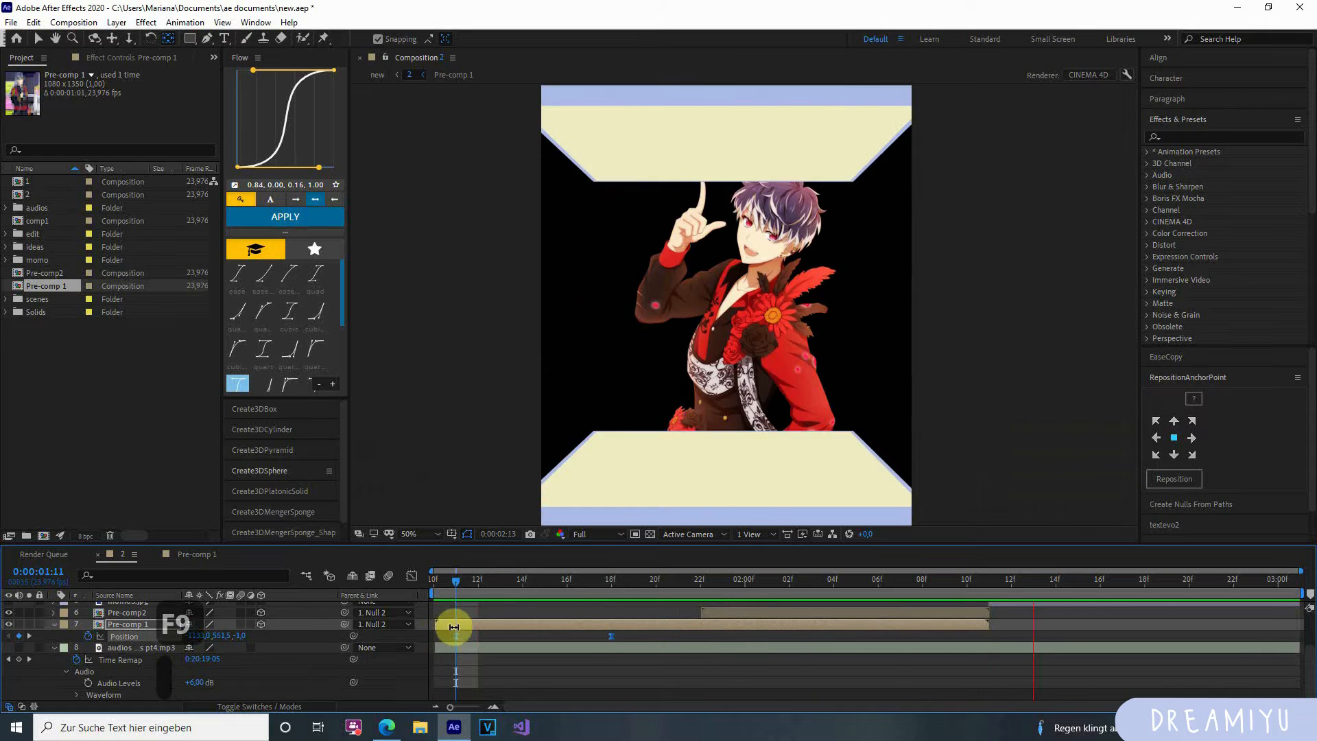
{"action": "key", "text": "space"}
Show the Position of Pre-comp2 and apply Easy Ease to both of its keyframes.
{"action": "left_click", "coordinate": [730, 617]}
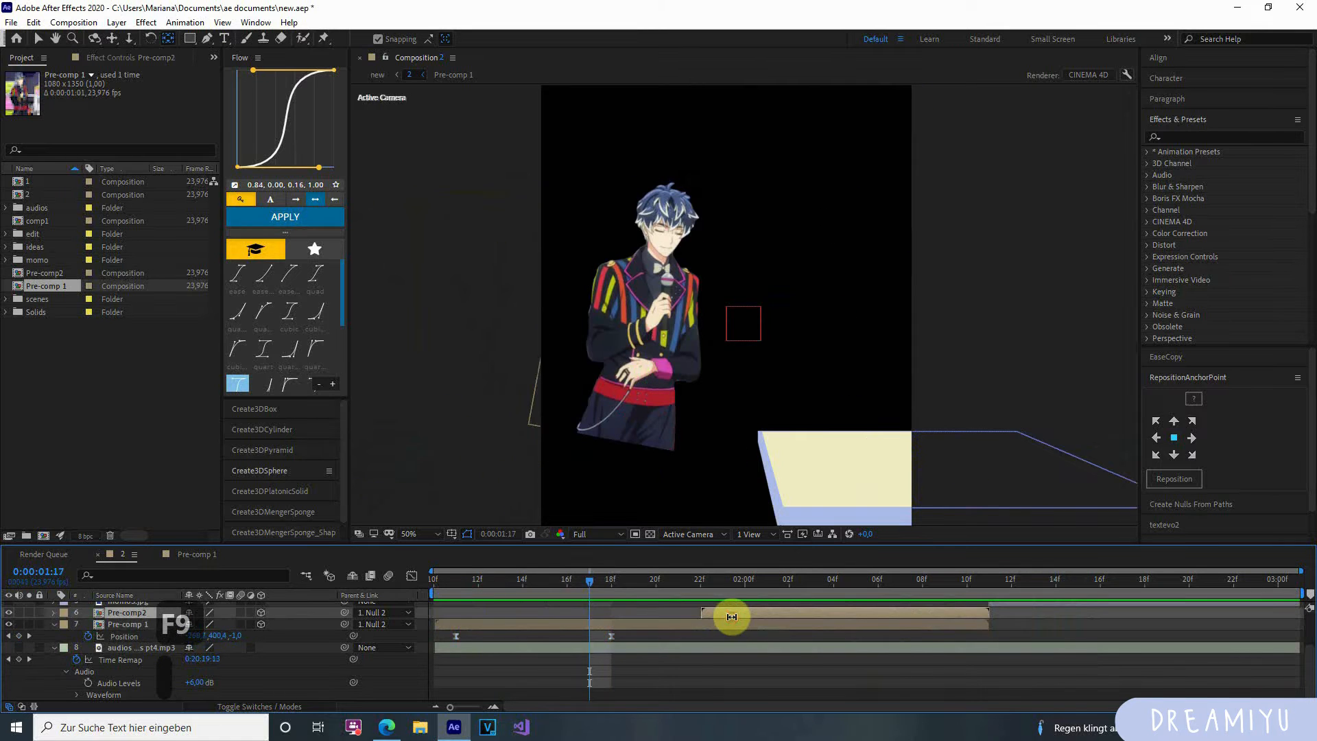
{"action": "key", "text": "p"}
{"action": "left_click_drag", "start_coordinate": [716, 621], "coordinate": [923, 623]}
{"action": "key", "text": "F9"}
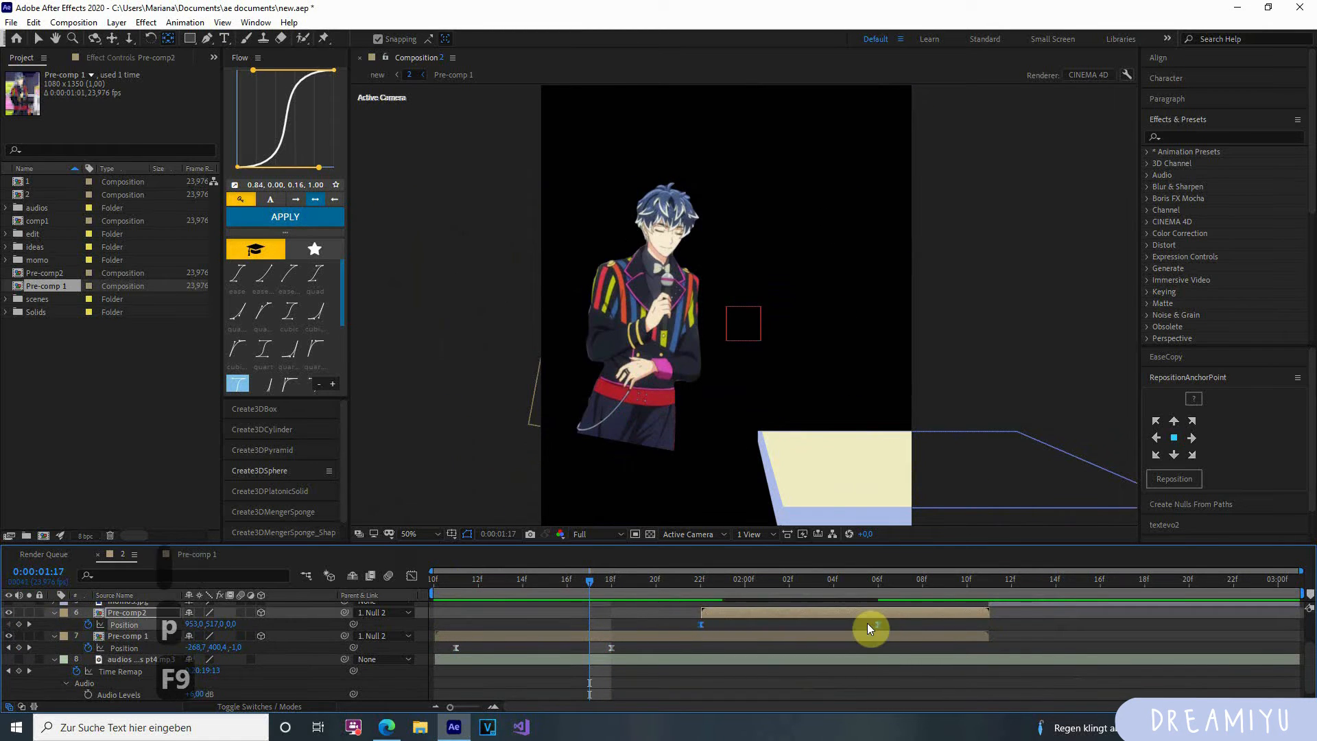
Copy the resting Position keyframe of Pre-comp 1 to 0:00:02:06, set its 0:00:01:18 Position to X -115 and Z 439, and preview.
{"action": "left_click_drag", "start_coordinate": [599, 582], "coordinate": [887, 650]}
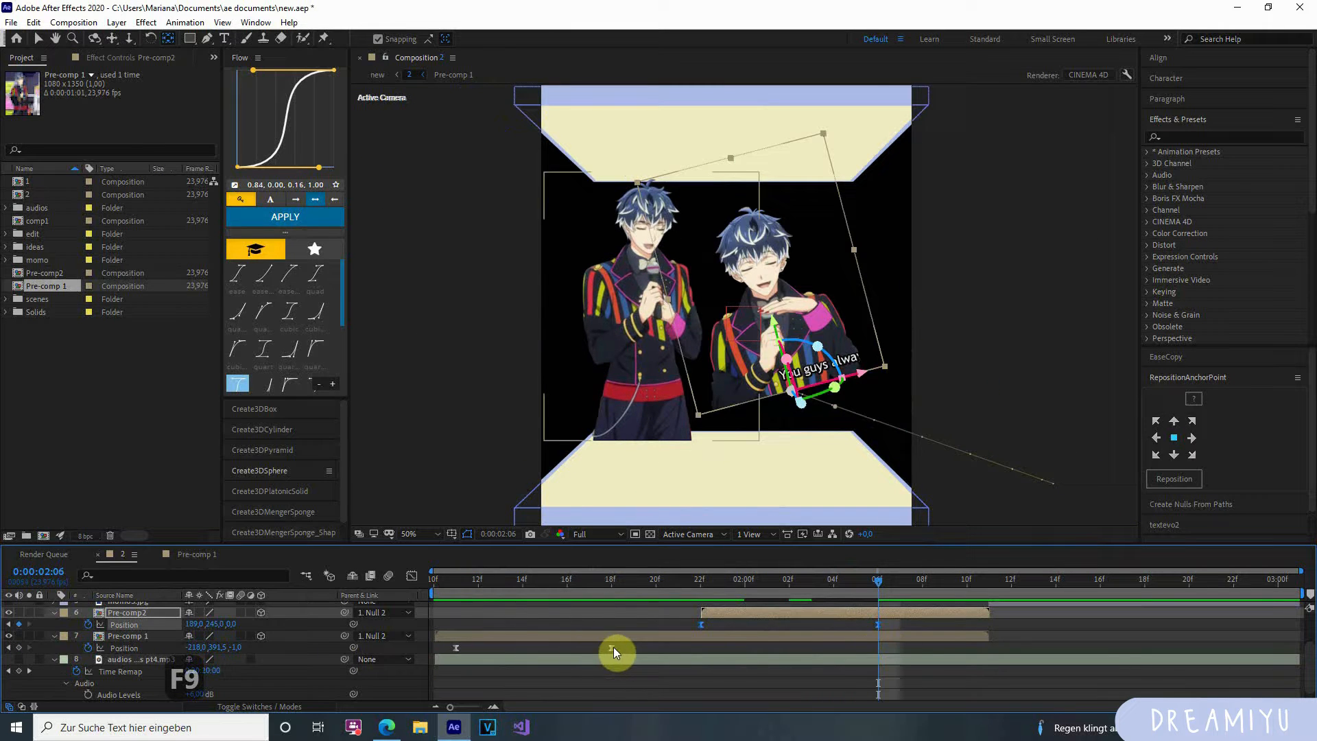
{"action": "left_click", "coordinate": [294, 633]}
{"action": "left_click", "coordinate": [627, 585]}
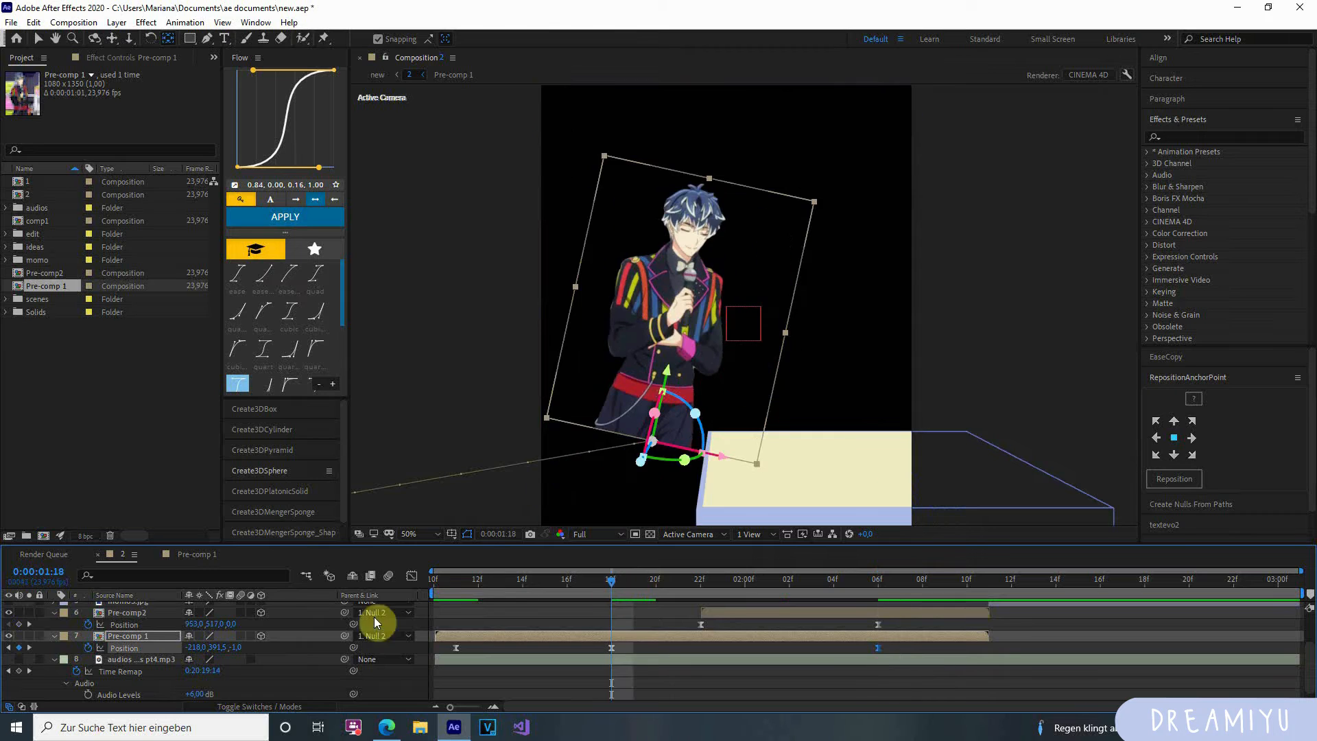
{"action": "left_click_drag", "start_coordinate": [194, 648], "coordinate": [552, 659]}
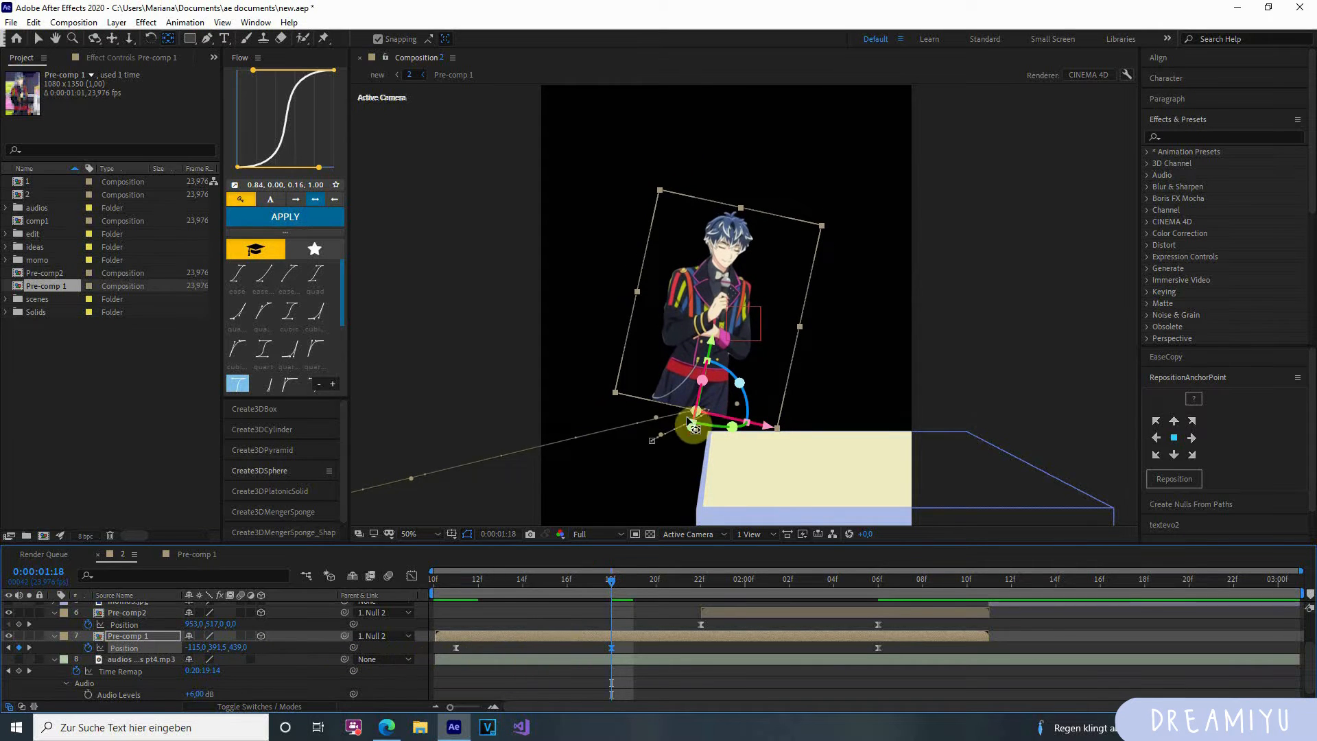
{"action": "left_click_drag", "start_coordinate": [613, 587], "coordinate": [463, 614]}
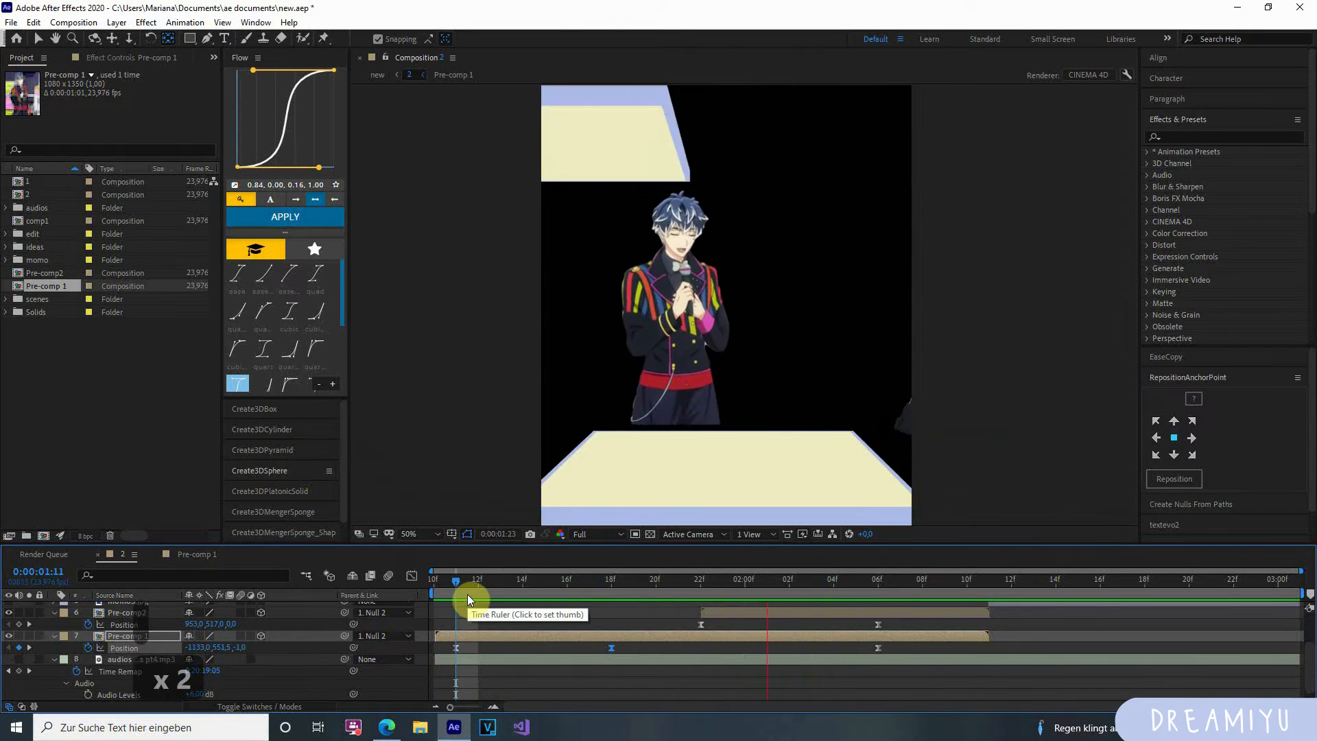
Move the last two Z Rotation keyframes of Pre-comp 1 to 0:00:02:00 and 0:00:02:09 and play back from 0:00:01:10.
{"action": "left_click_drag", "start_coordinate": [502, 596], "coordinate": [978, 684]}
{"action": "key", "text": "r"}
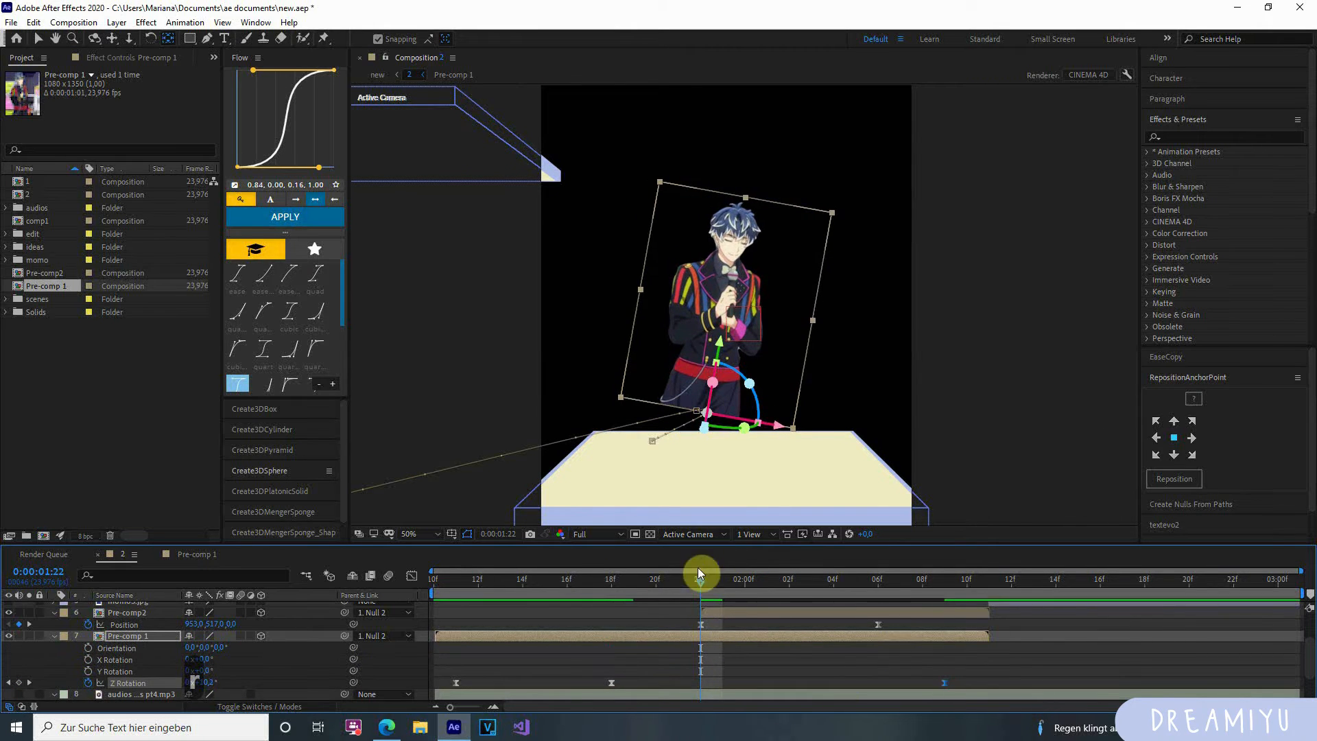
{"action": "left_click_drag", "start_coordinate": [698, 569], "coordinate": [646, 632]}
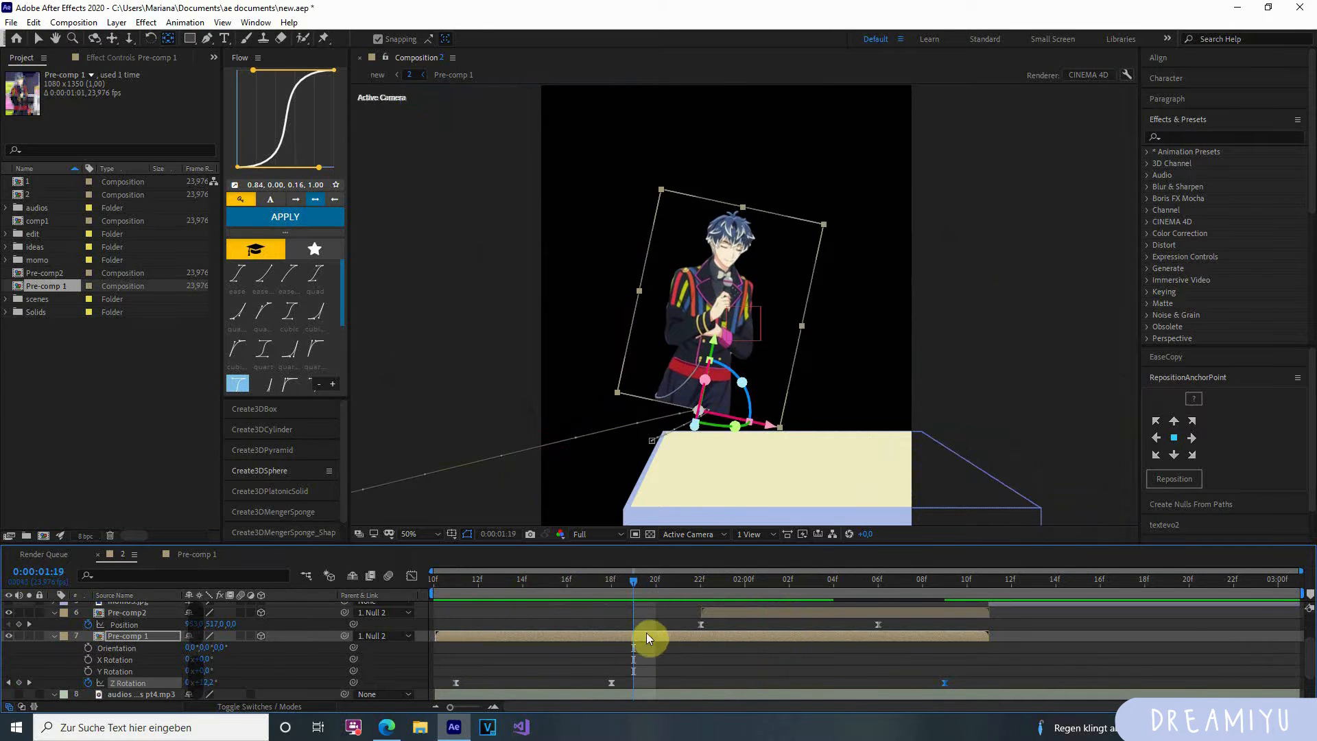
{"action": "left_click_drag", "start_coordinate": [611, 680], "coordinate": [722, 678]}
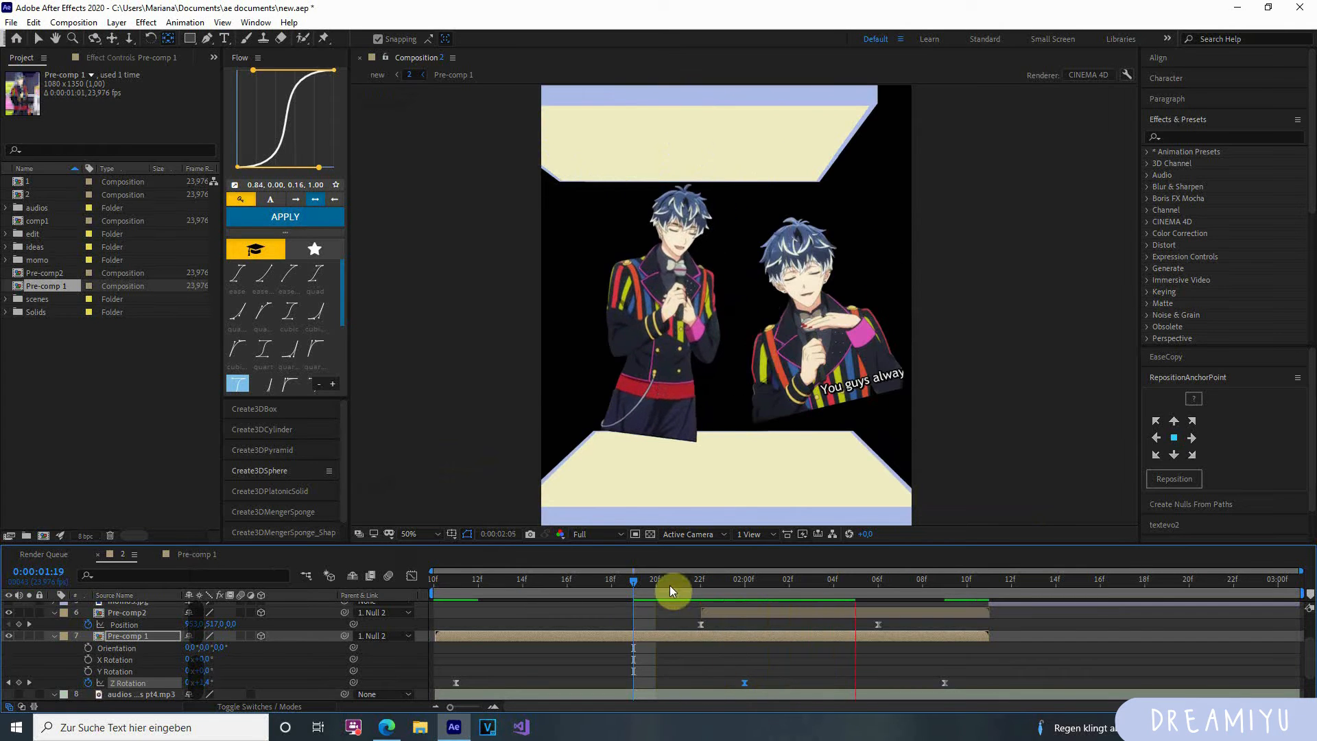
{"action": "left_click_drag", "start_coordinate": [648, 587], "coordinate": [391, 614]}
{"action": "key", "text": "space"}
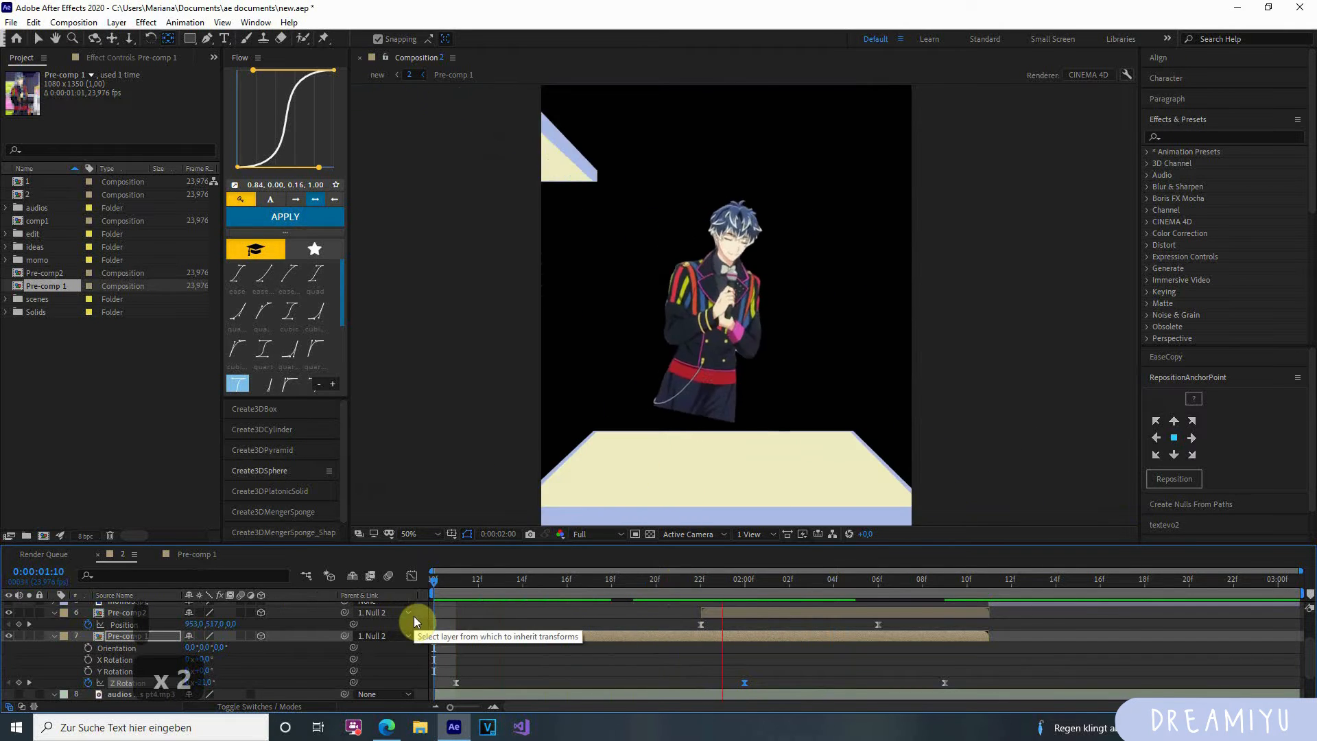
Play back the transition from 0:00:01:10 and scrub between 0:00:02:05 and 0:00:01:19 to examine both pre-comps' movement.
{"action": "key", "text": "space"}
{"action": "key", "text": "space"}
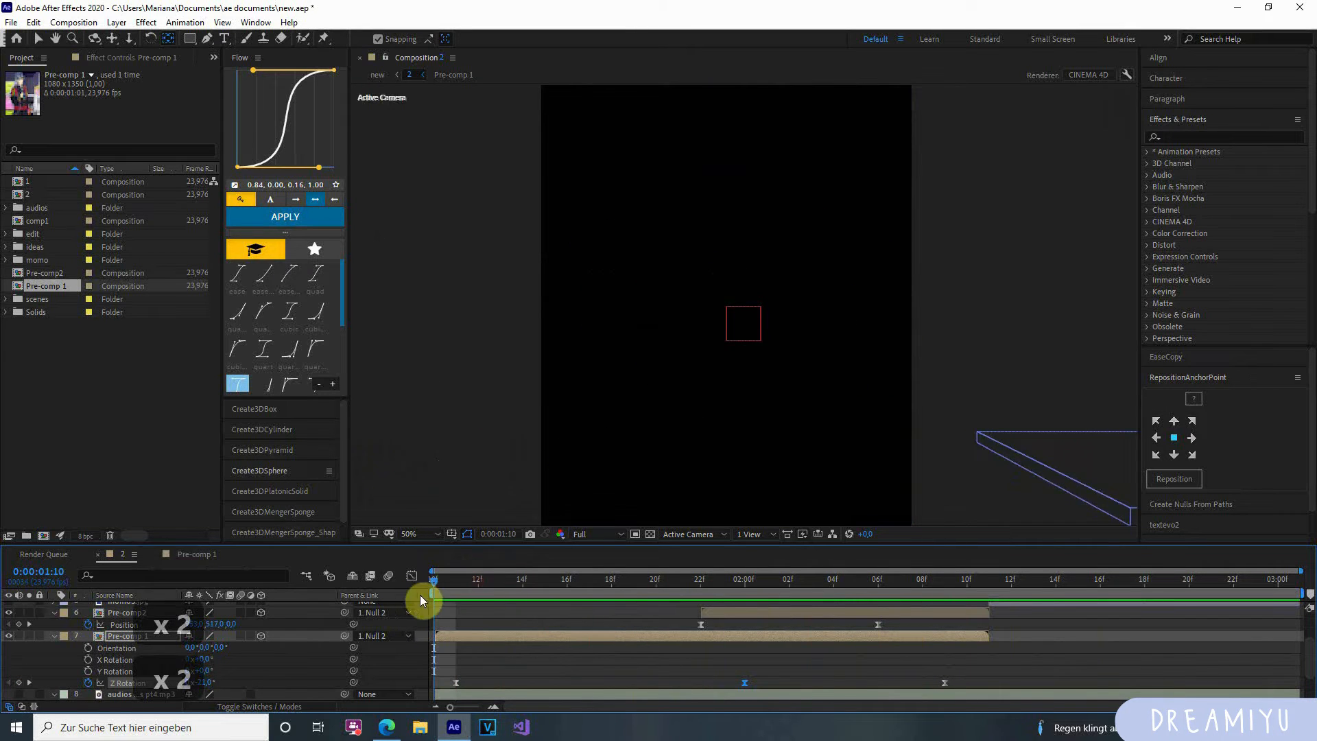
{"action": "key", "text": "space"}
{"action": "key", "text": "space"}
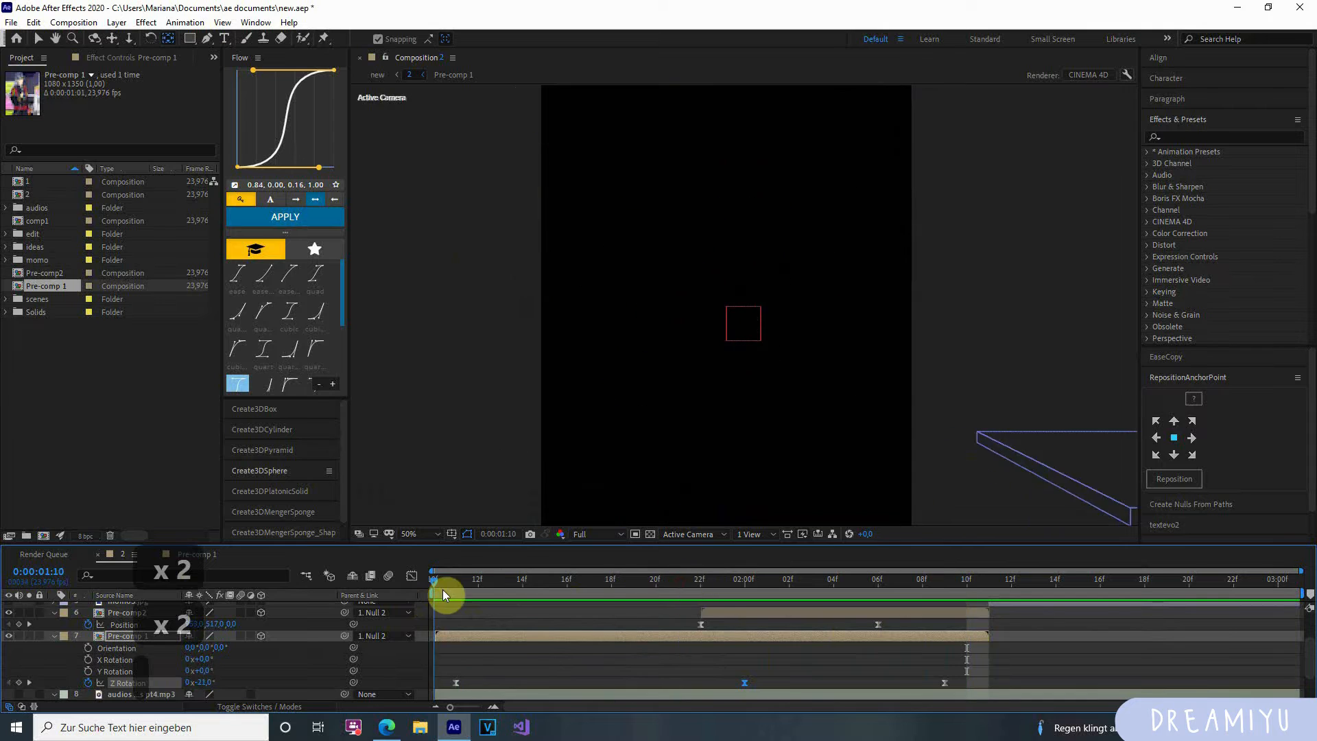
{"action": "key", "text": "space"}
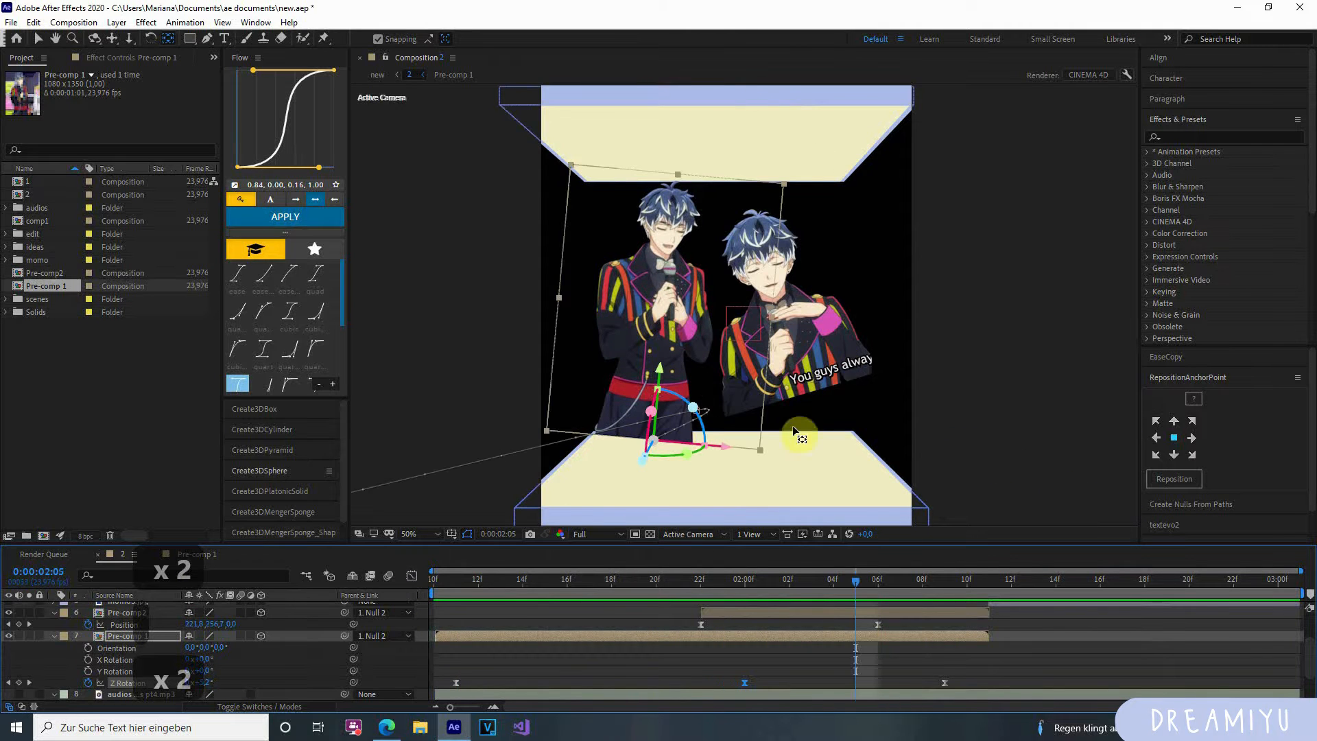
{"action": "left_click_drag", "start_coordinate": [788, 576], "coordinate": [817, 622]}
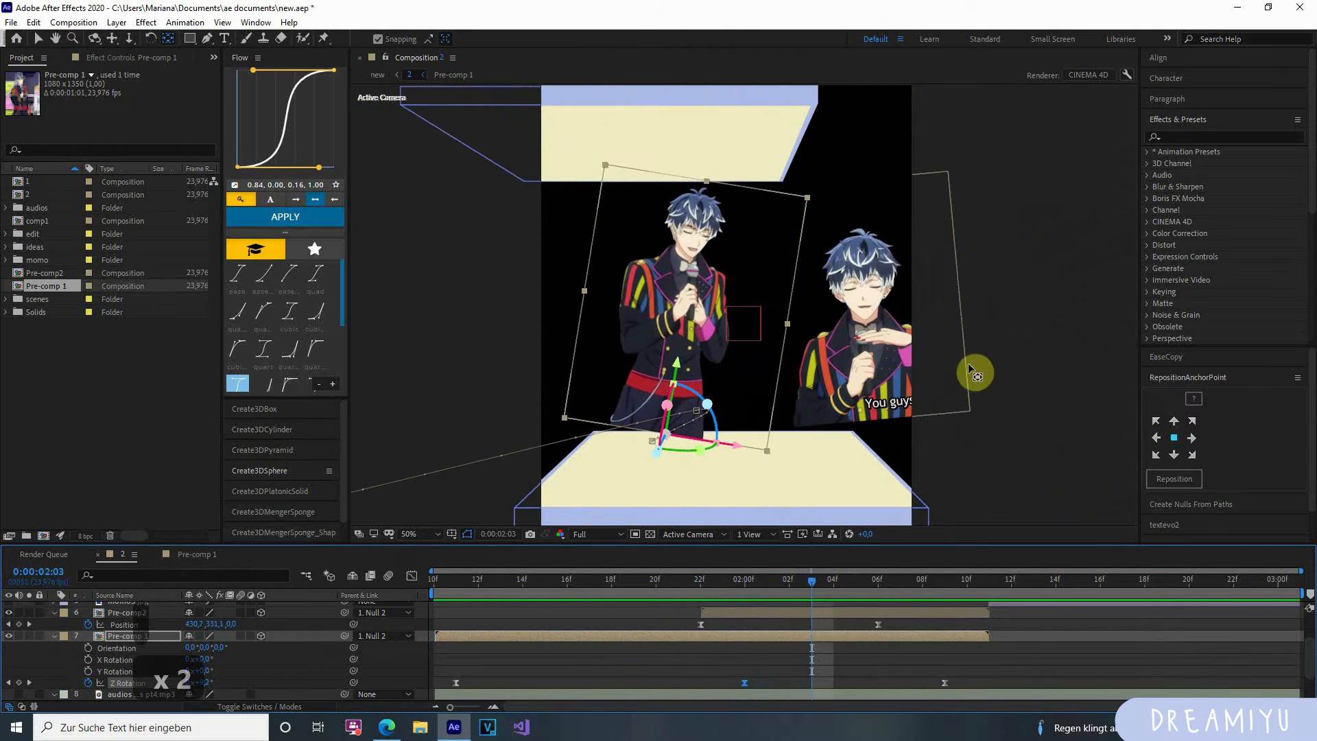
{"action": "left_click_drag", "start_coordinate": [757, 578], "coordinate": [637, 593]}
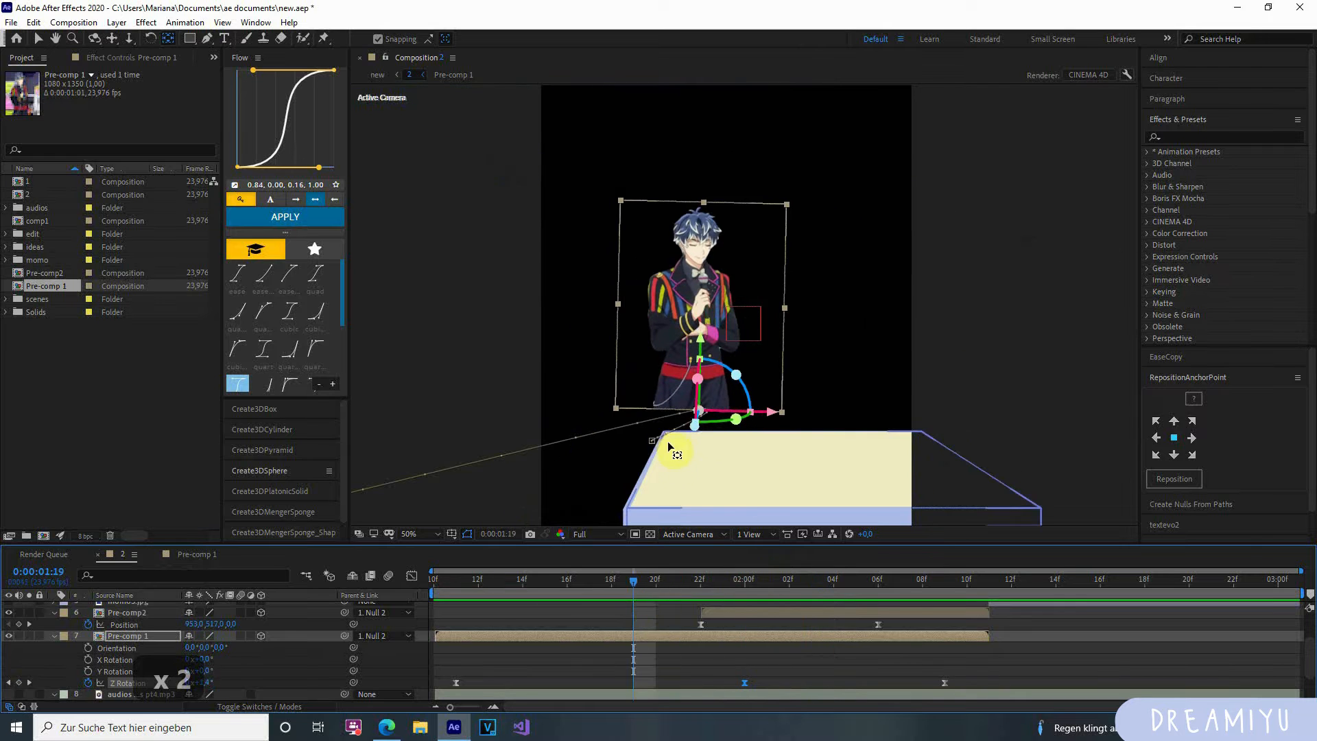
In an orbited Custom View 1, move the resting Position keyframe of Pre-comp2 to 0:00:02:04 and copy it to 0:00:02:11.
{"action": "left_click", "coordinate": [713, 534]}
{"action": "left_click", "coordinate": [698, 661]}
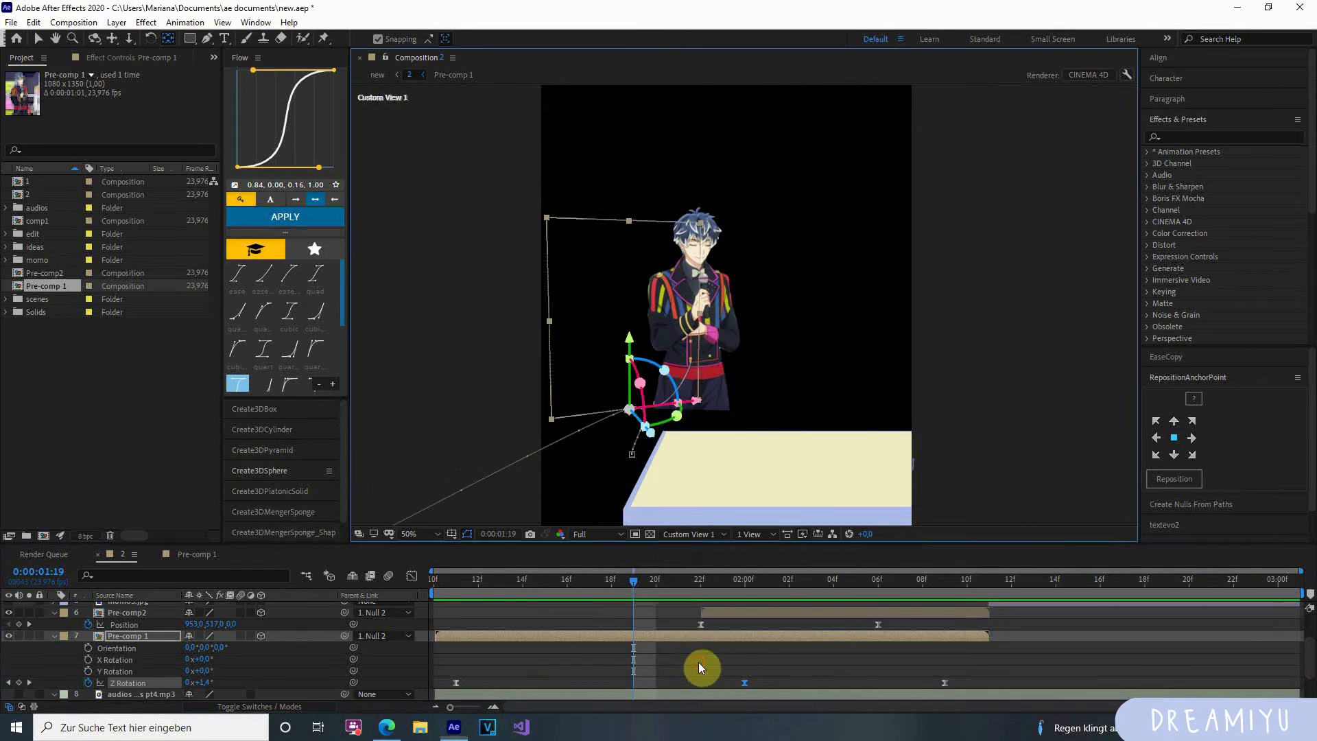
{"action": "key", "text": "c"}
{"action": "left_click_drag", "start_coordinate": [567, 411], "coordinate": [660, 470]}
{"action": "left_click_drag", "start_coordinate": [676, 580], "coordinate": [811, 606]}
{"action": "left_click", "coordinate": [814, 612]}
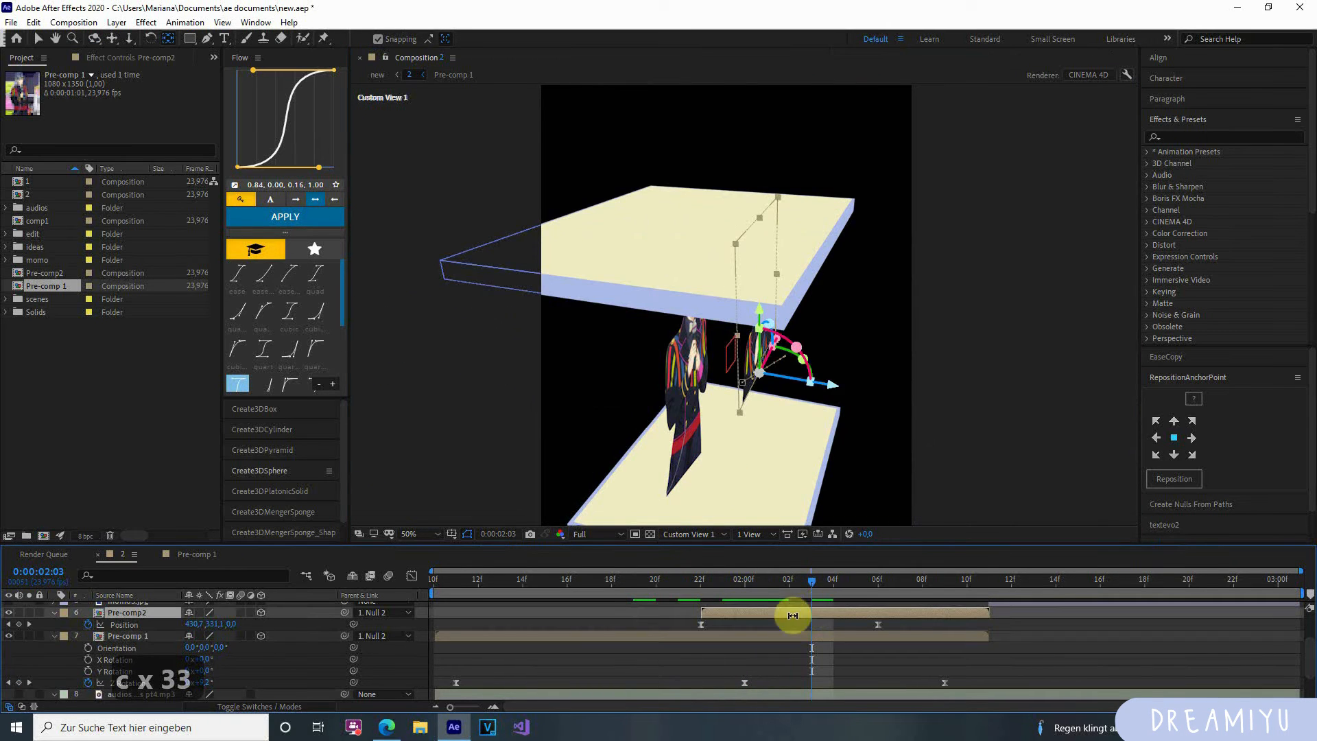
{"action": "left_click", "coordinate": [879, 623]}
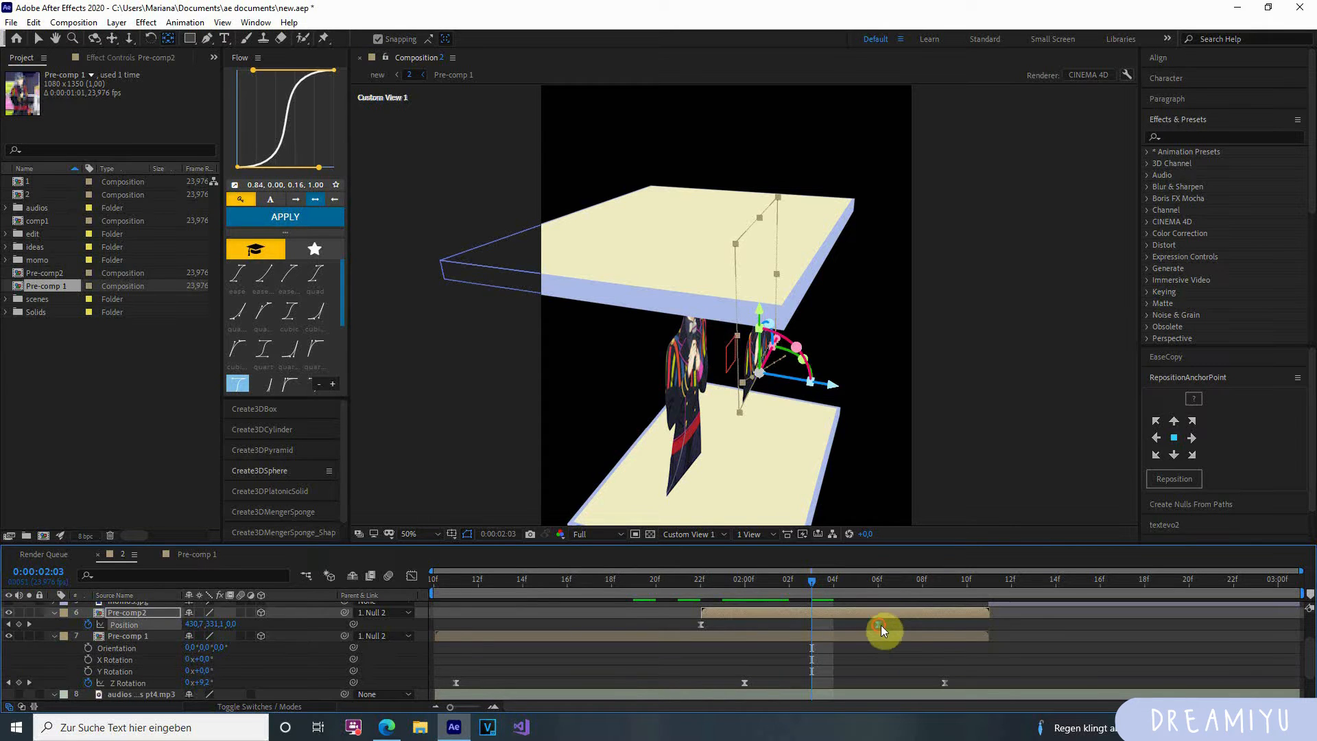
{"action": "left_click_drag", "start_coordinate": [881, 625], "coordinate": [834, 630]}
{"action": "left_click_drag", "start_coordinate": [821, 585], "coordinate": [983, 595]}
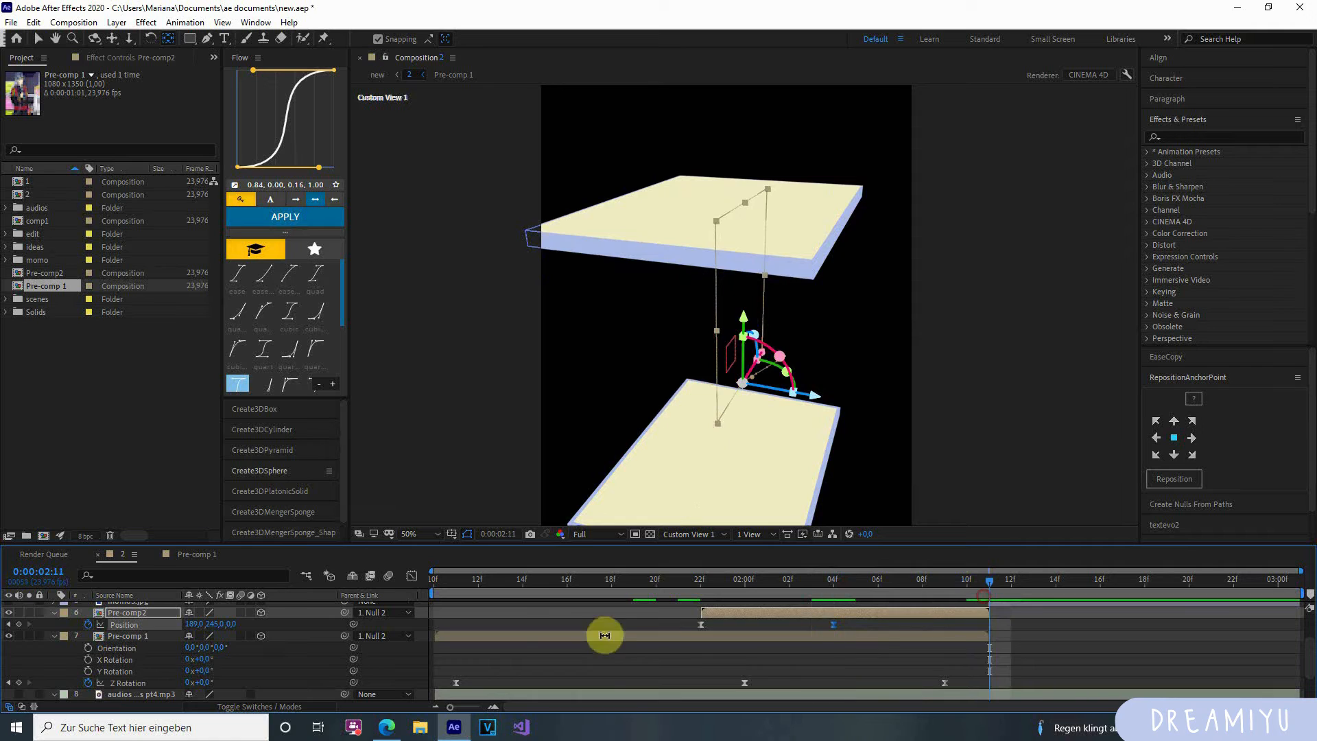
{"action": "left_click_drag", "start_coordinate": [900, 586], "coordinate": [834, 586]}
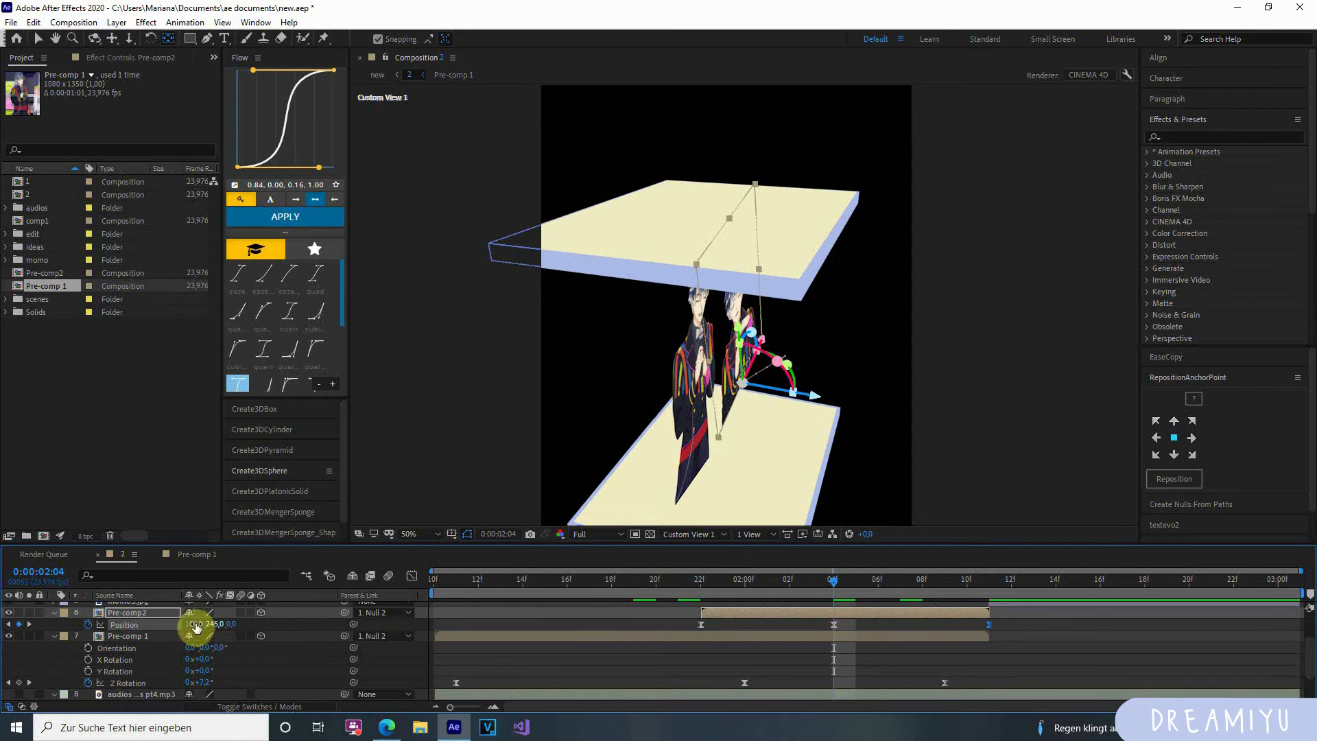
Set the Z Position of Pre-comp2 at 0:00:02:04 to -280 and preview from 0:00:01:10 in Active Camera.
{"action": "left_click_drag", "start_coordinate": [196, 626], "coordinate": [31, 618]}
{"action": "key", "text": "ctrl+z"}
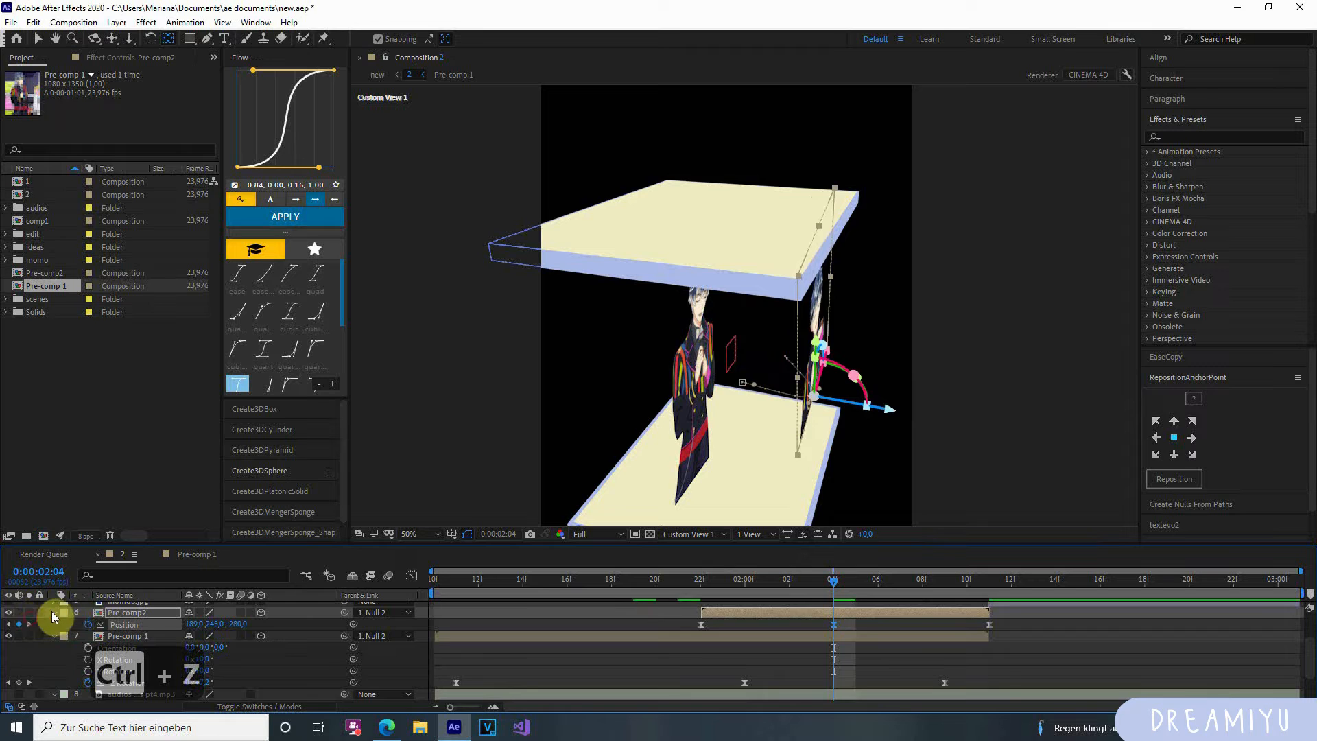
{"action": "left_click_drag", "start_coordinate": [791, 590], "coordinate": [417, 622]}
{"action": "left_click", "coordinate": [691, 534]}
{"action": "left_click", "coordinate": [696, 550]}
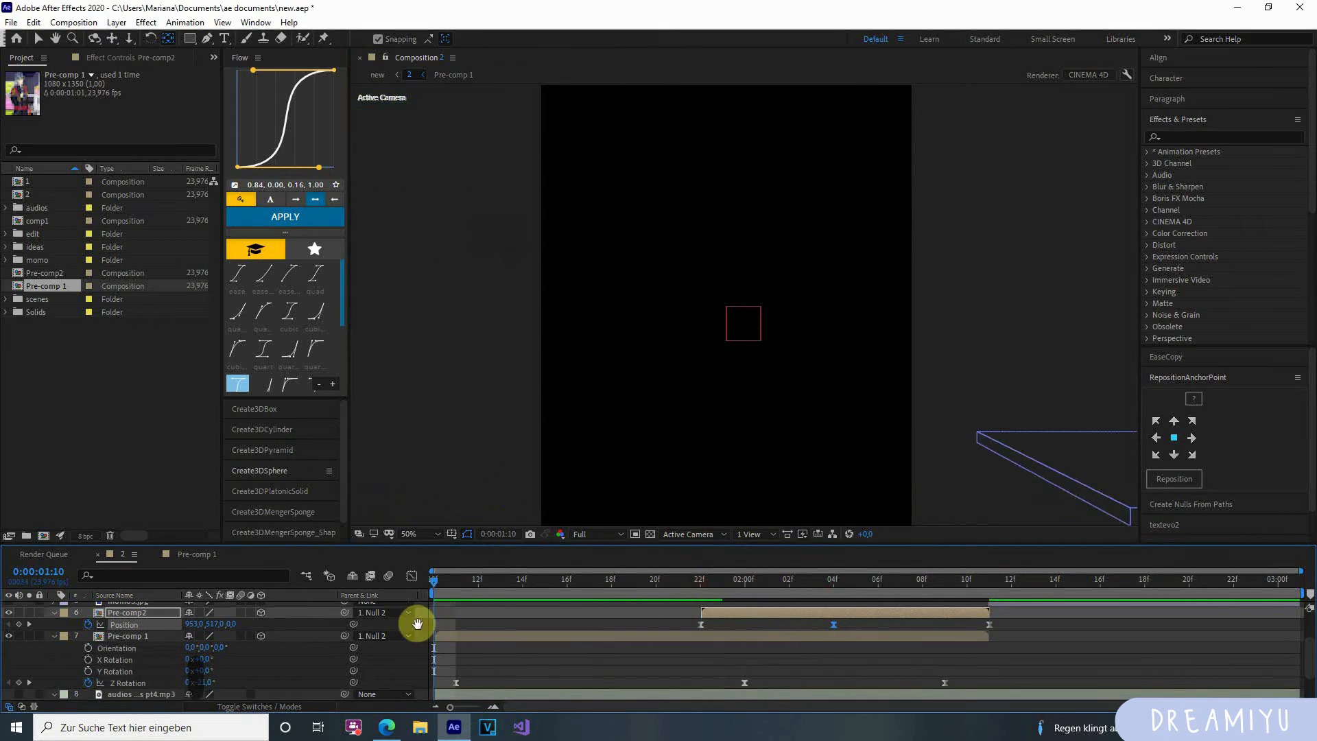
{"action": "key", "text": "space"}
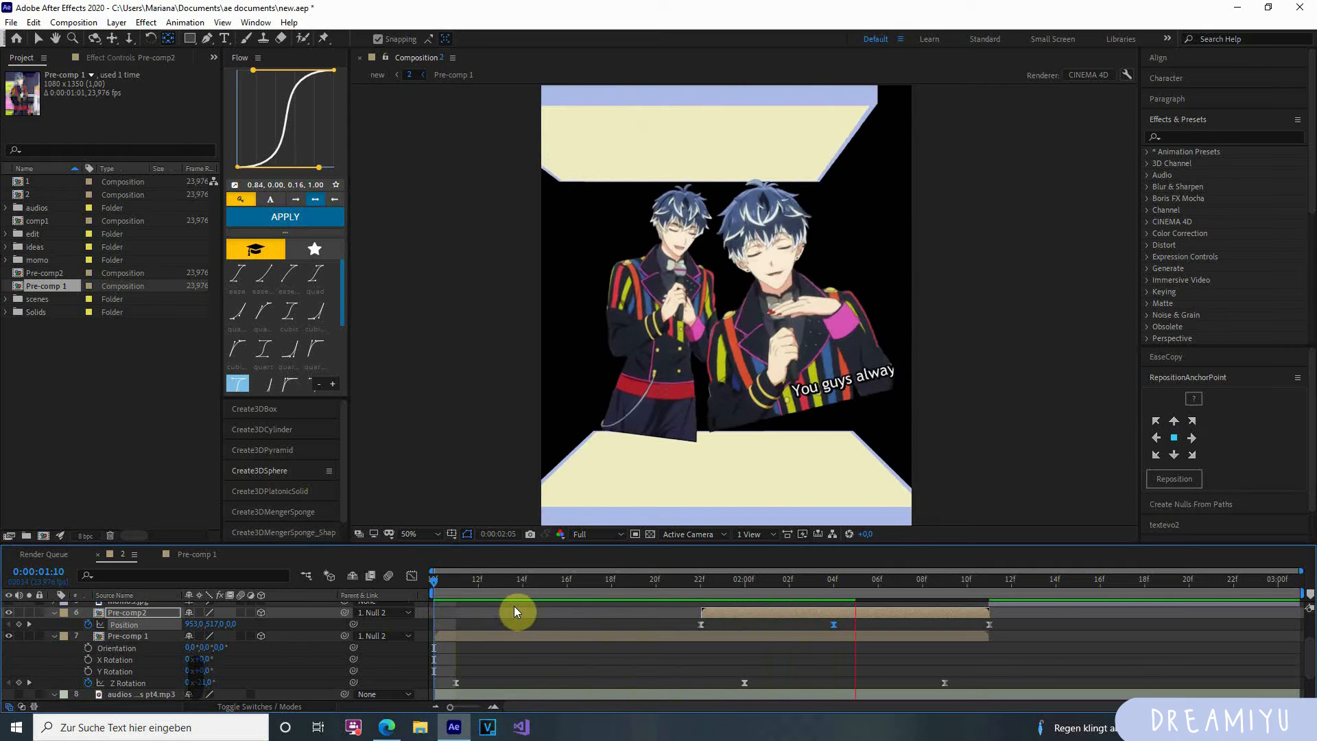
Give the first Position keyframe of Pre-comp2 at 0:00:01:22 a negative Z value.
{"action": "left_click_drag", "start_coordinate": [714, 580], "coordinate": [701, 582]}
{"action": "left_click", "coordinate": [700, 629]}
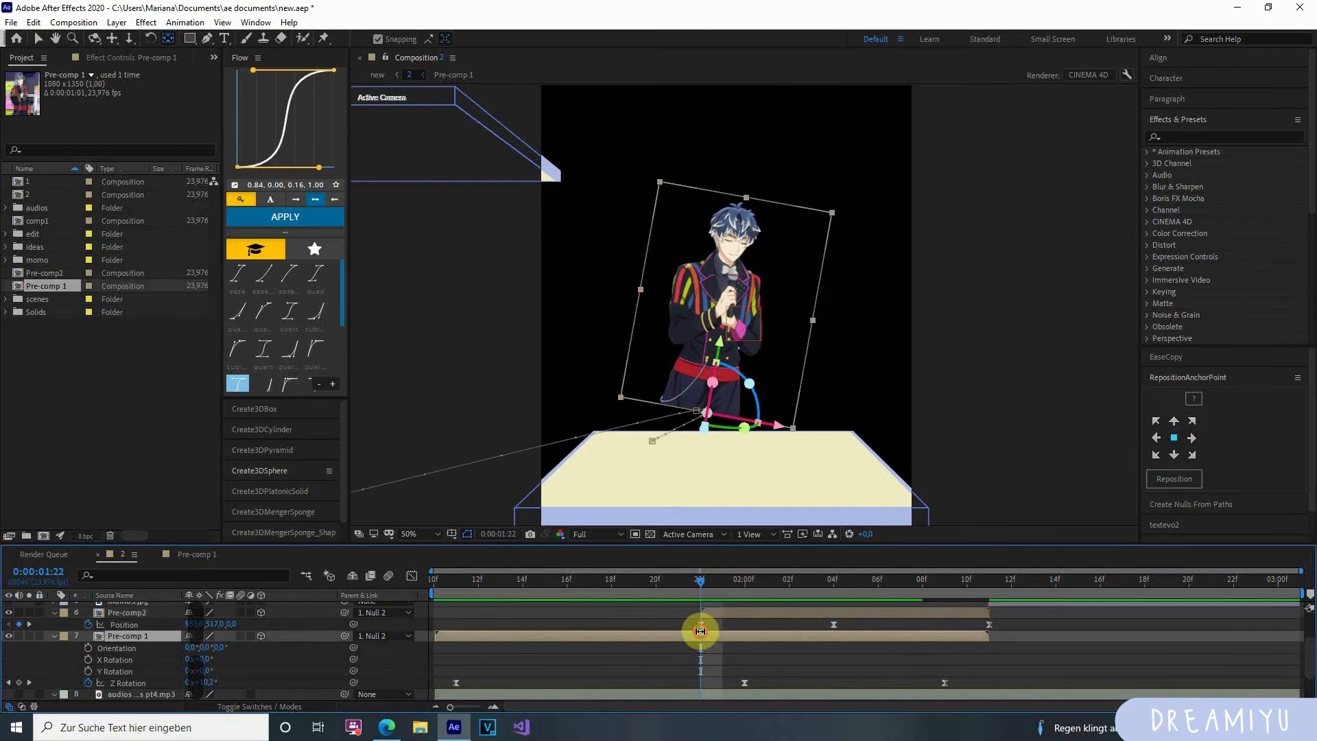
{"action": "left_click", "coordinate": [701, 625]}
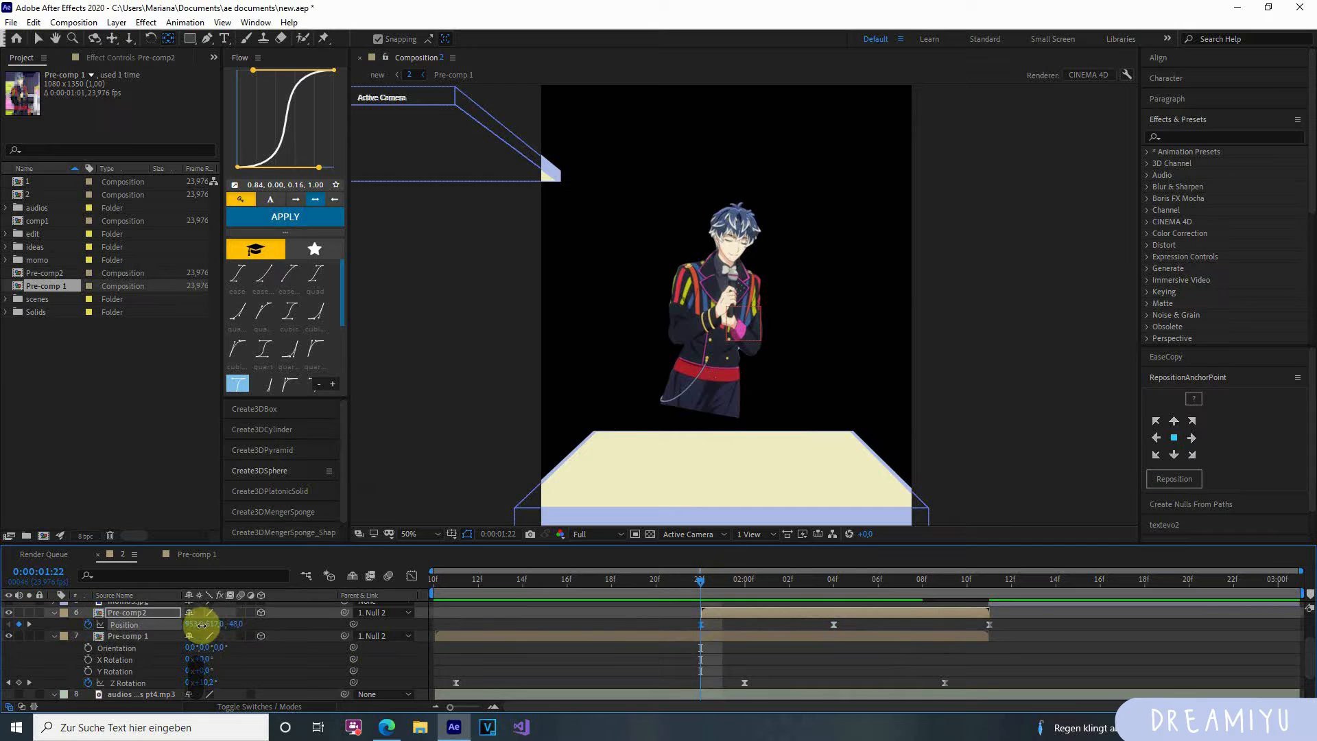
{"action": "left_click", "coordinate": [698, 574]}
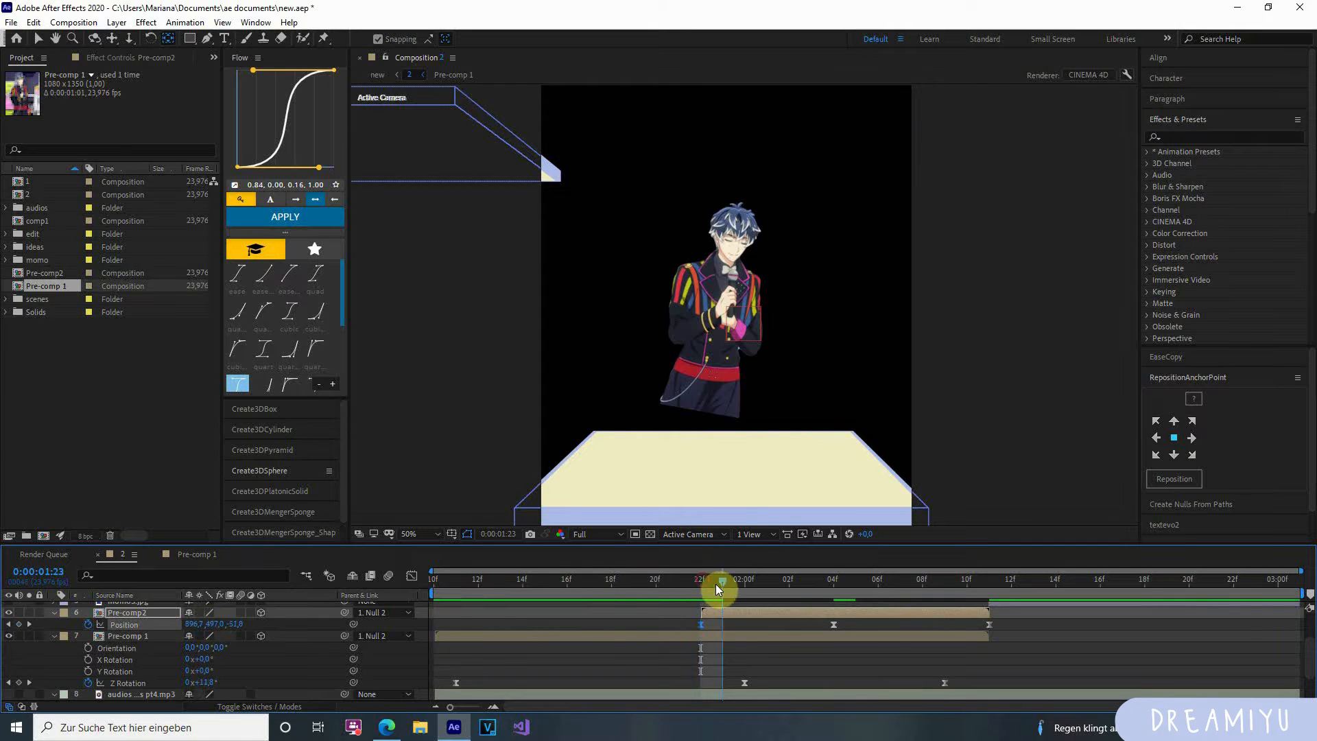
{"action": "mouse_move", "coordinate": [714, 583]}
{"action": "left_mouse_down"}
{"action": "mouse_move", "coordinate": [755, 594]}
{"action": "mouse_move", "coordinate": [703, 589]}
{"action": "left_mouse_up"}
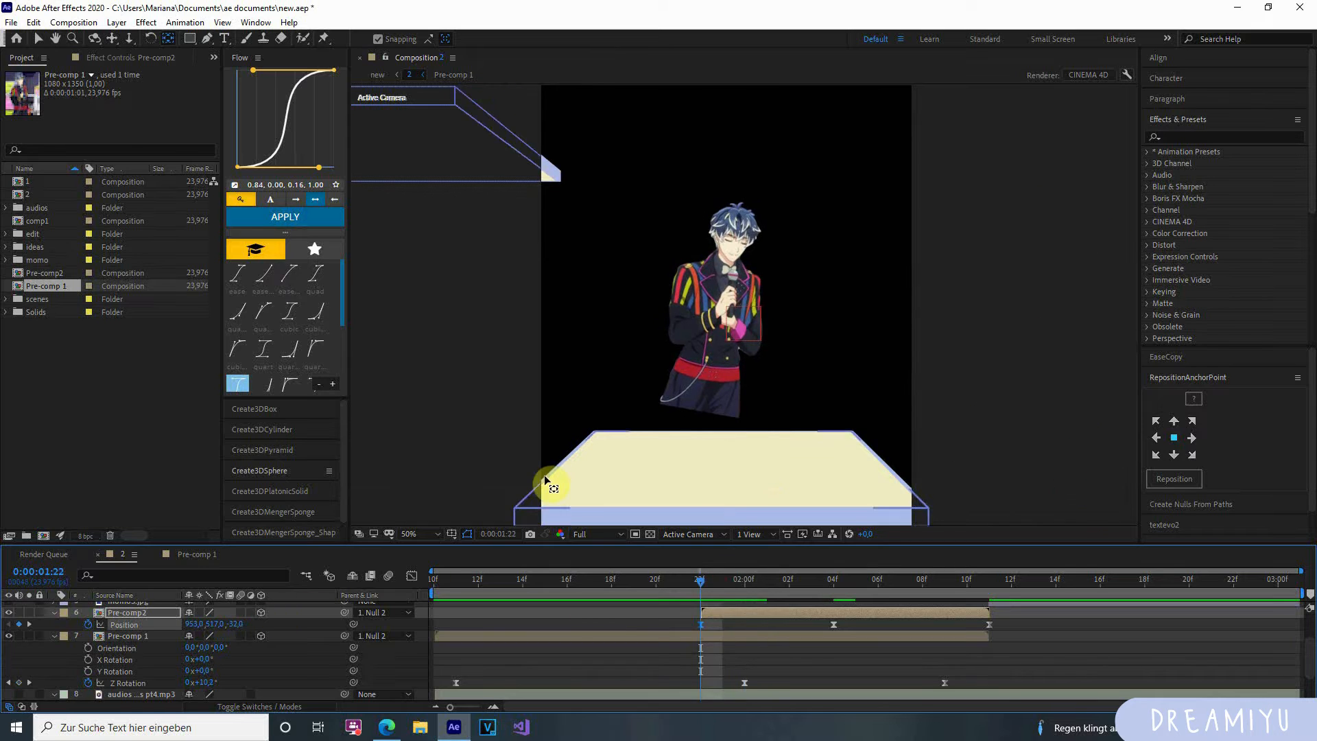
In Custom View 1, move the first Position keyframe of Pre-comp2 to 0:00:01:23 and set its Z to 135.
{"action": "left_click", "coordinate": [689, 533]}
{"action": "left_click", "coordinate": [676, 668]}
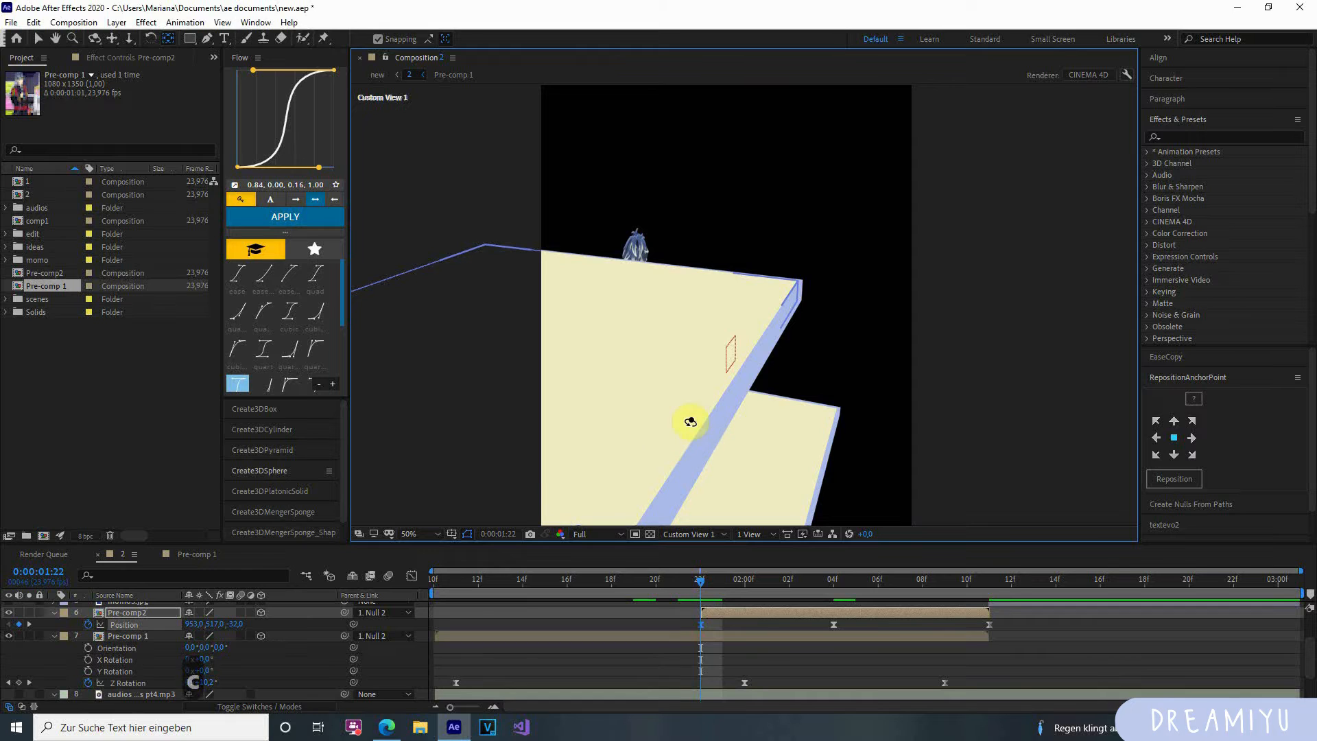
{"action": "key", "text": "c"}
{"action": "left_click_drag", "start_coordinate": [679, 426], "coordinate": [705, 435]}
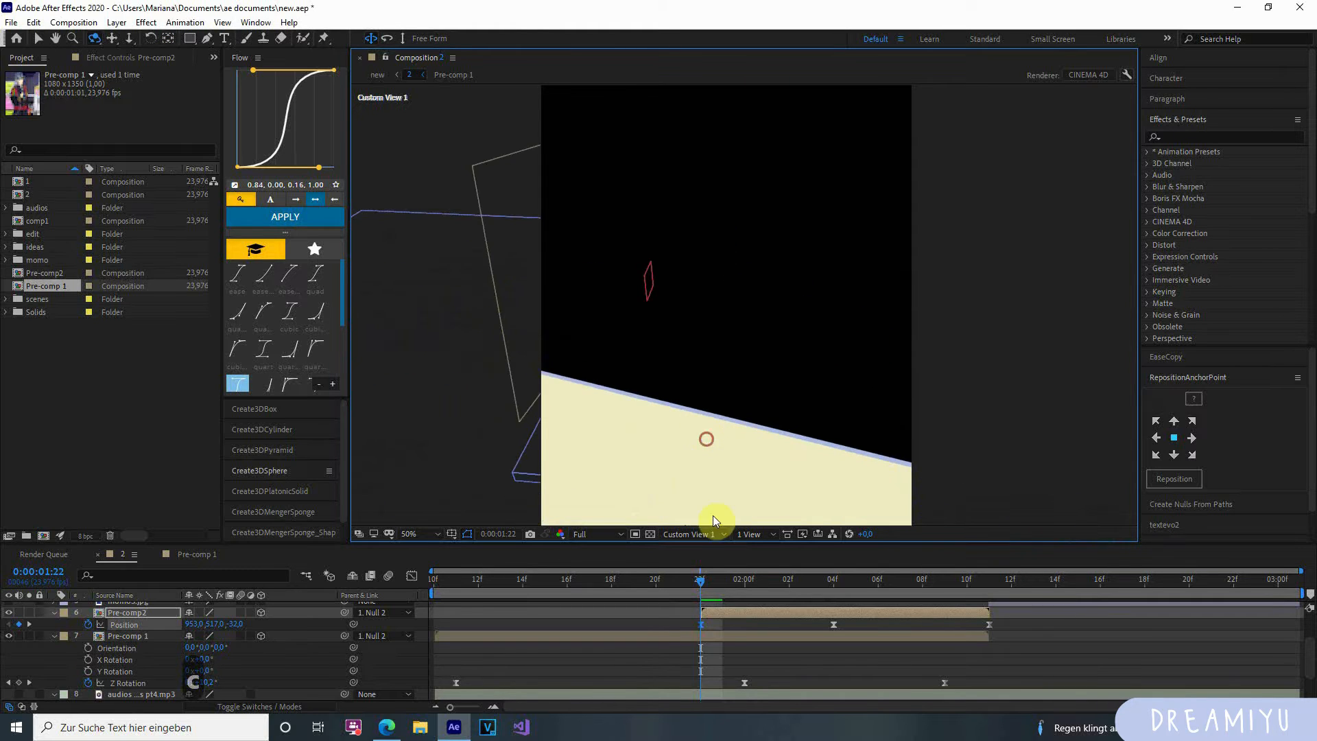
{"action": "left_click_drag", "start_coordinate": [232, 624], "coordinate": [238, 622]}
{"action": "left_click_drag", "start_coordinate": [651, 405], "coordinate": [644, 368]}
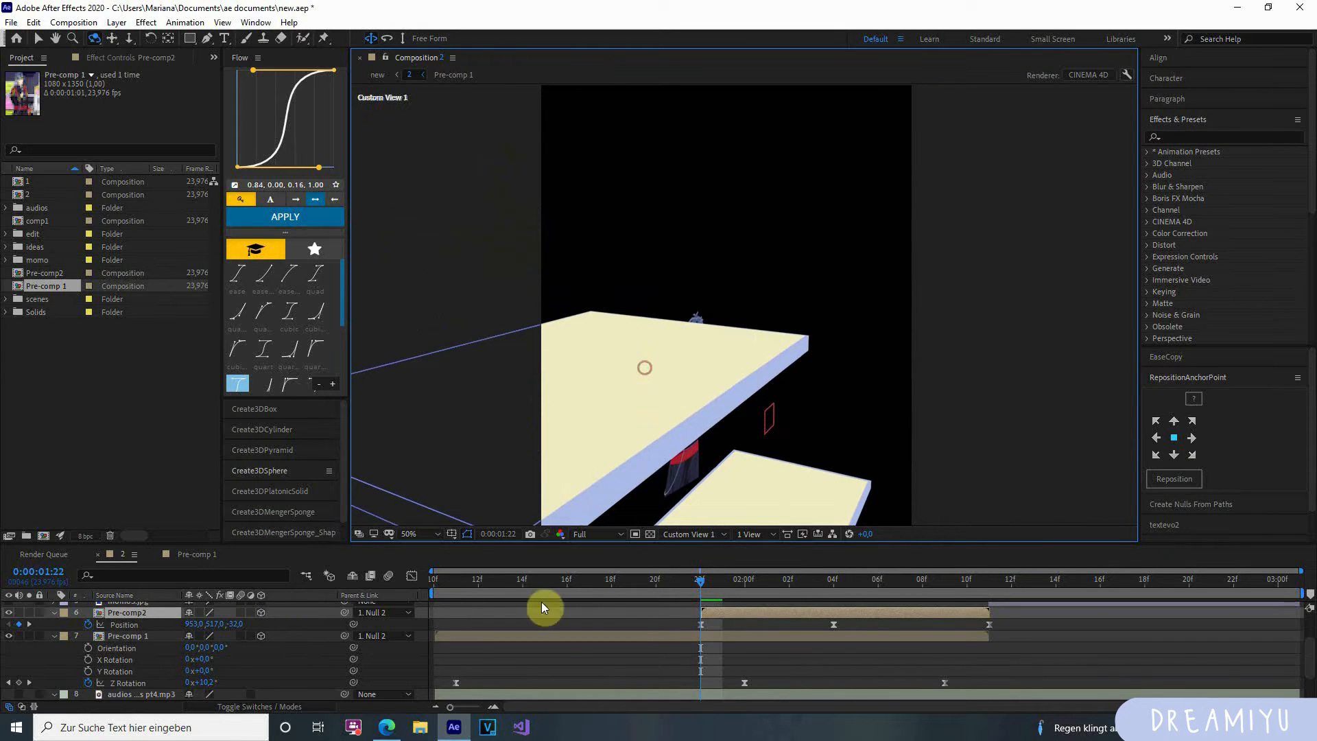
{"action": "left_click", "coordinate": [715, 579]}
{"action": "left_click_drag", "start_coordinate": [697, 624], "coordinate": [726, 626]}
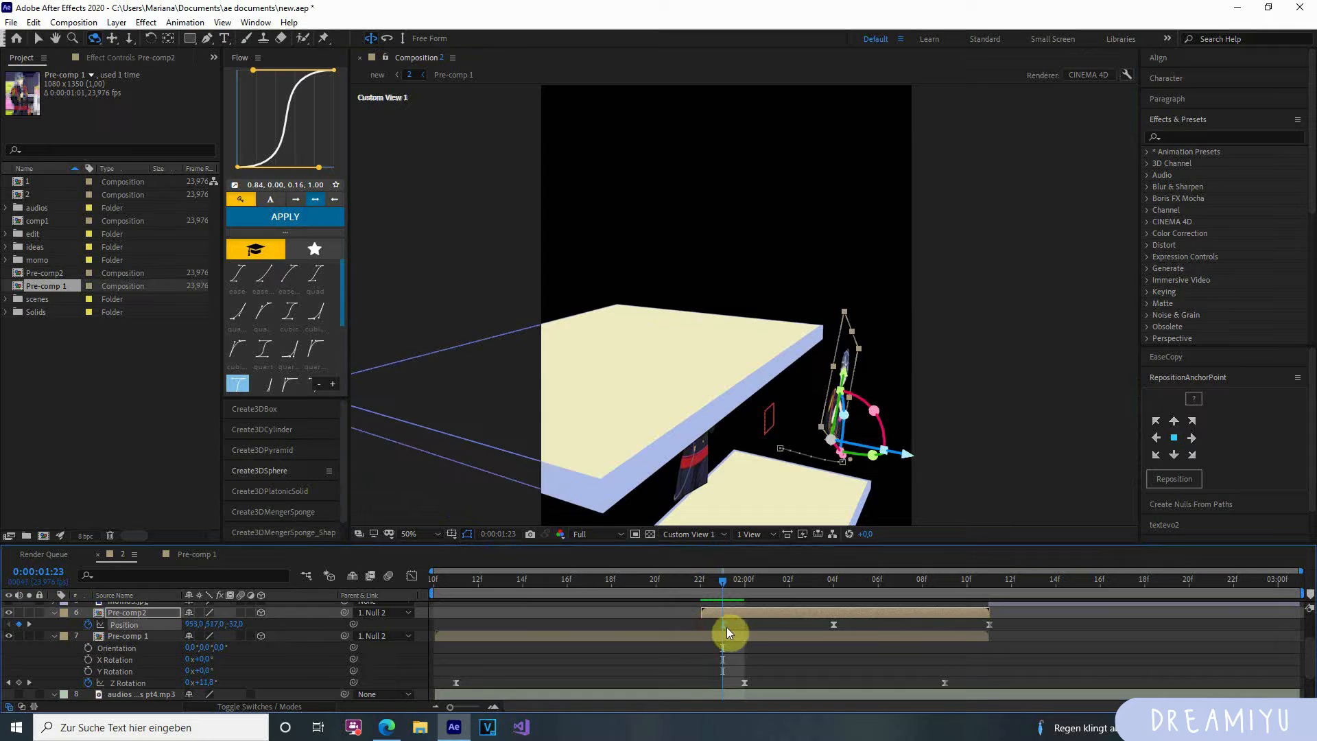
{"action": "left_click_drag", "start_coordinate": [233, 626], "coordinate": [356, 632]}
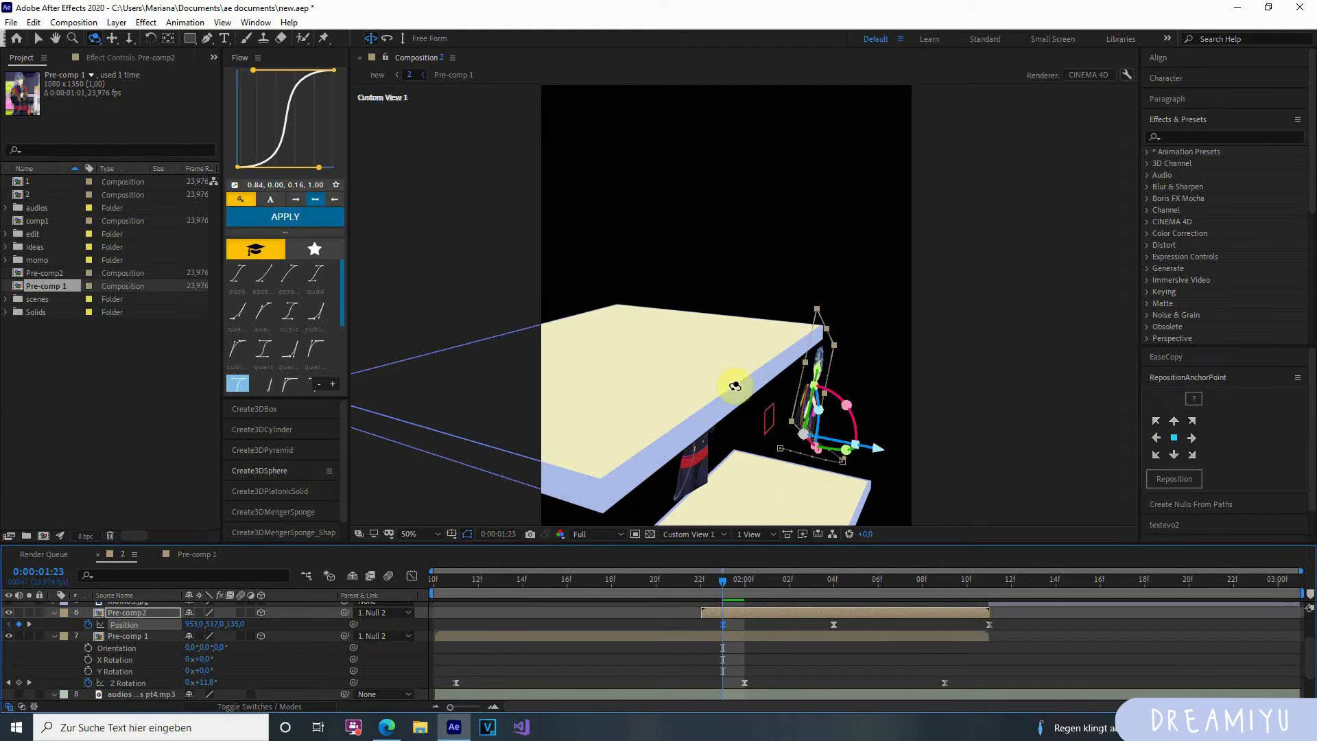
Return to Active Camera, move the first Position keyframe of Pre-comp2 to 0:00:01:22, and play back the animation.
{"action": "left_click", "coordinate": [705, 535]}
{"action": "left_click", "coordinate": [704, 548]}
{"action": "left_click_drag", "start_coordinate": [722, 582], "coordinate": [700, 623]}
{"action": "left_click", "coordinate": [722, 620]}
{"action": "left_click", "coordinate": [722, 625]}
{"action": "key", "text": "space"}
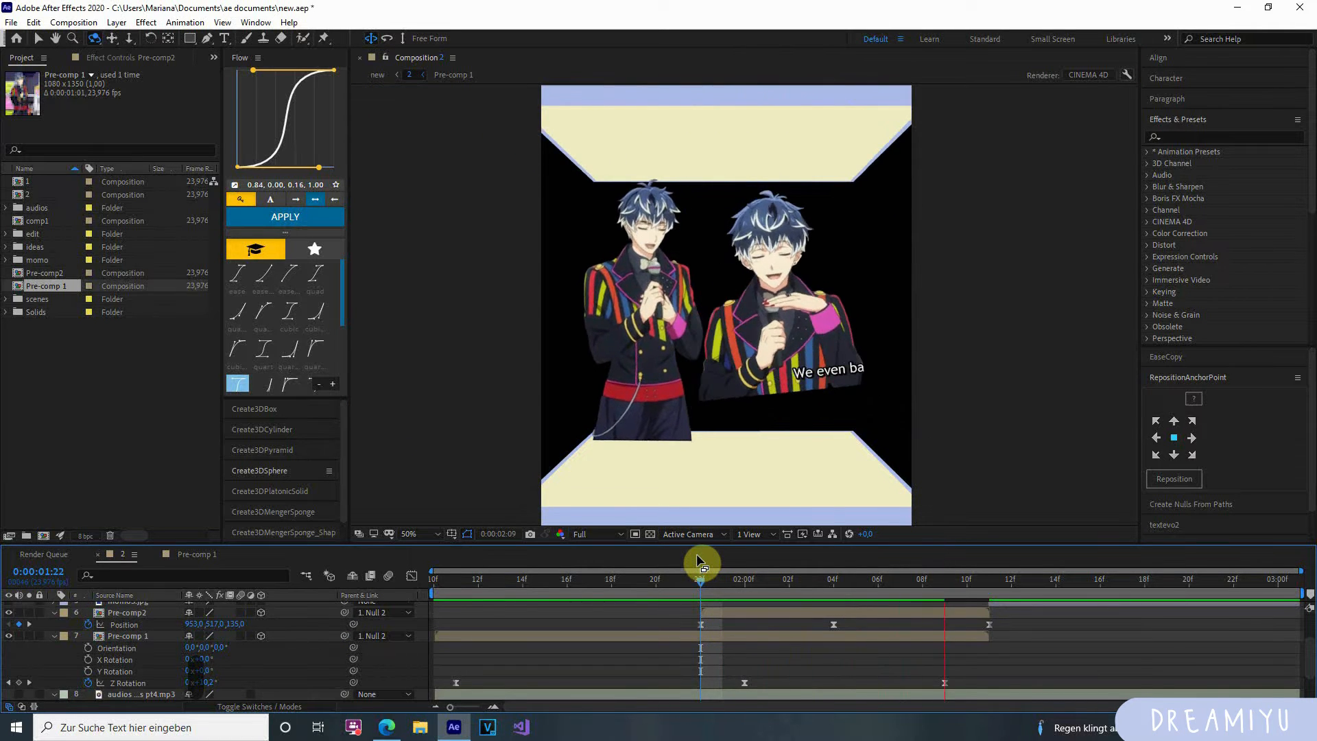
{"action": "key", "text": "space"}
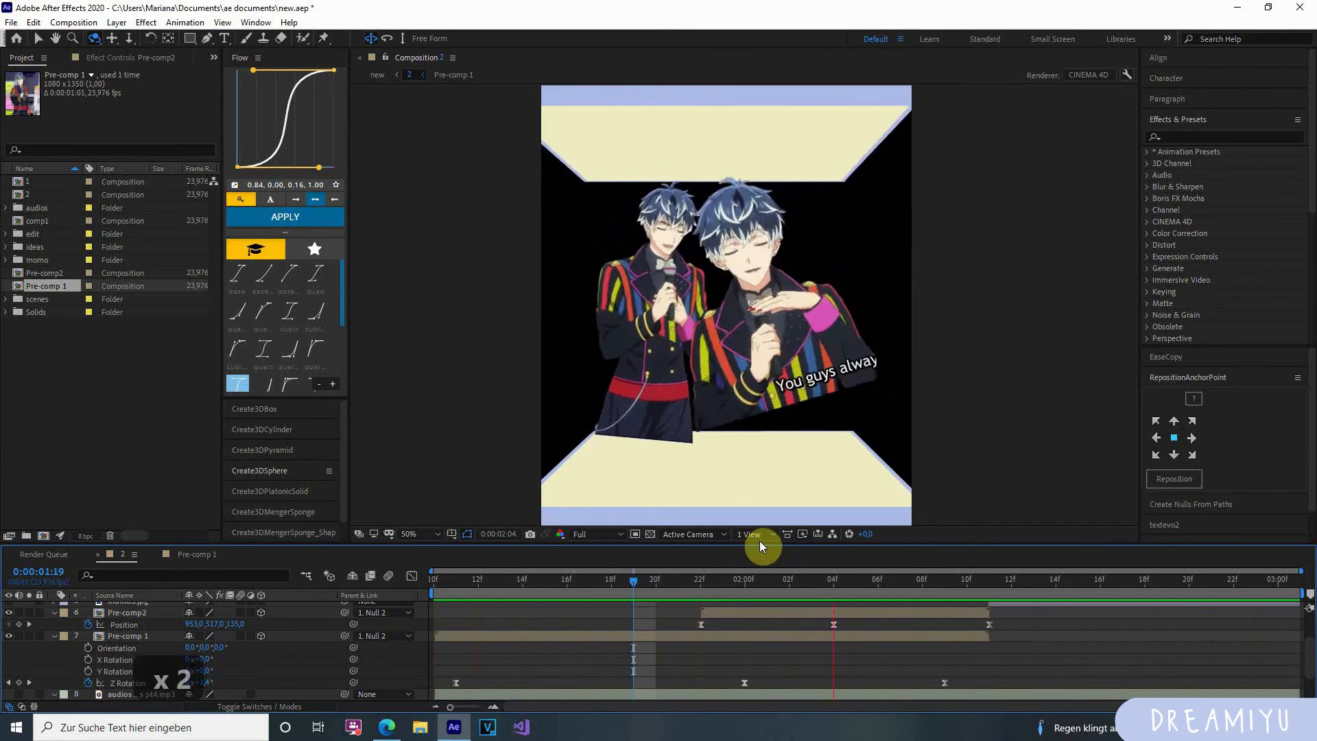
{"action": "key", "text": "space"}
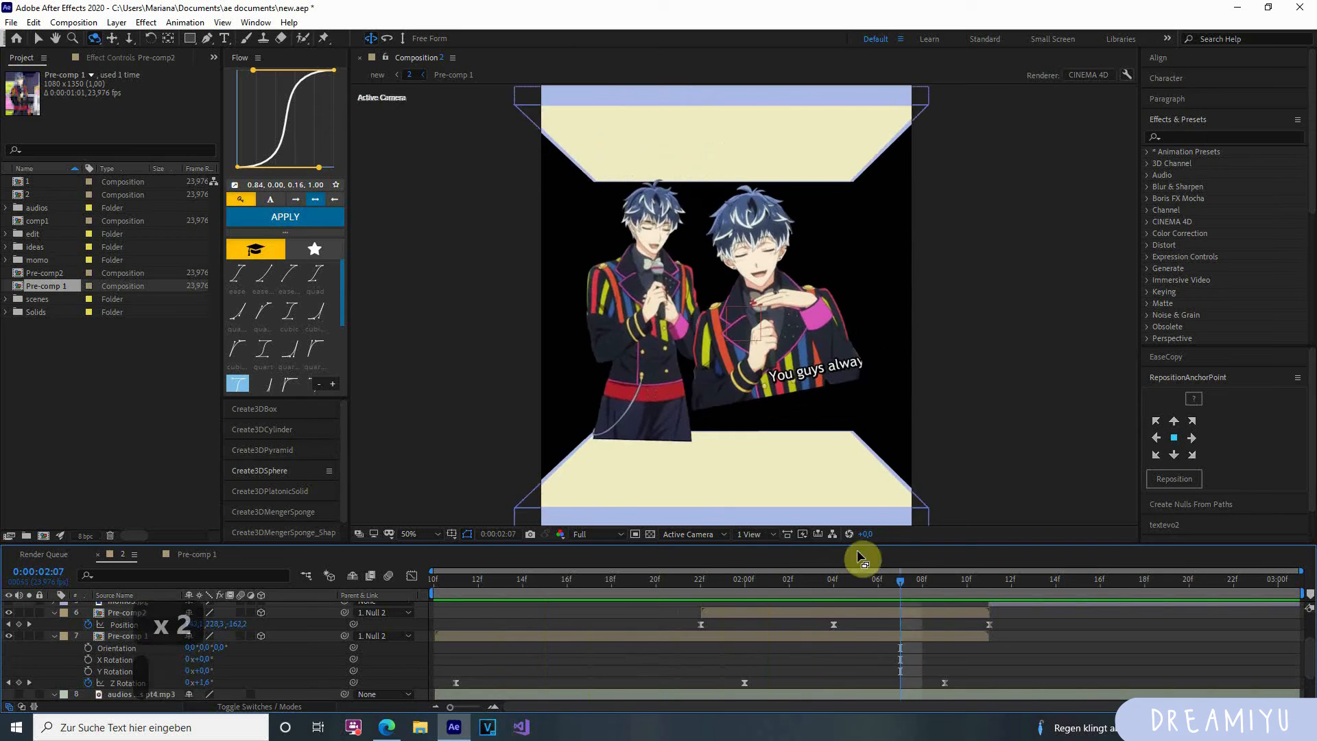
Check the frames around 0:00:02:05 and move the last Position keyframe of Pre-comp2 to 0:00:02:10.
{"action": "key", "text": "Page_Up"}
{"action": "key", "text": "Page_Up"}
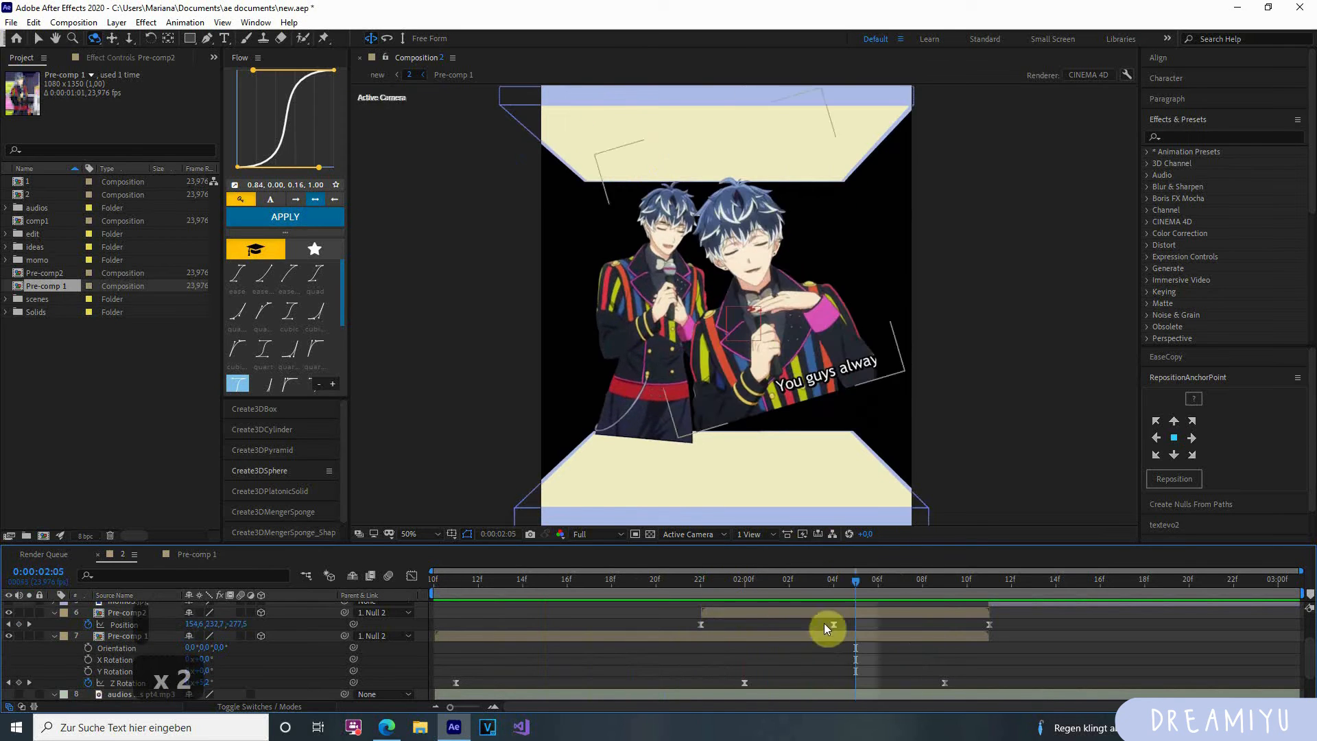
{"action": "key", "text": "Page_Down"}
{"action": "key", "text": "Page_Down"}
{"action": "key", "text": "Page_Down"}
{"action": "key", "text": "Page_Down"}
{"action": "left_click_drag", "start_coordinate": [857, 591], "coordinate": [967, 627]}
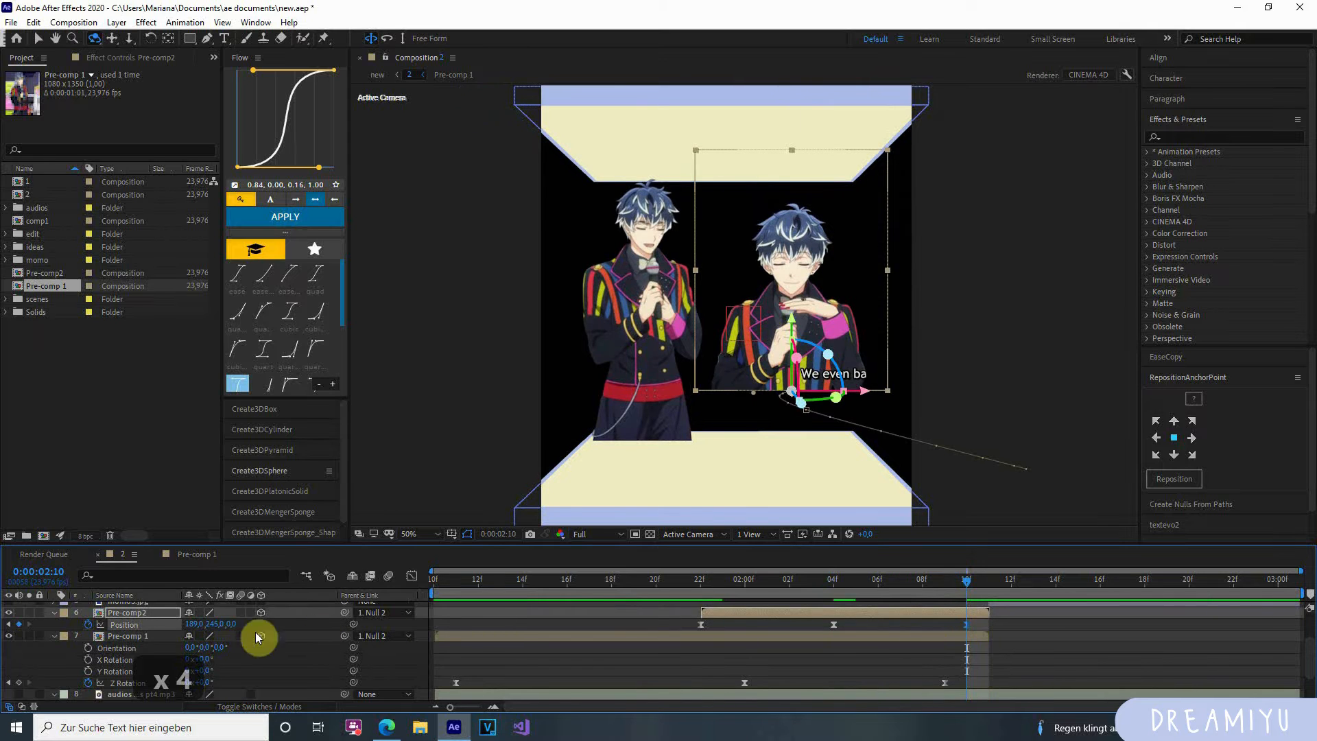
Increase the X Position of Pre-comp2 at 0:00:02:10 and play back from 0:00:01:19.
{"action": "left_click_drag", "start_coordinate": [192, 624], "coordinate": [258, 632]}
{"action": "left_click_drag", "start_coordinate": [798, 608], "coordinate": [632, 619]}
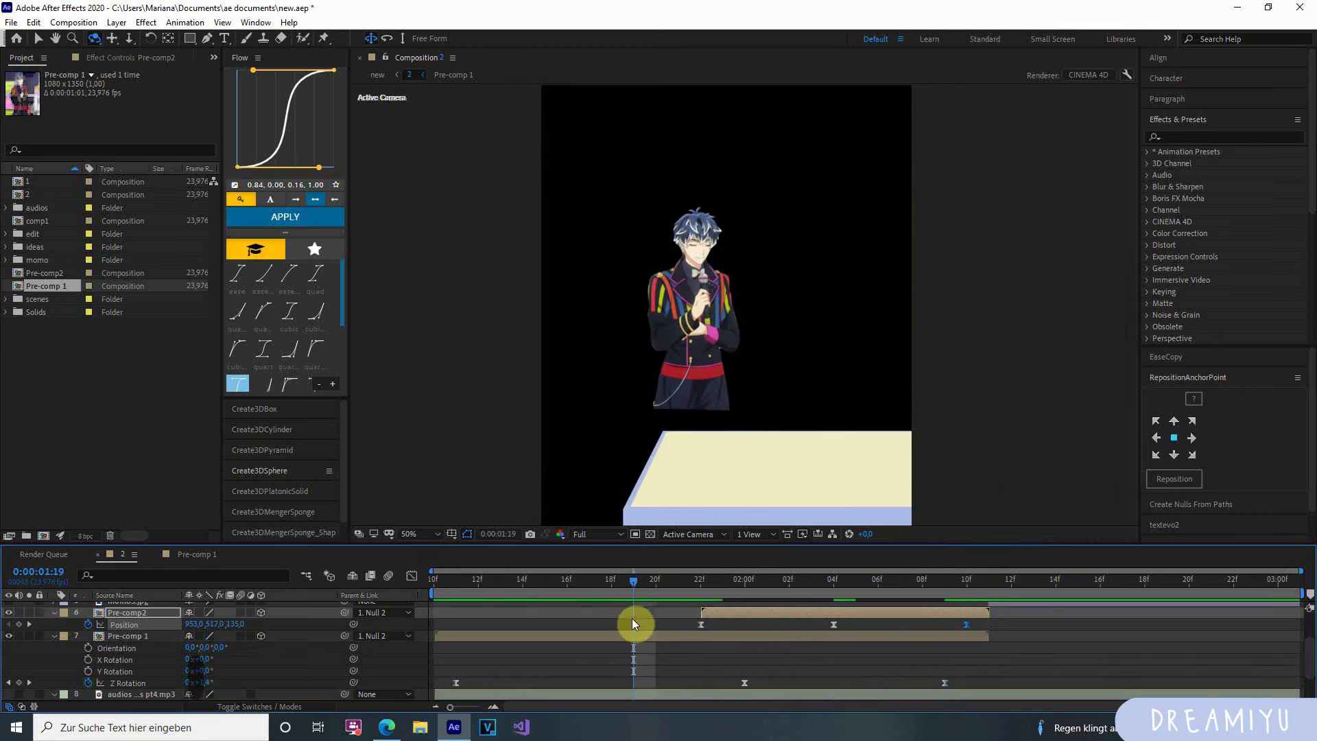
{"action": "key", "text": "space"}
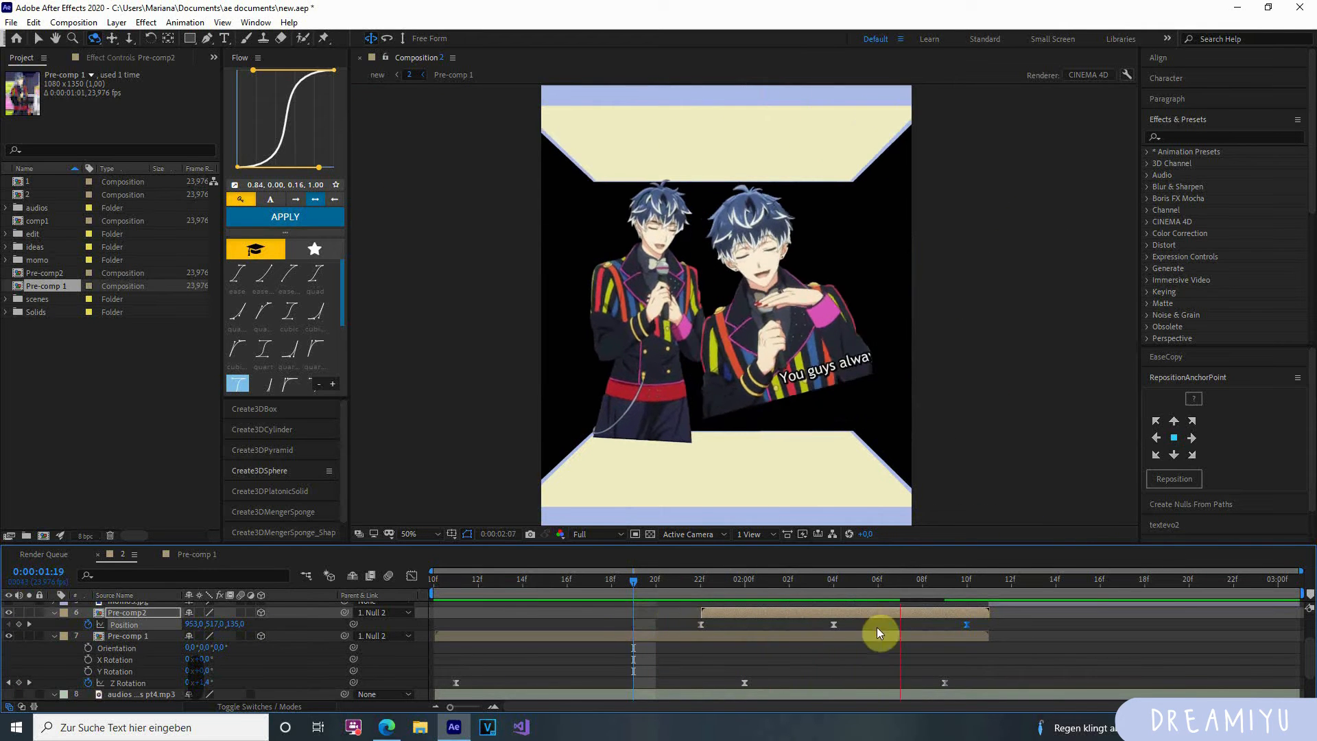
{"action": "key", "text": "space"}
Add a Position keyframe to Pre-comp2 at 0:00:02:08 and raise its Z to about 116.
{"action": "left_click", "coordinate": [967, 624]}
{"action": "left_click", "coordinate": [920, 598]}
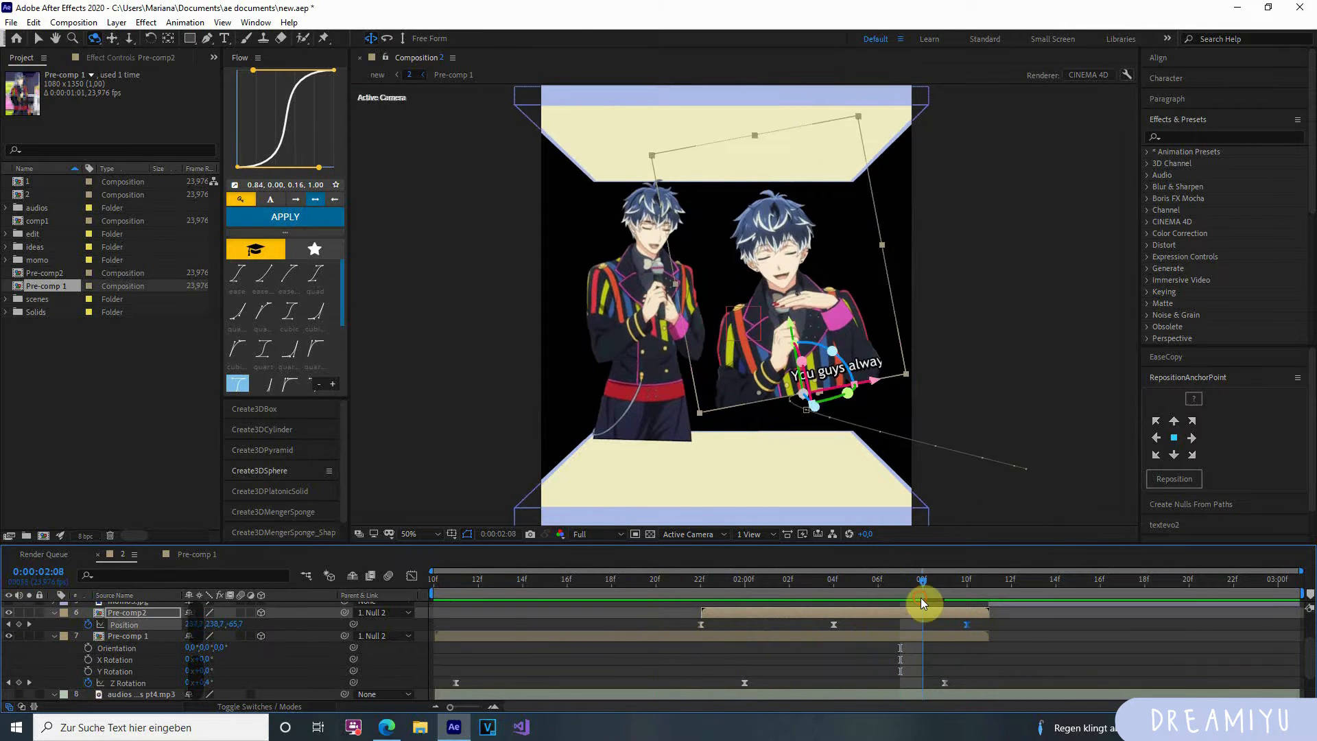
{"action": "left_click", "coordinate": [18, 624]}
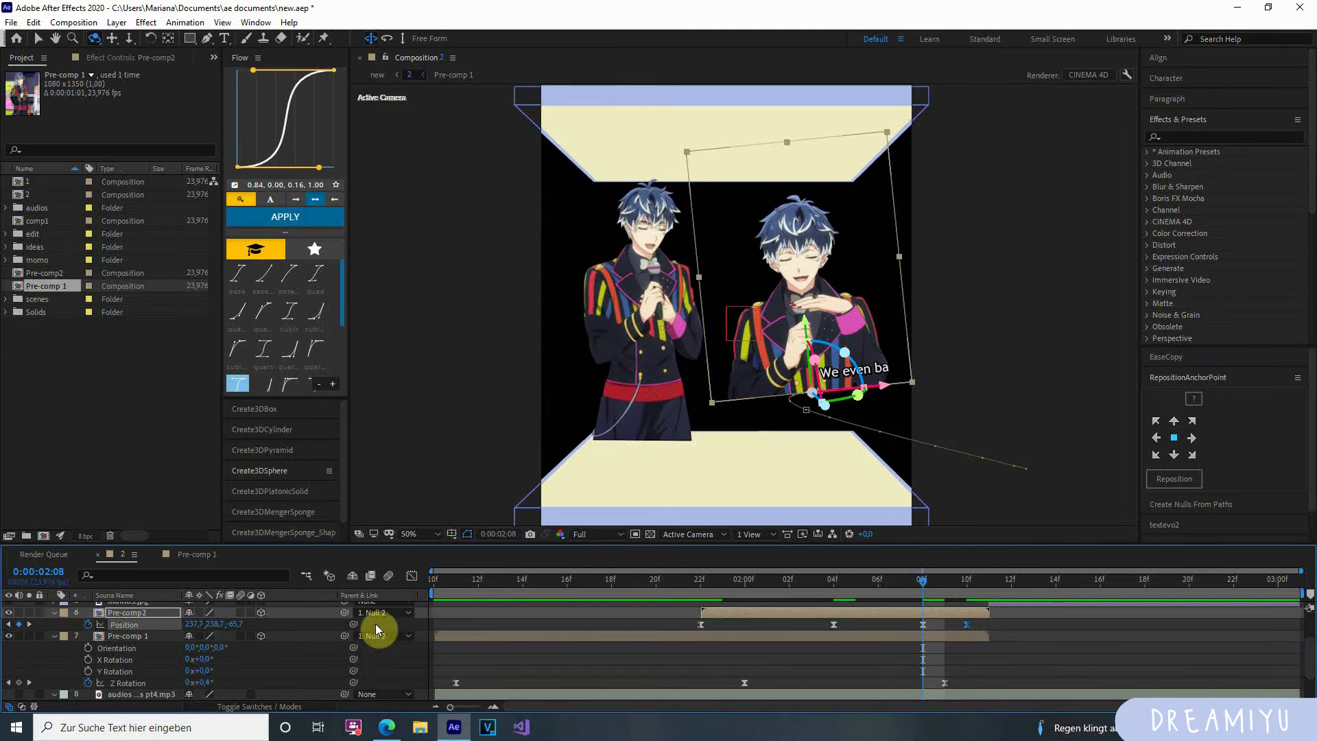
{"action": "left_click_drag", "start_coordinate": [240, 631], "coordinate": [374, 637]}
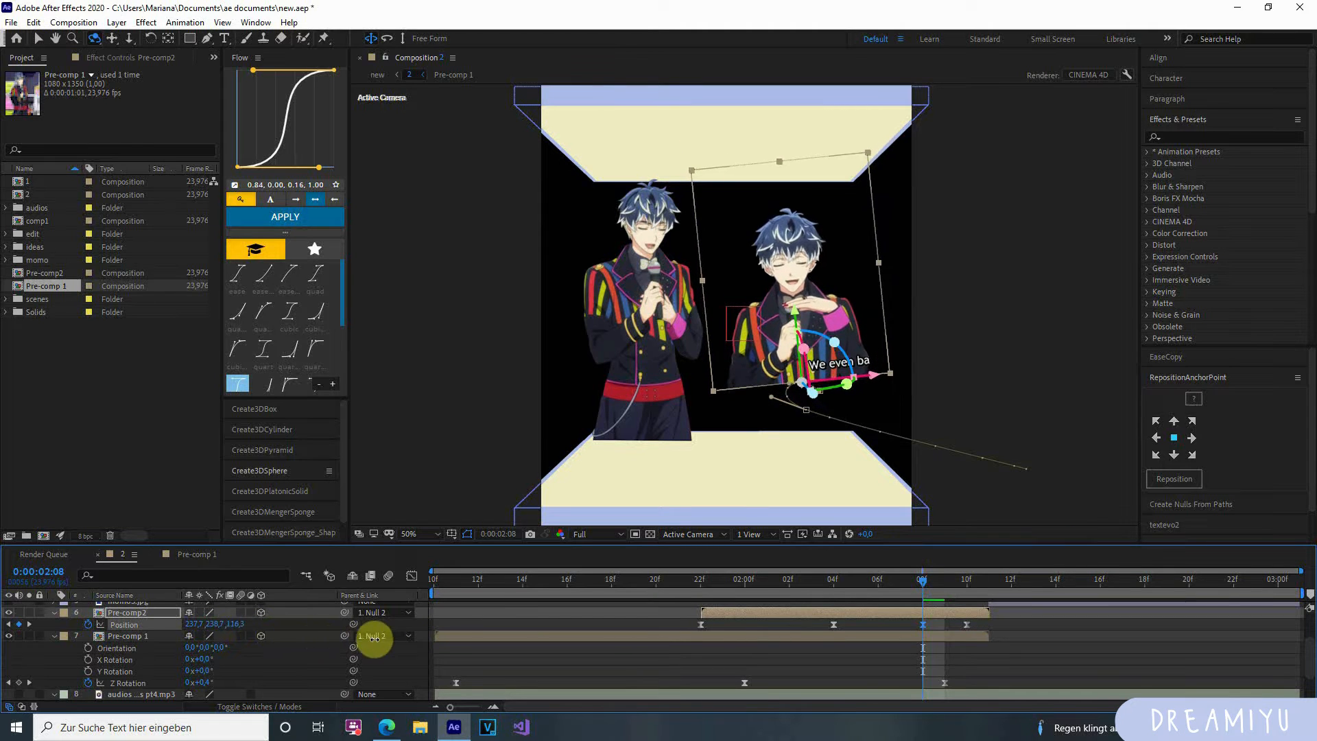
Preview the new motion and move the last Position keyframe of Pre-comp2 to 0:00:02:11.
{"action": "left_click", "coordinate": [914, 653]}
{"action": "left_click_drag", "start_coordinate": [935, 591], "coordinate": [672, 614]}
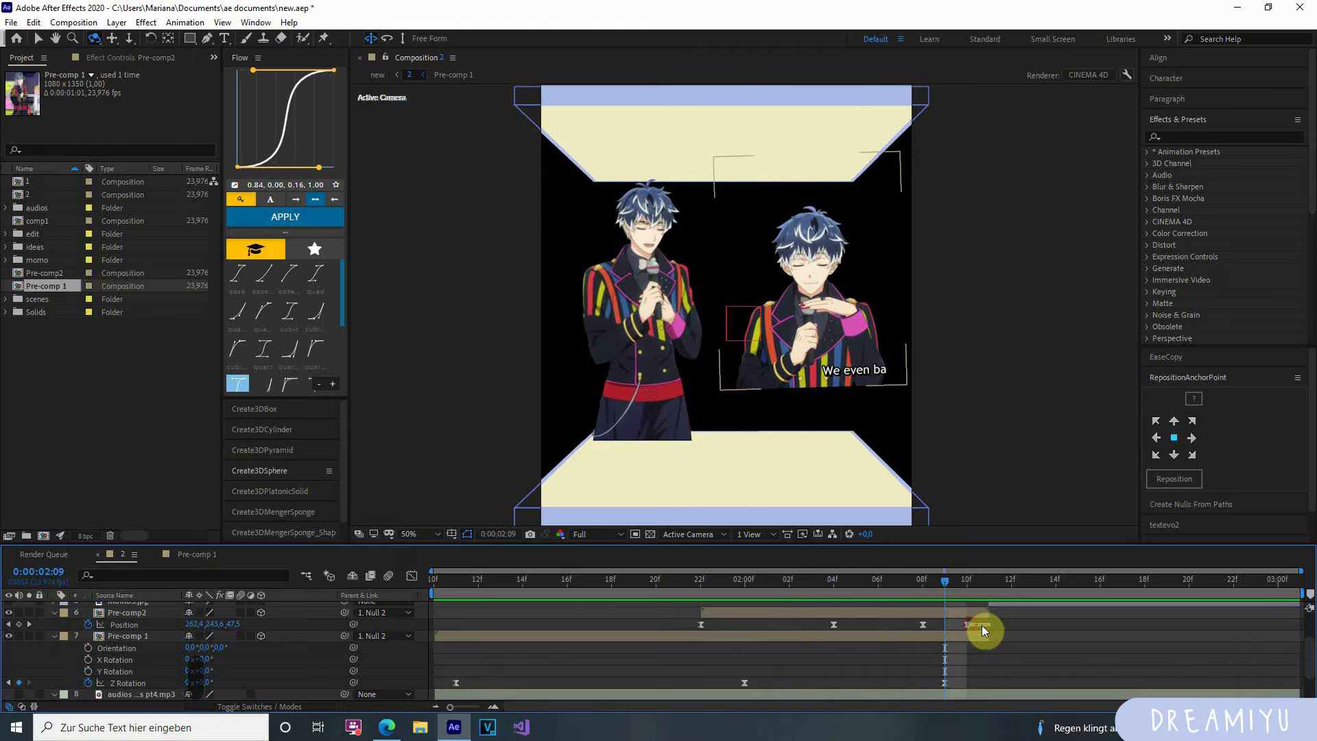
{"action": "left_click_drag", "start_coordinate": [978, 623], "coordinate": [988, 628]}
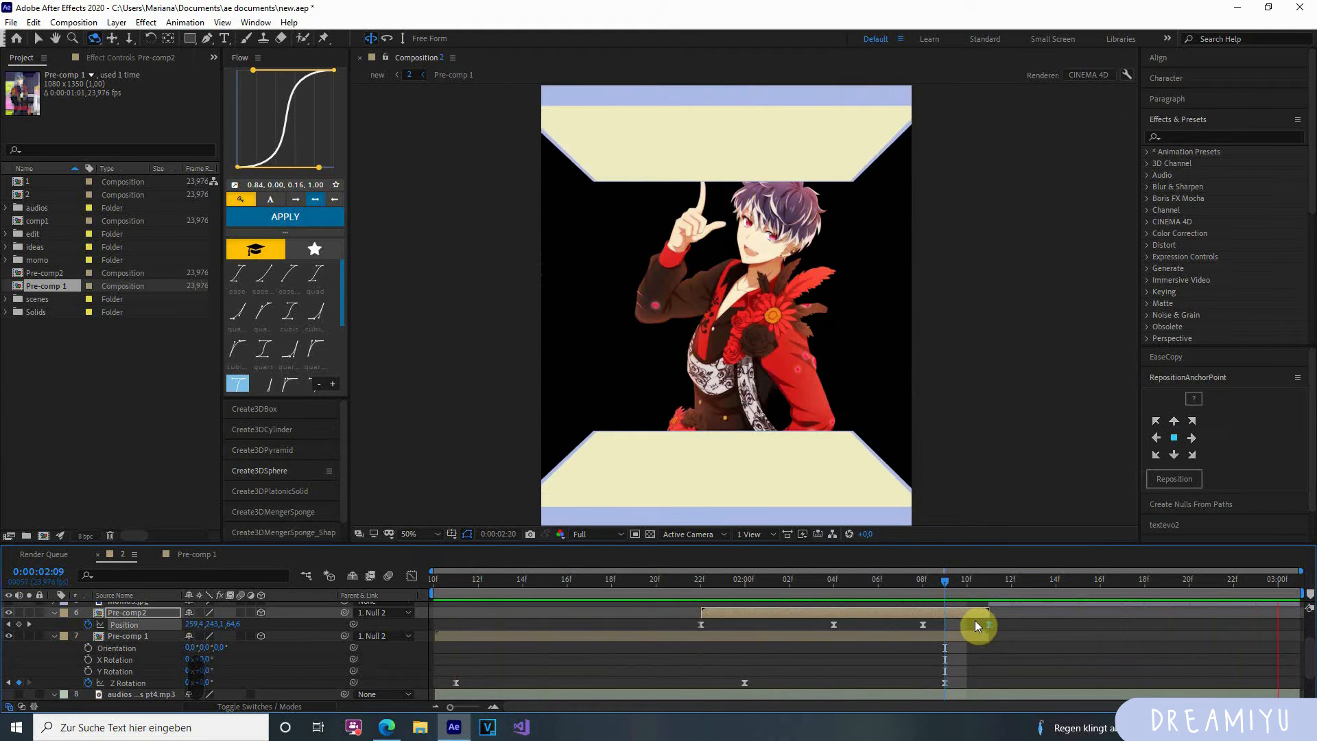
Set the 0:00:02:04 Position keyframe of Pre-comp2 to X 161 and Z -169.
{"action": "left_click_drag", "start_coordinate": [968, 580], "coordinate": [848, 618]}
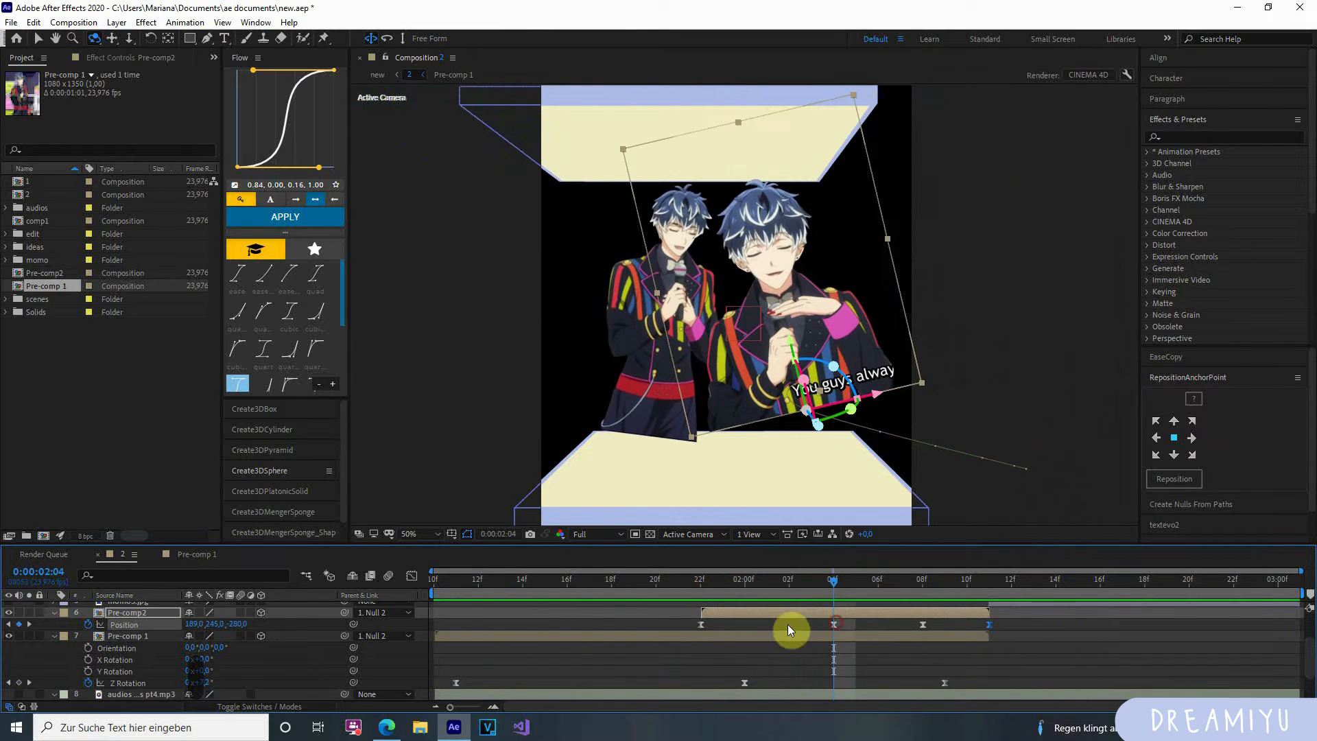
{"action": "left_click_drag", "start_coordinate": [228, 622], "coordinate": [327, 629]}
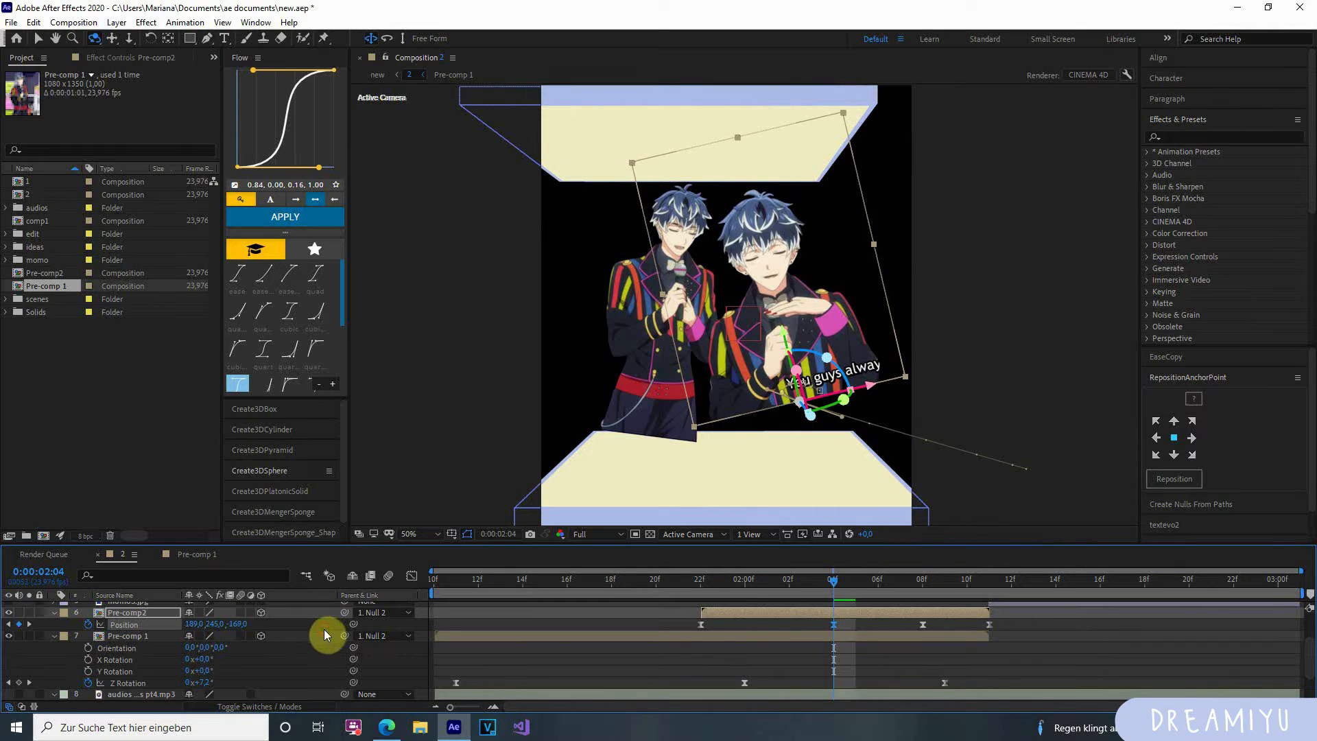
{"action": "left_click_drag", "start_coordinate": [191, 623], "coordinate": [137, 628]}
{"action": "left_click", "coordinate": [643, 643]}
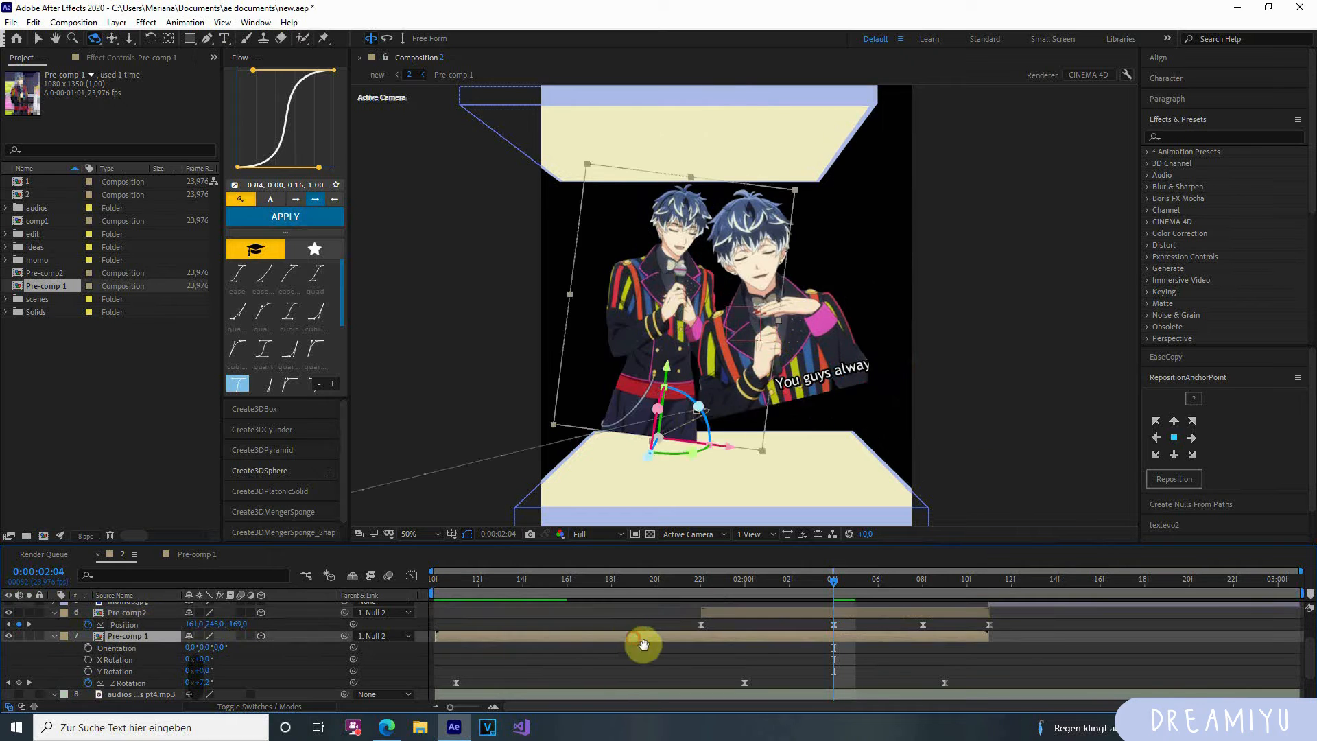
Reveal the rotation properties of Pre-comp2 and move its last Z Rotation keyframe to 0:00:02:11 at the layer's end.
{"action": "key", "text": "space"}
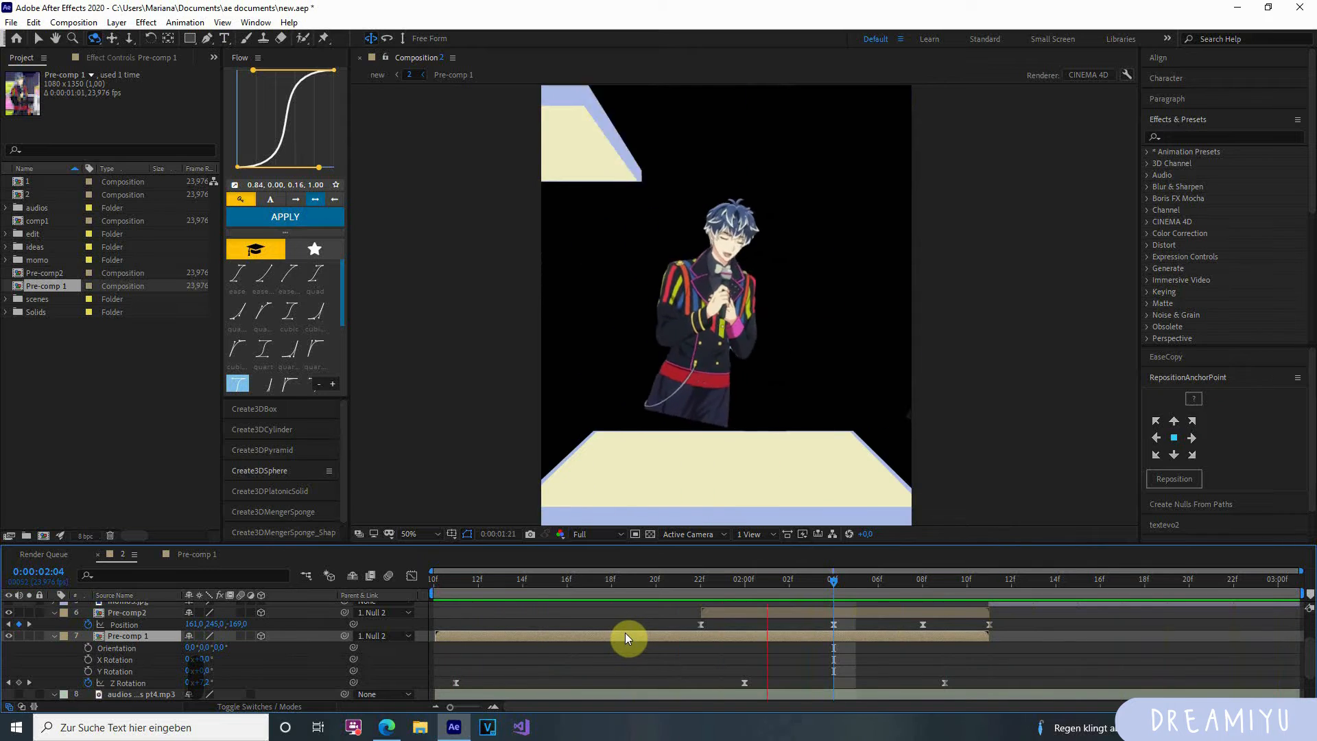
{"action": "left_click", "coordinate": [849, 611]}
{"action": "key", "text": "r"}
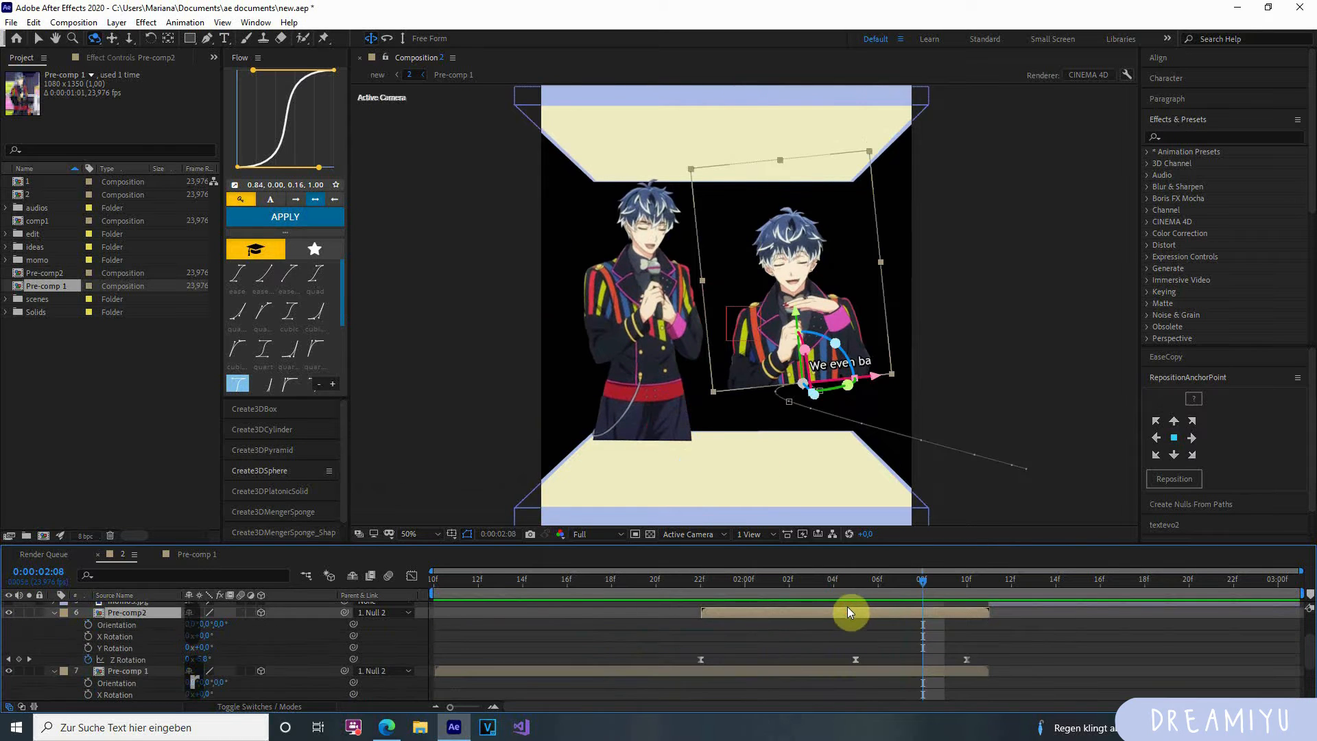
{"action": "left_click_drag", "start_coordinate": [965, 659], "coordinate": [990, 662]}
Reshape the Pre-comp2 Z Rotation value curve by lengthening the first keyframe's outgoing handle and the middle keyframe's incoming handle.
{"action": "left_click", "coordinate": [411, 576]}
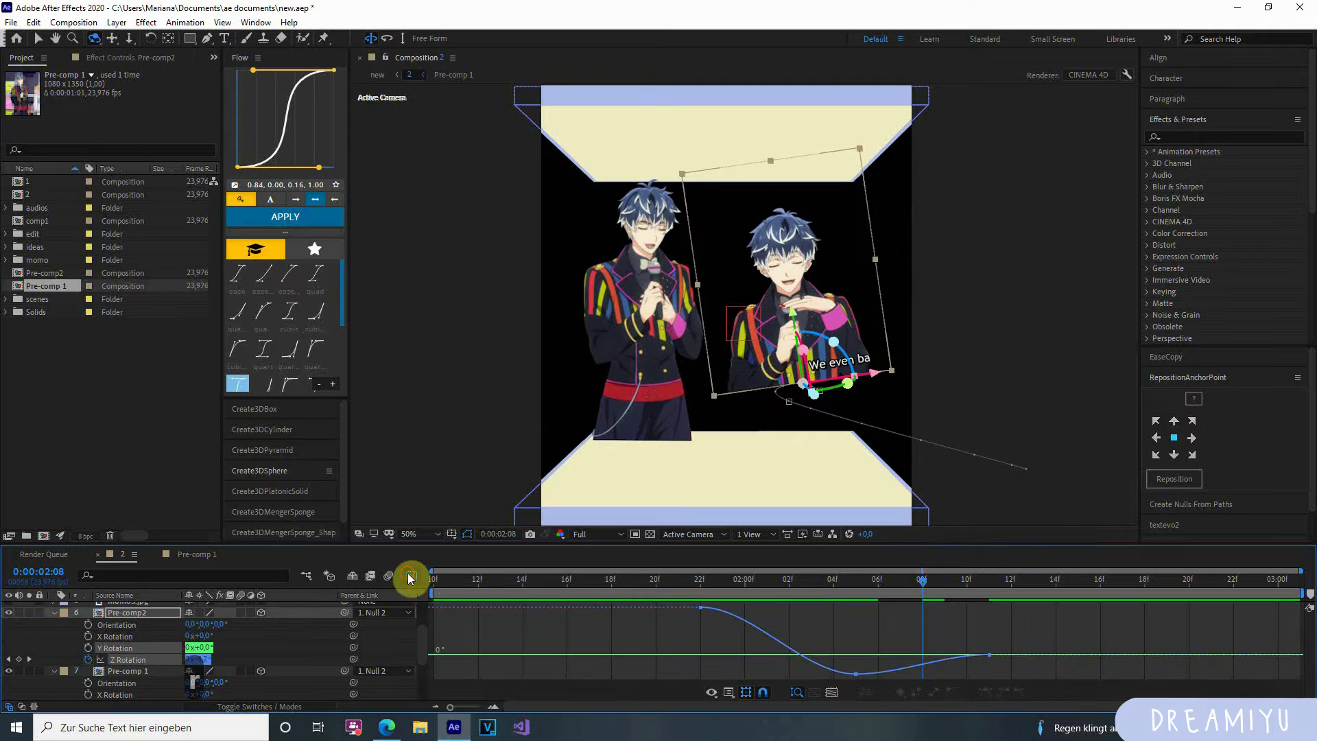
{"action": "left_click_drag", "start_coordinate": [689, 603], "coordinate": [1003, 687]}
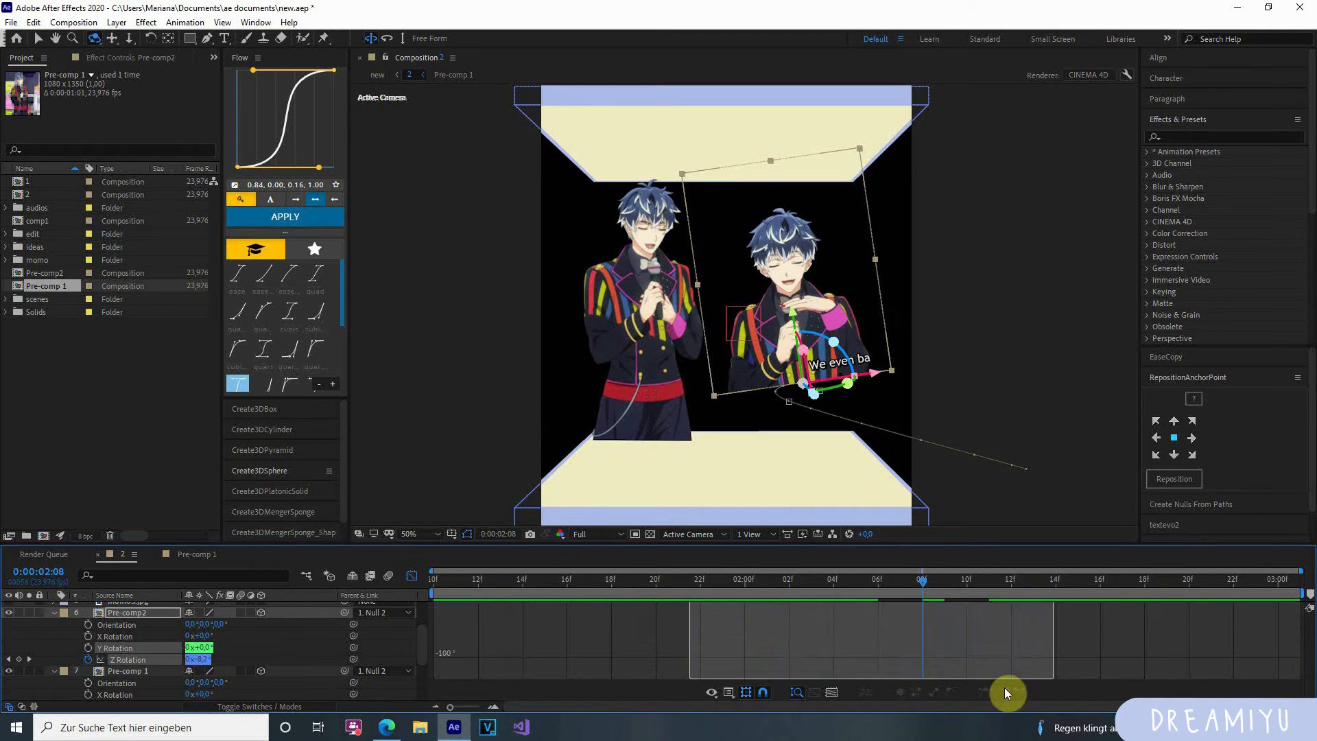
{"action": "left_click", "coordinate": [1029, 647]}
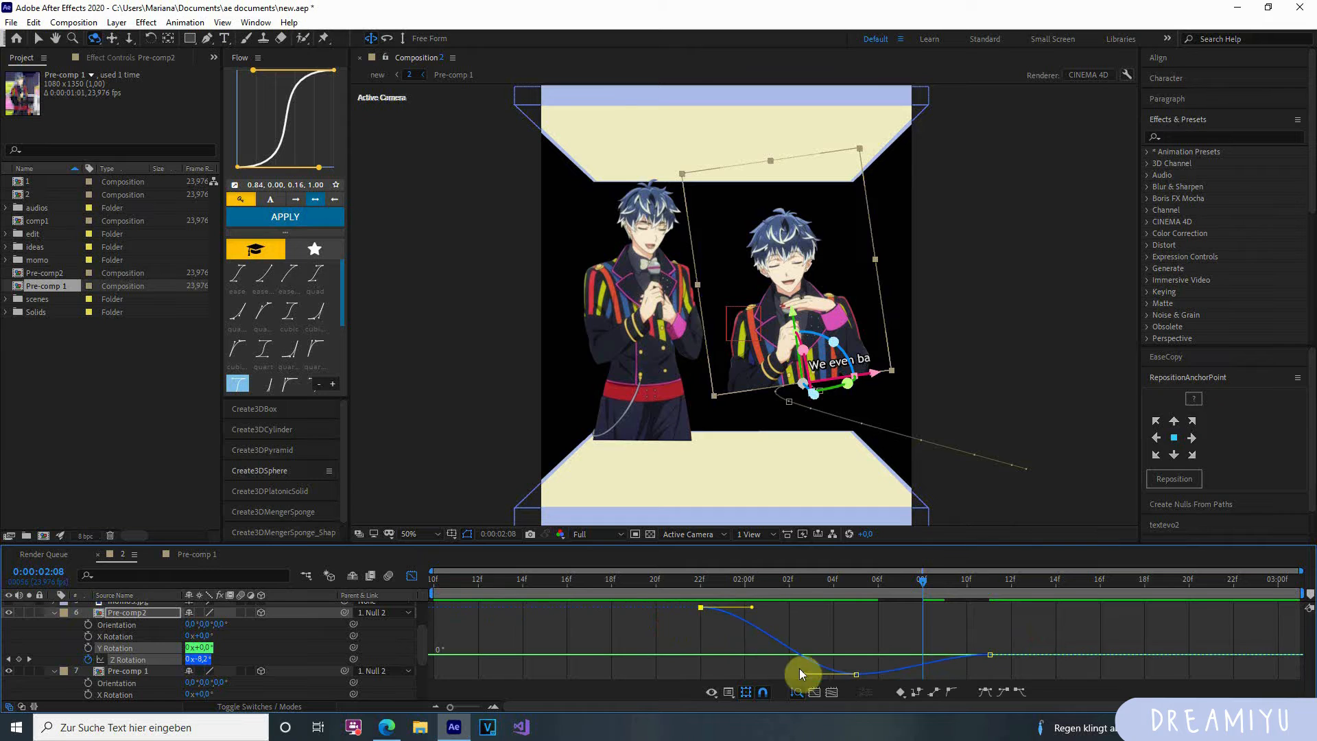
{"action": "left_click_drag", "start_coordinate": [804, 672], "coordinate": [749, 673]}
{"action": "left_click_drag", "start_coordinate": [746, 584], "coordinate": [817, 608]}
Move the middle Z Rotation keyframe of Pre-comp2 to 0:00:02:06, preview the swing and close the graph view.
{"action": "key", "text": "space"}
{"action": "left_click_drag", "start_coordinate": [775, 676], "coordinate": [876, 673]}
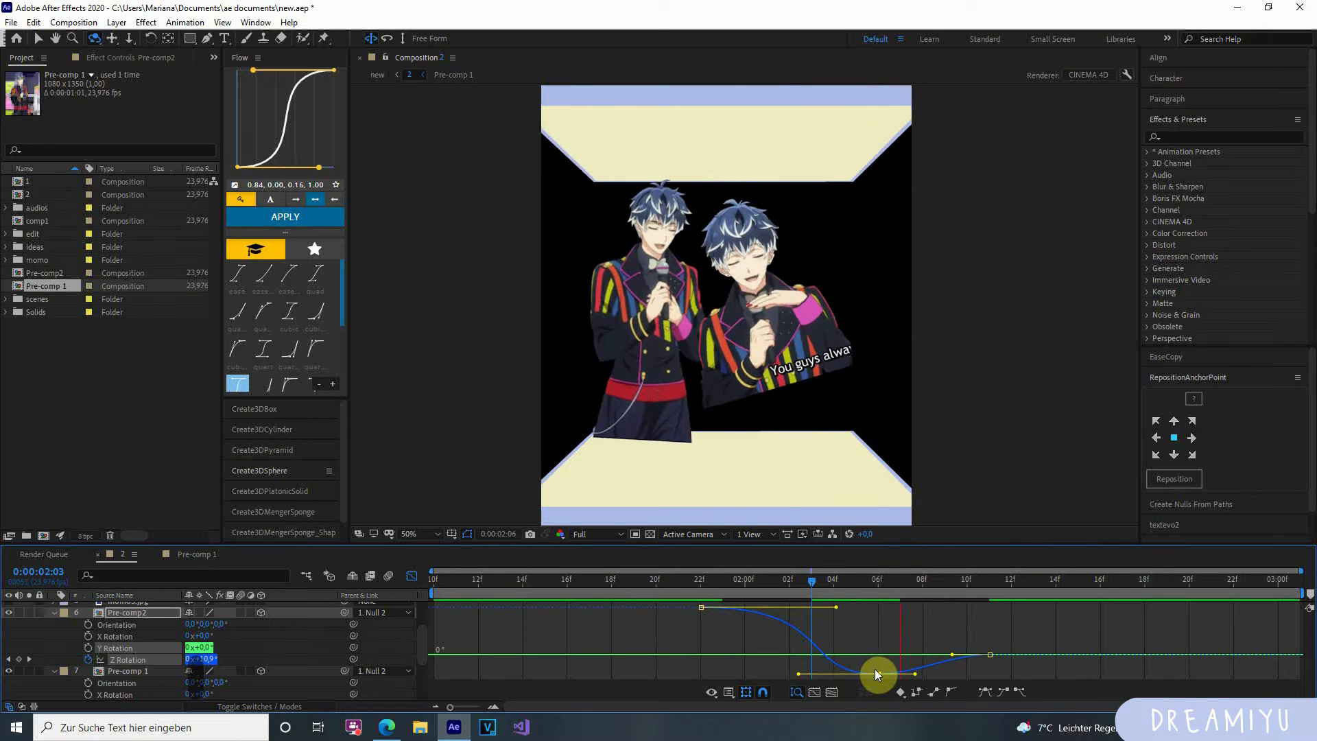
{"action": "double_click", "coordinate": [699, 582]}
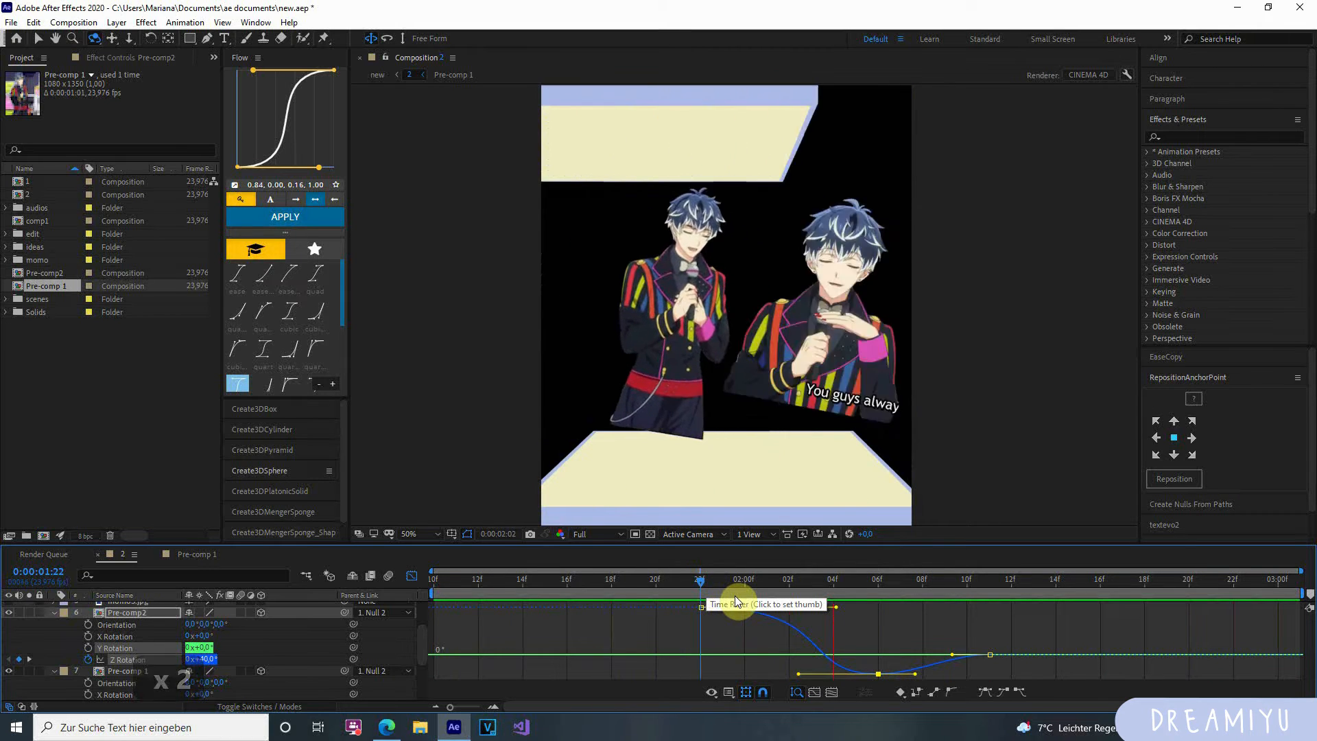
{"action": "left_click", "coordinate": [736, 602]}
{"action": "left_click", "coordinate": [410, 577]}
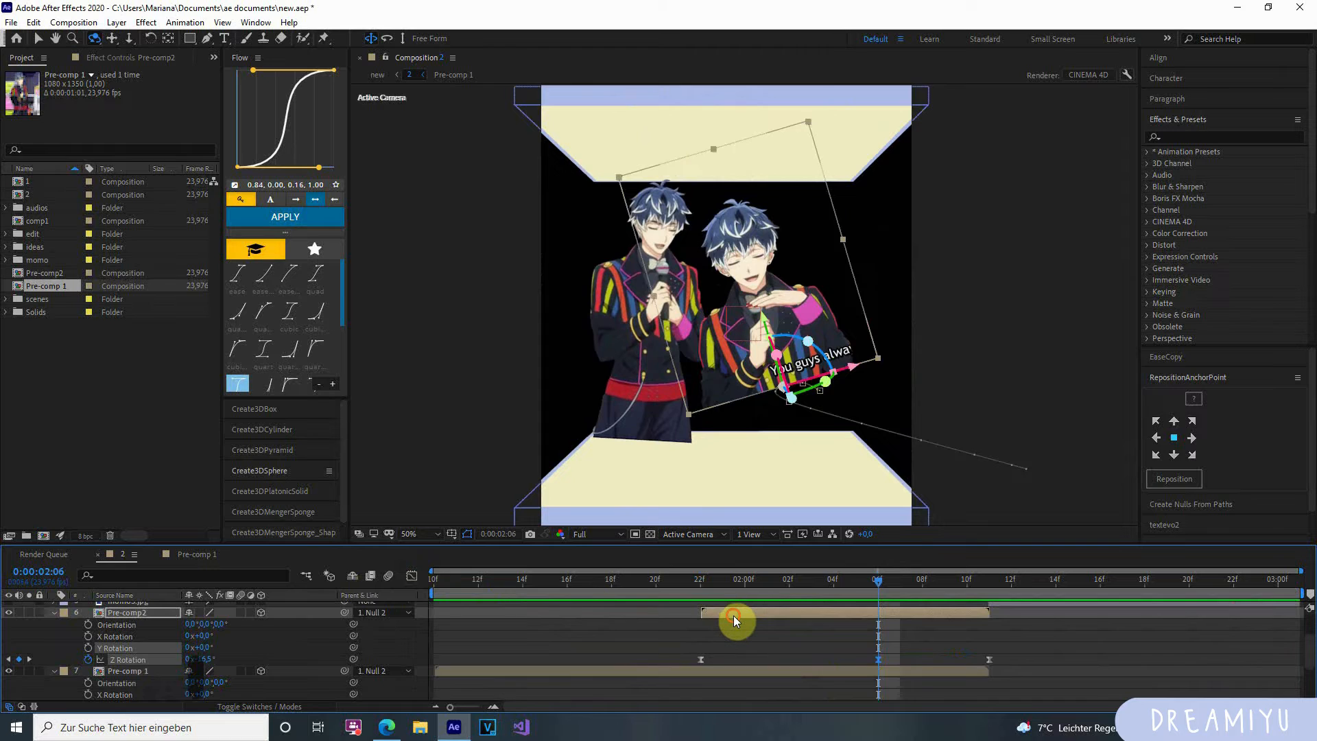
Time-stretch Pre-comp2 with a stretch factor of 120 and place the layer's start at 0:00:01:20.
{"action": "left_click_drag", "start_coordinate": [733, 615], "coordinate": [694, 620]}
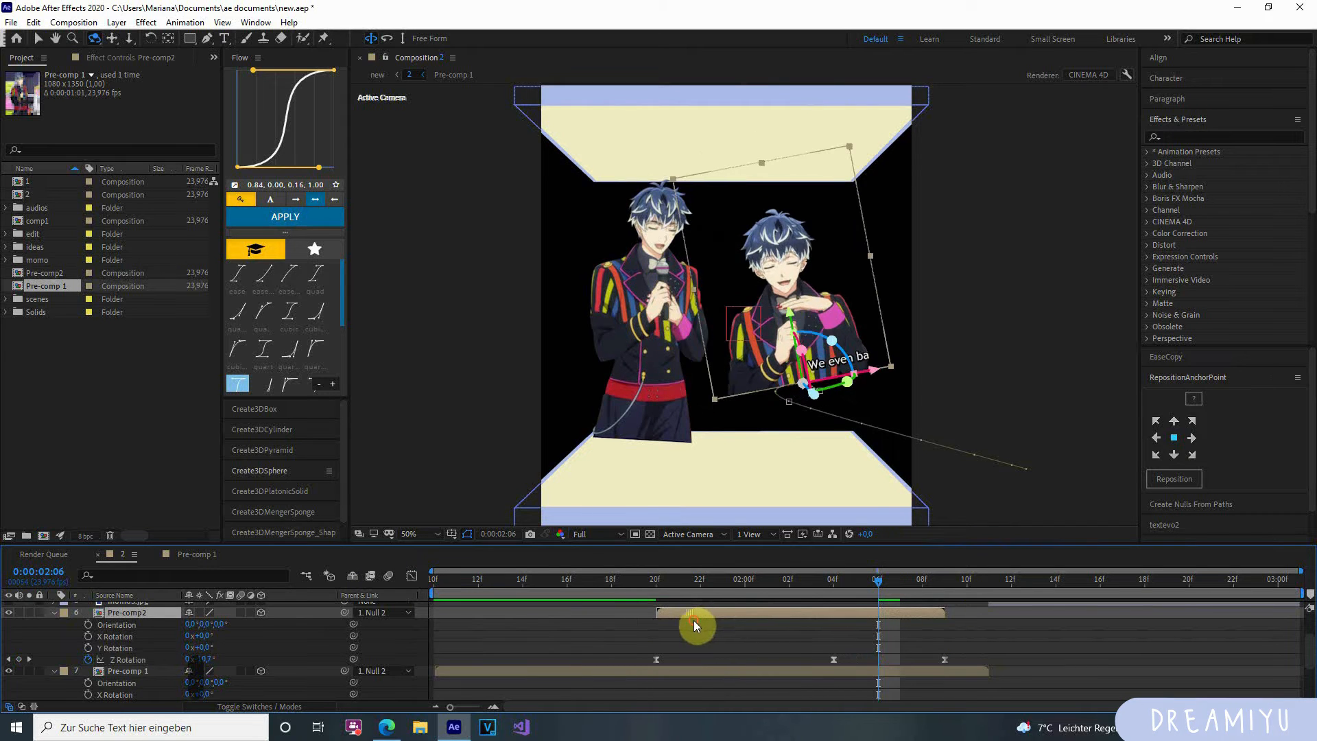
{"action": "right_click", "coordinate": [697, 615]}
{"action": "mouse_move", "coordinate": [720, 297]}
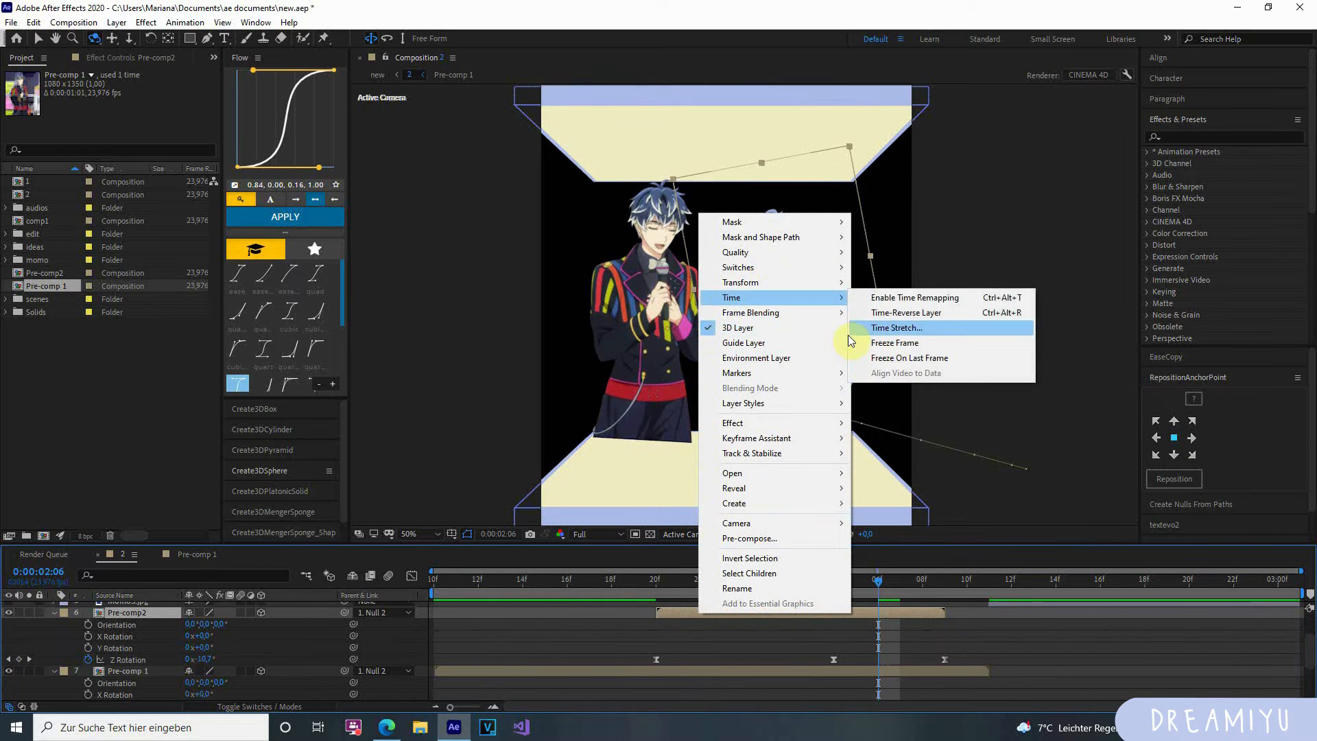
{"action": "left_click", "coordinate": [881, 327]}
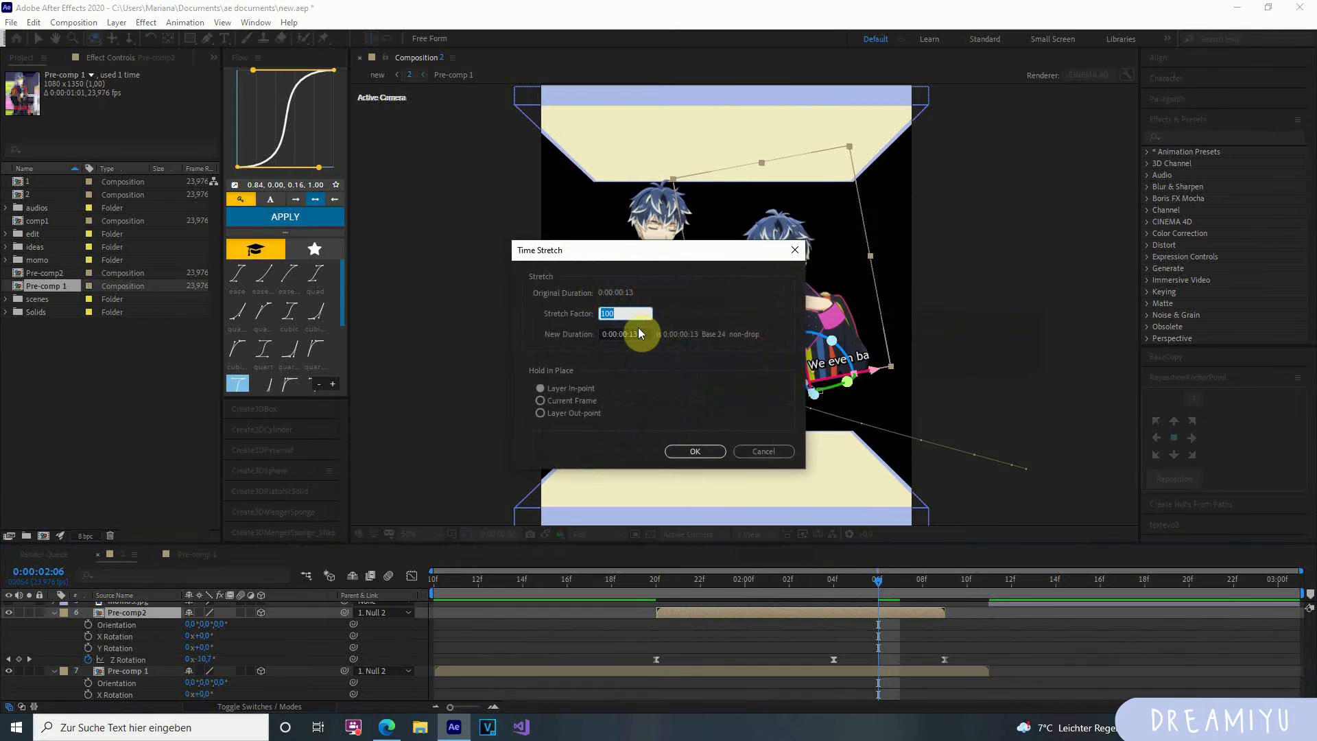
{"action": "type", "text": "12"}
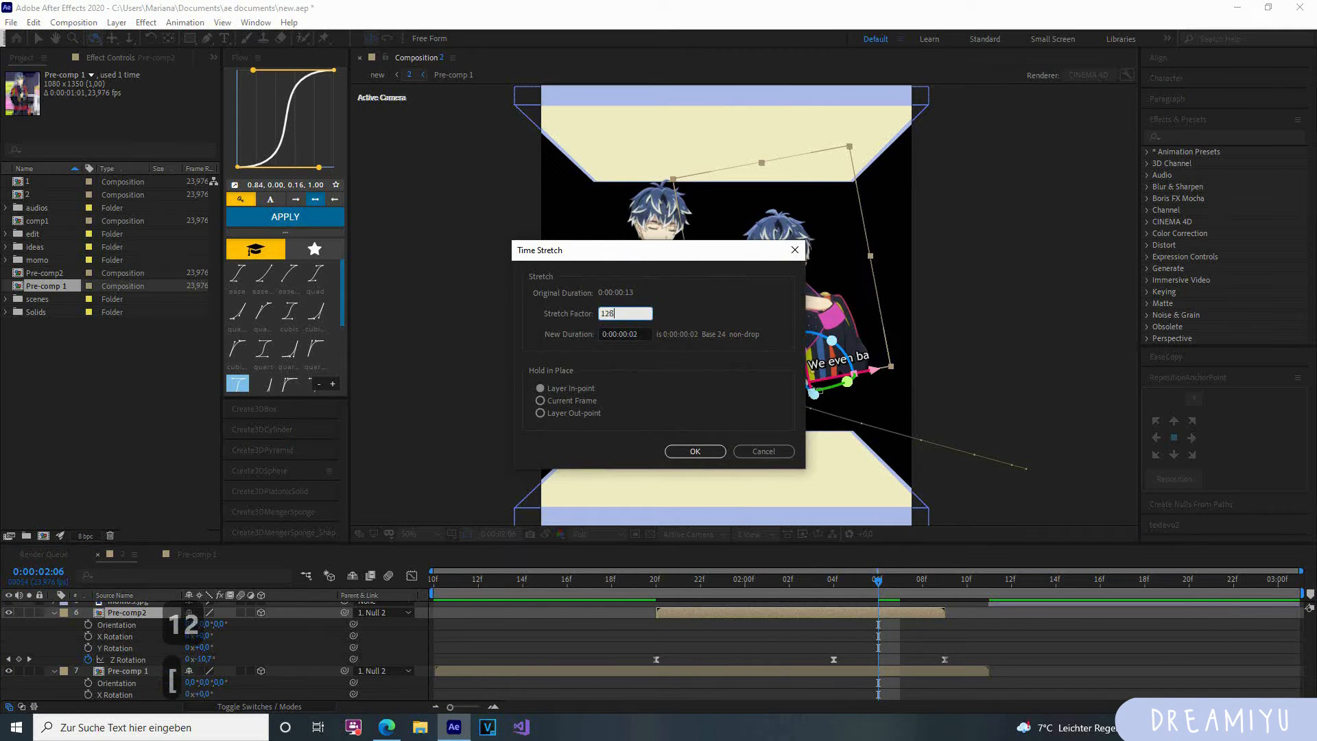
{"action": "key", "text": "BackSpace"}
{"action": "key", "text": "BackSpace"}
{"action": "key", "text": "BackSpace"}
{"action": "key", "text": "BackSpace"}
{"action": "key", "text": "BackSpace"}
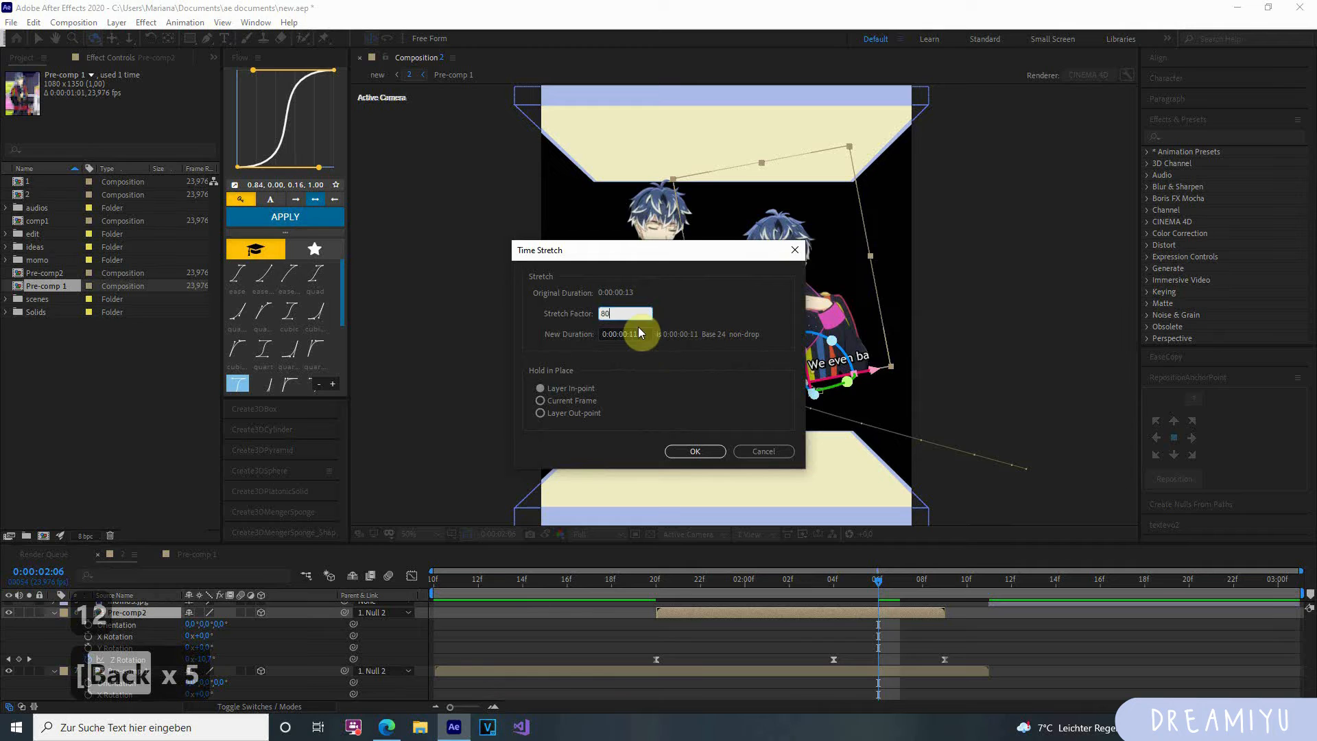
{"action": "type", "text": "80"}
{"action": "key", "text": "BackSpace"}
{"action": "key", "text": "BackSpace"}
{"action": "key", "text": "BackSpace"}
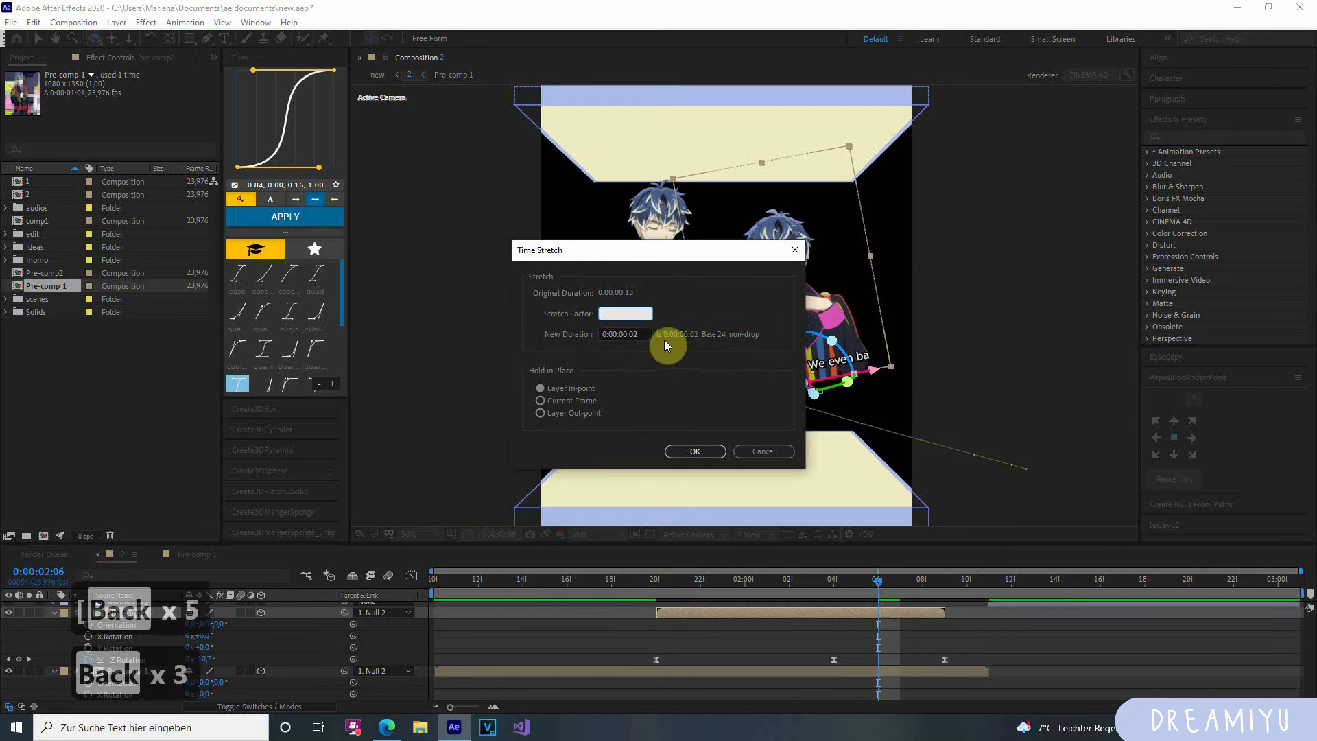
{"action": "type", "text": "120"}
{"action": "key", "text": "Return"}
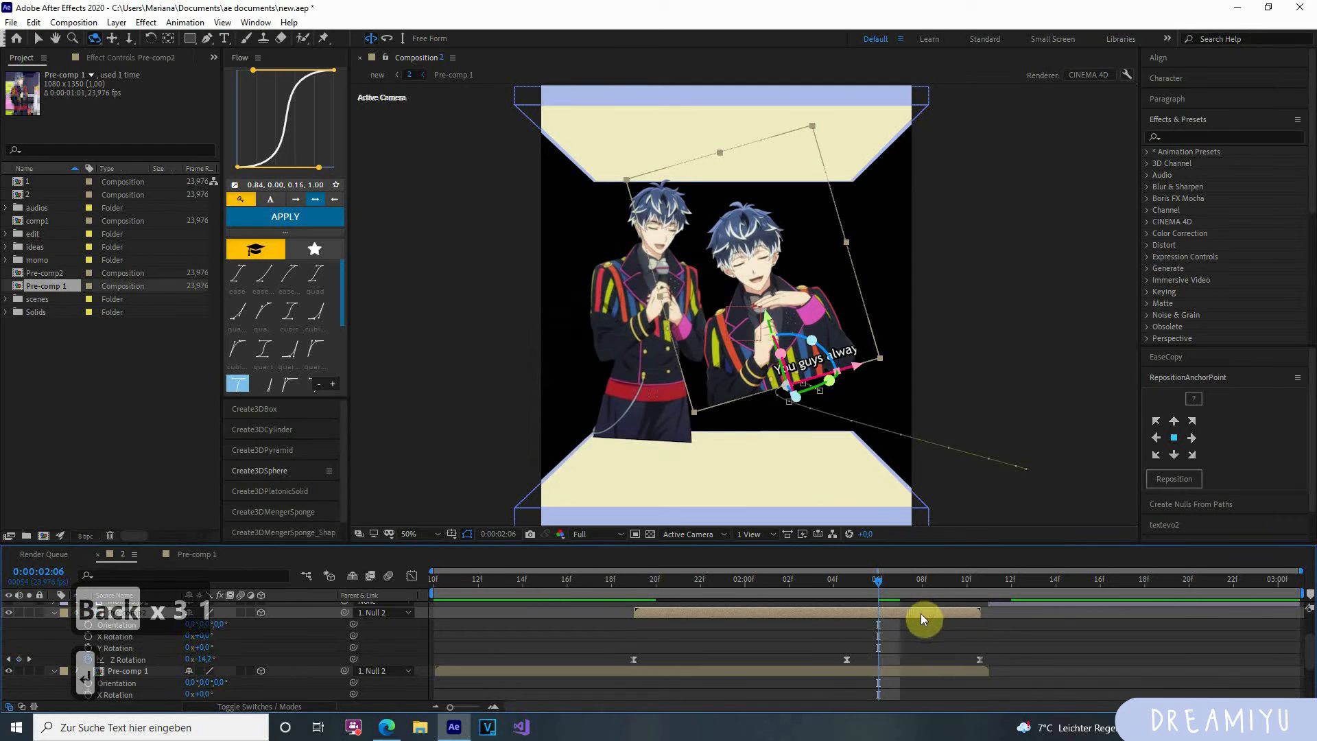
{"action": "left_click_drag", "start_coordinate": [920, 613], "coordinate": [929, 616]}
Play the composition several times from different start points to review the timing of Pre-comp2.
{"action": "left_click", "coordinate": [861, 582]}
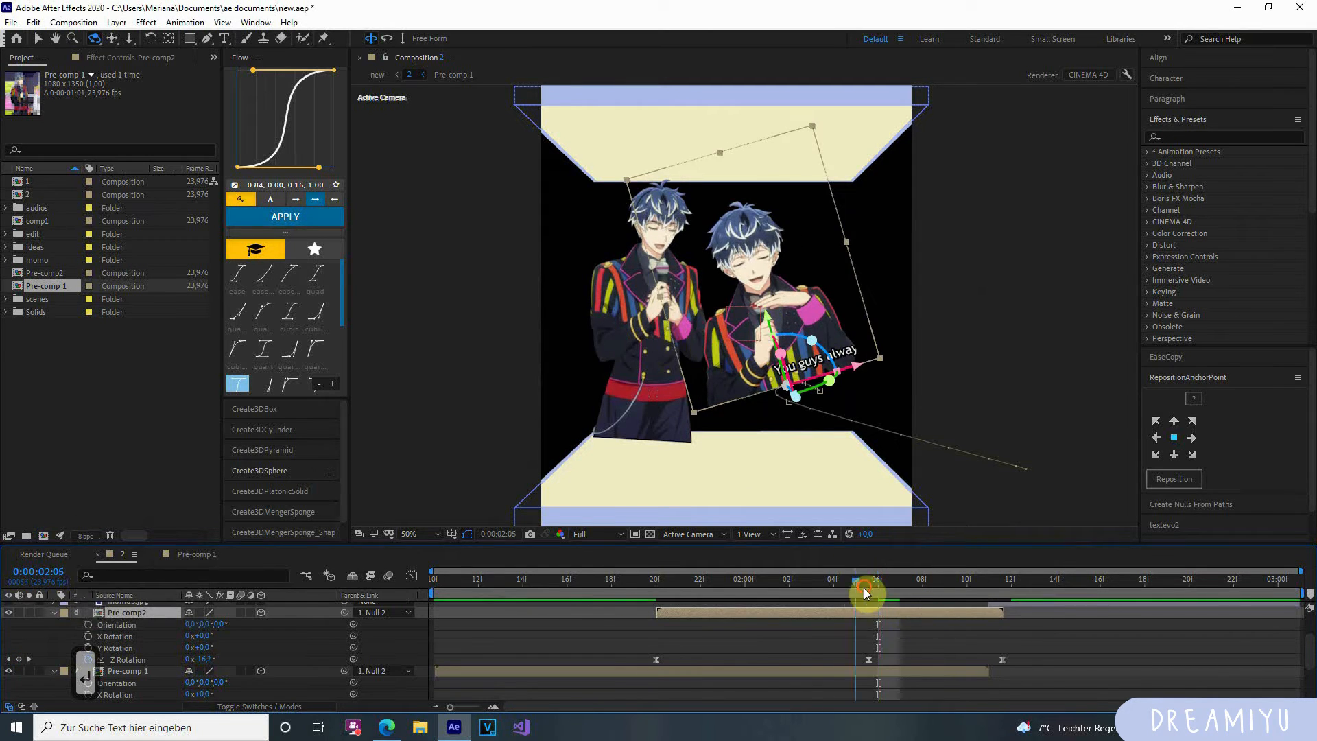
{"action": "left_click_drag", "start_coordinate": [863, 587], "coordinate": [631, 572]}
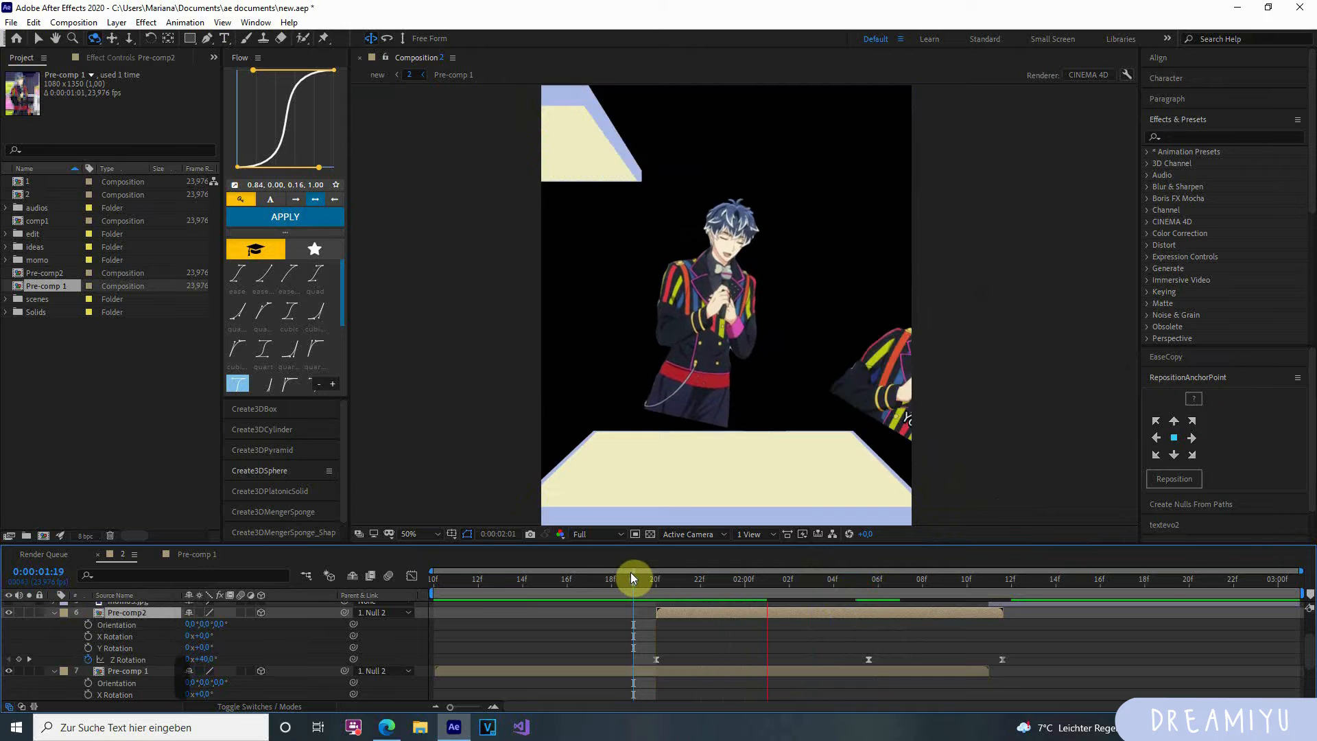
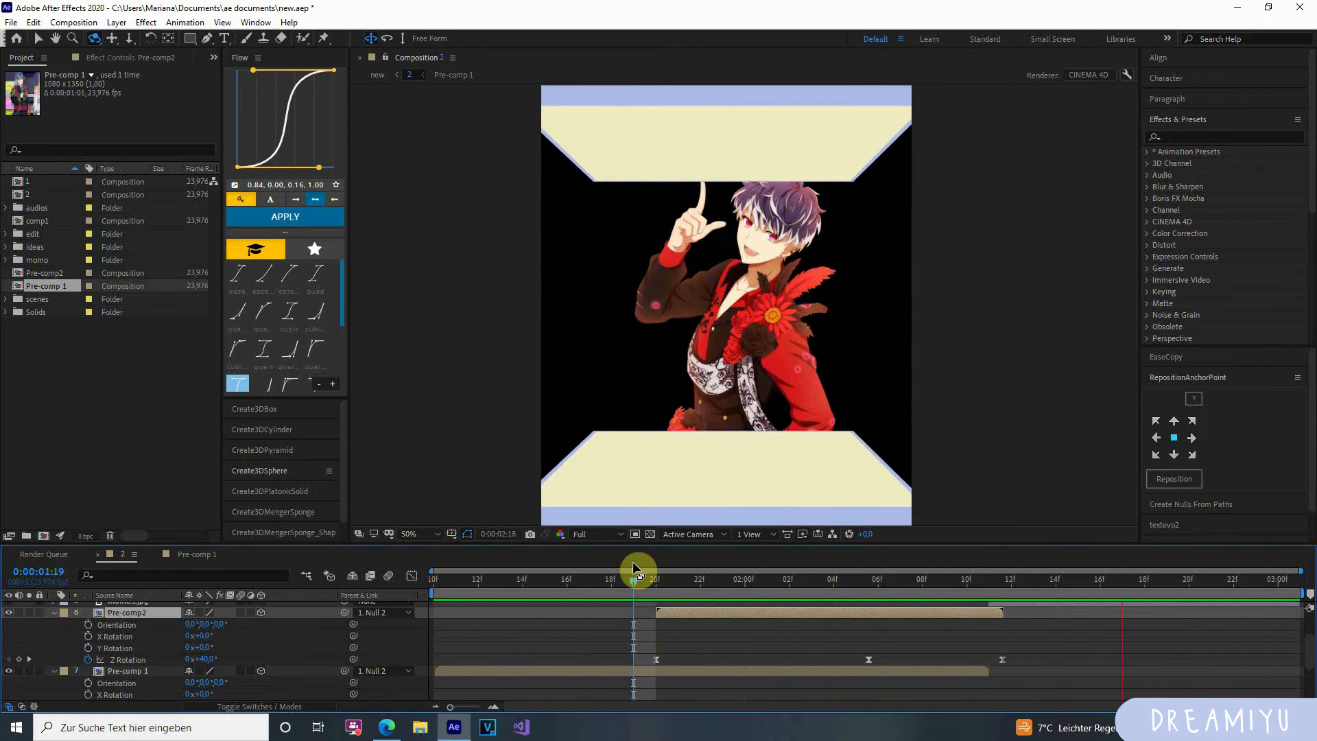
{"action": "key", "text": "space"}
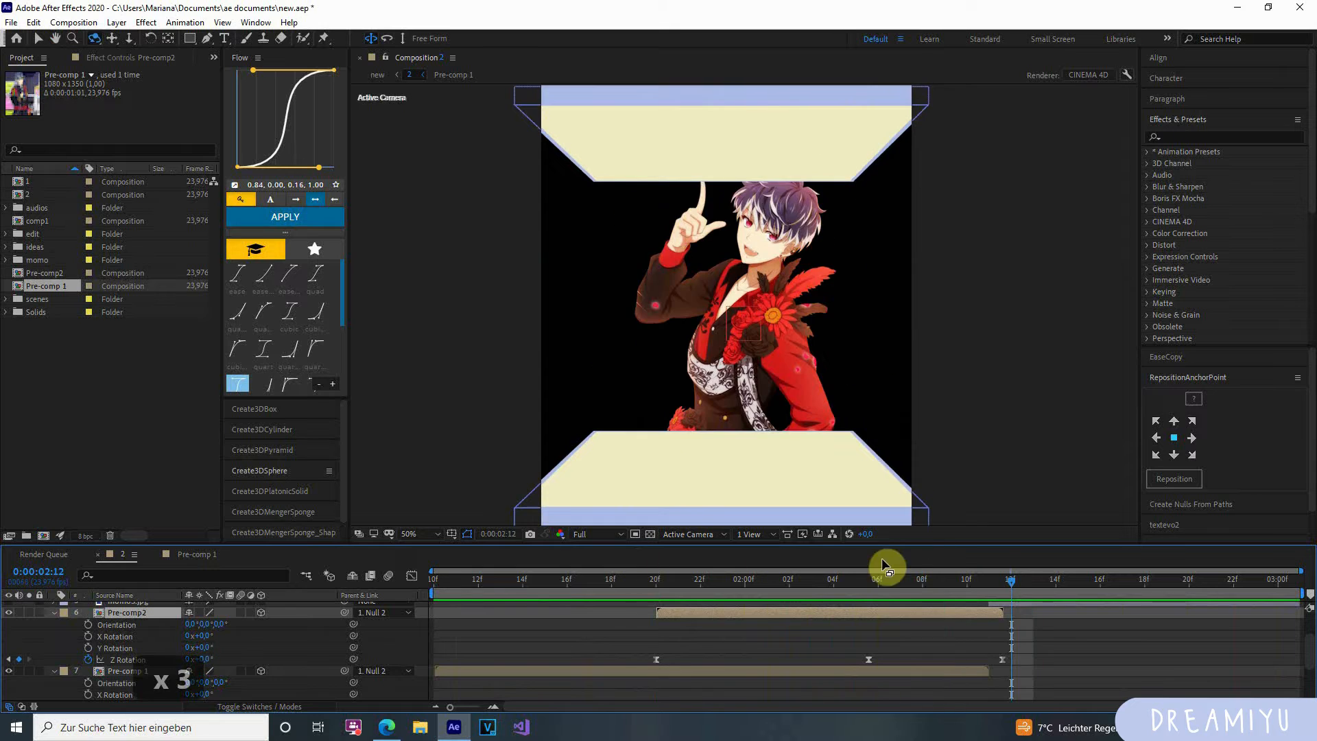
{"action": "left_click_drag", "start_coordinate": [1004, 590], "coordinate": [551, 582]}
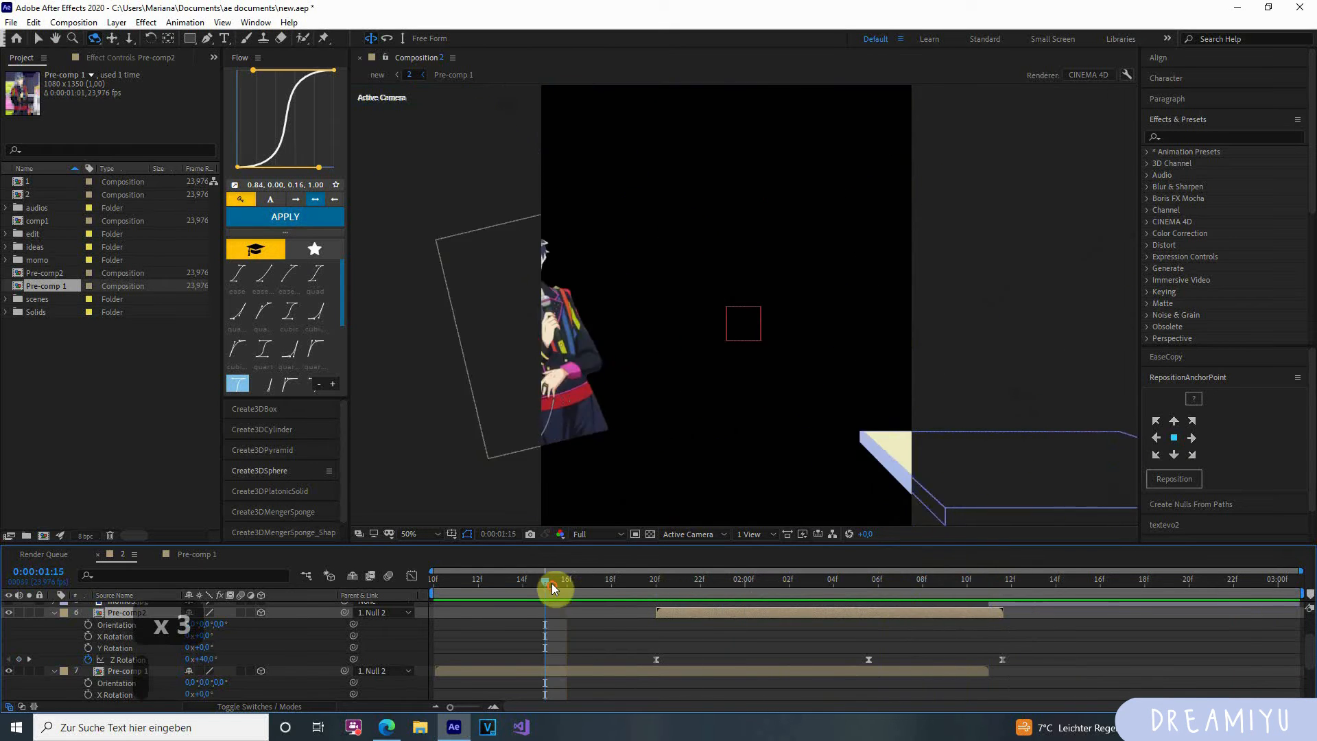
{"action": "key", "text": "space"}
{"action": "key", "text": "space"}
{"action": "key", "text": "space"}
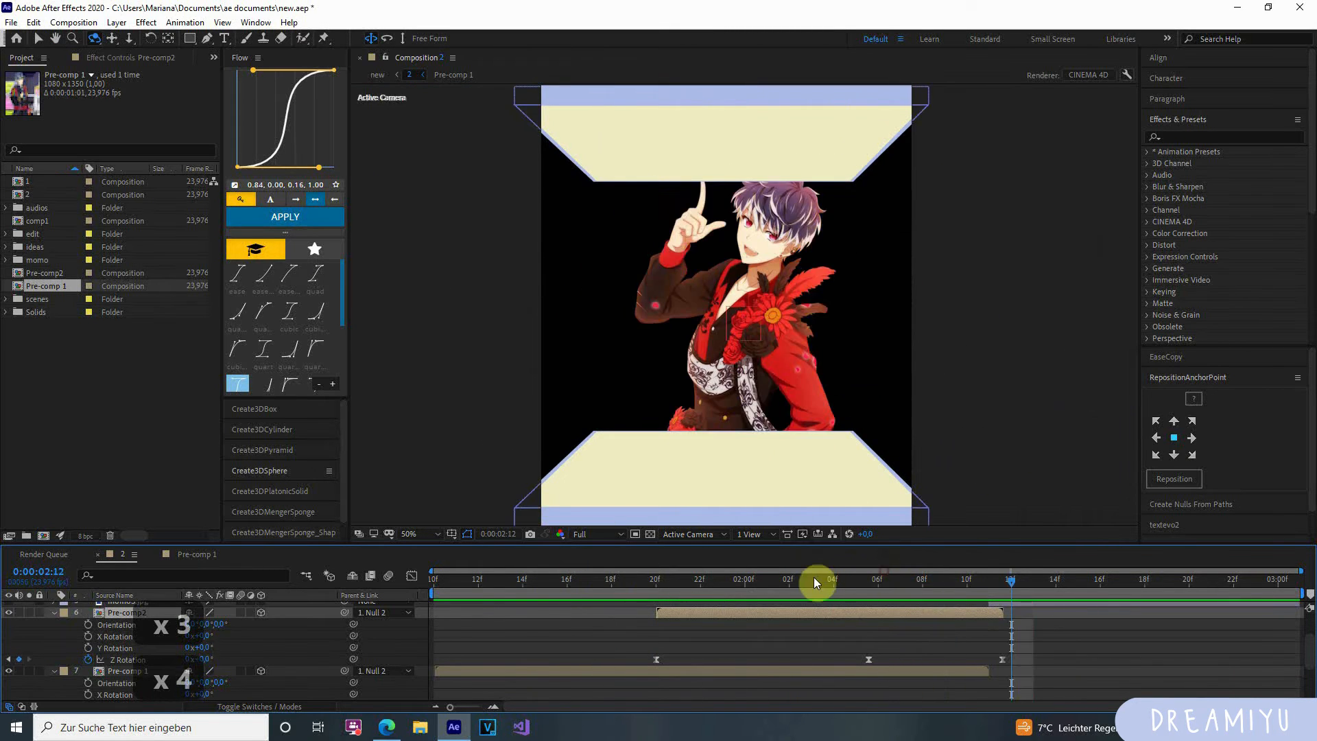
{"action": "key", "text": "space"}
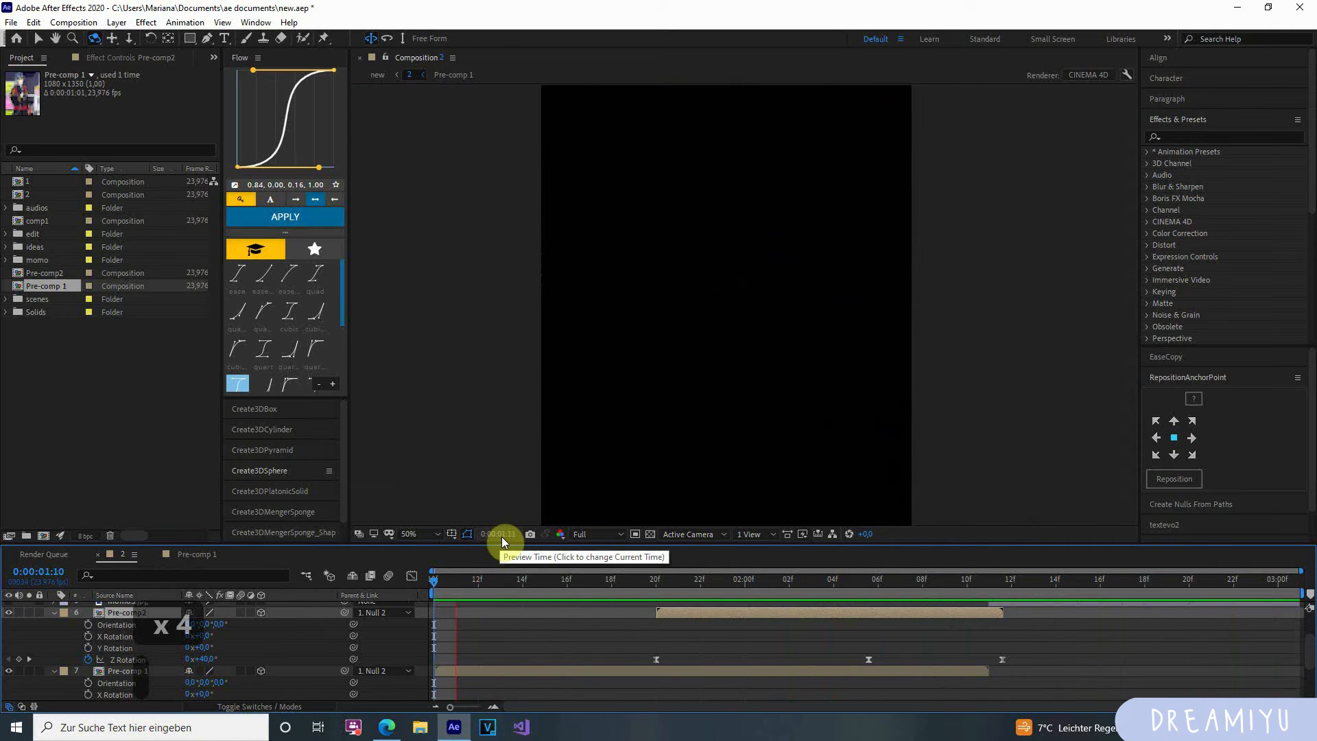
{"action": "key", "text": "space"}
{"action": "key", "text": "space"}
{"action": "key", "text": "space"}
Show the Position keyframes of Shape Layer 1 in the graph view and separate the property into X, Y and Z dimensions.
{"action": "scroll", "coordinate": [744, 604], "scroll_direction": "up", "scroll_amount": 2}
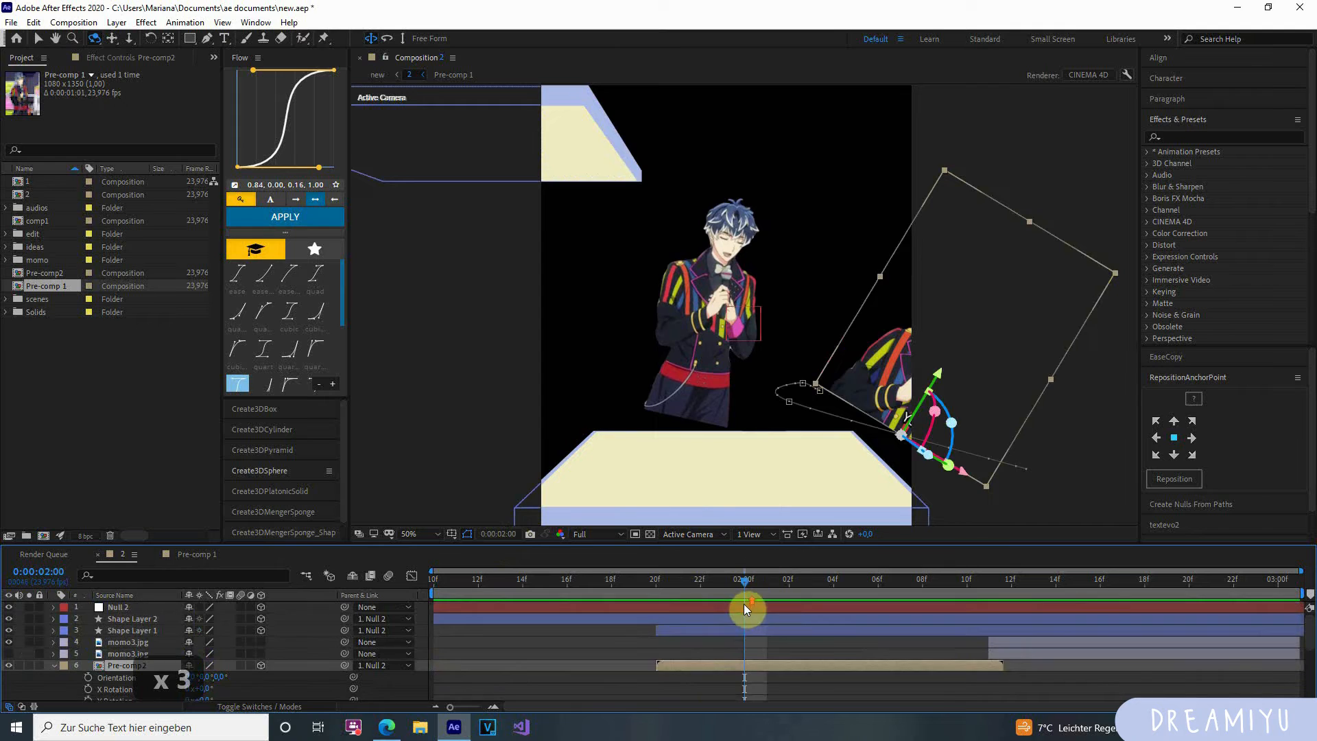
{"action": "left_click", "coordinate": [743, 605]}
{"action": "left_click", "coordinate": [746, 617]}
{"action": "left_click", "coordinate": [750, 631]}
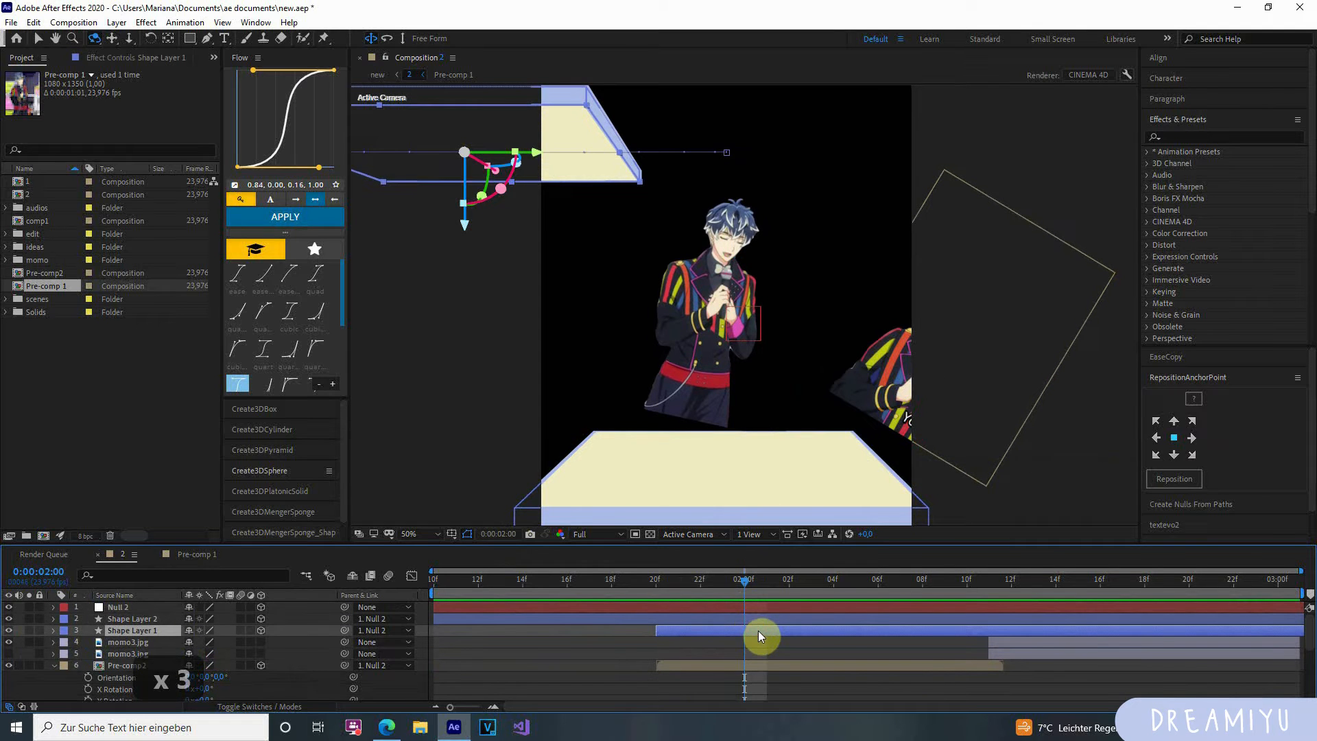
{"action": "key", "text": "u"}
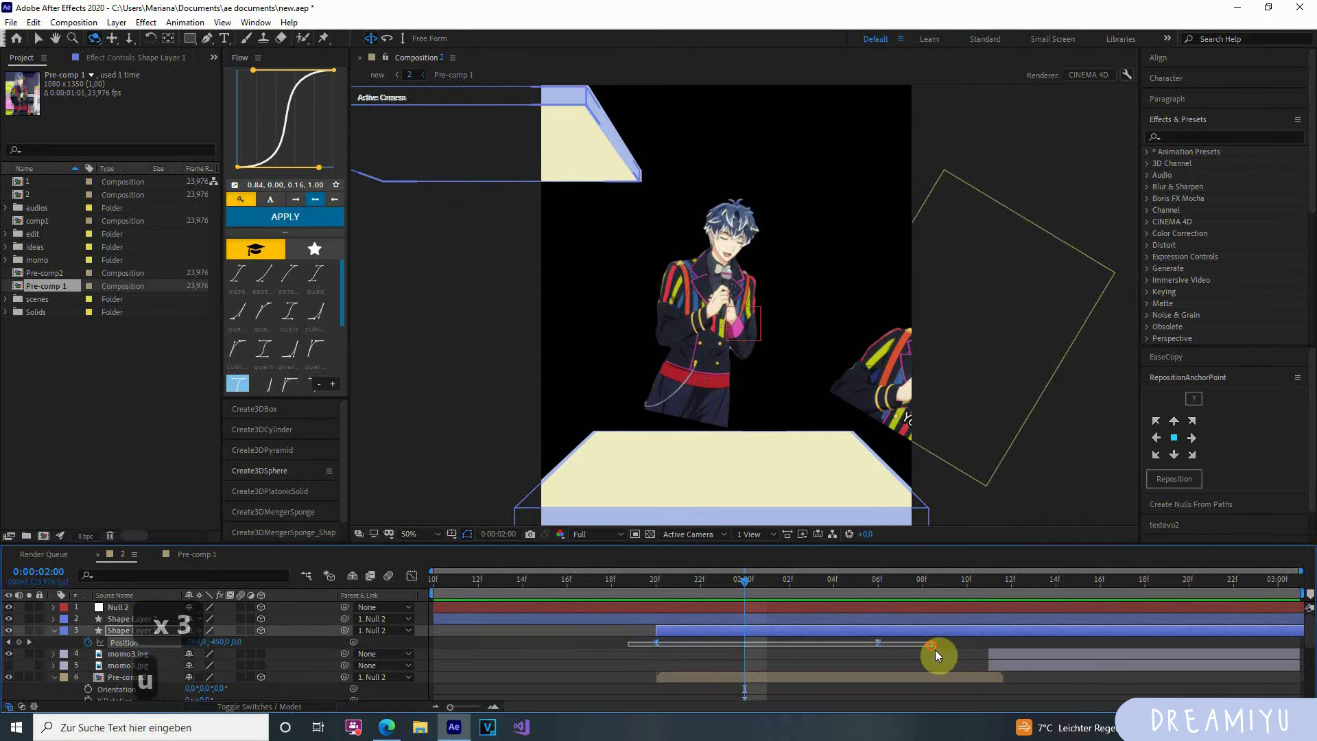
{"action": "left_click", "coordinate": [412, 576]}
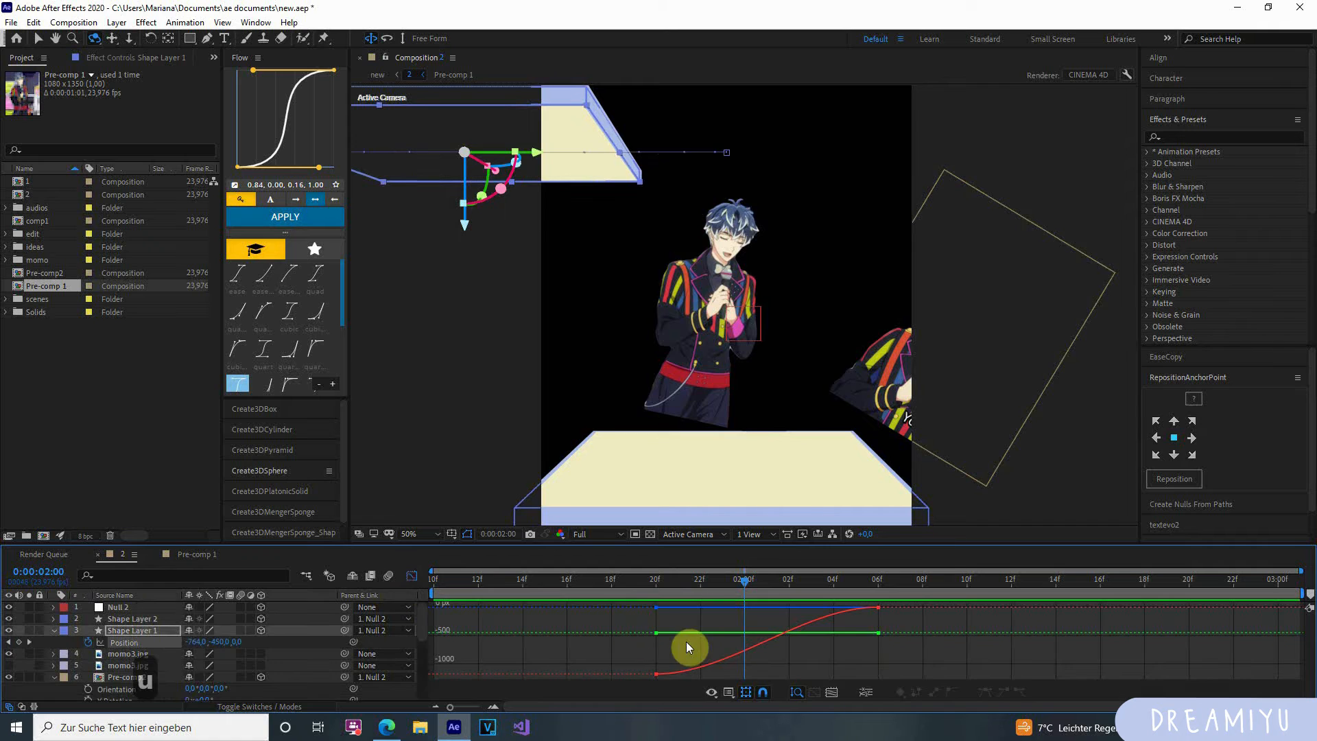
{"action": "right_click", "coordinate": [147, 647]}
{"action": "left_click", "coordinate": [175, 504]}
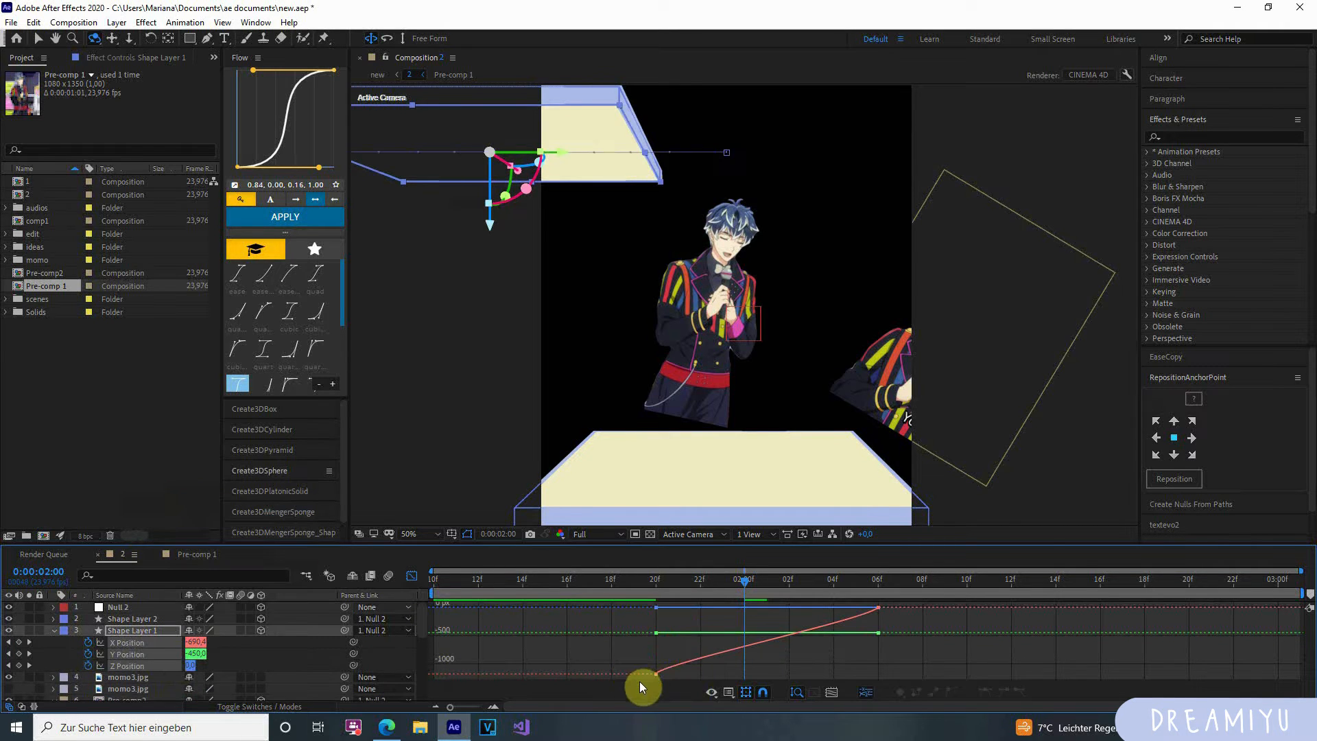
Apply Easy Ease to Shape Layer 1's position keyframes and lengthen both X Position handles into a steeper S-curve.
{"action": "left_click_drag", "start_coordinate": [639, 681], "coordinate": [974, 602]}
{"action": "left_click", "coordinate": [985, 692]}
{"action": "left_click", "coordinate": [983, 647]}
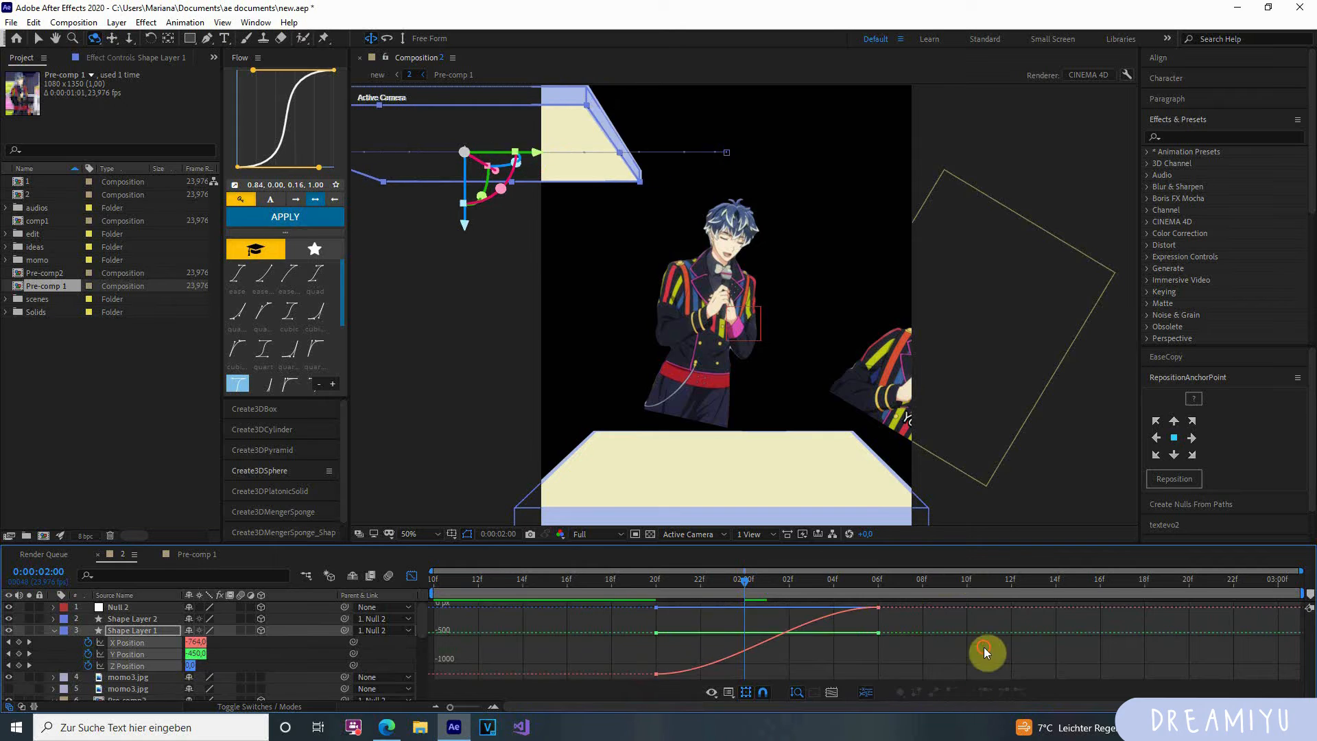
{"action": "left_click_drag", "start_coordinate": [714, 677], "coordinate": [638, 653]}
{"action": "left_click_drag", "start_coordinate": [732, 677], "coordinate": [795, 674]}
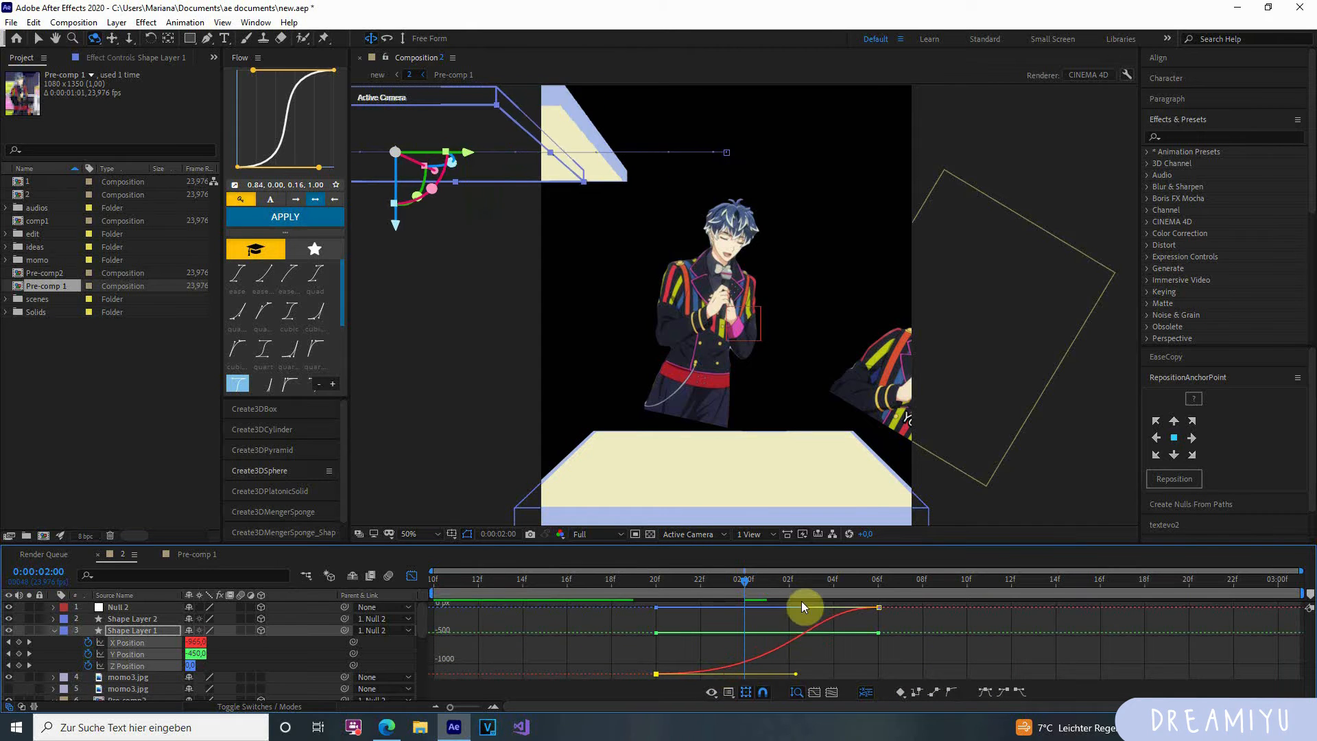
{"action": "left_click_drag", "start_coordinate": [802, 608], "coordinate": [656, 594]}
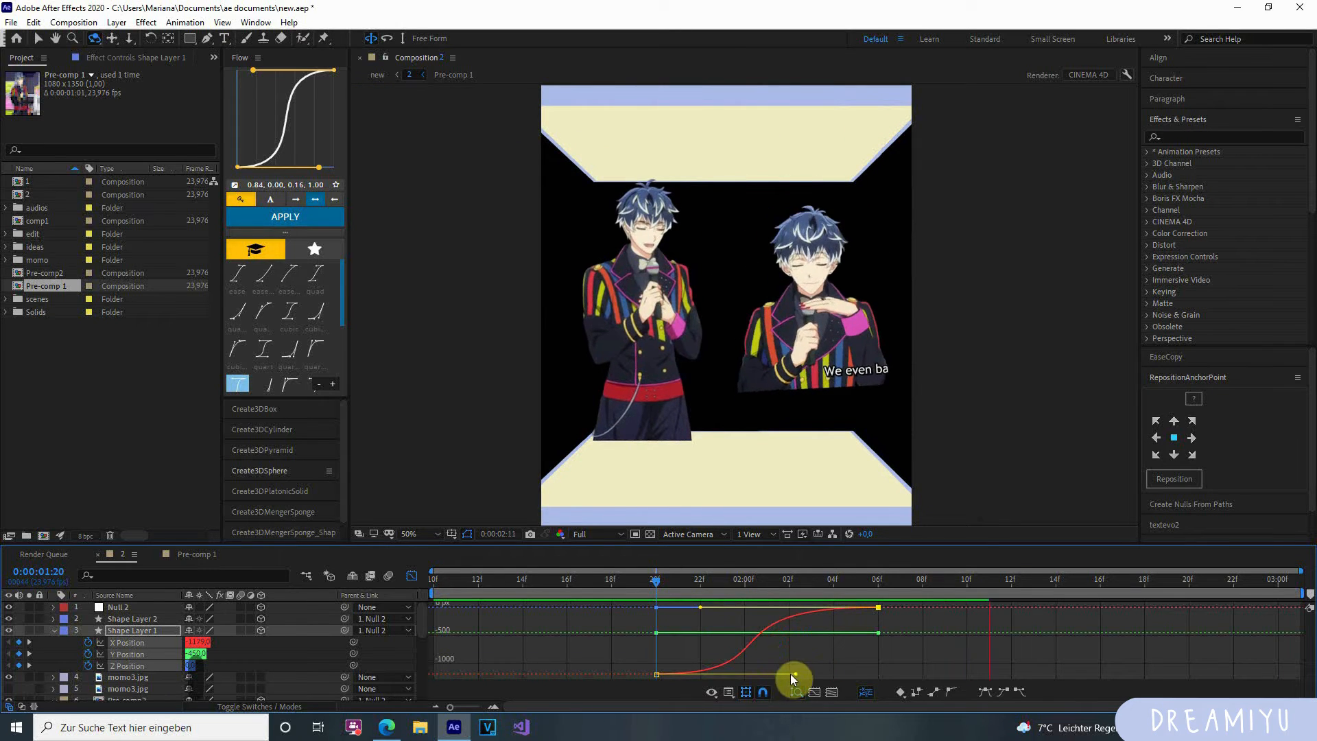
{"action": "left_click", "coordinate": [754, 591]}
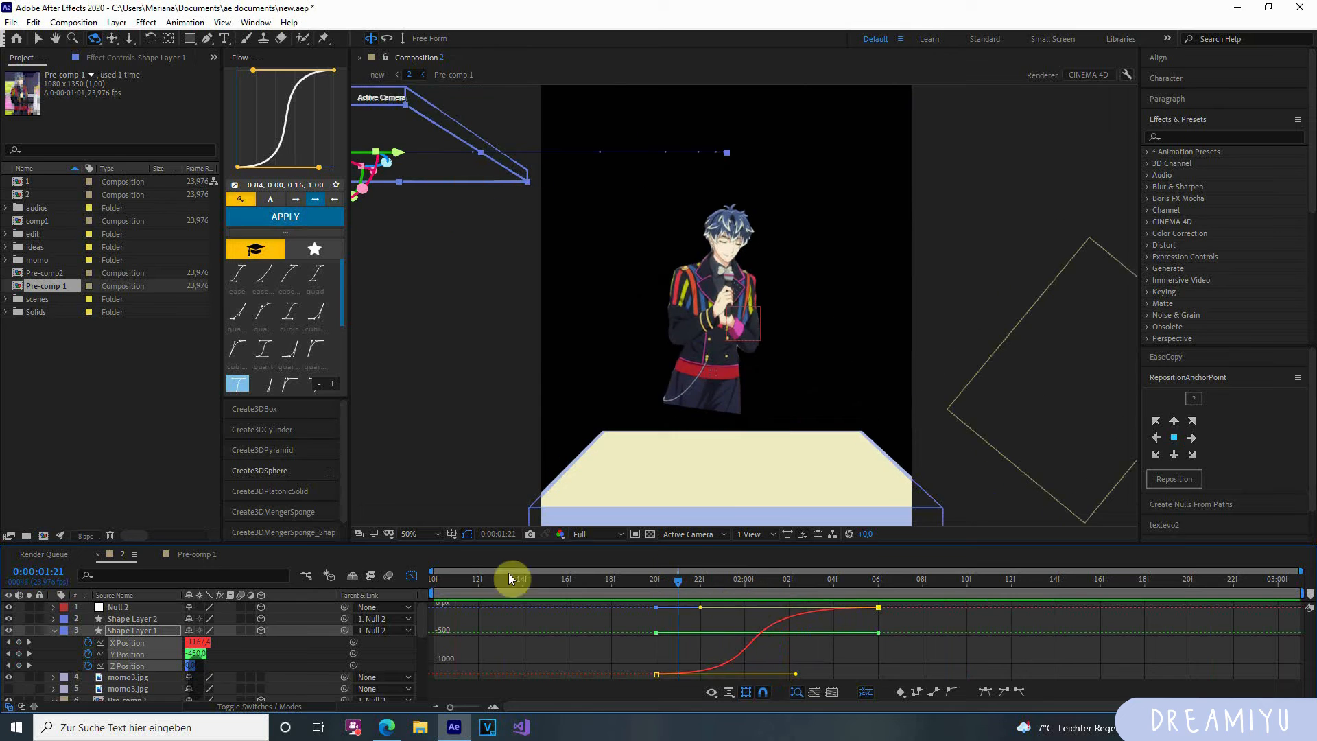
{"action": "left_click", "coordinate": [411, 575]}
Play the composition from 0:00:01:10 to review the movement of Shape Layer 1.
{"action": "left_click", "coordinate": [661, 591]}
{"action": "left_click_drag", "start_coordinate": [661, 590], "coordinate": [411, 612]}
{"action": "key", "text": "space"}
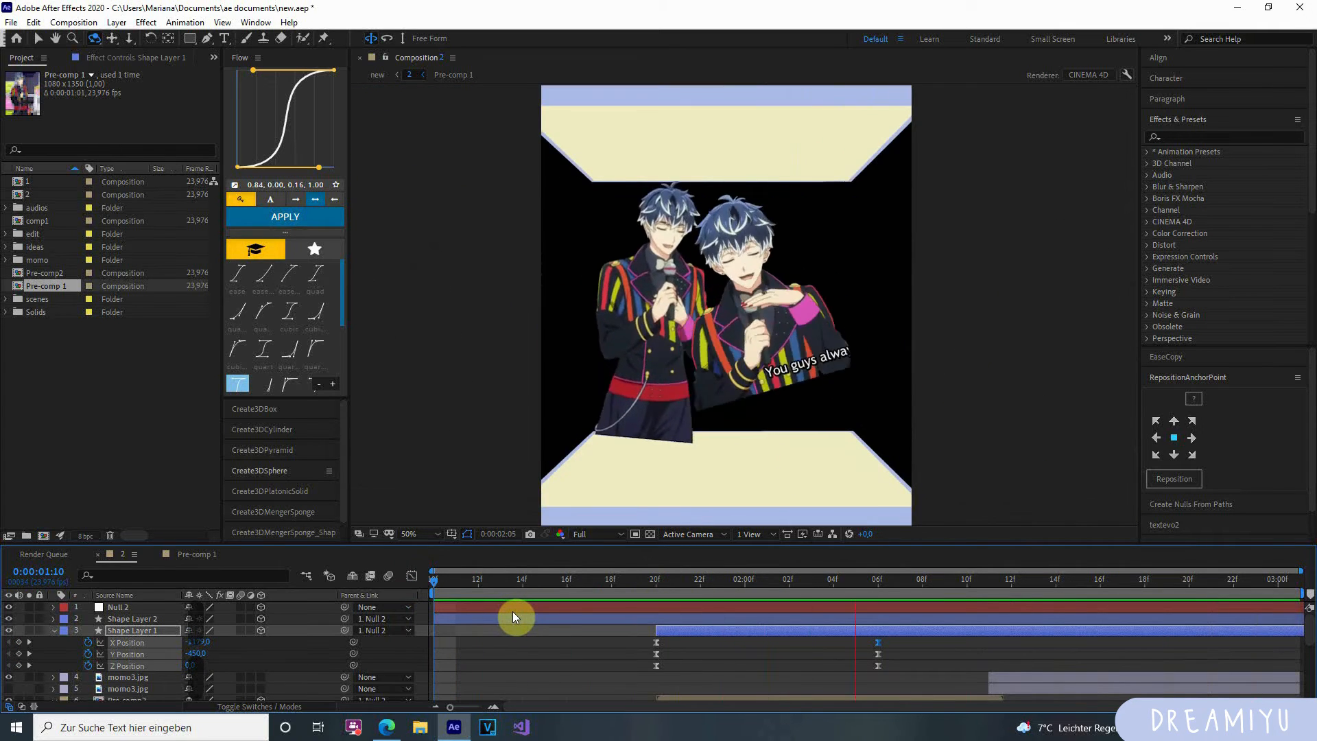
{"action": "key", "text": "space"}
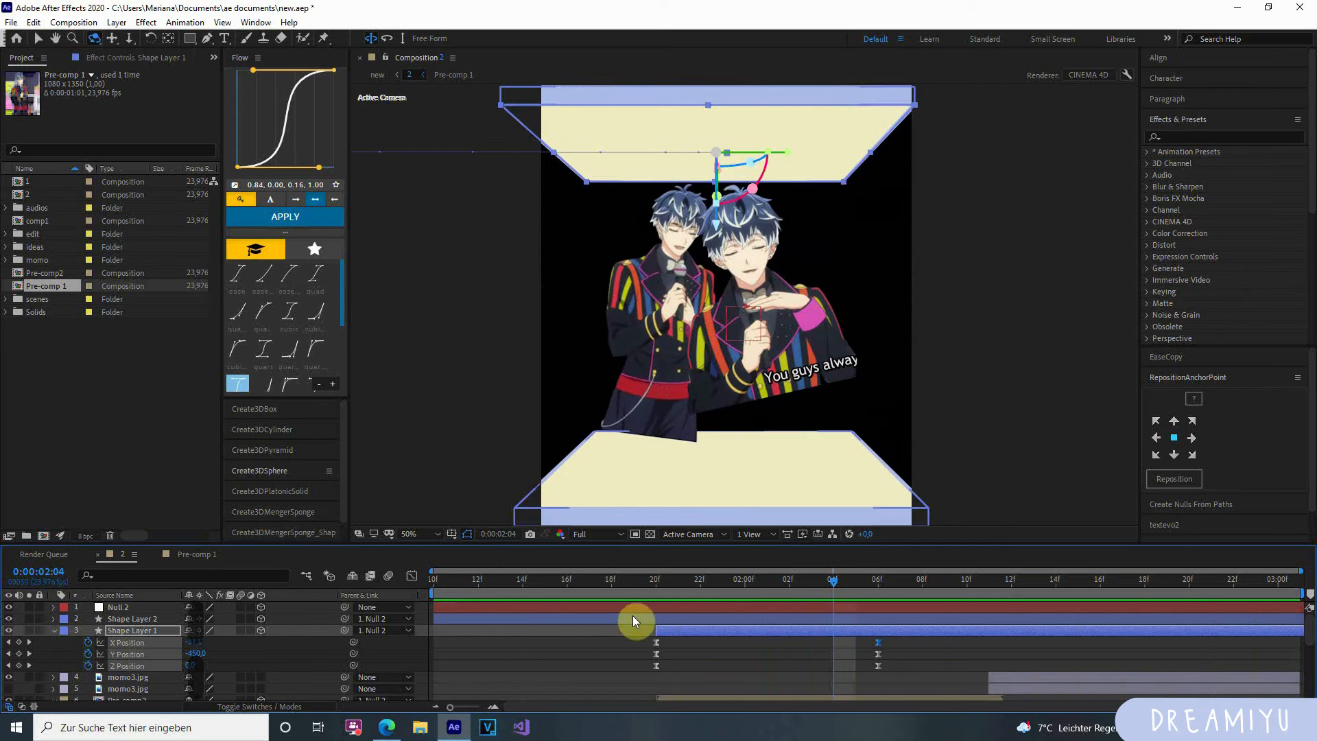
{"action": "key", "text": "space"}
{"action": "key", "text": "space"}
{"action": "left_click", "coordinate": [663, 591]}
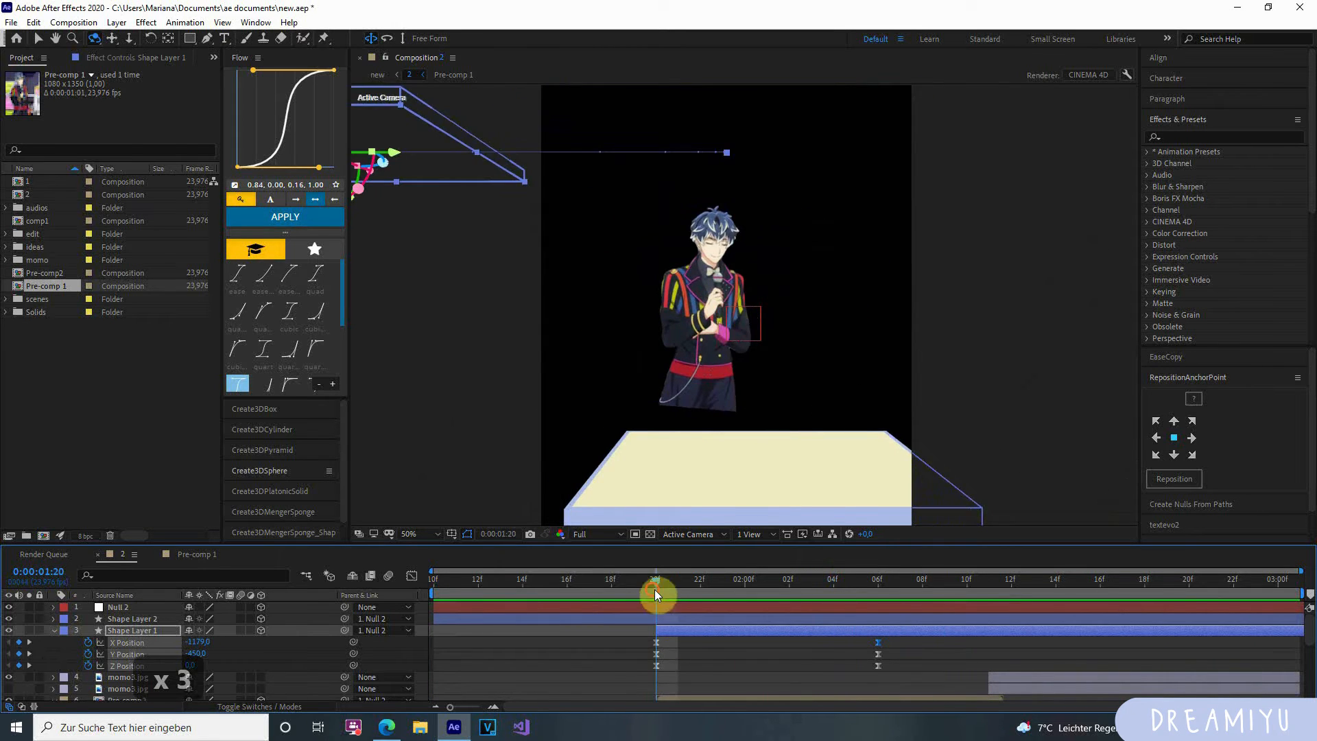
{"action": "left_click_drag", "start_coordinate": [655, 588], "coordinate": [502, 606]}
Show the rotation properties of Shape Layer 2 and start keyframing its Z Rotation at 0:00:01:13.
{"action": "left_click", "coordinate": [512, 621]}
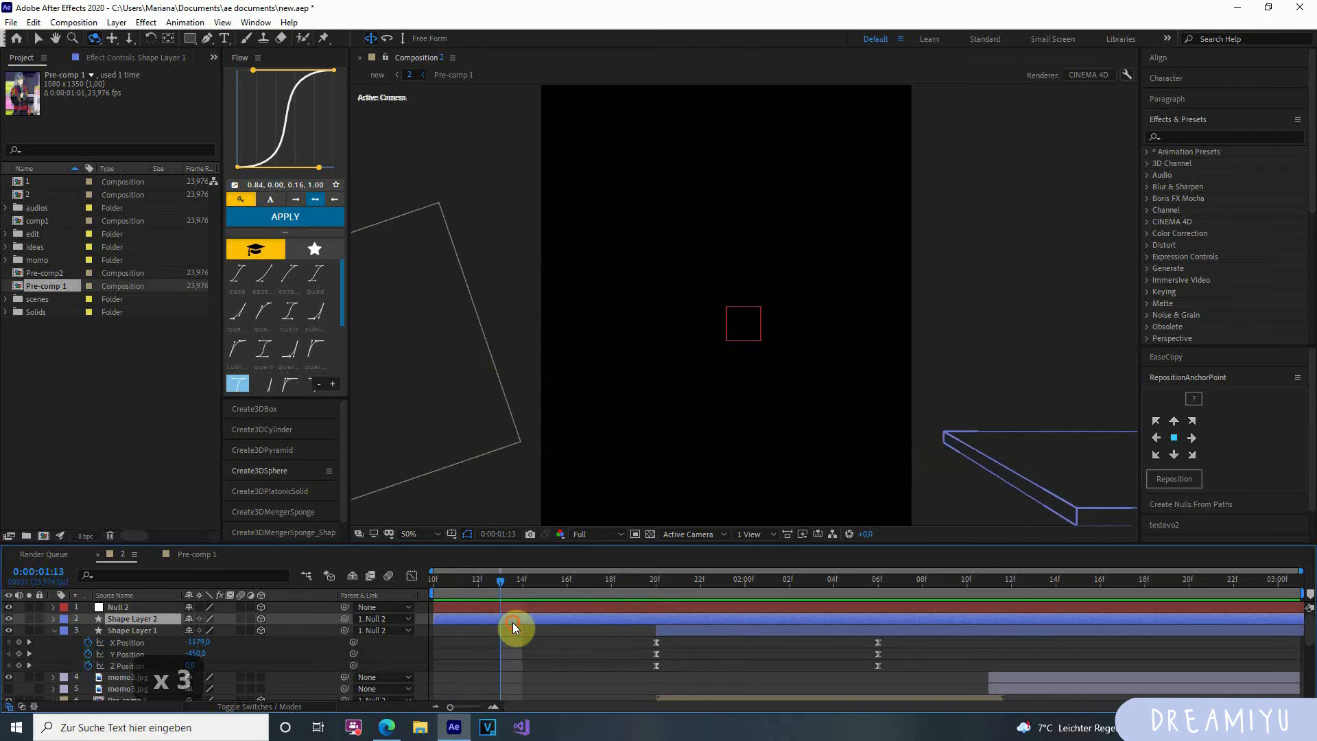
{"action": "key", "text": "r"}
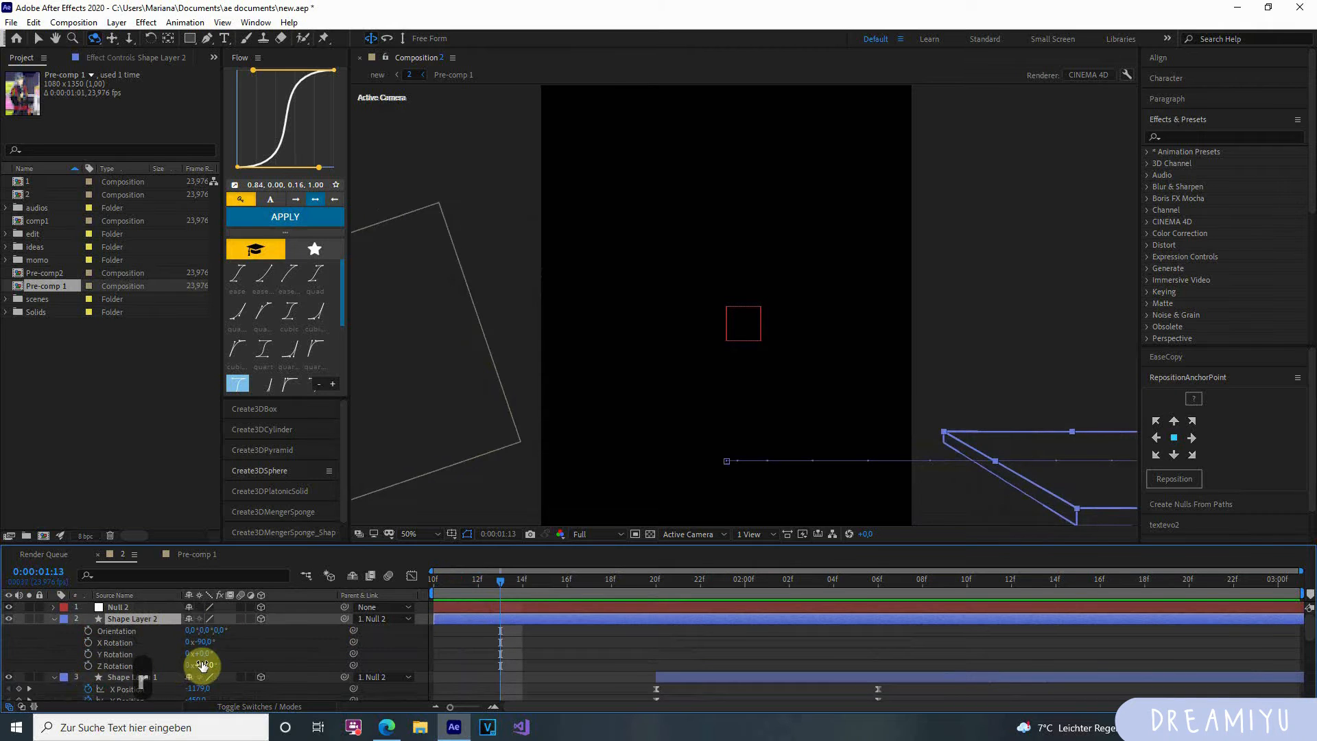
{"action": "left_click_drag", "start_coordinate": [218, 666], "coordinate": [242, 662]}
{"action": "key", "text": "ctrl+z"}
{"action": "left_click", "coordinate": [87, 665]}
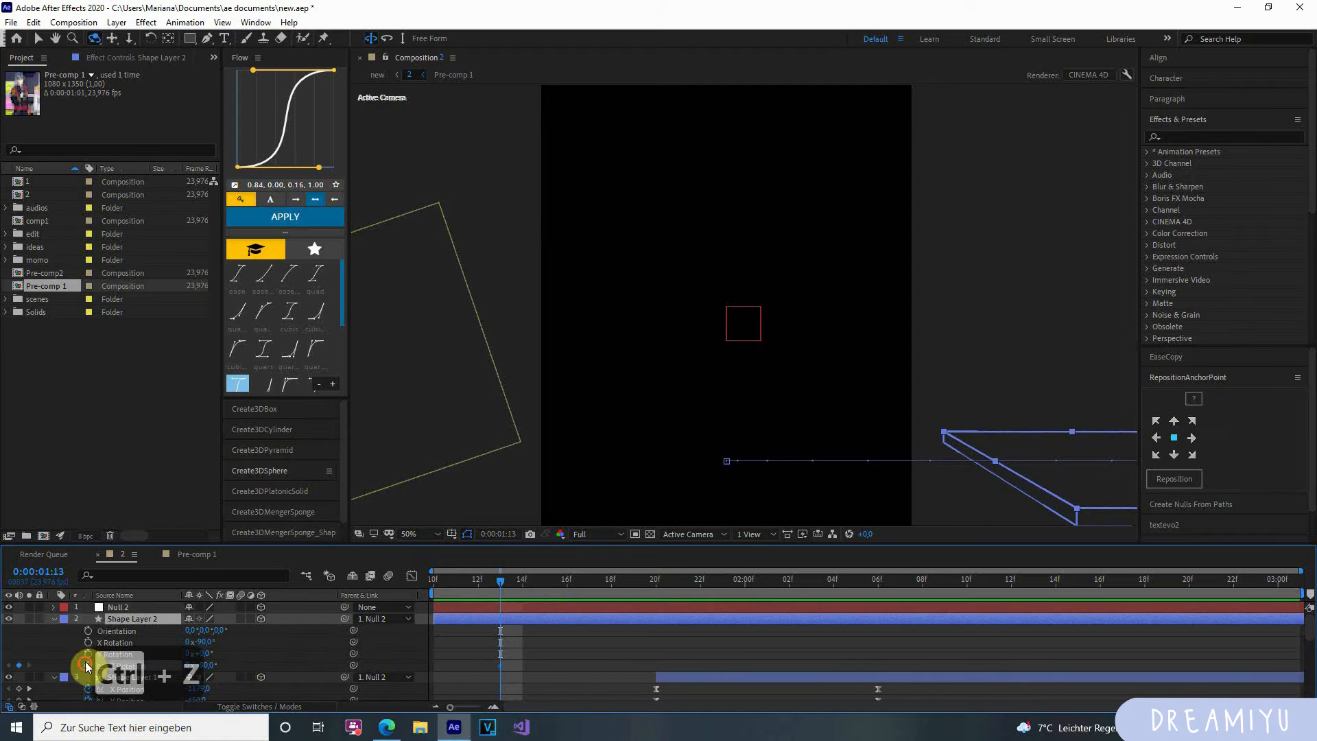
Give Shape Layer 2's starting Z Rotation keyframe a value of 90+200 (290°) and place it at 0:00:01:10.
{"action": "left_click_drag", "start_coordinate": [511, 591], "coordinate": [546, 606]}
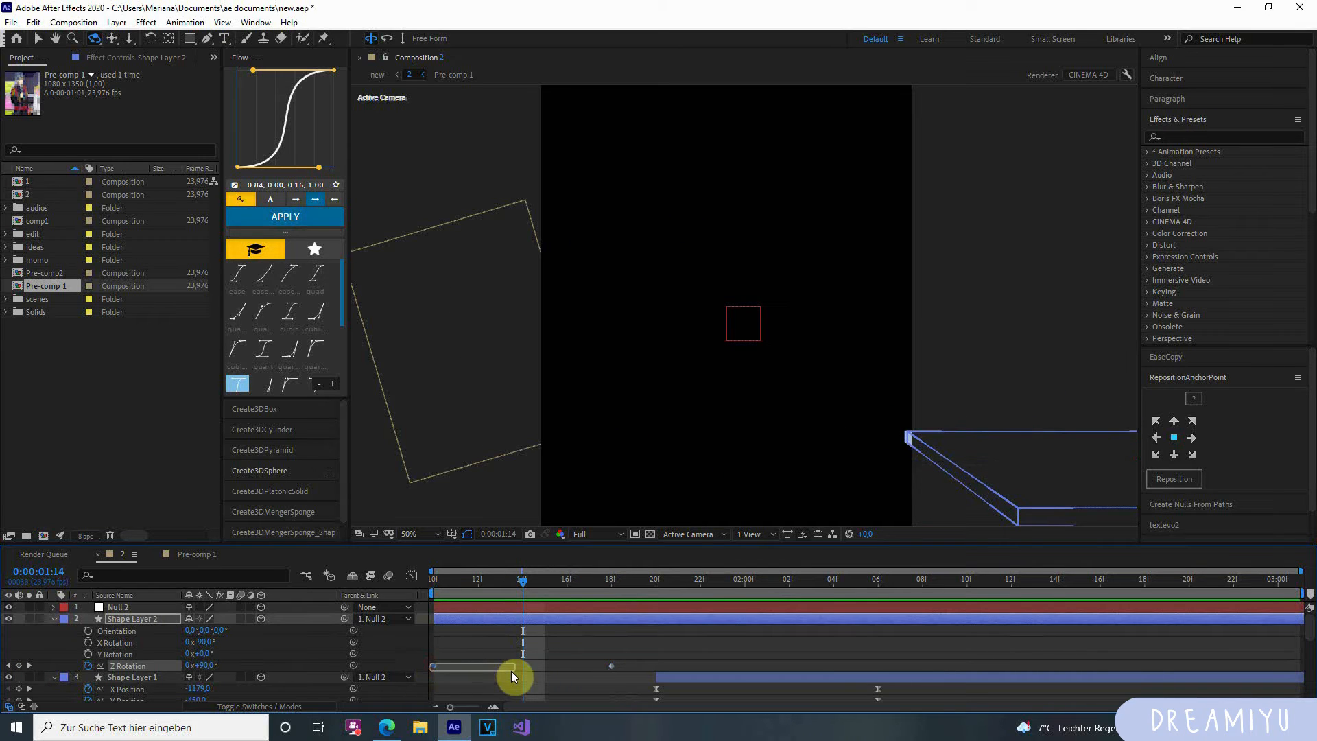
{"action": "left_click_drag", "start_coordinate": [206, 665], "coordinate": [299, 669]}
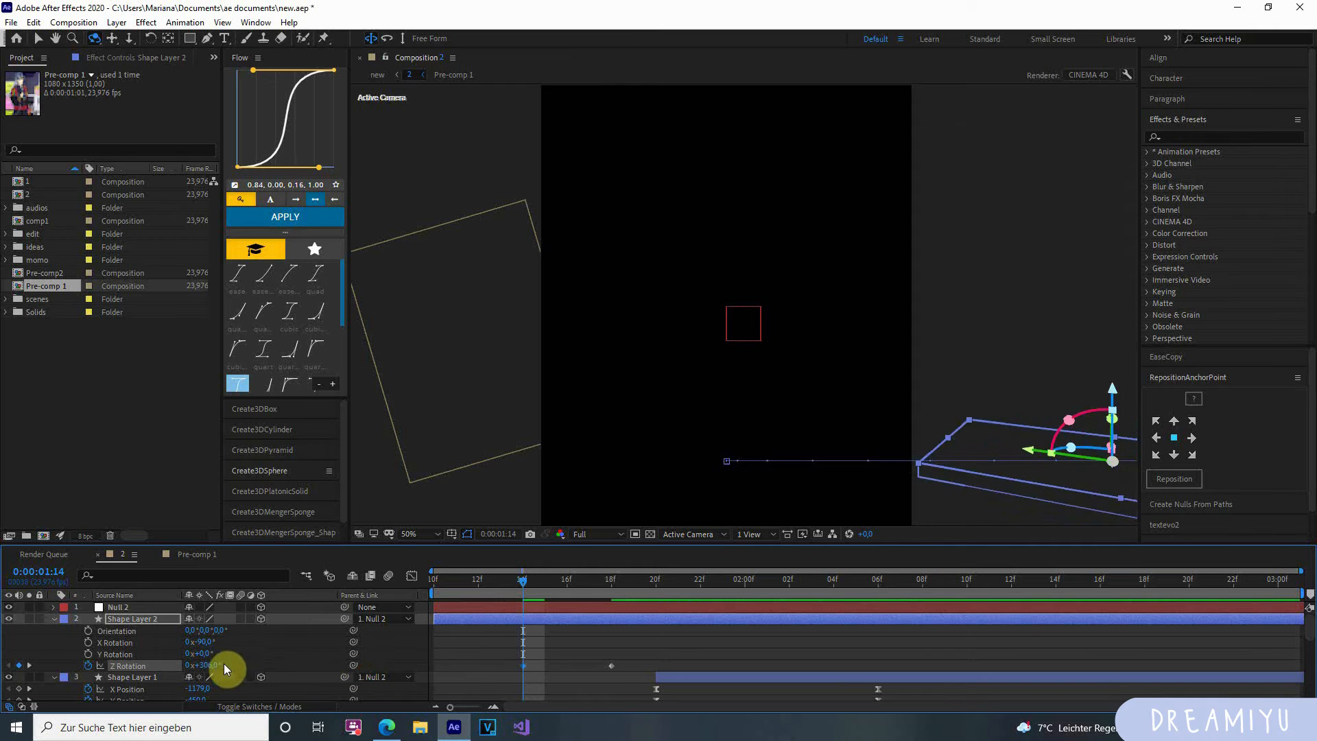
{"action": "key", "text": "ctrl+z"}
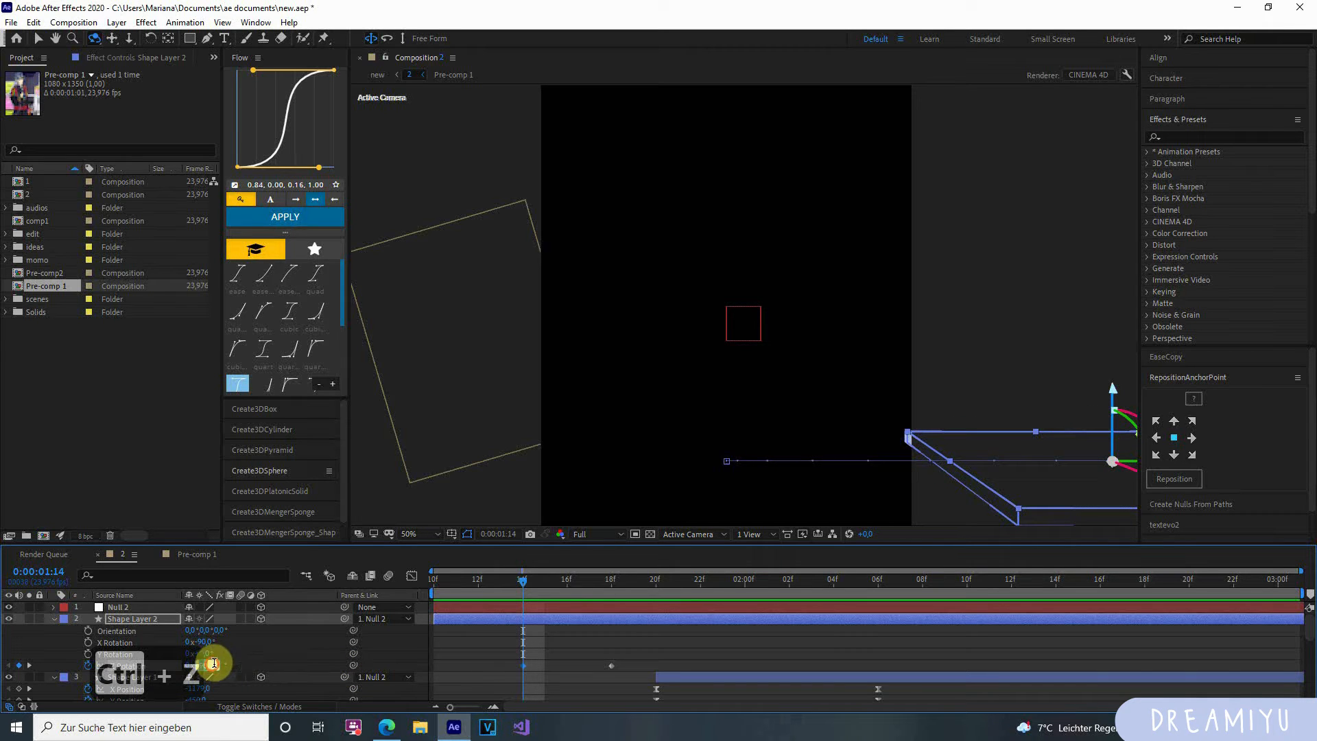
{"action": "type", "text": "+200"}
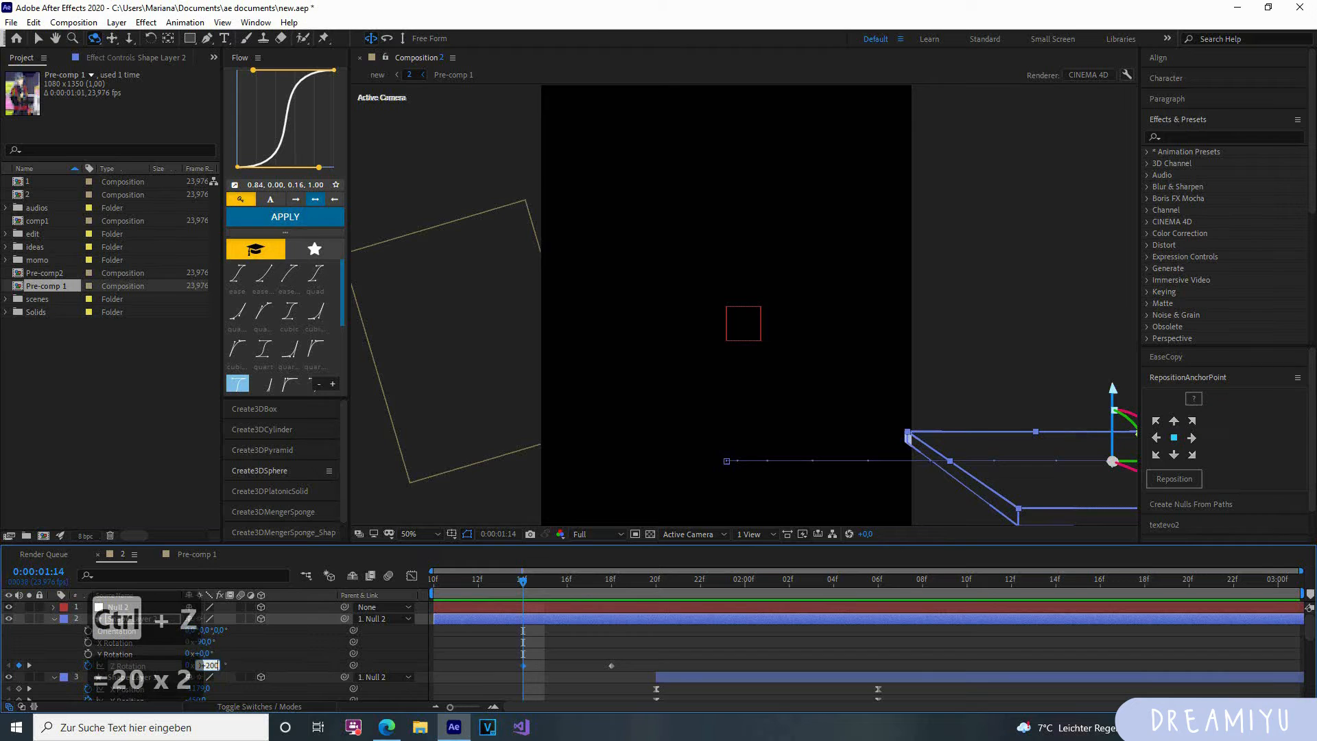
{"action": "key", "text": "Return"}
{"action": "left_click_drag", "start_coordinate": [534, 667], "coordinate": [432, 676]}
Apply Easy Ease to both Z Rotation keyframes of Shape Layer 2 and play the spin from 0:00:01:10.
{"action": "left_click_drag", "start_coordinate": [627, 666], "coordinate": [399, 668]}
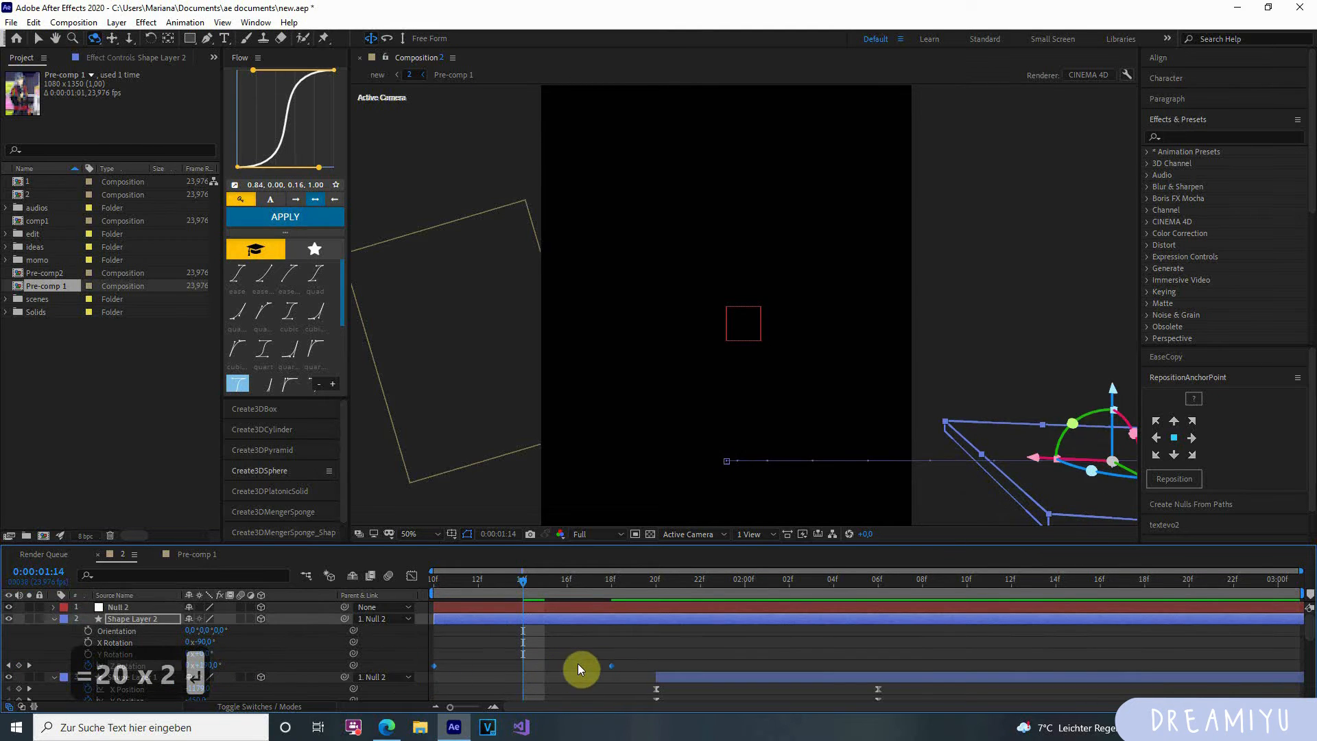
{"action": "key", "text": "F9"}
{"action": "left_click_drag", "start_coordinate": [509, 589], "coordinate": [409, 599]}
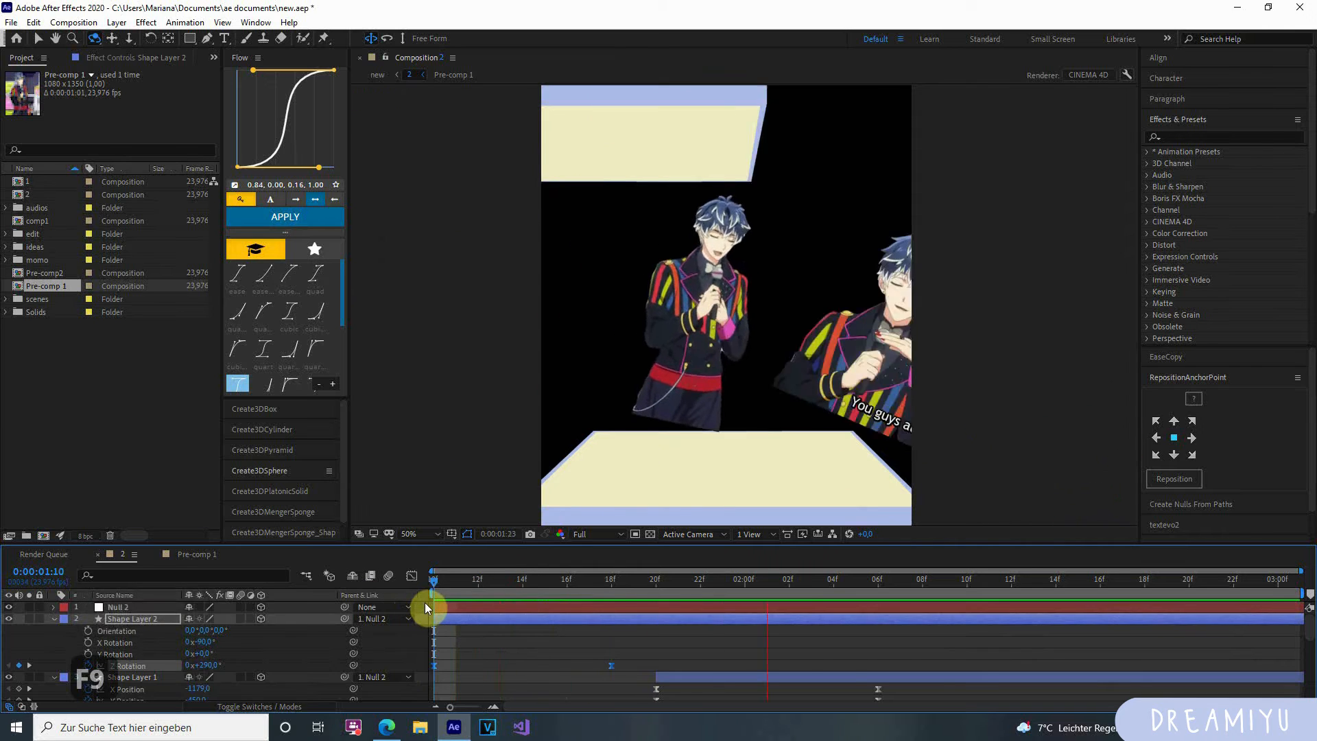
{"action": "key", "text": "space"}
{"action": "left_click", "coordinate": [453, 606]}
{"action": "key", "text": "ctrl+z"}
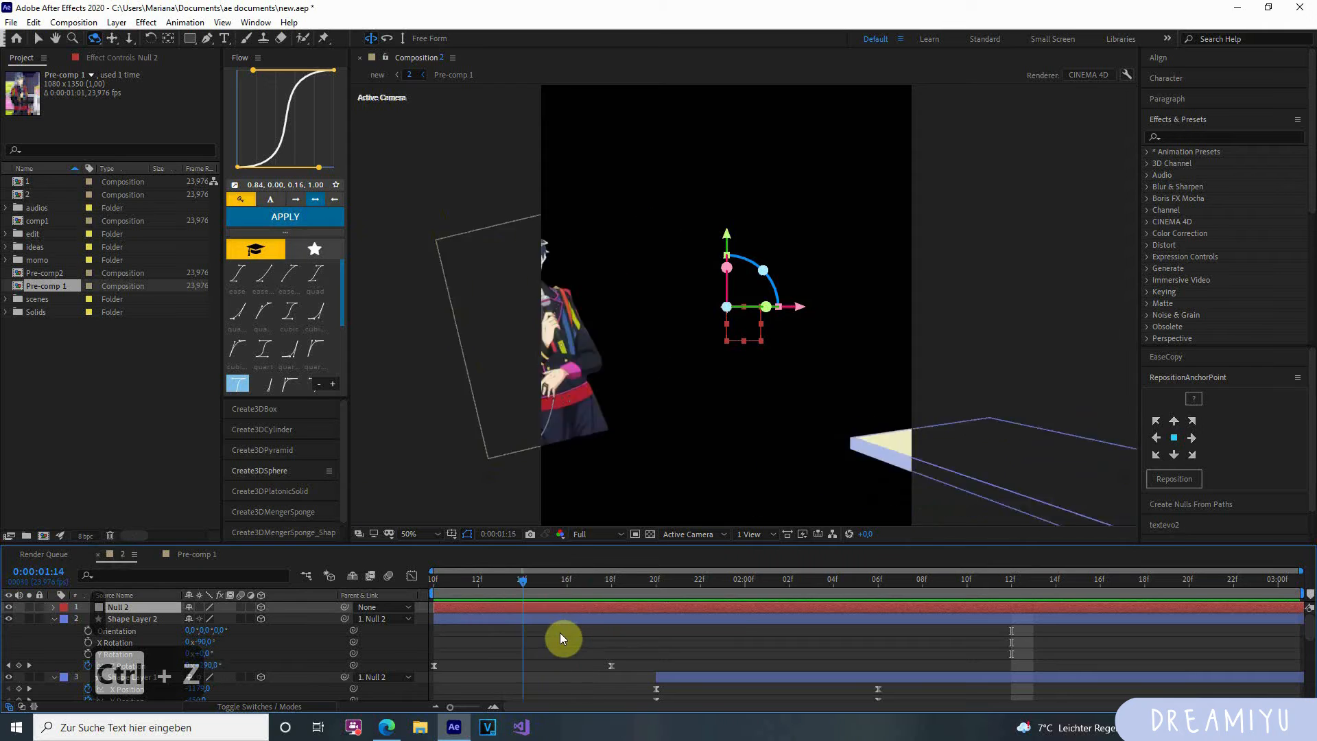
Set Shape Layer 2's Z Rotation keyframe at 0:00:01:10 to 90-200 (-110°) and preview the reversed spin.
{"action": "left_click", "coordinate": [432, 665]}
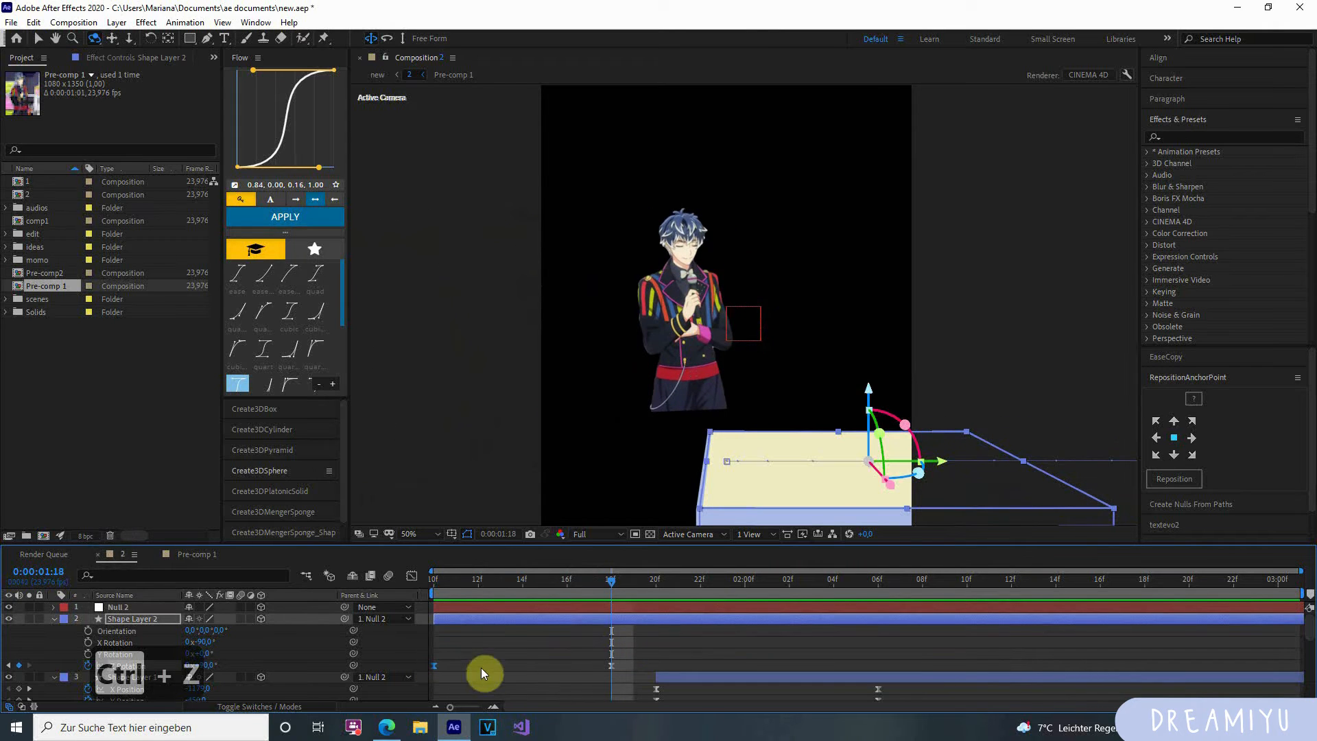
{"action": "key", "text": "Home"}
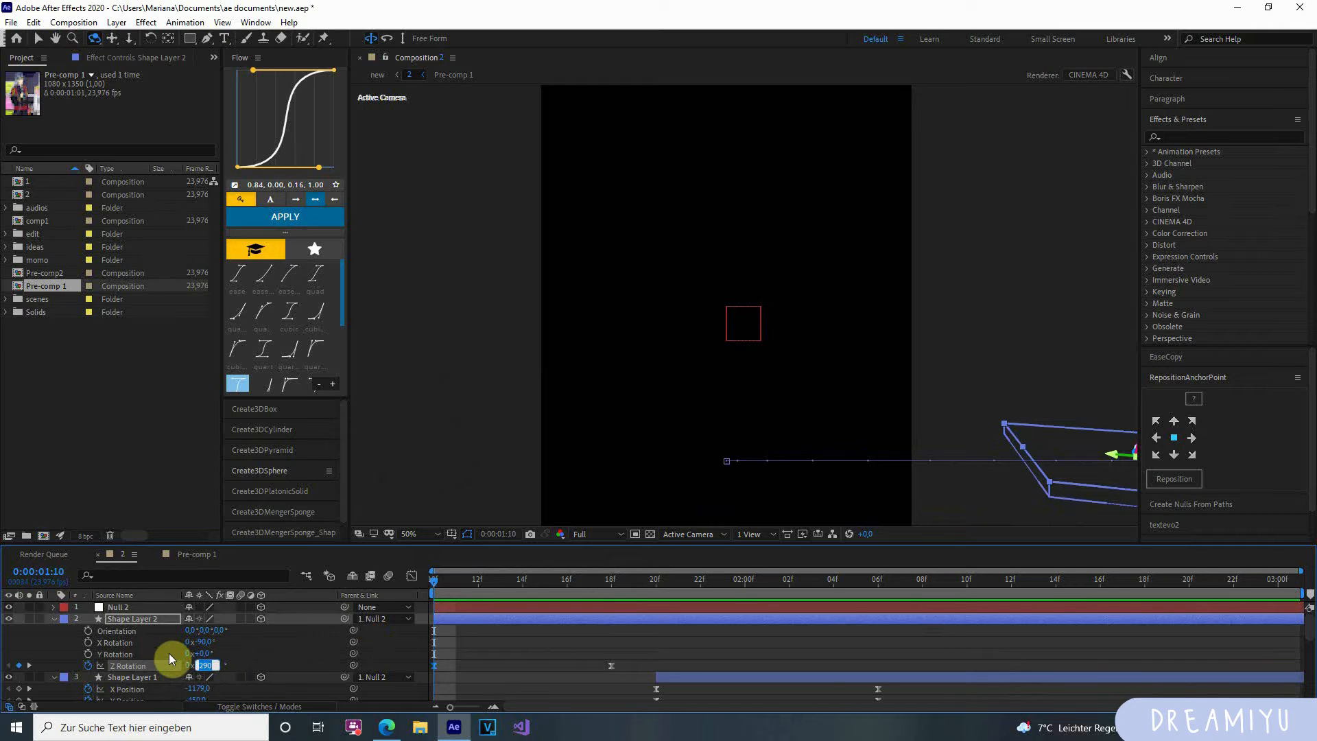
{"action": "type", "text": "90-"}
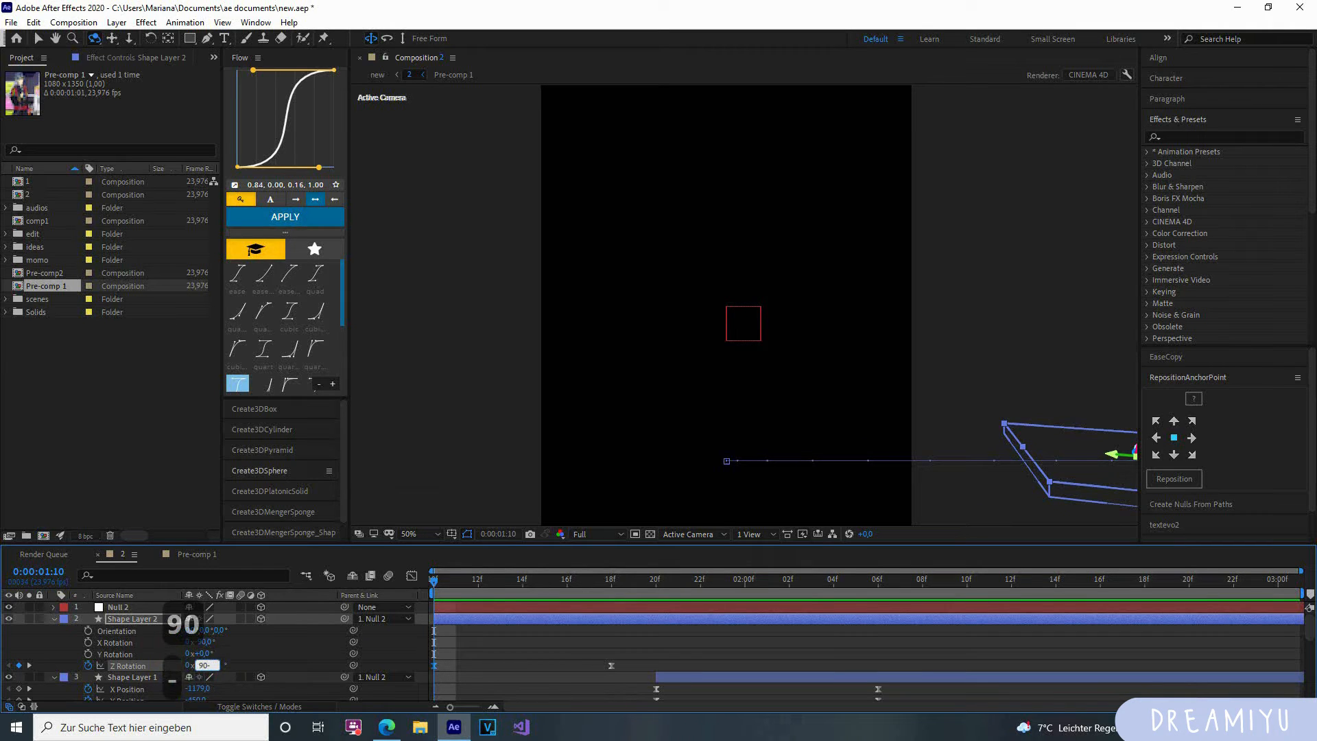
{"action": "type", "text": "3"}
{"action": "key", "text": "BackSpace"}
{"action": "type", "text": "20"}
{"action": "left_click", "coordinate": [169, 653]}
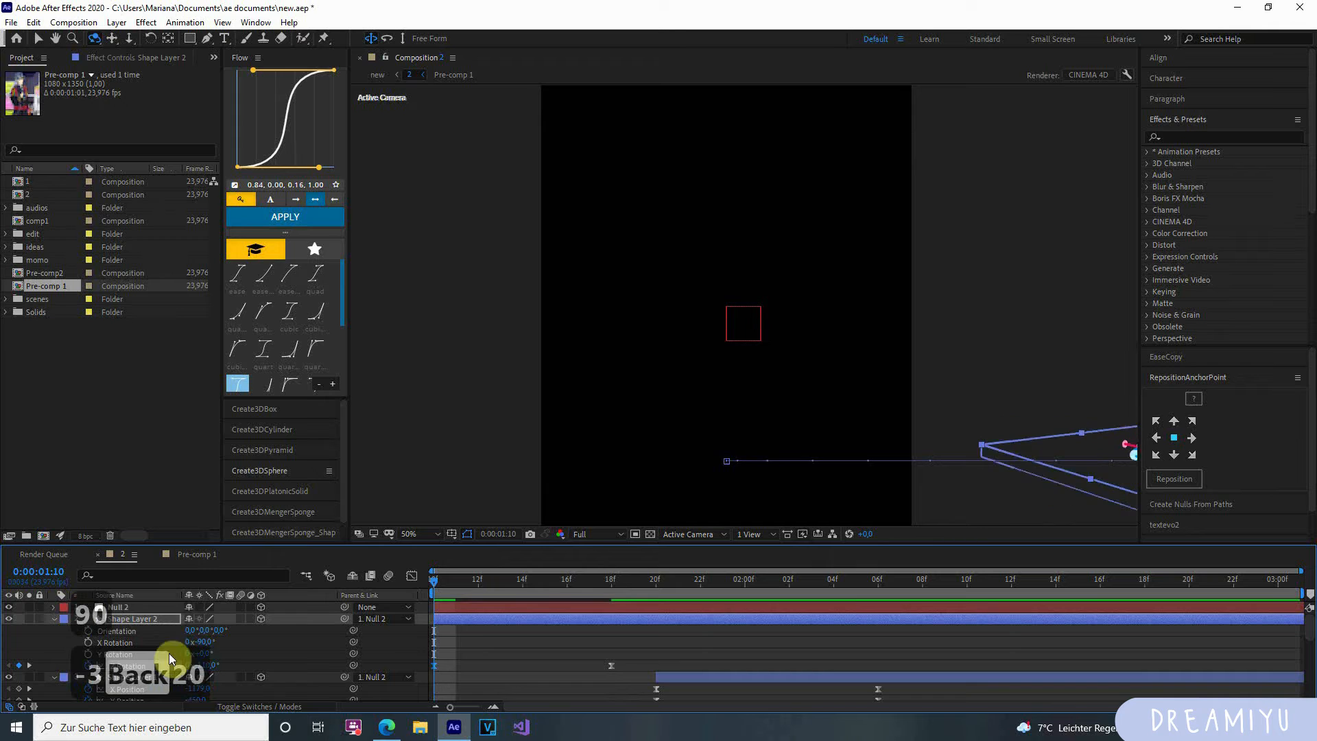
{"action": "key", "text": "space"}
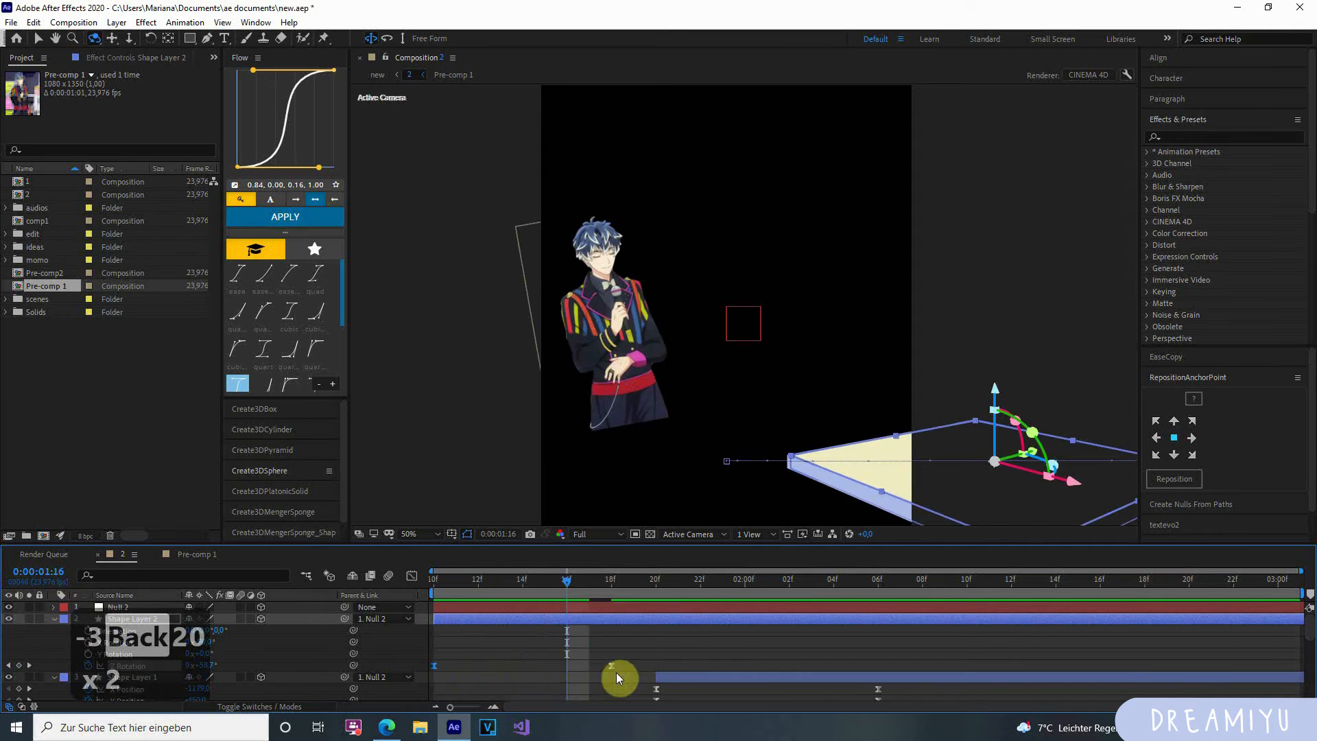
Move Shape Layer 2's last Z Rotation keyframe to 0:00:01:21 and lengthen both graph handles into a steeper S-curve.
{"action": "left_click_drag", "start_coordinate": [615, 672], "coordinate": [670, 672]}
{"action": "left_click", "coordinate": [373, 578]}
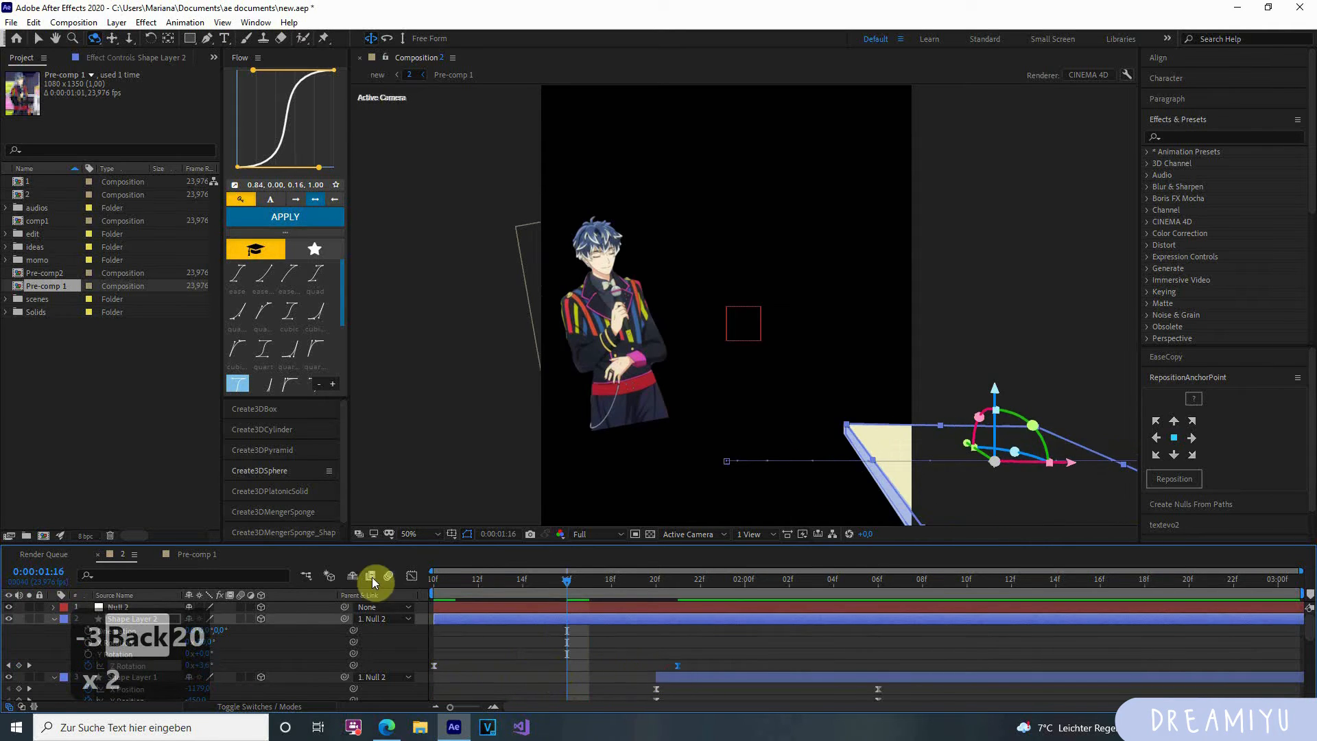
{"action": "left_click", "coordinate": [411, 576]}
{"action": "left_click_drag", "start_coordinate": [510, 676], "coordinate": [627, 674]}
{"action": "left_click_drag", "start_coordinate": [596, 607], "coordinate": [565, 603]}
Play the composition from 0:00:01:10 to review Shape Layer 2's rotation, and return to the keyframe view.
{"action": "left_click", "coordinate": [432, 598]}
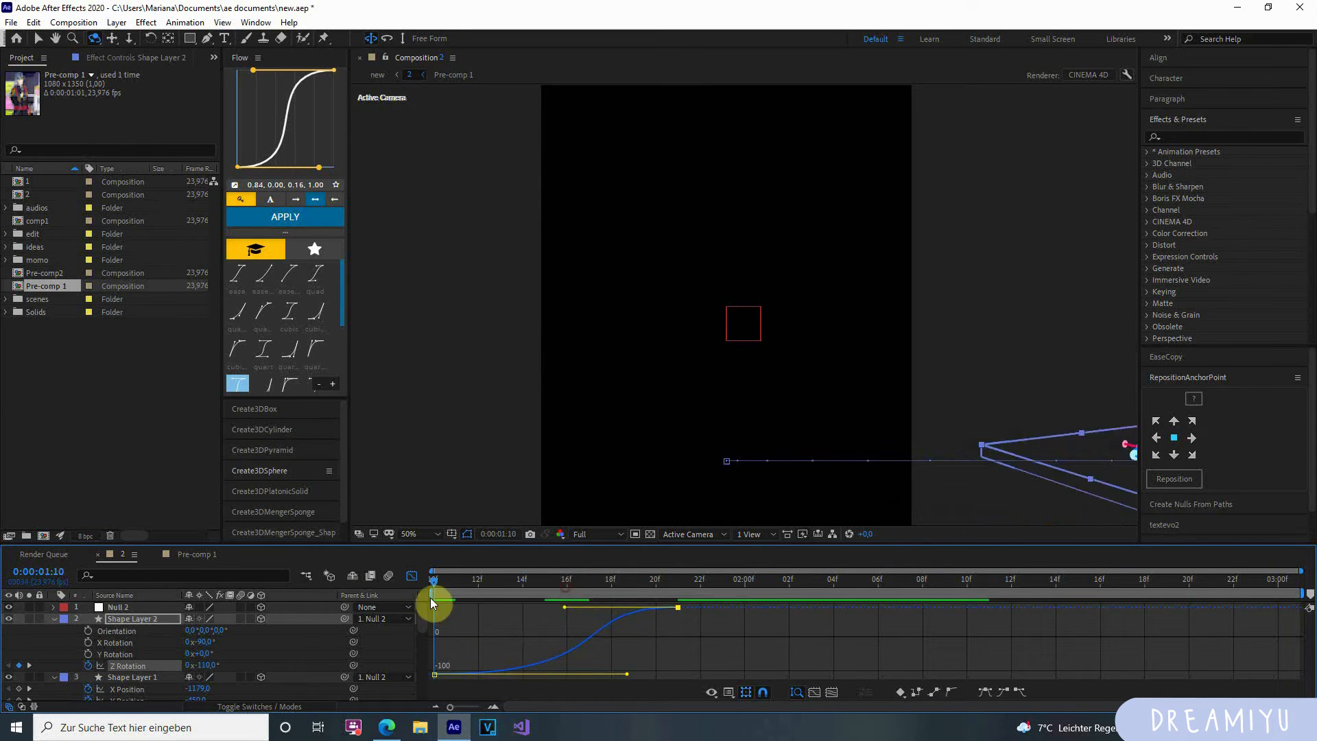
{"action": "key", "text": "space"}
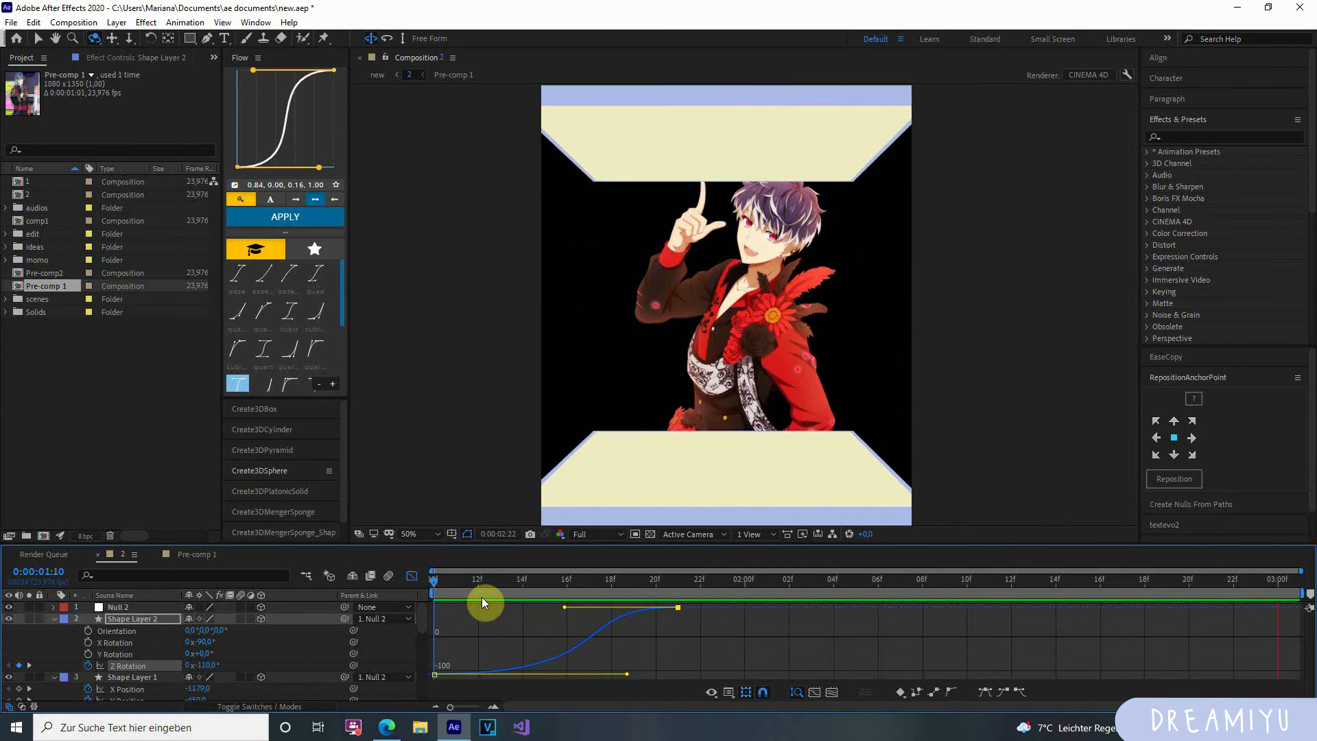
{"action": "key", "text": "space"}
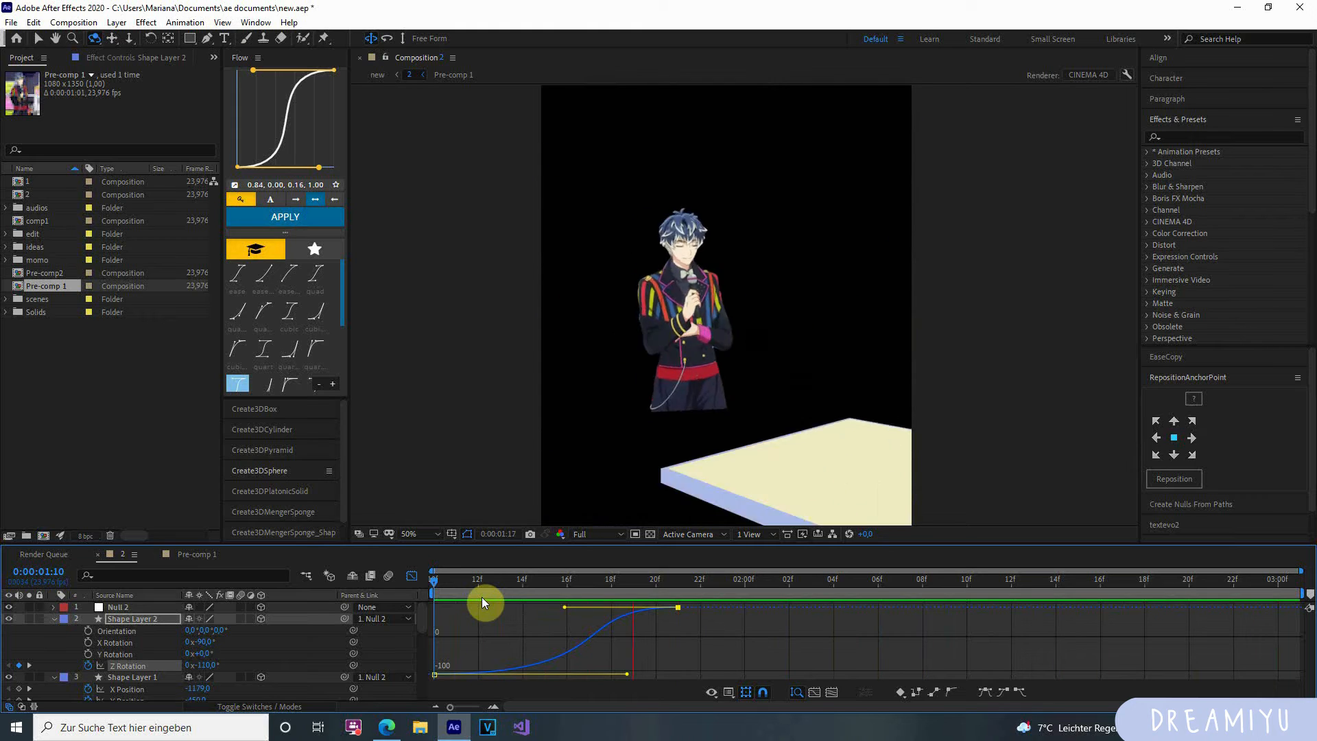
{"action": "left_click", "coordinate": [412, 576]}
Show the rotation properties of Shape Layer 1 and start keyframing its Z Rotation at 0:00:01:21.
{"action": "left_click", "coordinate": [677, 586]}
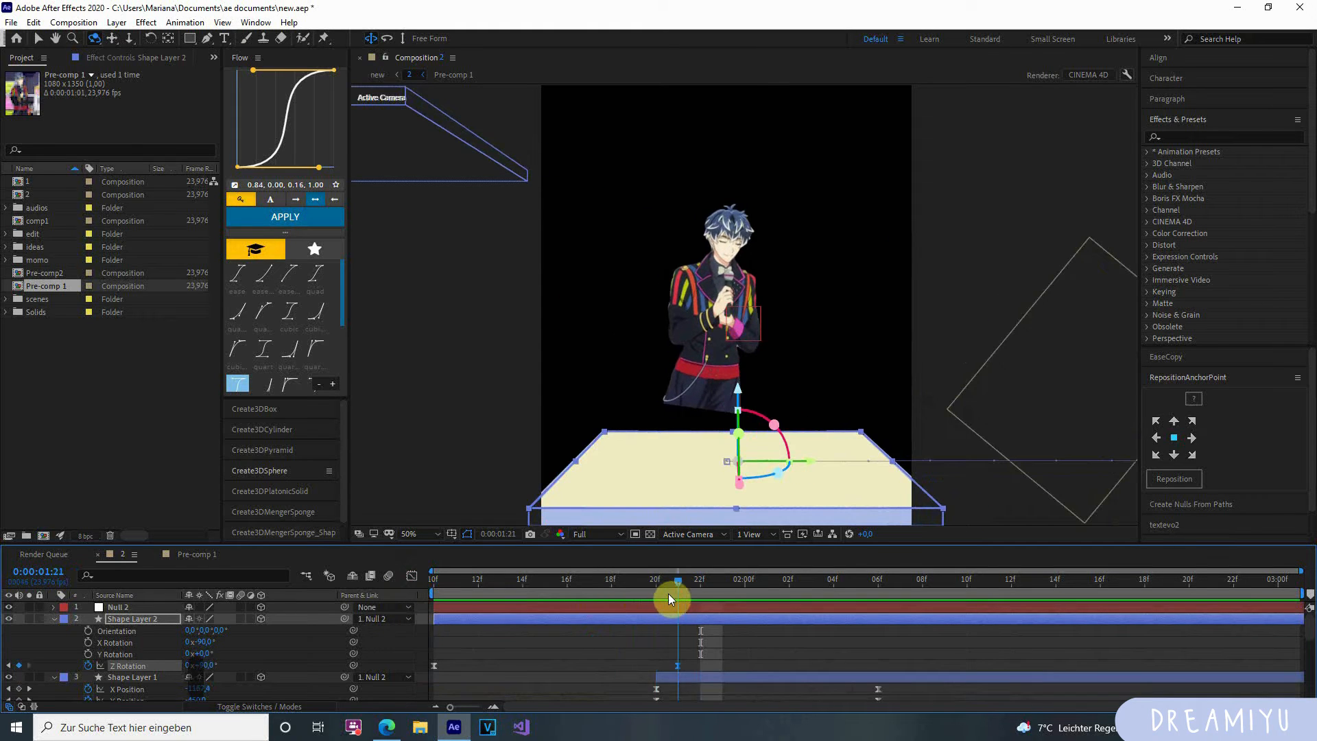
{"action": "scroll", "coordinate": [698, 644], "scroll_direction": "down", "scroll_amount": 1}
{"action": "left_click", "coordinate": [705, 648]}
{"action": "left_click", "coordinate": [709, 654]}
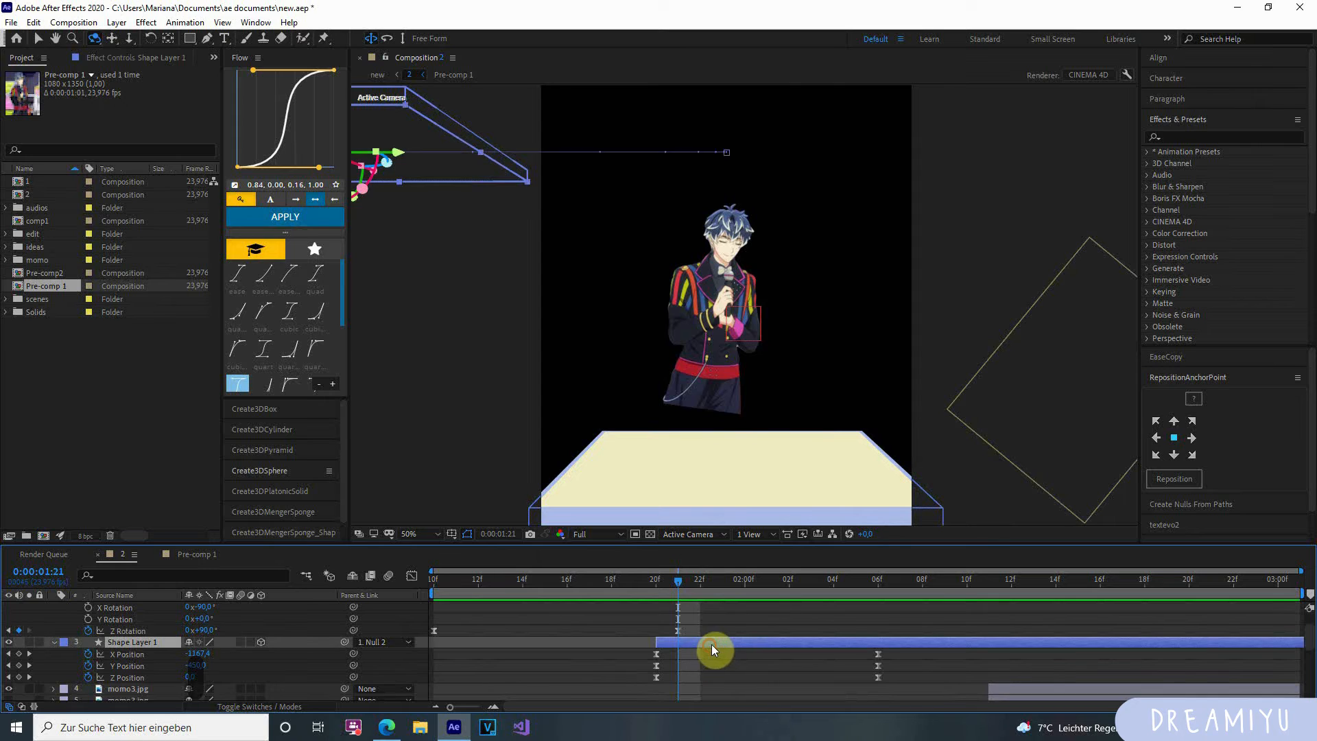
{"action": "key", "text": "r"}
{"action": "left_click", "coordinate": [86, 654]}
{"action": "scroll", "coordinate": [515, 654], "scroll_direction": "up", "scroll_amount": 2}
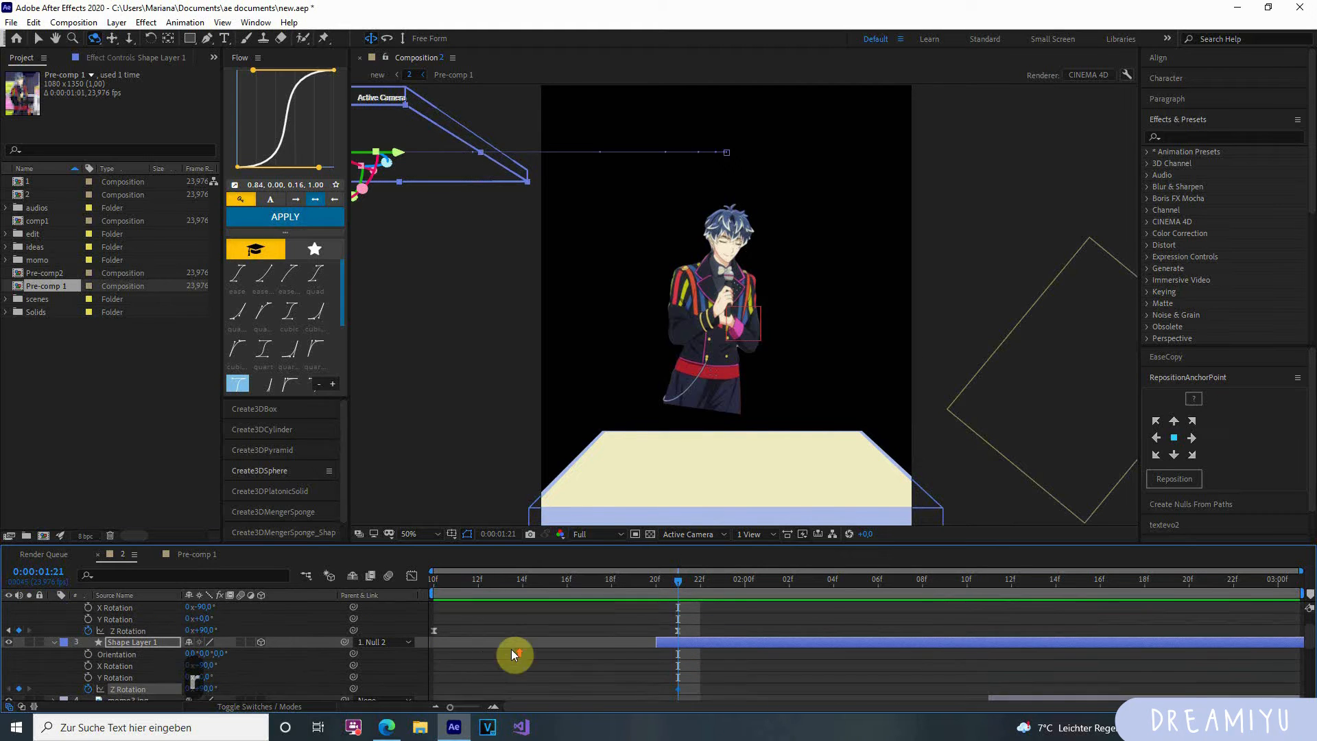
Move Shape Layer 1's Z Rotation keyframe to 0:00:02:07 and add one at 0:00:01:21 with 90+200 (290°).
{"action": "scroll", "coordinate": [686, 663], "scroll_direction": "down", "scroll_amount": 3}
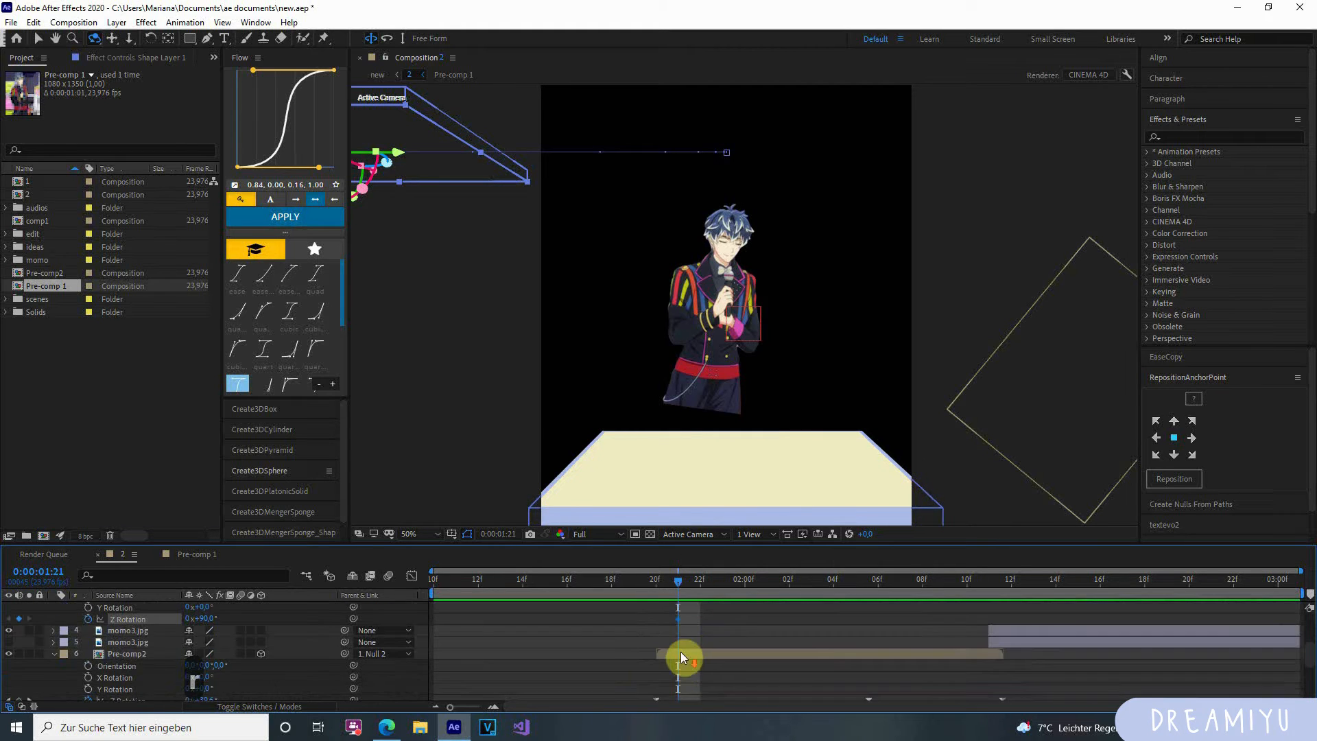
{"action": "left_click_drag", "start_coordinate": [678, 618], "coordinate": [900, 619]}
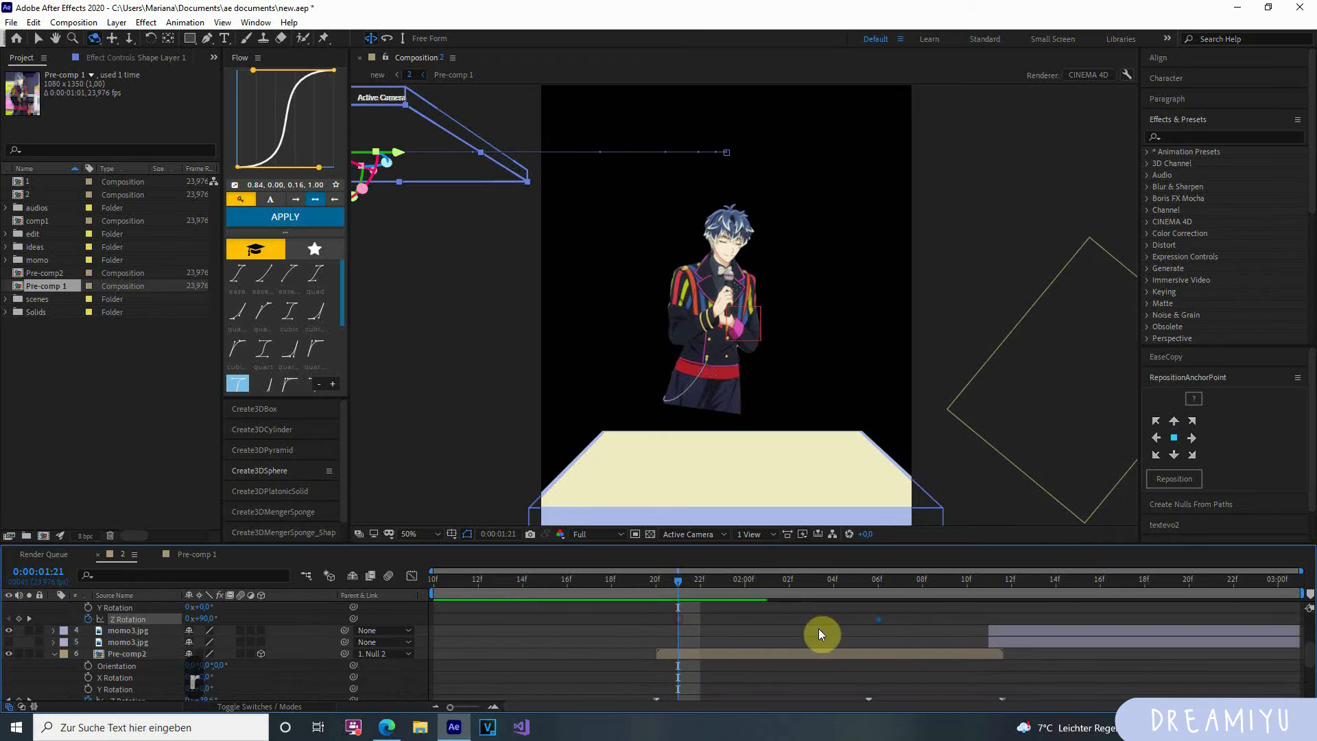
{"action": "left_click", "coordinate": [19, 618]}
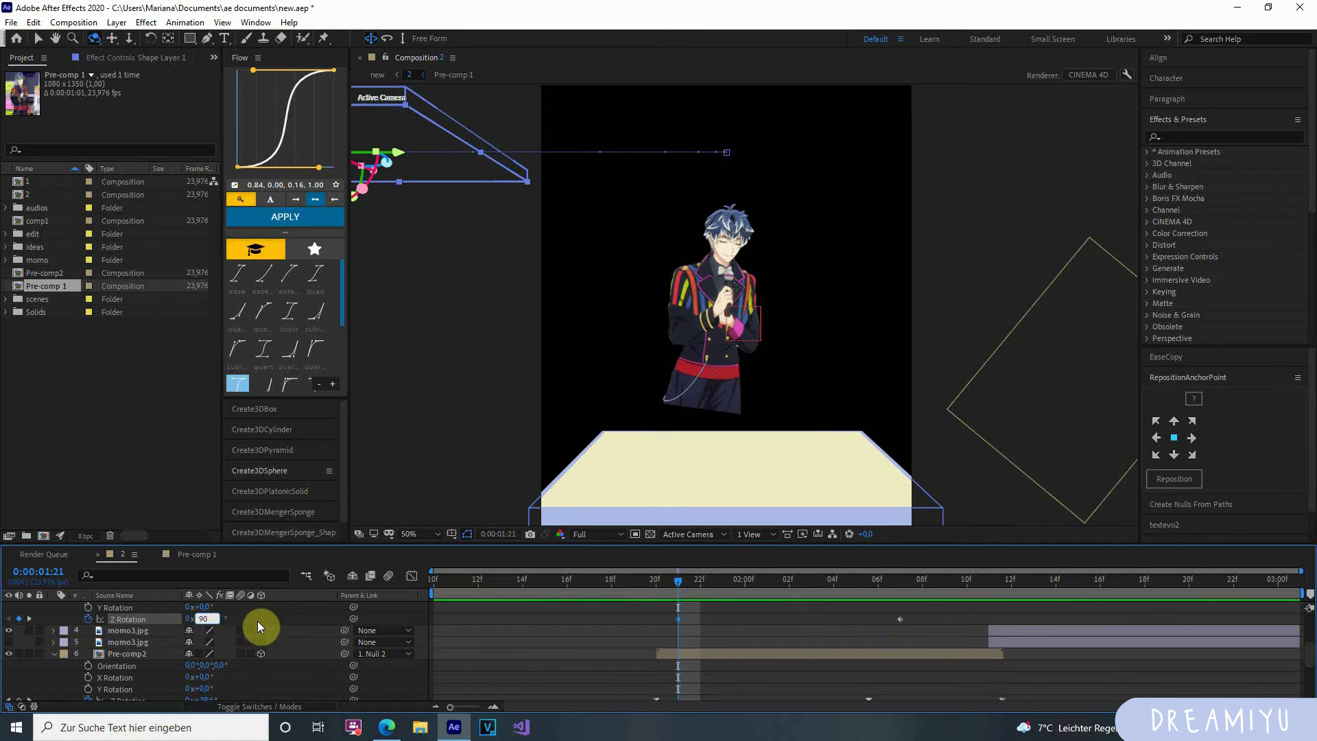
{"action": "type", "text": "90+"}
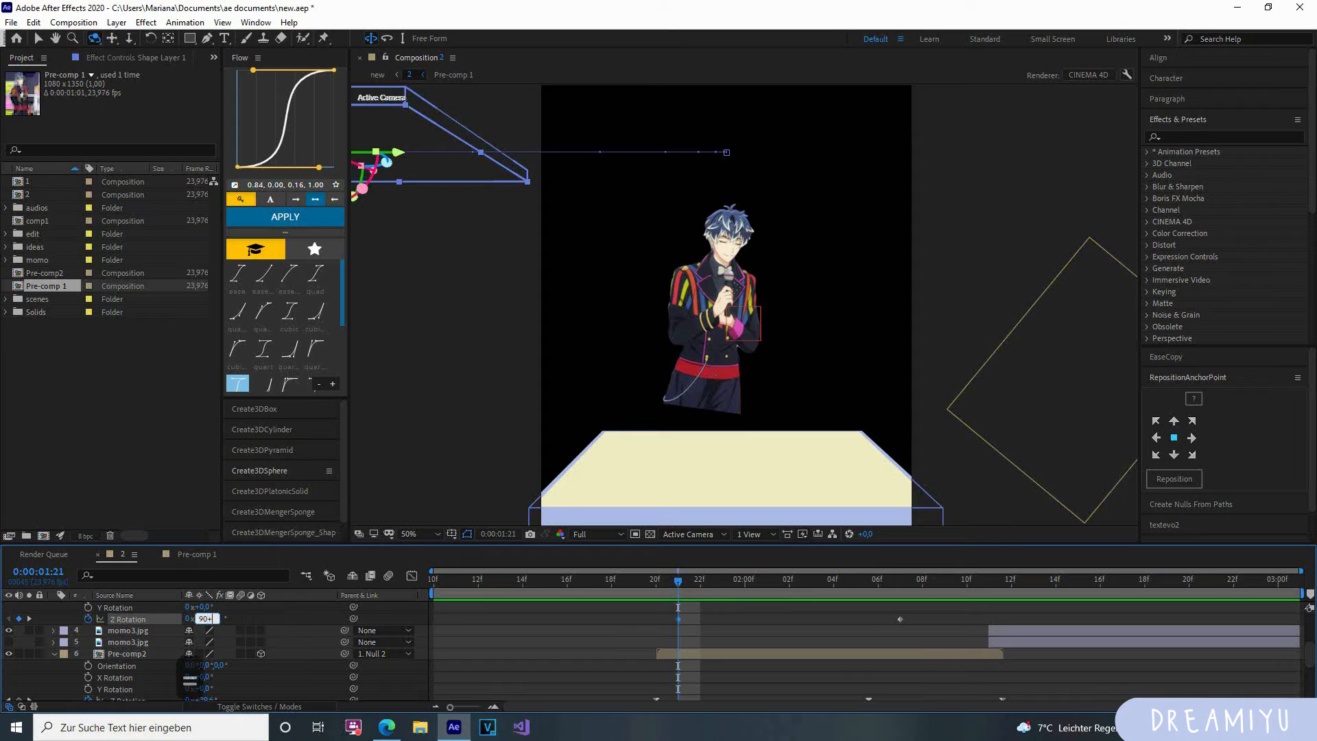
{"action": "type", "text": "200"}
{"action": "key", "text": "Return"}
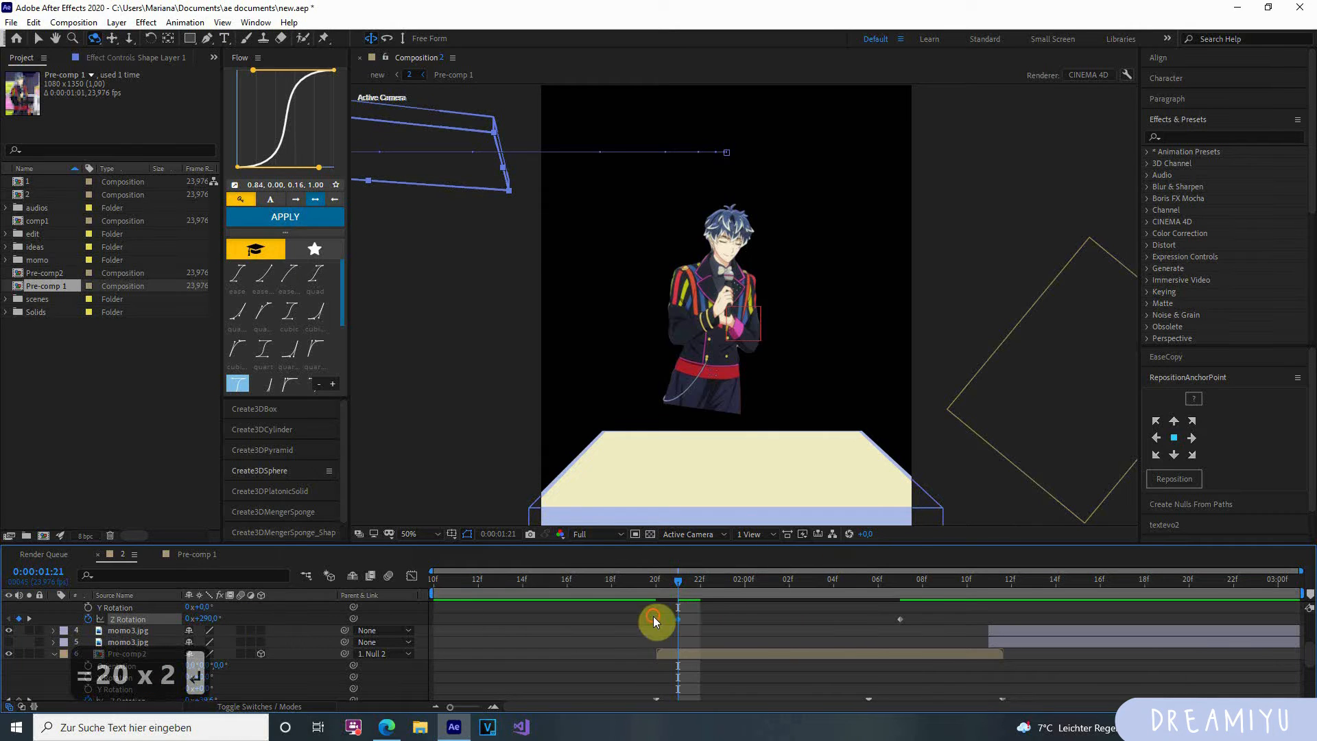
Apply Easy Ease to Shape Layer 1's Z Rotation keyframes and lengthen both graph handles for a steeper curve.
{"action": "left_click_drag", "start_coordinate": [926, 613], "coordinate": [934, 616]}
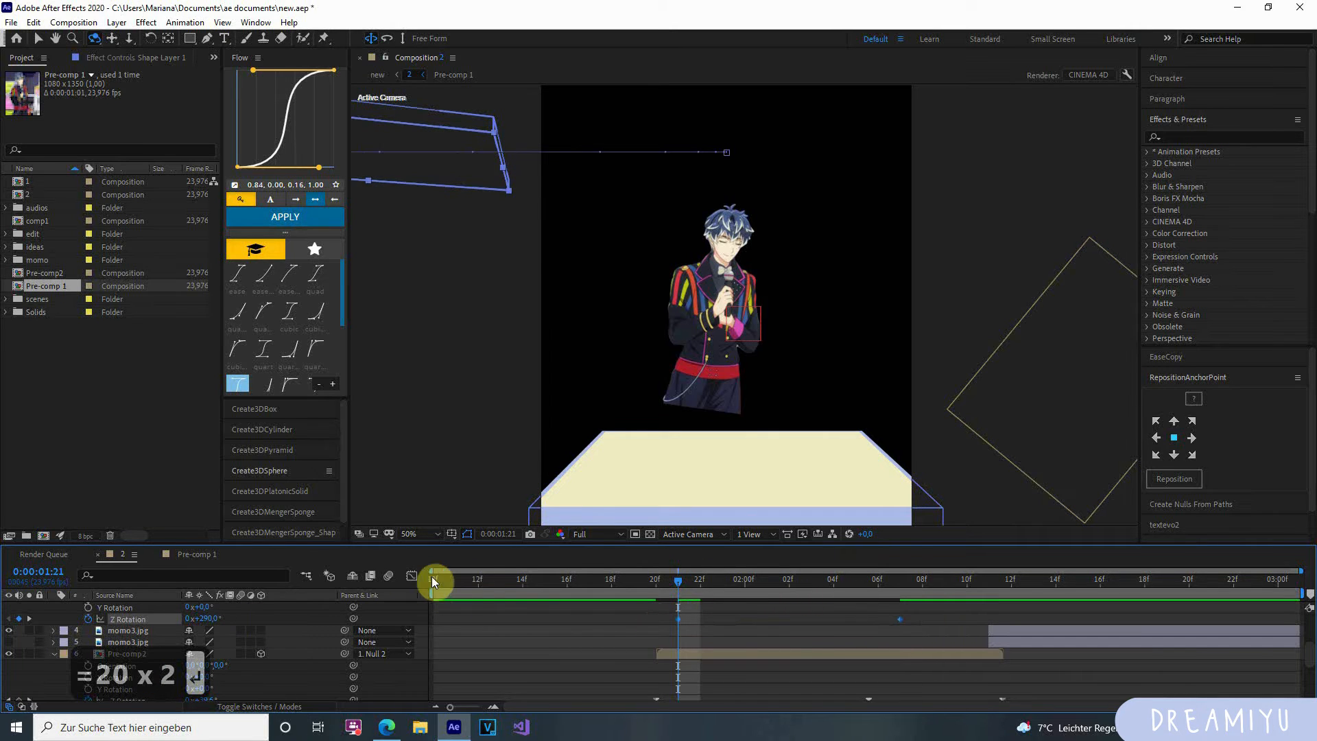
{"action": "key", "text": "F9"}
{"action": "left_click_drag", "start_coordinate": [709, 590], "coordinate": [641, 627]}
{"action": "left_click", "coordinate": [411, 575]}
{"action": "left_click_drag", "start_coordinate": [752, 607], "coordinate": [804, 607]}
{"action": "left_click_drag", "start_coordinate": [842, 673], "coordinate": [763, 673]}
Play the composition from 0:00:01:20 to review Shape Layer 1's rotation, and return to the keyframe view.
{"action": "left_click_drag", "start_coordinate": [665, 591], "coordinate": [655, 586]}
{"action": "key", "text": "space"}
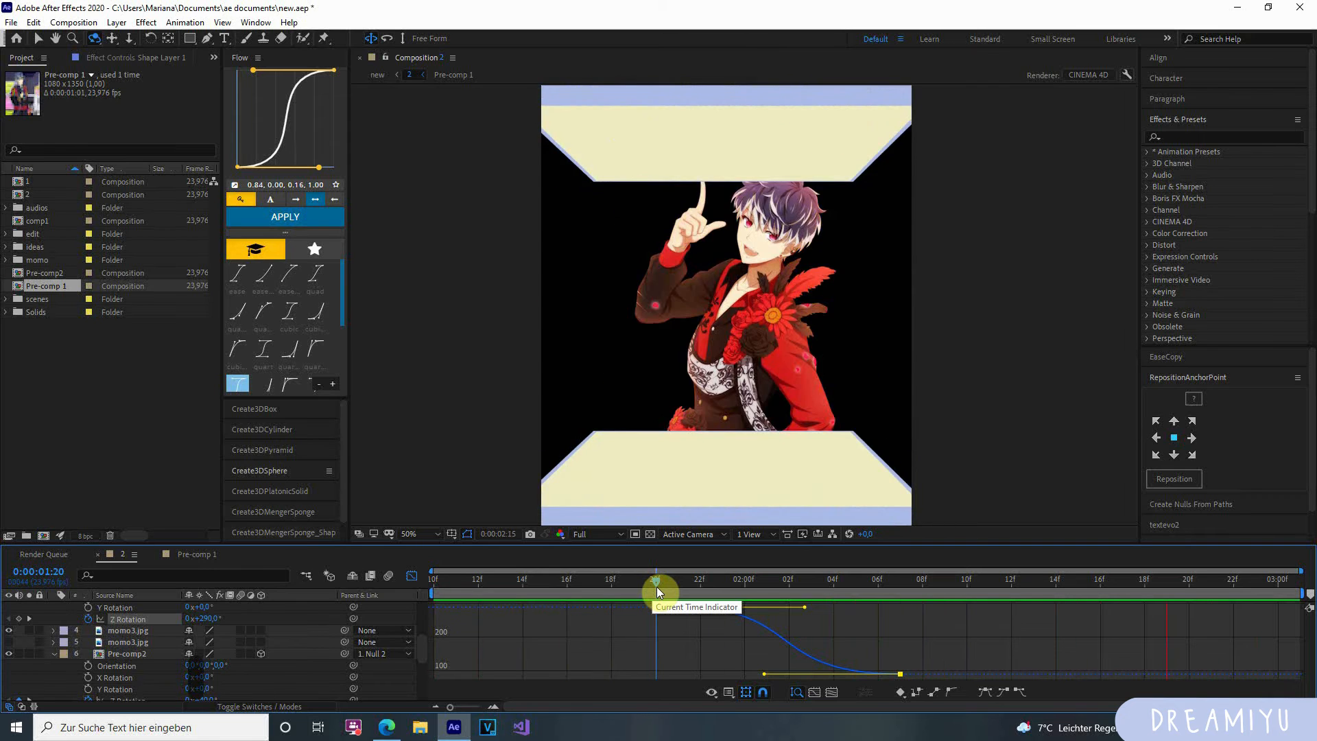
{"action": "key", "text": "space"}
{"action": "left_click", "coordinate": [412, 575]}
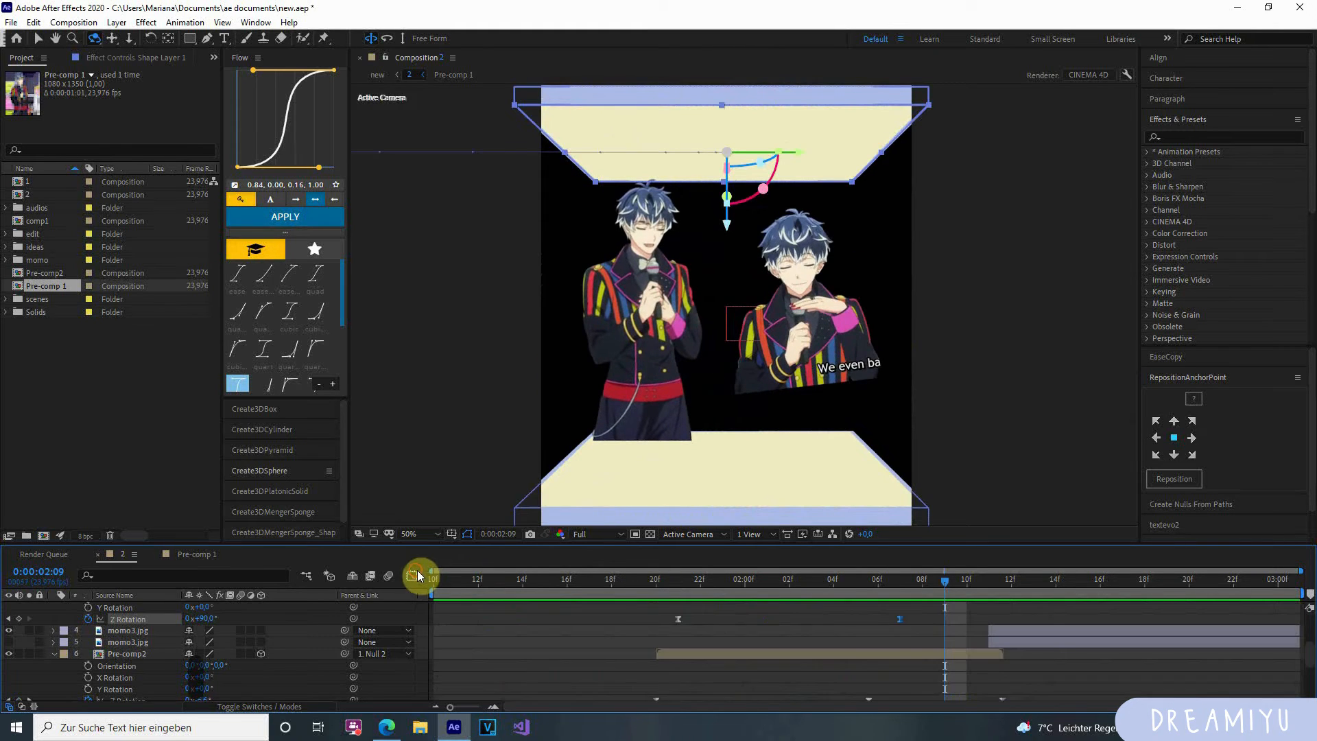
Move Shape Layer 2's last Z Rotation keyframe to 0:00:02:05 and paste a copy of it at 0:00:01:21.
{"action": "scroll", "coordinate": [891, 621], "scroll_direction": "up", "scroll_amount": 2}
{"action": "left_click_drag", "start_coordinate": [916, 587], "coordinate": [668, 611]}
{"action": "scroll", "coordinate": [701, 629], "scroll_direction": "up", "scroll_amount": 1}
{"action": "left_click_drag", "start_coordinate": [678, 665], "coordinate": [850, 684]}
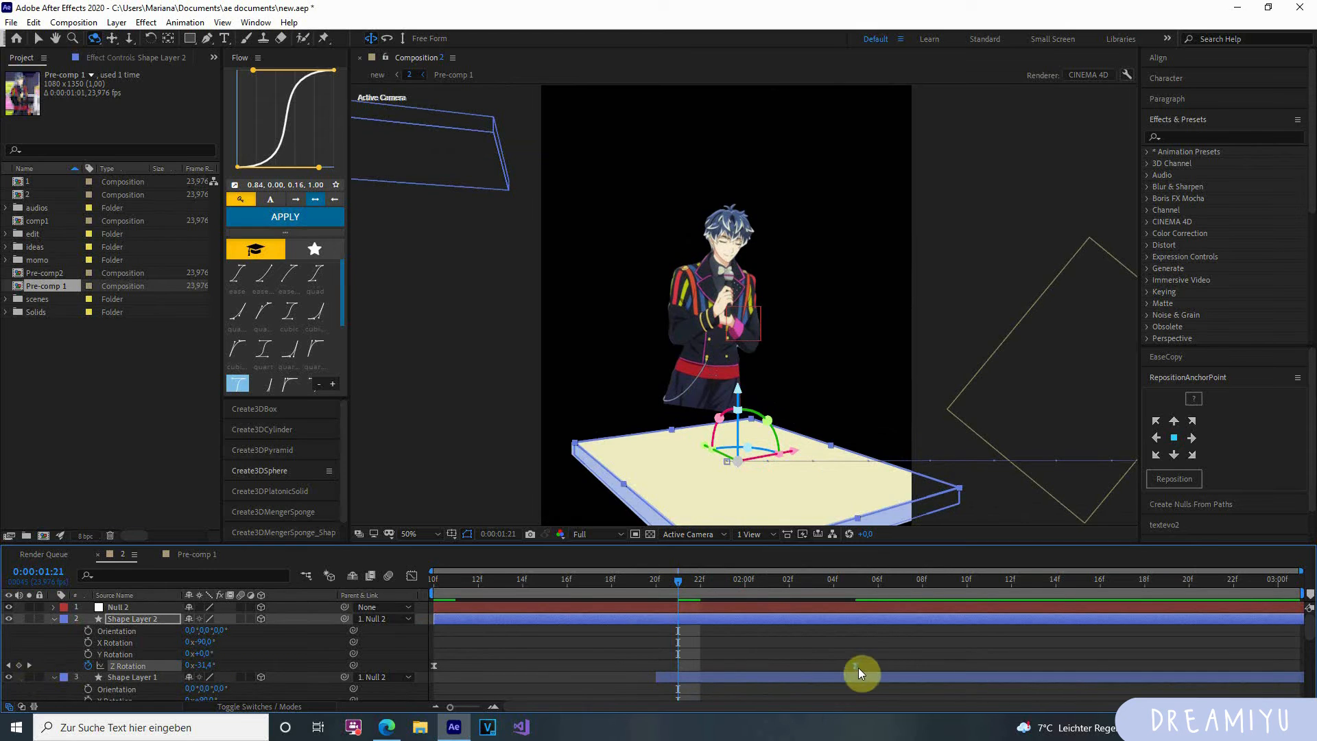
{"action": "key", "text": "ctrl+c"}
{"action": "key", "text": "ctrl+v"}
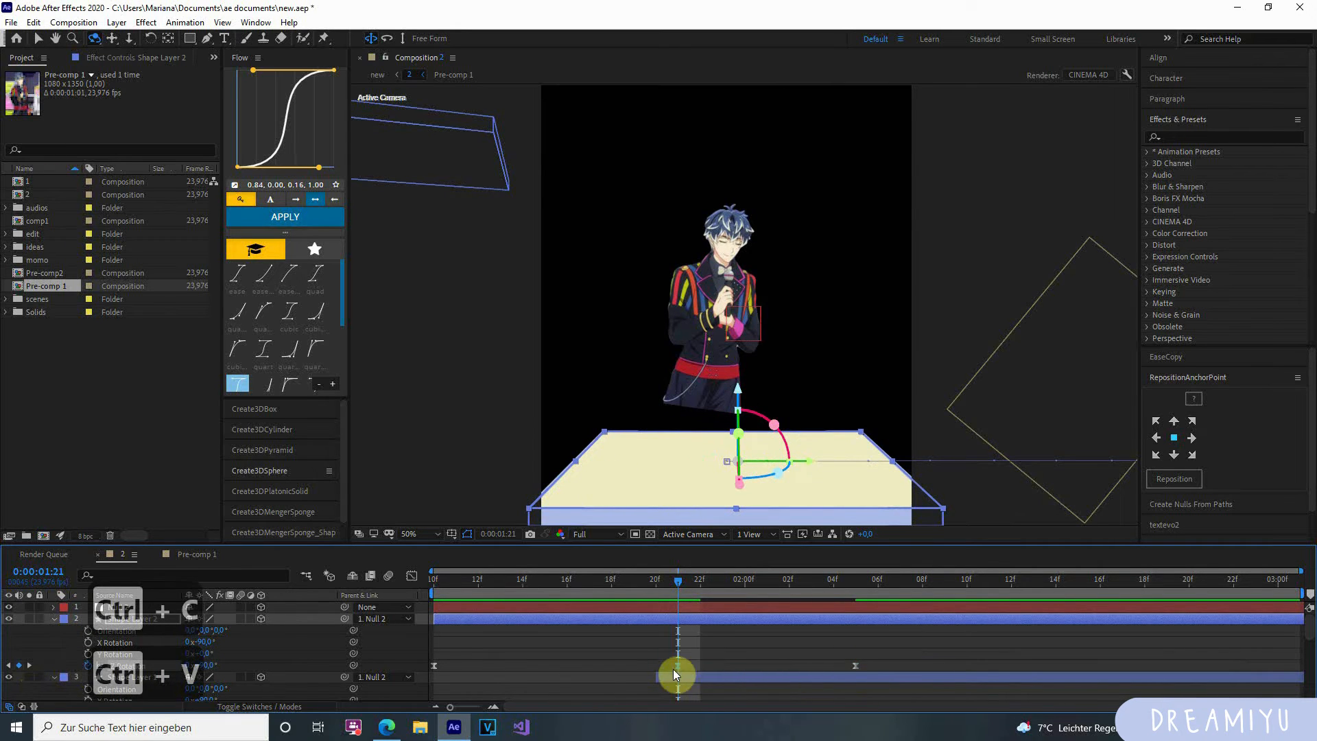
Rotate Shape Layer 2 slightly further at its middle Z Rotation keyframe, and shift the last two keyframes to 0:00:01:23 and 0:00:02:11.
{"action": "left_click_drag", "start_coordinate": [211, 666], "coordinate": [223, 668]}
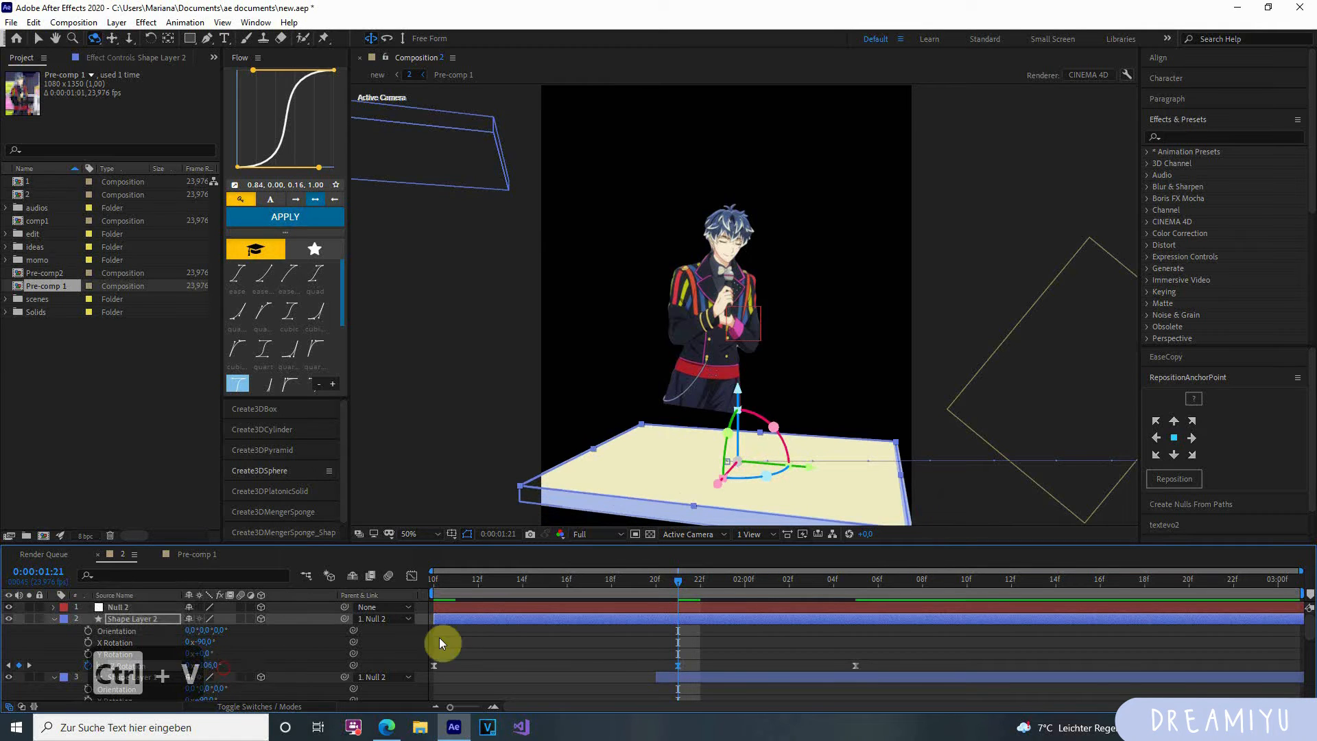
{"action": "left_click_drag", "start_coordinate": [677, 582], "coordinate": [807, 657]}
{"action": "scroll", "coordinate": [853, 663], "scroll_direction": "down", "scroll_amount": 2}
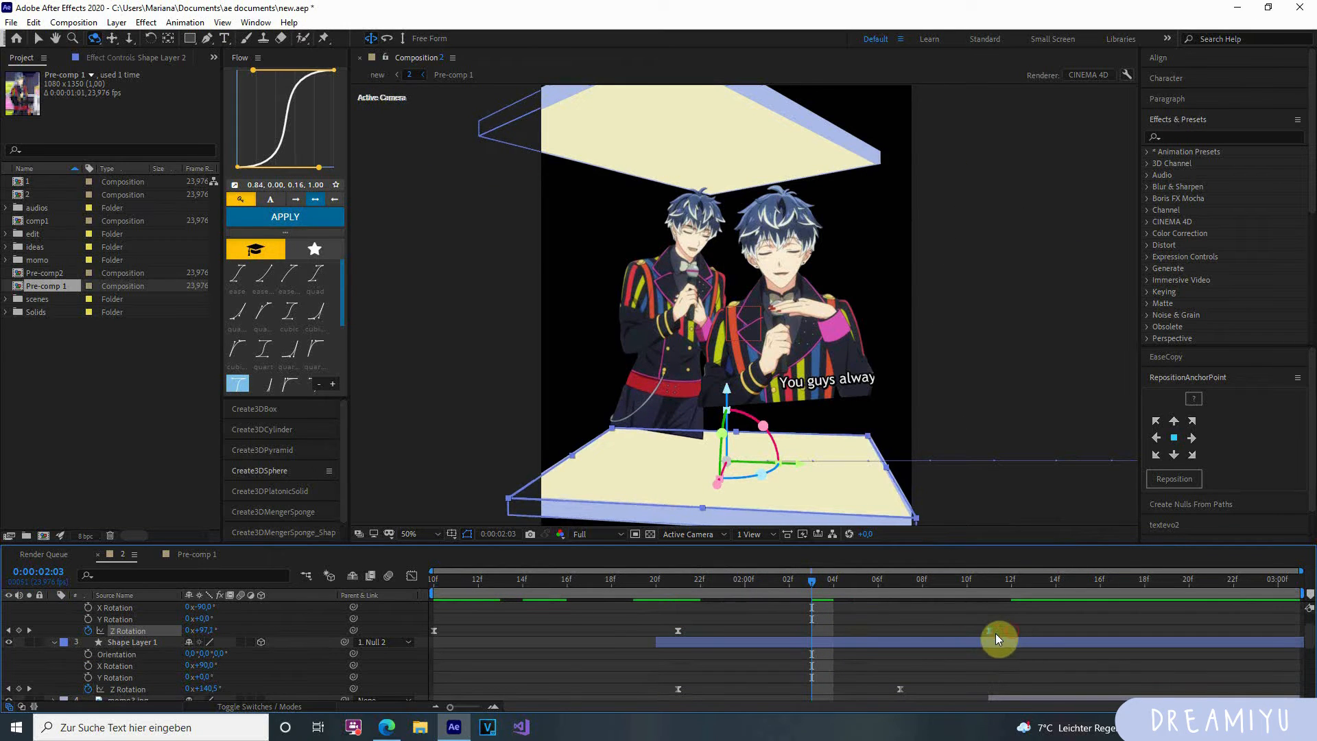
{"action": "left_click_drag", "start_coordinate": [678, 631], "coordinate": [722, 630]}
{"action": "left_click_drag", "start_coordinate": [789, 583], "coordinate": [318, 607]}
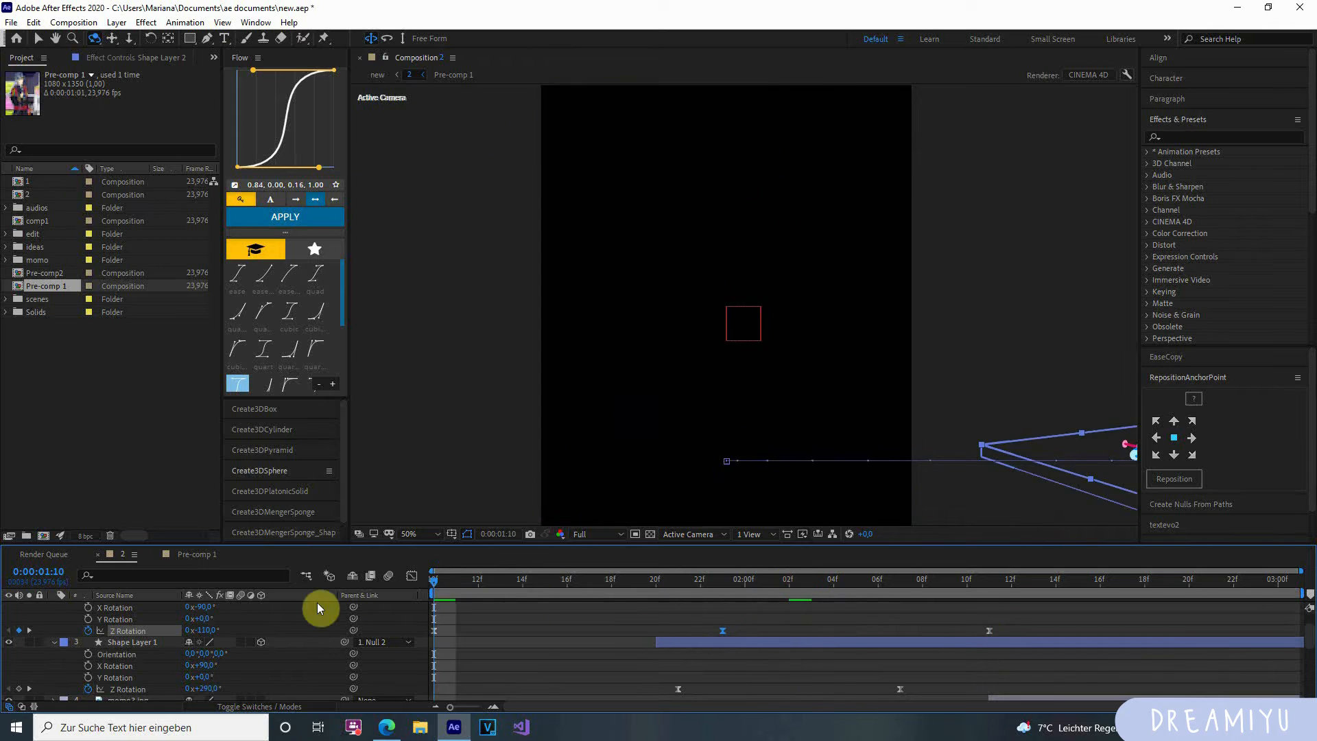
Preview the composition, add a Shape Layer 1 Z Rotation keyframe at 0:00:02:11, and set the one at 0:00:02:07 to 51°.
{"action": "key", "text": "space"}
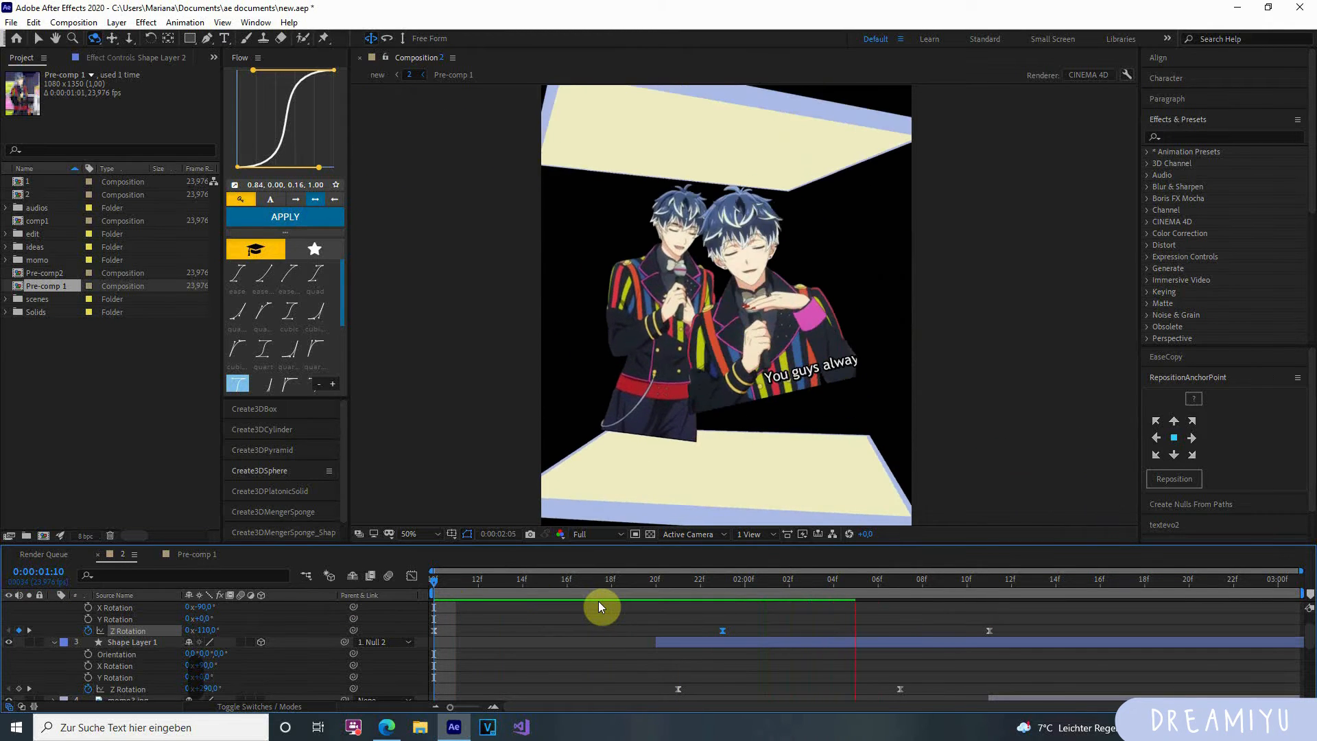
{"action": "key", "text": "space"}
{"action": "scroll", "coordinate": [871, 624], "scroll_direction": "down", "scroll_amount": 3}
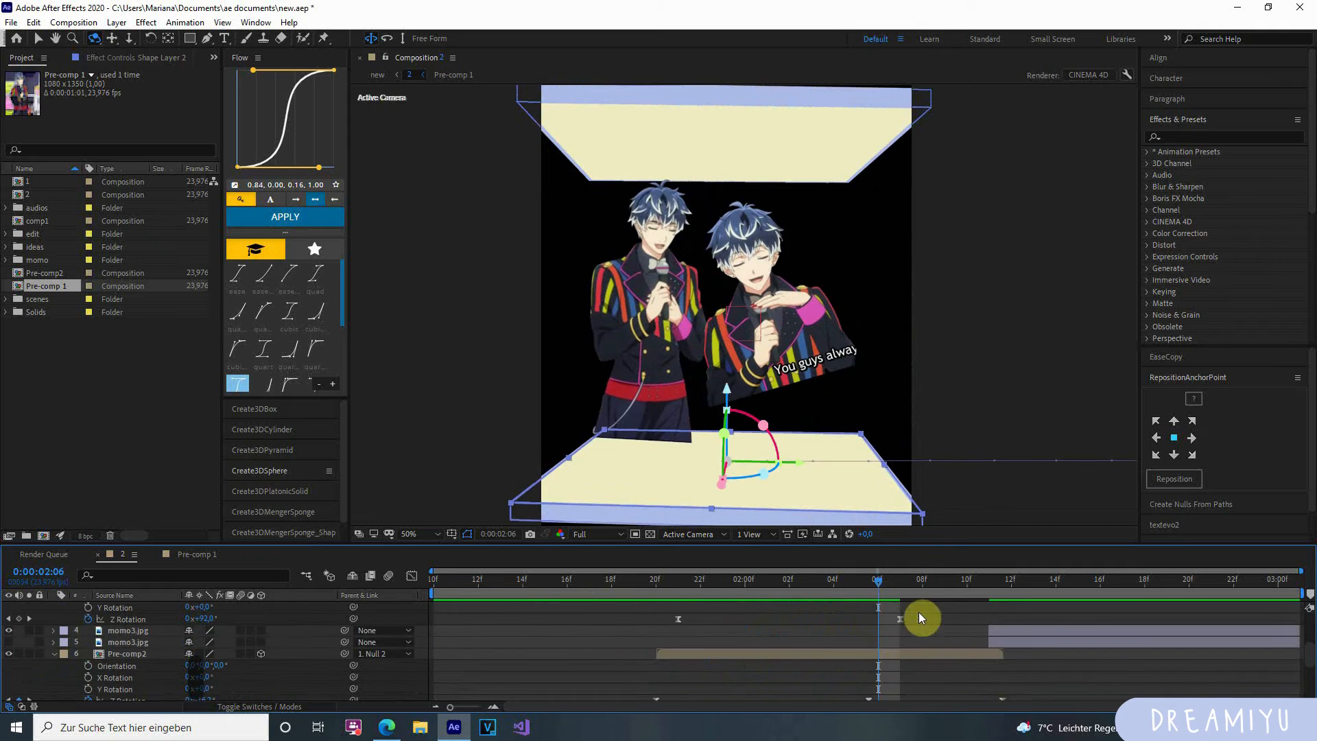
{"action": "left_click", "coordinate": [987, 583]}
{"action": "left_click", "coordinate": [19, 618]}
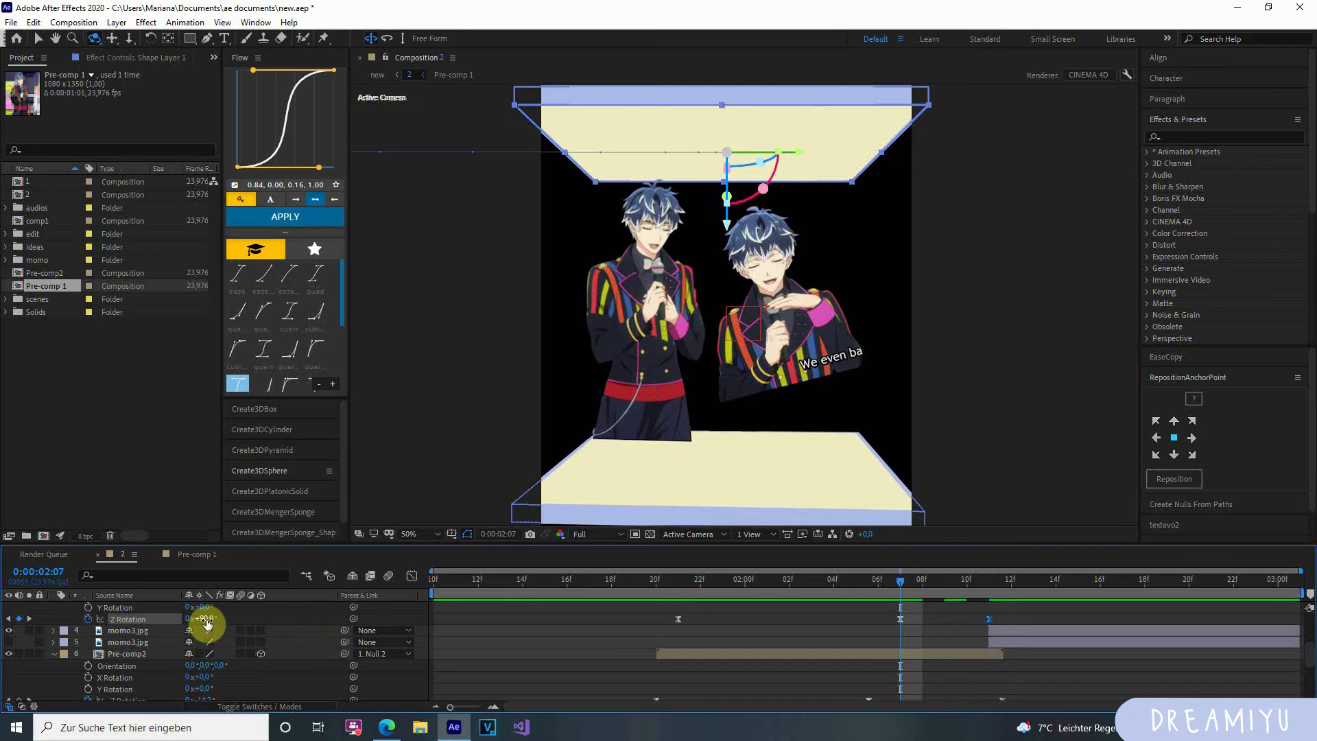
{"action": "left_click_drag", "start_coordinate": [205, 620], "coordinate": [632, 610]}
Show Shape Layer 1's Z Rotation graph and play the composition to review the spin's curve.
{"action": "left_click", "coordinate": [412, 574]}
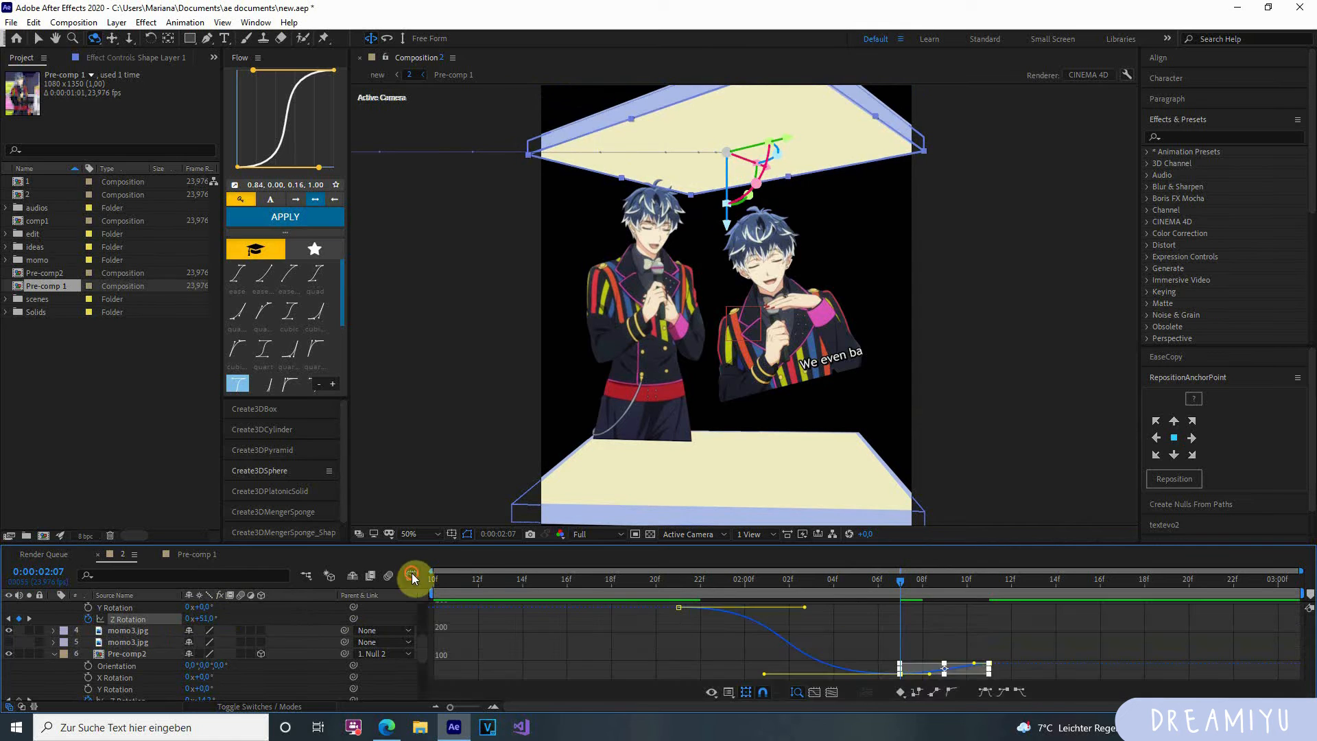
{"action": "left_click", "coordinate": [833, 639]}
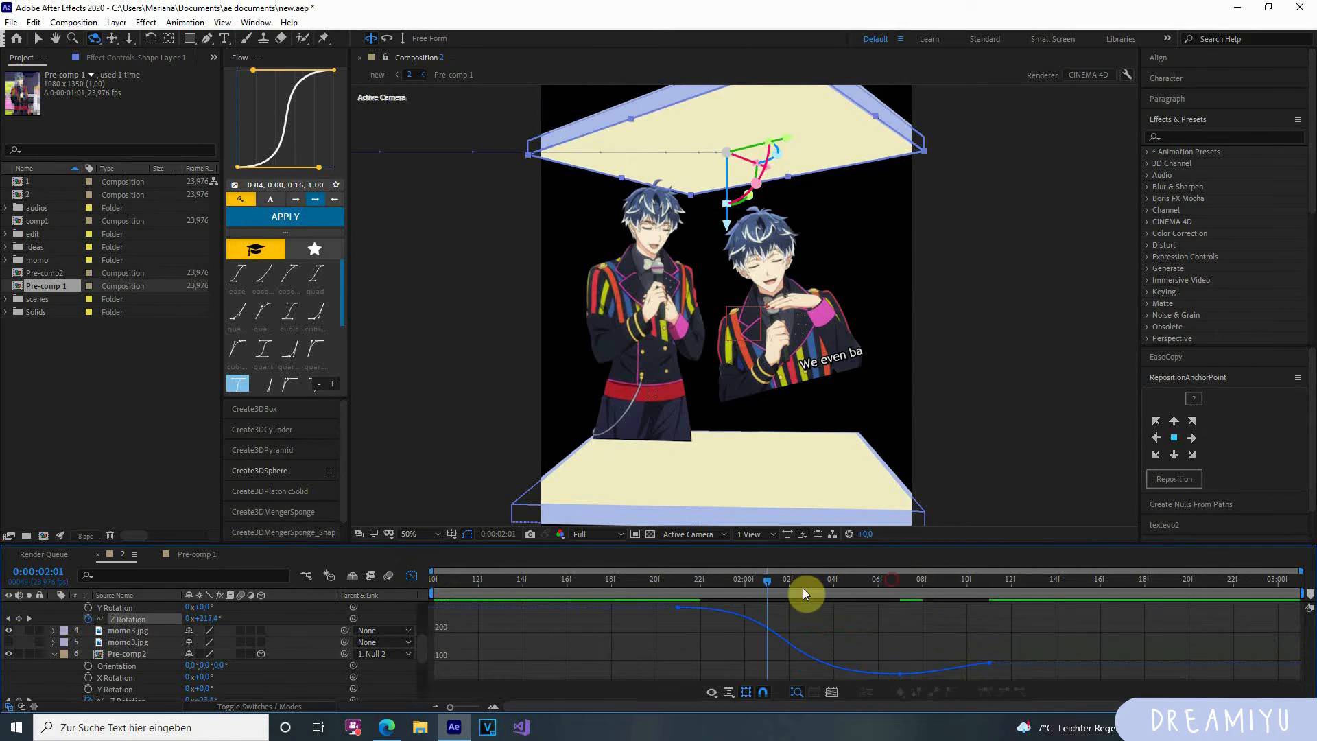
{"action": "left_click_drag", "start_coordinate": [803, 591], "coordinate": [611, 598]}
{"action": "key", "text": "space"}
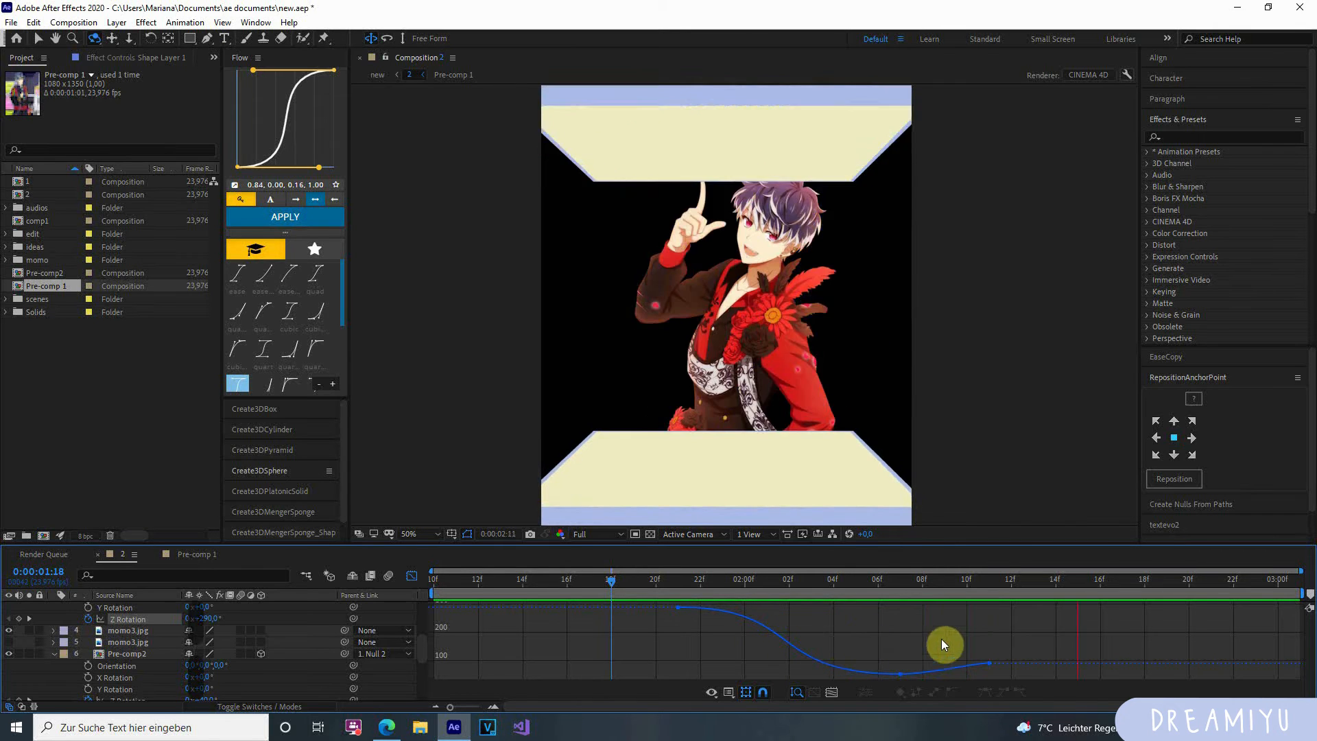
{"action": "left_click", "coordinate": [680, 611]}
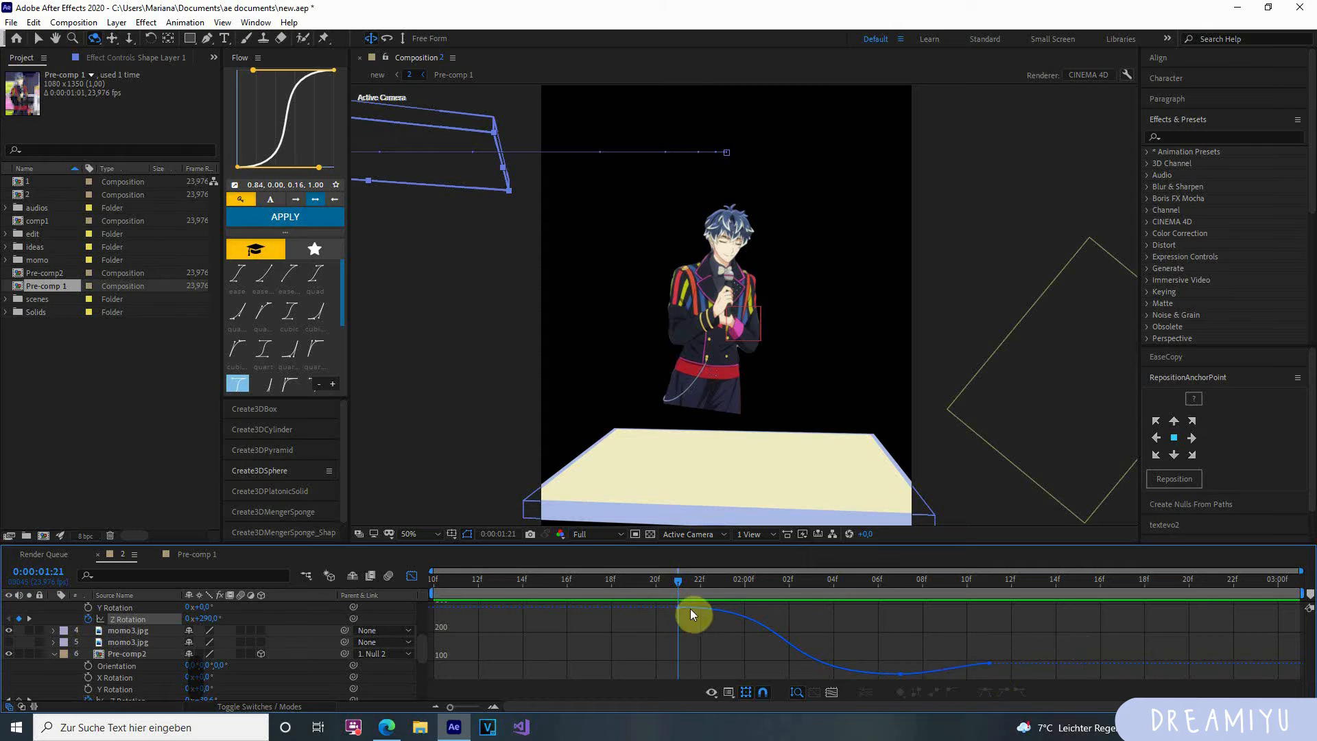
{"action": "key", "text": "space"}
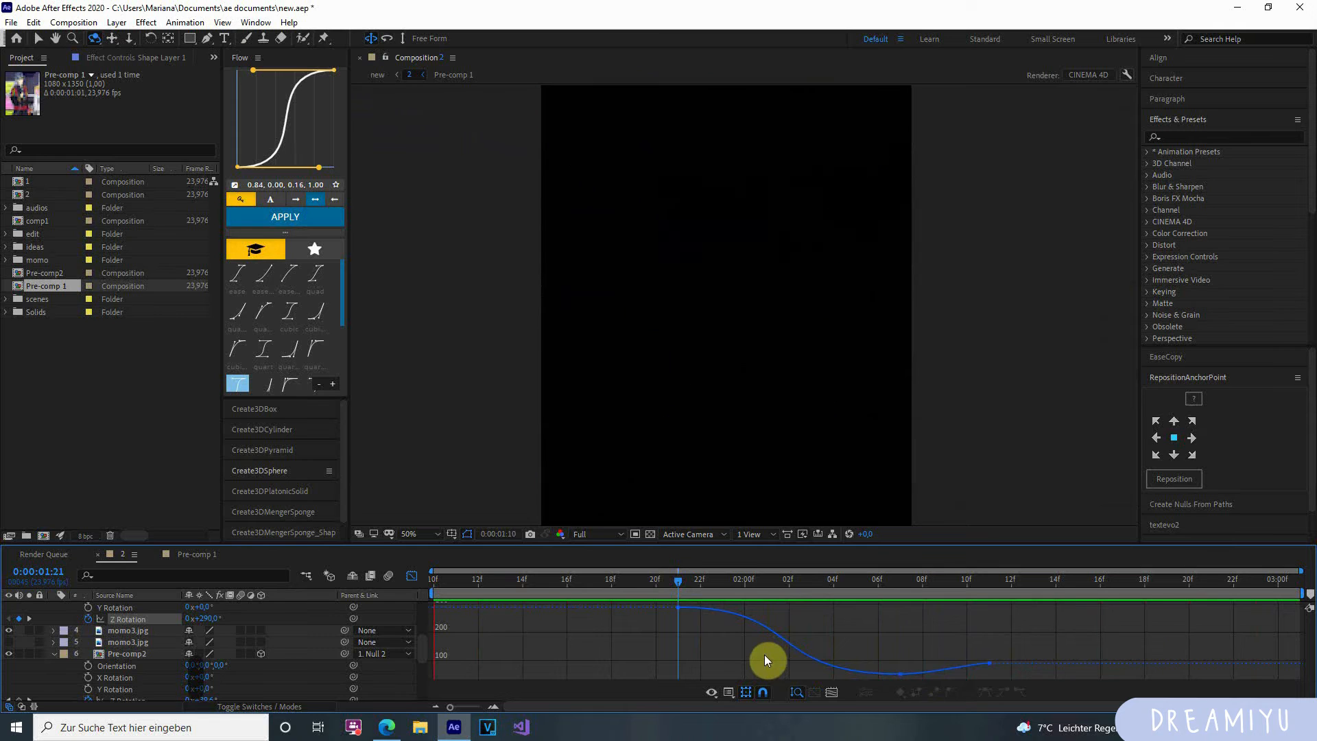
{"action": "key", "text": "space"}
Retime Shape Layer 1's middle Z Rotation keyframe to 0:00:02:06 and its last one to 0:00:02:10, previewing the motion.
{"action": "left_click_drag", "start_coordinate": [892, 586], "coordinate": [971, 606]}
{"action": "left_click_drag", "start_coordinate": [988, 663], "coordinate": [956, 661]}
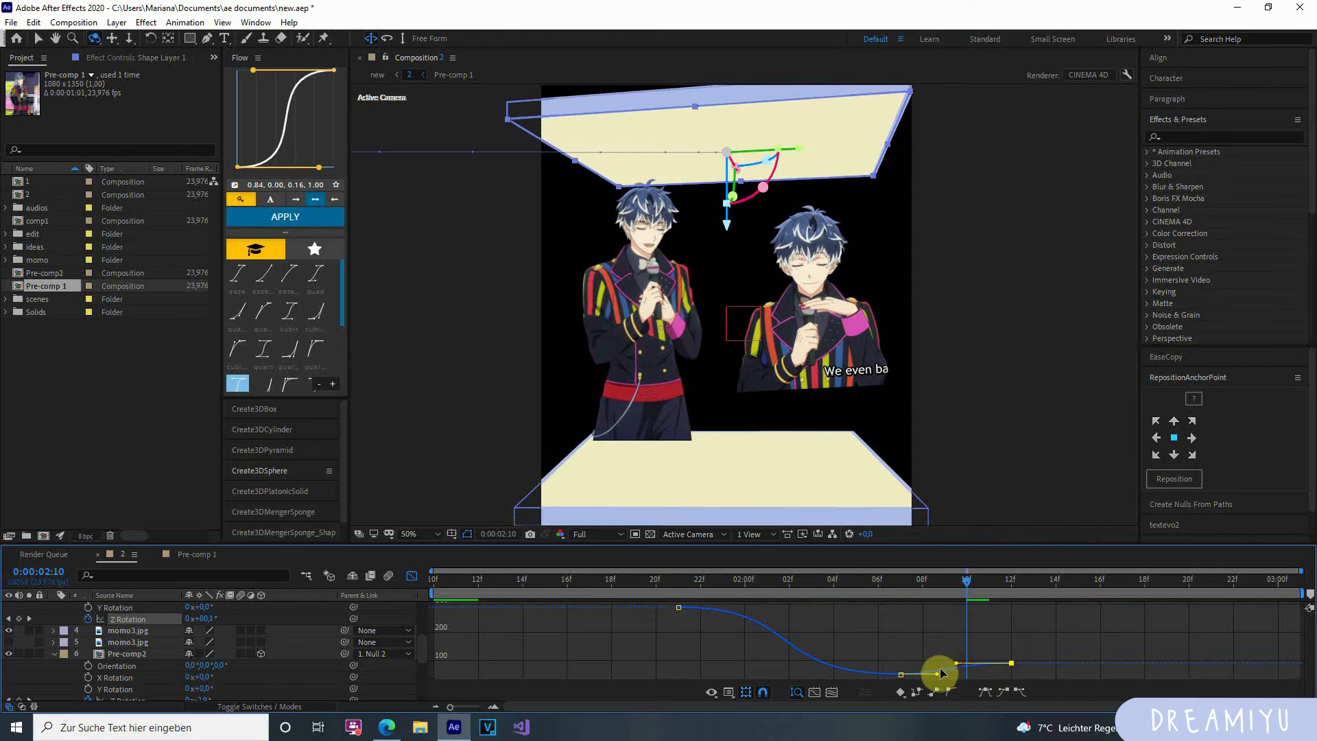
{"action": "left_click_drag", "start_coordinate": [932, 574], "coordinate": [900, 591]}
{"action": "key", "text": "space"}
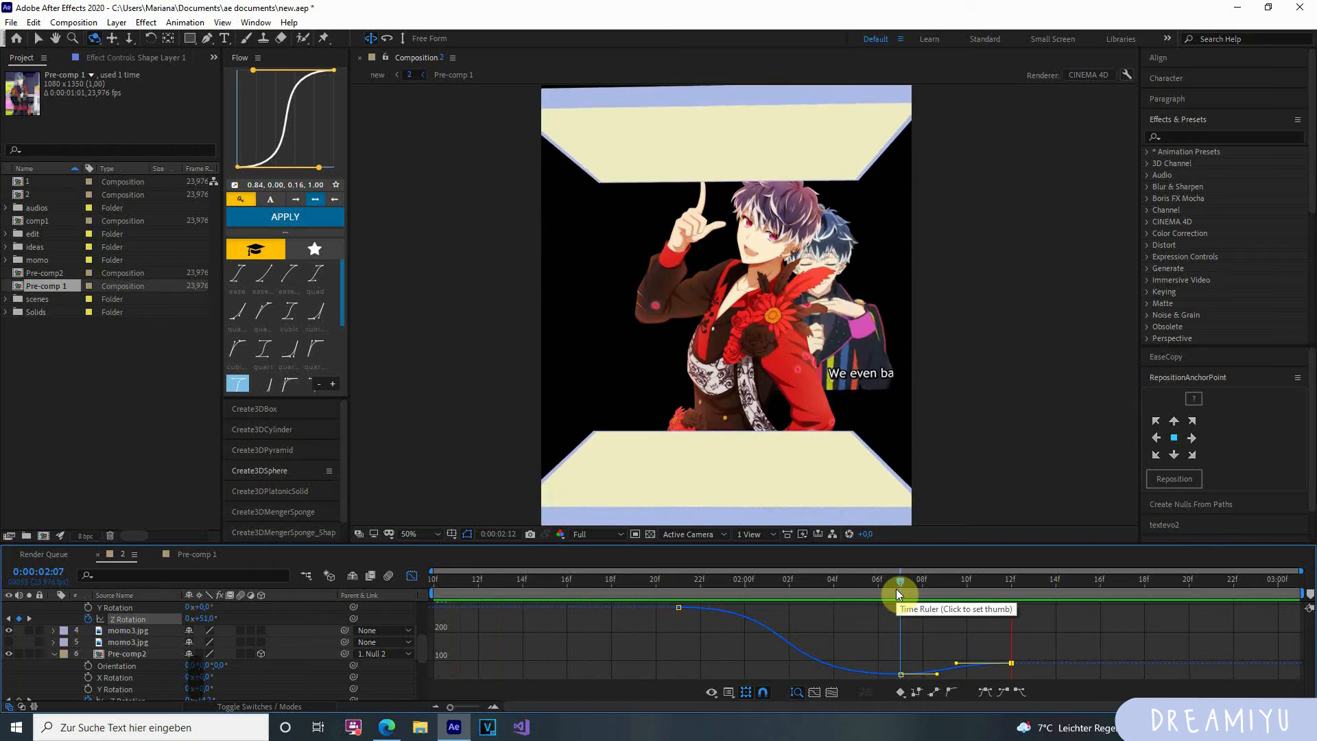
{"action": "key", "text": "space"}
{"action": "left_click_drag", "start_coordinate": [898, 588], "coordinate": [887, 589]}
{"action": "left_click_drag", "start_coordinate": [896, 673], "coordinate": [885, 671]}
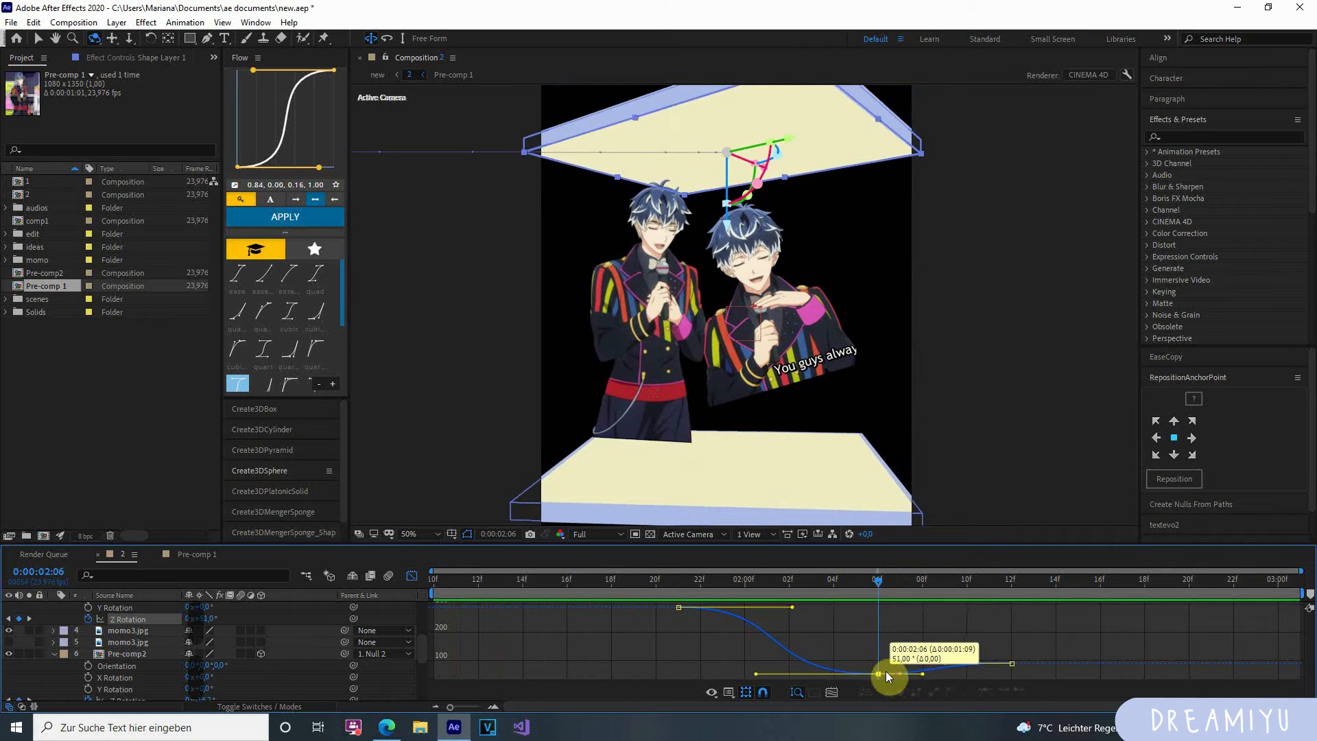
{"action": "left_click_drag", "start_coordinate": [1011, 664], "coordinate": [967, 664]}
Shorten the incoming handle of Shape Layer 1's Z Rotation keyframe at 0:00:02:06, raise its value slightly, and replay from 0:00:01:20.
{"action": "left_click", "coordinate": [878, 674]}
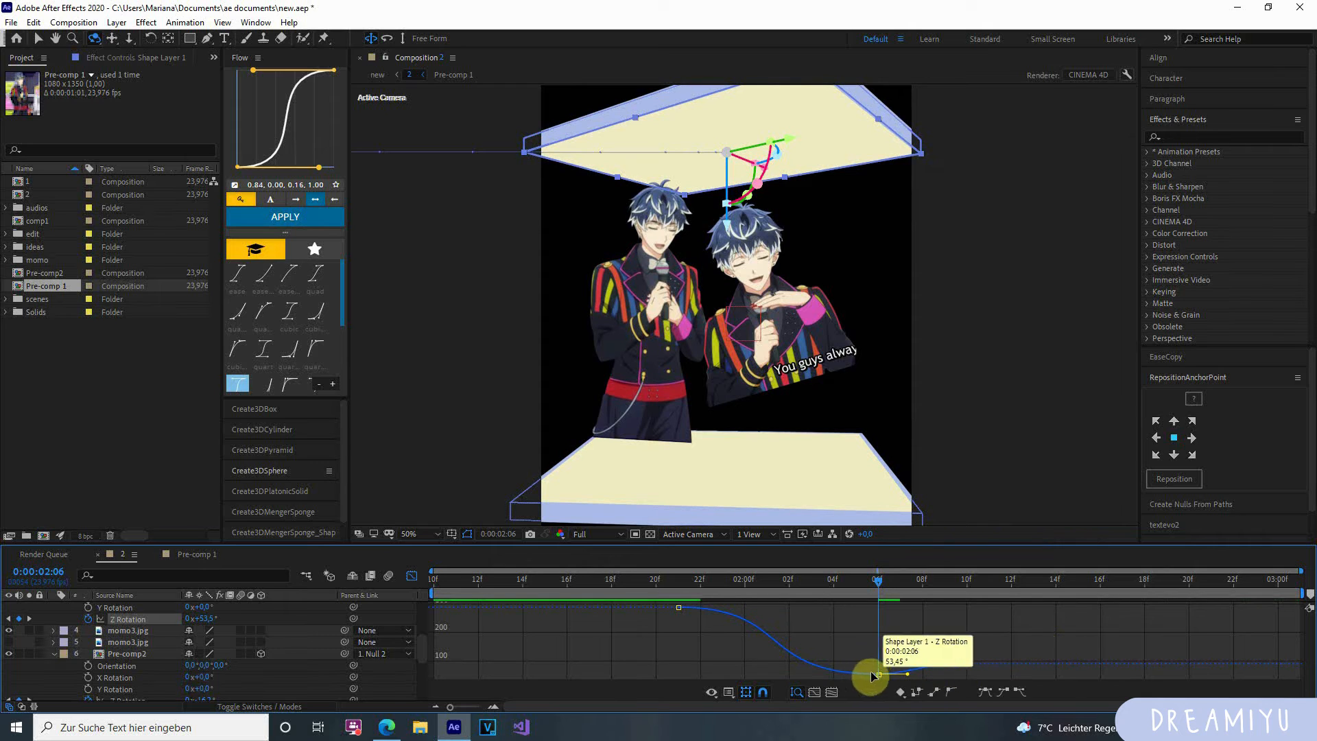
{"action": "left_click_drag", "start_coordinate": [818, 673], "coordinate": [796, 674]}
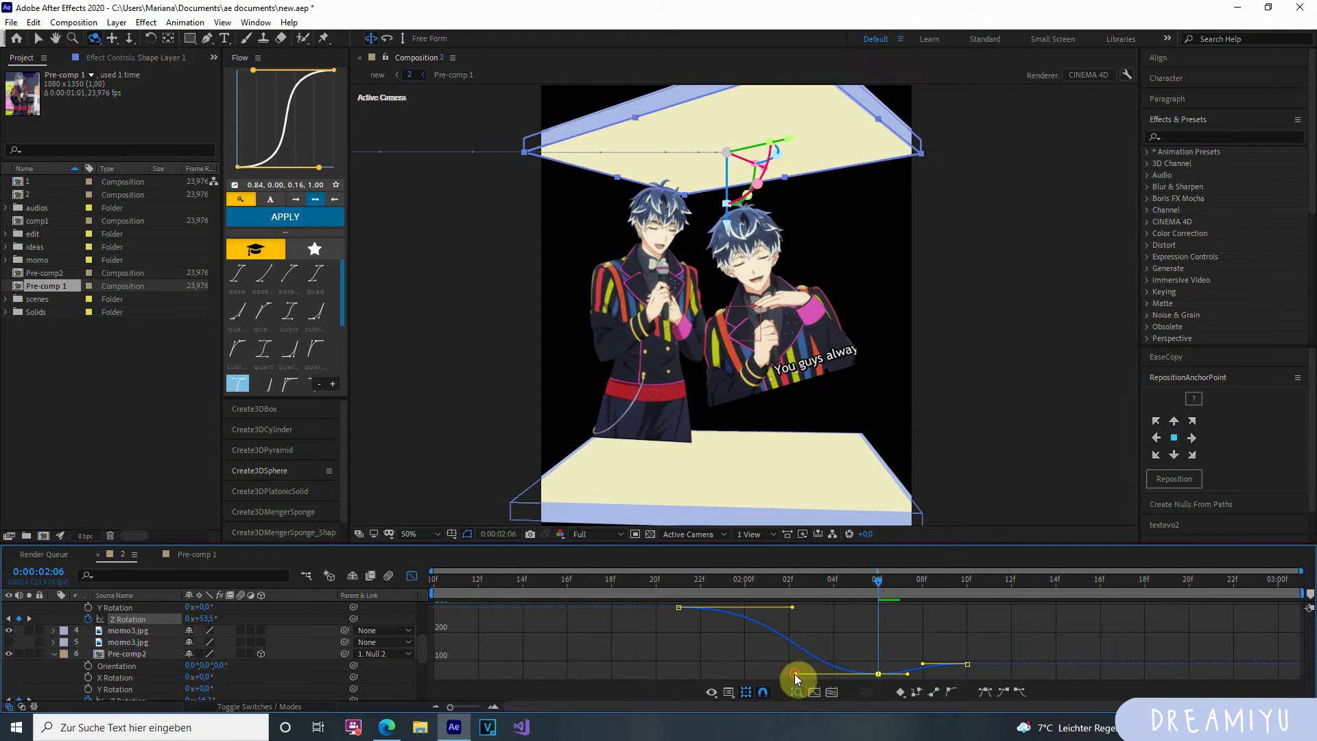
{"action": "key", "text": "space"}
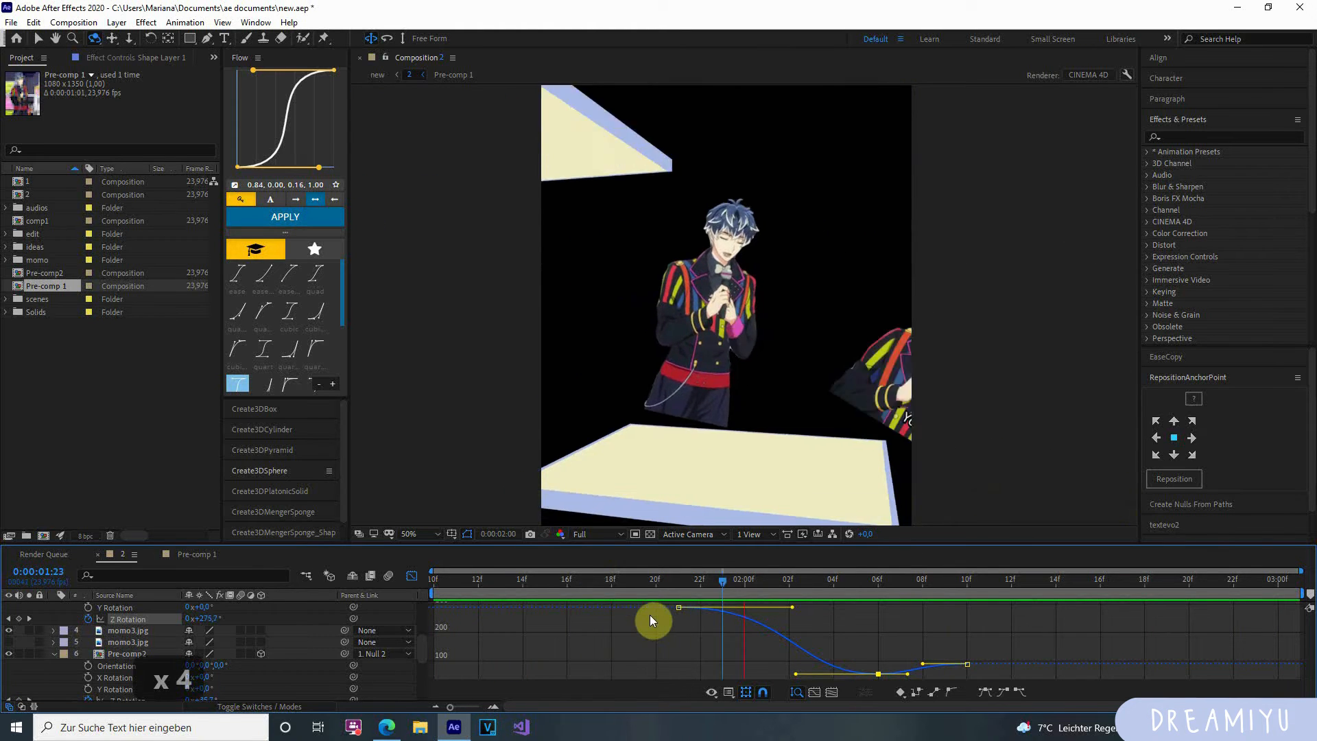
{"action": "left_click", "coordinate": [878, 583]}
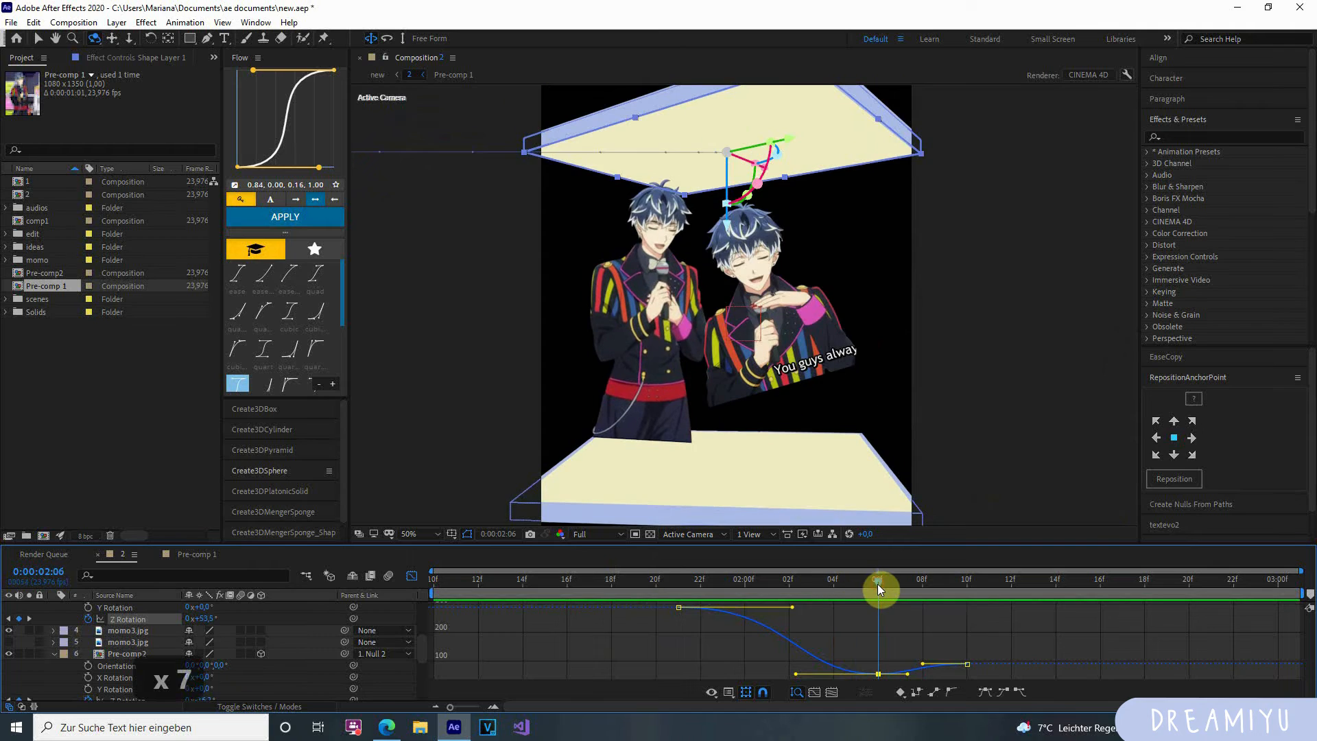
{"action": "left_click_drag", "start_coordinate": [199, 618], "coordinate": [218, 622]}
{"action": "left_click_drag", "start_coordinate": [688, 594], "coordinate": [652, 597]}
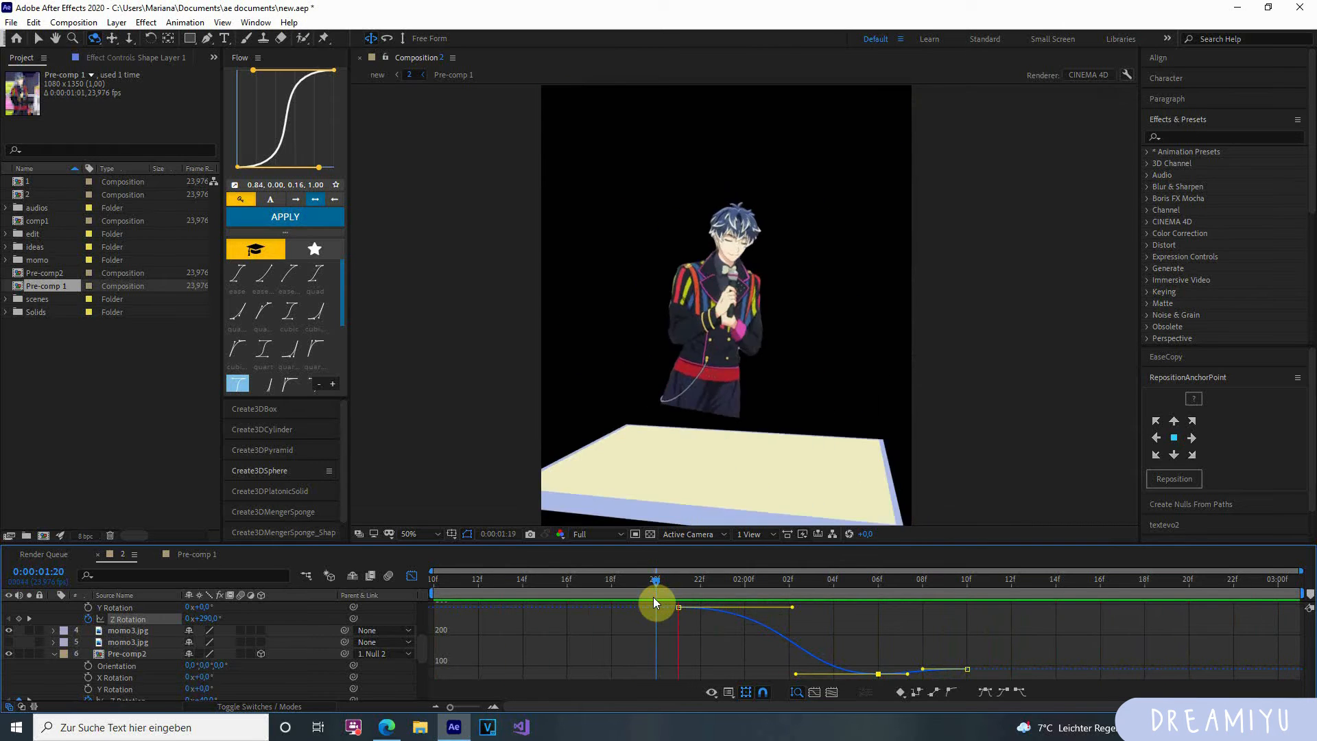
{"action": "key", "text": "space"}
Shorten the first Z Rotation keyframe's outgoing handle, lengthen the middle keyframe's incoming handle on Shape Layer 1, and replay the spin.
{"action": "left_click", "coordinate": [745, 583]}
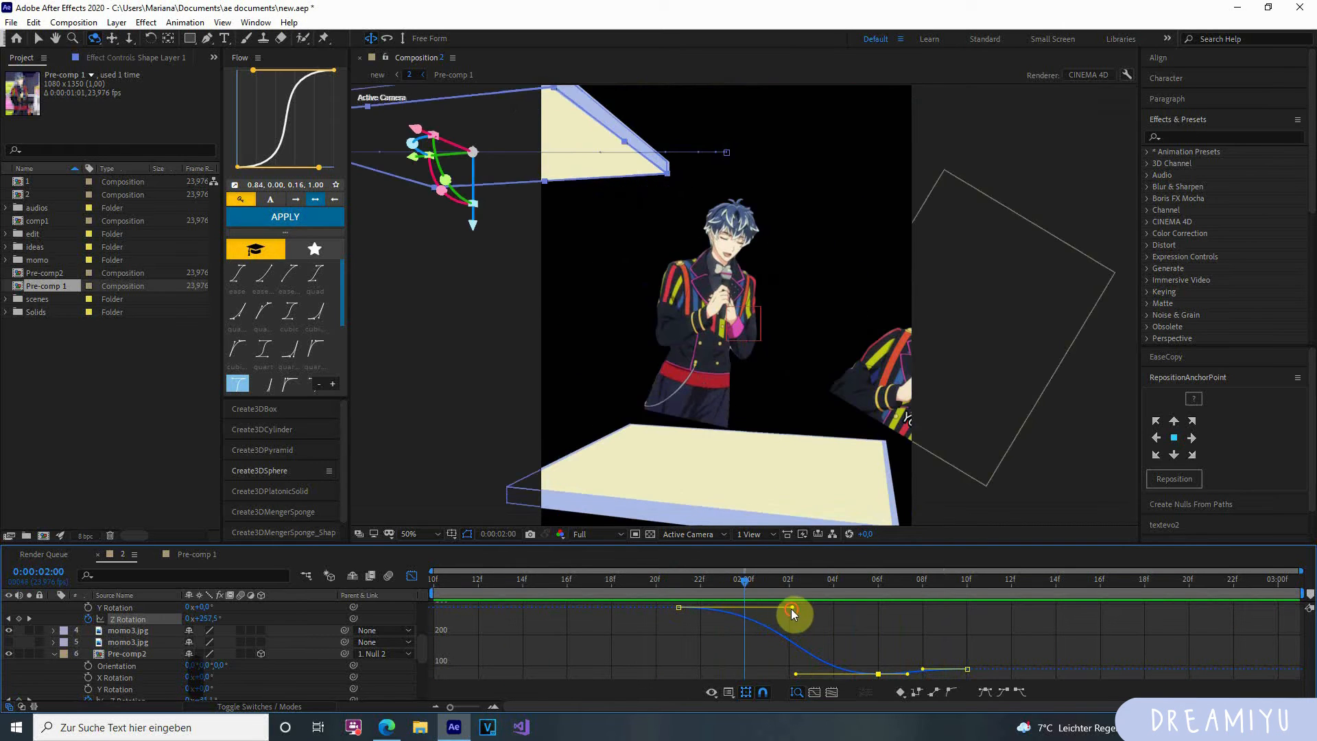
{"action": "left_click_drag", "start_coordinate": [792, 607], "coordinate": [748, 607]}
{"action": "left_click_drag", "start_coordinate": [792, 675], "coordinate": [727, 674]}
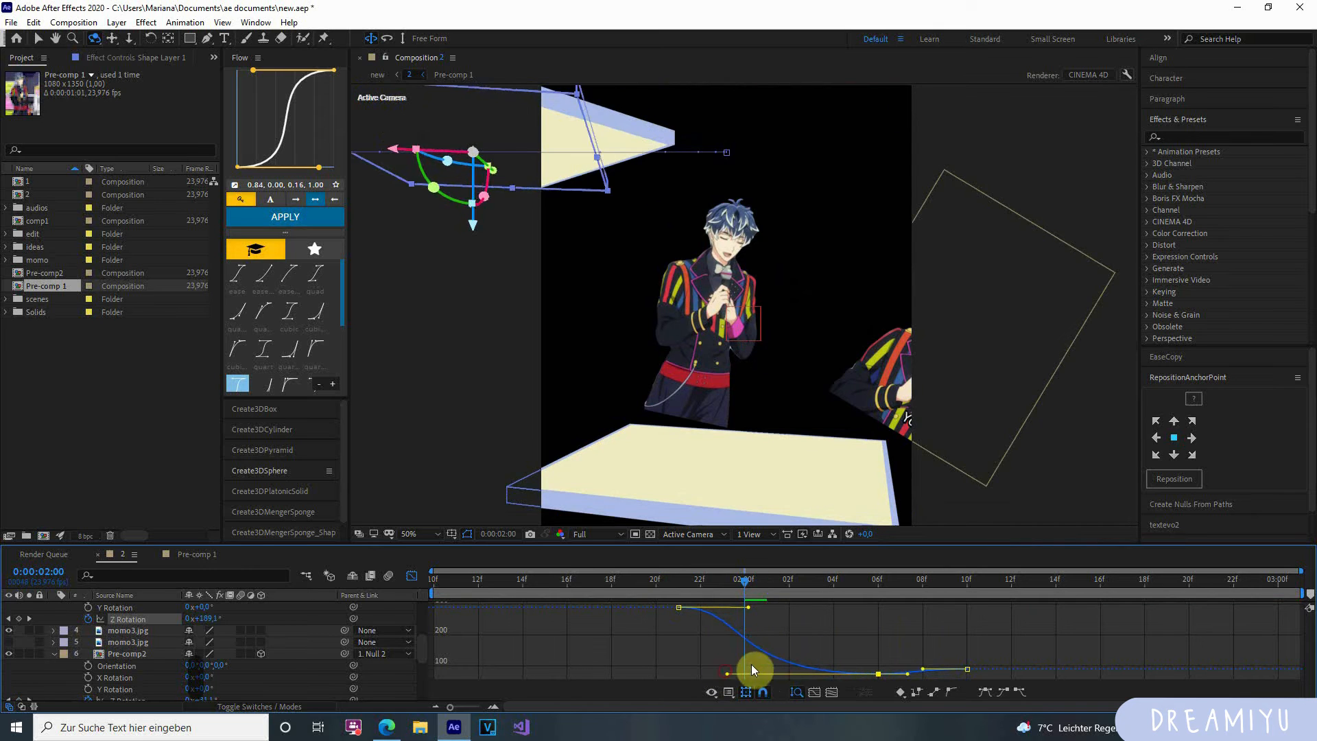
{"action": "key", "text": "space"}
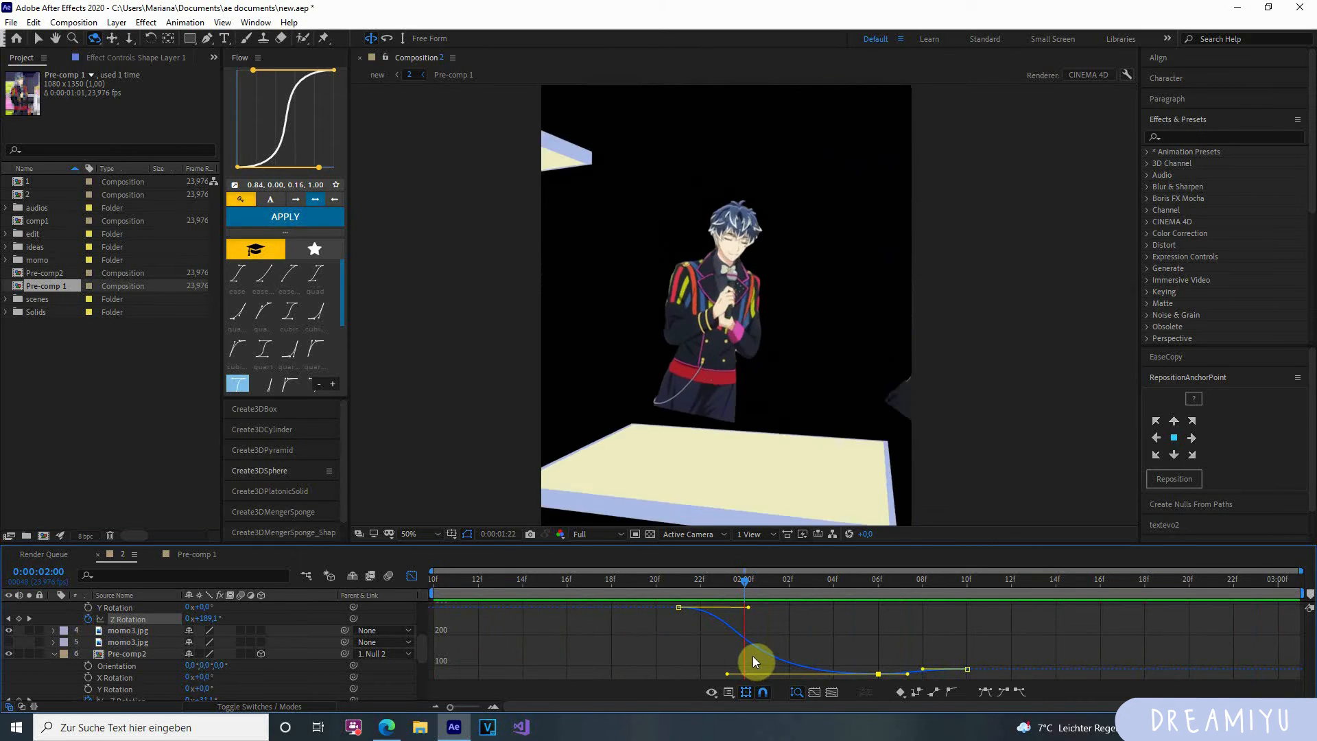
{"action": "key", "text": "space"}
{"action": "key", "text": "space"}
{"action": "key", "text": "space"}
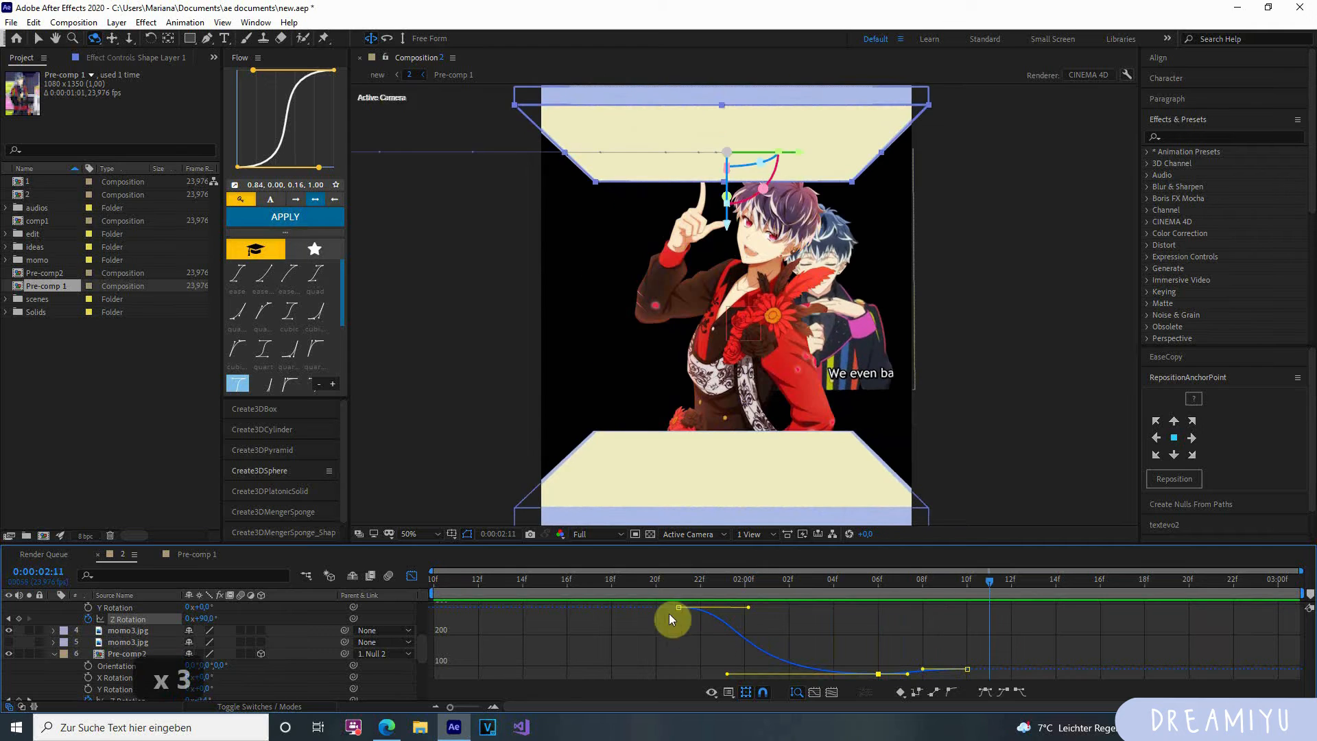
Return to the keyframe view and collapse the properties of the layers from Null 2 down to Pre-comp2.
{"action": "left_click", "coordinate": [411, 575]}
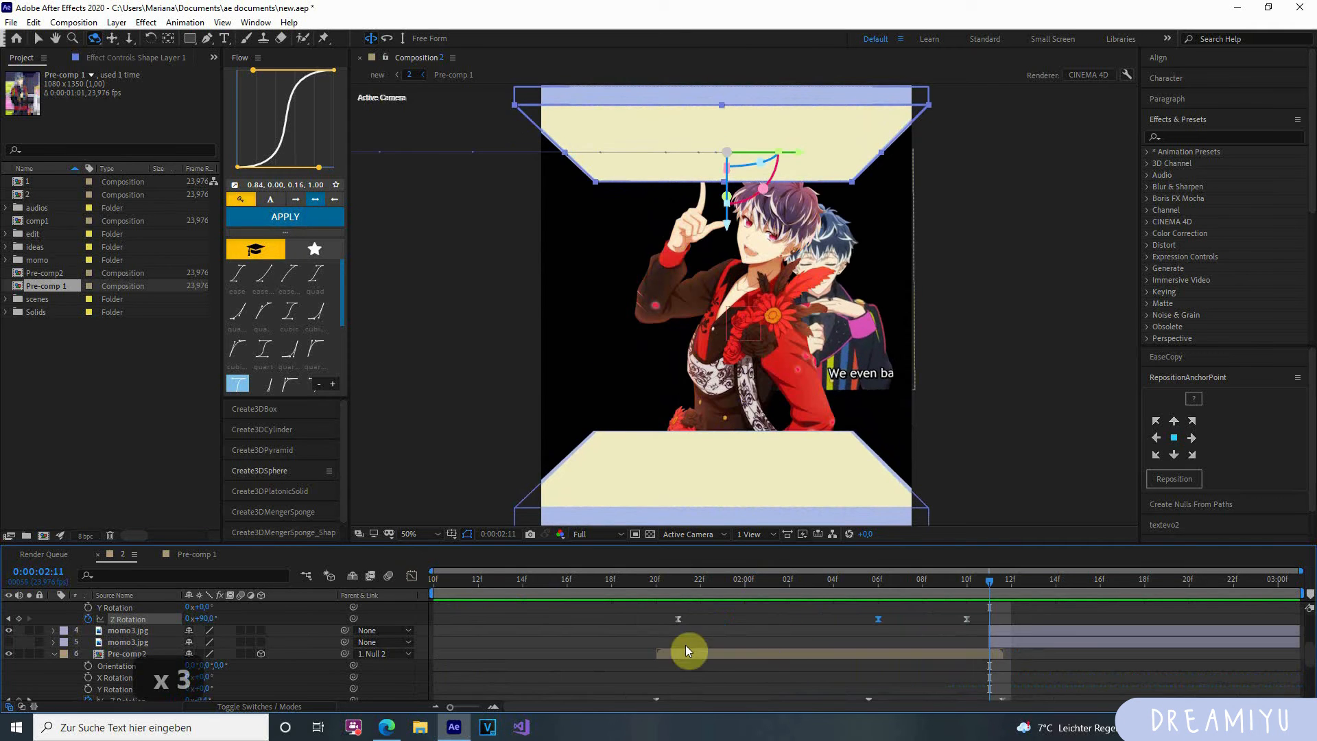
{"action": "scroll", "coordinate": [137, 656], "scroll_direction": "up", "scroll_amount": 1}
{"action": "scroll", "coordinate": [138, 656], "scroll_direction": "down", "scroll_amount": 1}
{"action": "left_click", "coordinate": [136, 653]}
{"action": "scroll", "coordinate": [137, 651], "scroll_direction": "up", "scroll_amount": 3}
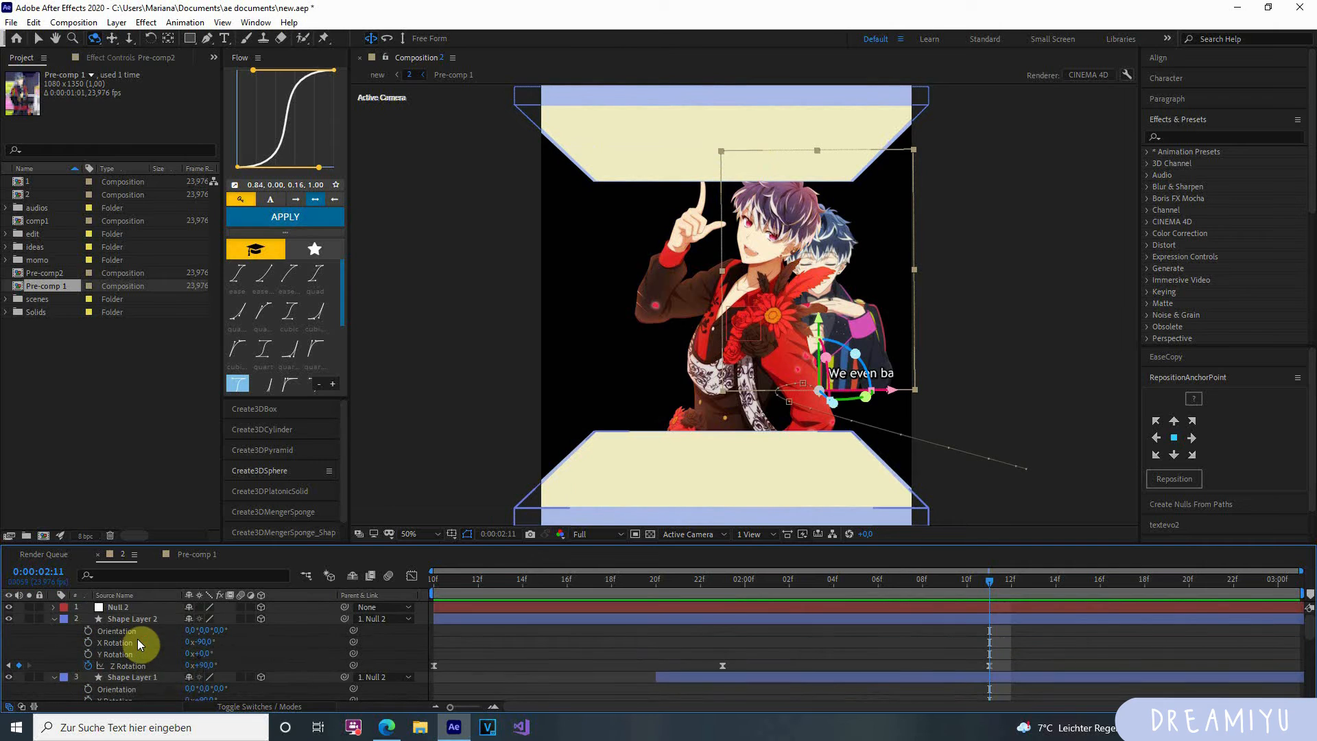
{"action": "left_click", "coordinate": [135, 609], "text": "shift"}
{"action": "left_click", "coordinate": [55, 618]}
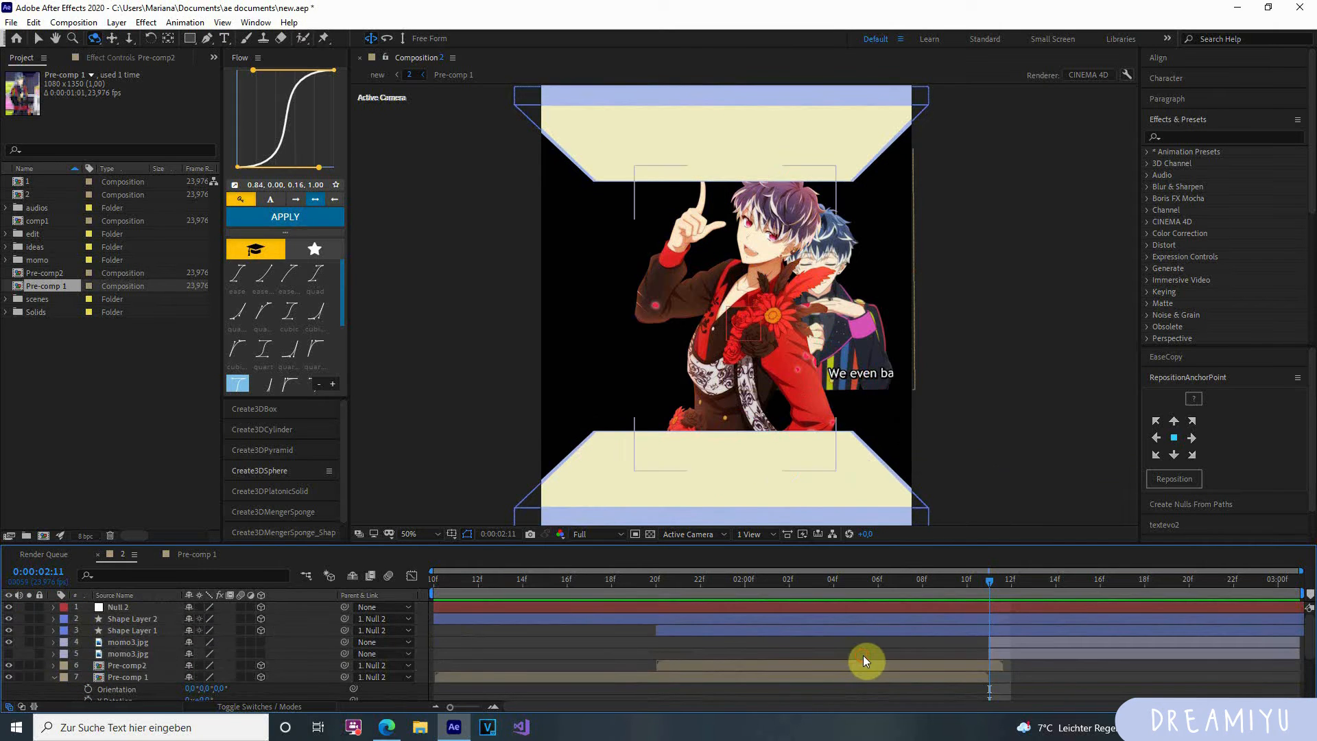
Scale Null 2 down to 75% so the parented boxes shrink within the frame.
{"action": "left_click_drag", "start_coordinate": [983, 635], "coordinate": [965, 658]}
{"action": "left_click_drag", "start_coordinate": [978, 595], "coordinate": [1118, 612]}
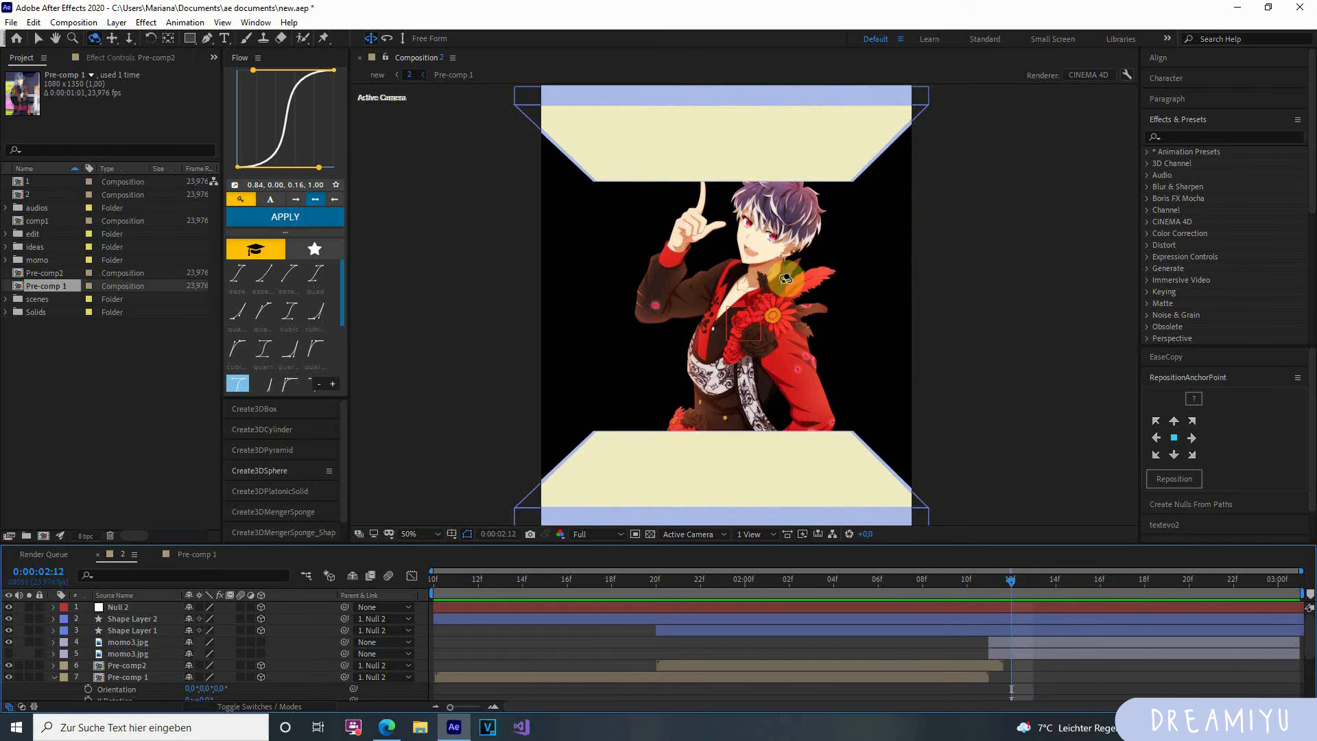
{"action": "left_click_drag", "start_coordinate": [989, 575], "coordinate": [1140, 629]}
{"action": "left_click", "coordinate": [1006, 608]}
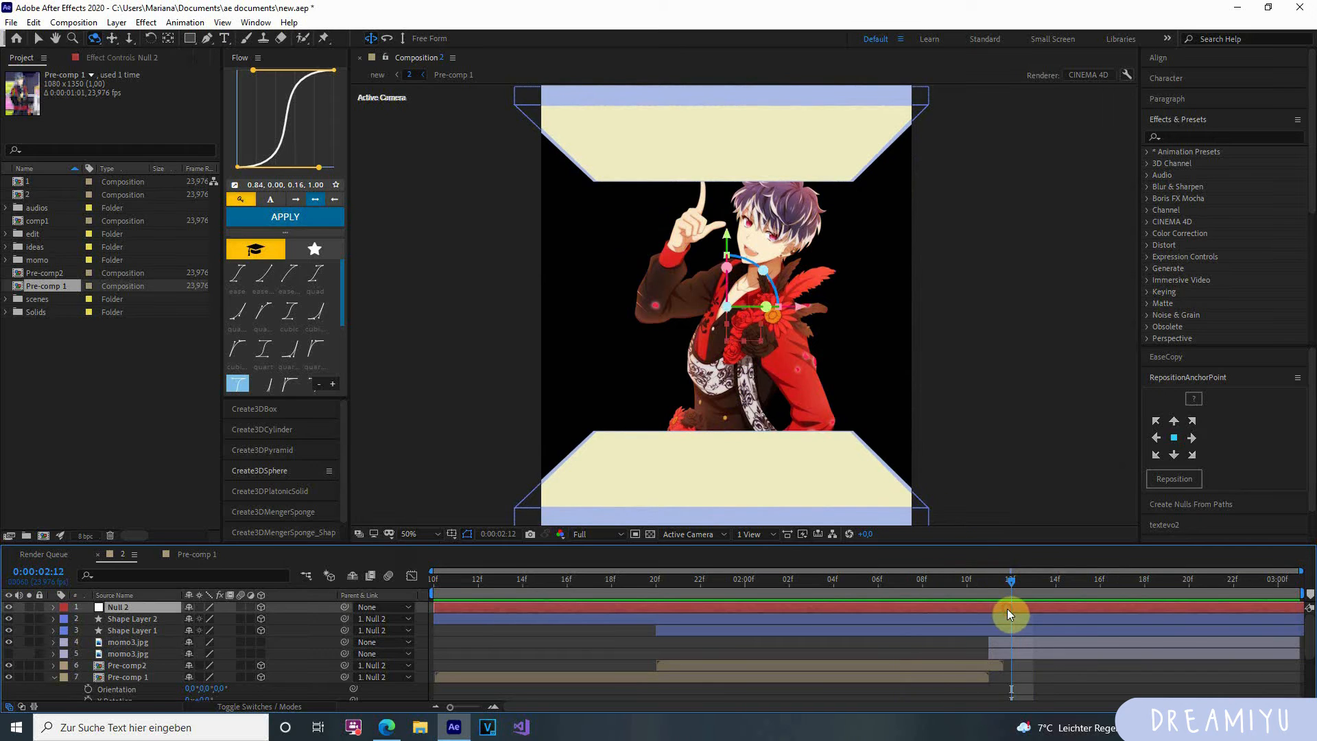
{"action": "key", "text": "s"}
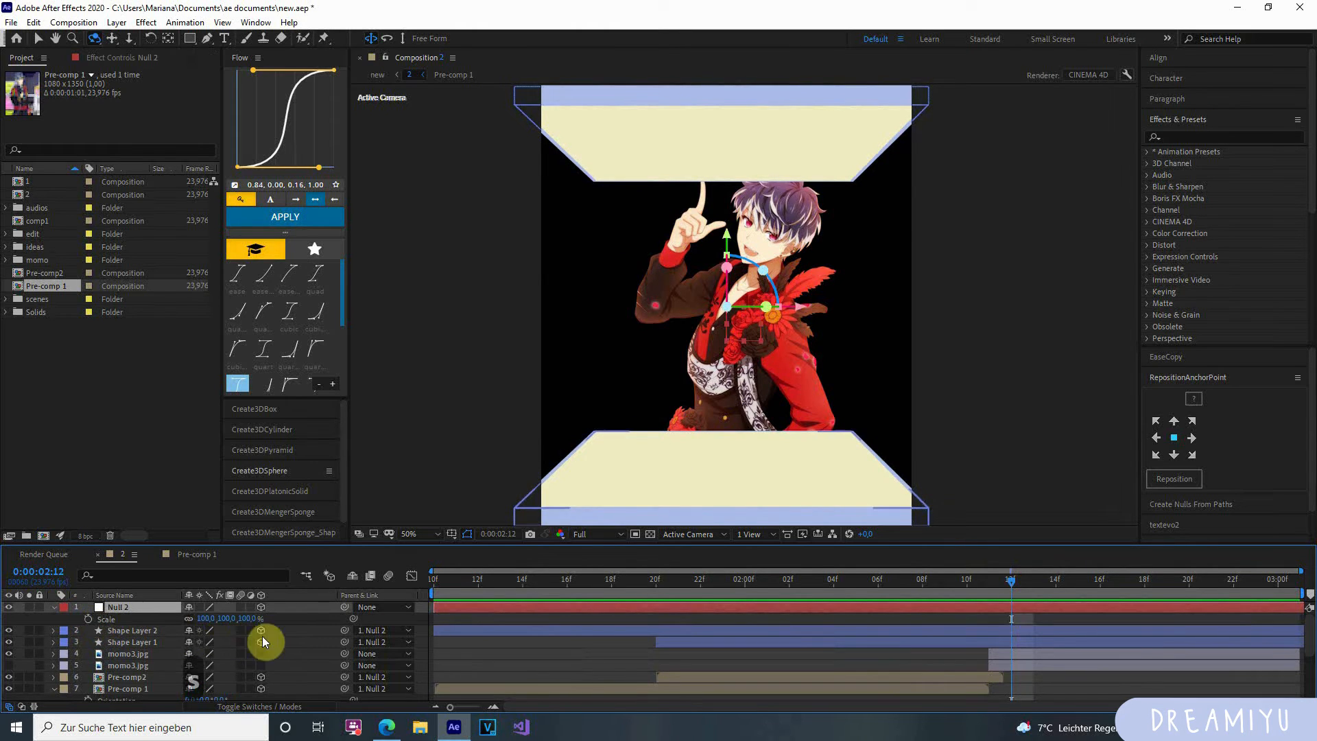
{"action": "mouse_move", "coordinate": [207, 624]}
{"action": "left_mouse_down"}
{"action": "mouse_move", "coordinate": [186, 617]}
{"action": "mouse_move", "coordinate": [193, 626]}
{"action": "left_mouse_up"}
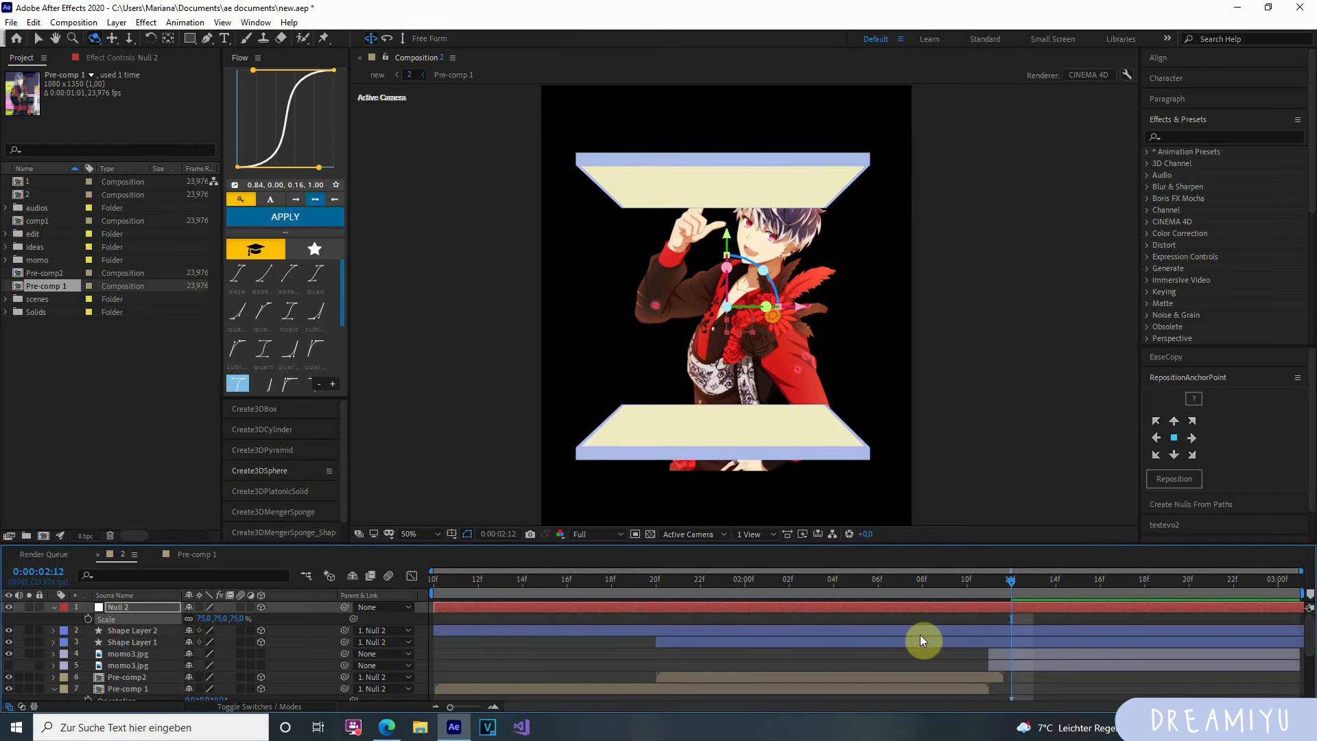
Play the composition from 0:00:01:10 to review the scaled-down boxes.
{"action": "left_click_drag", "start_coordinate": [953, 590], "coordinate": [386, 601]}
{"action": "key", "text": "space"}
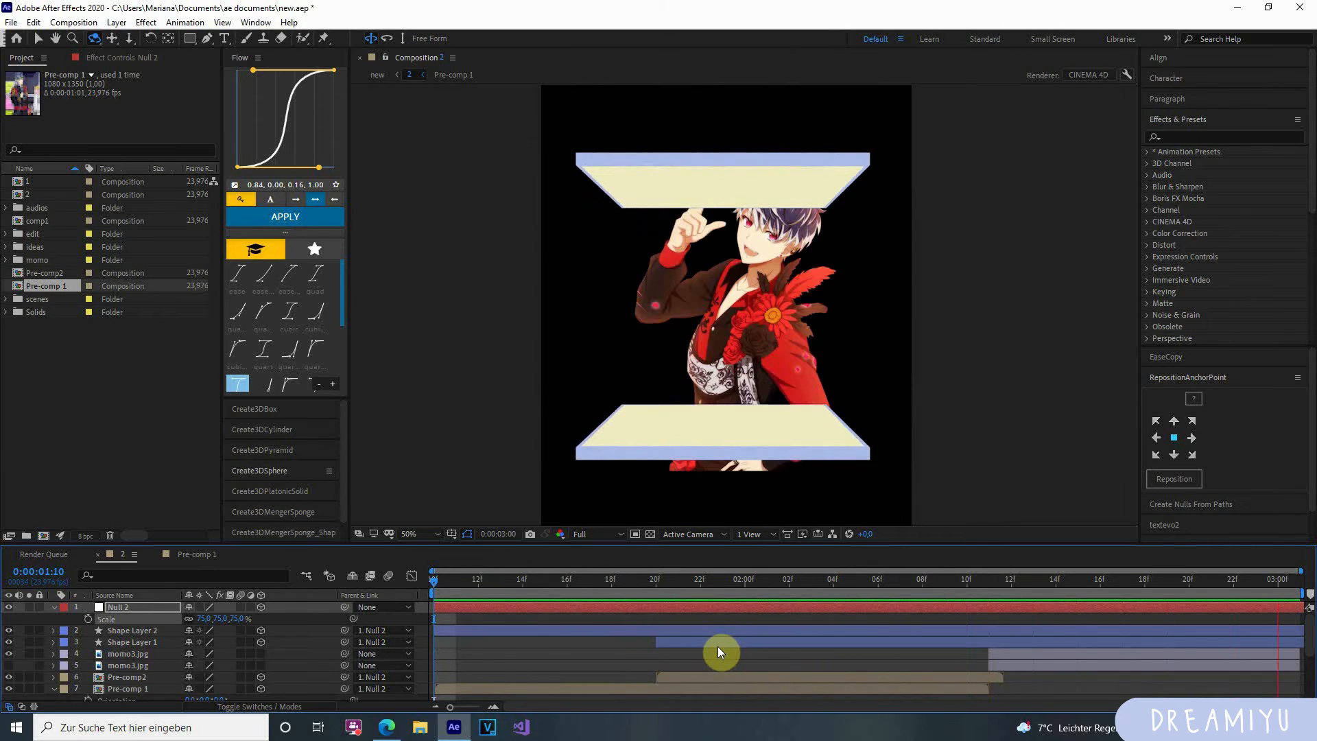
{"action": "key", "text": "space"}
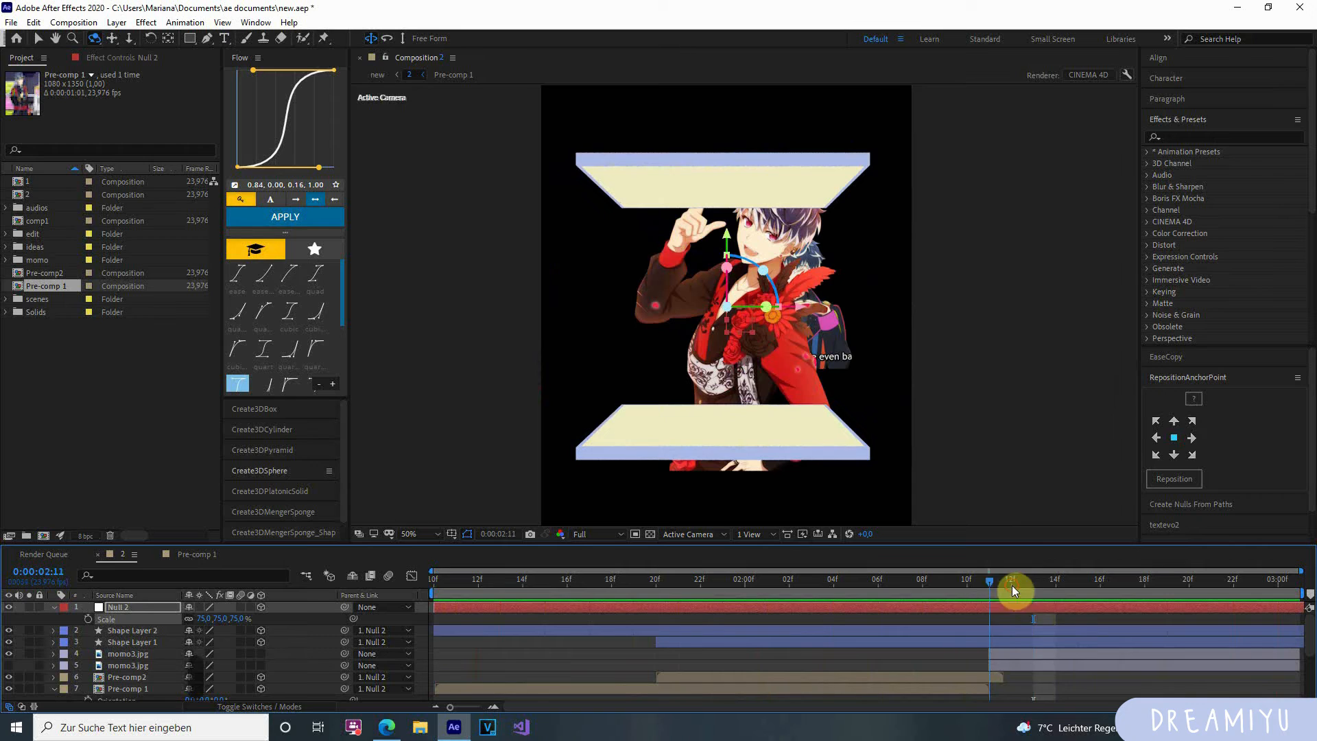
Keyframe Null 2's X Rotation from 0° at 0:00:02:02 to 90° at 0:00:02:11.
{"action": "left_click", "coordinate": [147, 607]}
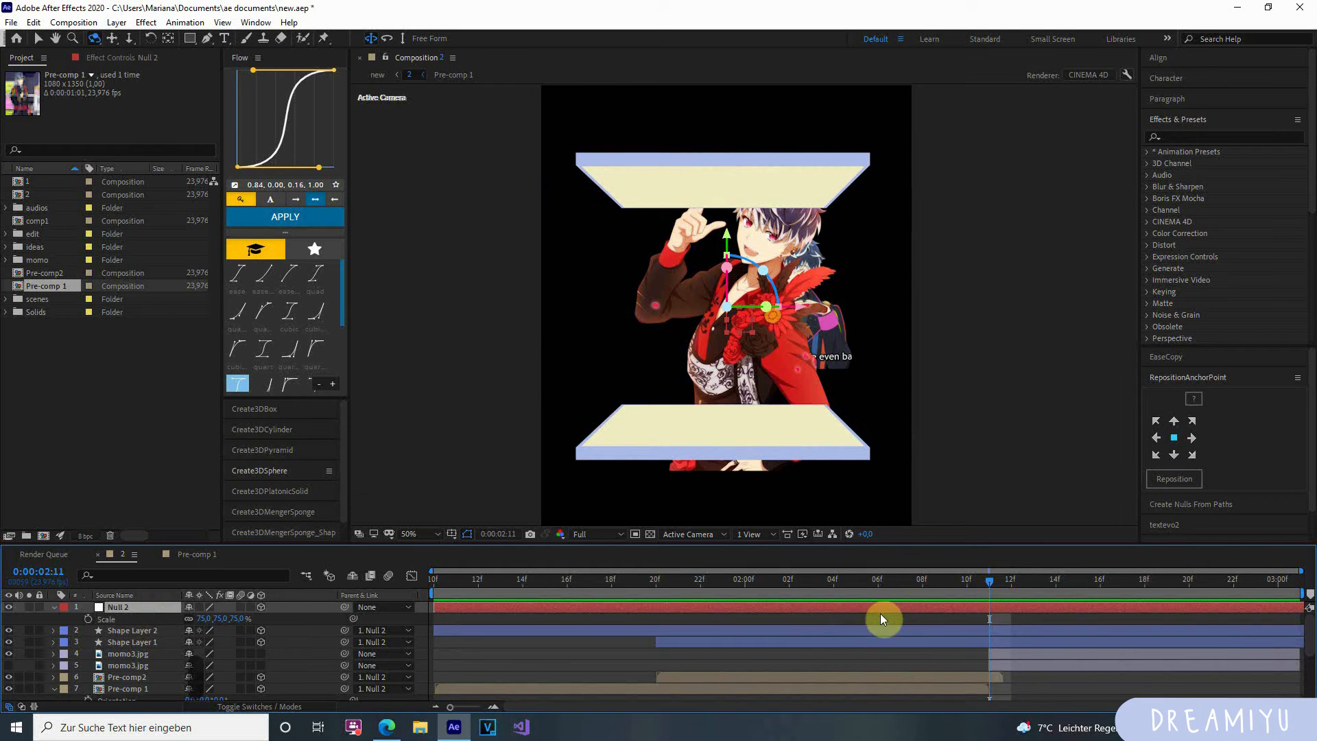
{"action": "key", "text": "r"}
{"action": "left_click", "coordinate": [109, 631]}
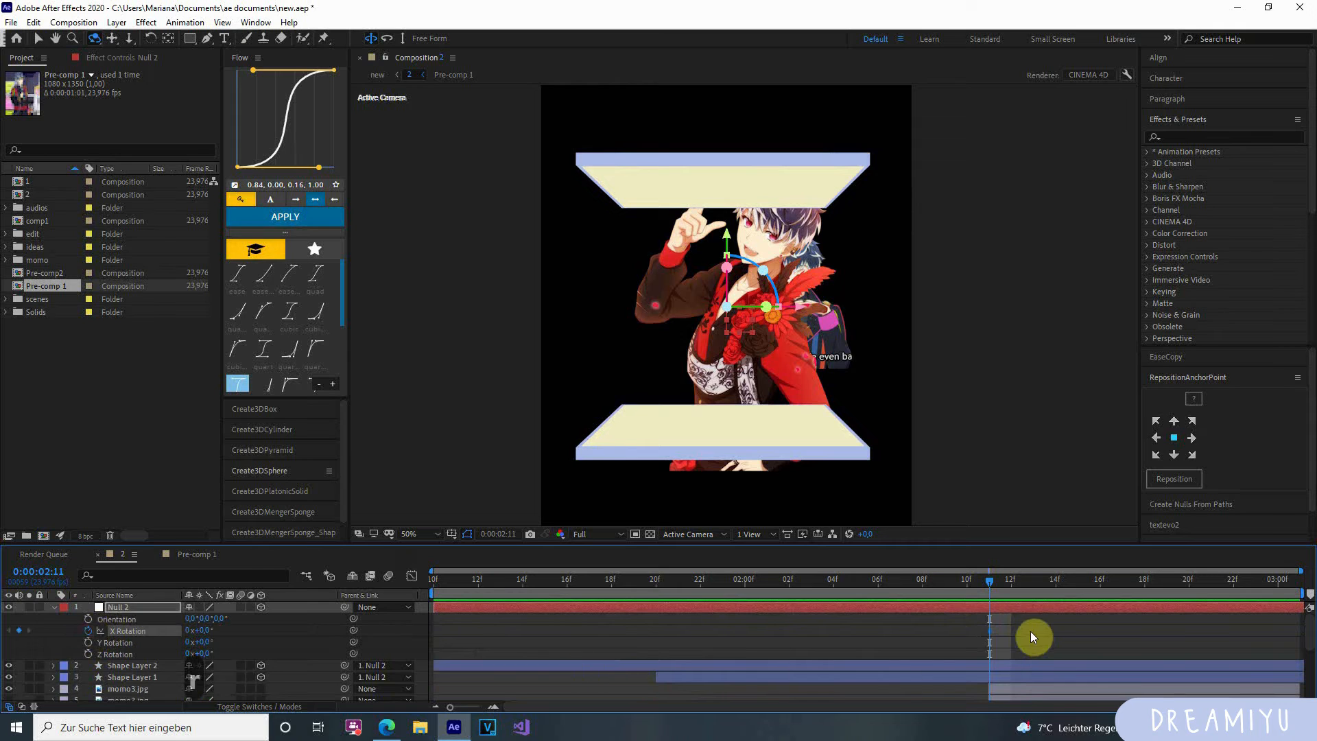
{"action": "left_click_drag", "start_coordinate": [988, 631], "coordinate": [789, 630]}
{"action": "left_click", "coordinate": [19, 630]}
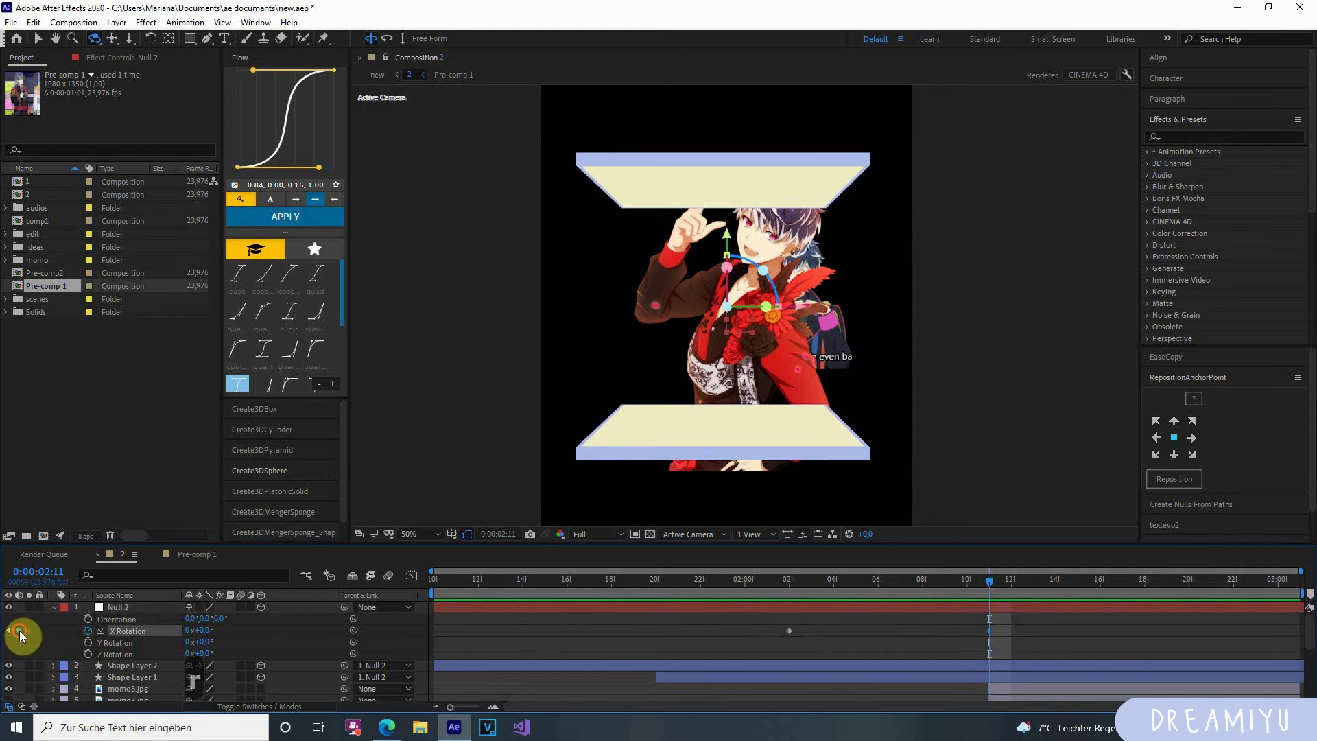
{"action": "left_click_drag", "start_coordinate": [197, 630], "coordinate": [270, 638]}
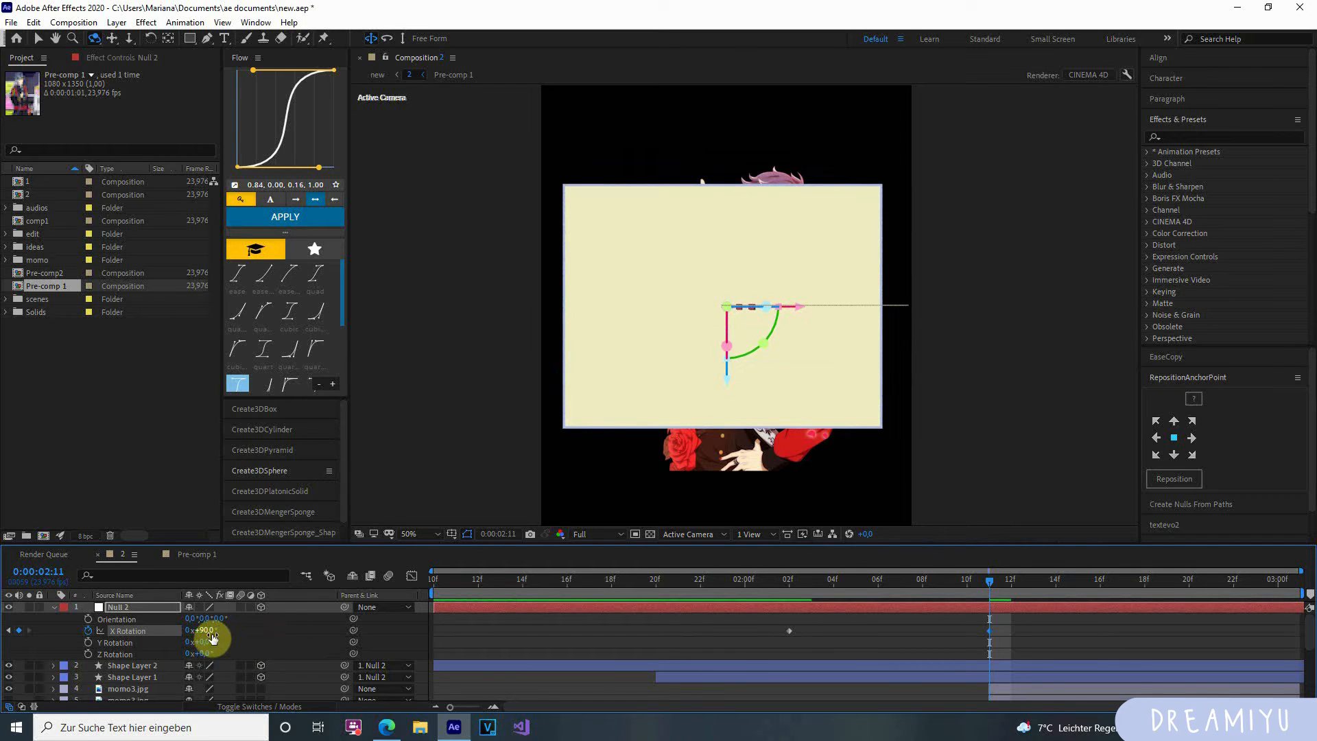
Apply Easy Ease to both of Null 2's X Rotation keyframes and show their graph.
{"action": "left_click_drag", "start_coordinate": [983, 587], "coordinate": [936, 633]}
{"action": "key", "text": "F9"}
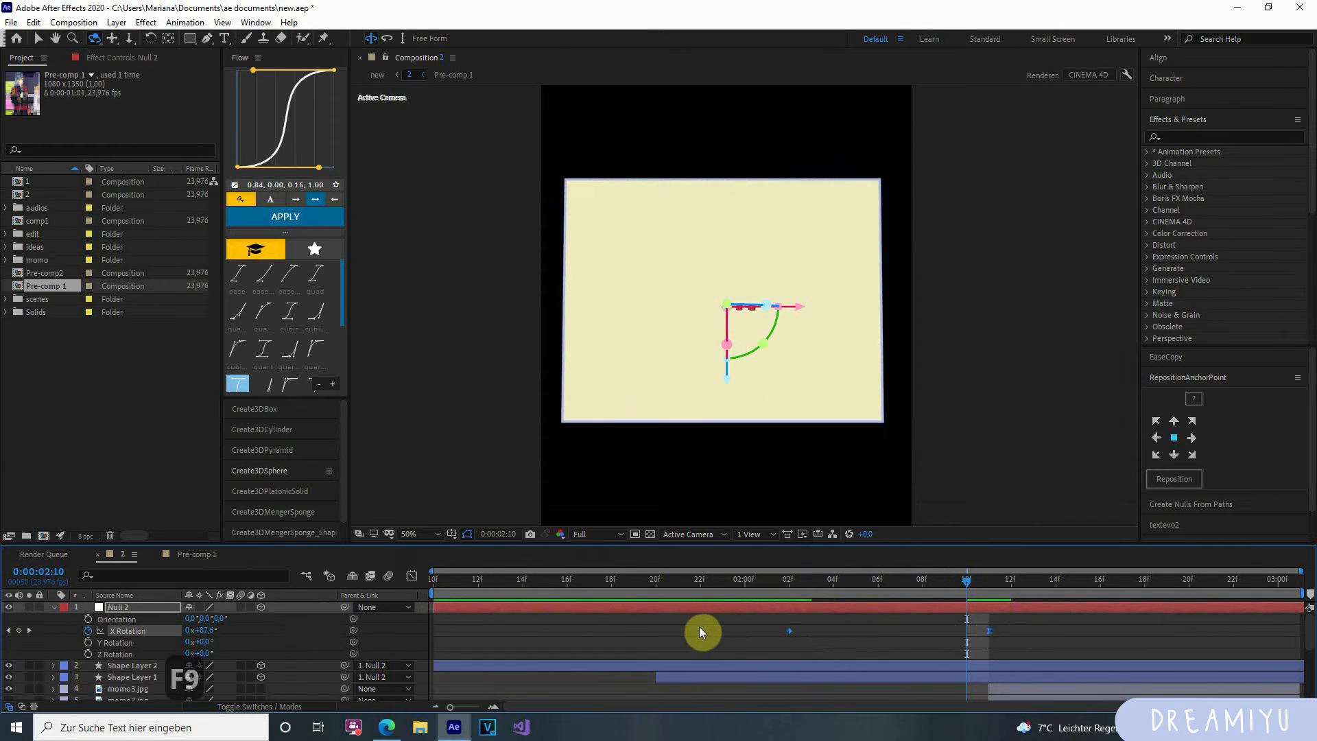
{"action": "left_click", "coordinate": [414, 575]}
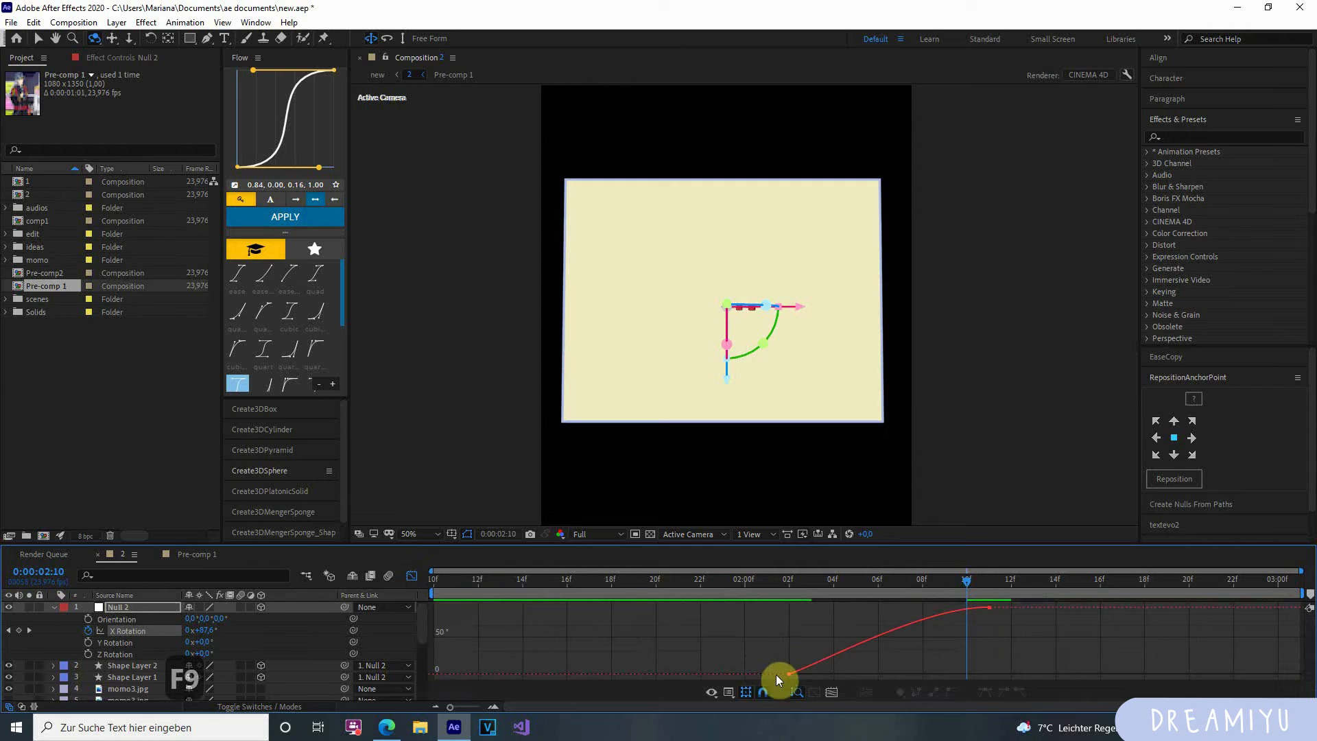
Shape Null 2's X Rotation graph into a stronger S-curve and move its second keyframe to 0:00:02:17.
{"action": "left_click_drag", "start_coordinate": [1061, 603], "coordinate": [985, 675]}
{"action": "key", "text": "F9"}
{"action": "left_click", "coordinate": [1035, 652]}
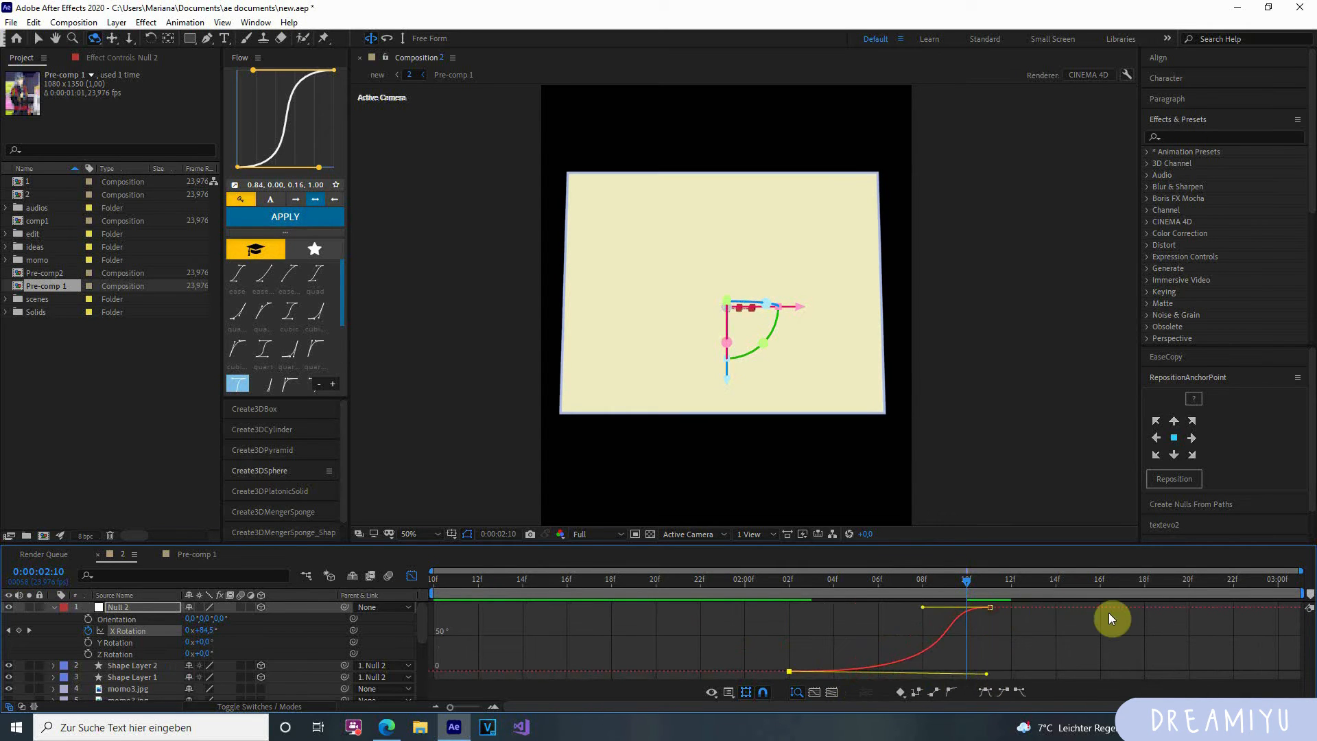
{"action": "left_click_drag", "start_coordinate": [988, 609], "coordinate": [929, 609]}
{"action": "left_click_drag", "start_coordinate": [749, 648], "coordinate": [865, 680]}
{"action": "left_click_drag", "start_coordinate": [1086, 674], "coordinate": [1009, 668]}
Play the composition from 0:00:02:00 and again from 0:00:02:03 to review the slower X rotation.
{"action": "left_click_drag", "start_coordinate": [962, 582], "coordinate": [747, 593]}
{"action": "key", "text": "space"}
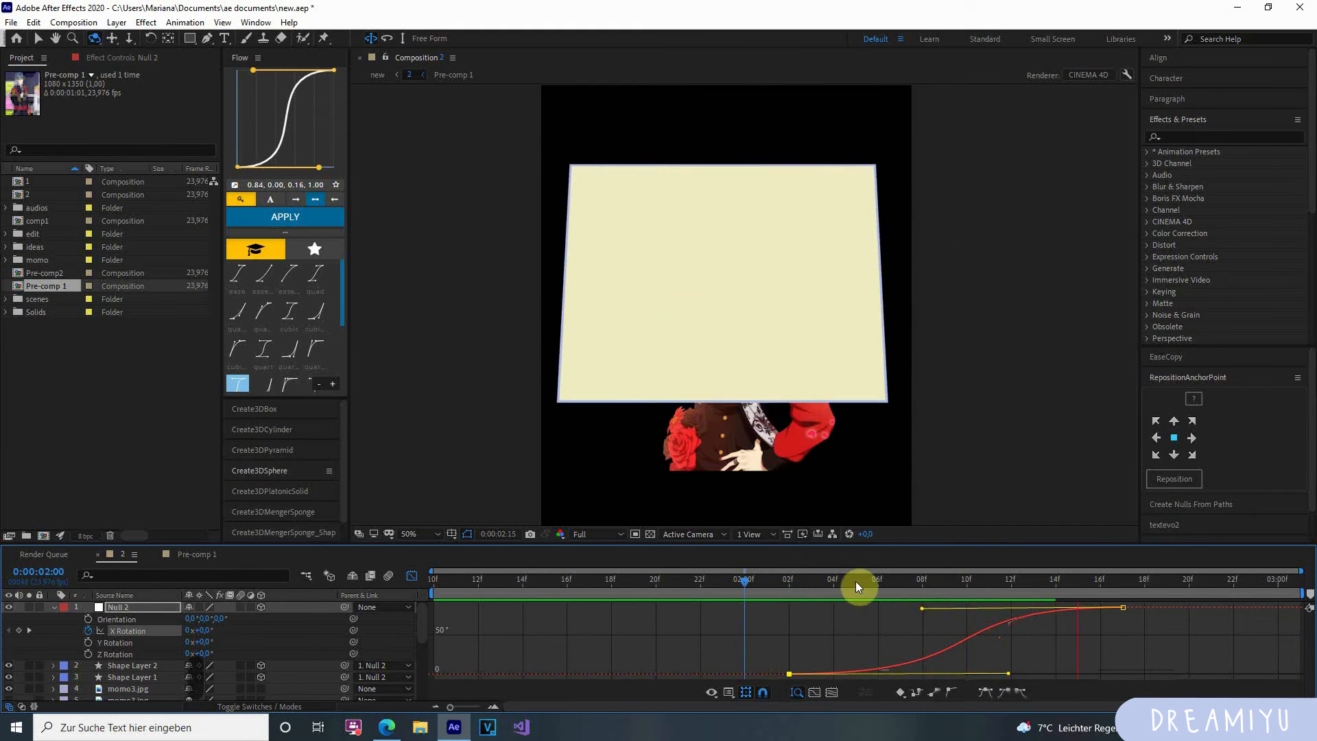
{"action": "key", "text": "space"}
{"action": "left_click", "coordinate": [808, 579]}
{"action": "key", "text": "space"}
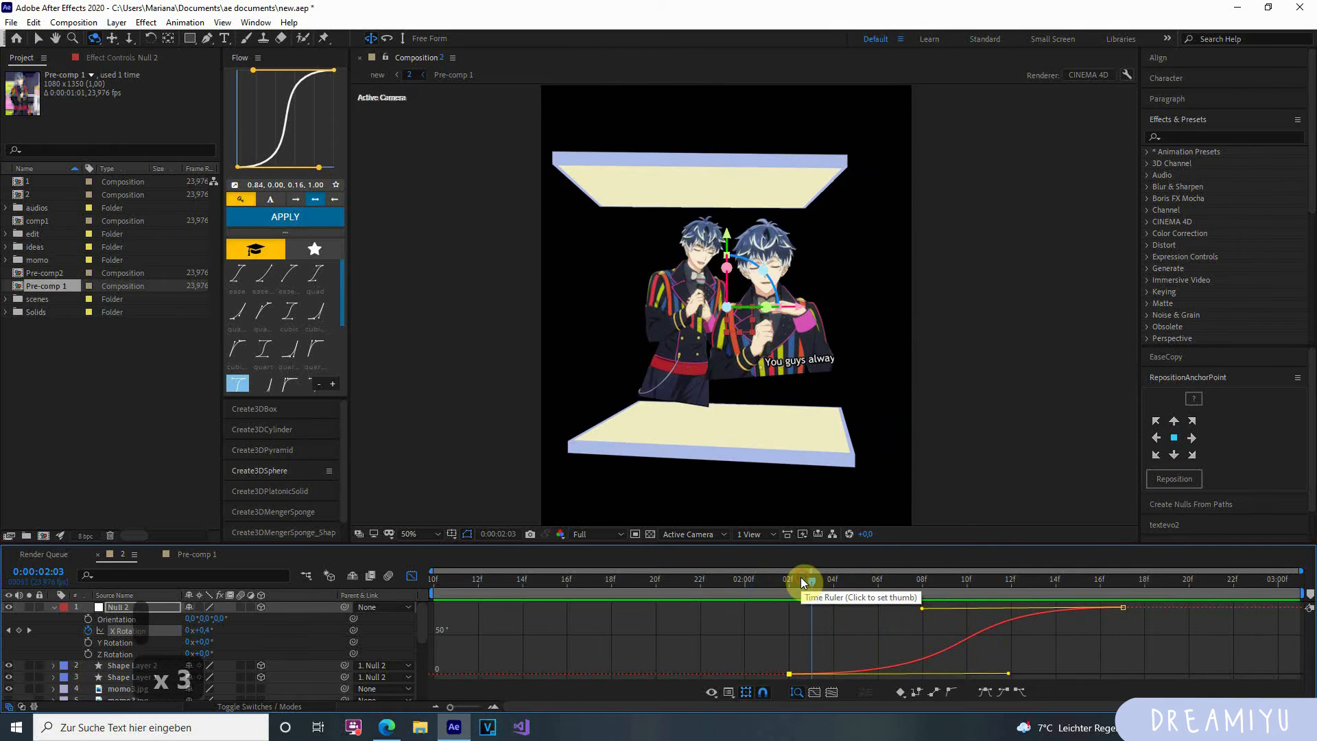
{"action": "key", "text": "space"}
{"action": "key", "text": "space"}
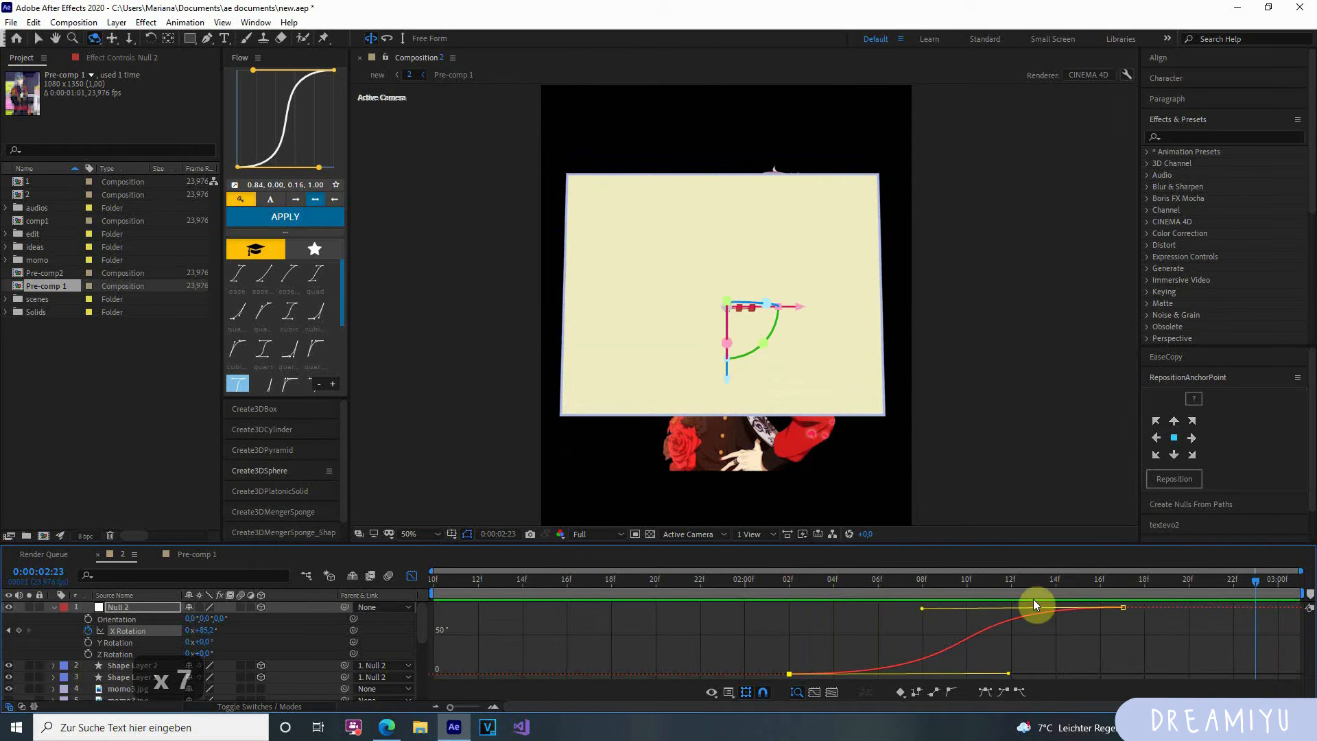
Reset the 3D view of composition 2 and look through Active Camera at 0:00:02:19.
{"action": "left_click_drag", "start_coordinate": [1256, 581], "coordinate": [1166, 591]}
{"action": "key", "text": "ctrl+z"}
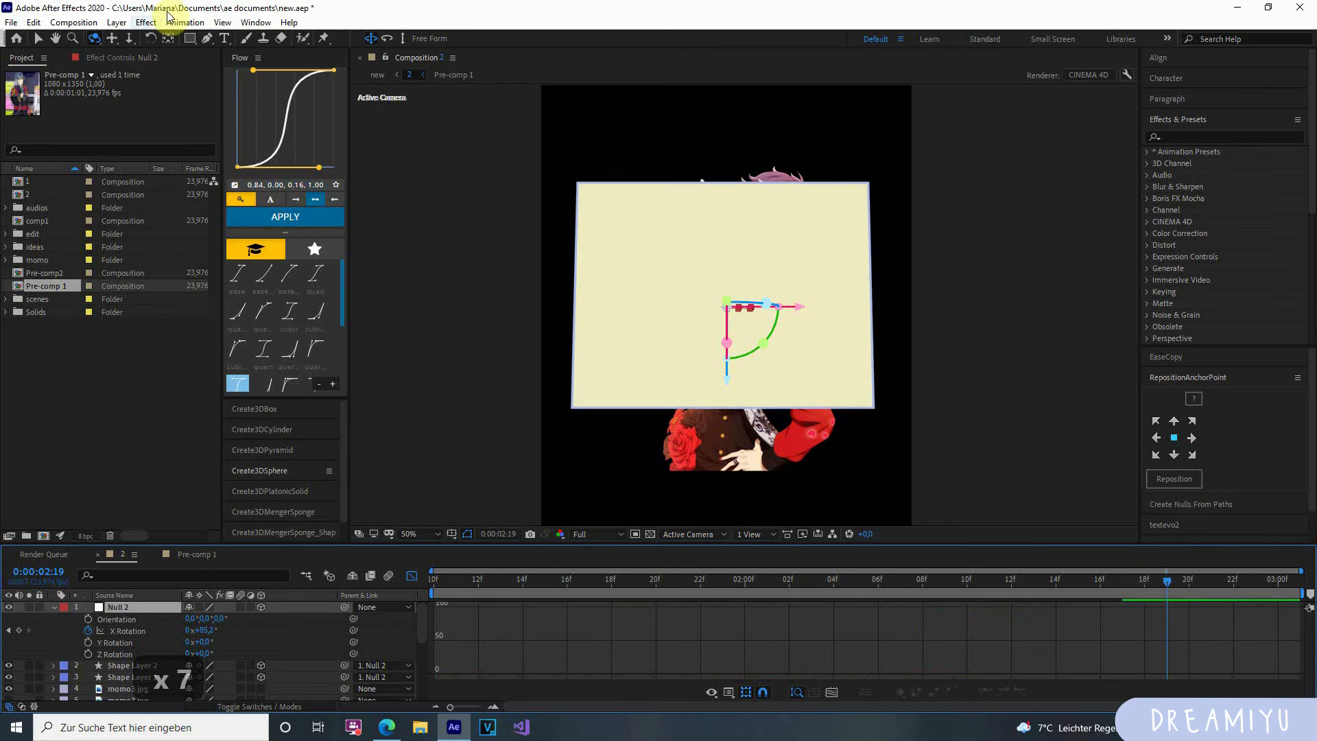
{"action": "left_click", "coordinate": [222, 22]}
{"action": "left_click", "coordinate": [302, 335]}
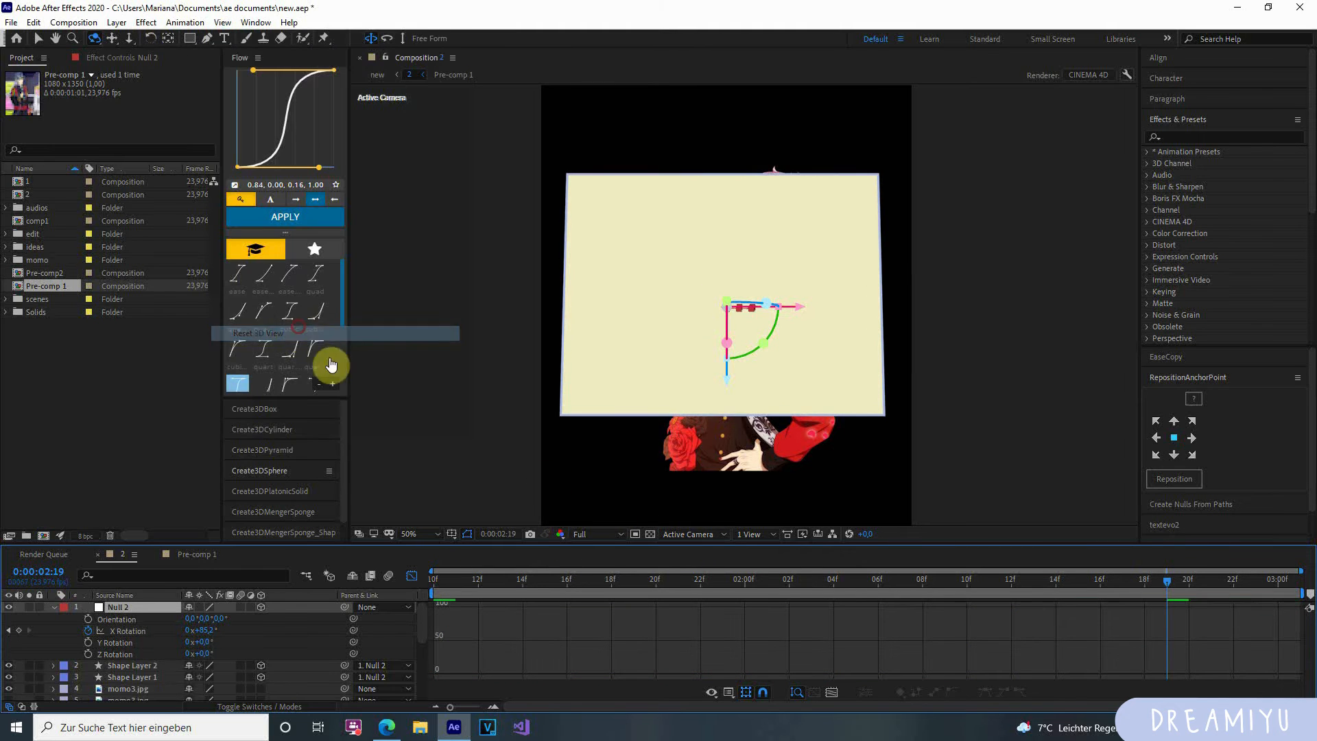
{"action": "left_click", "coordinate": [685, 535]}
{"action": "left_click", "coordinate": [689, 546]}
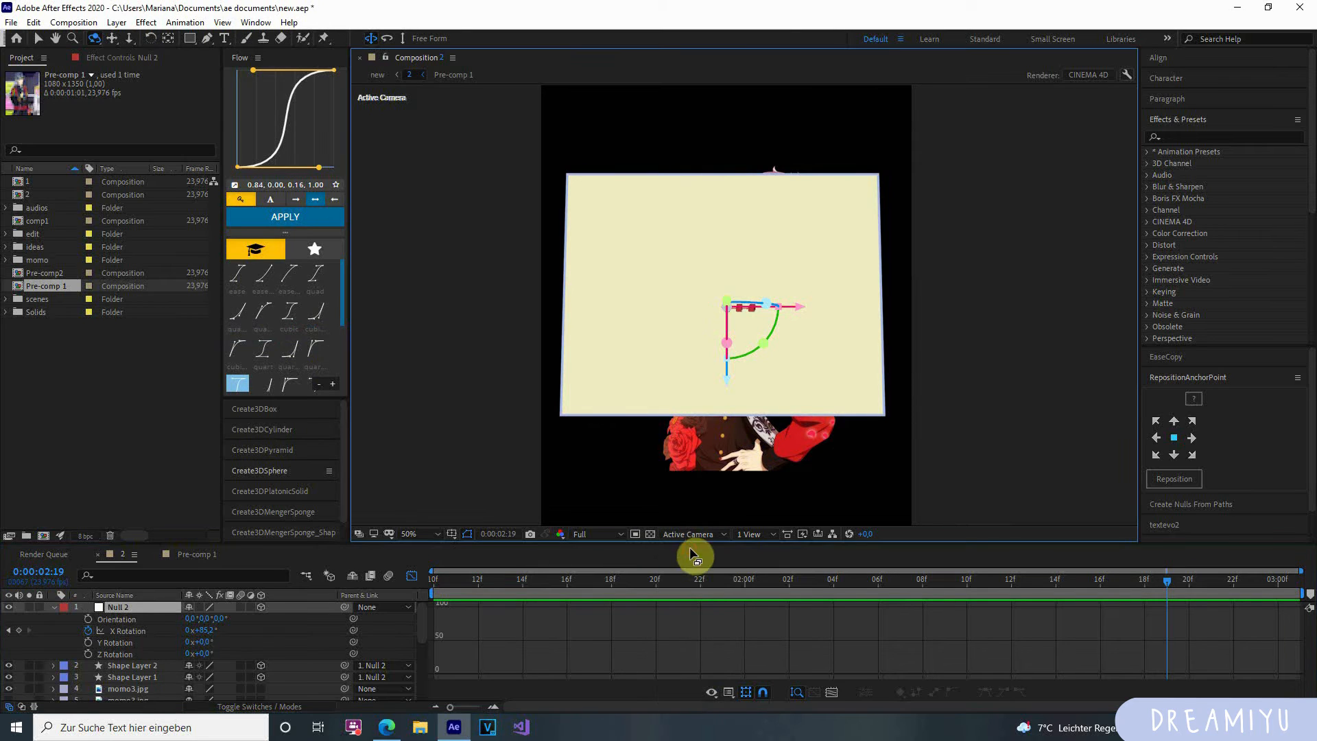
{"action": "left_click", "coordinate": [180, 555]}
{"action": "left_click", "coordinate": [125, 554]}
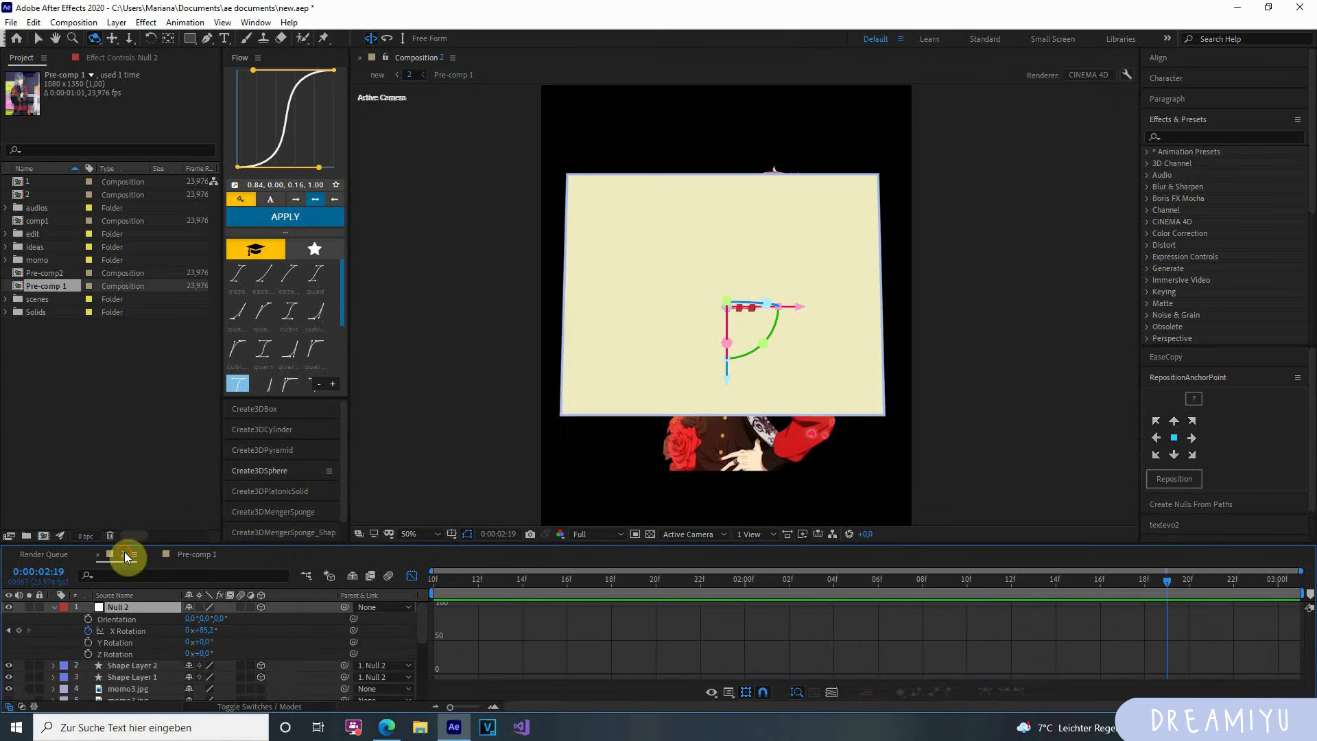
Leave the graph display, view the scene through Custom View 1 and make the visible momo3.jpg layer 3D.
{"action": "key", "text": "shift+F3"}
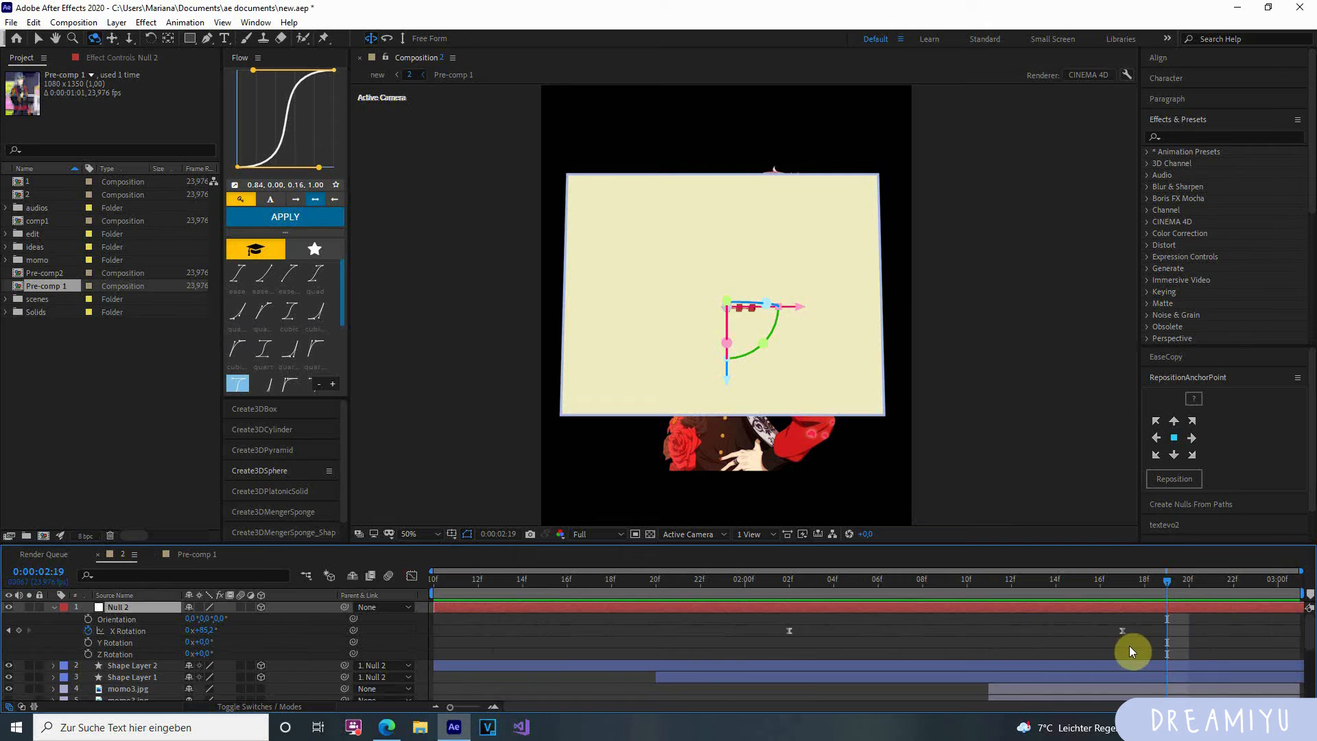
{"action": "scroll", "coordinate": [1179, 669], "scroll_direction": "down", "scroll_amount": 3}
{"action": "left_click", "coordinate": [1174, 619]}
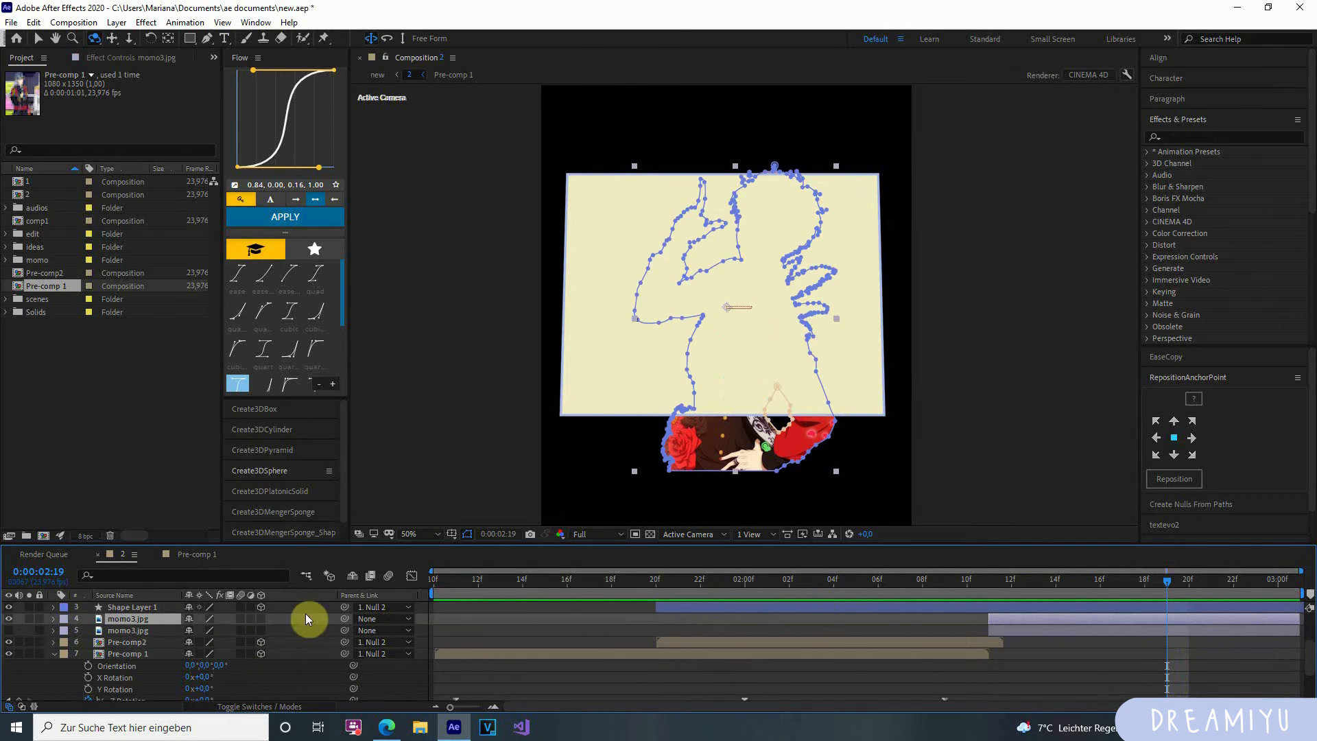
{"action": "left_click", "coordinate": [689, 533]}
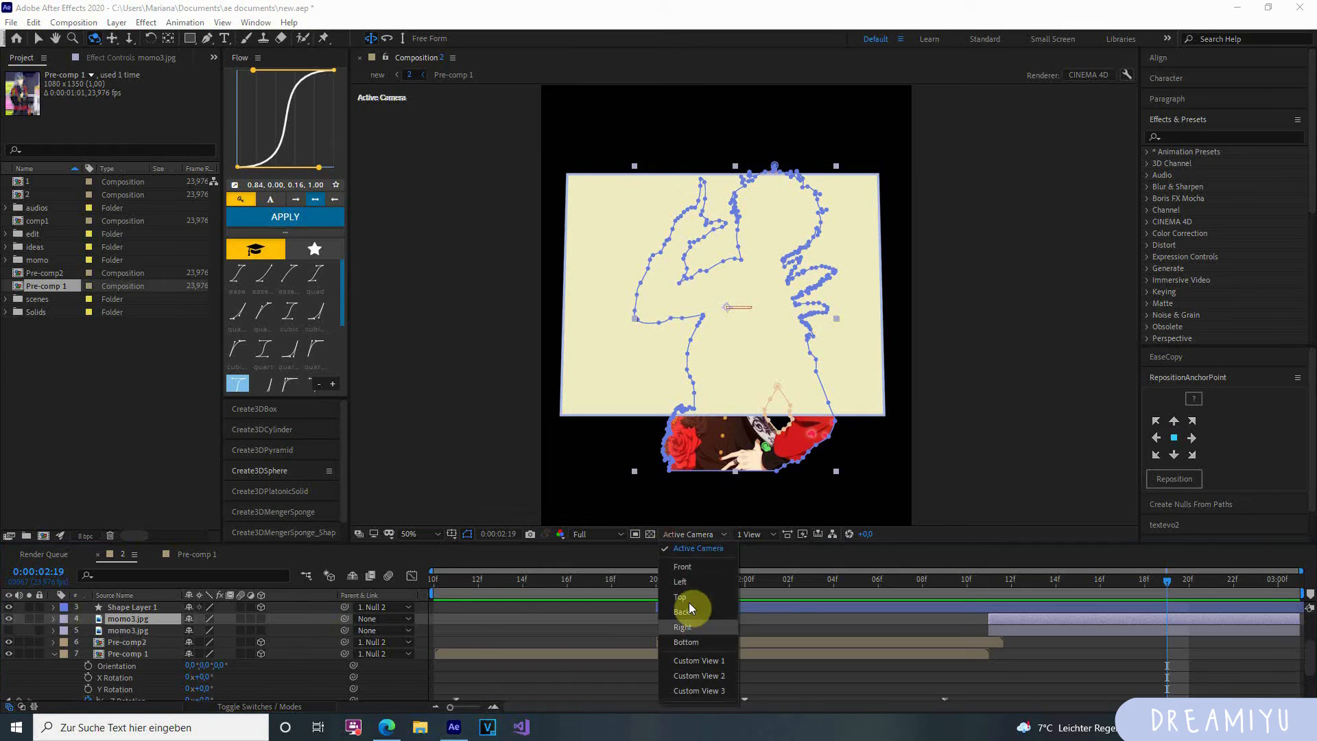
{"action": "left_click", "coordinate": [702, 662]}
{"action": "left_click_drag", "start_coordinate": [678, 441], "coordinate": [676, 447]}
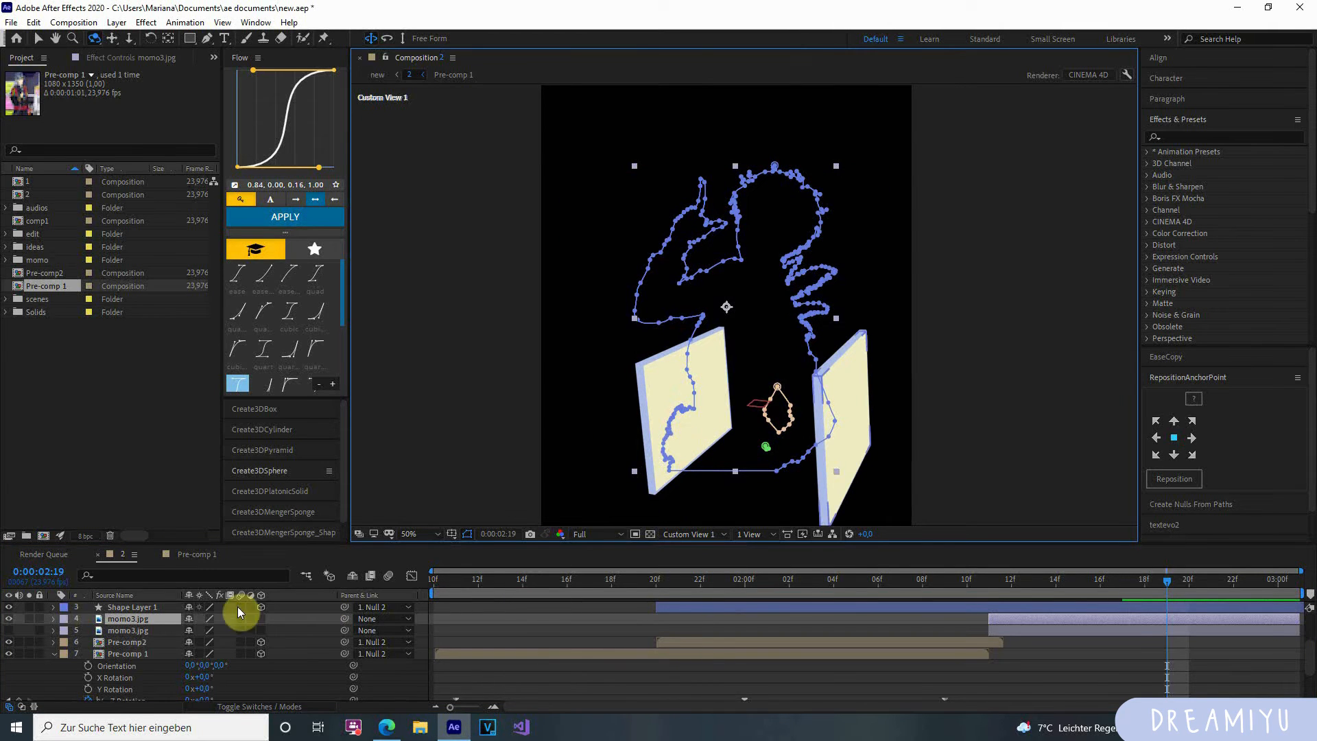
{"action": "left_click", "coordinate": [260, 619]}
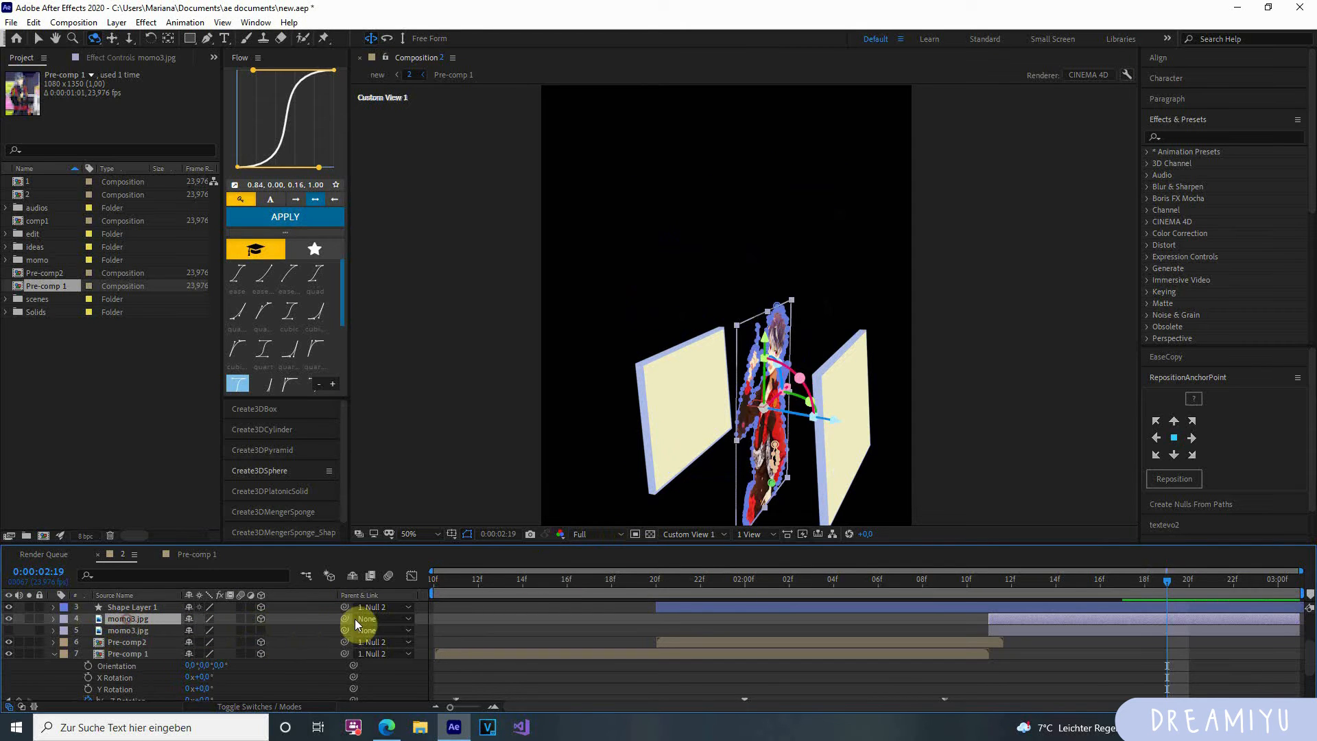
{"action": "left_click_drag", "start_coordinate": [1152, 562], "coordinate": [1212, 576]}
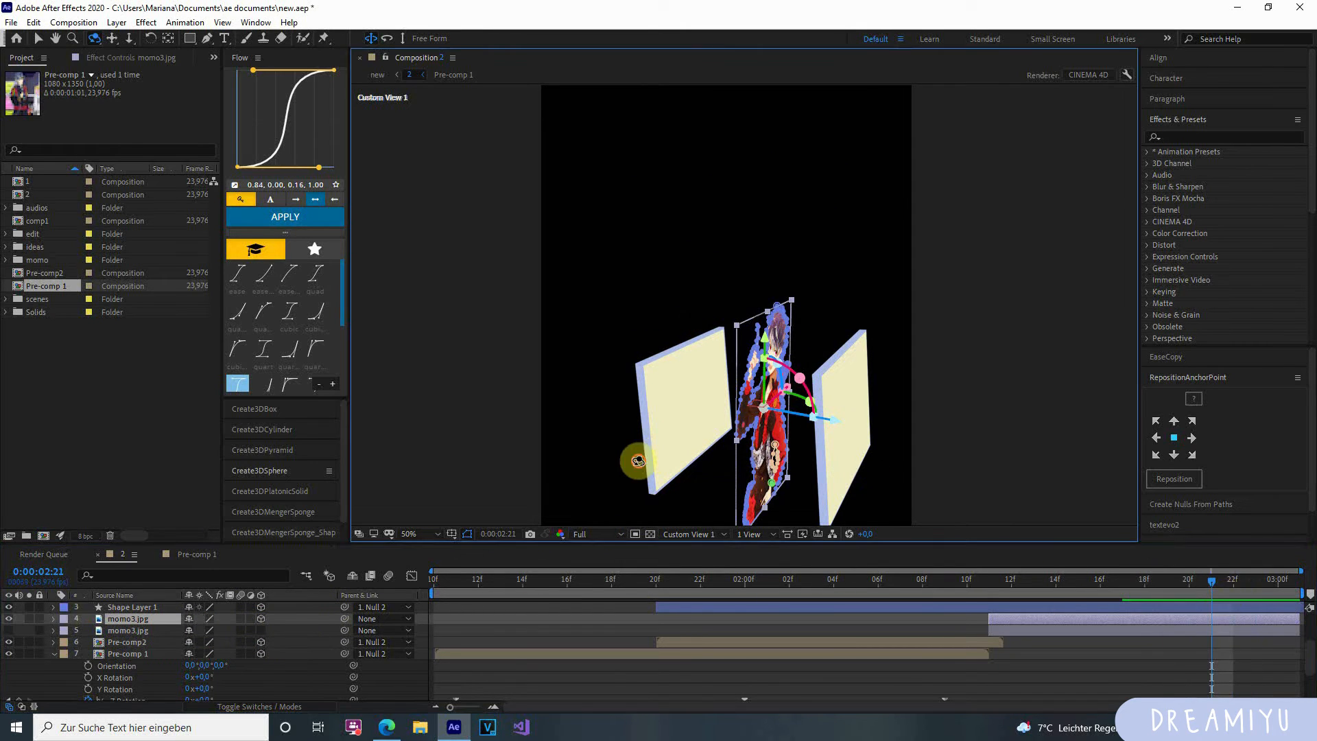
{"action": "mouse_move", "coordinate": [632, 461]}
{"action": "left_mouse_down"}
{"action": "mouse_move", "coordinate": [687, 440]}
{"action": "mouse_move", "coordinate": [648, 443]}
{"action": "left_mouse_up"}
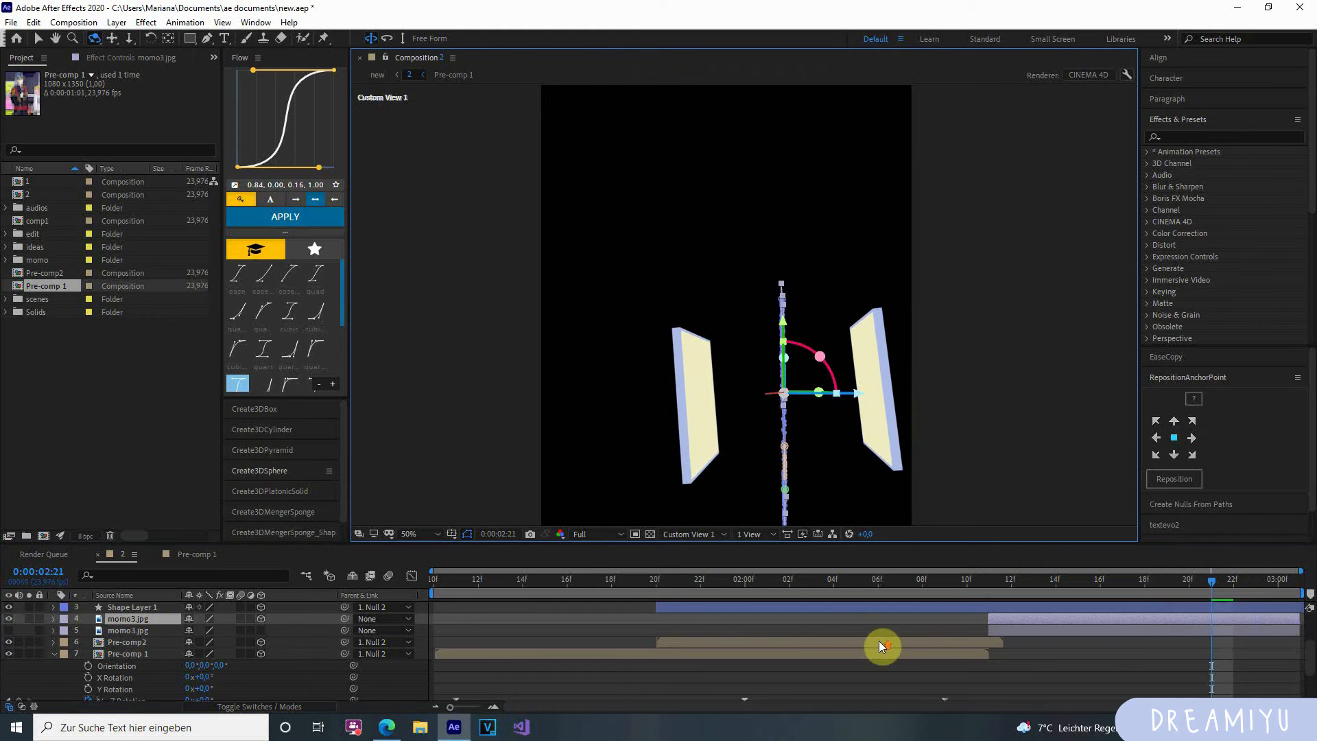
Set Null 2's X Rotation keyframe at 0:00:02:17 to 90°.
{"action": "scroll", "coordinate": [948, 641], "scroll_direction": "up", "scroll_amount": 3}
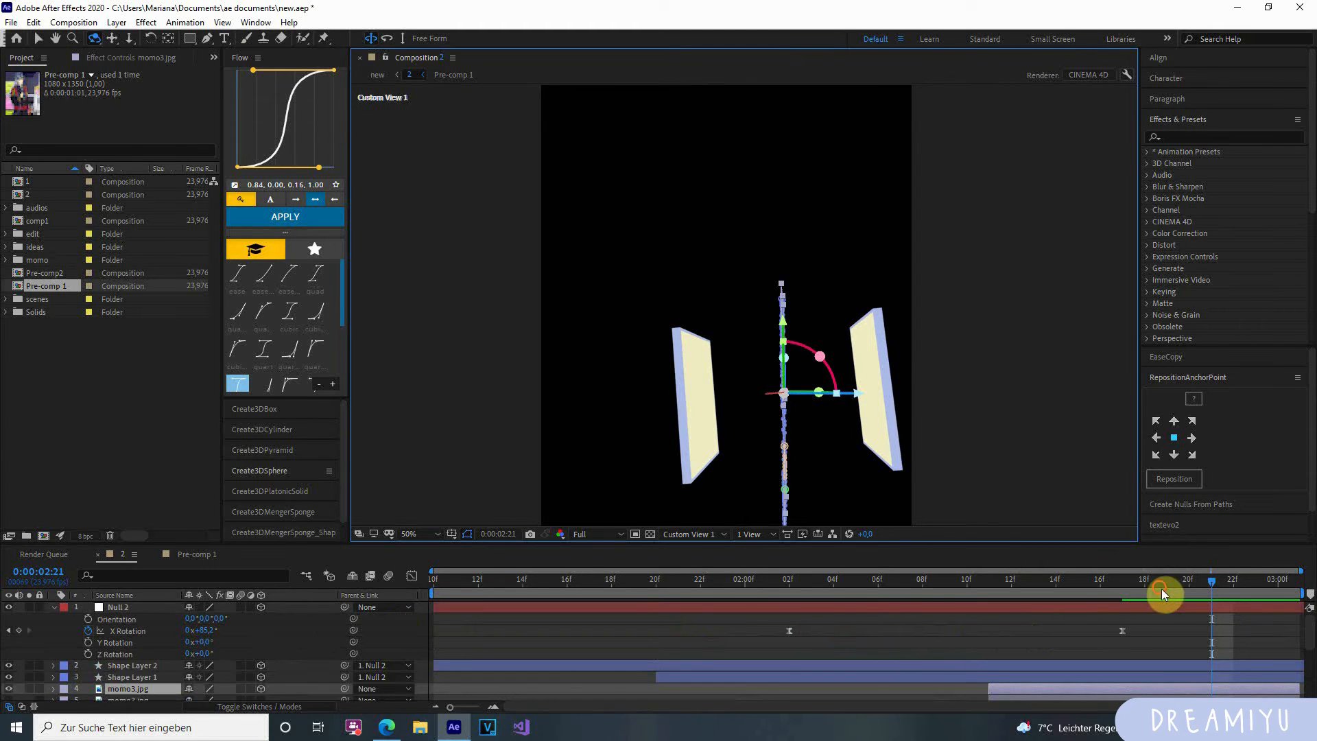
{"action": "left_click_drag", "start_coordinate": [1162, 588], "coordinate": [1125, 593]}
{"action": "left_click", "coordinate": [206, 629]}
{"action": "type", "text": "90"}
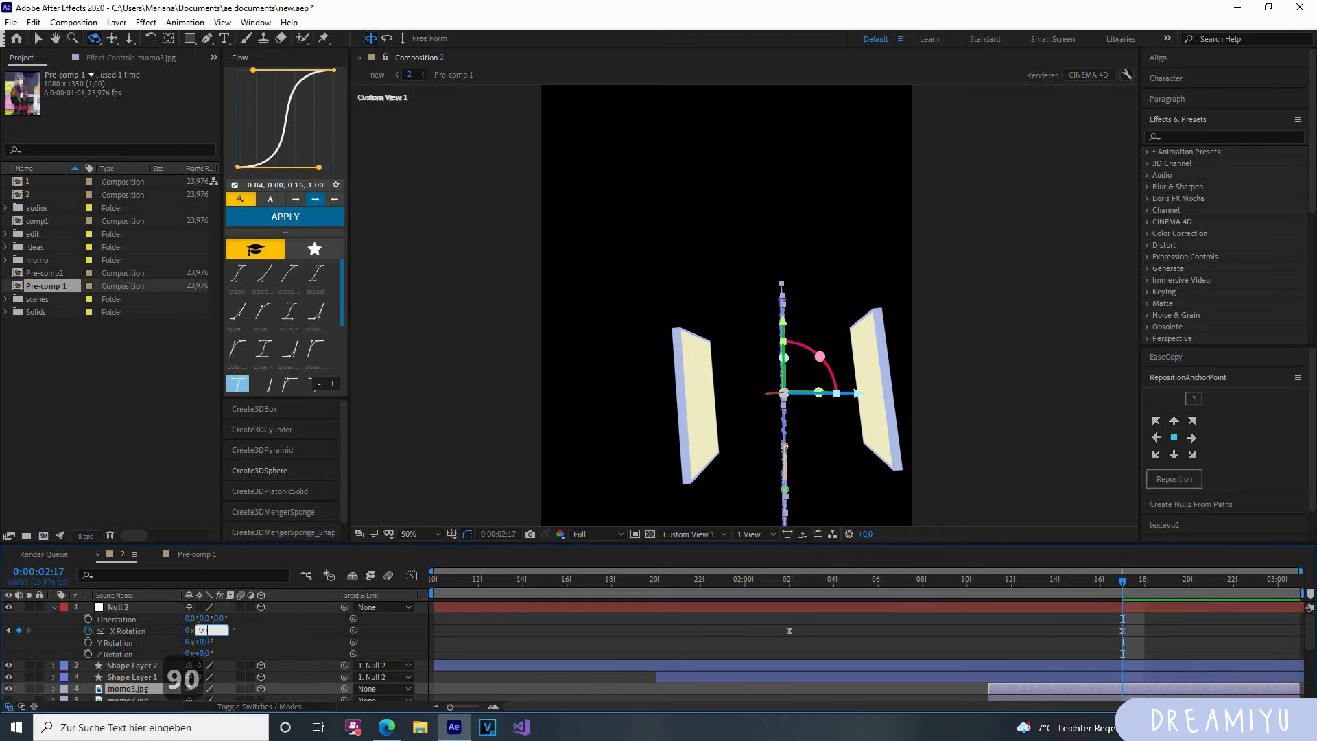
{"action": "key", "text": "Return"}
At 0:00:02:19, orbit to see the boxes from the front side and show the visible momo3.jpg layer's Scale.
{"action": "mouse_move", "coordinate": [1187, 587]}
{"action": "left_mouse_down"}
{"action": "mouse_move", "coordinate": [1153, 591]}
{"action": "mouse_move", "coordinate": [1166, 600]}
{"action": "left_mouse_up"}
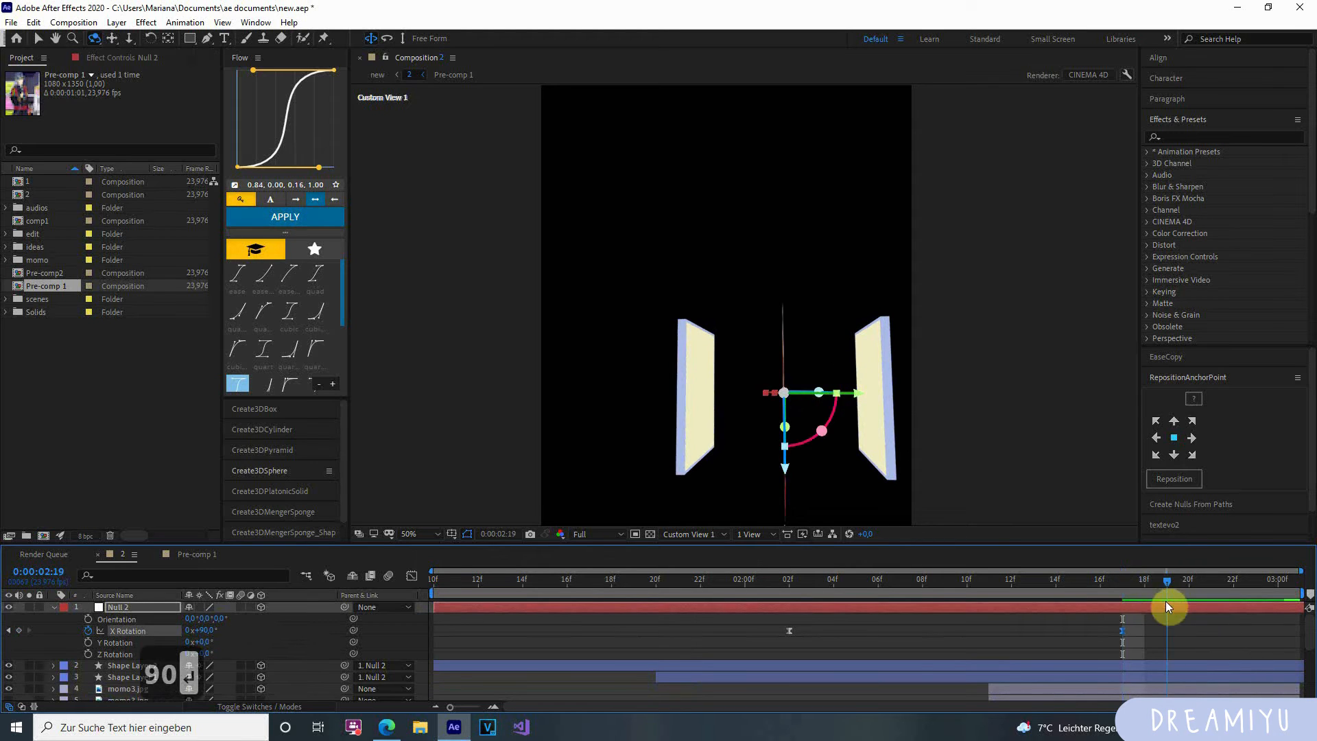
{"action": "scroll", "coordinate": [1163, 610], "scroll_direction": "down", "scroll_amount": 1}
{"action": "left_click", "coordinate": [1162, 659]}
{"action": "left_click", "coordinate": [1164, 654]}
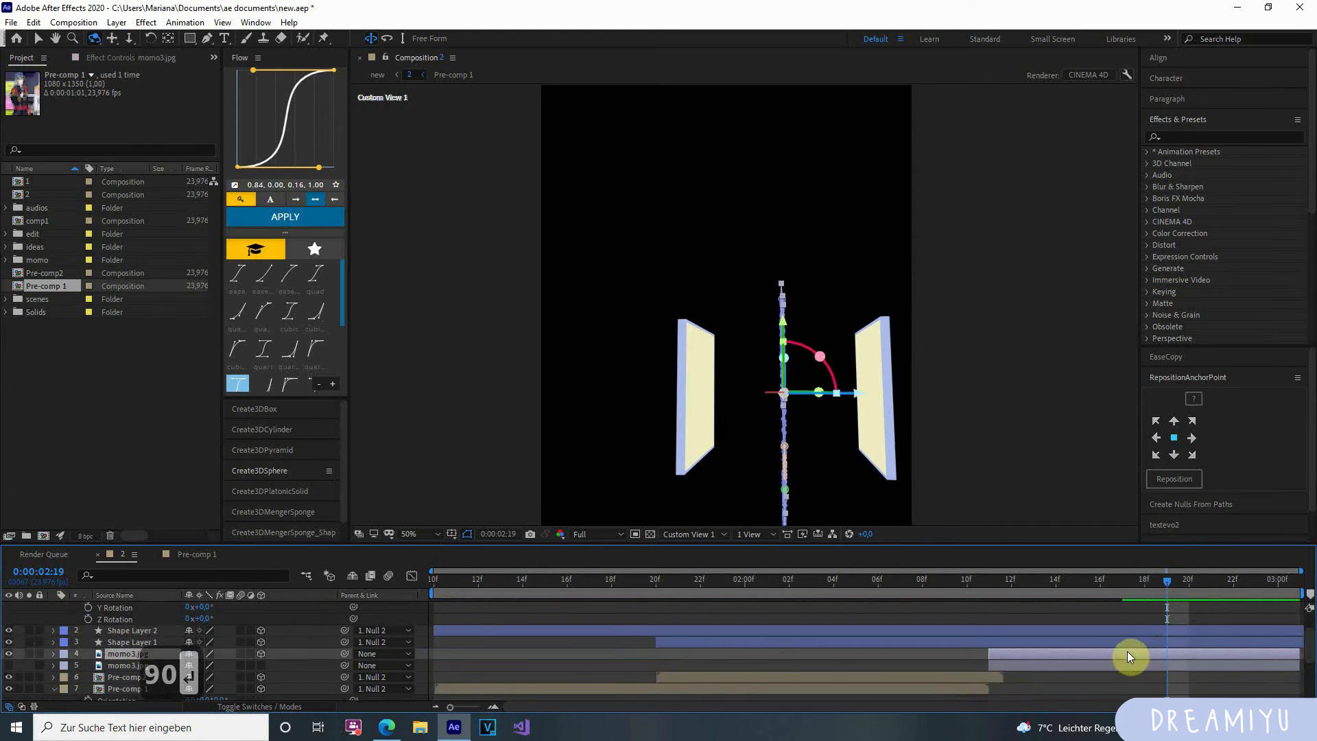
{"action": "left_click_drag", "start_coordinate": [755, 470], "coordinate": [647, 494]}
{"action": "key", "text": "s"}
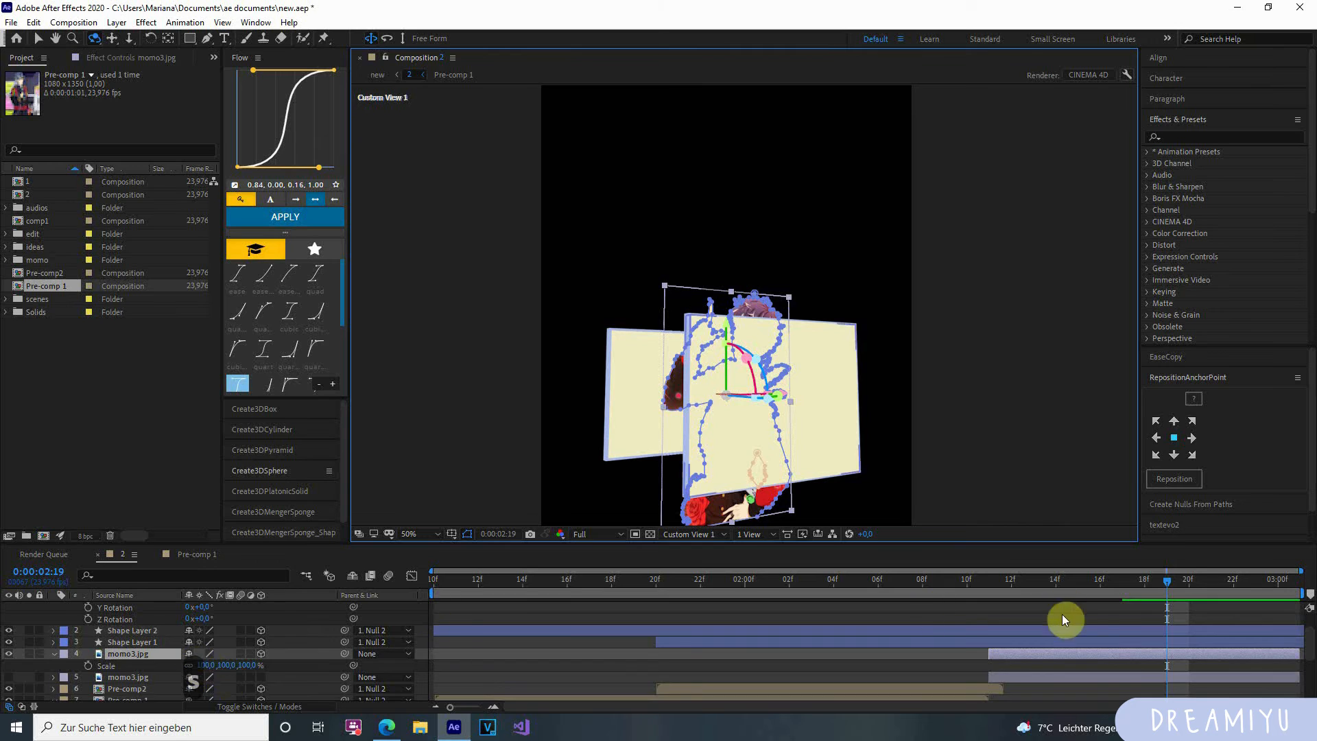
Keyframe Null 2's Scale from 75% at 0:00:02:07 to 56% at 0:00:02:19.
{"action": "scroll", "coordinate": [1070, 620], "scroll_direction": "up", "scroll_amount": 2}
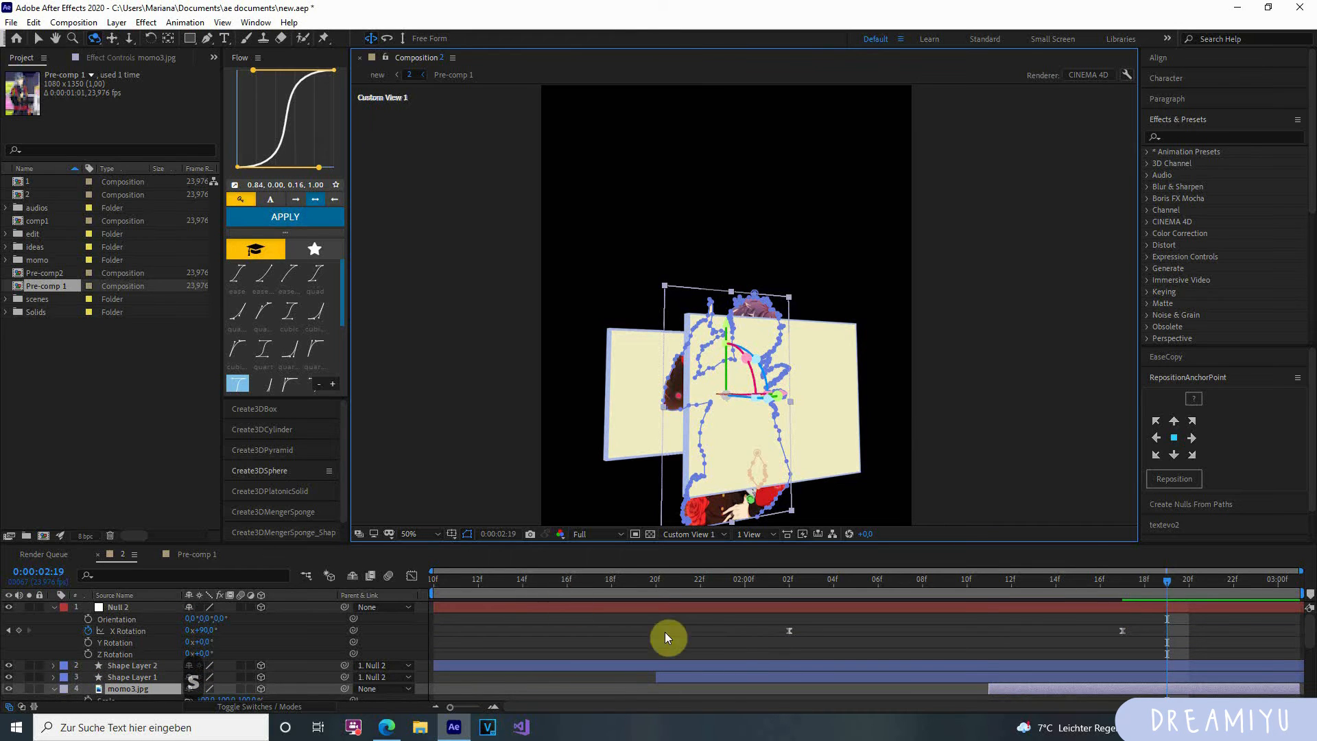
{"action": "left_click", "coordinate": [130, 606]}
{"action": "key", "text": "s"}
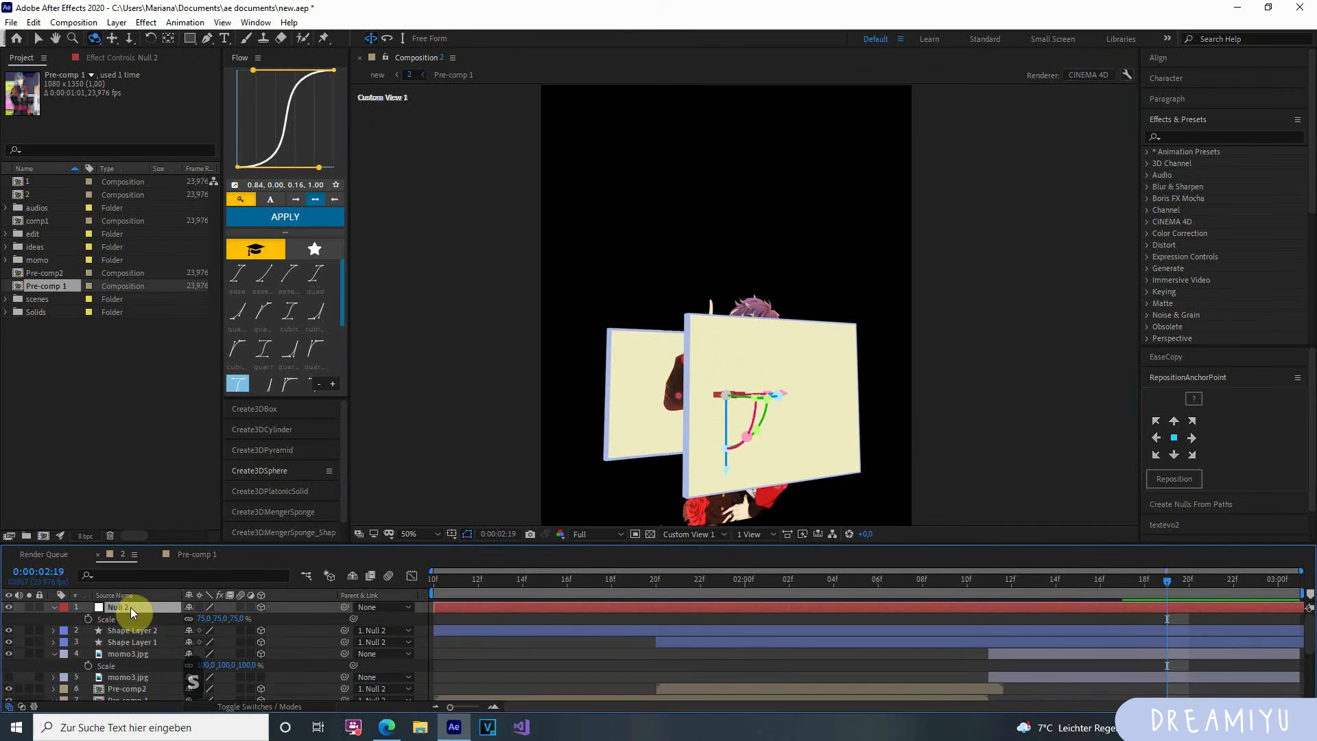
{"action": "left_click", "coordinate": [88, 618]}
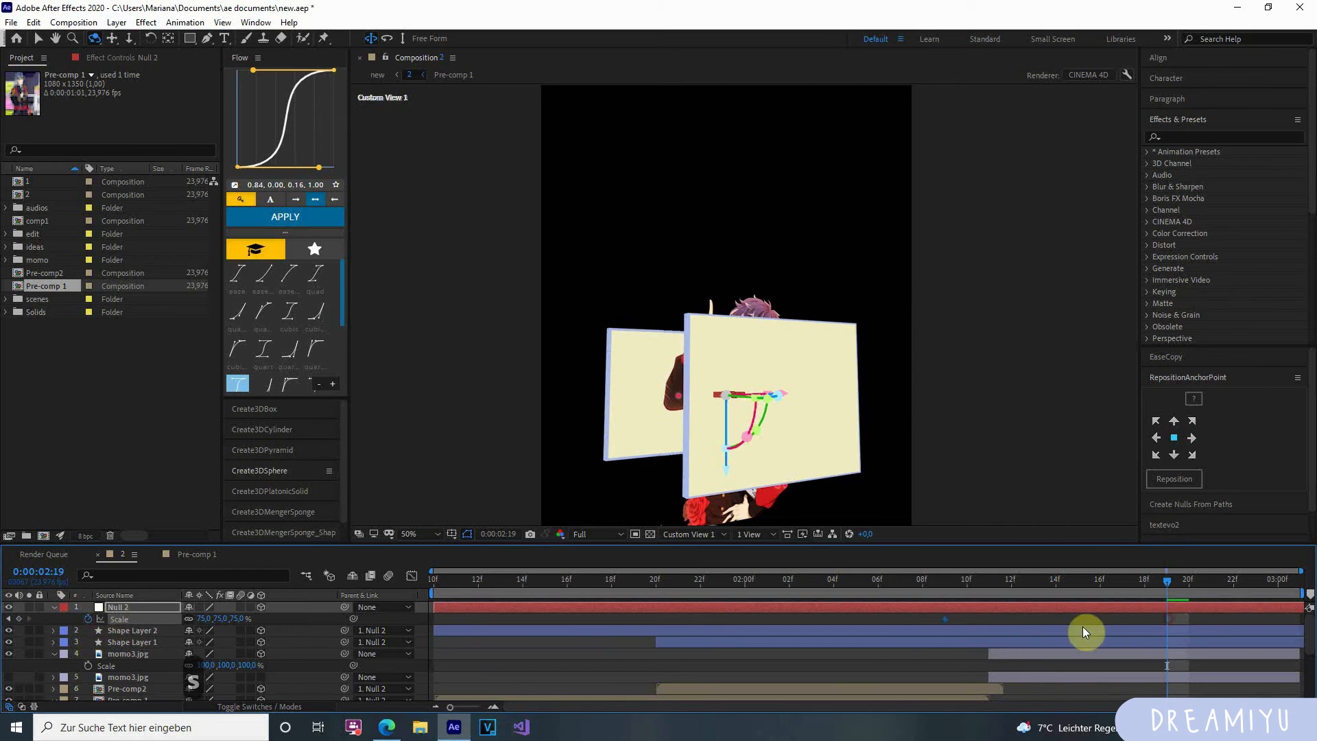
{"action": "left_click_drag", "start_coordinate": [201, 618], "coordinate": [185, 618]}
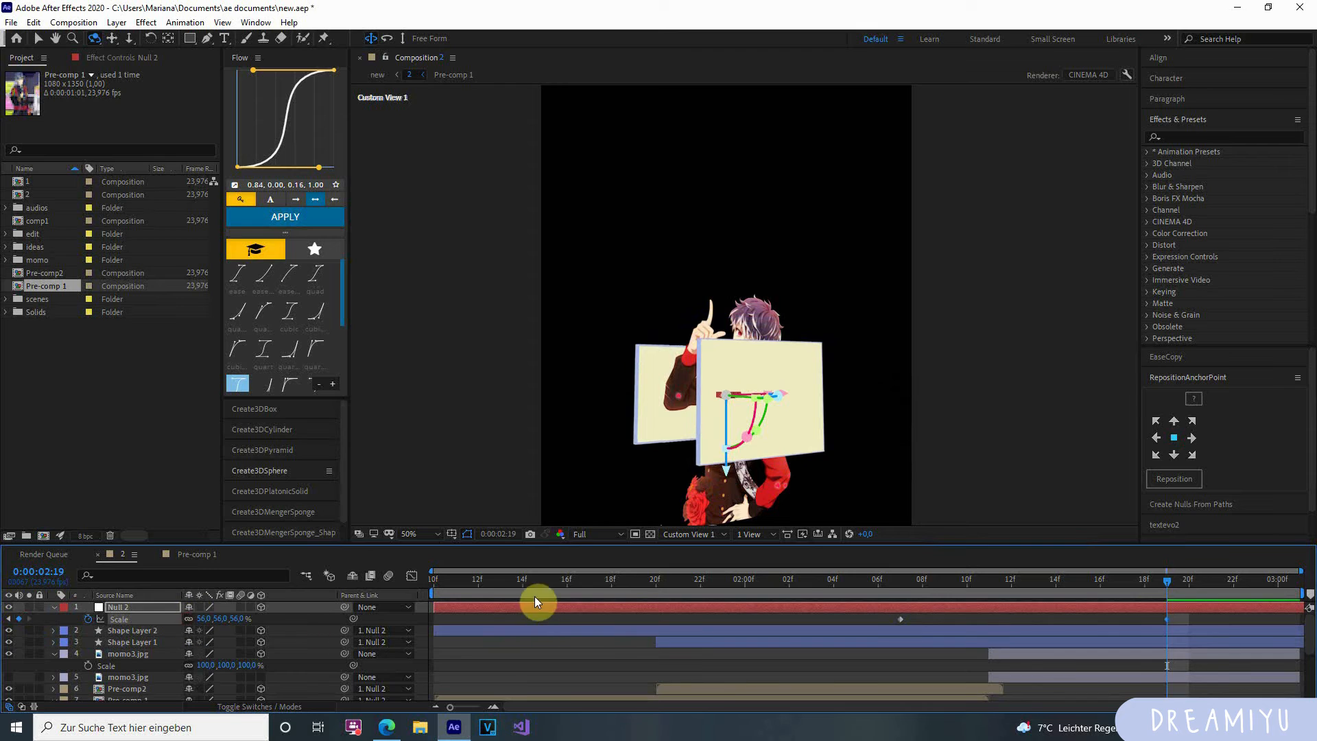
Show the graph of Null 2's Scale and apply Easy Ease to both of its keyframes.
{"action": "left_click_drag", "start_coordinate": [1191, 606], "coordinate": [1153, 636]}
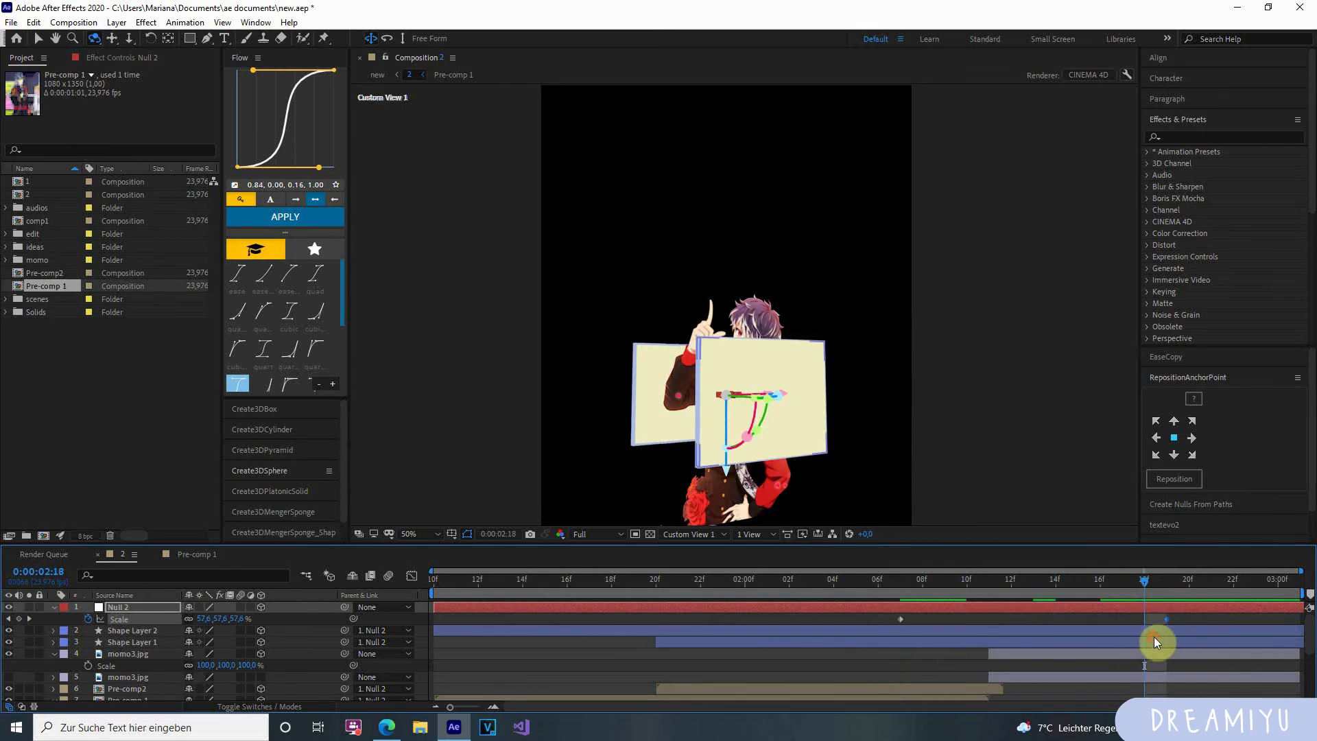
{"action": "left_click", "coordinate": [411, 575]}
{"action": "left_click_drag", "start_coordinate": [882, 608], "coordinate": [1299, 676]}
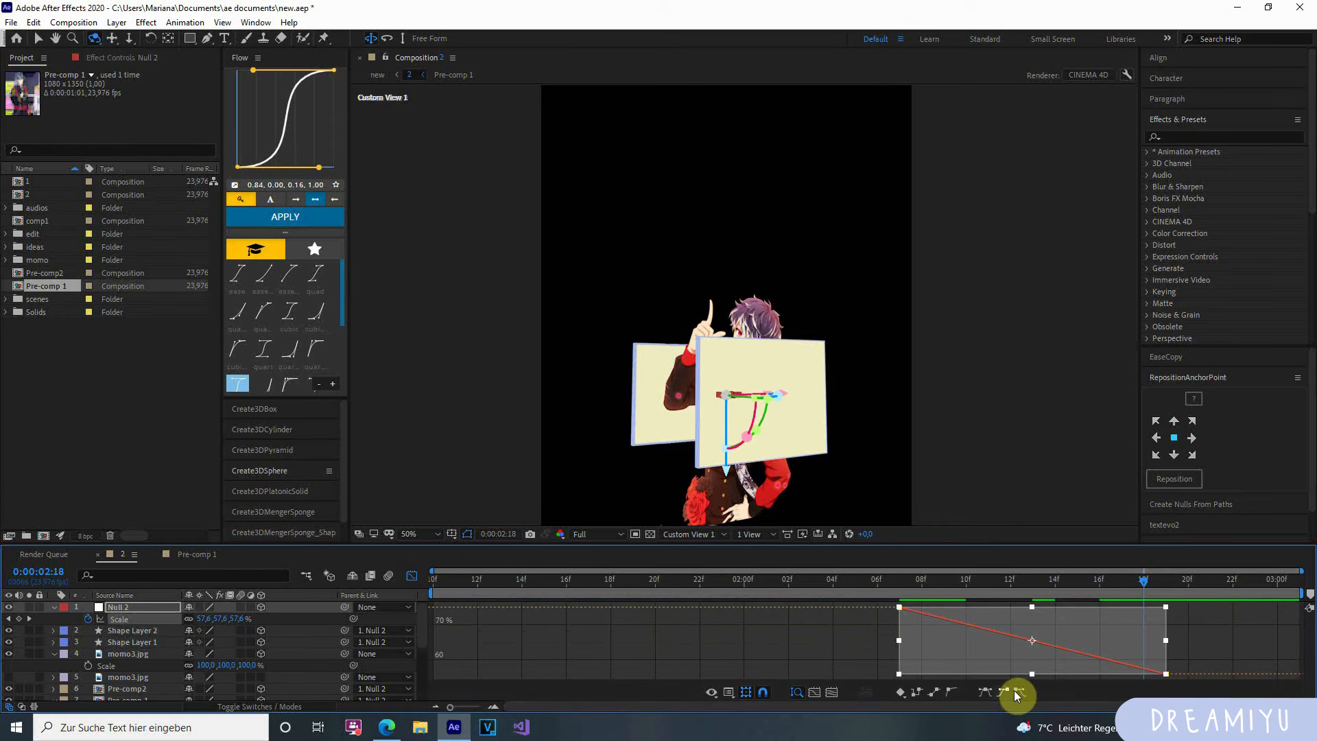
{"action": "left_click", "coordinate": [895, 661]}
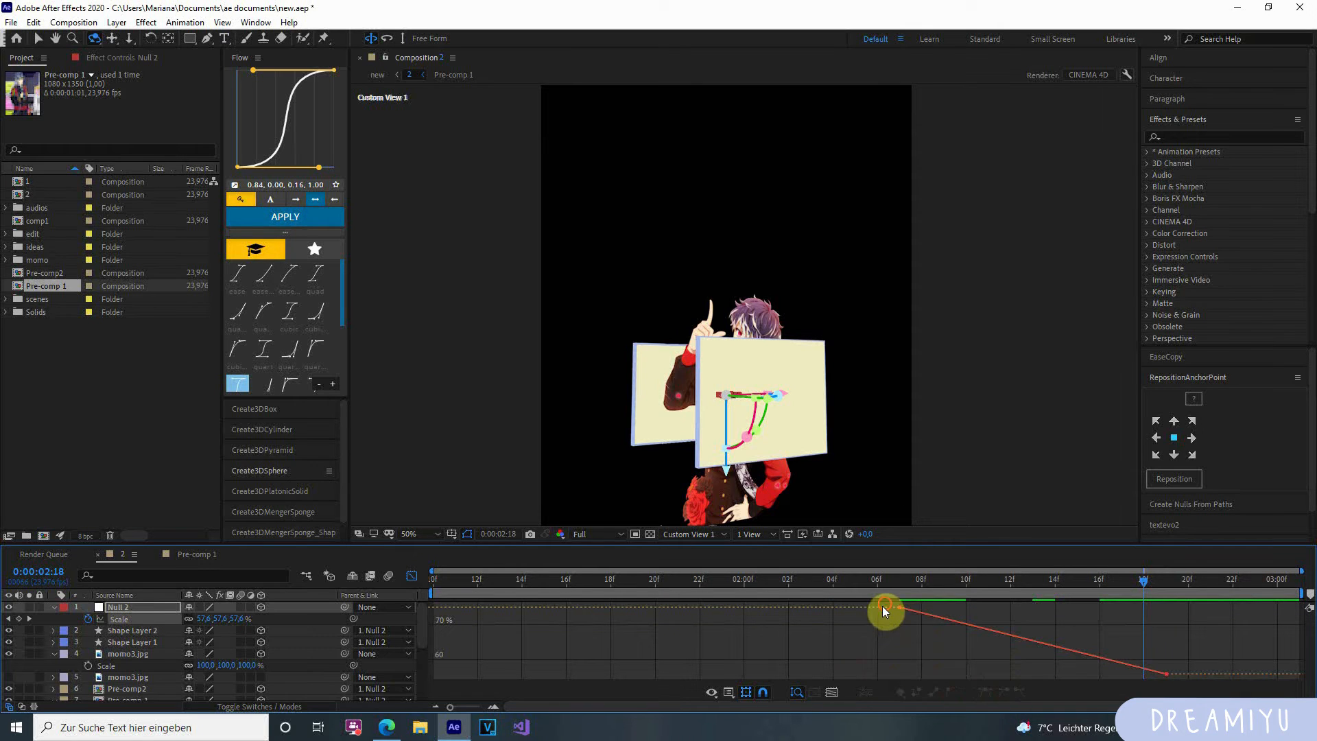
{"action": "double_click", "coordinate": [885, 606]}
{"action": "left_click", "coordinate": [984, 692]}
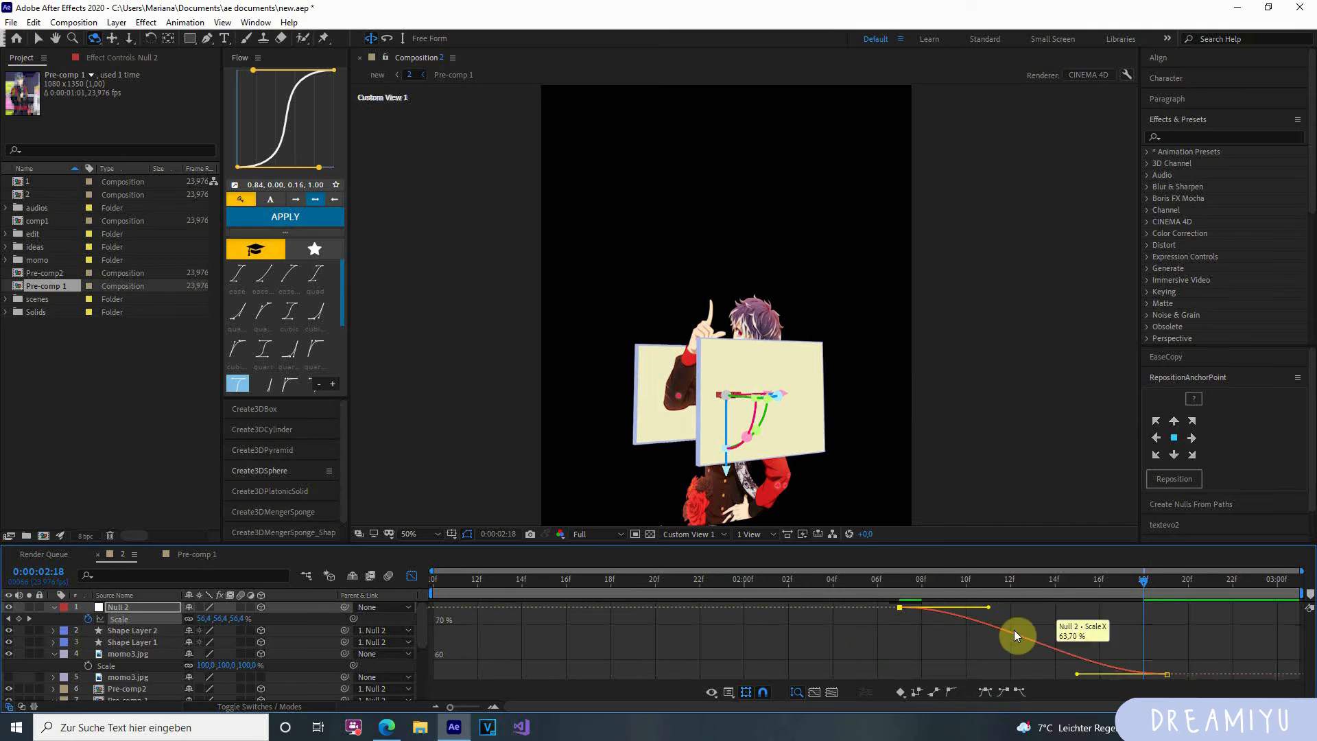
{"action": "left_click", "coordinate": [1033, 649]}
Close the graph display and, at 0:00:02:21, scale down the visible momo3.jpg layer to suit the smaller boxes.
{"action": "left_click_drag", "start_coordinate": [1105, 585], "coordinate": [1211, 613]}
{"action": "left_click", "coordinate": [412, 574]}
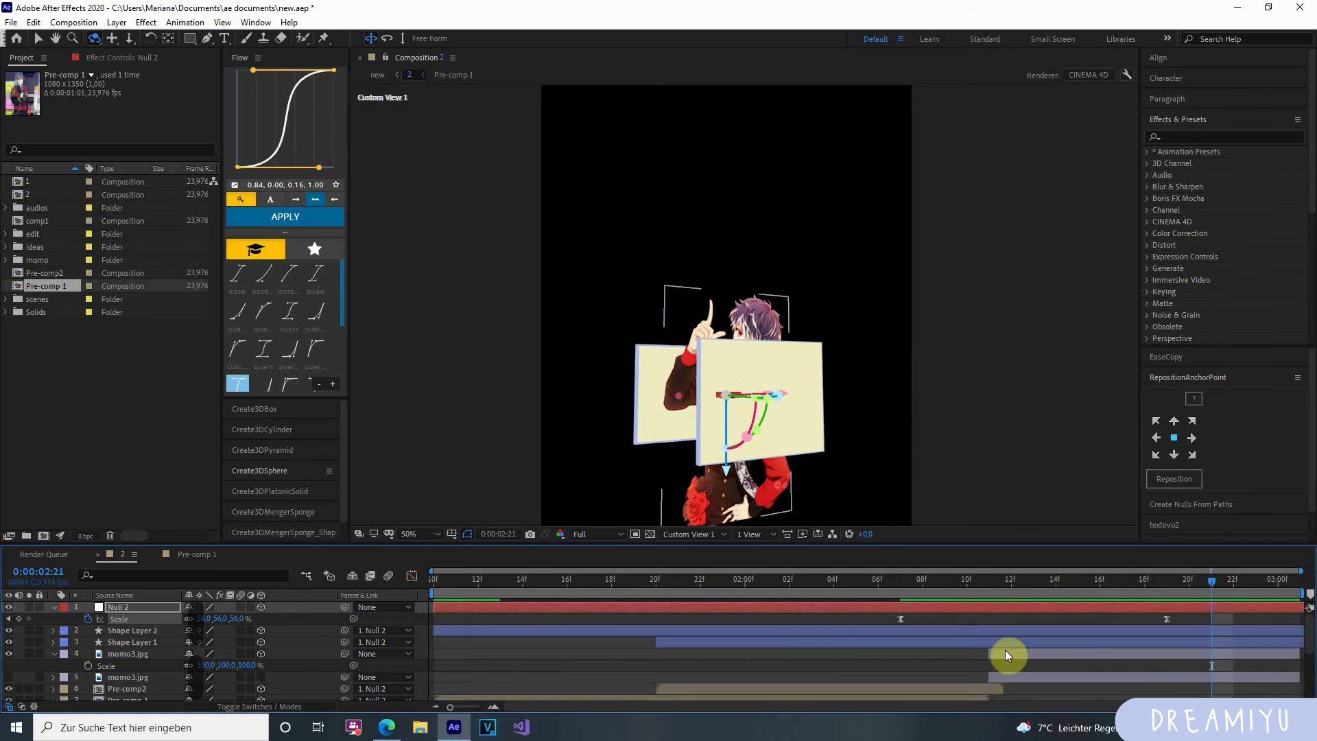
{"action": "left_click", "coordinate": [1005, 655]}
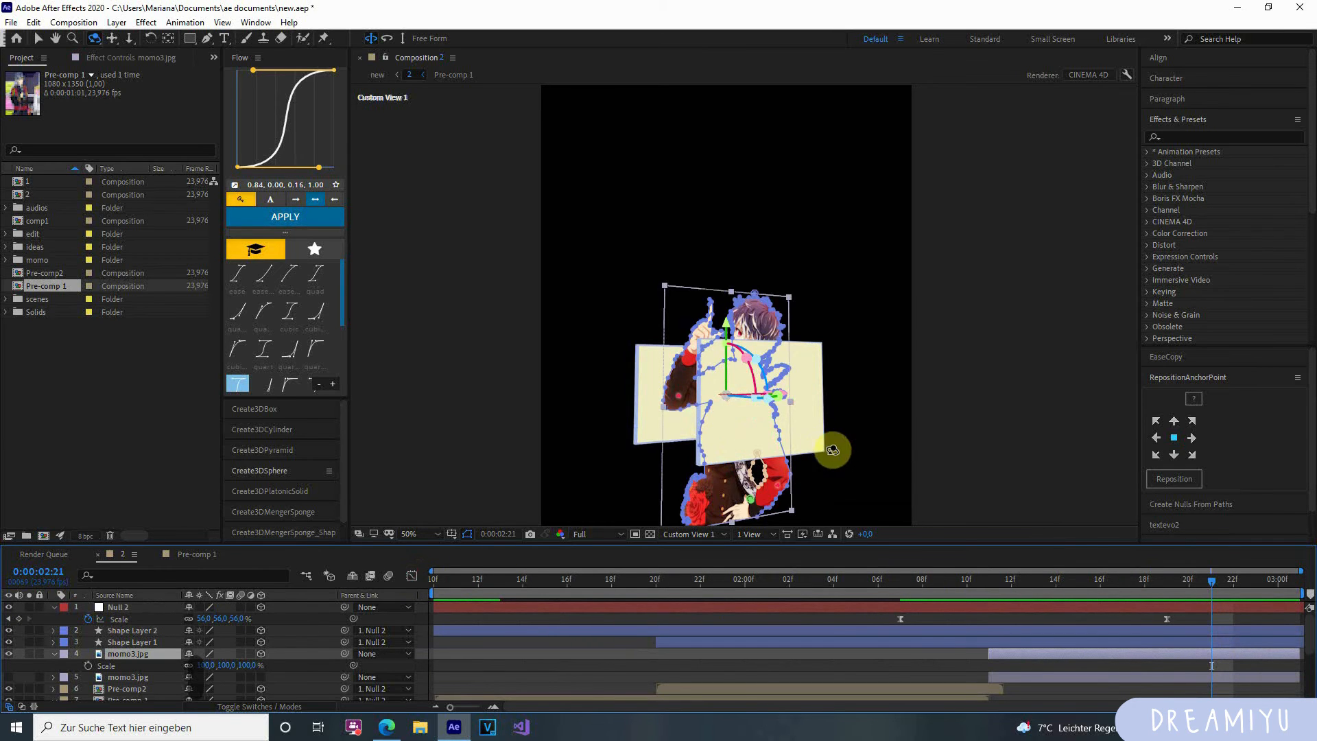
{"action": "left_click_drag", "start_coordinate": [832, 450], "coordinate": [807, 449]}
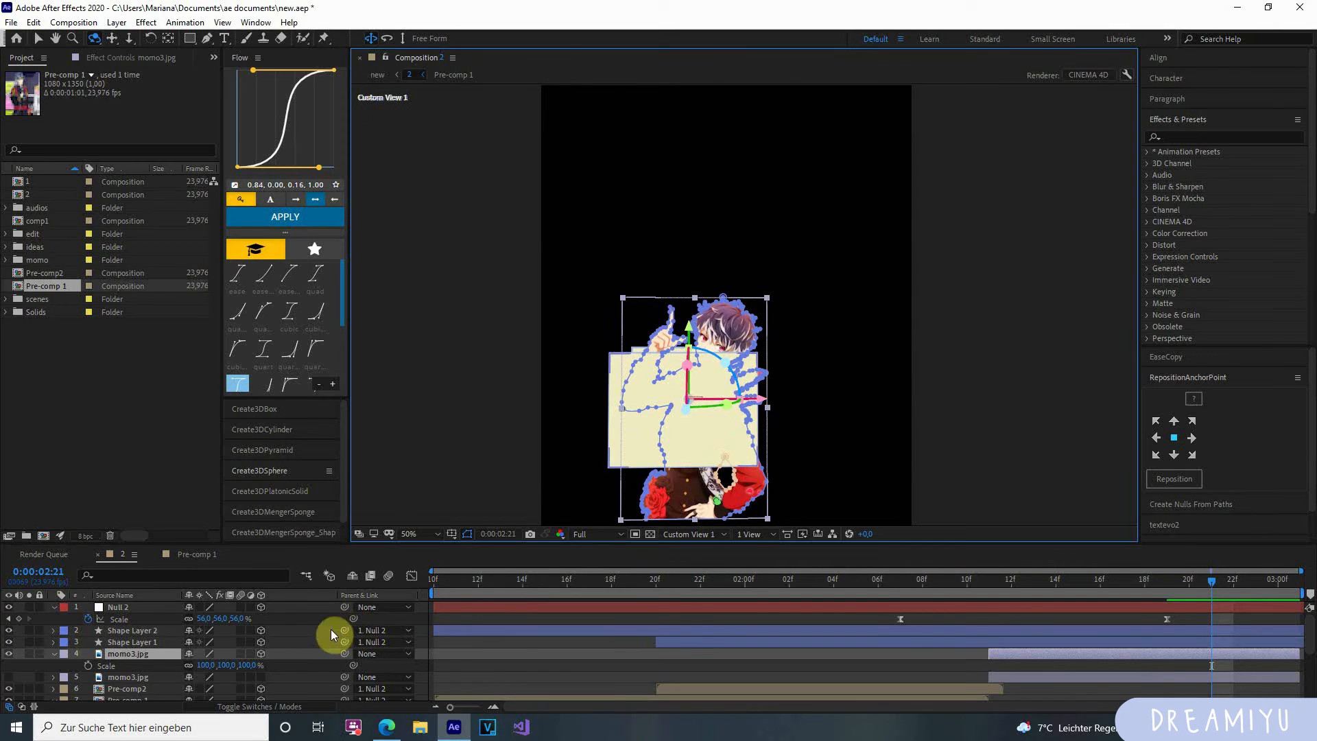
{"action": "left_click_drag", "start_coordinate": [205, 665], "coordinate": [80, 639]}
Set the momo3.jpg layer's Position to 506, 151, 0 so the character stands on the front box.
{"action": "key", "text": "p"}
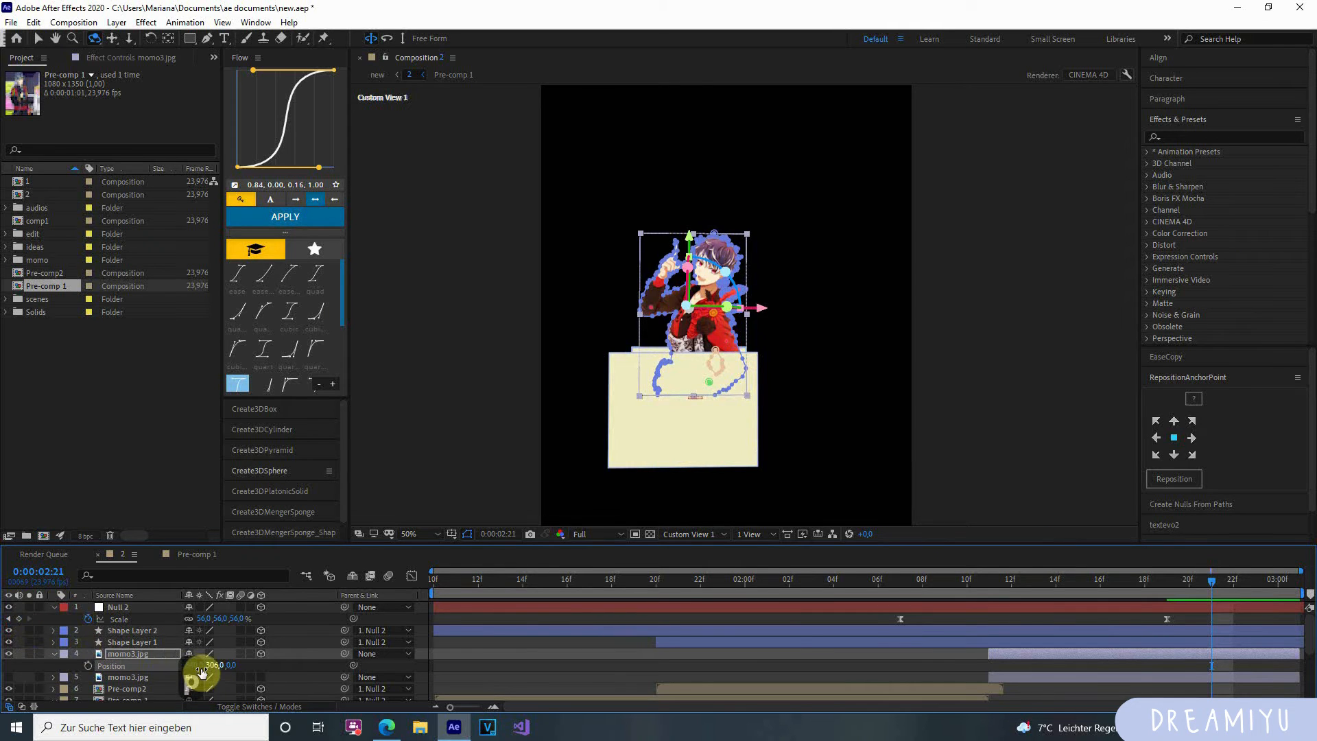
{"action": "left_click_drag", "start_coordinate": [201, 672], "coordinate": [101, 665]}
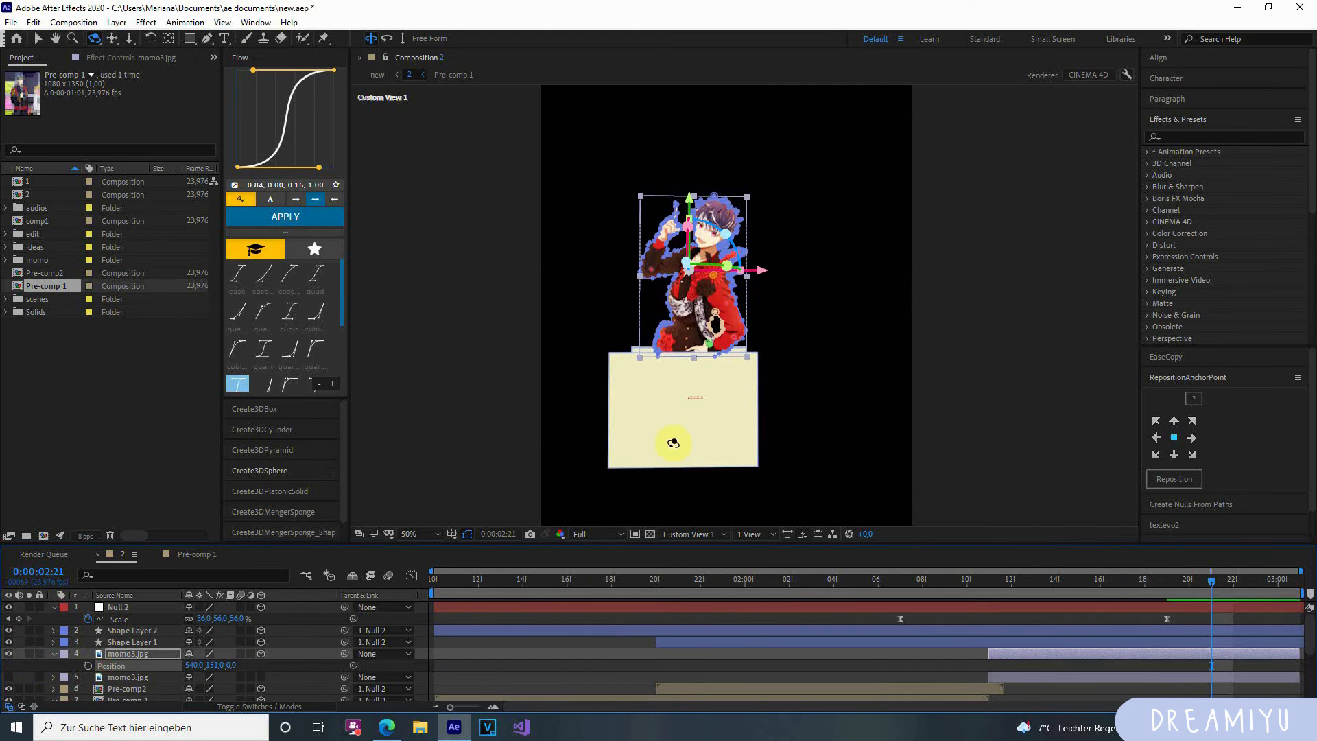
{"action": "mouse_move", "coordinate": [674, 438]}
{"action": "left_mouse_down"}
{"action": "mouse_move", "coordinate": [670, 423]}
{"action": "mouse_move", "coordinate": [673, 435]}
{"action": "left_mouse_up"}
{"action": "mouse_move", "coordinate": [195, 665]}
{"action": "left_mouse_down"}
{"action": "mouse_move", "coordinate": [181, 667]}
{"action": "mouse_move", "coordinate": [192, 670]}
{"action": "left_mouse_up"}
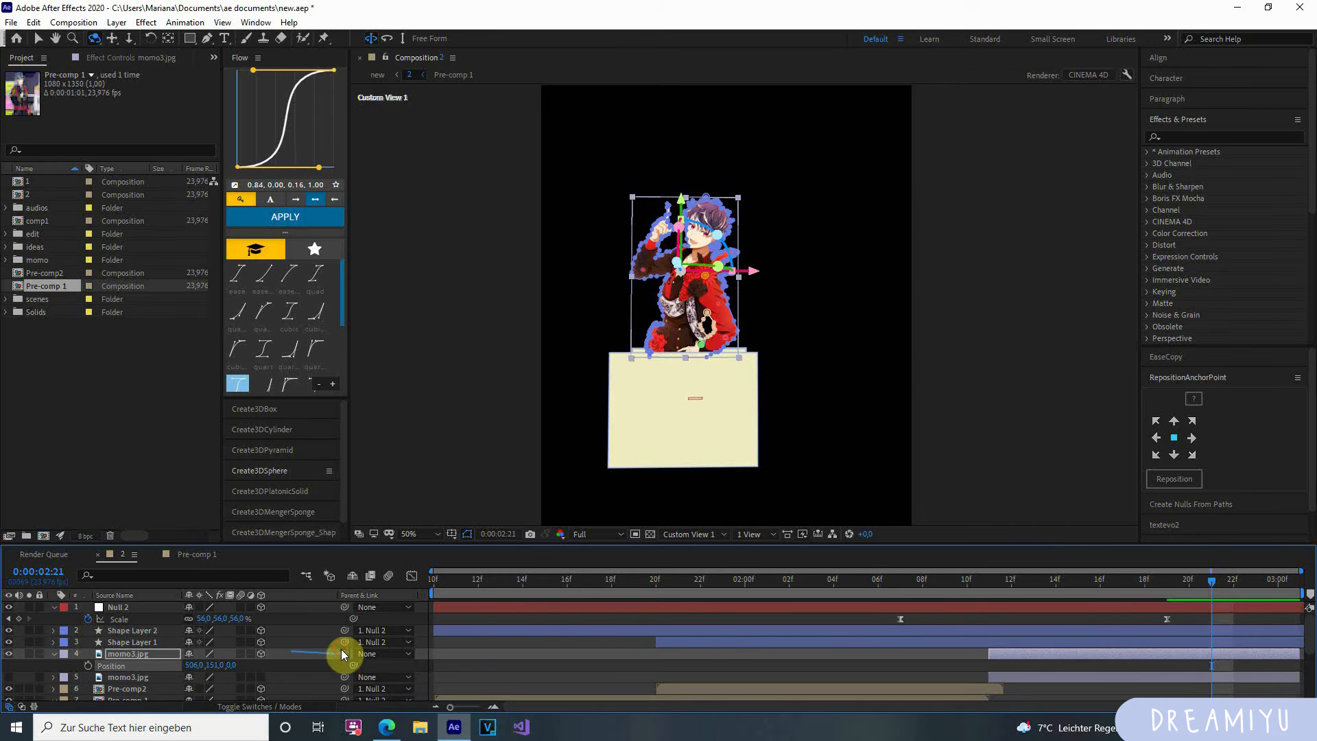
Parent the momo3.jpg layer to Null 2 and play back the composition to review the combined motion.
{"action": "left_click_drag", "start_coordinate": [345, 652], "coordinate": [137, 606]}
{"action": "left_click_drag", "start_coordinate": [1217, 582], "coordinate": [878, 624]}
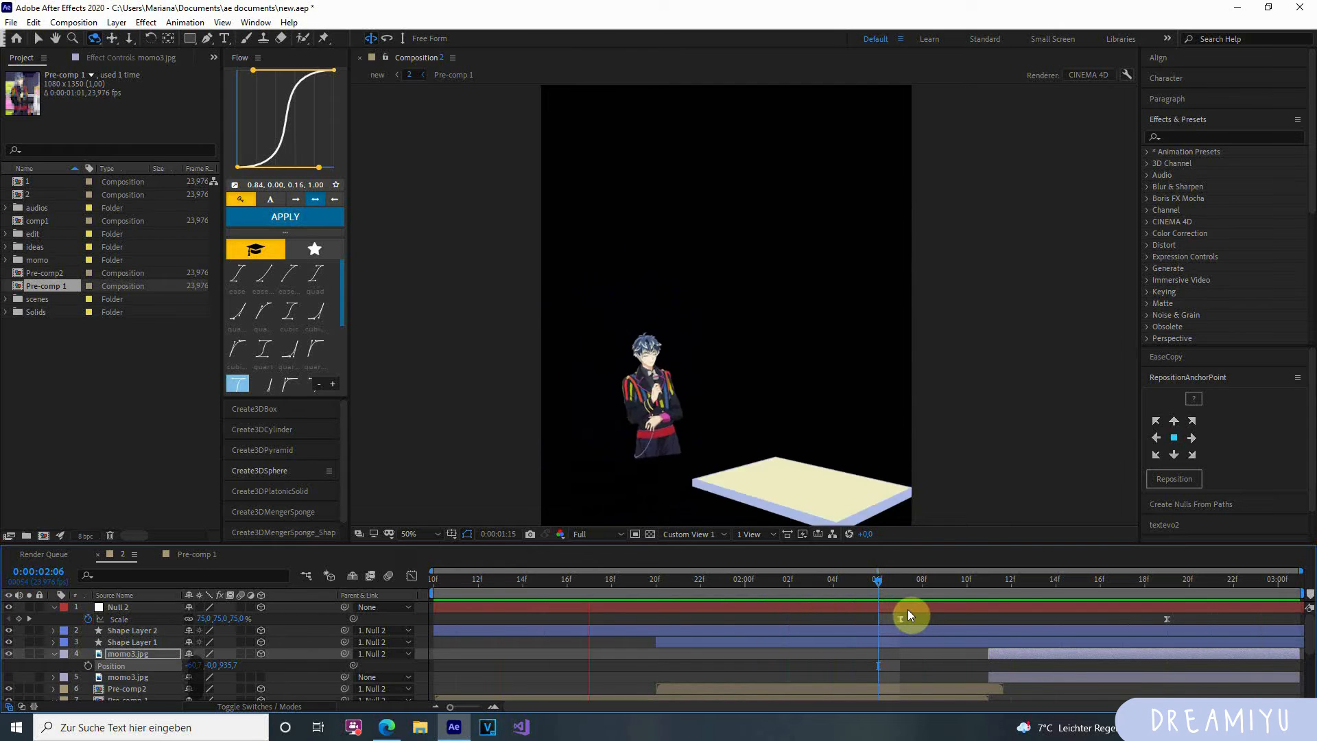
Animate the momo3.jpg layer's Position with keyframes at 0:00:02:13 and 0:00:02:20.
{"action": "key", "text": "space"}
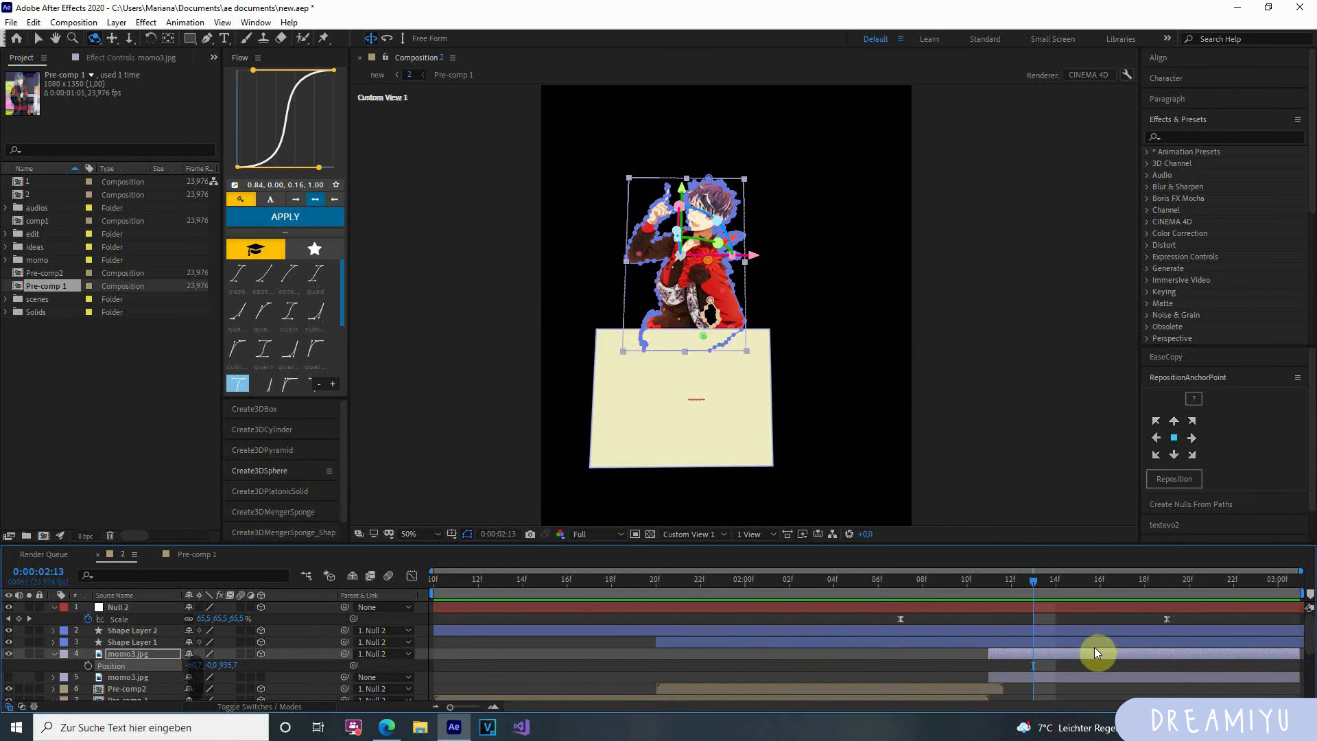
{"action": "left_click", "coordinate": [88, 666]}
{"action": "left_click_drag", "start_coordinate": [1034, 581], "coordinate": [1039, 627]}
{"action": "left_click", "coordinate": [21, 665]}
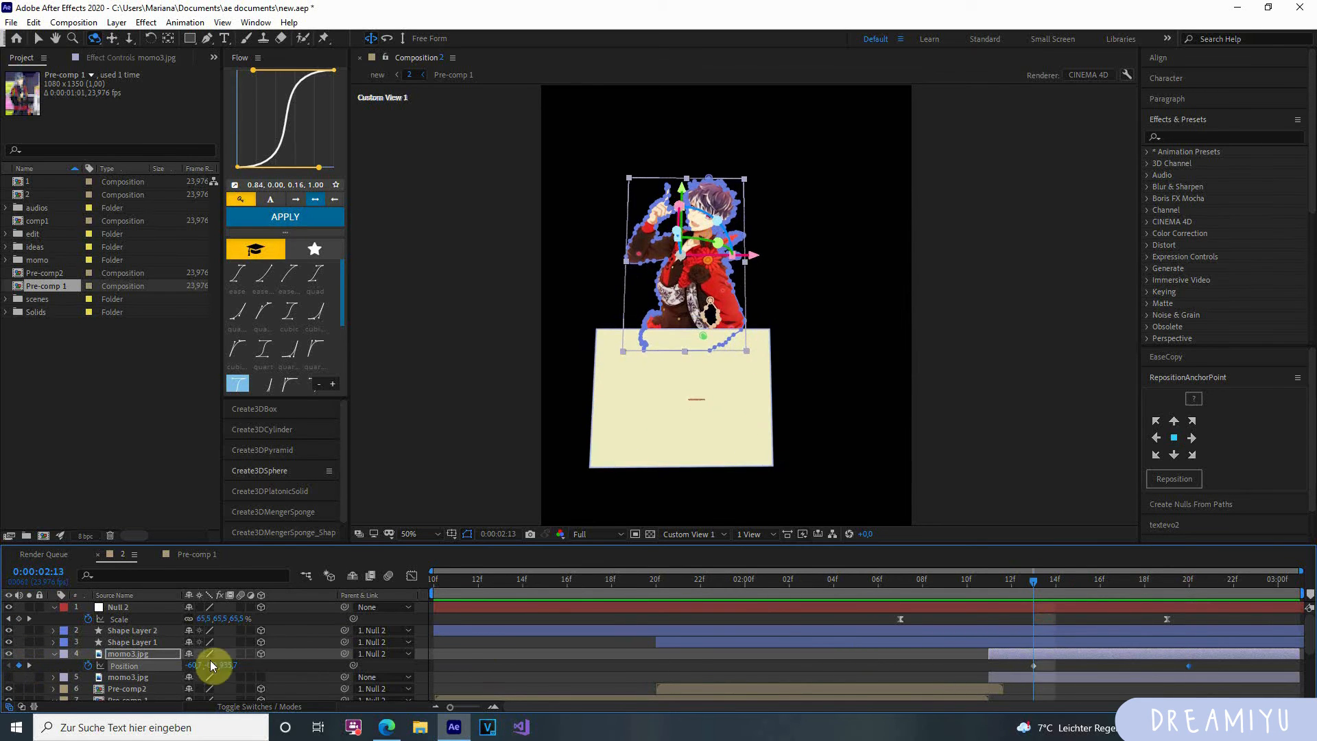
{"action": "left_click_drag", "start_coordinate": [210, 665], "coordinate": [288, 671]}
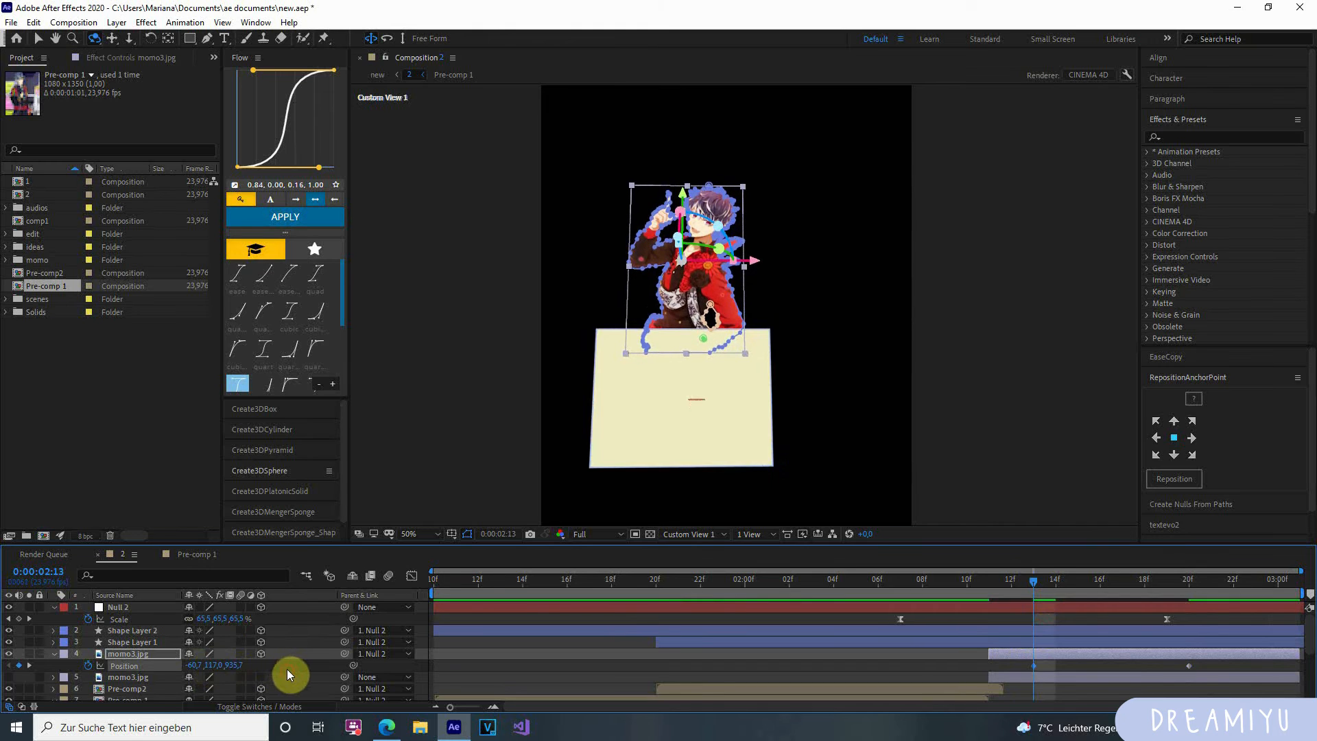
{"action": "key", "text": "ctrl+z"}
{"action": "key", "text": "ctrl+z"}
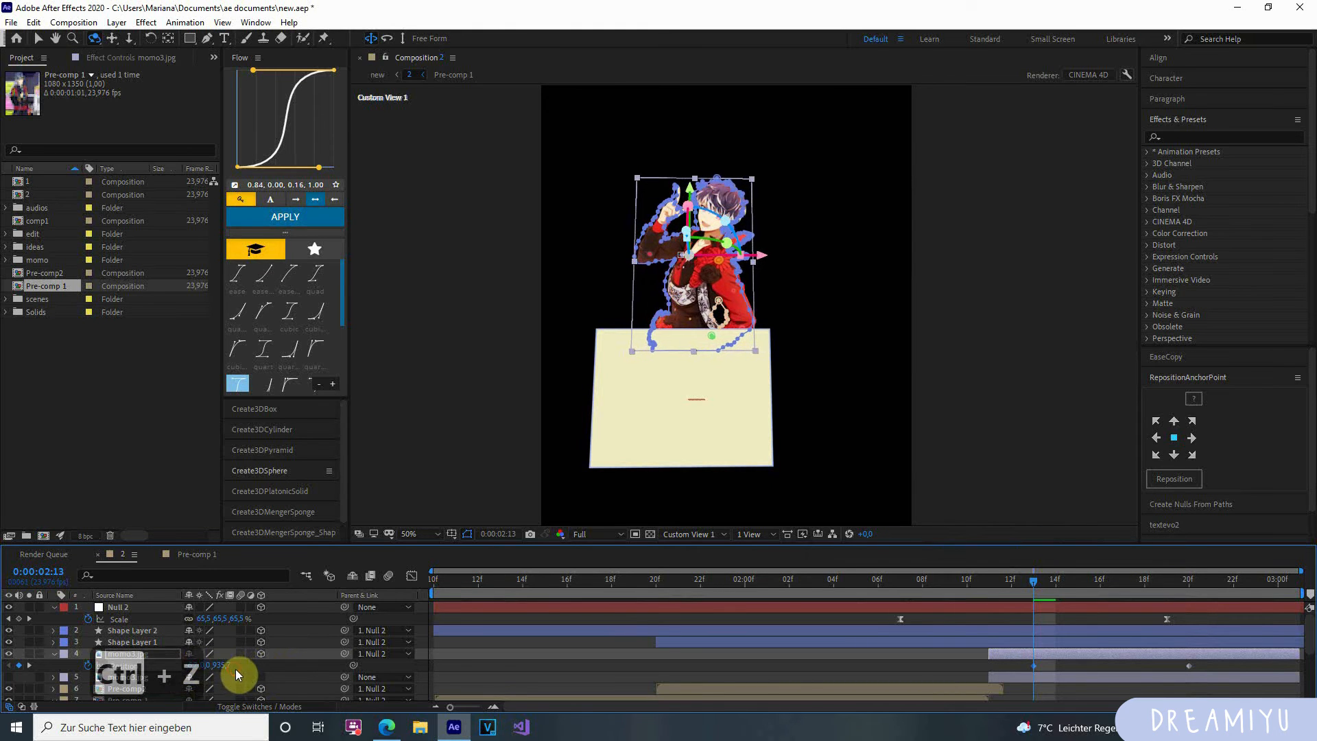
{"action": "key", "text": "ctrl+z"}
Lower the momo3.jpg layer into the box by reducing its Z Position to 282.7 at 0:00:02:13.
{"action": "left_click_drag", "start_coordinate": [236, 669], "coordinate": [120, 665]}
{"action": "key", "text": "ctrl+z"}
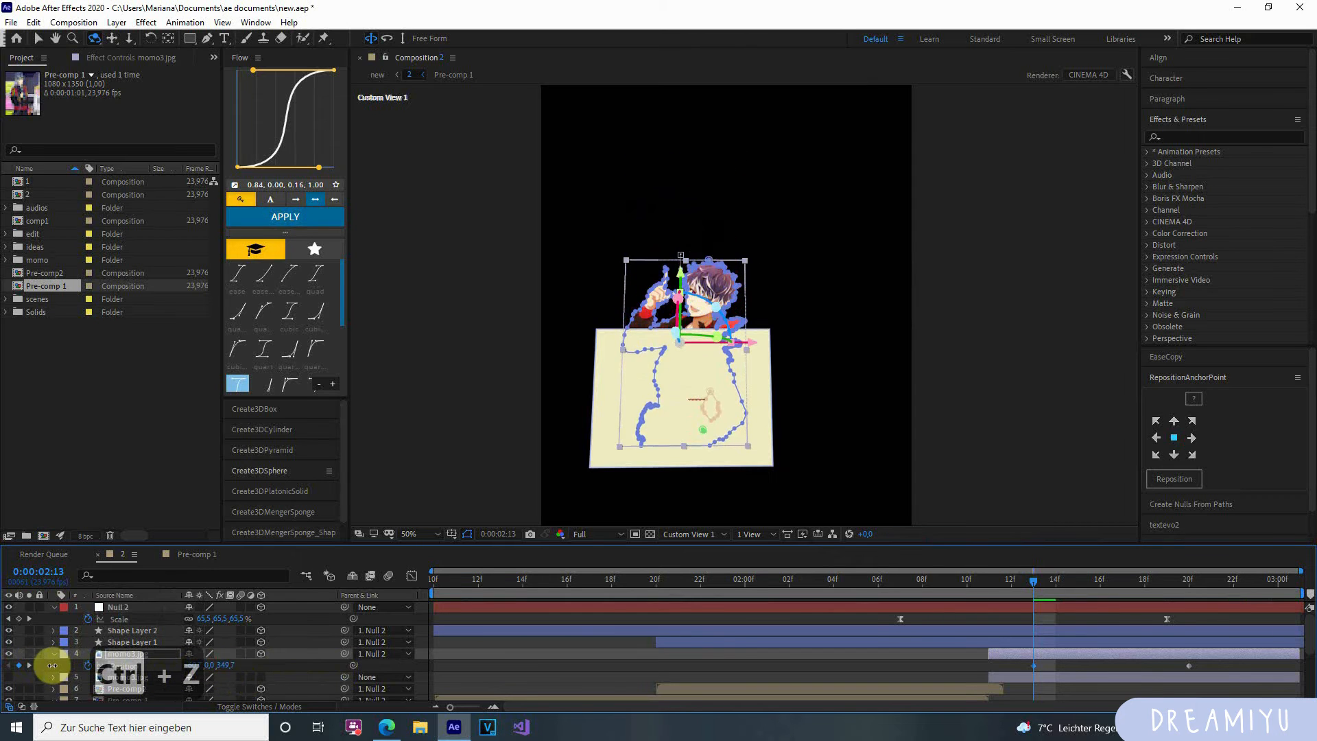
{"action": "key", "text": "ctrl+z"}
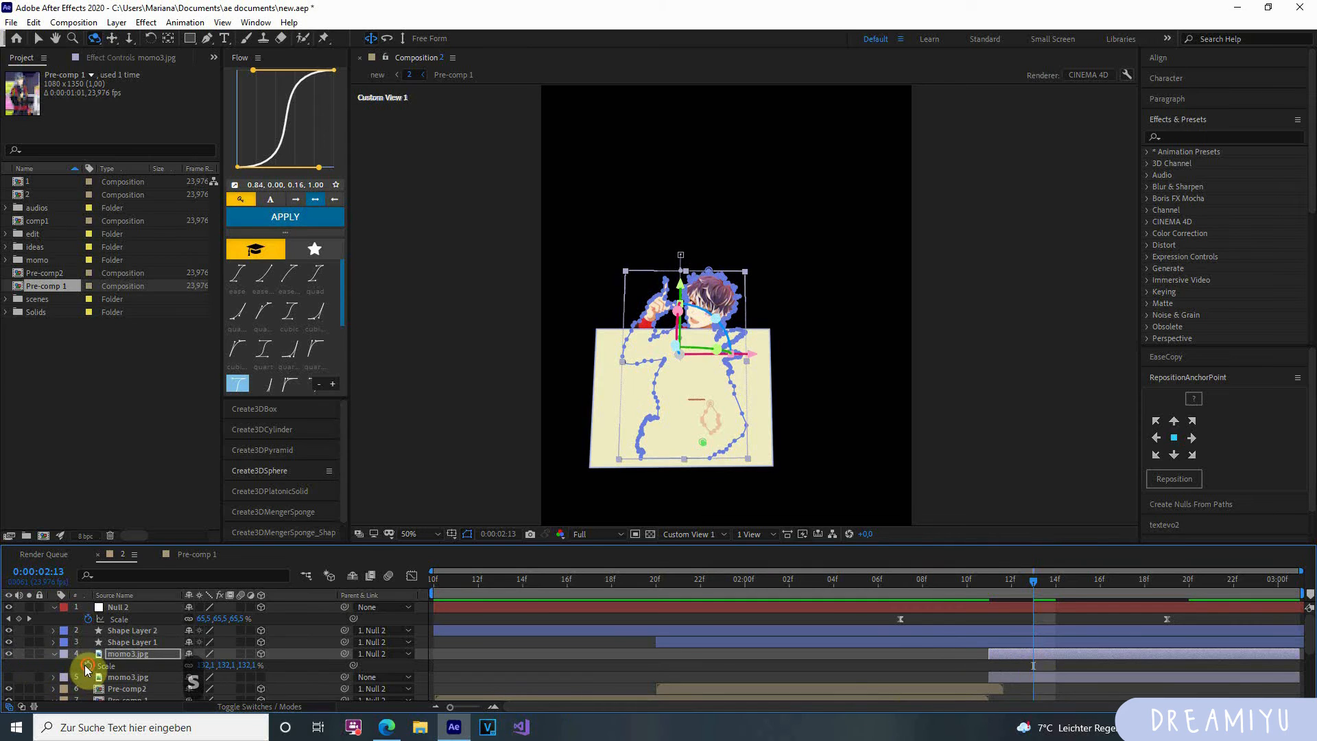
Keyframe the momo3.jpg layer's Scale with its current size at 0:00:02:19 and about 88.1% at 0:00:02:13.
{"action": "key", "text": "s"}
{"action": "left_click_drag", "start_coordinate": [1034, 668], "coordinate": [1167, 680]}
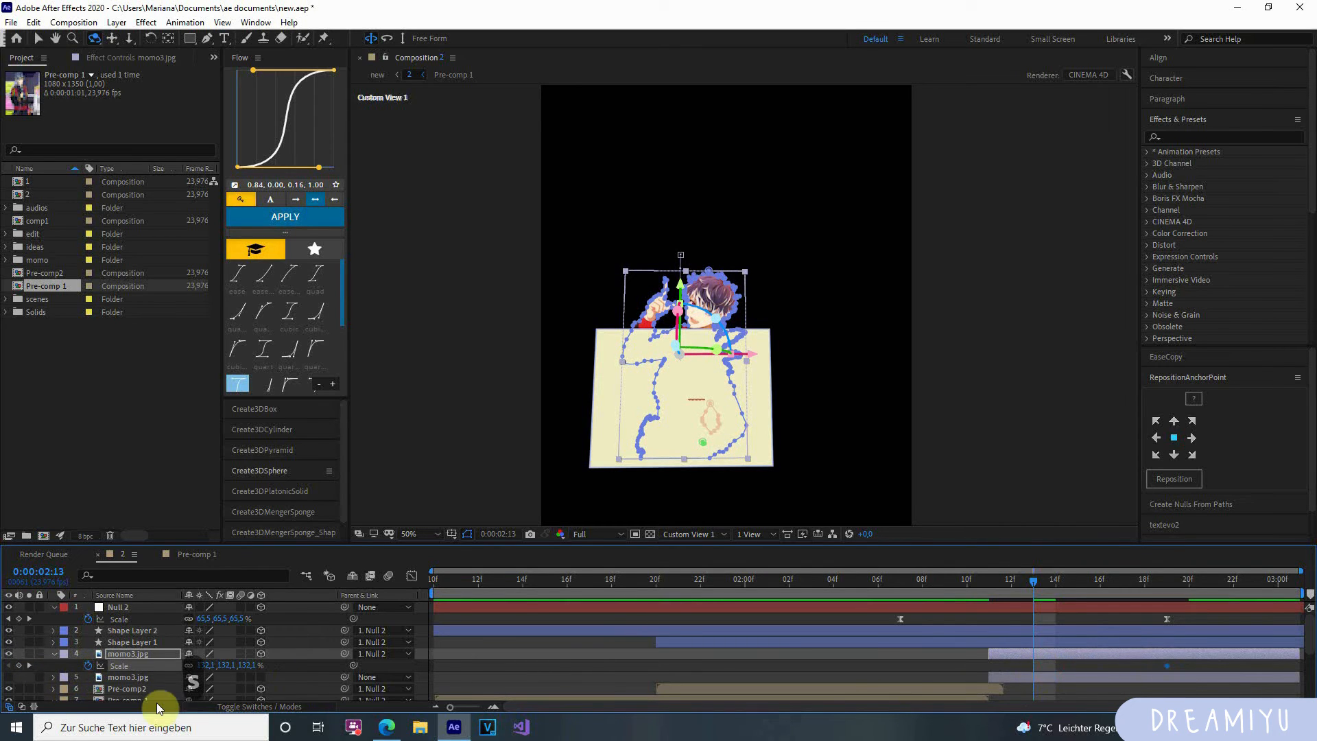
{"action": "left_click", "coordinate": [19, 665]}
{"action": "left_click_drag", "start_coordinate": [208, 670], "coordinate": [176, 670]}
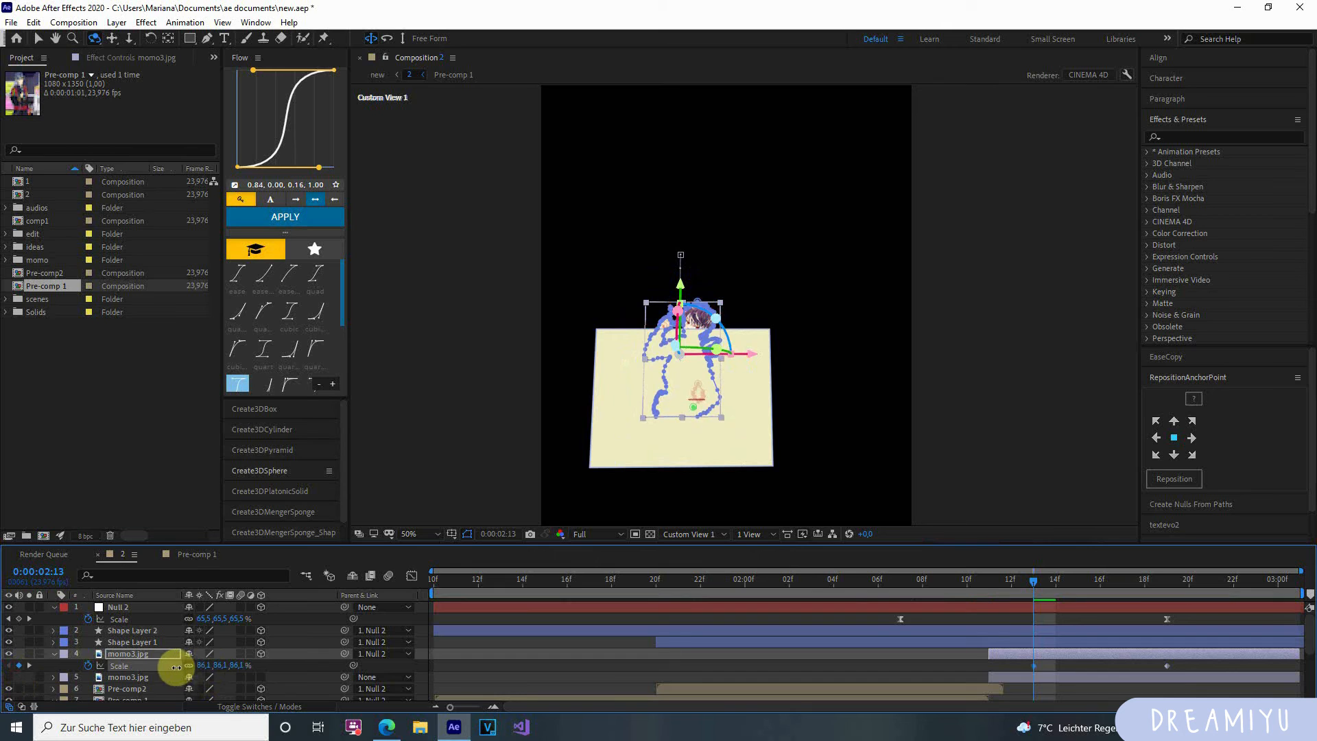
Set the momo3.jpg layer's starting Z Position to 58.7 and switch the viewer to Active Camera.
{"action": "key", "text": "p"}
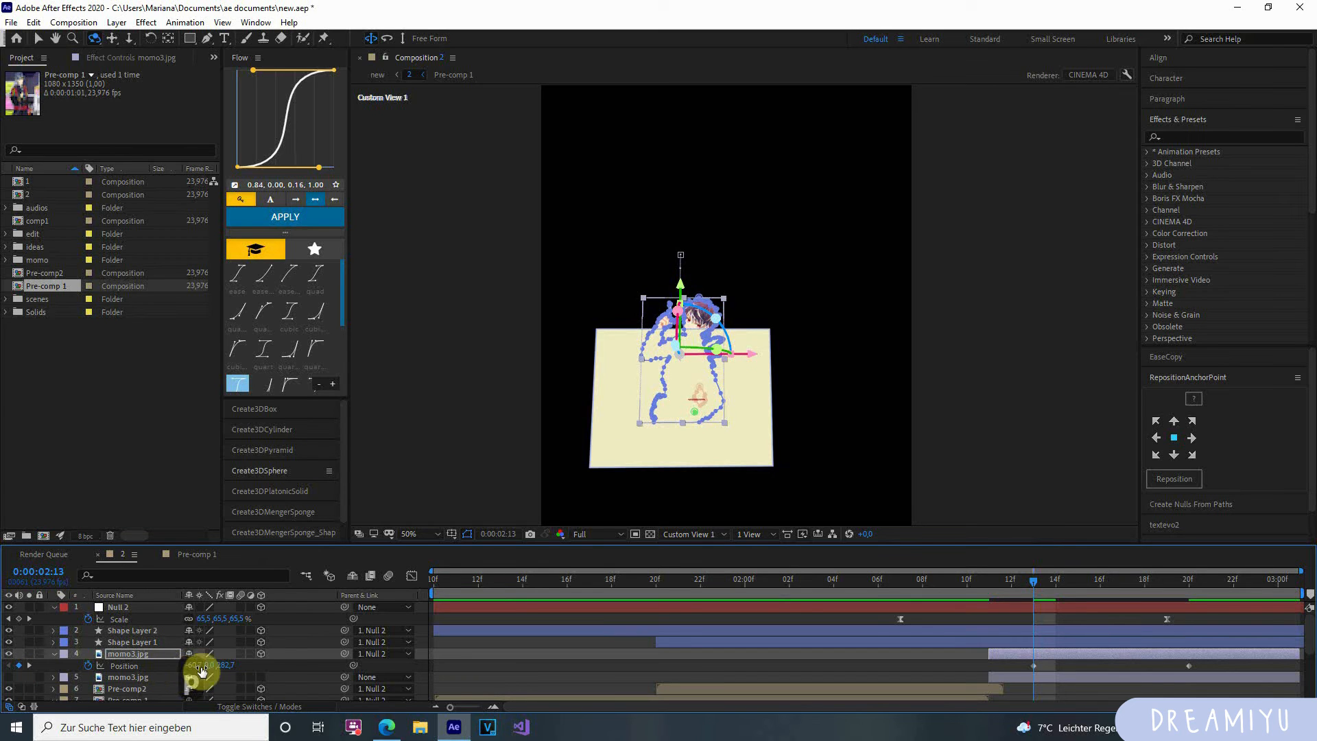
{"action": "left_click_drag", "start_coordinate": [218, 669], "coordinate": [189, 667]}
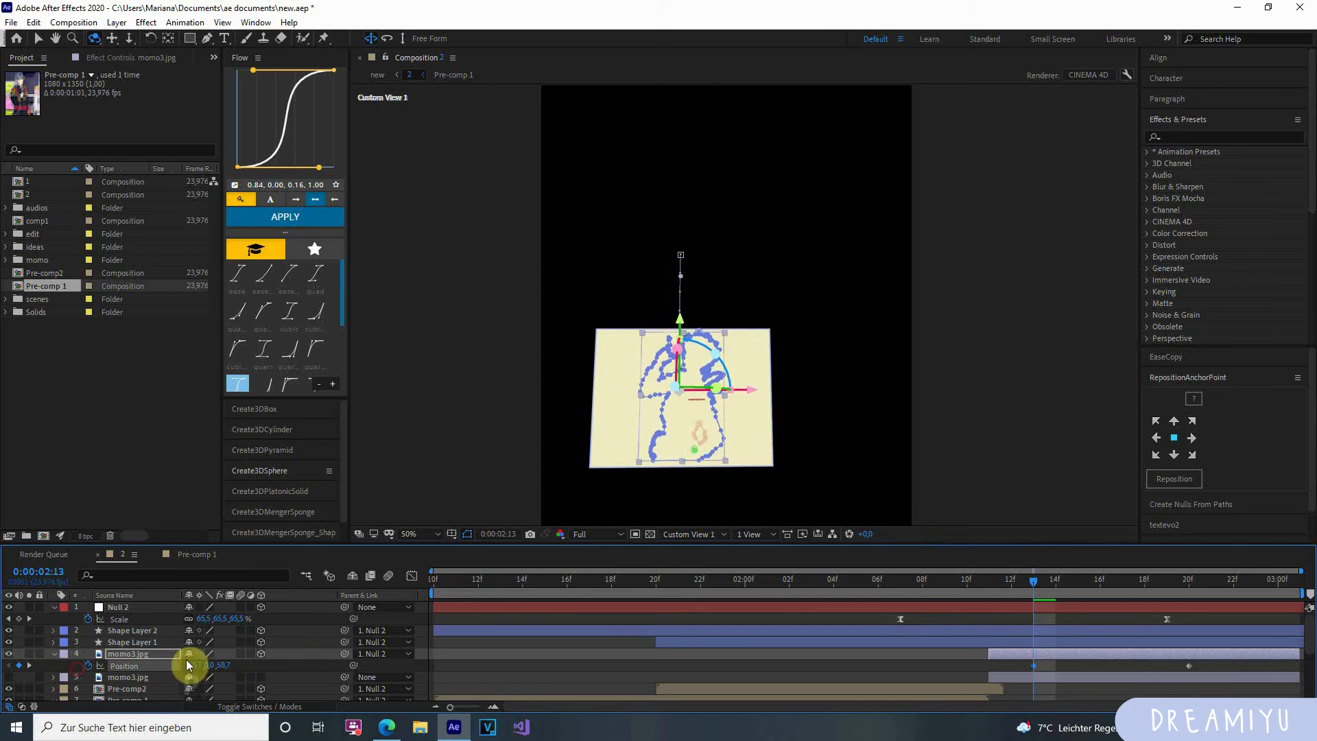
{"action": "left_click", "coordinate": [671, 537]}
{"action": "left_click", "coordinate": [683, 551]}
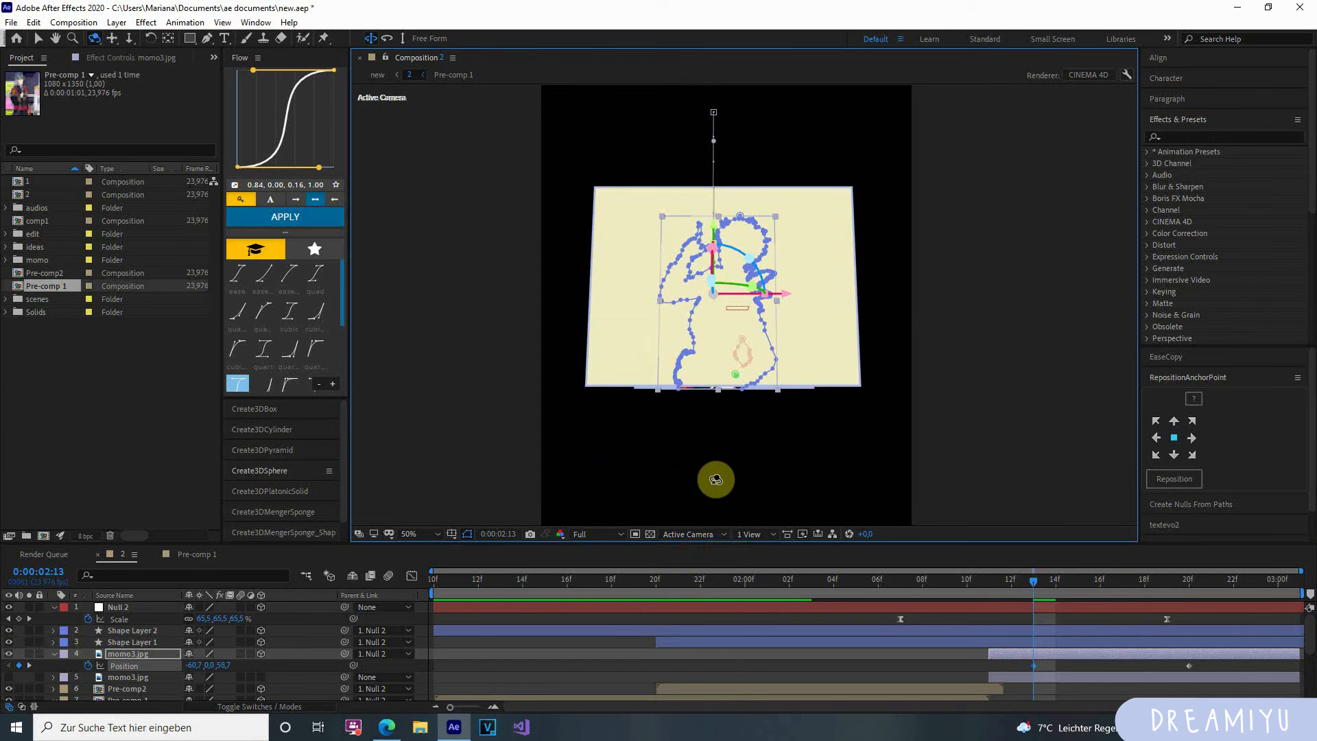
Move momo3.jpg's first Position and Scale keyframes to 0:00:02:11, apply Easy Ease to all its keyframes, and play back the result.
{"action": "left_click_drag", "start_coordinate": [1055, 582], "coordinate": [1232, 681]}
{"action": "key", "text": "u"}
{"action": "key", "text": "u"}
{"action": "key", "text": "F9"}
{"action": "left_click", "coordinate": [1159, 666]}
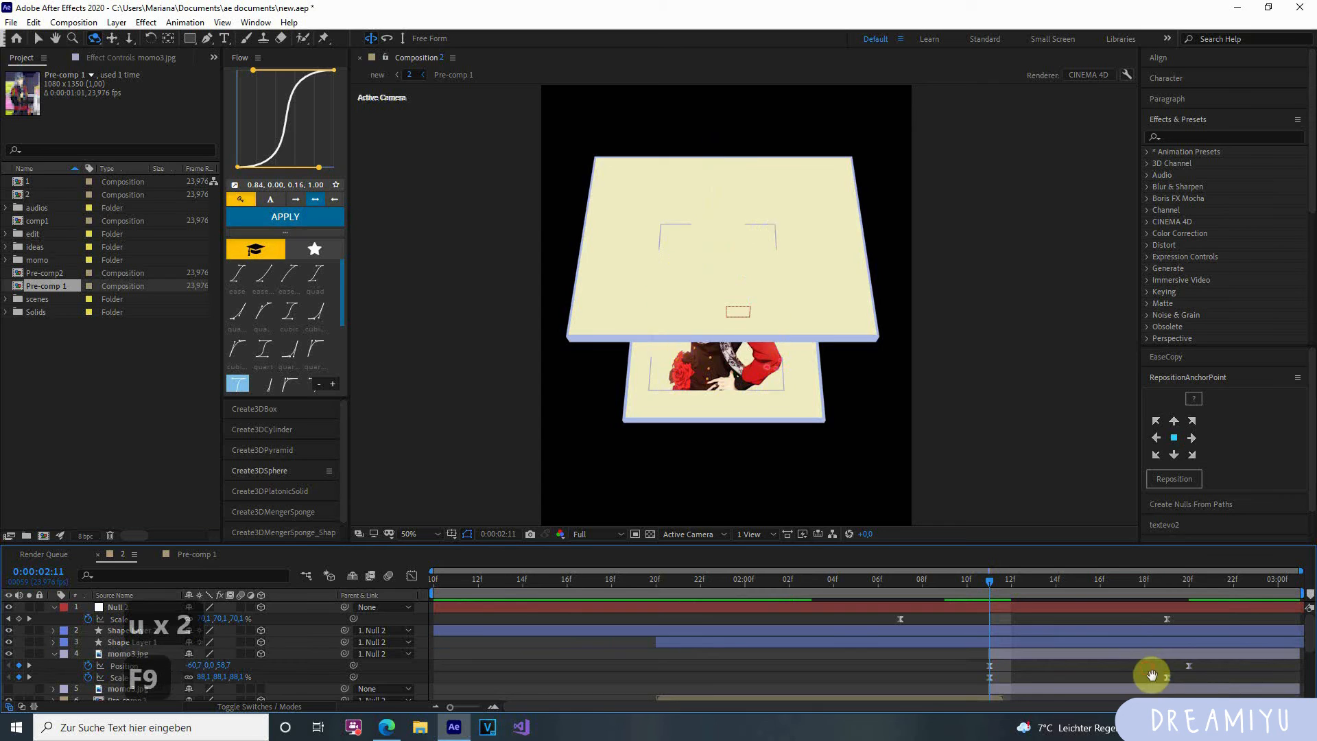
{"action": "key", "text": "space"}
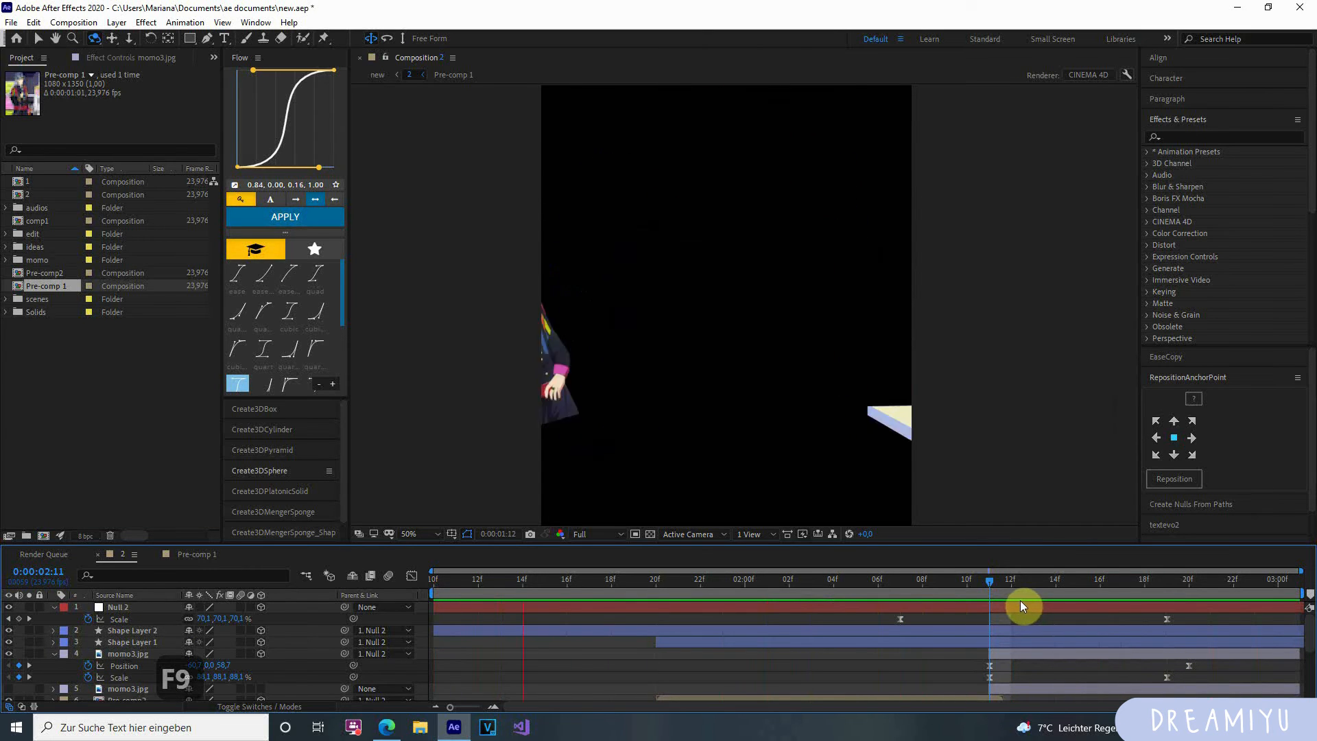
{"action": "key", "text": "space"}
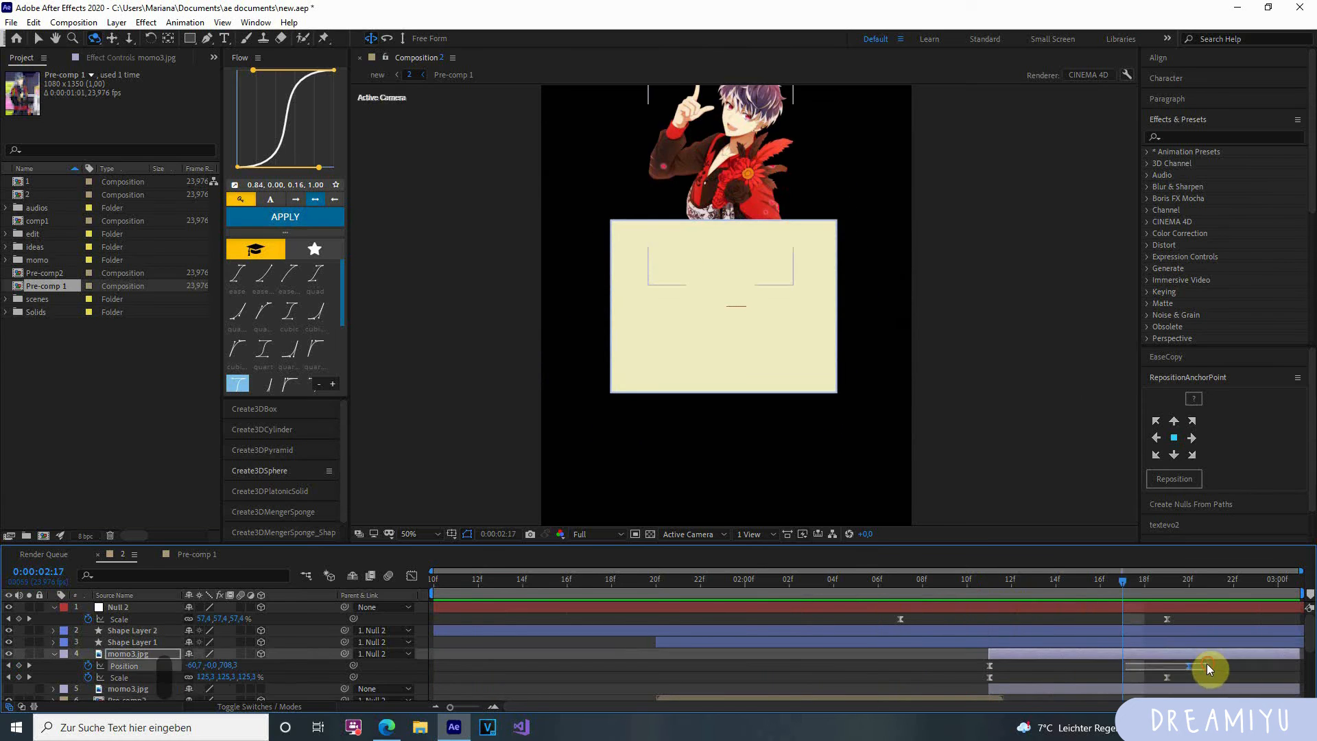
Separate the dimensions of the momo3.jpg layer's Position.
{"action": "left_click_drag", "start_coordinate": [1207, 660], "coordinate": [984, 684]}
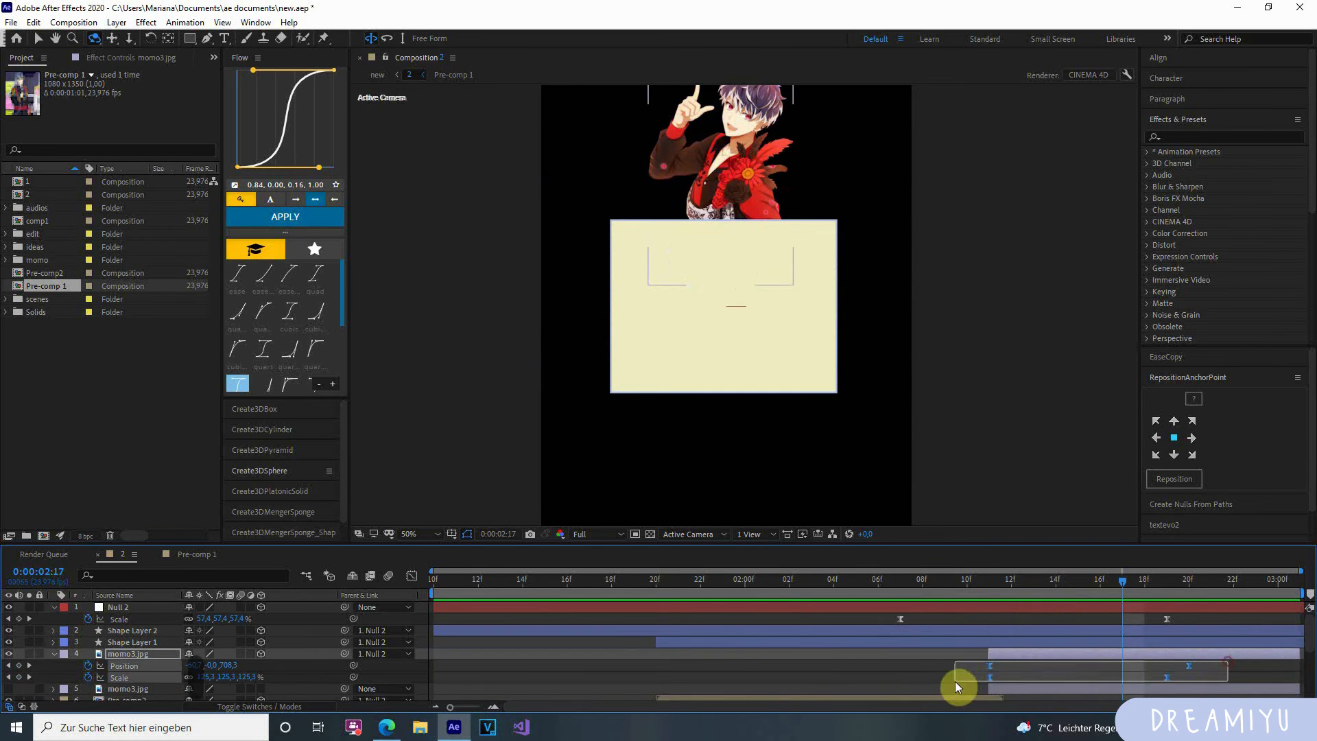
{"action": "right_click", "coordinate": [135, 665]}
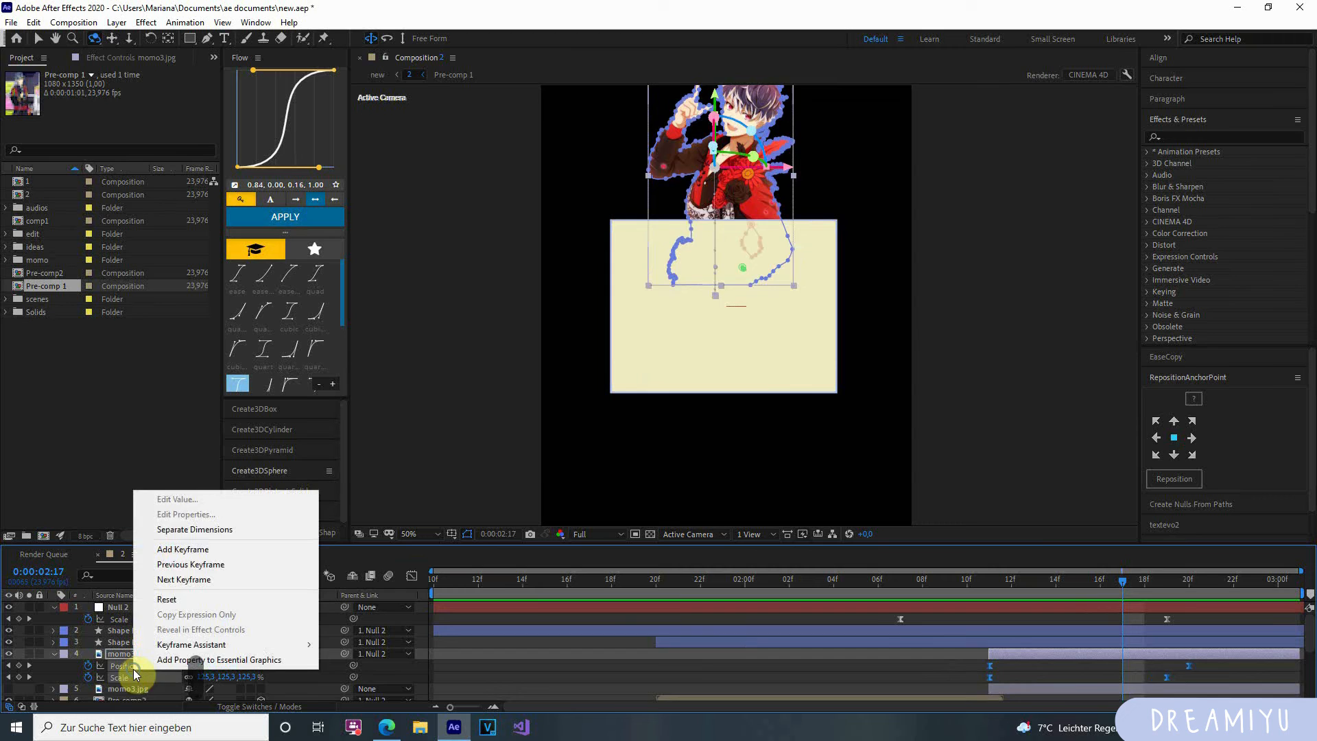
{"action": "left_click", "coordinate": [185, 529]}
Show the graphs of momo3.jpg's Position and Scale keyframes and apply Easy Ease to them.
{"action": "left_click_drag", "start_coordinate": [930, 663], "coordinate": [1226, 697]}
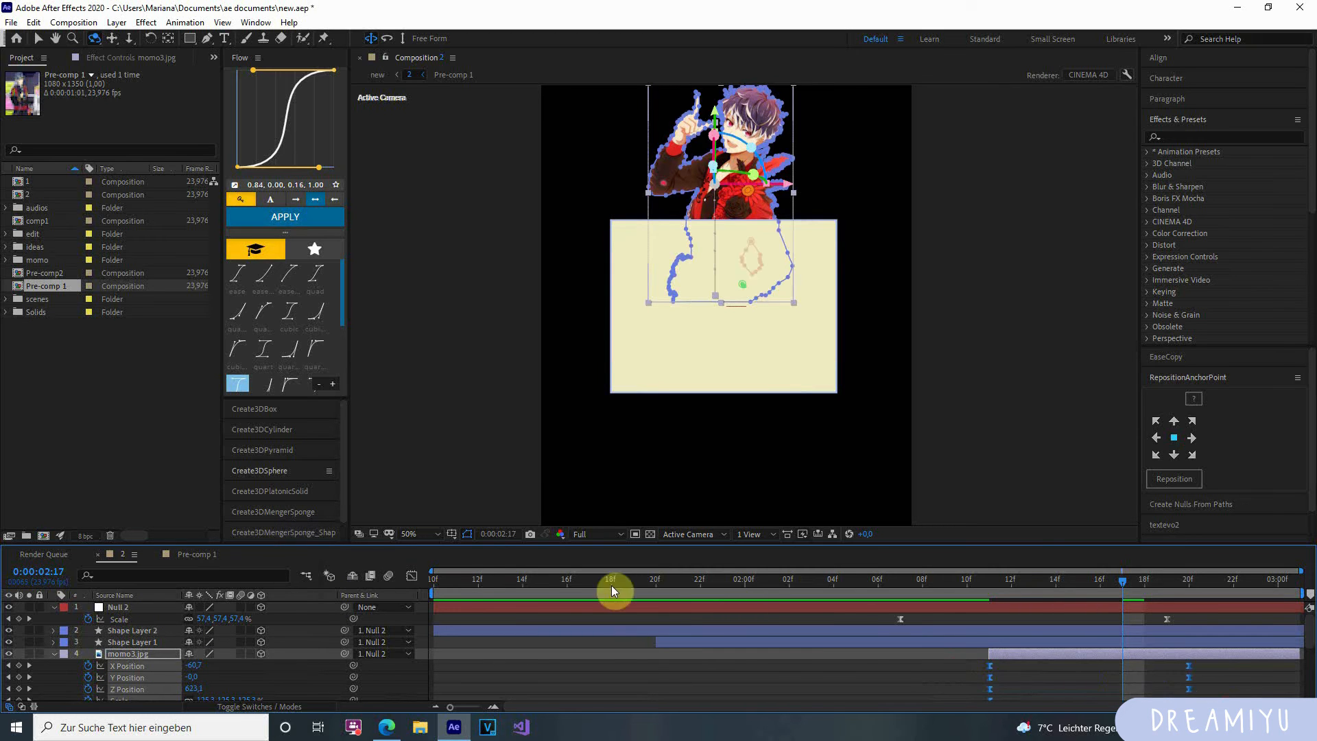
{"action": "left_click", "coordinate": [411, 575]}
{"action": "left_click_drag", "start_coordinate": [961, 615], "coordinate": [1218, 698]}
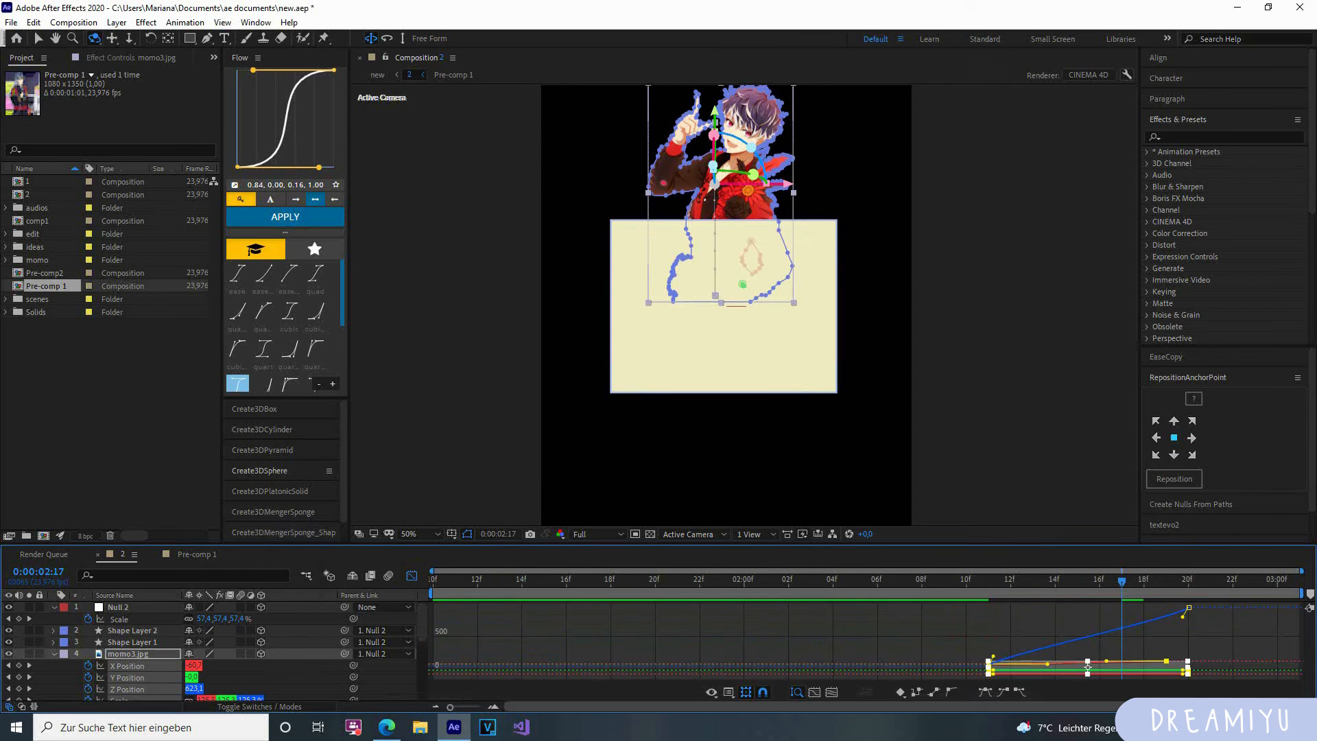
{"action": "left_click", "coordinate": [986, 691]}
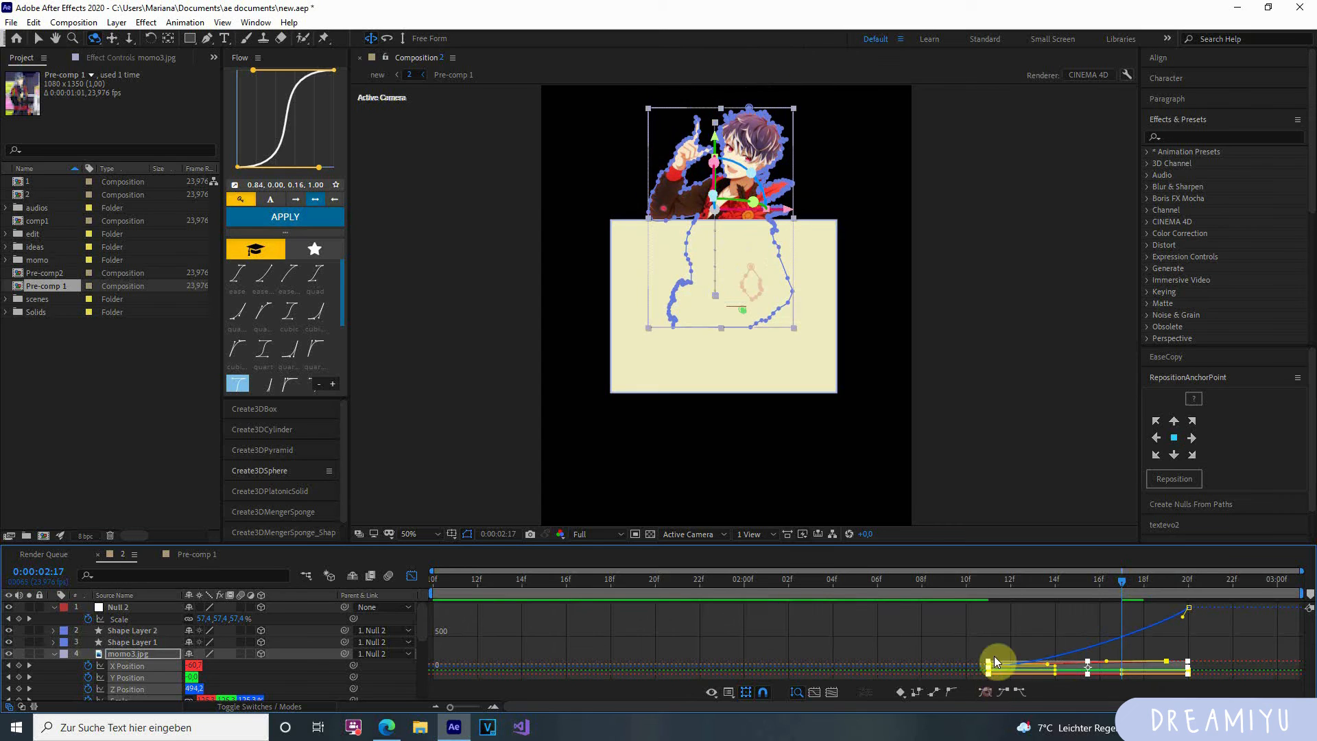
Shorten the curve handles of momo3.jpg's first keyframes, lengthen those of its last keyframes for a slow finish, and preview the motion.
{"action": "left_click", "coordinate": [960, 615]}
{"action": "left_click_drag", "start_coordinate": [1055, 664], "coordinate": [1013, 665]}
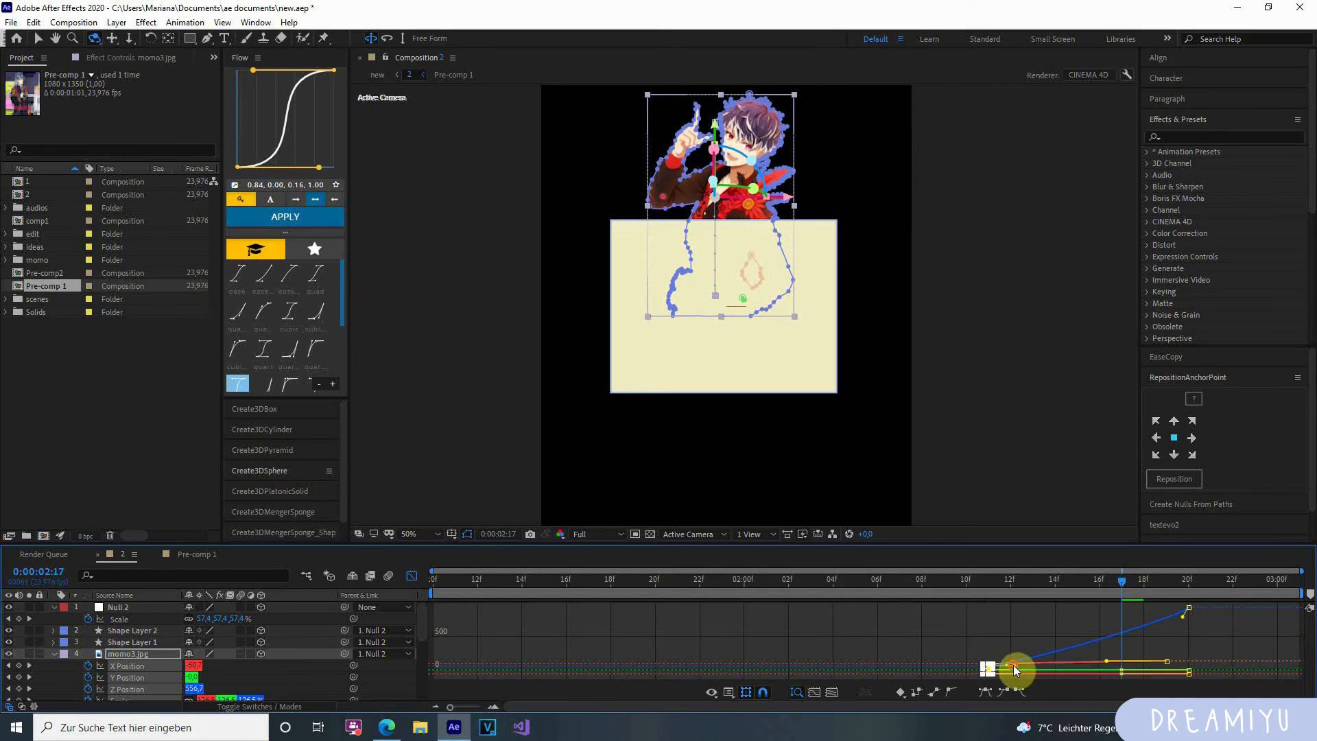
{"action": "left_click", "coordinate": [1203, 678]}
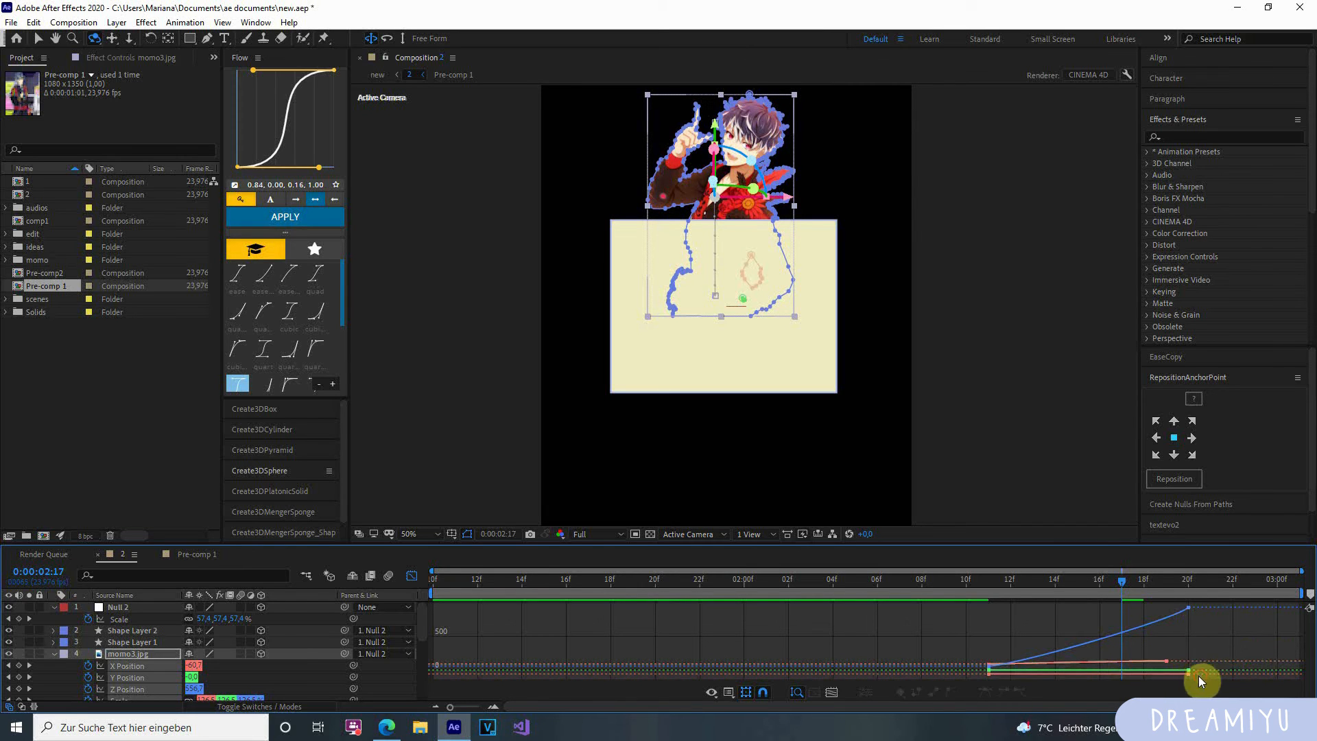
{"action": "left_click_drag", "start_coordinate": [1149, 603], "coordinate": [1249, 676]}
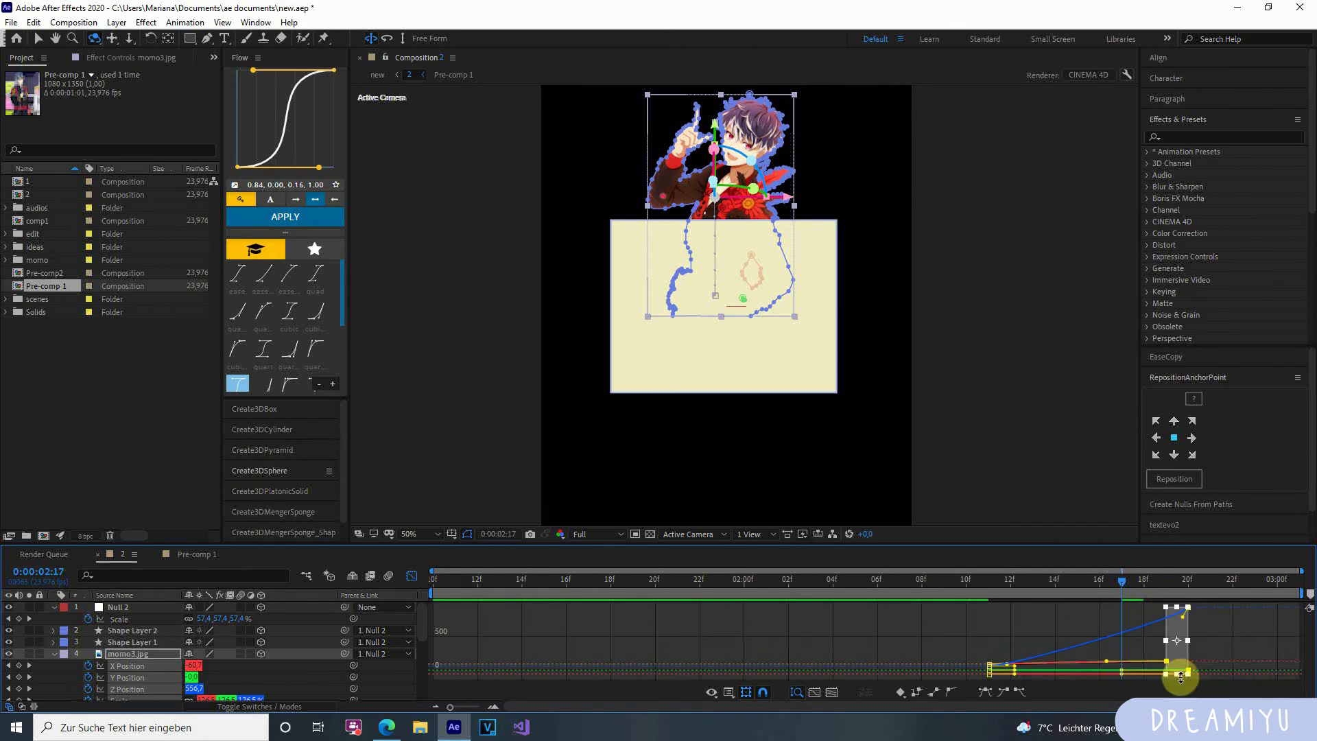
{"action": "left_click_drag", "start_coordinate": [1183, 617], "coordinate": [983, 602]}
{"action": "left_click", "coordinate": [1059, 587]}
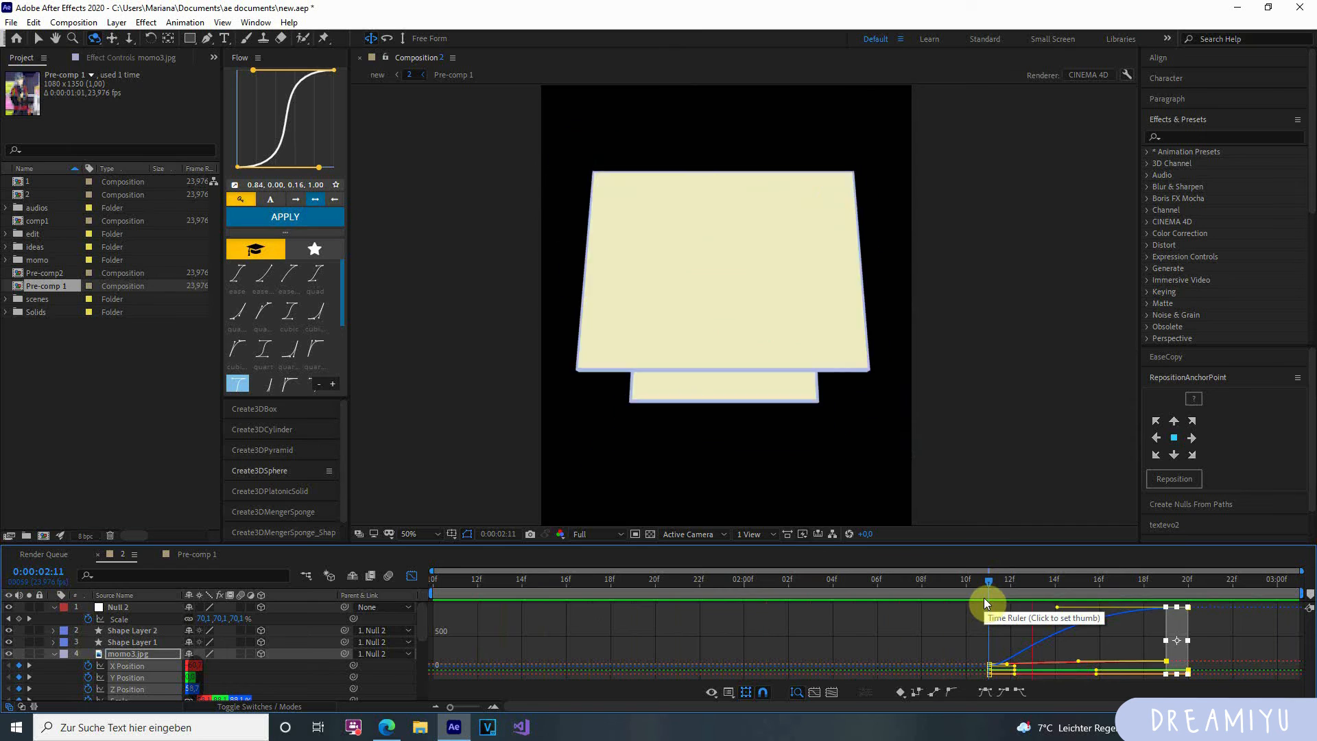
{"action": "key", "text": "Page_Down"}
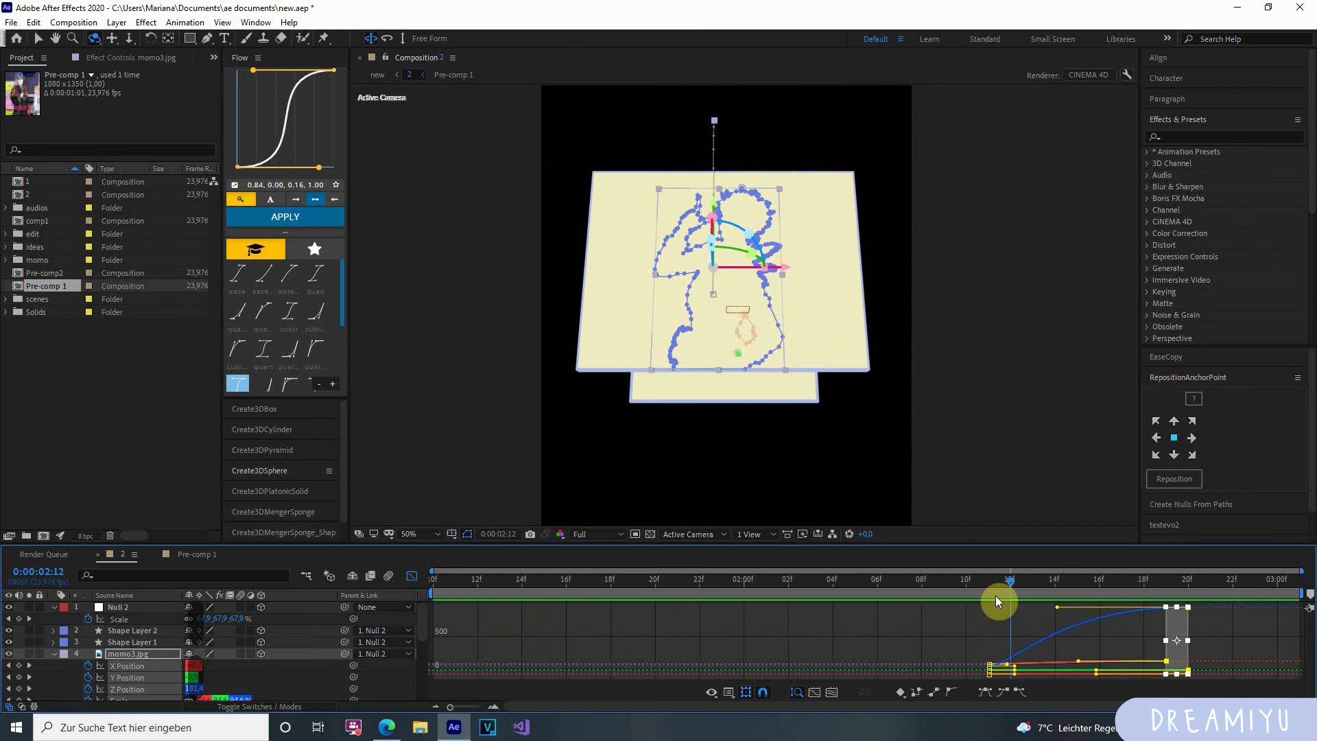
Close the graph display, shift the momo3.jpg layer to start at 0:00:02:09, and extend its end to the composition's end.
{"action": "left_click", "coordinate": [412, 576]}
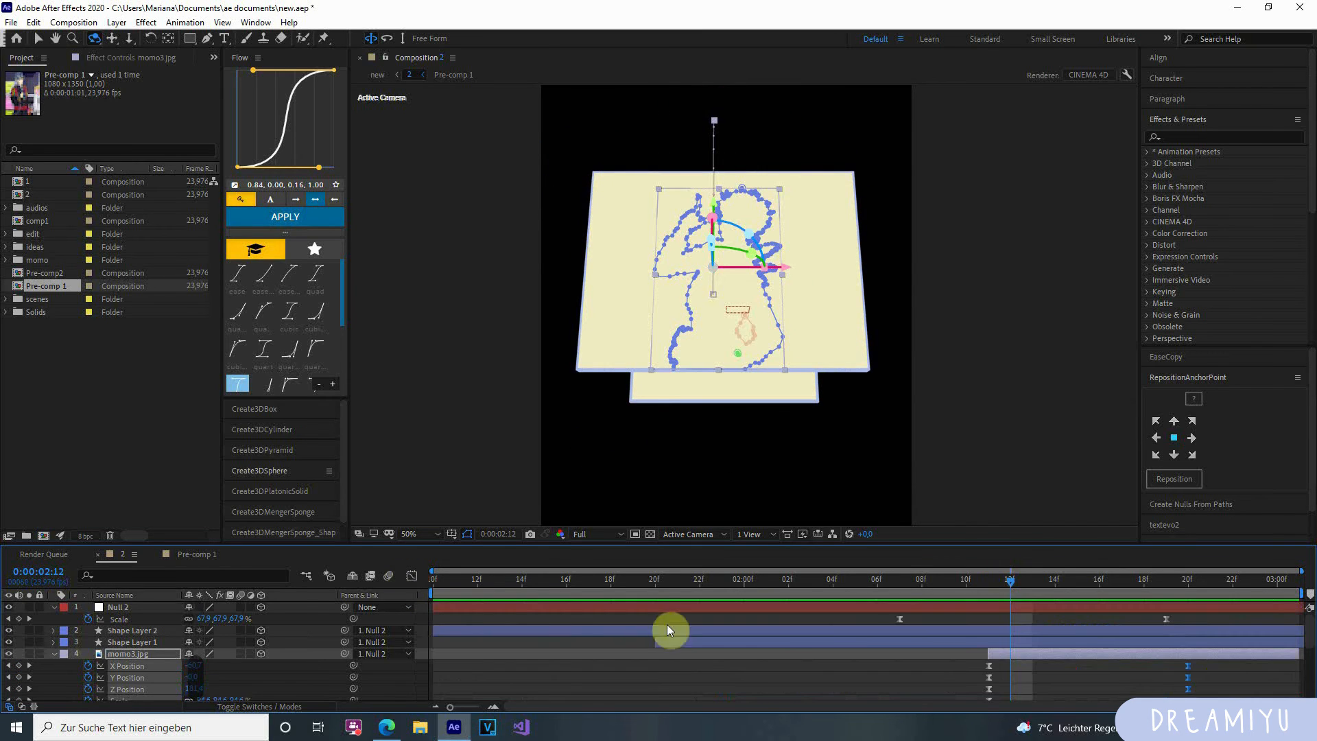
{"action": "left_click_drag", "start_coordinate": [1060, 652], "coordinate": [1023, 657]}
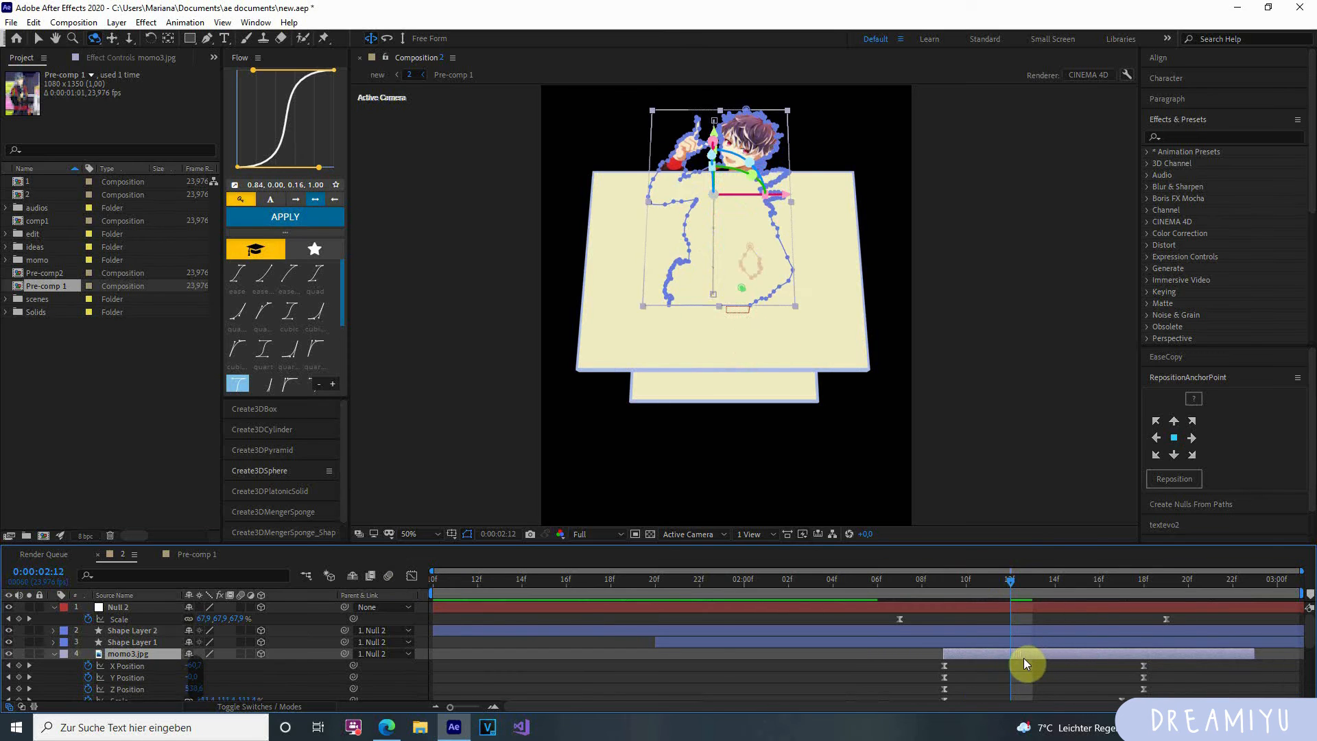
{"action": "left_click_drag", "start_coordinate": [1255, 655], "coordinate": [1302, 654]}
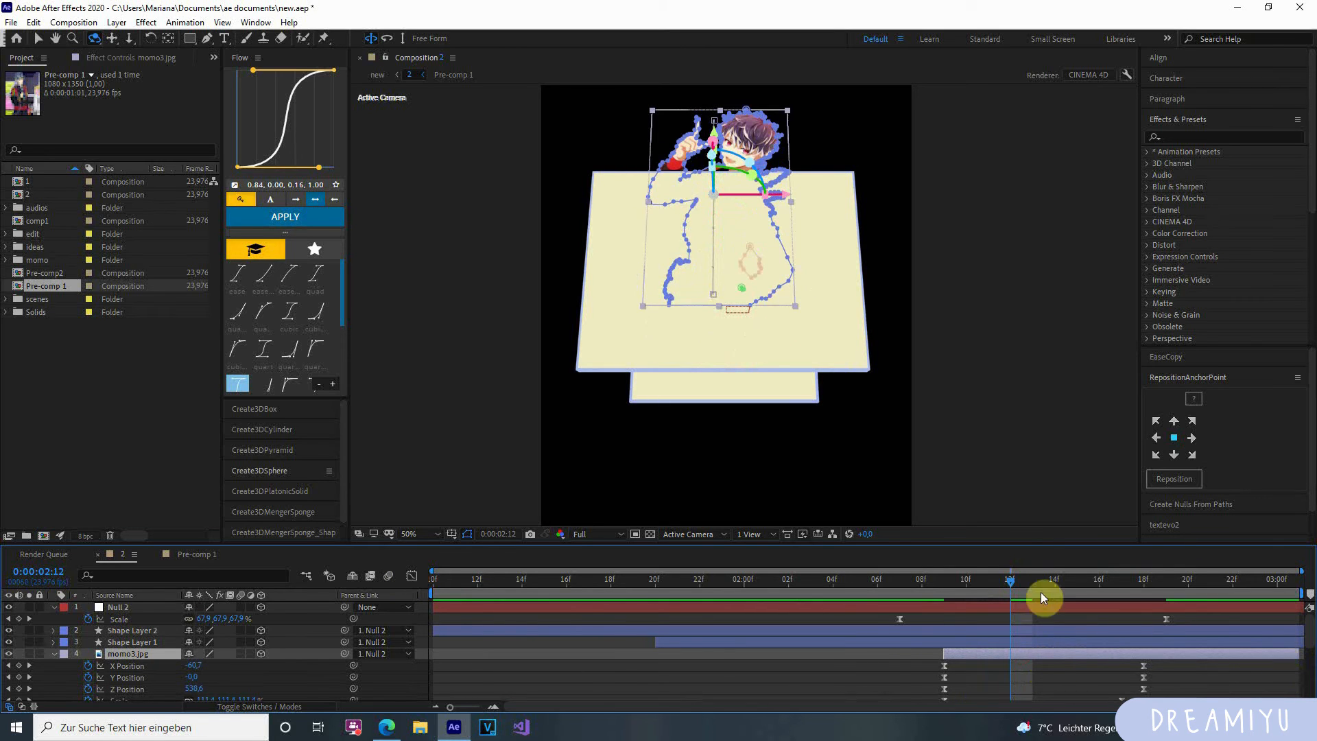
Reset the 3D view at 0:00:02:06, zoom the viewer out to 25%, and play back the transition from 0:00:01:22.
{"action": "left_click", "coordinate": [875, 586]}
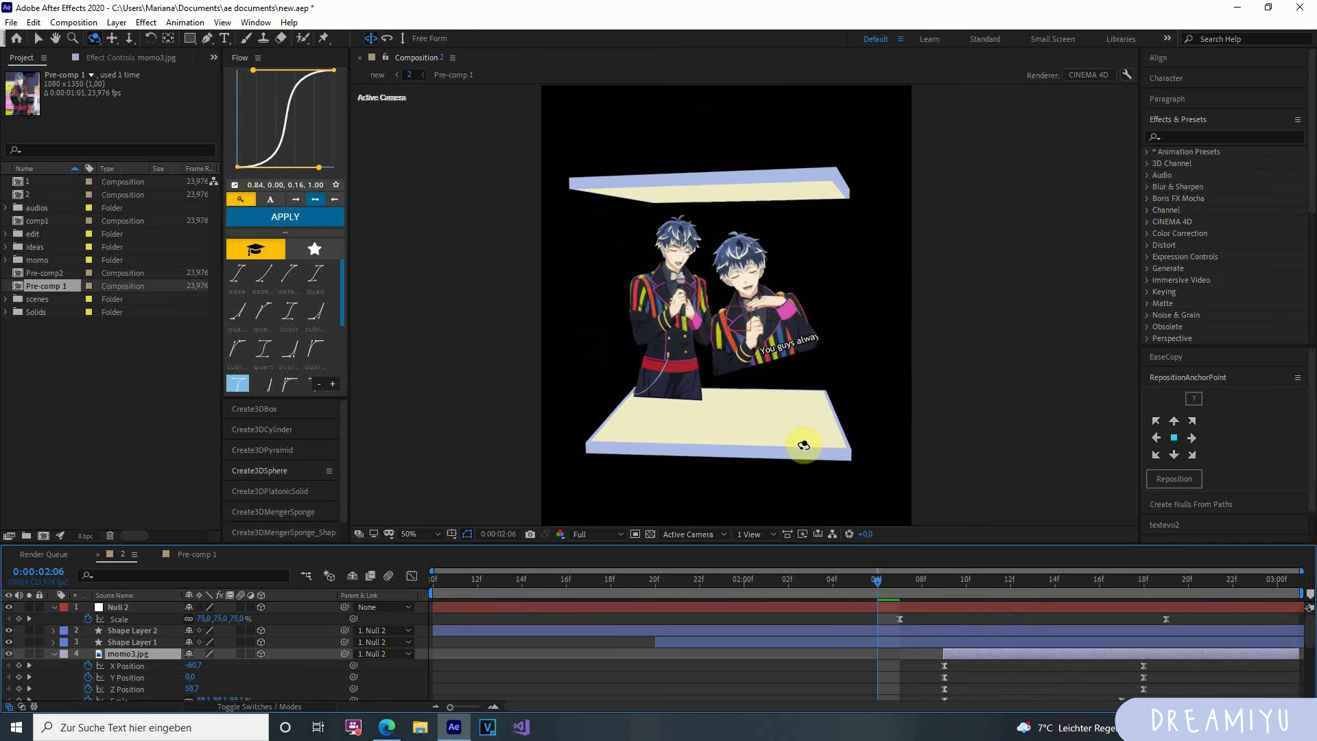
{"action": "left_click", "coordinate": [223, 22]}
{"action": "left_click", "coordinate": [288, 333]}
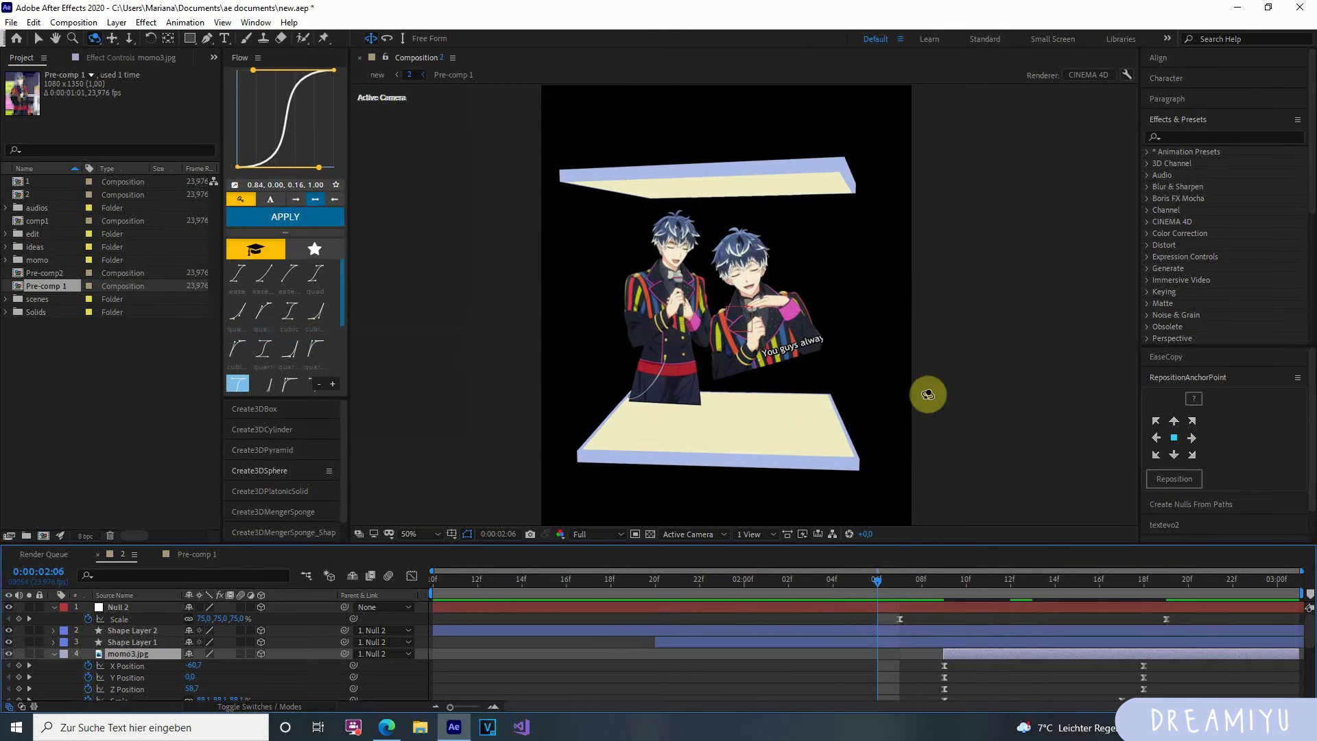
{"action": "key", "text": "v"}
{"action": "key", "text": "comma"}
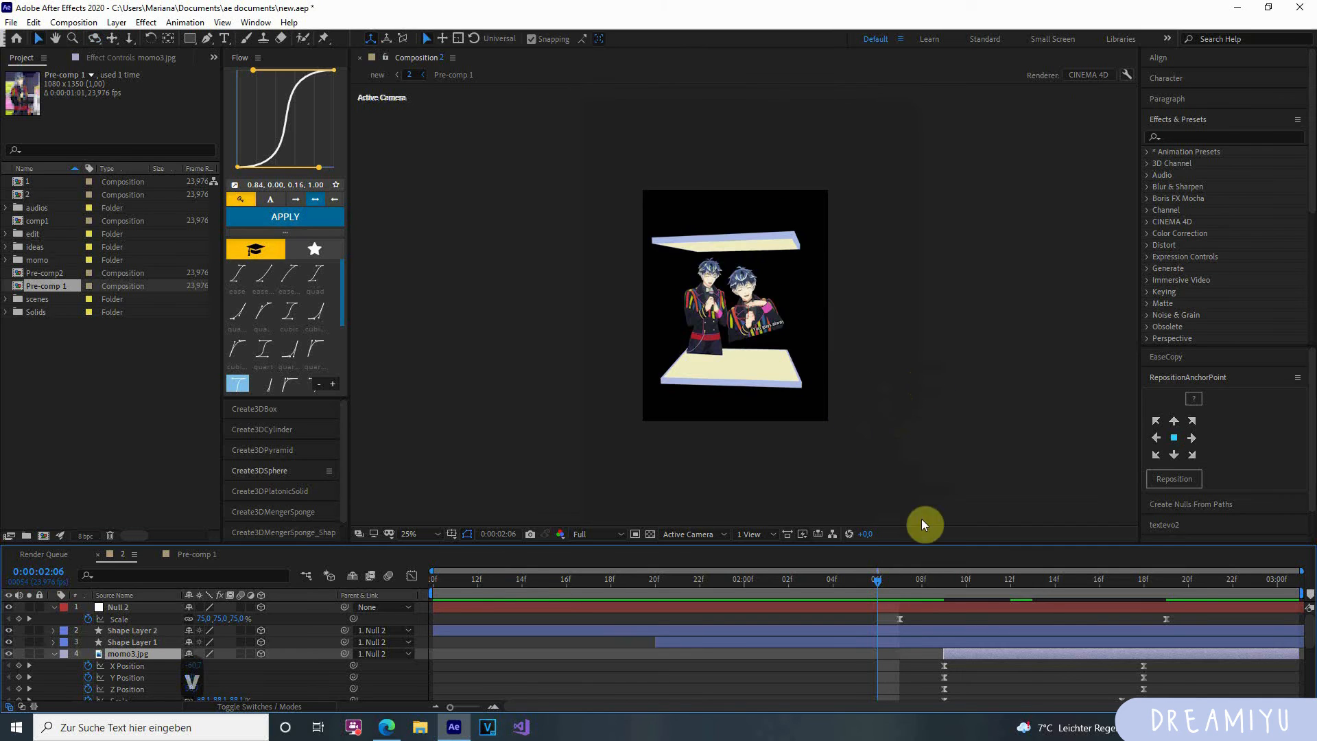
{"action": "left_click", "coordinate": [700, 579]}
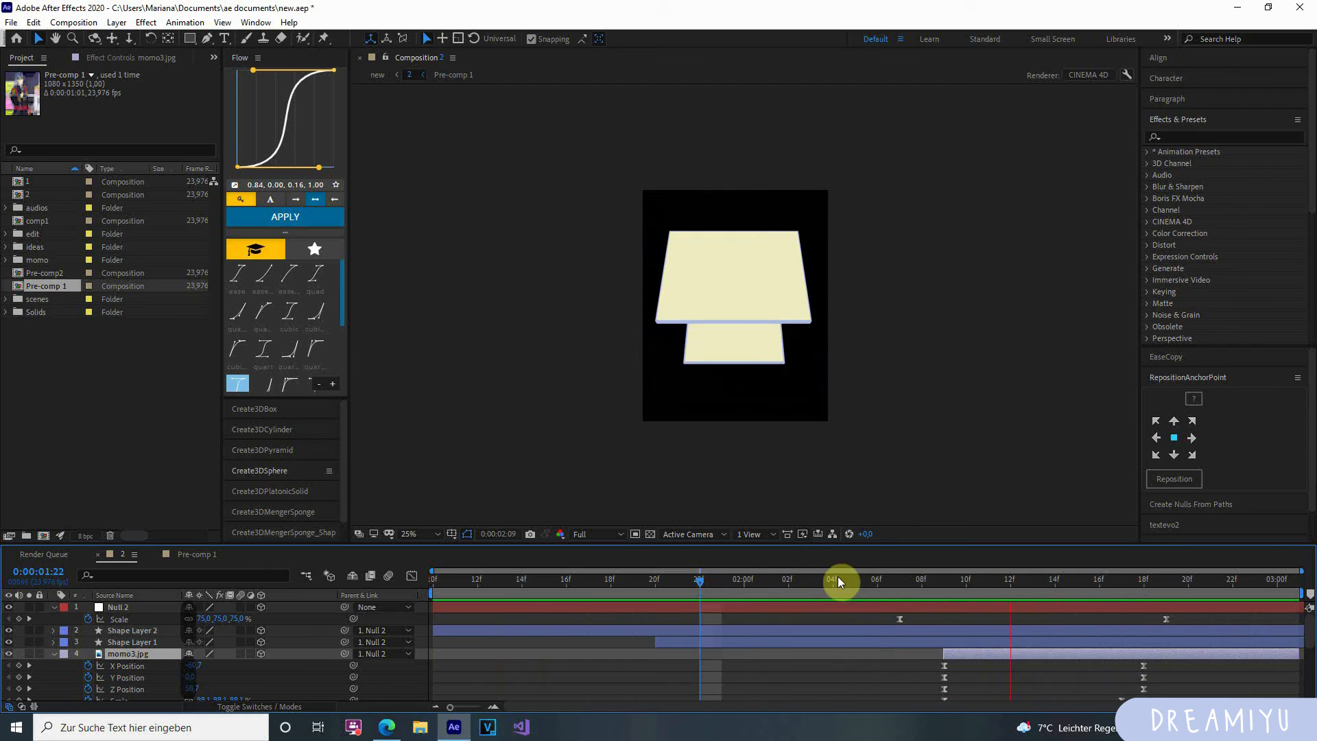
Keyframe Null 2's Position starting at 0:00:02:11 and set its Y Position to 961 at 0:00:02:18.
{"action": "left_click_drag", "start_coordinate": [837, 581], "coordinate": [1143, 607]}
{"action": "left_click", "coordinate": [952, 607]}
{"action": "key", "text": "p"}
{"action": "left_click", "coordinate": [88, 618]}
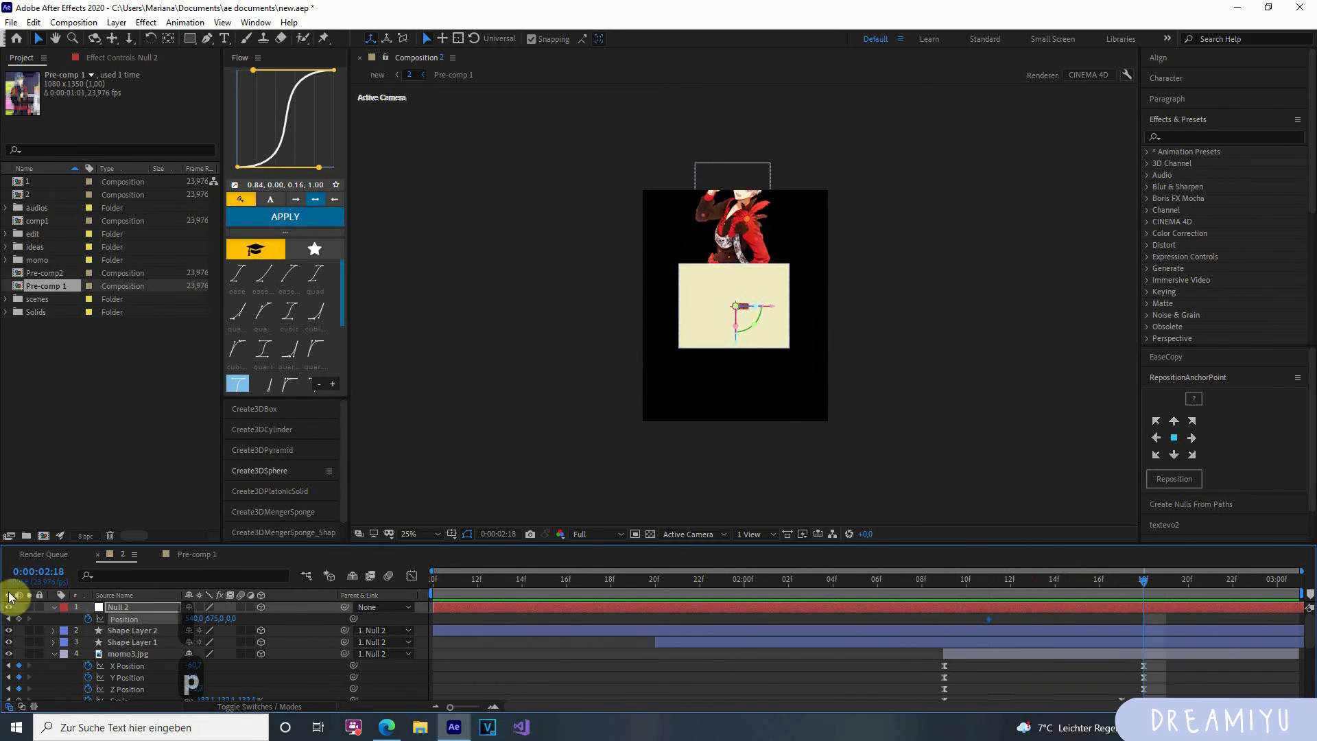
{"action": "left_click_drag", "start_coordinate": [204, 618], "coordinate": [391, 640]}
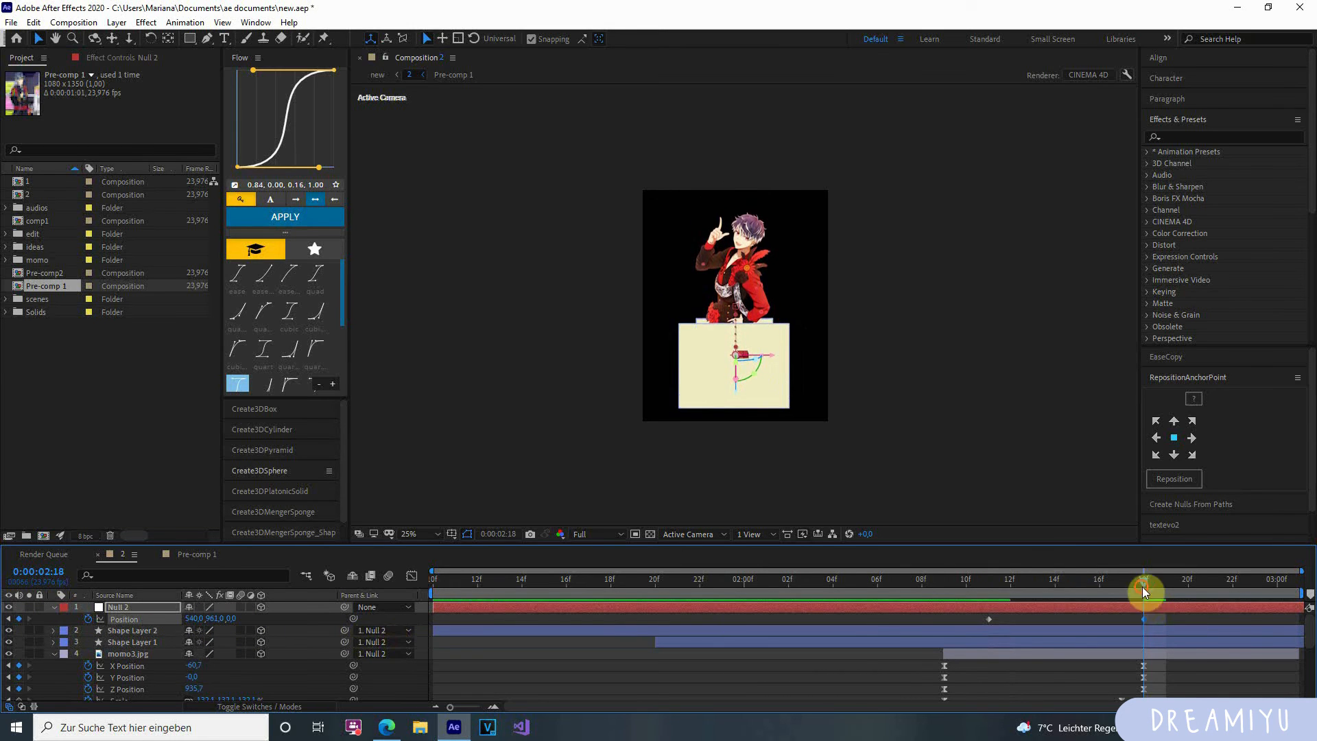
Move Null 2's first Position keyframe to 0:00:02:06 and show the Position graph.
{"action": "left_click_drag", "start_coordinate": [1146, 590], "coordinate": [875, 617]}
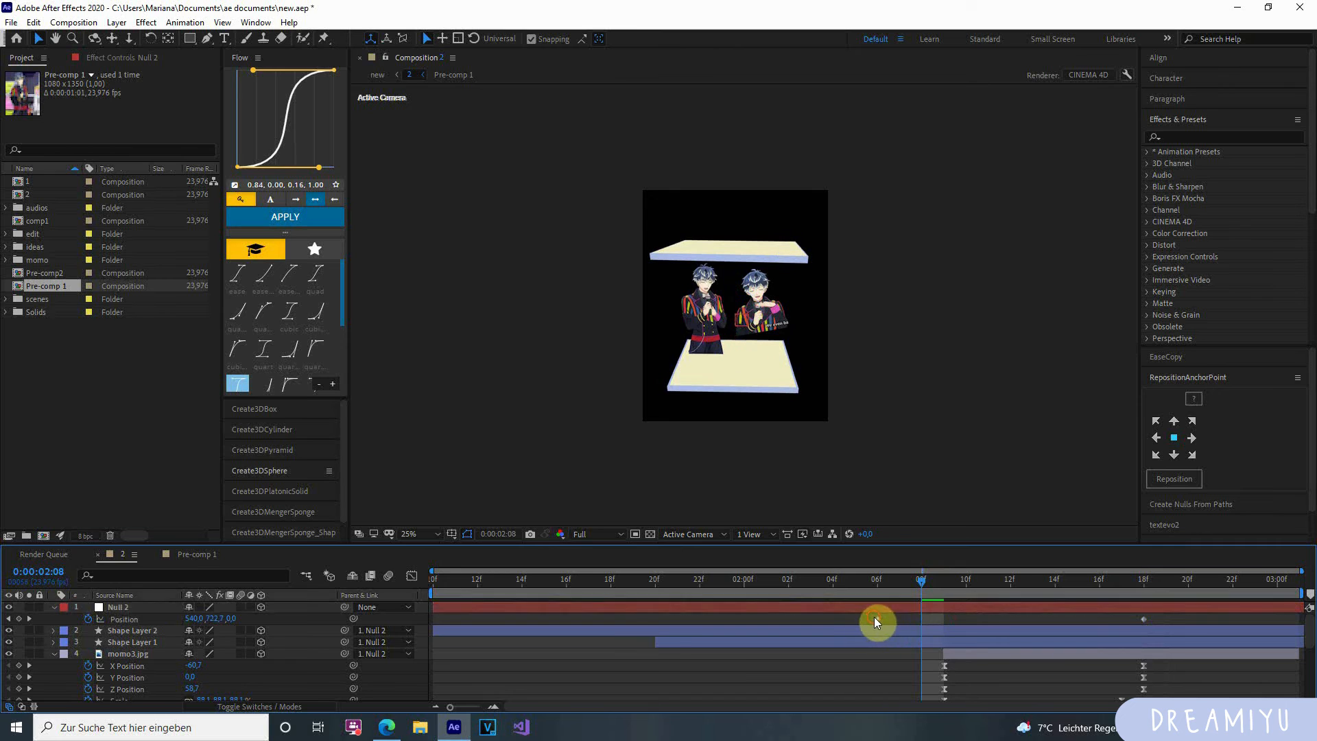
{"action": "left_click", "coordinate": [411, 576]}
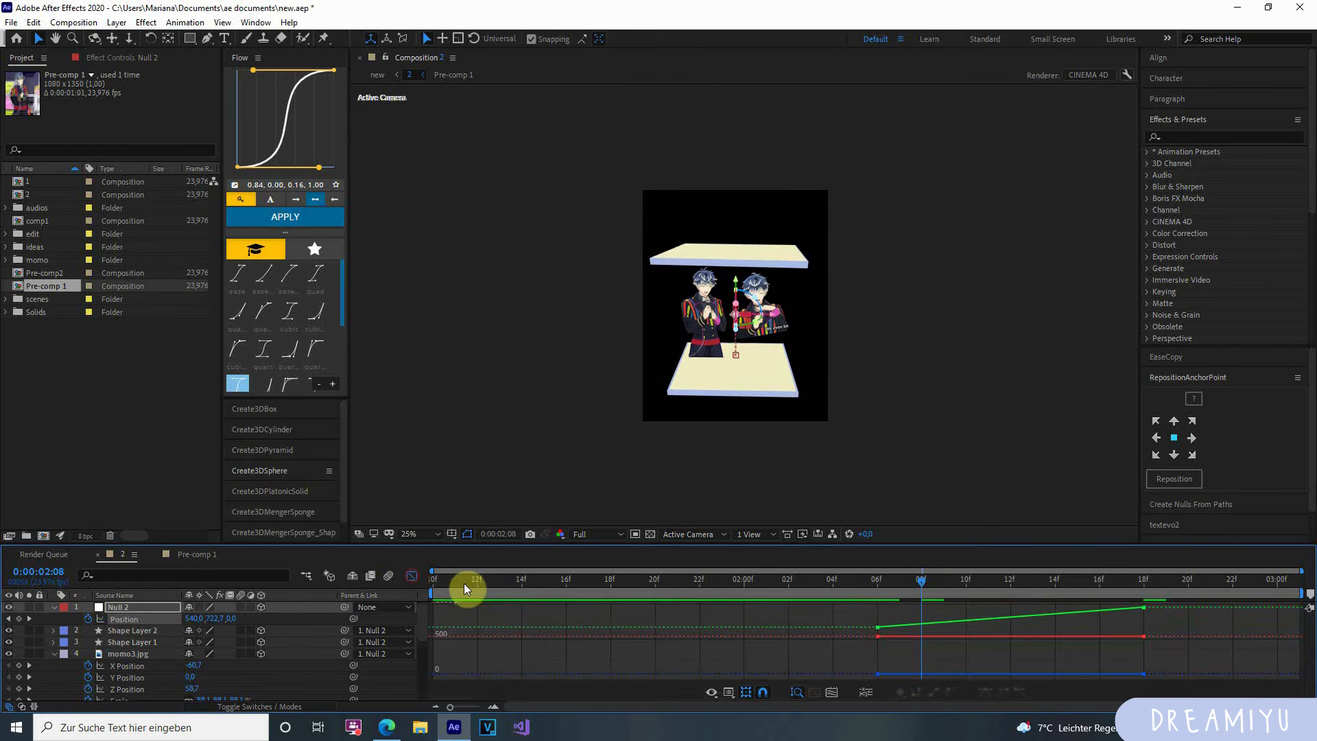
Separate Null 2's Position dimensions, then ease the Y Position keyframes into a smooth S-curve with lengthened handles.
{"action": "left_click_drag", "start_coordinate": [837, 613], "coordinate": [1232, 685]}
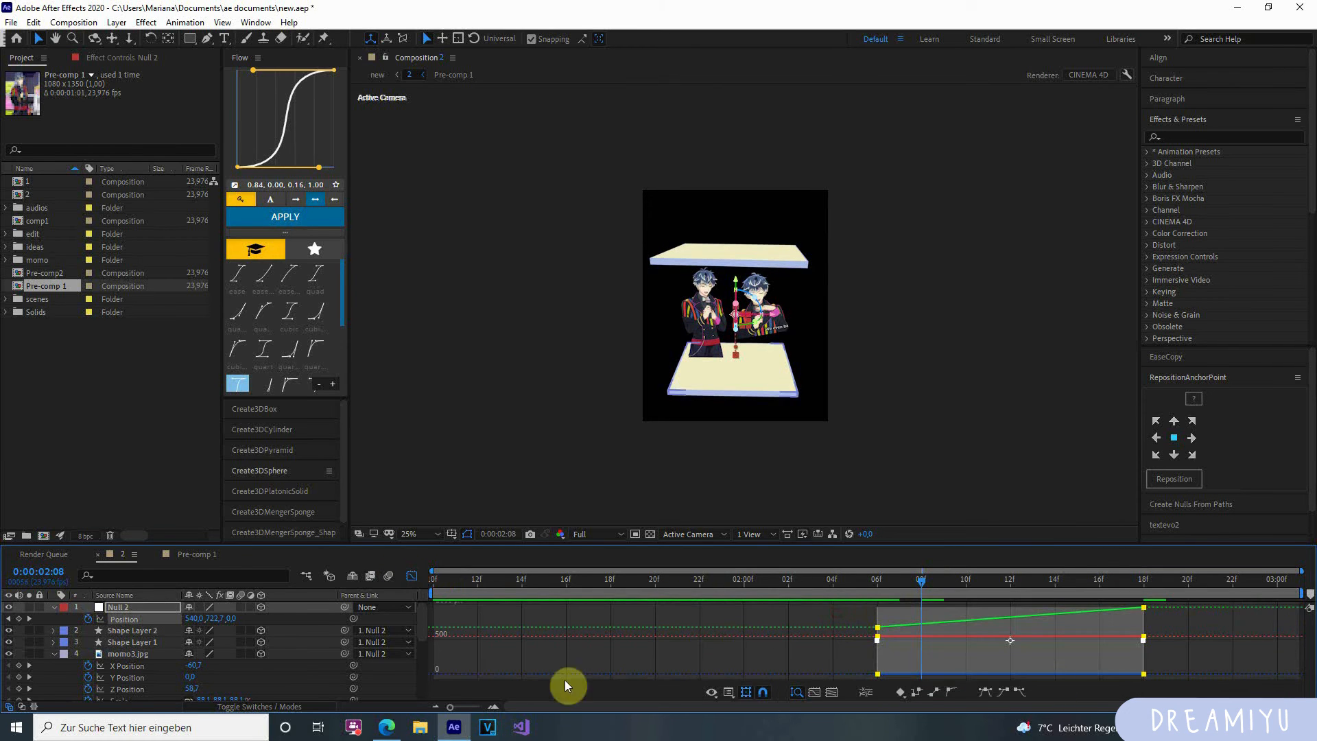
{"action": "right_click", "coordinate": [140, 614]}
{"action": "left_click", "coordinate": [180, 476]}
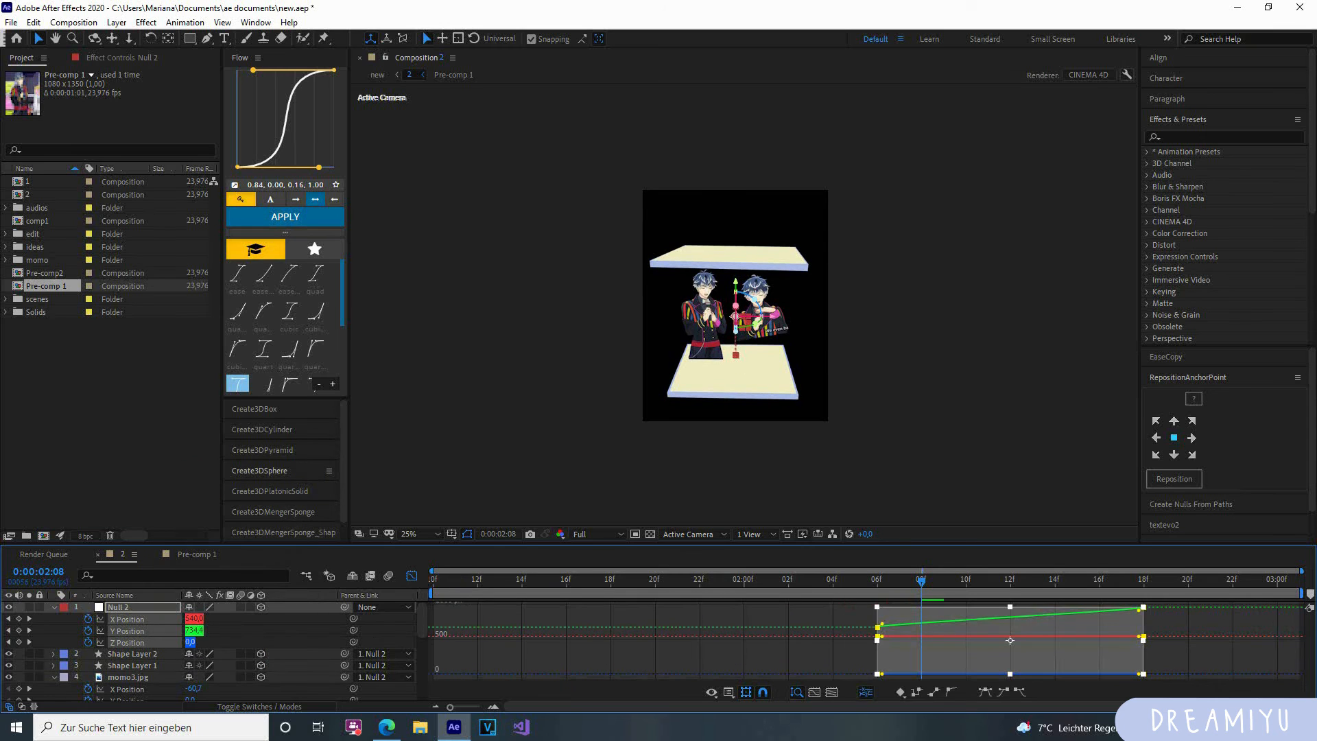
{"action": "key", "text": "F9"}
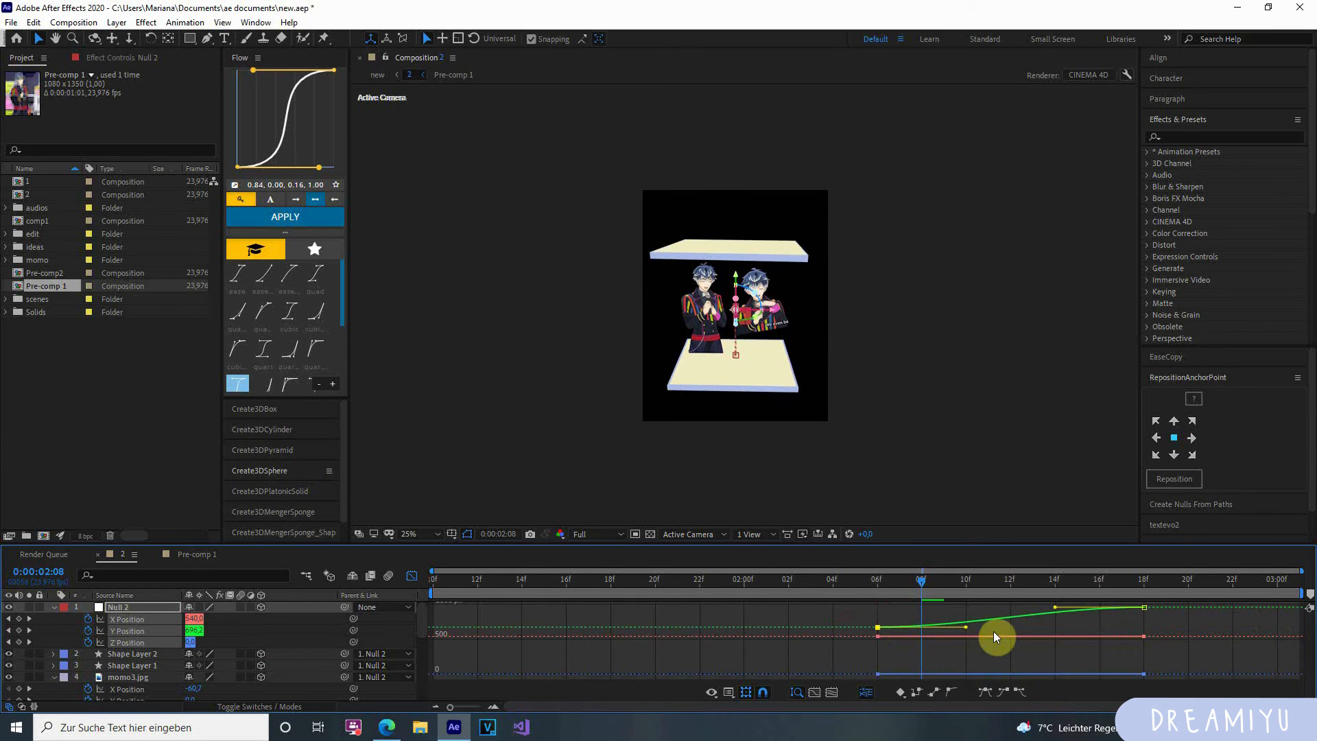
{"action": "left_click_drag", "start_coordinate": [1052, 608], "coordinate": [960, 607]}
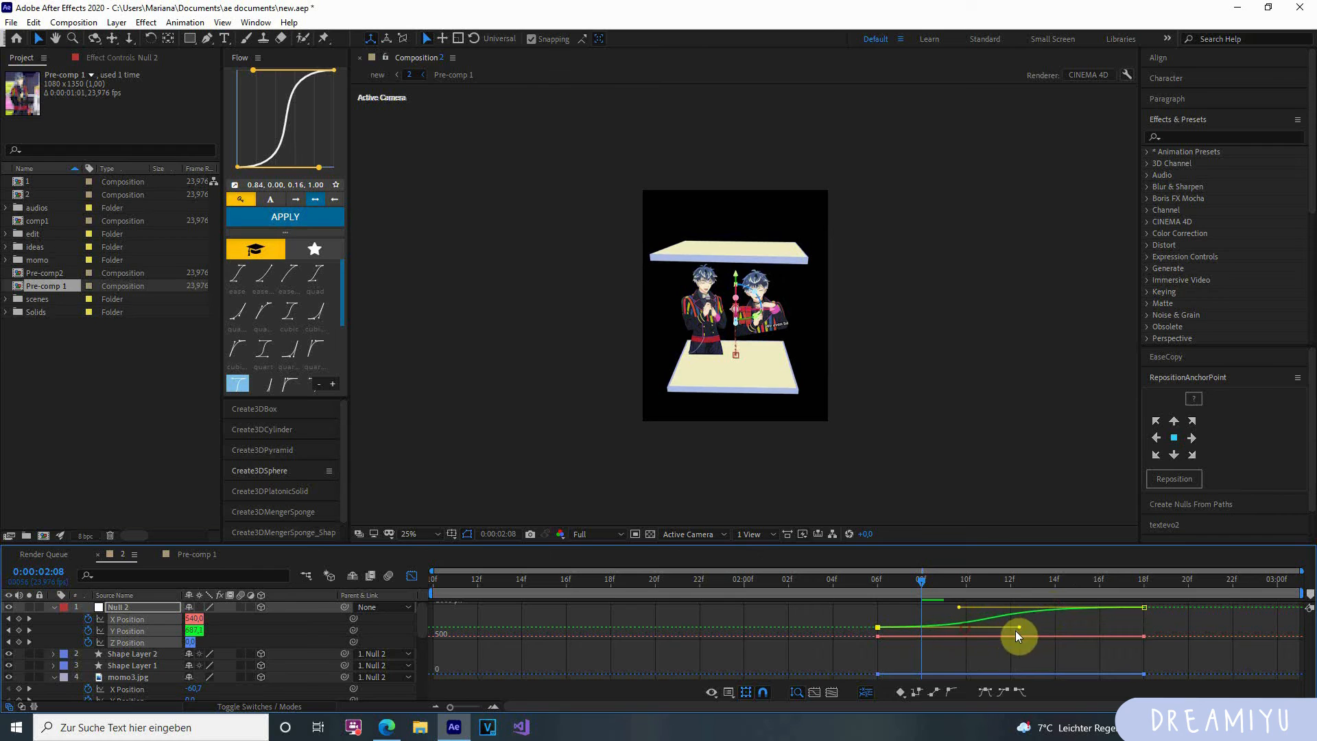
{"action": "left_click", "coordinate": [1075, 624]}
Play back the transition to check Null 2's eased downward movement.
{"action": "key", "text": "space"}
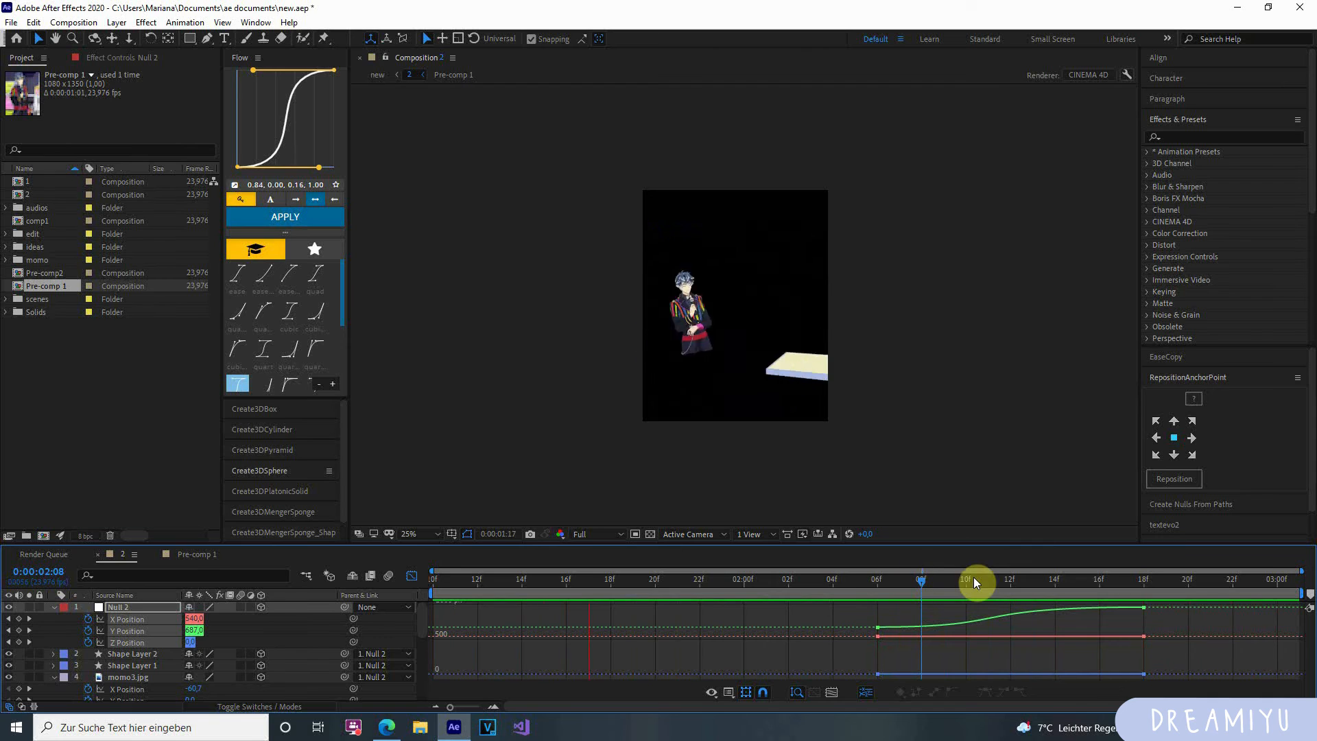
{"action": "key", "text": "space"}
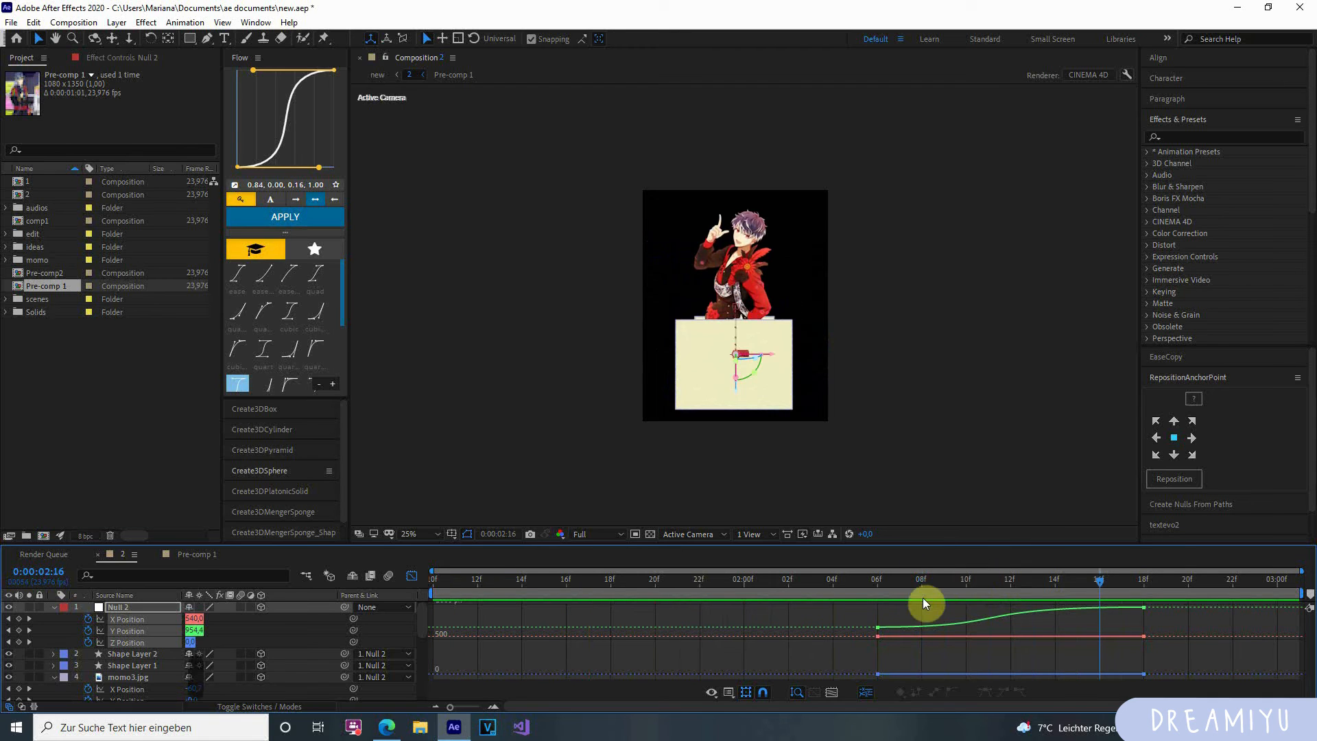
{"action": "key", "text": "space"}
{"action": "key", "text": "space"}
Show Null 2's Scale graph and lengthen the easing handles of both Scale keyframes.
{"action": "left_click", "coordinate": [412, 575]}
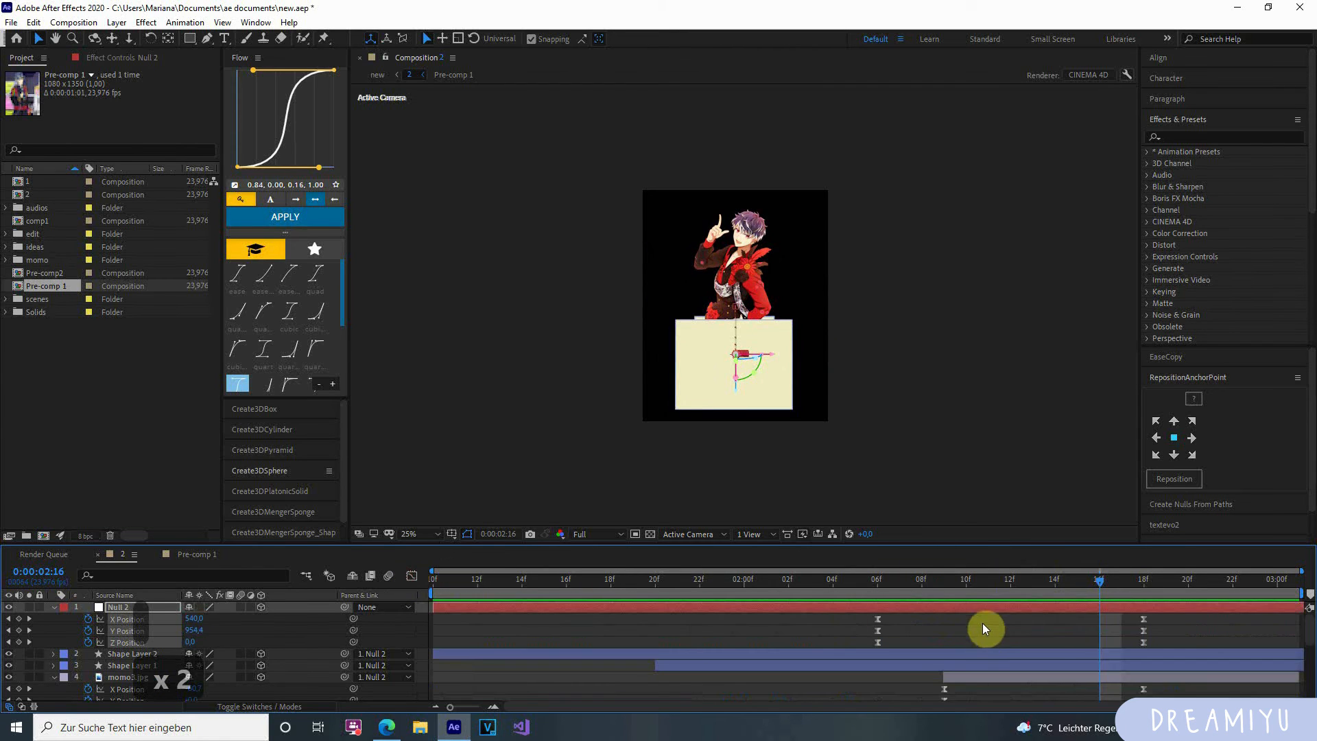
{"action": "key", "text": "s"}
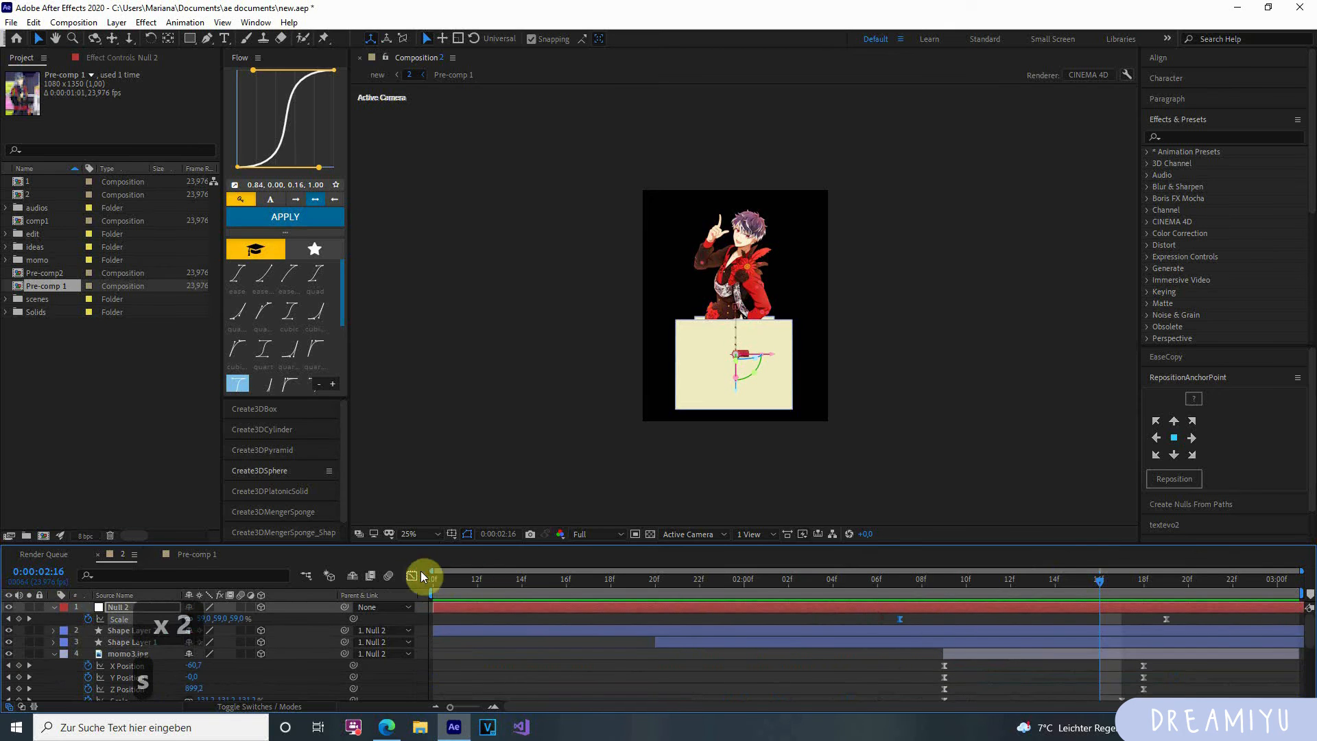
{"action": "left_click", "coordinate": [411, 575]}
{"action": "left_click_drag", "start_coordinate": [1076, 674], "coordinate": [919, 674]}
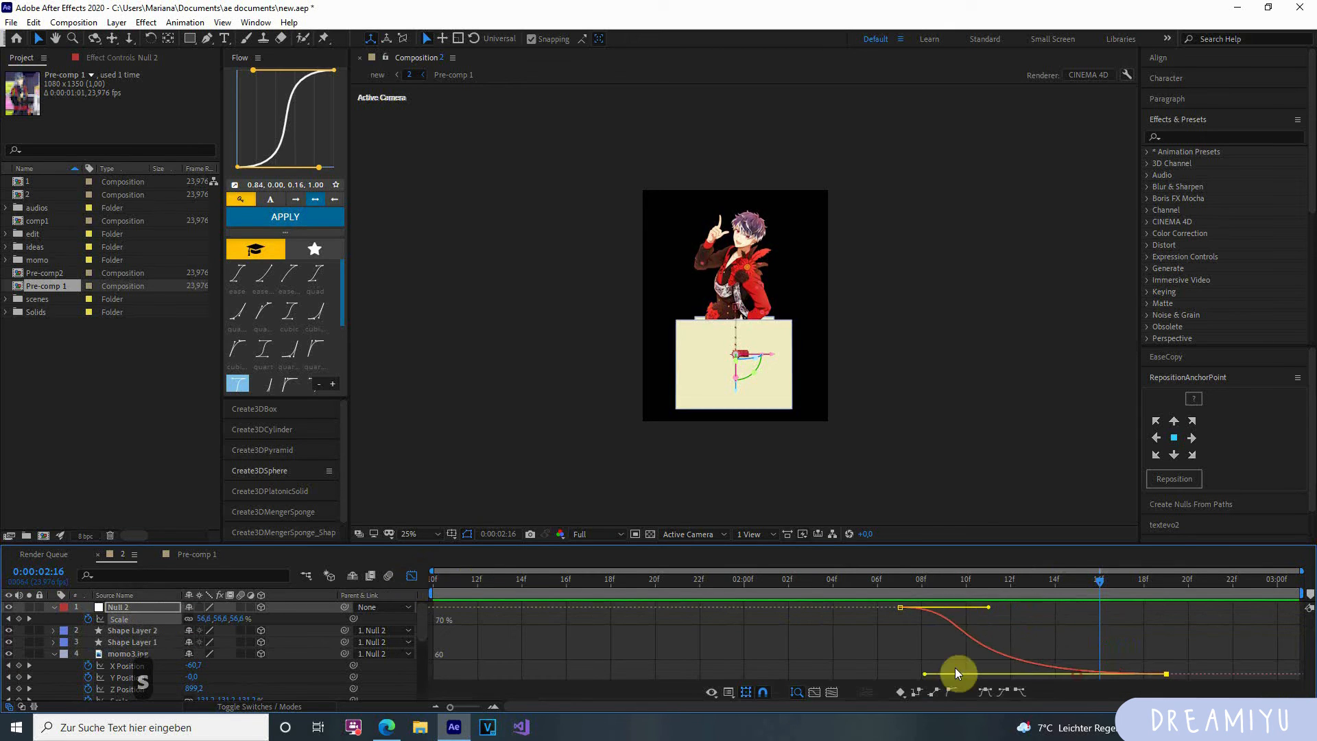
{"action": "left_click_drag", "start_coordinate": [988, 607], "coordinate": [1042, 610]}
Preview the transition from 0:00:02:08 and shorten the incoming handle of Null 2's last Scale keyframe.
{"action": "left_click", "coordinate": [930, 591]}
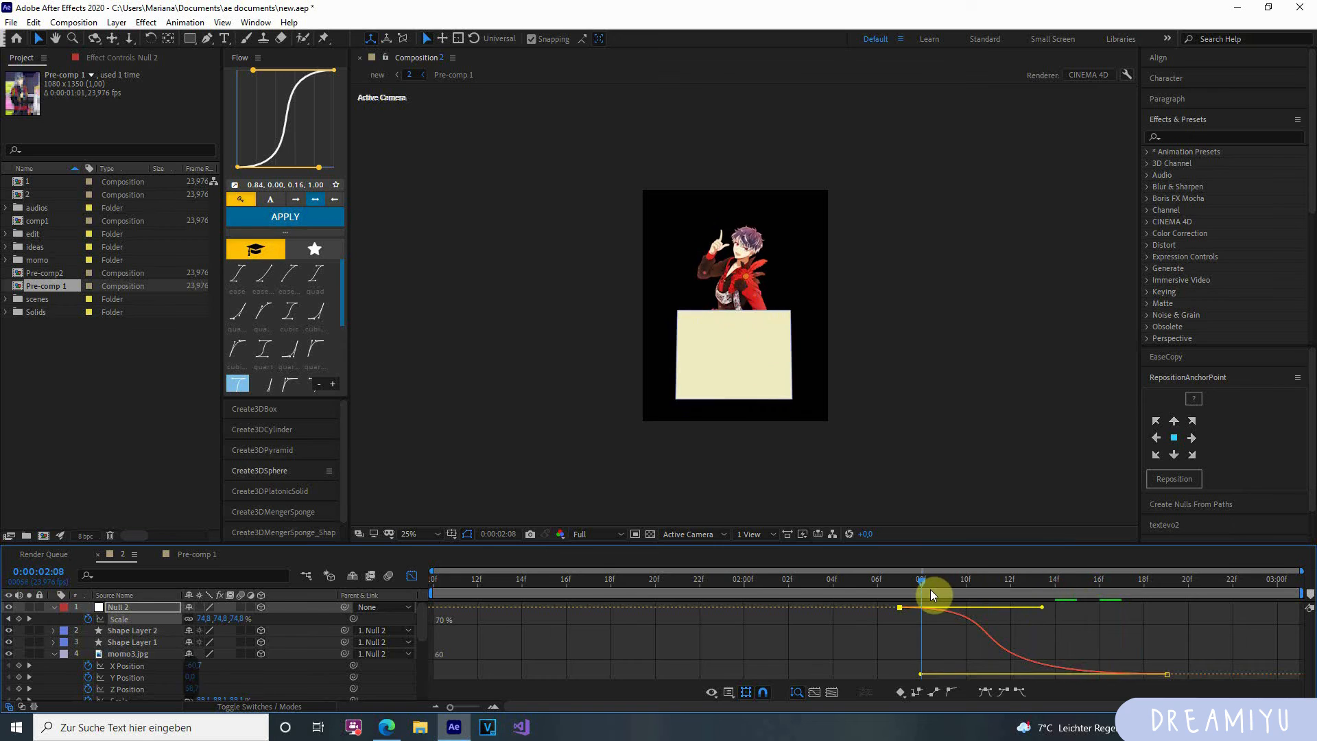
{"action": "key", "text": "space"}
{"action": "left_click_drag", "start_coordinate": [931, 590], "coordinate": [973, 590]}
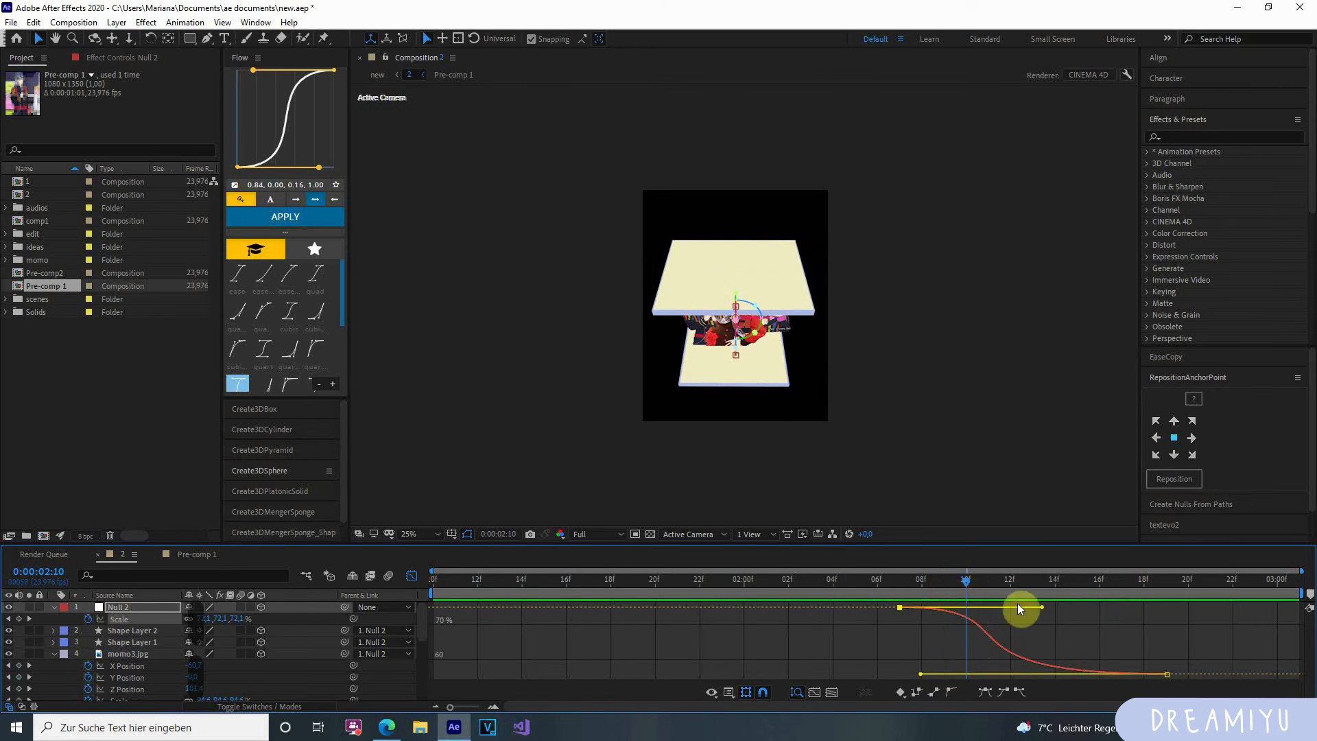
{"action": "left_click_drag", "start_coordinate": [915, 676], "coordinate": [949, 674]}
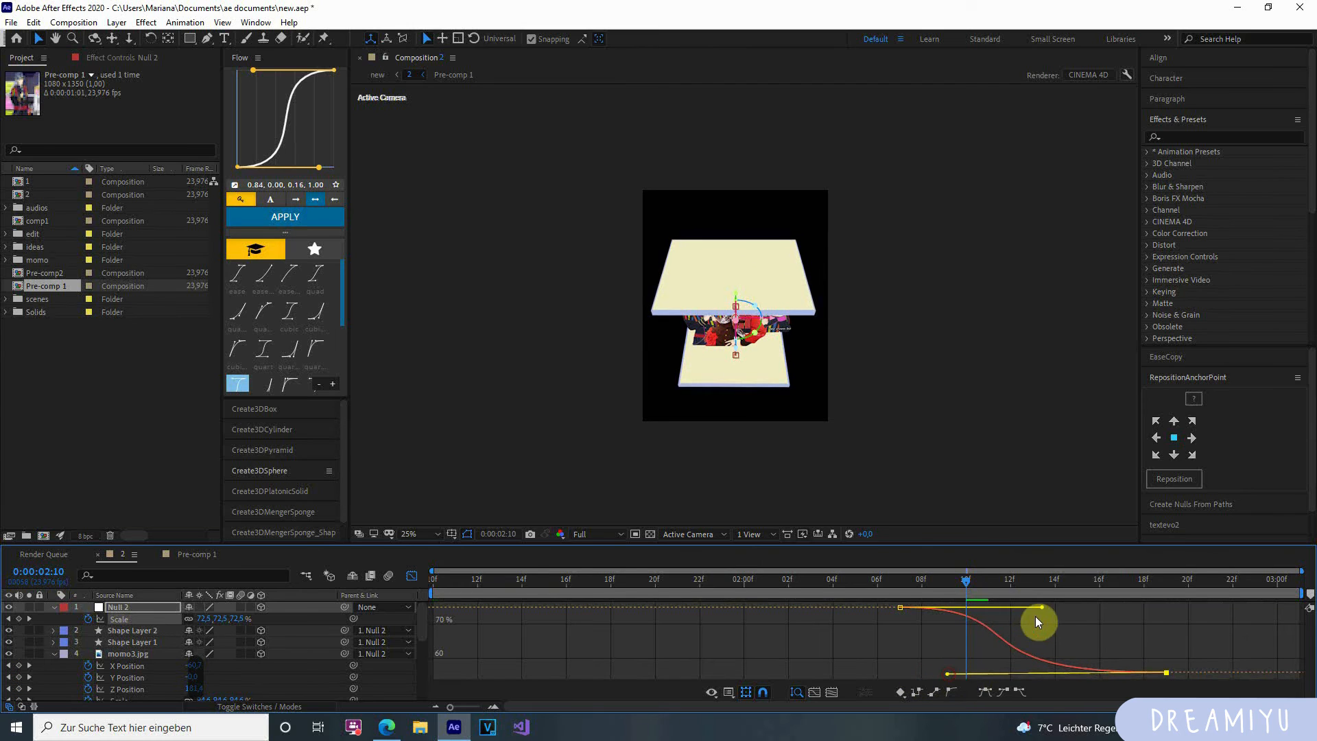
Close the graph display, trim the visible momo3.jpg layer's start to 0:00:02:11, and play back the transition.
{"action": "key", "text": "shift+F3"}
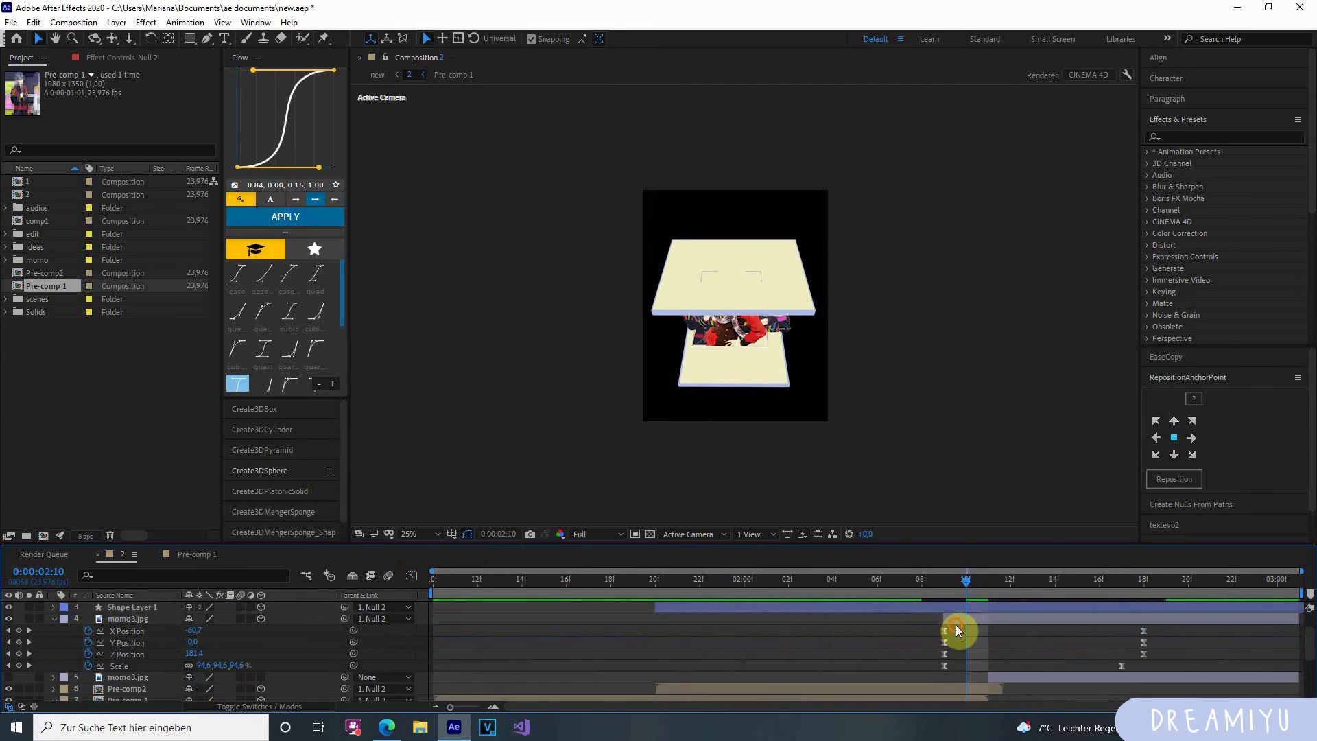
{"action": "left_click", "coordinate": [966, 619]}
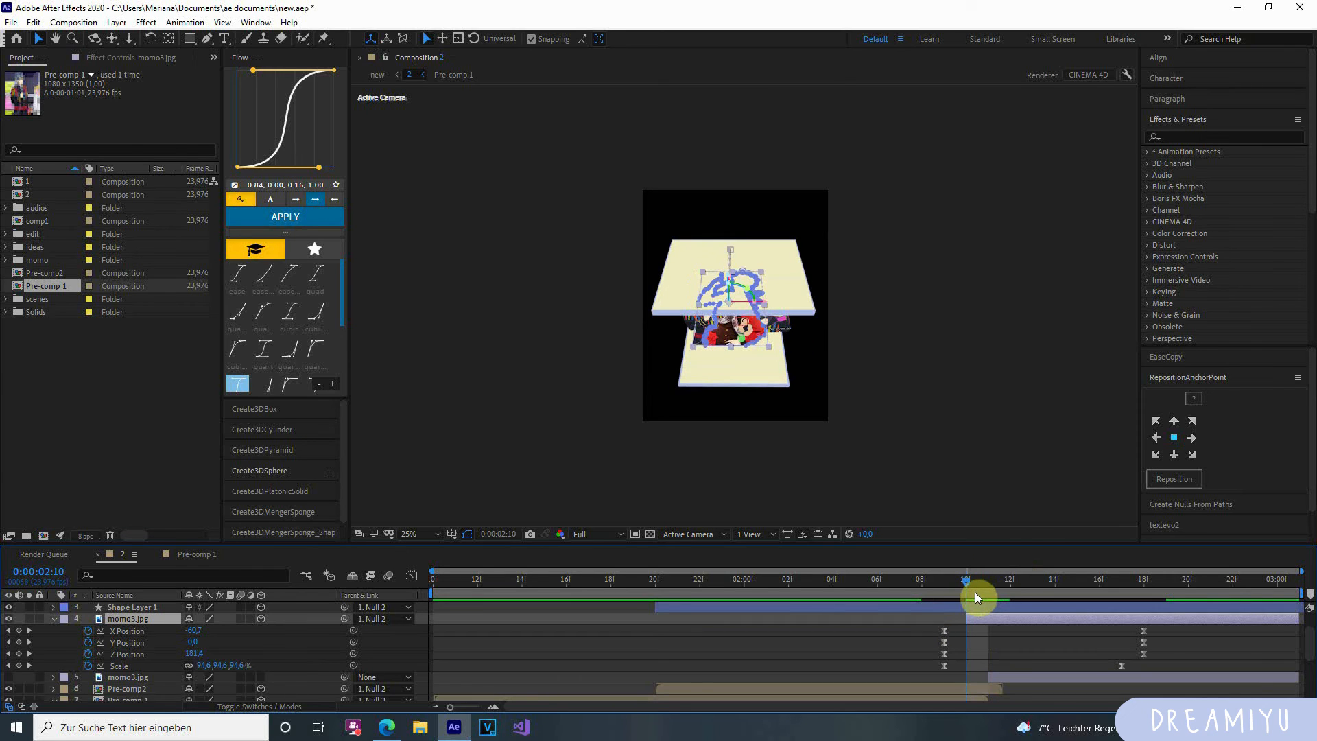
{"action": "mouse_move", "coordinate": [973, 591]}
{"action": "left_mouse_down"}
{"action": "mouse_move", "coordinate": [992, 594]}
{"action": "mouse_move", "coordinate": [989, 617]}
{"action": "mouse_move", "coordinate": [953, 586]}
{"action": "mouse_move", "coordinate": [1092, 599]}
{"action": "mouse_move", "coordinate": [964, 606]}
{"action": "left_mouse_up"}
{"action": "key", "text": "space"}
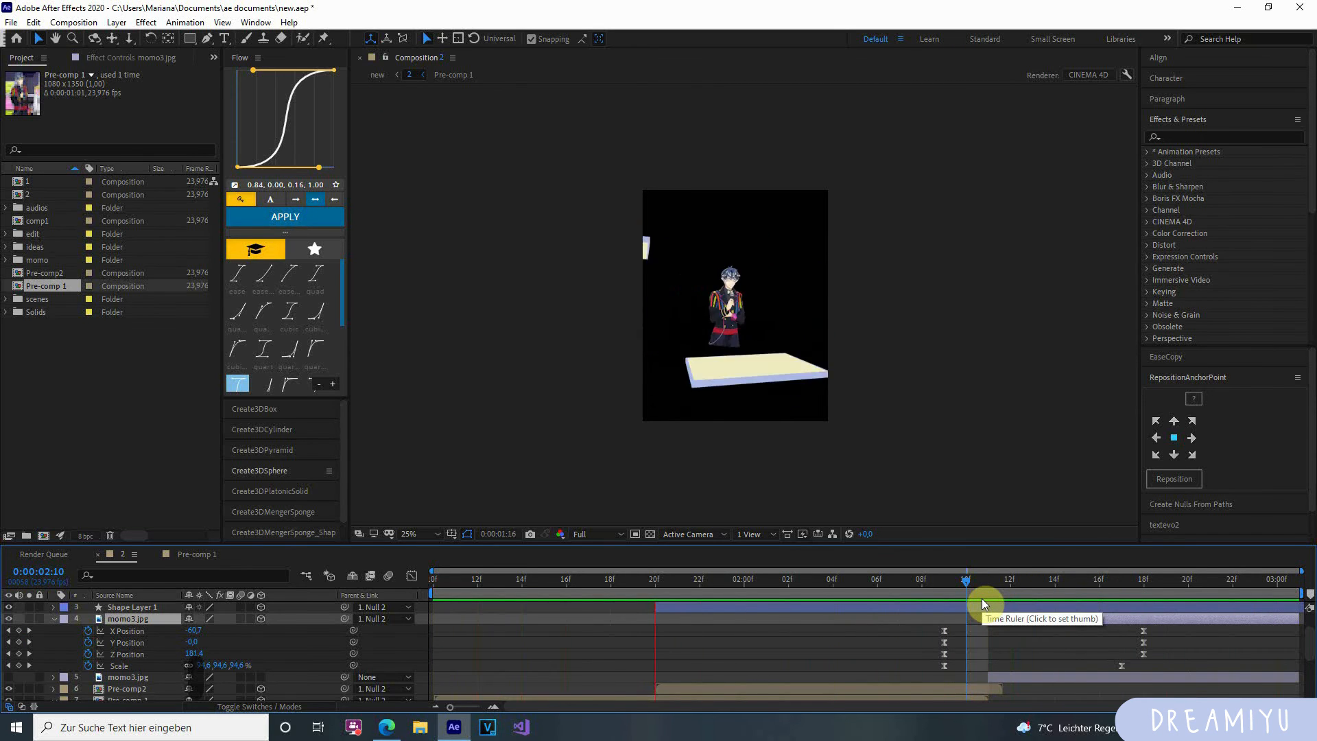
{"action": "key", "text": "space"}
Keyframe Null 2's X Rotation at 90° at 0:00:02:22 and set it to 106° at 0:00:02:17 for an overshoot.
{"action": "scroll", "coordinate": [1030, 591], "scroll_direction": "up", "scroll_amount": 2}
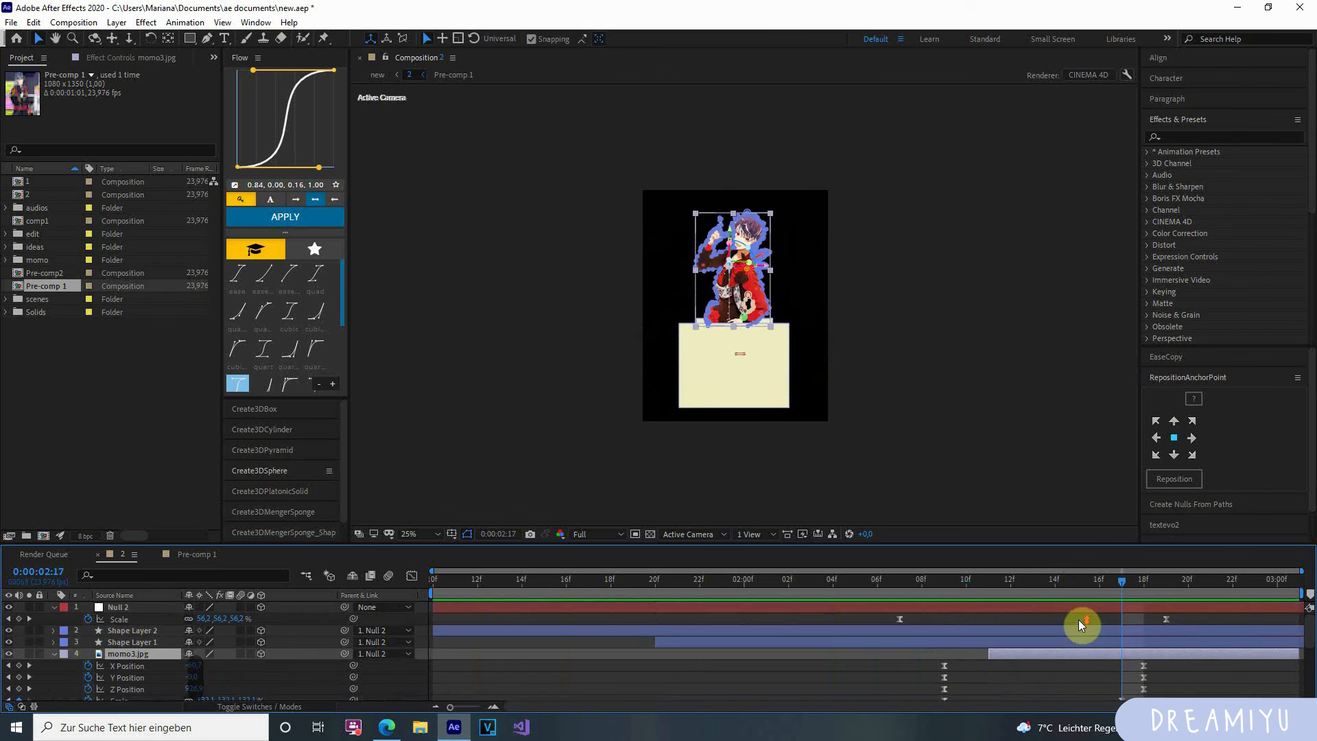
{"action": "left_click", "coordinate": [1142, 603]}
{"action": "key", "text": "r"}
{"action": "key", "text": "Page_Down"}
{"action": "key", "text": "Page_Down"}
{"action": "key", "text": "Page_Down"}
{"action": "key", "text": "Page_Down"}
{"action": "key", "text": "Page_Down"}
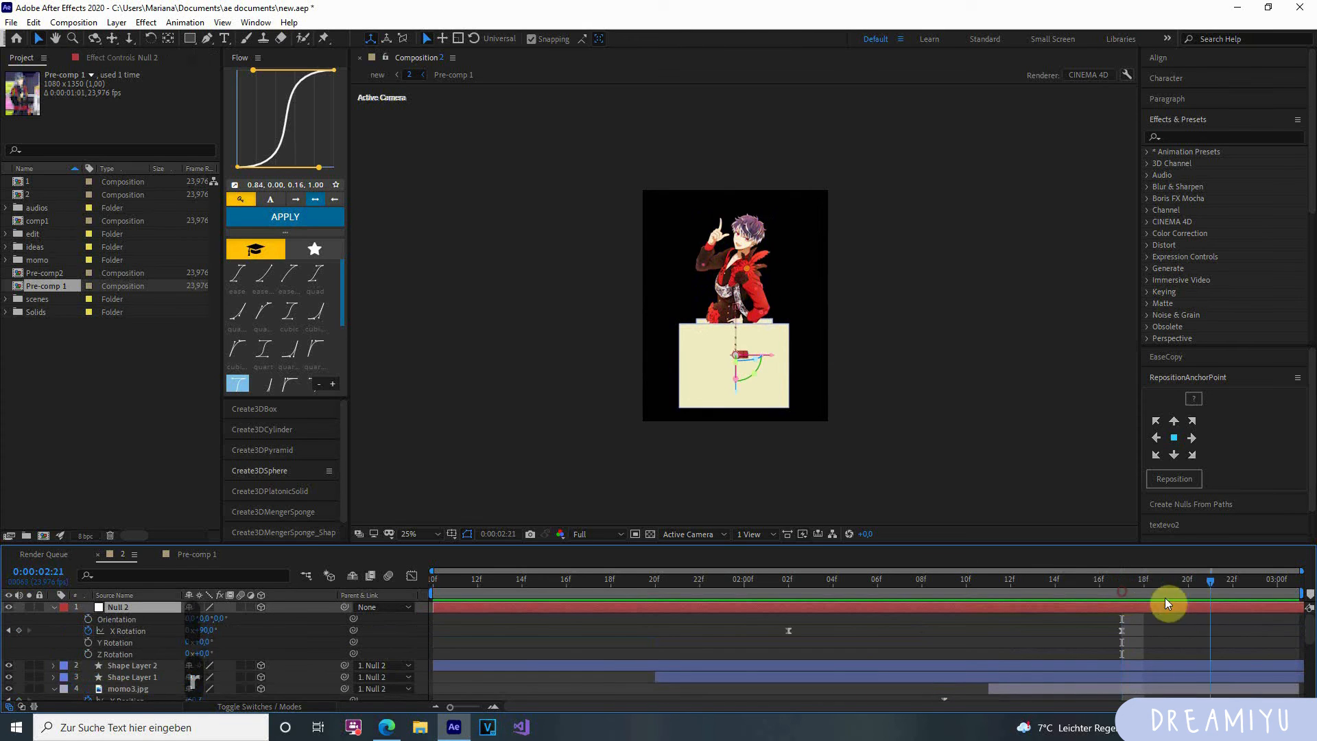
{"action": "left_click", "coordinate": [18, 630]}
{"action": "left_click_drag", "start_coordinate": [1163, 587], "coordinate": [1121, 586]}
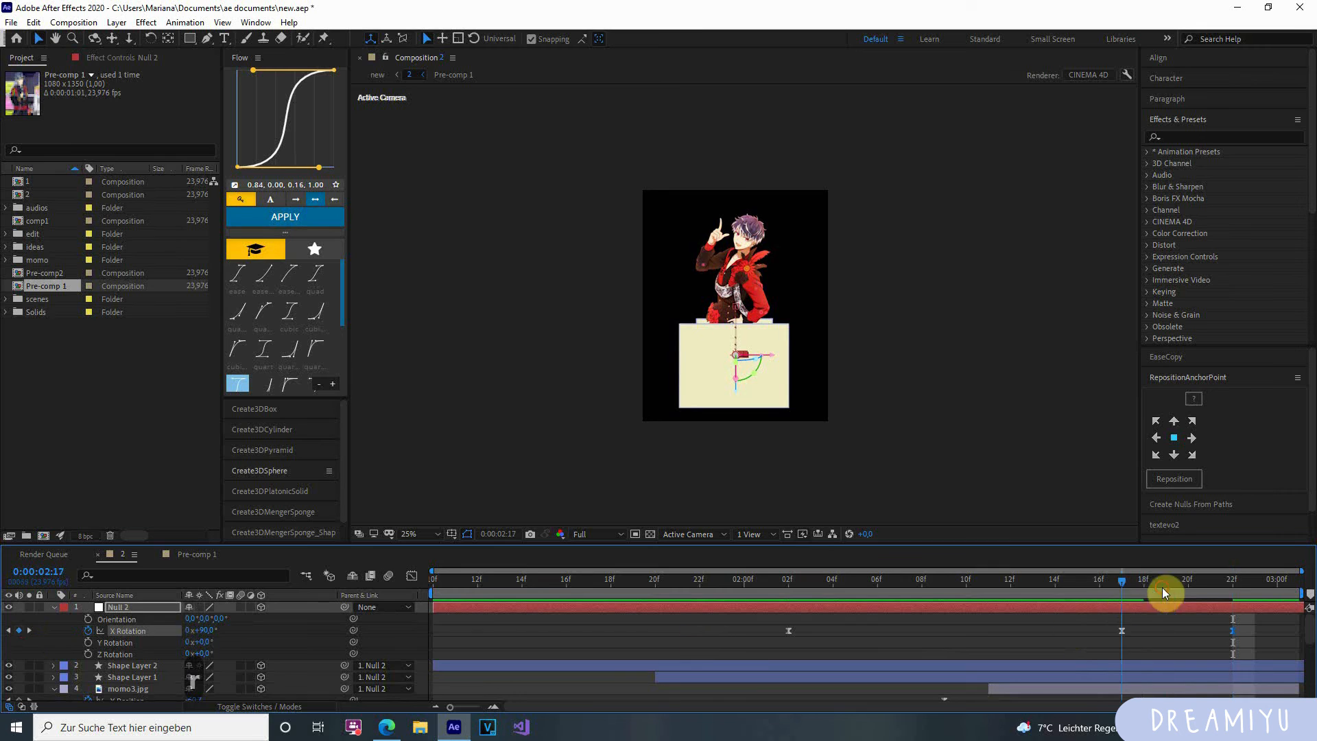
{"action": "mouse_move", "coordinate": [202, 629]}
{"action": "left_mouse_down"}
{"action": "mouse_move", "coordinate": [285, 644]}
{"action": "mouse_move", "coordinate": [205, 627]}
{"action": "left_mouse_up"}
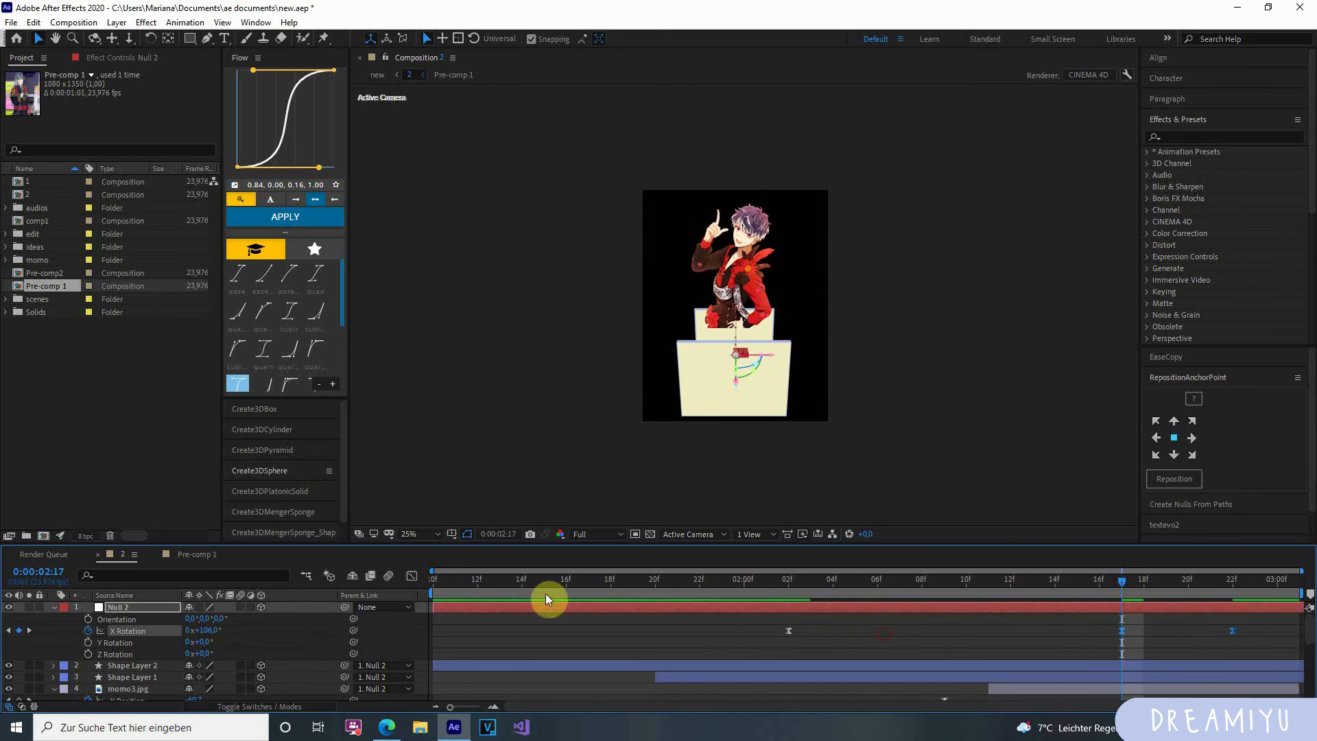
Move Null 2's last X Rotation keyframe to 0:00:03:00 in the graph and play back the transition.
{"action": "left_click", "coordinate": [412, 576]}
{"action": "left_click_drag", "start_coordinate": [1233, 617], "coordinate": [1277, 617]}
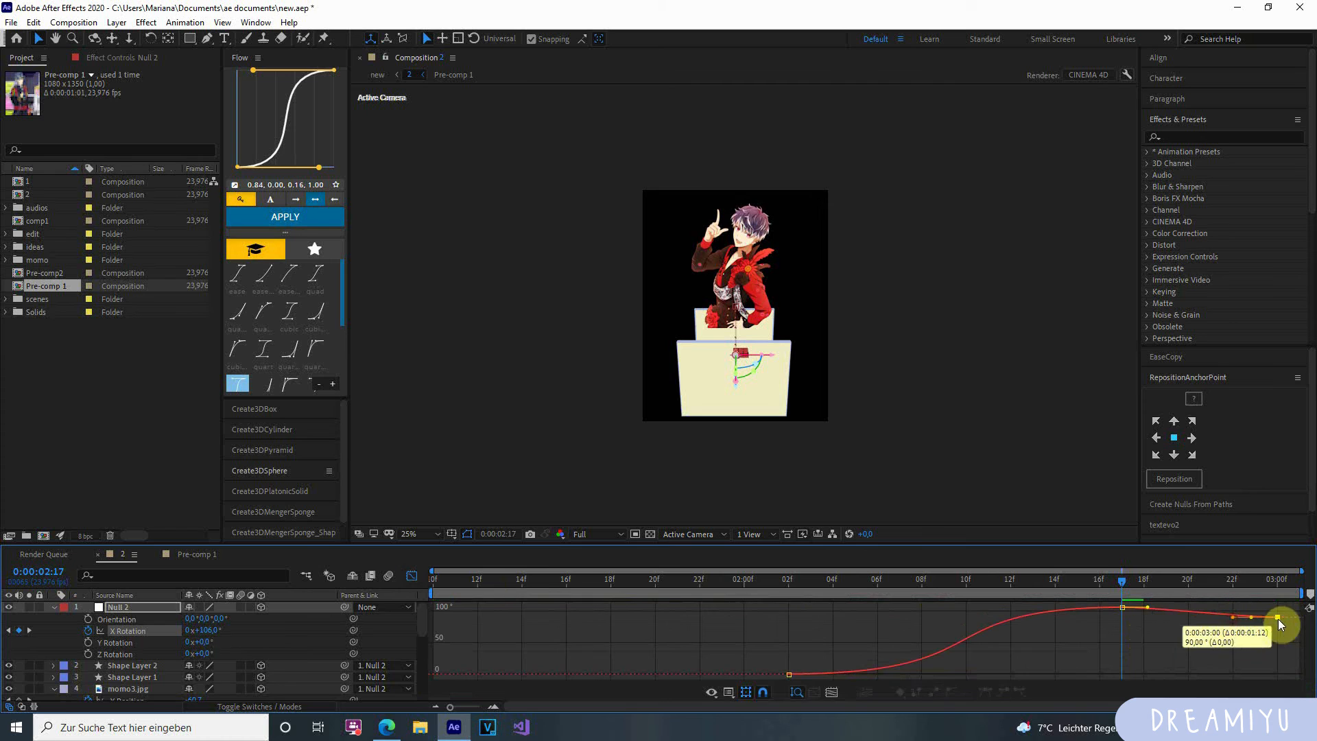
{"action": "left_click_drag", "start_coordinate": [1117, 586], "coordinate": [900, 591]}
{"action": "key", "text": "space"}
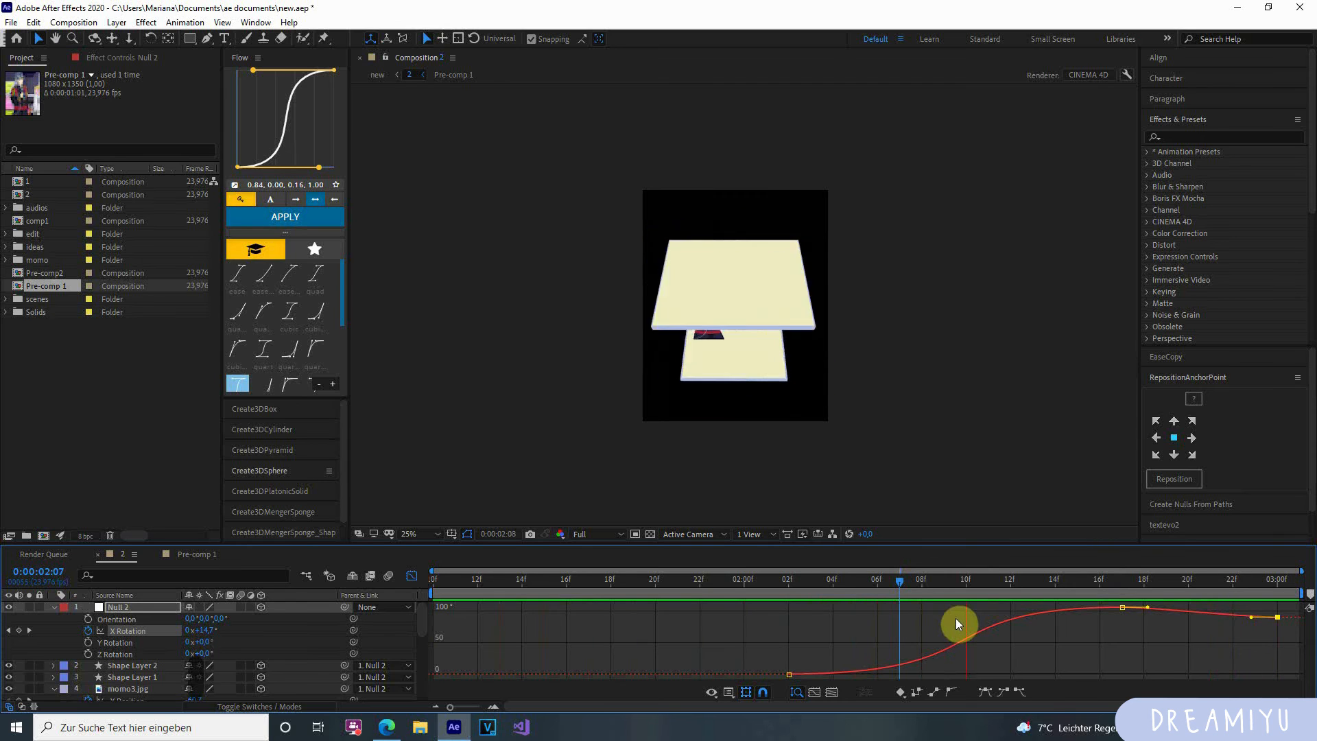
{"action": "key", "text": "space"}
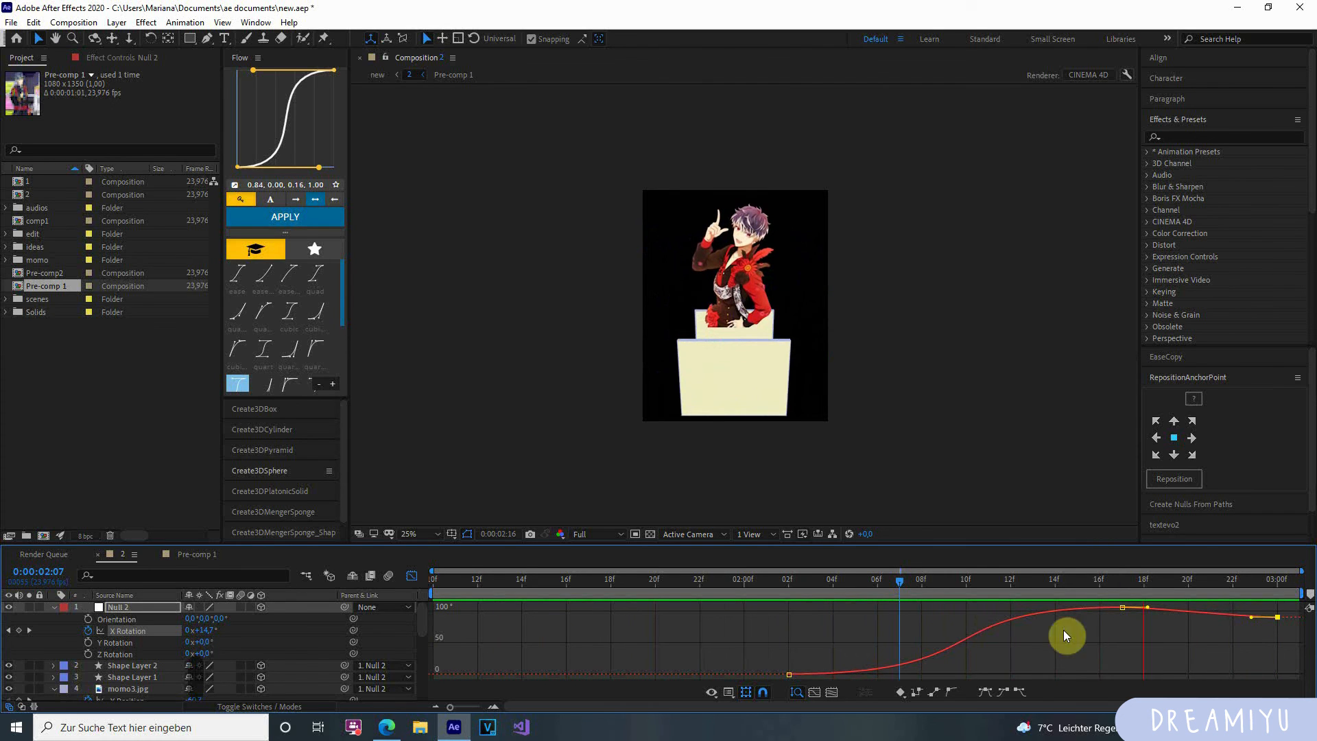
Retime Null 2's last two X Rotation keyframes to 0:00:02:13 and 0:00:02:20, and play back the transition.
{"action": "left_click", "coordinate": [412, 575]}
{"action": "left_click_drag", "start_coordinate": [1121, 630], "coordinate": [1032, 630]}
{"action": "left_click_drag", "start_coordinate": [1277, 630], "coordinate": [1209, 630]}
{"action": "key", "text": "alt+Left"}
{"action": "left_click", "coordinate": [826, 580]}
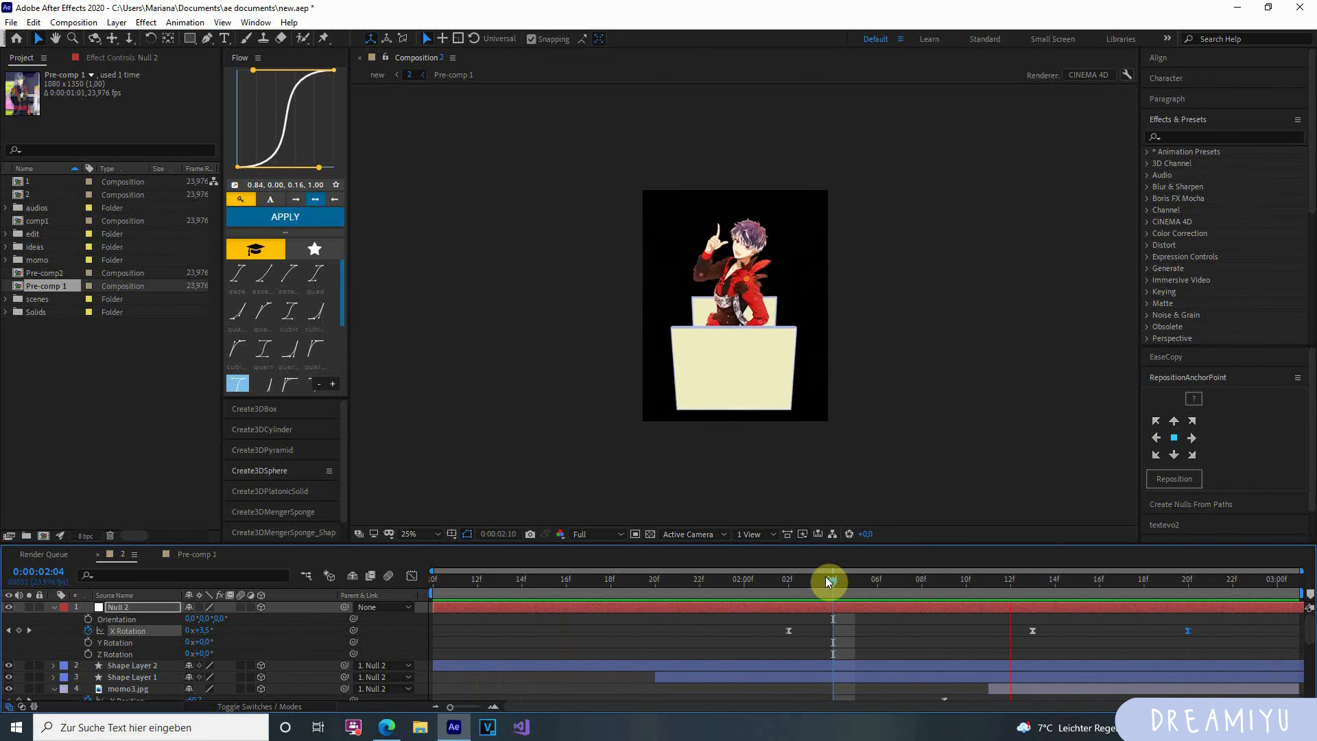
{"action": "key", "text": "space"}
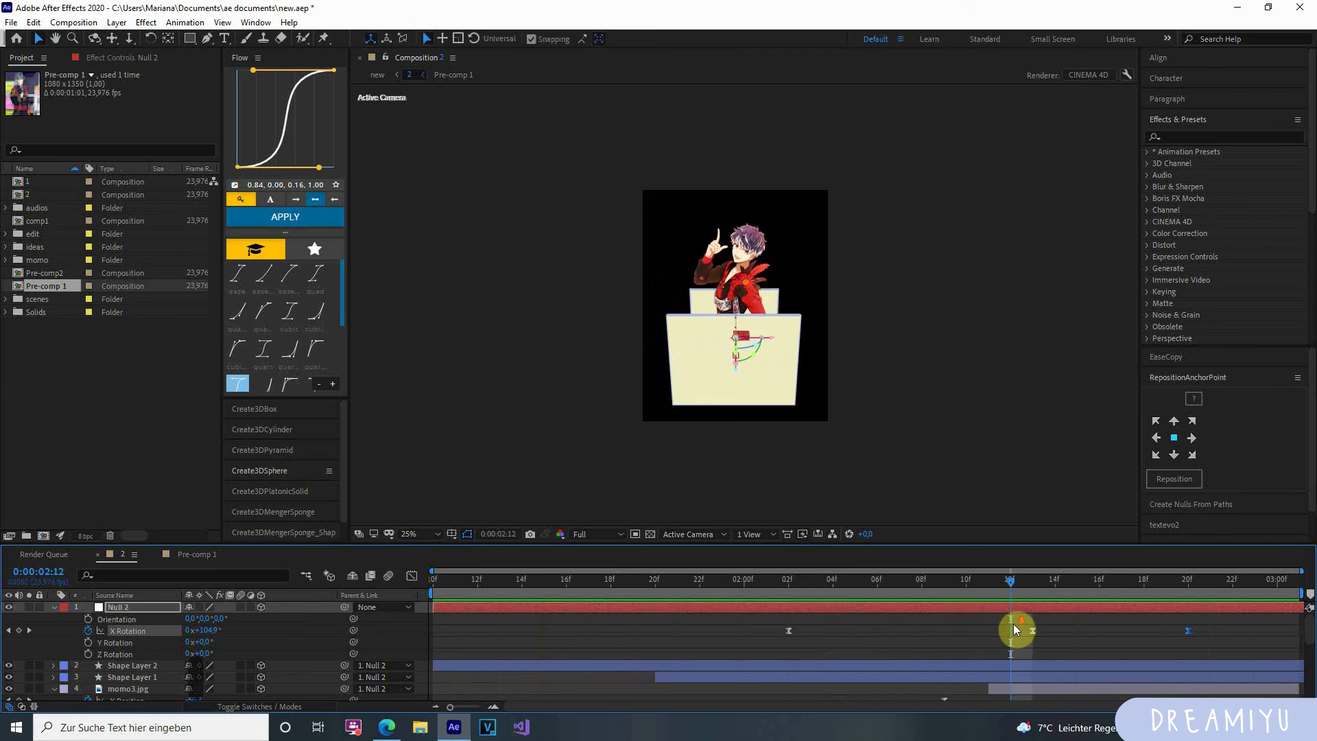
Move momo3.jpg's first Scale keyframe to 0:00:02:12 and set its Scale to 74.1%.
{"action": "scroll", "coordinate": [1020, 625], "scroll_direction": "down", "scroll_amount": 5}
{"action": "scroll", "coordinate": [1022, 628], "scroll_direction": "up", "scroll_amount": 3}
{"action": "key", "text": "Page_Up"}
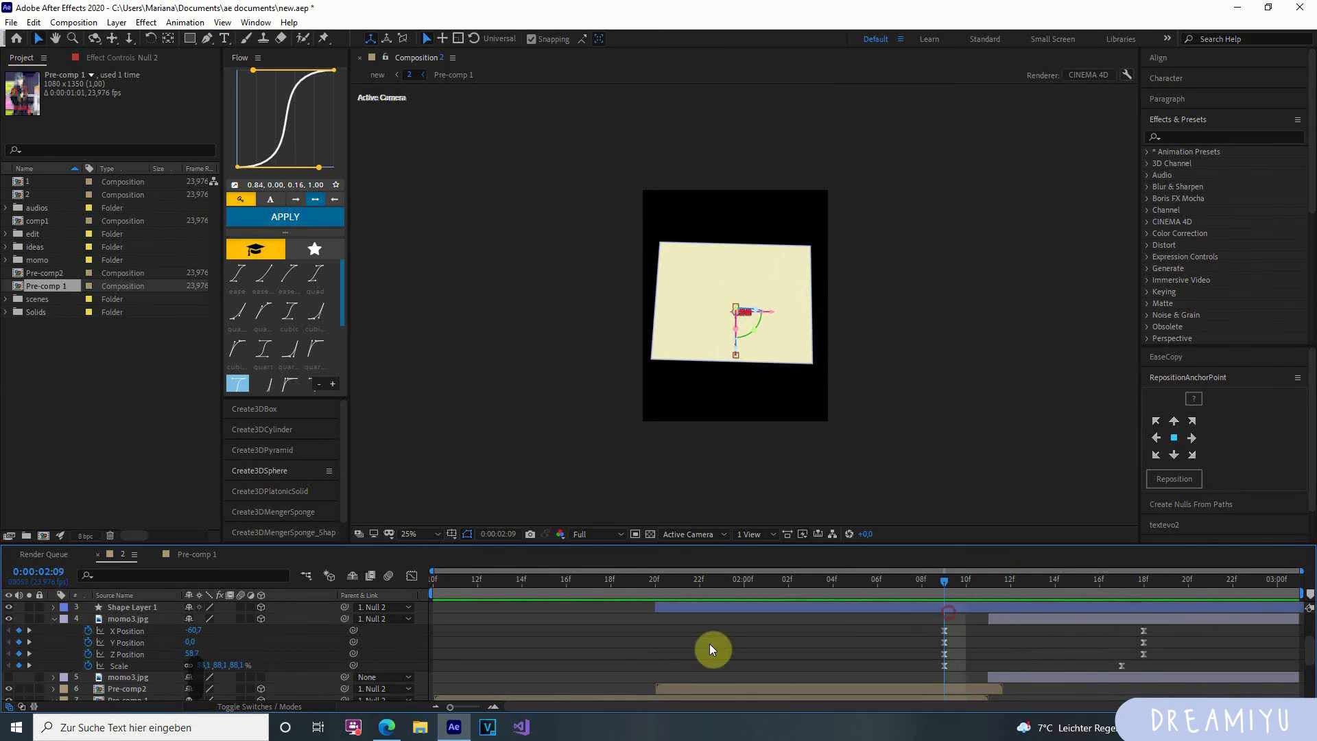
{"action": "left_click_drag", "start_coordinate": [938, 663], "coordinate": [993, 670]}
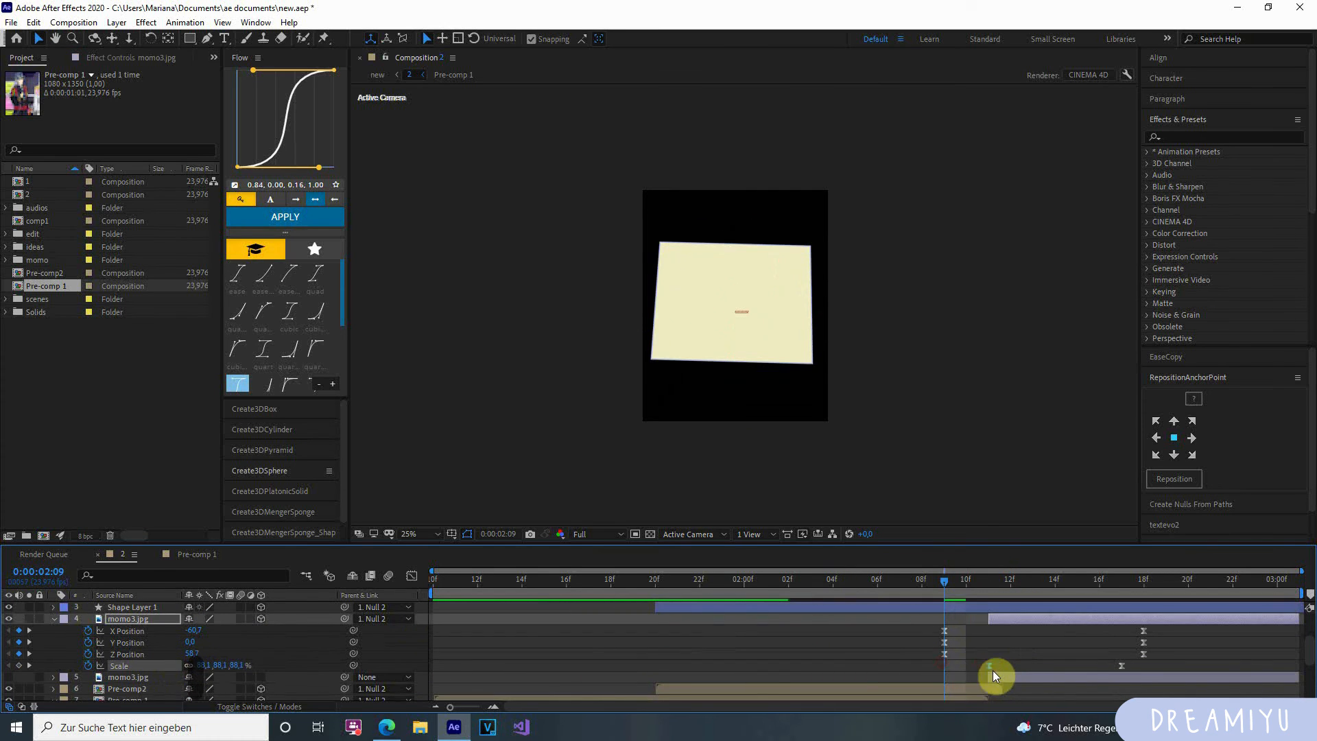
{"action": "left_click_drag", "start_coordinate": [1077, 583], "coordinate": [1011, 596]}
{"action": "key", "text": "ctrl+x"}
{"action": "key", "text": "ctrl+v"}
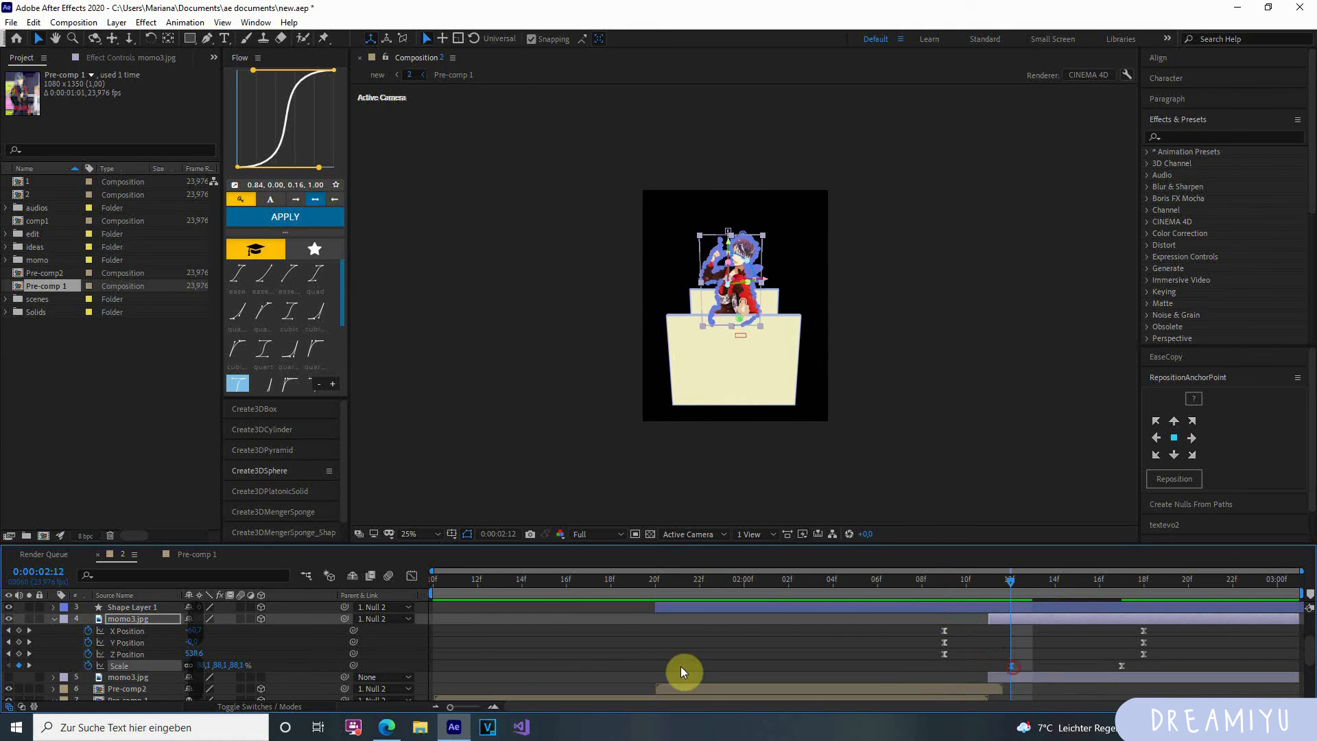
{"action": "left_click_drag", "start_coordinate": [209, 666], "coordinate": [197, 666]}
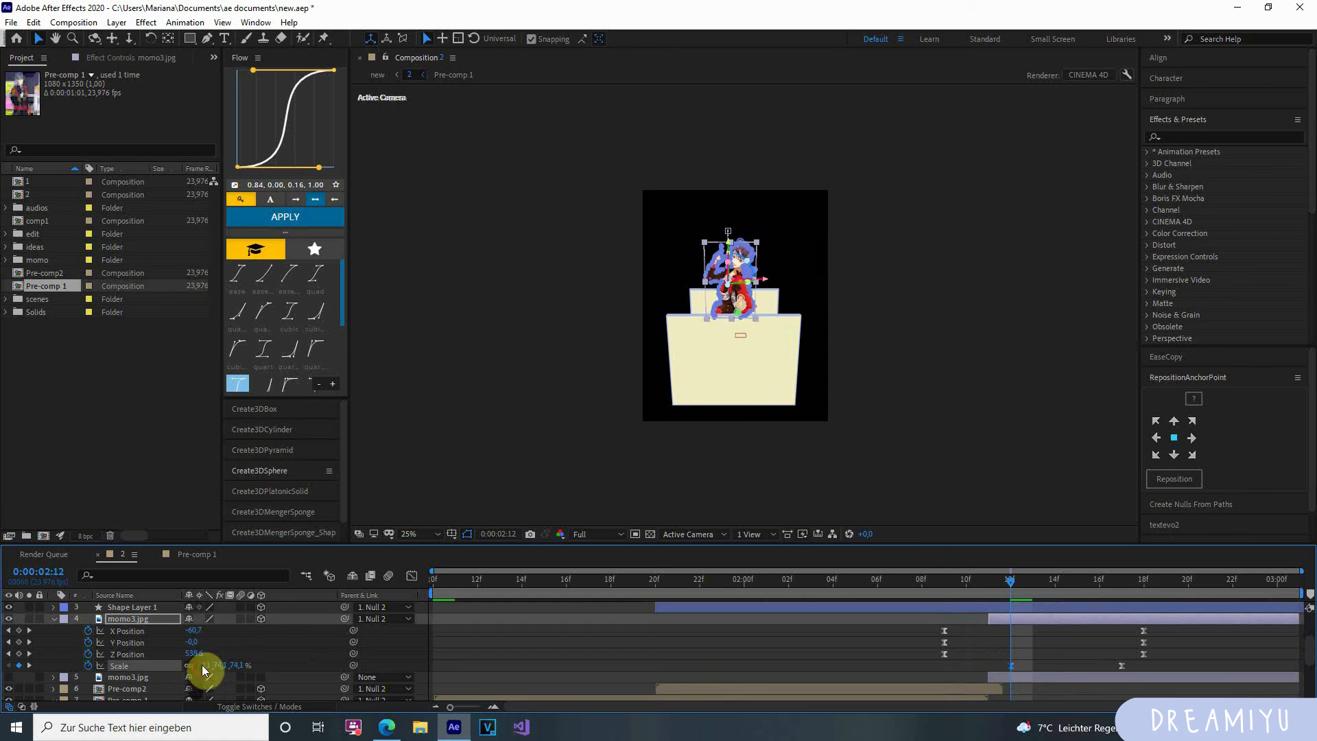
Shift momo3.jpg's first Scale keyframe to 0:00:02:11 and play back the transition.
{"action": "left_click", "coordinate": [989, 583]}
{"action": "key", "text": "space"}
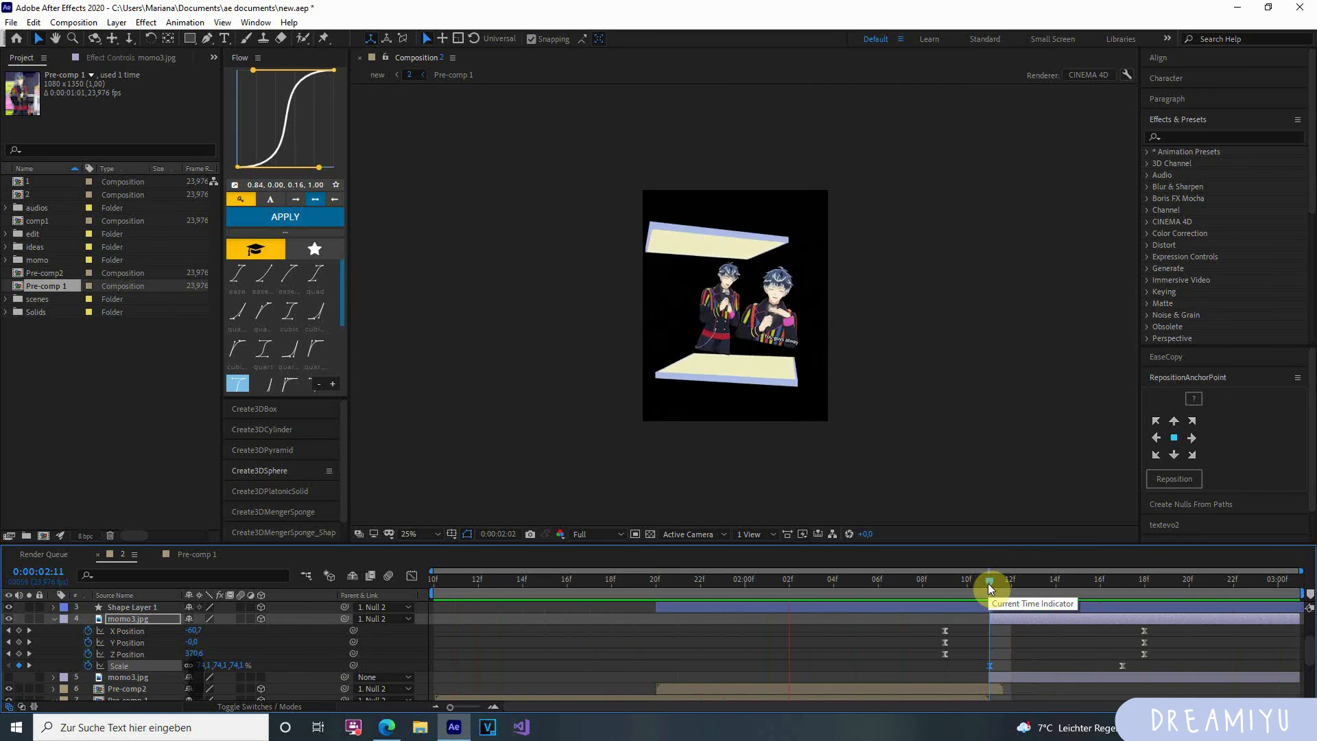
{"action": "key", "text": "space"}
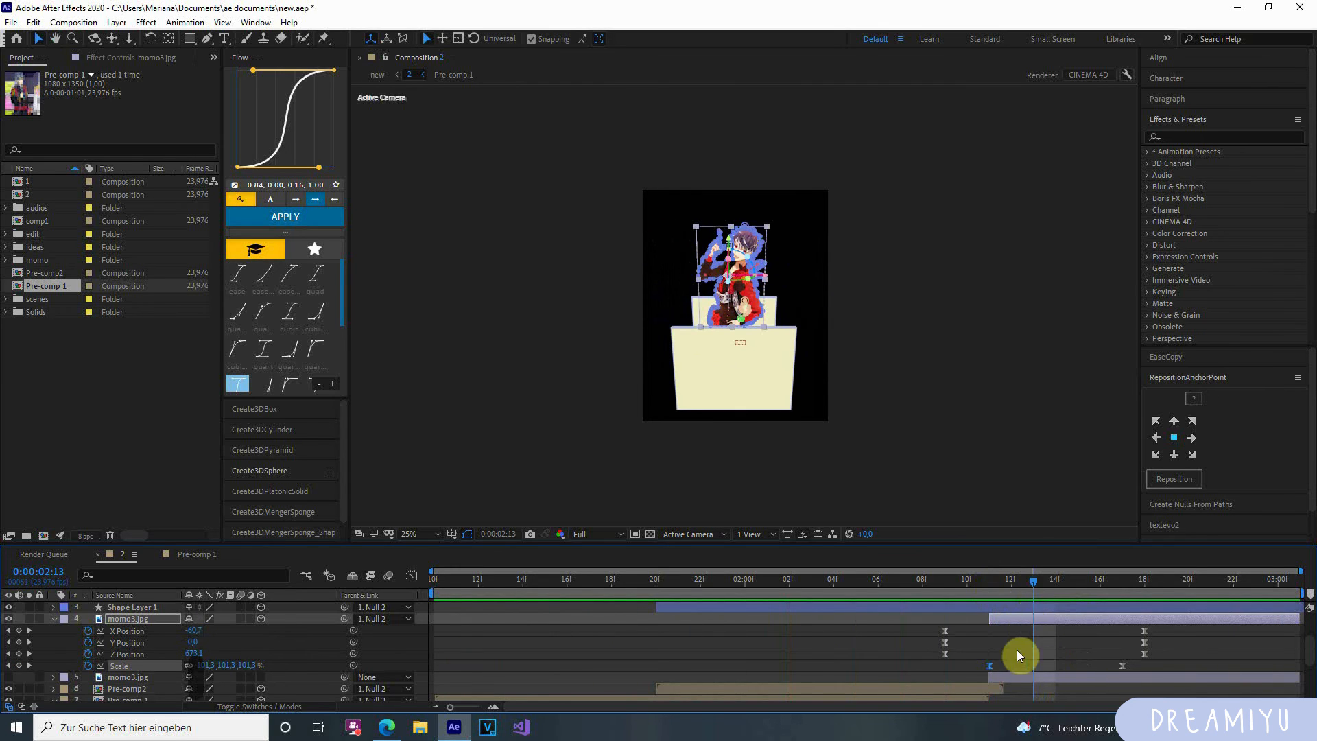
Smooth momo3.jpg's Scale curve by lengthening both keyframes' easing handles, and play back the transition.
{"action": "left_click", "coordinate": [411, 576]}
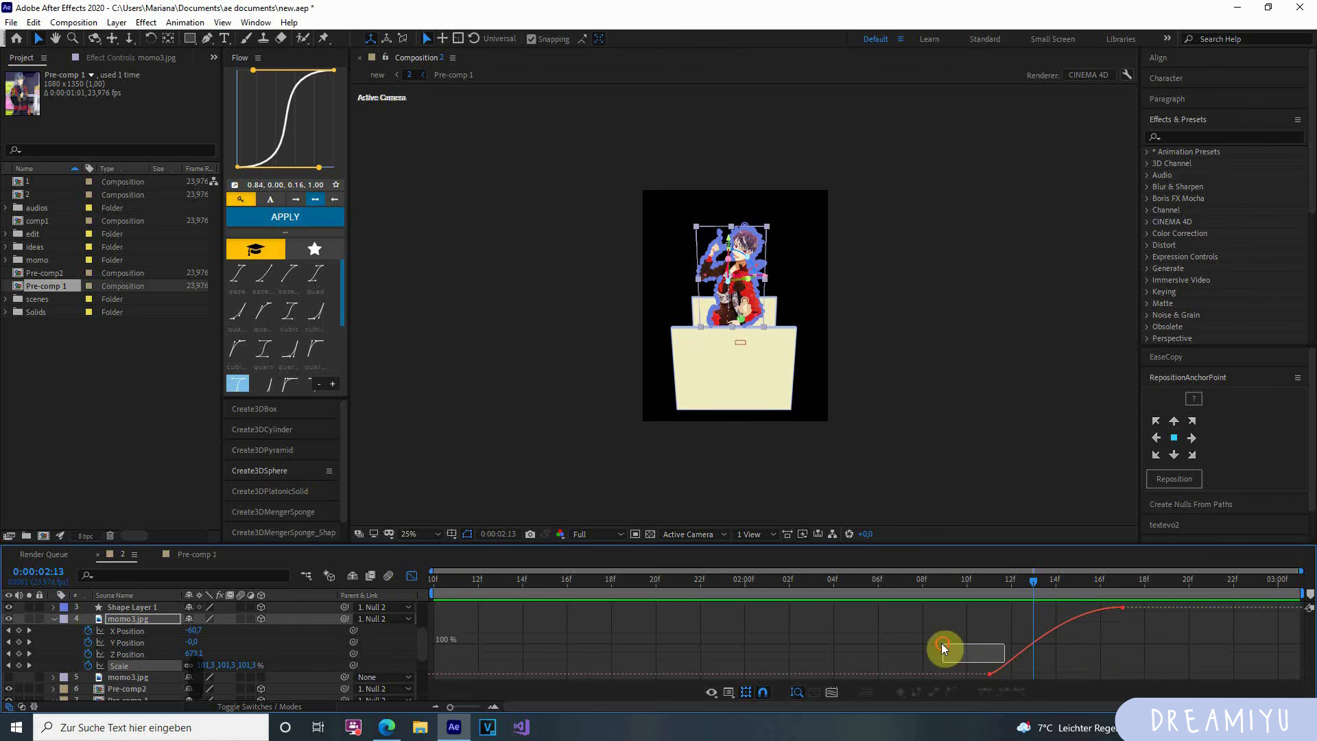
{"action": "left_click_drag", "start_coordinate": [1056, 607], "coordinate": [1014, 608]}
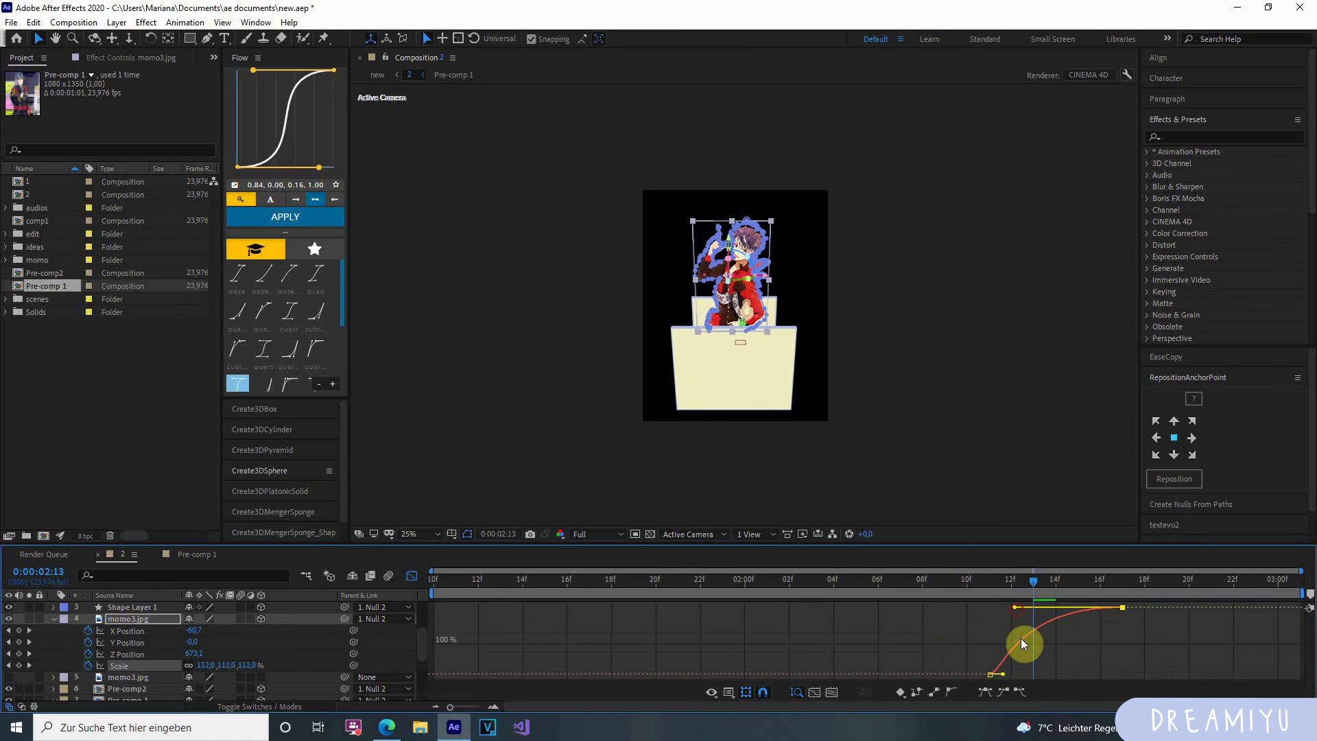
{"action": "left_click", "coordinate": [999, 672]}
{"action": "left_click_drag", "start_coordinate": [949, 659], "coordinate": [999, 676]}
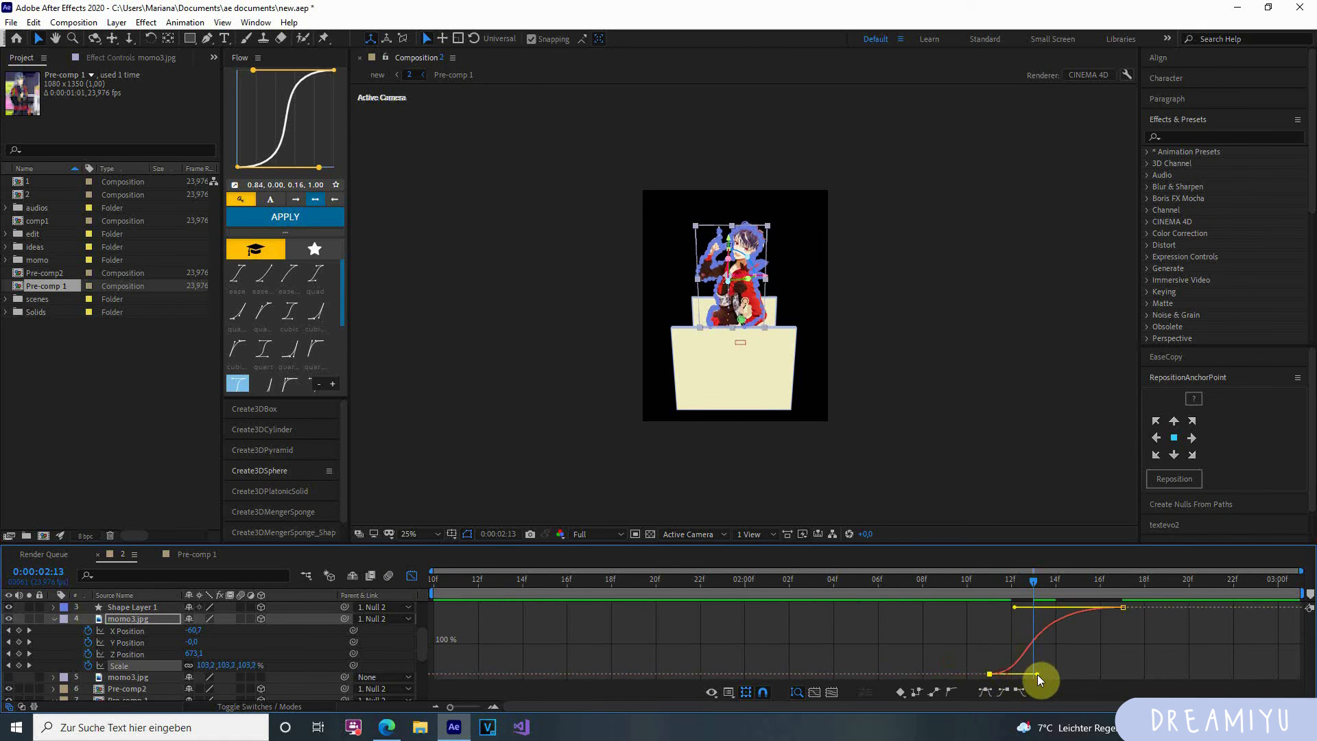
{"action": "left_click_drag", "start_coordinate": [1032, 587], "coordinate": [1000, 591]}
{"action": "key", "text": "space"}
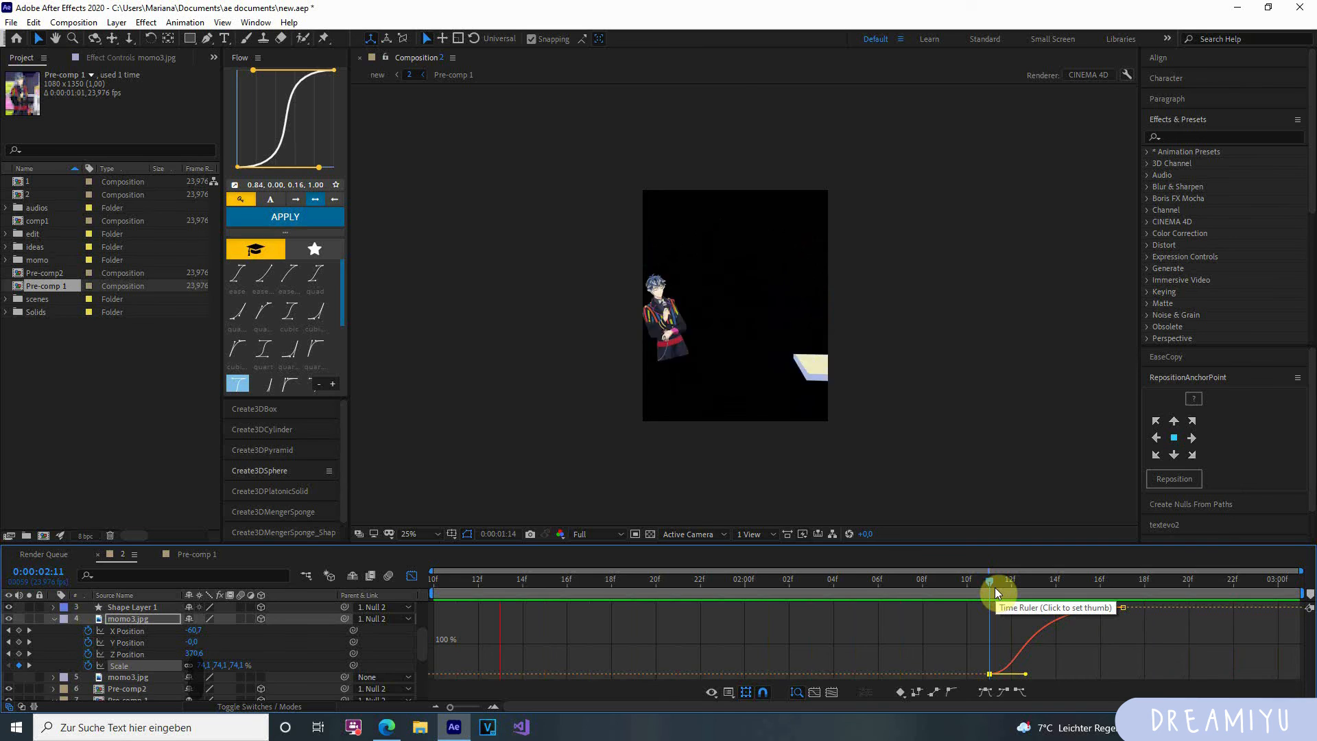
{"action": "key", "text": "space"}
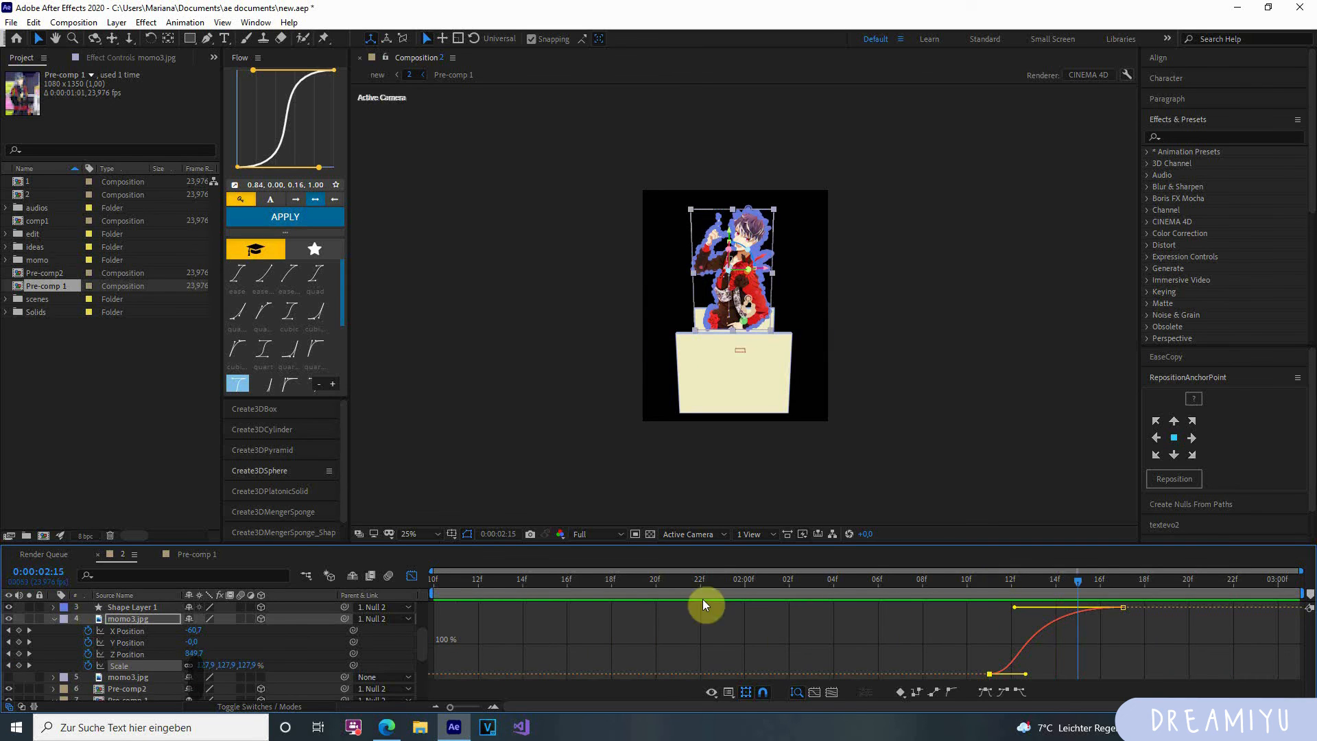
Show the value graphs of all Null 2's keyframed properties in the Graph Editor and enlarge the timeline area.
{"action": "left_click", "coordinate": [411, 577]}
{"action": "left_click", "coordinate": [1002, 609]}
{"action": "key", "text": "u"}
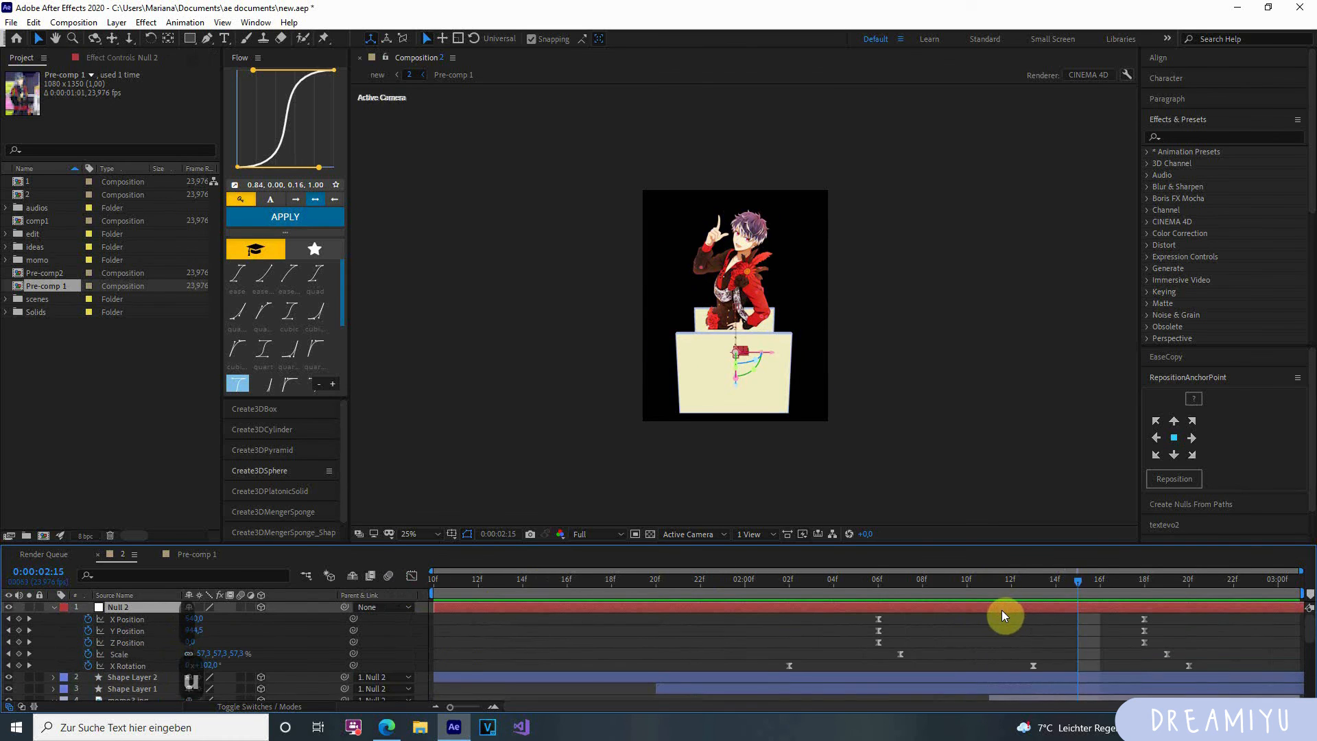
{"action": "left_click_drag", "start_coordinate": [809, 613], "coordinate": [965, 650]}
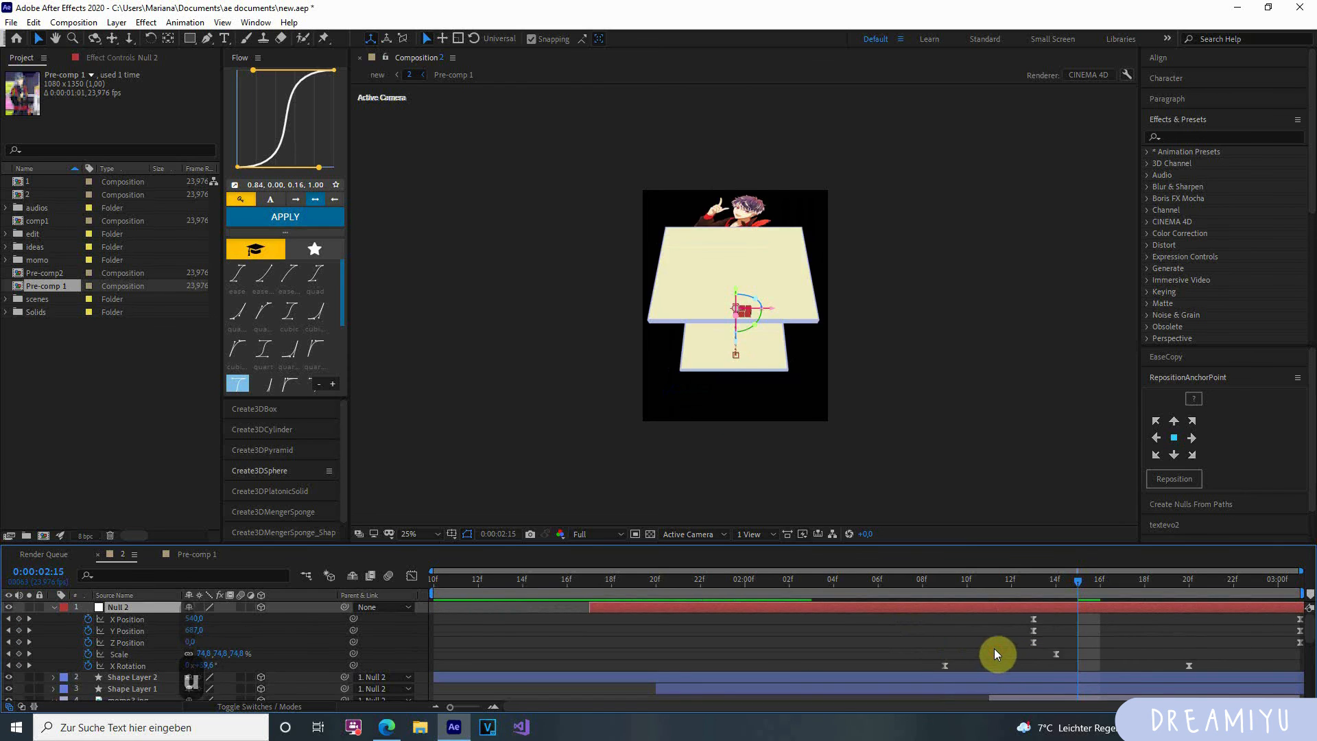
{"action": "key", "text": "ctrl+z"}
{"action": "left_click_drag", "start_coordinate": [767, 615], "coordinate": [1240, 670]}
{"action": "left_click", "coordinate": [409, 574]}
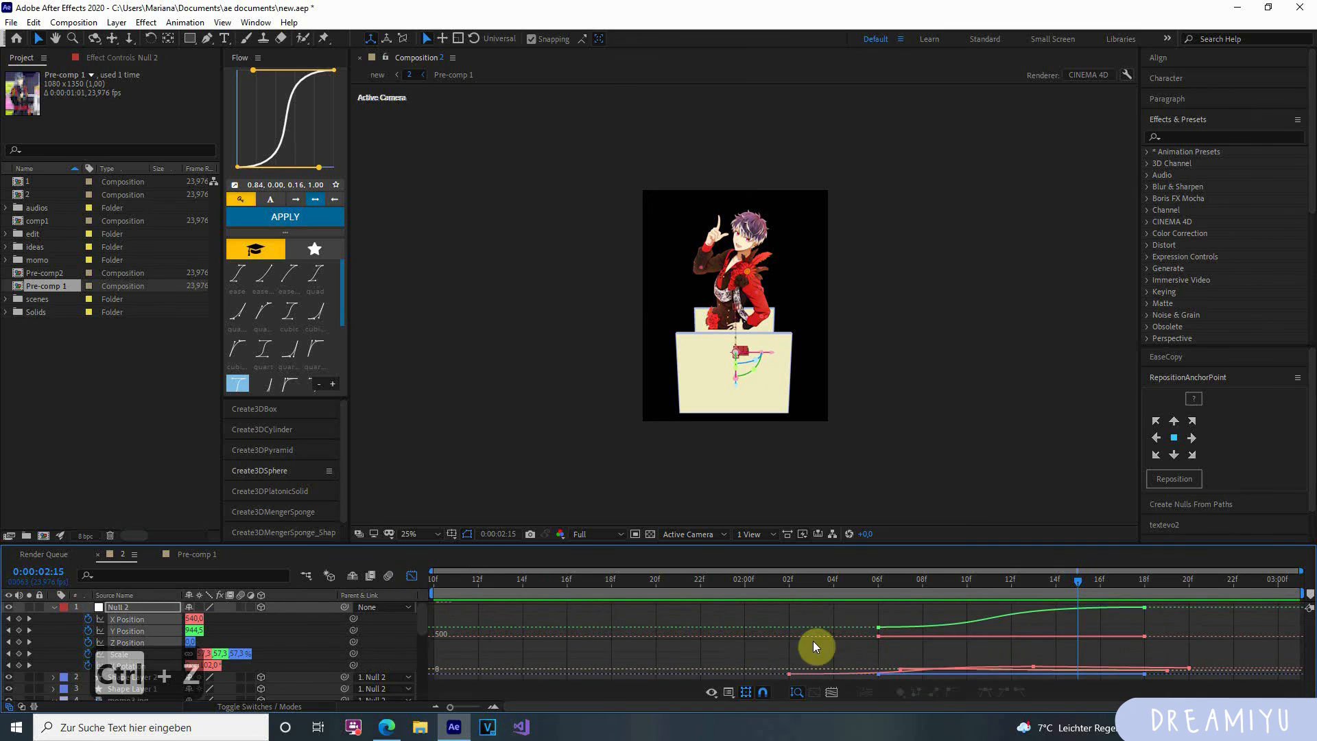
{"action": "left_click_drag", "start_coordinate": [854, 612], "coordinate": [1197, 677]}
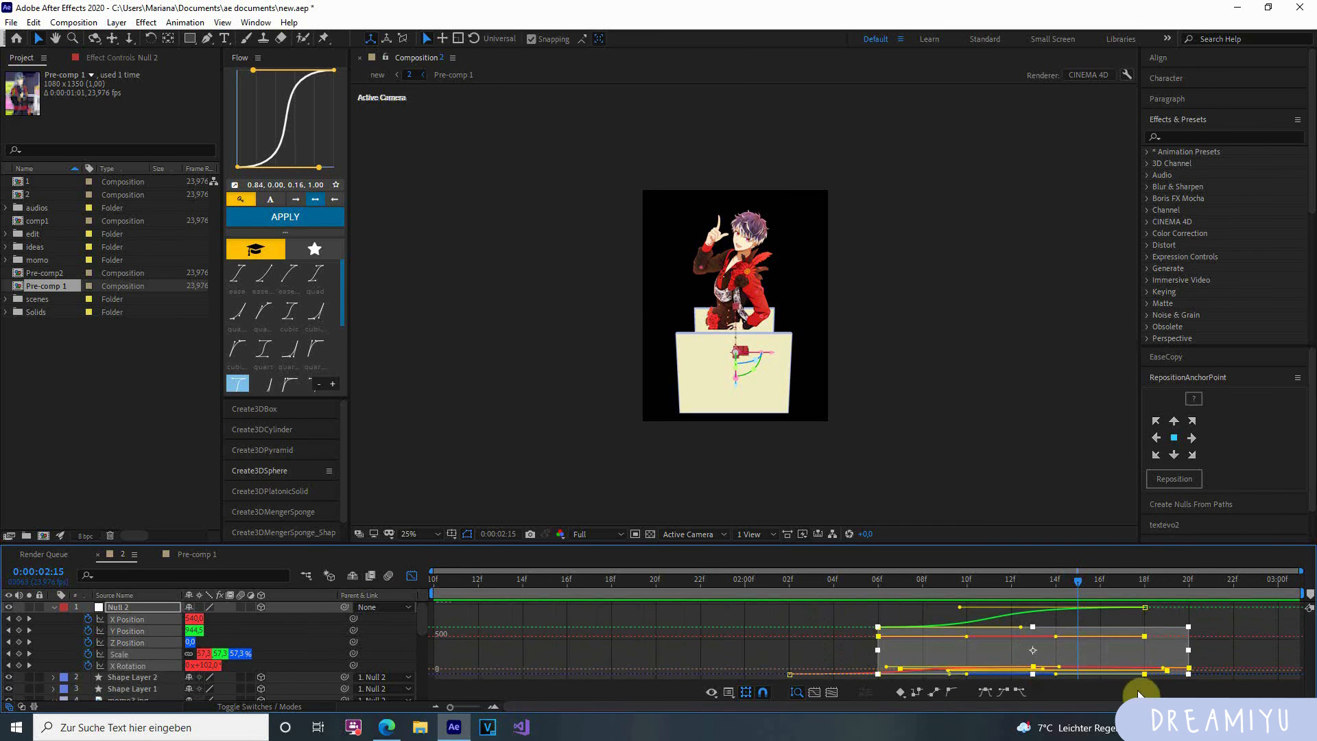
{"action": "left_click", "coordinate": [826, 650]}
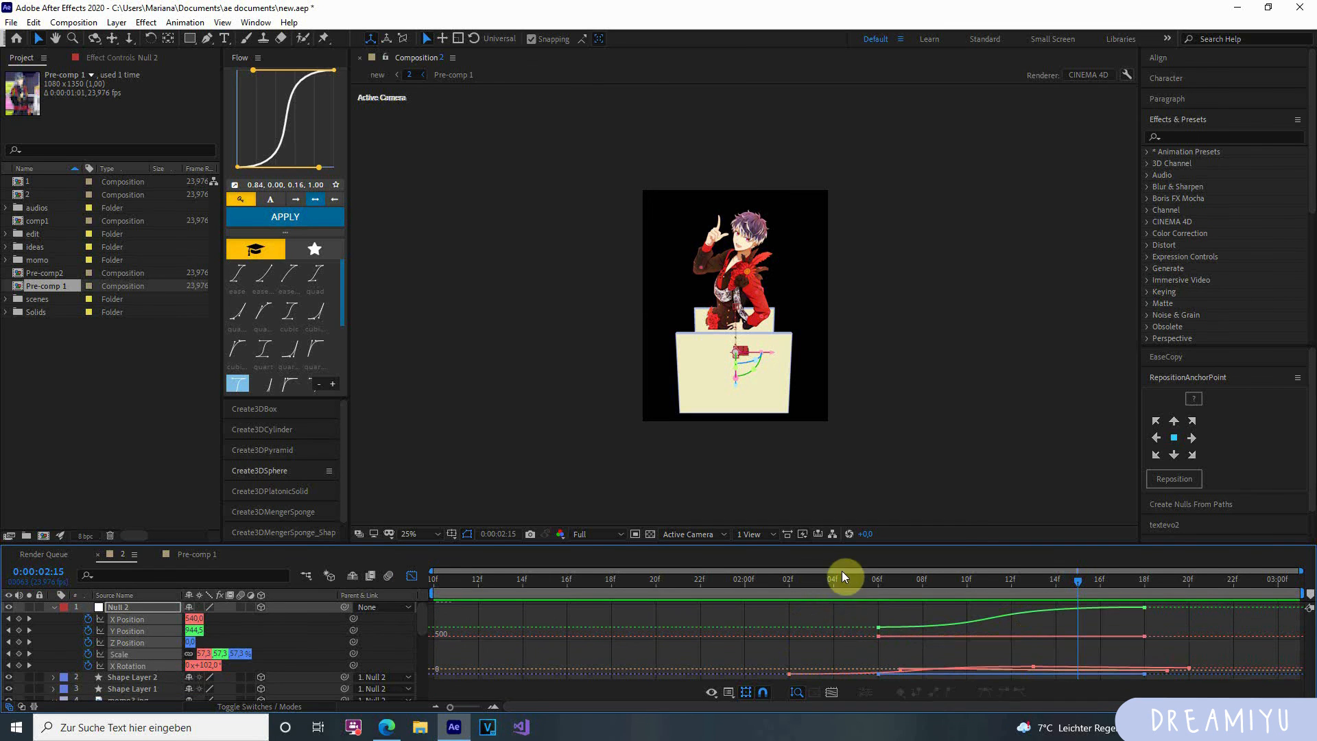
{"action": "left_click_drag", "start_coordinate": [845, 543], "coordinate": [867, 317]}
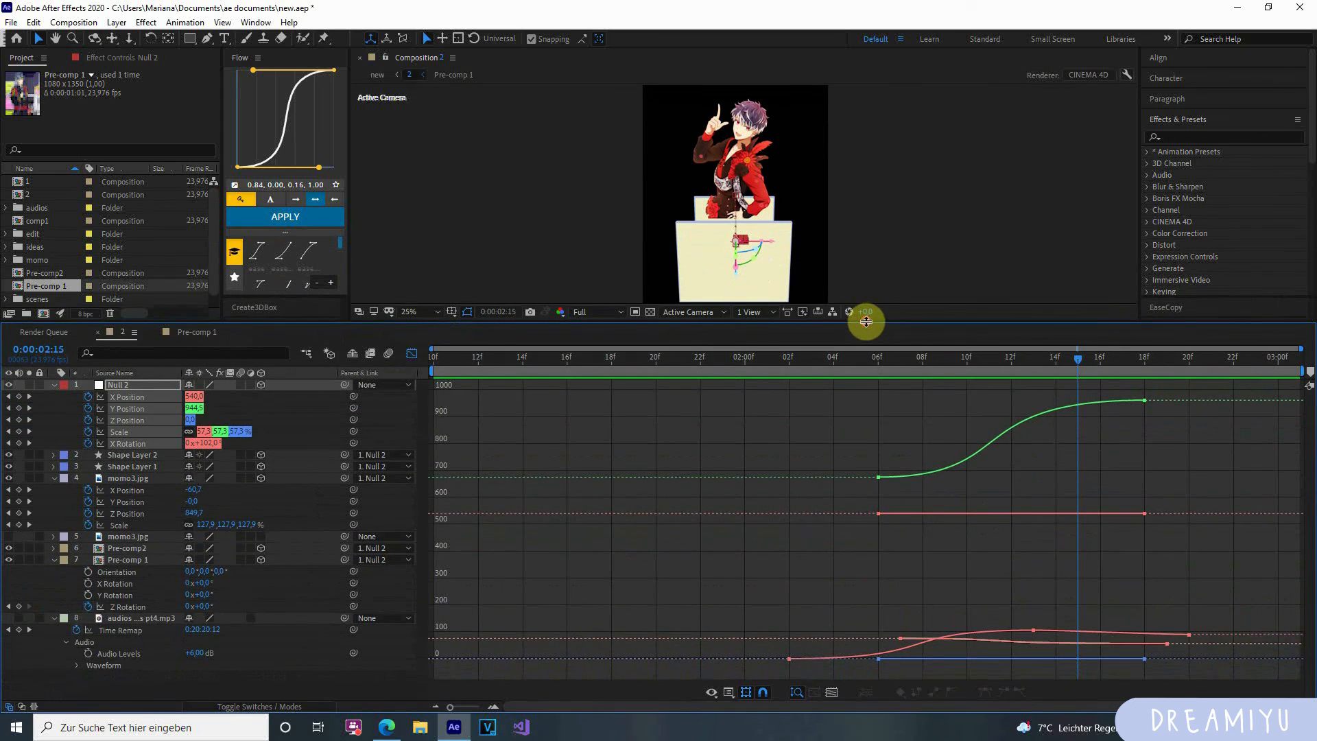
Play back and scrub through the transition to examine the timing of Null 2's rotation and movement.
{"action": "left_click_drag", "start_coordinate": [990, 384], "coordinate": [659, 389]}
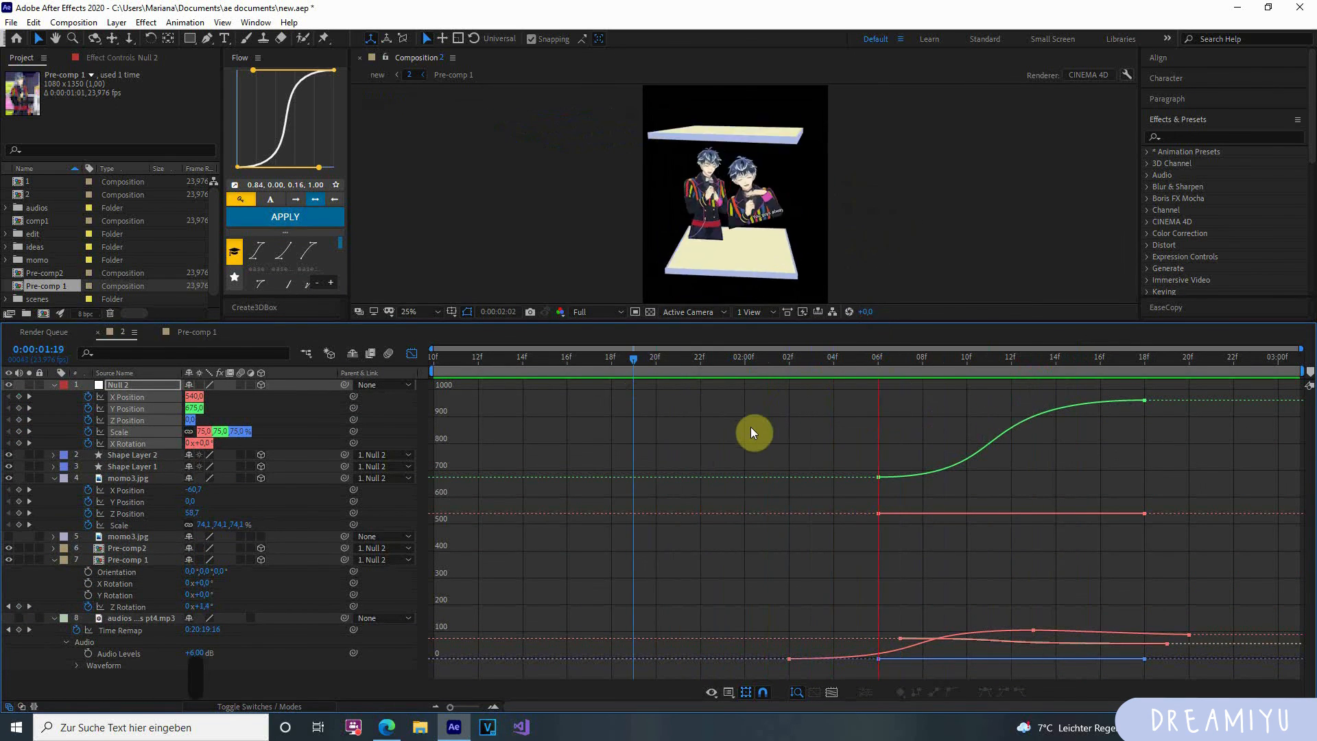
{"action": "left_click_drag", "start_coordinate": [745, 425], "coordinate": [793, 434]}
{"action": "left_click", "coordinate": [972, 371]}
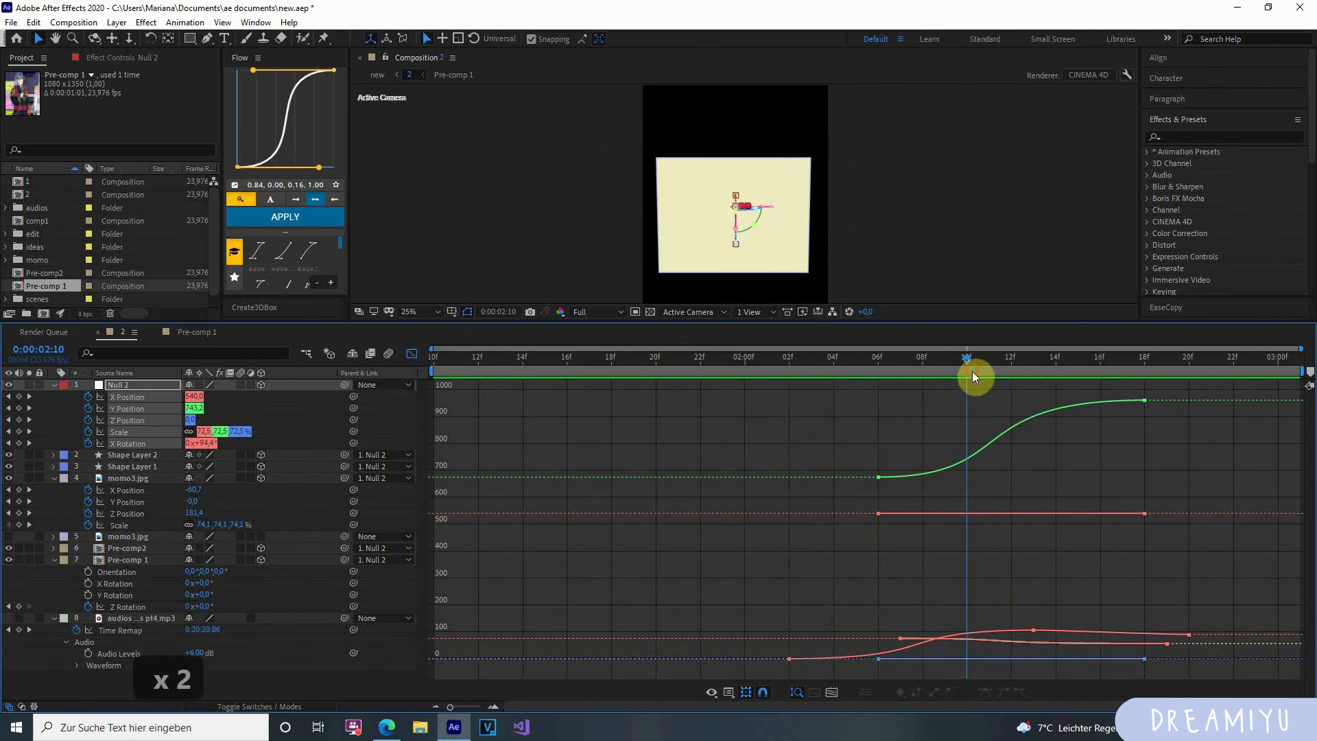
{"action": "key", "text": "space"}
{"action": "left_click_drag", "start_coordinate": [848, 406], "coordinate": [1046, 520]}
{"action": "left_click", "coordinate": [982, 596]}
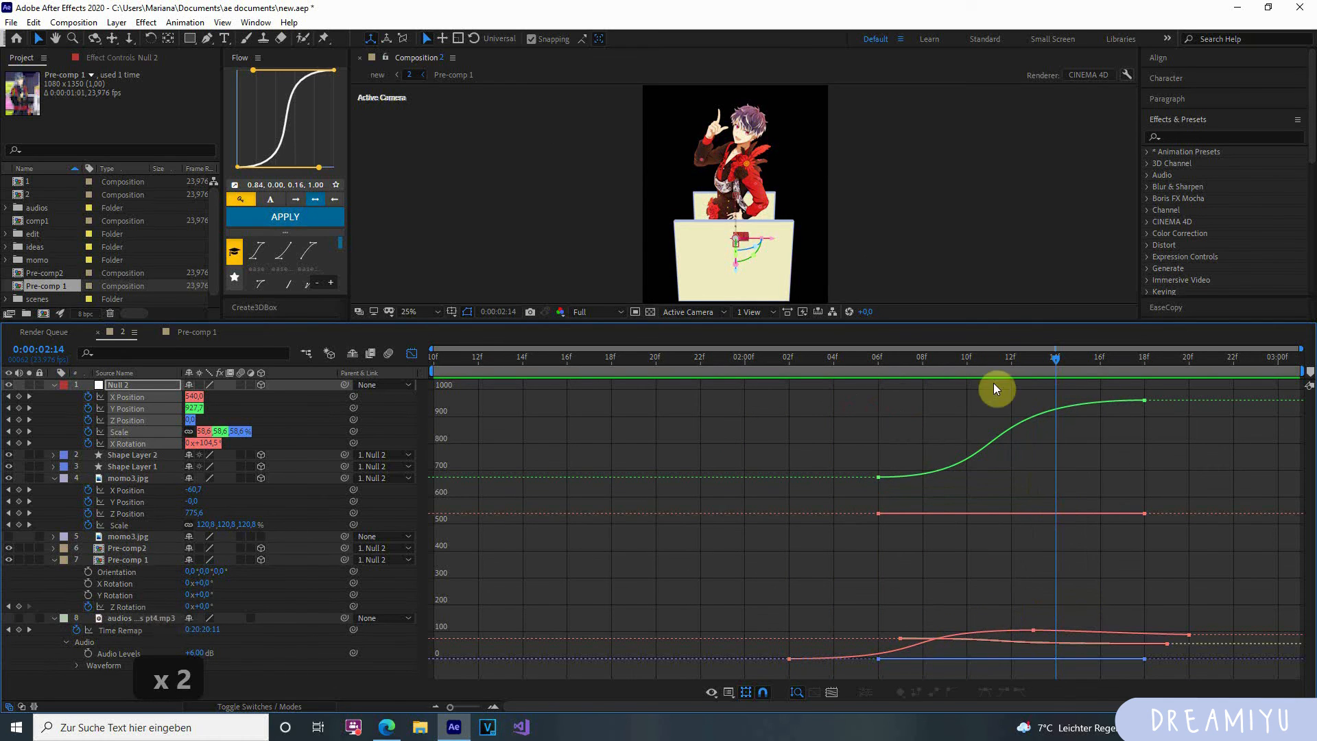
{"action": "left_click_drag", "start_coordinate": [995, 382], "coordinate": [969, 379]}
Move Null 2's X Rotation overshoot keyframe to 0:00:02:15 and play back the transition.
{"action": "left_click", "coordinate": [1050, 553]}
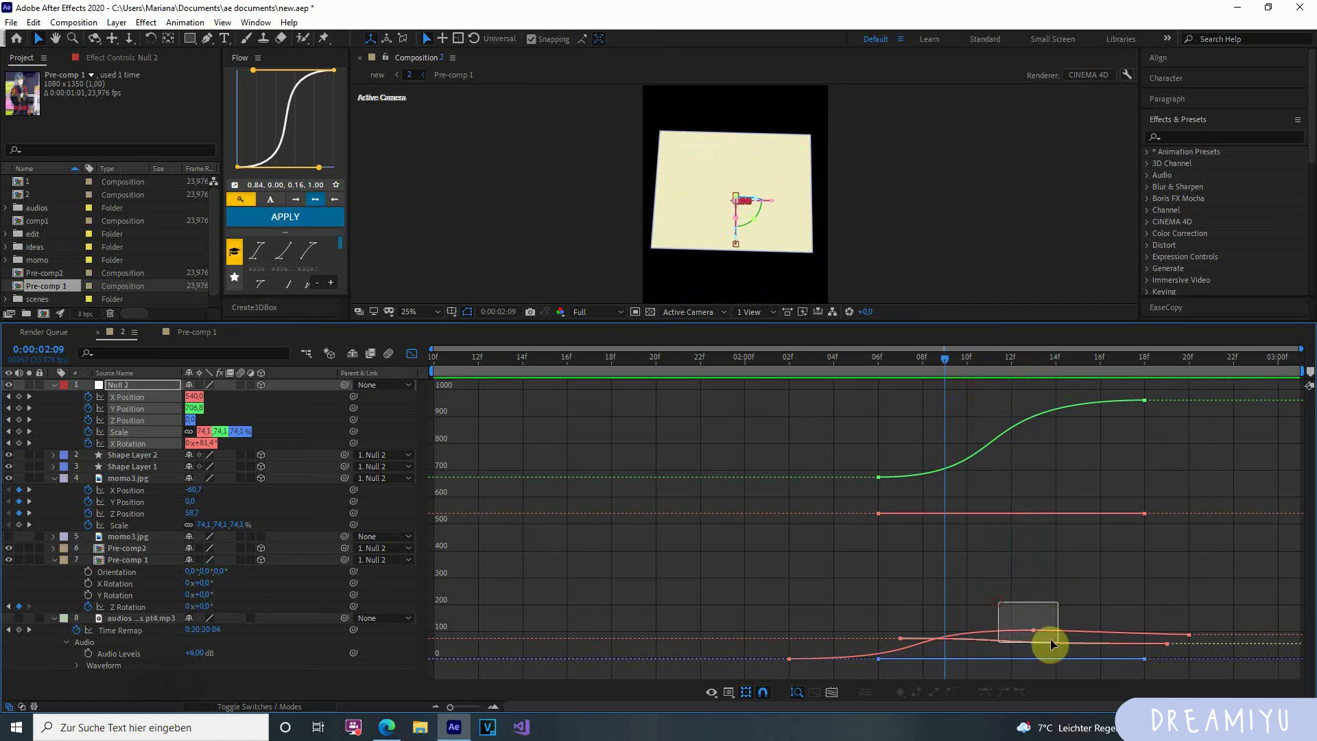
{"action": "mouse_move", "coordinate": [1052, 643]}
{"action": "left_mouse_down"}
{"action": "mouse_move", "coordinate": [1034, 632]}
{"action": "mouse_move", "coordinate": [1075, 633]}
{"action": "left_mouse_up"}
{"action": "left_click", "coordinate": [1022, 660]}
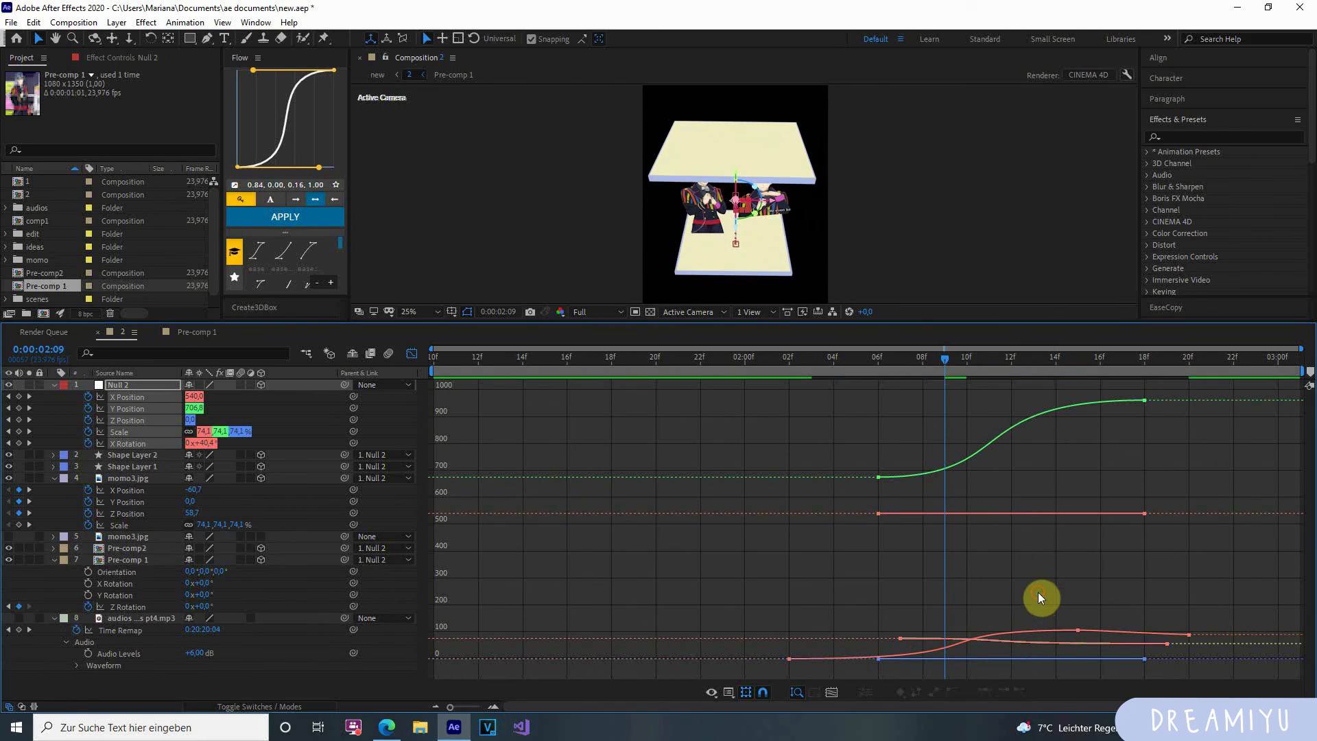
{"action": "key", "text": "Page_Down"}
{"action": "key", "text": "Page_Down"}
{"action": "key", "text": "Page_Down"}
{"action": "key", "text": "Page_Down"}
{"action": "key", "text": "Page_Down"}
{"action": "key", "text": "Page_Down"}
{"action": "key", "text": "Page_Down"}
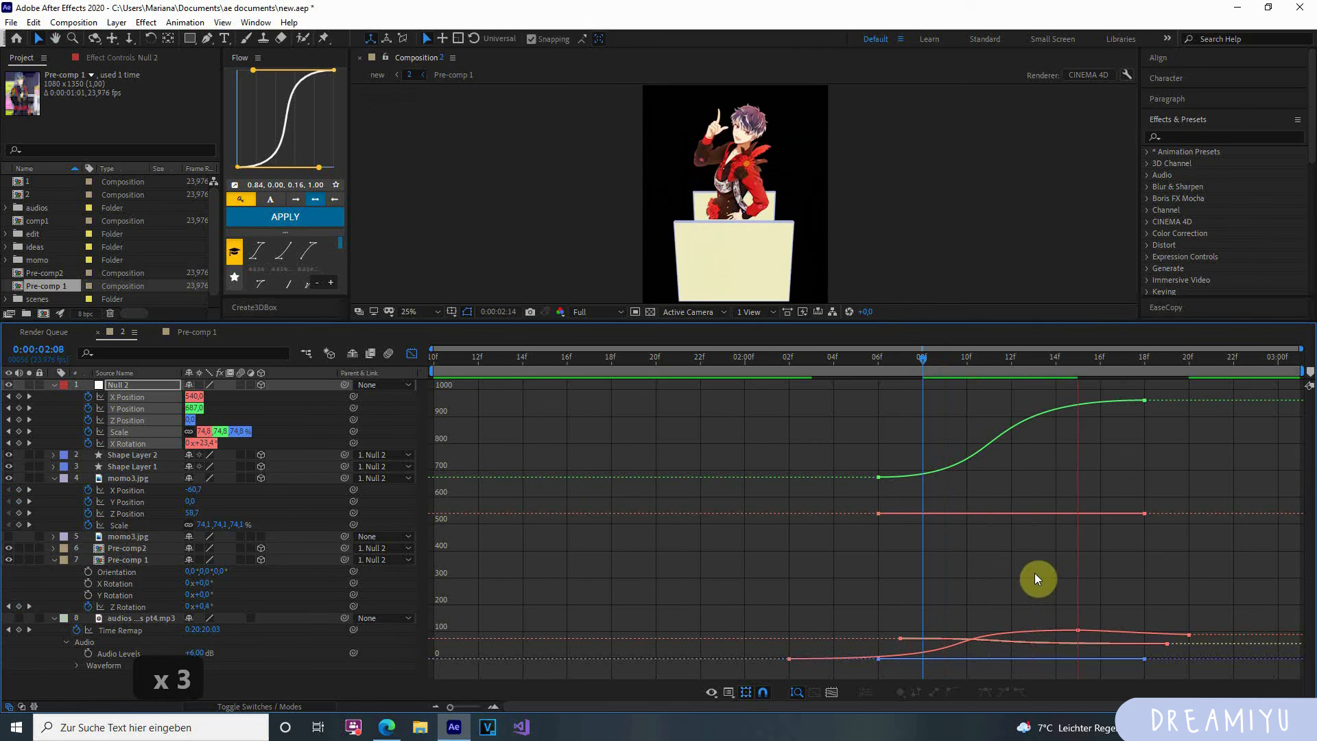
{"action": "left_click", "coordinate": [866, 372]}
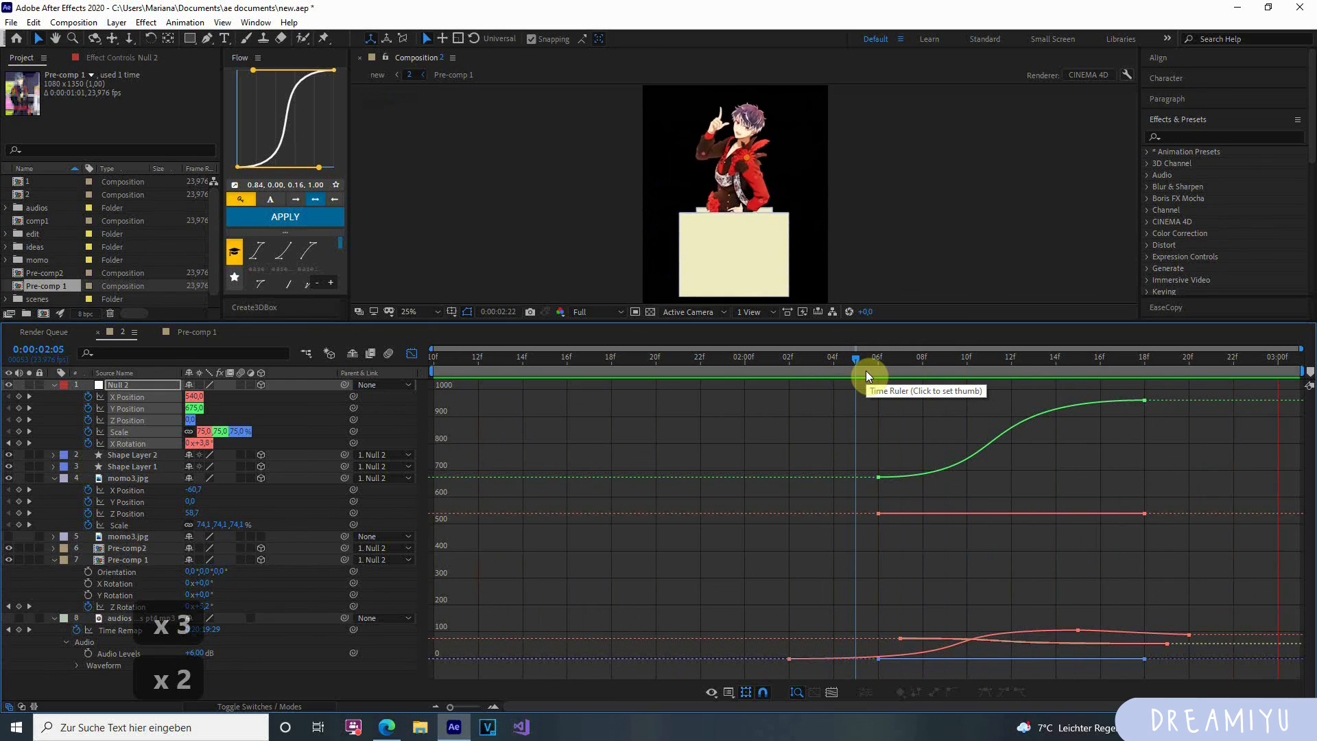
{"action": "key", "text": "space"}
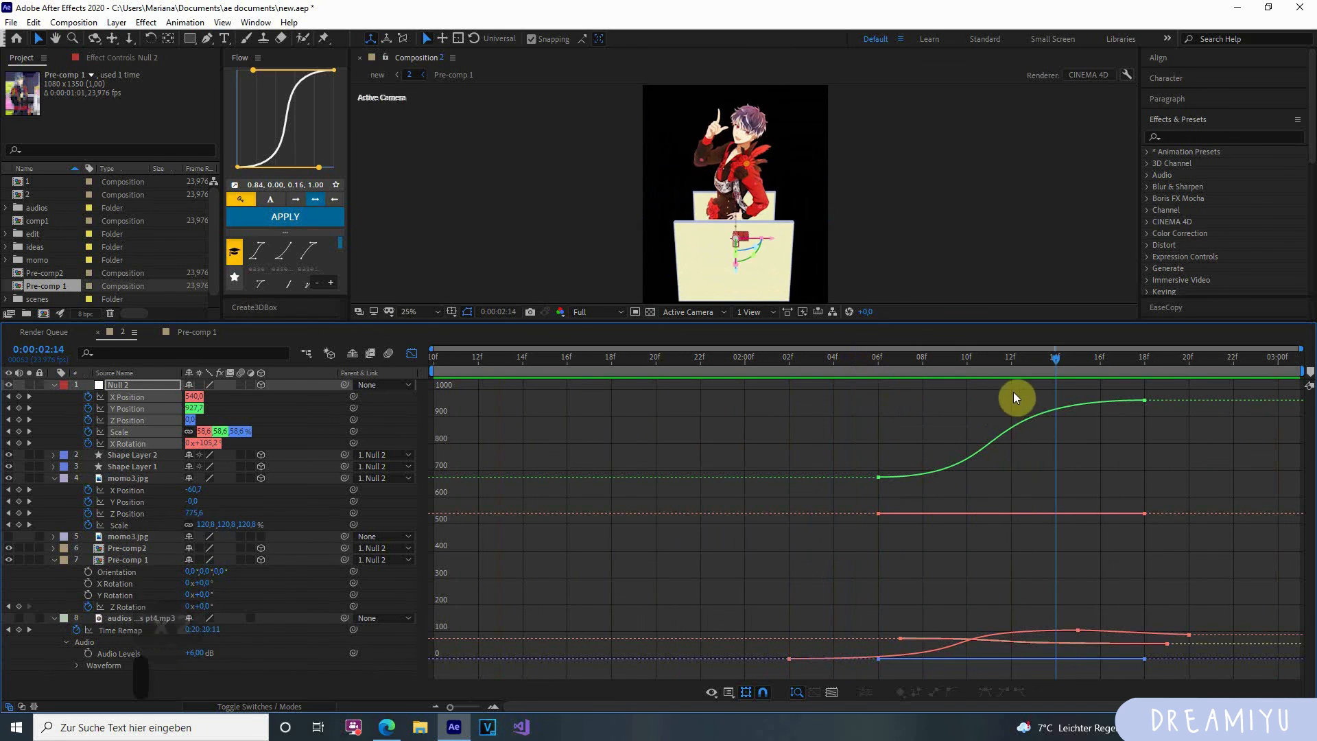
Move Null 2's first X Rotation keyframe to 0:00:02:04 and play back the transition.
{"action": "left_click_drag", "start_coordinate": [1028, 369], "coordinate": [985, 378]}
{"action": "left_click_drag", "start_coordinate": [796, 665], "coordinate": [820, 661]}
{"action": "left_click", "coordinate": [880, 605]}
{"action": "key", "text": "space"}
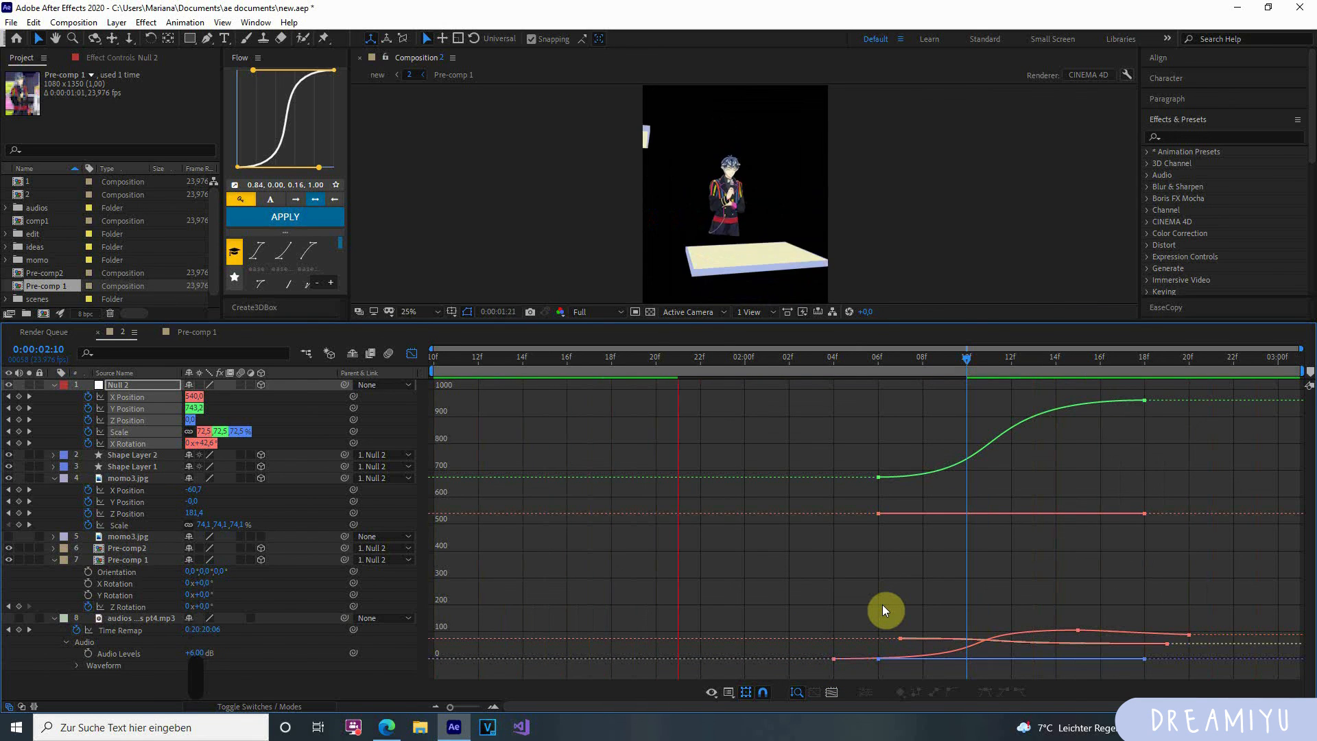
{"action": "key", "text": "space"}
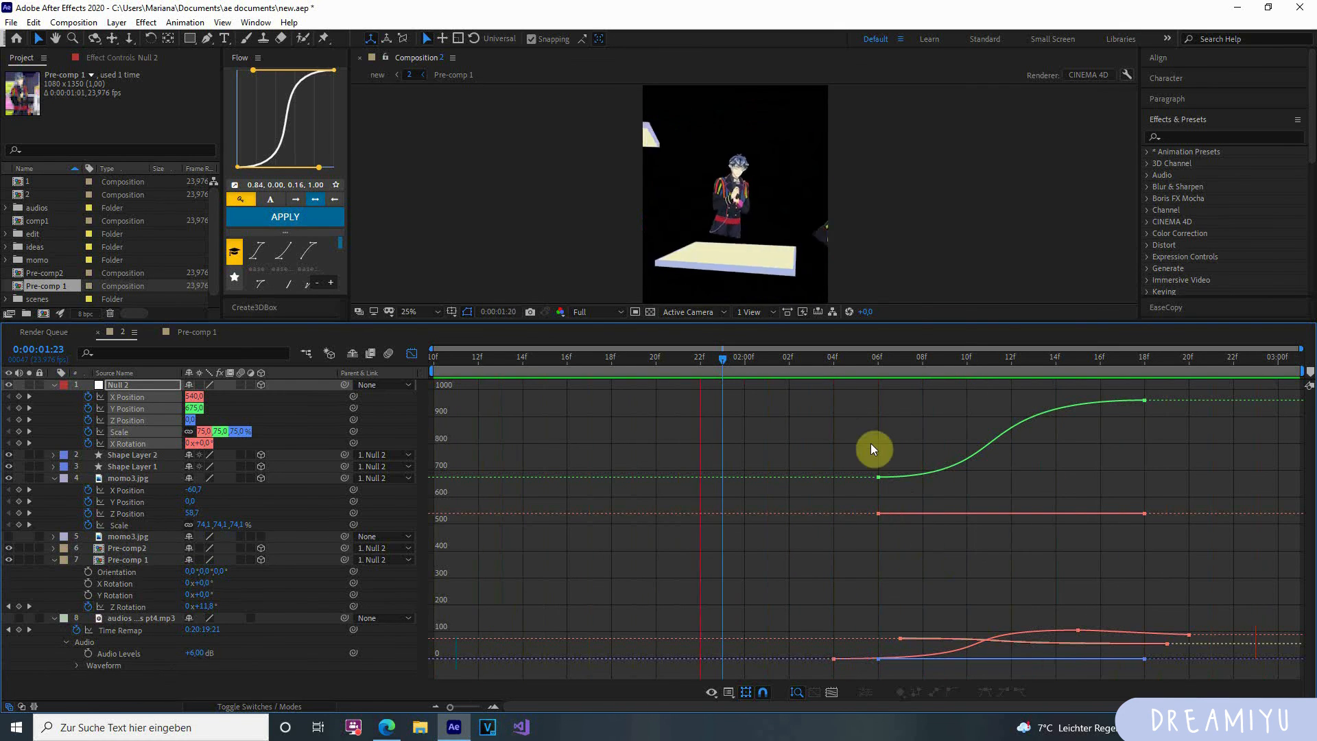
Add keyframes for Null 2's X, Y and Z Position, Scale and X Rotation at 0:00:01:22.
{"action": "left_click", "coordinate": [411, 353]}
{"action": "left_click", "coordinate": [636, 377]}
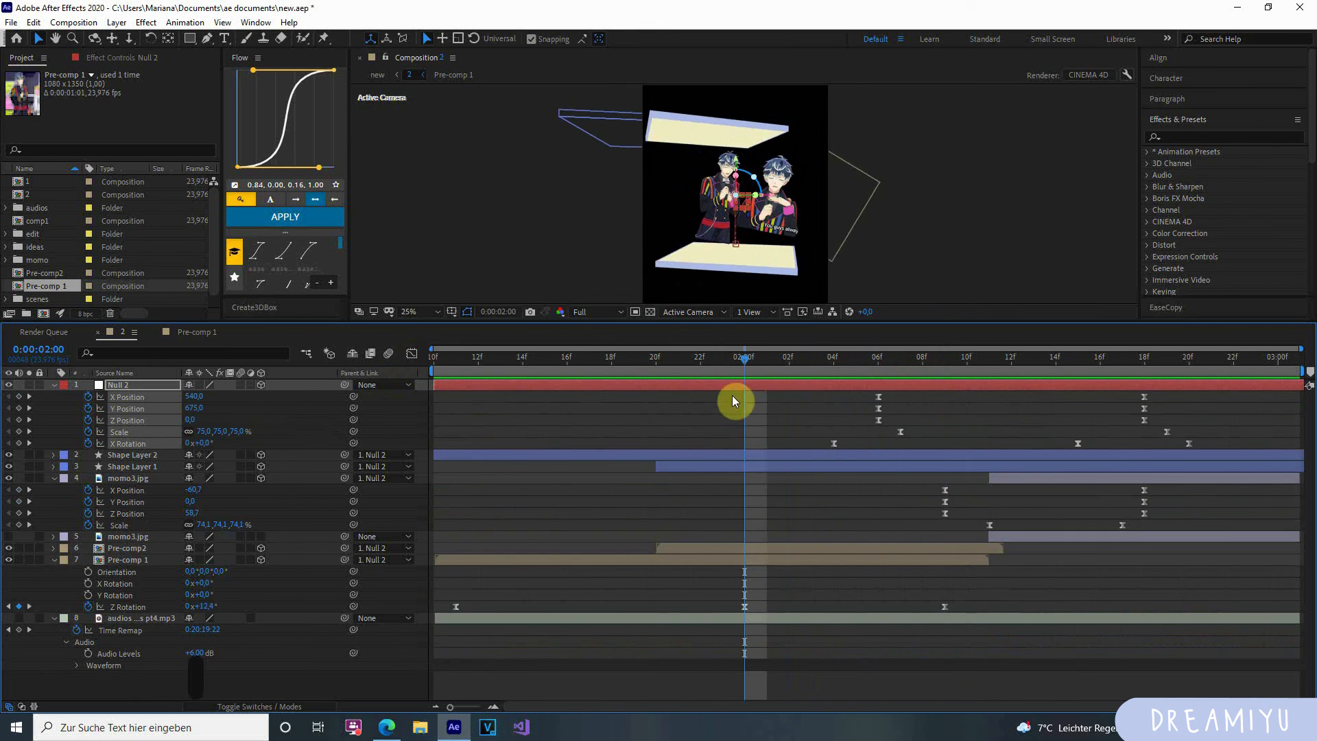
{"action": "key", "text": "Page_Up"}
{"action": "key", "text": "Page_Up"}
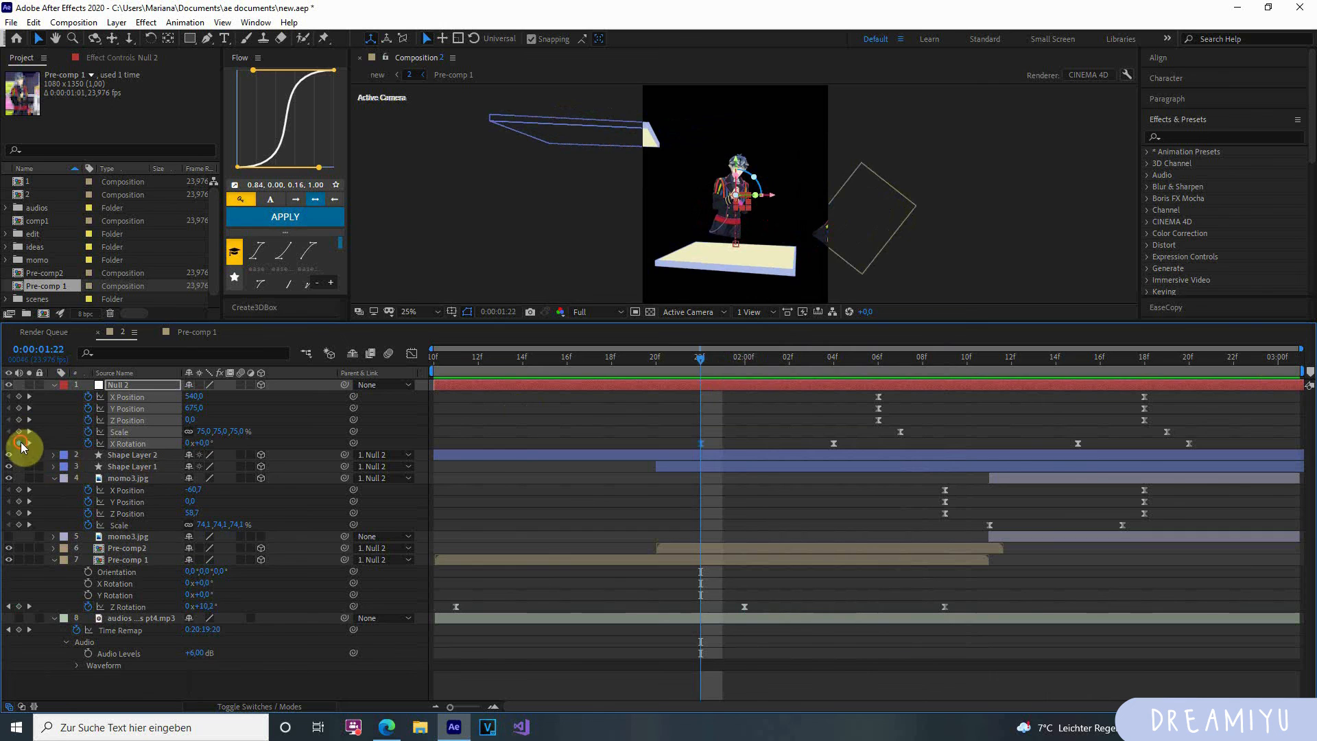
Set Null 2's X Rotation to -16° at 0:00:02:04.
{"action": "left_click_drag", "start_coordinate": [722, 351], "coordinate": [827, 433]}
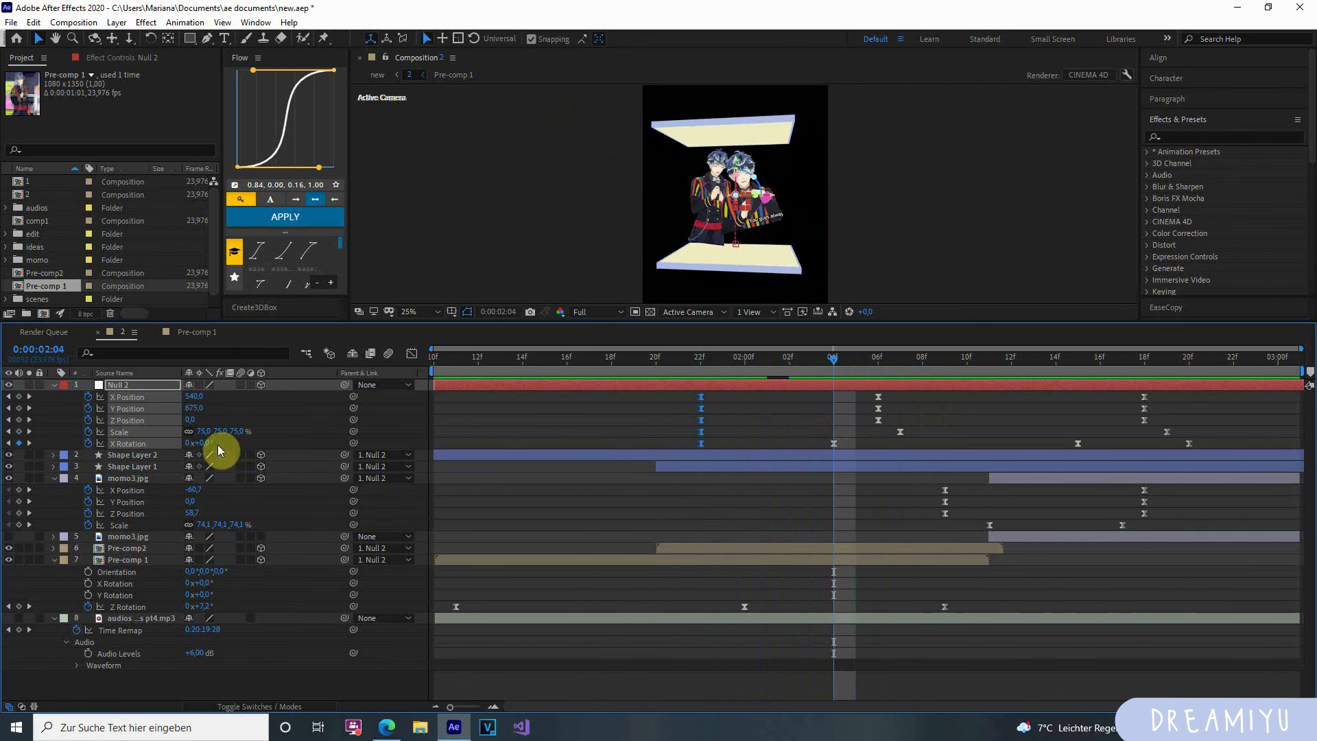
{"action": "left_click_drag", "start_coordinate": [203, 443], "coordinate": [197, 443]}
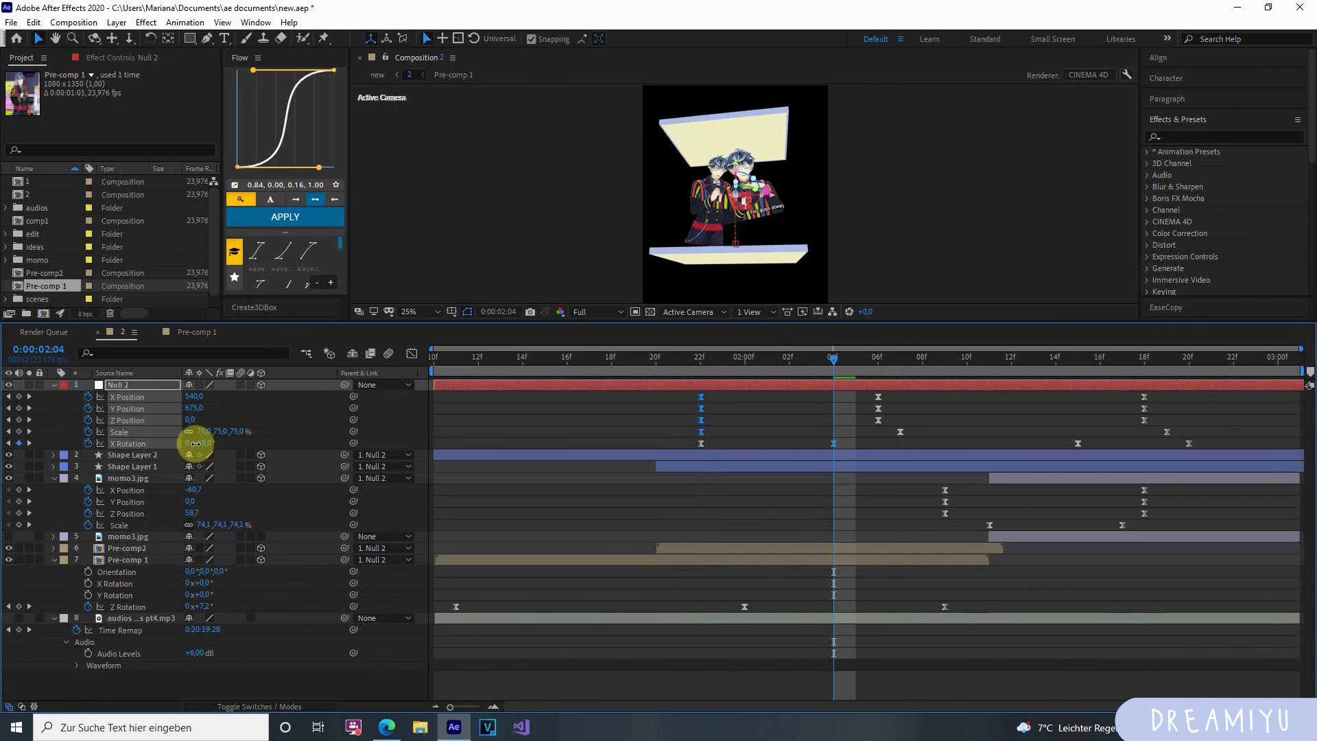
{"action": "left_click", "coordinate": [686, 447]}
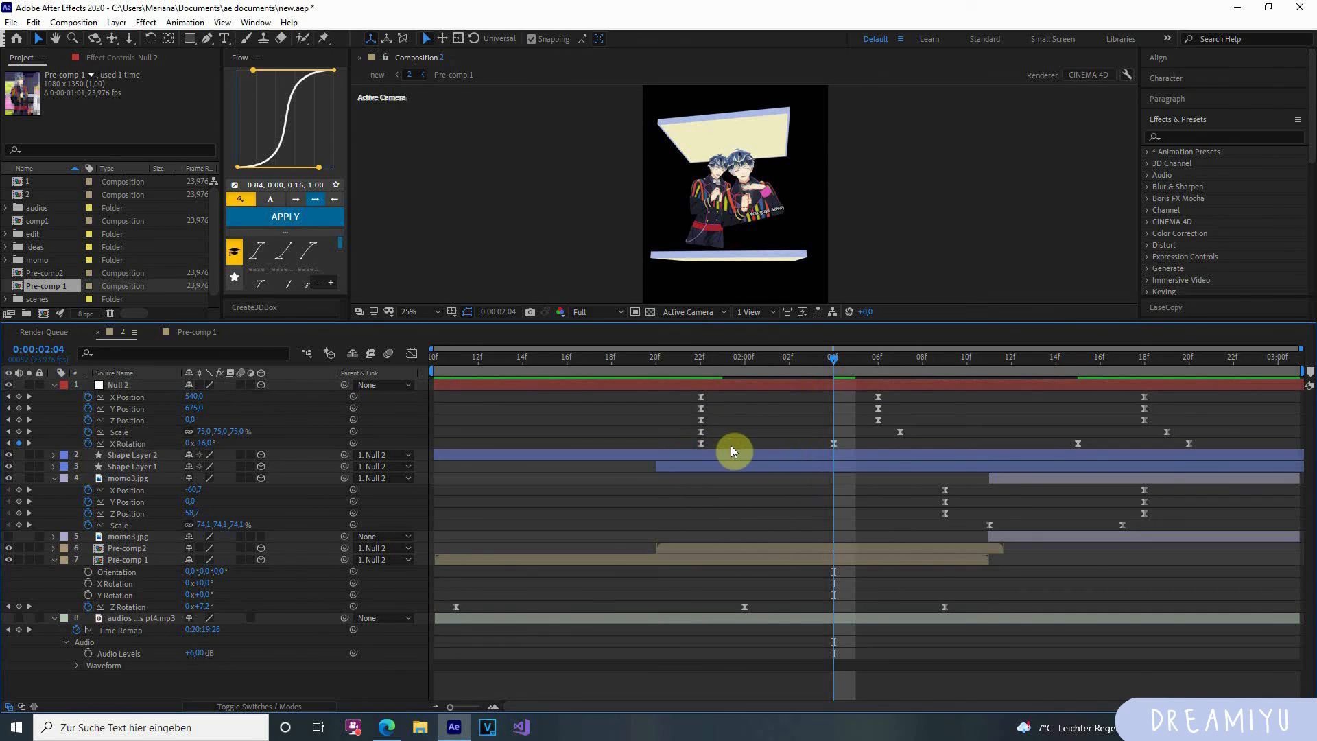
Smooth Null 2's X Rotation curve between 0:00:01:22 and 0:00:02:04 by lengthening the easing handles, and play back the transition.
{"action": "left_click_drag", "start_coordinate": [679, 441], "coordinate": [717, 447]}
{"action": "left_click", "coordinate": [412, 355]}
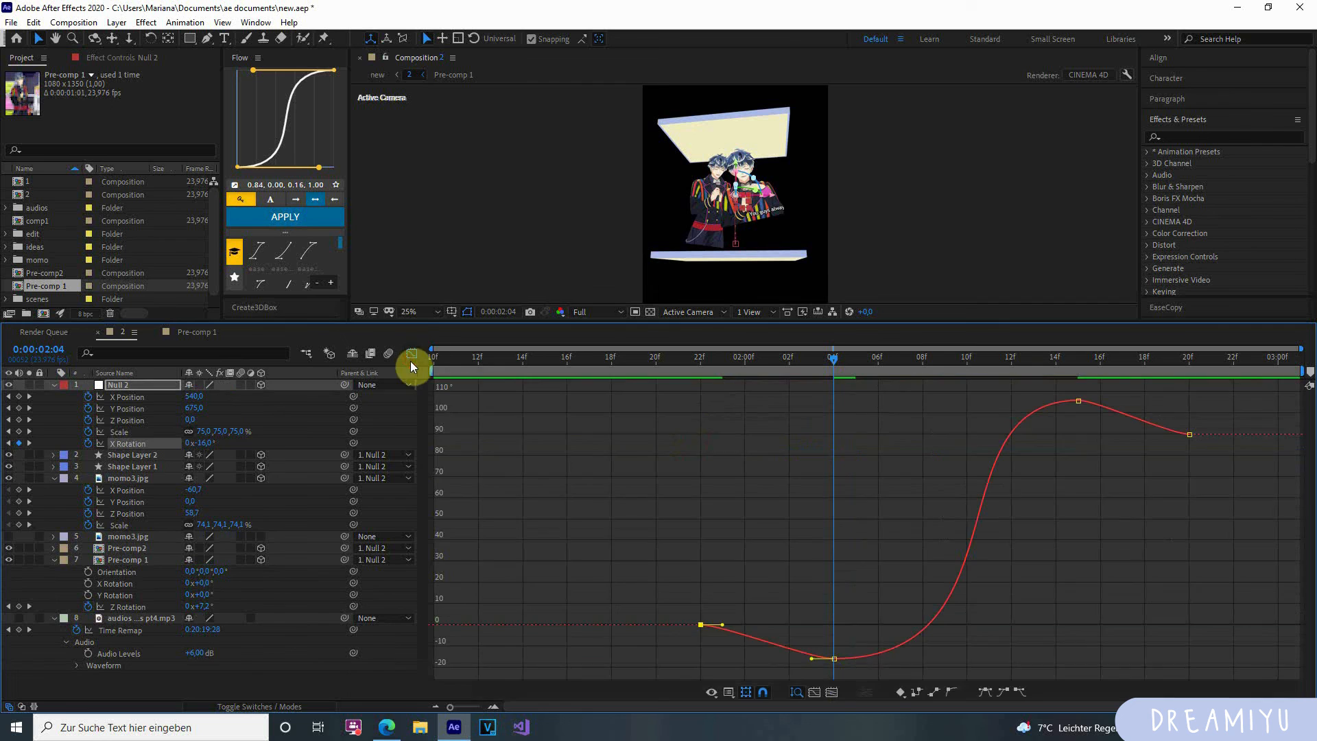
{"action": "left_click_drag", "start_coordinate": [739, 611], "coordinate": [744, 639]}
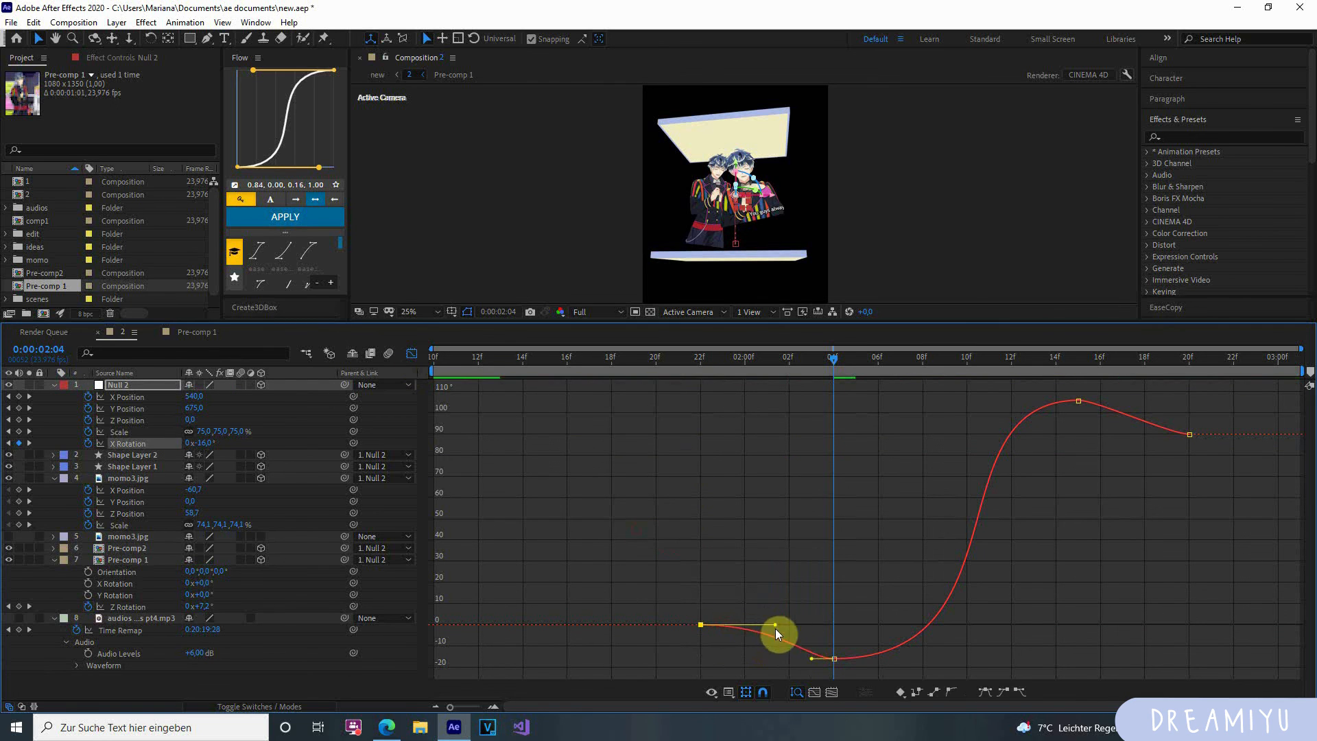
{"action": "left_click_drag", "start_coordinate": [859, 640], "coordinate": [817, 672]}
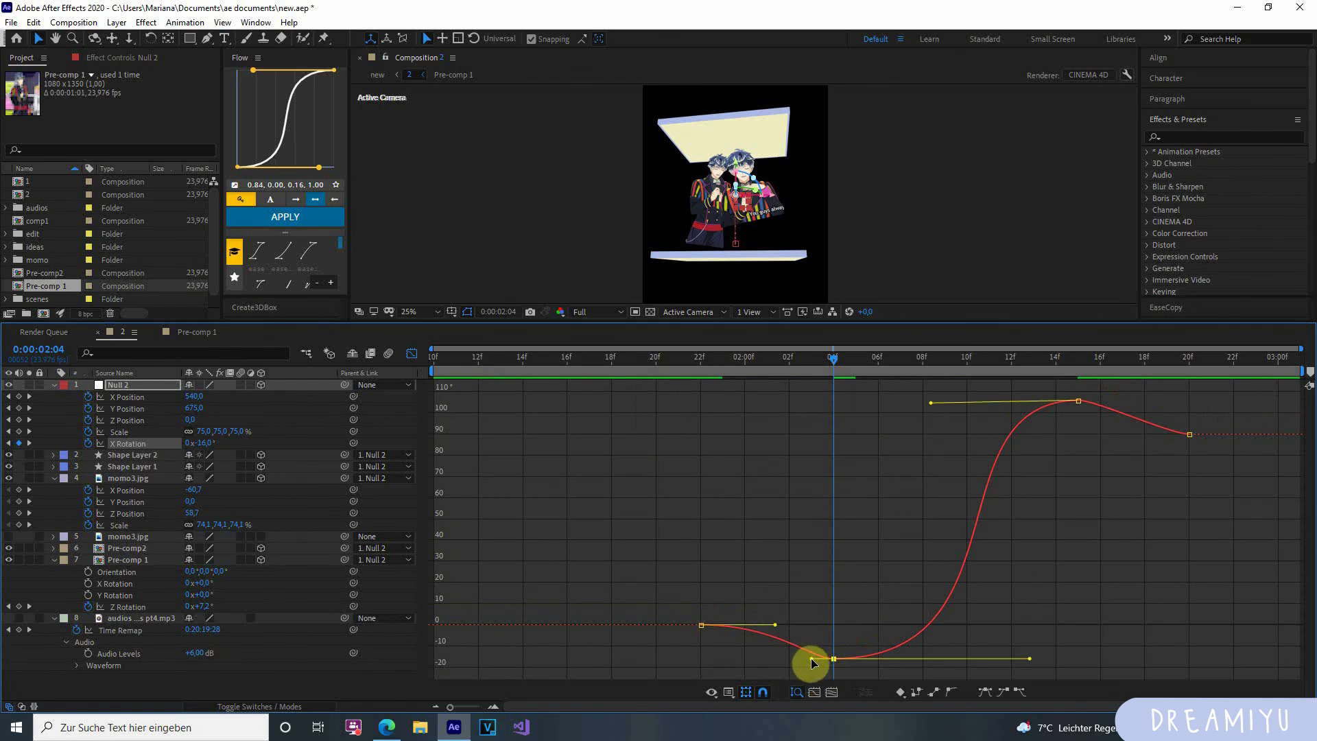
{"action": "left_click_drag", "start_coordinate": [823, 364], "coordinate": [720, 367]}
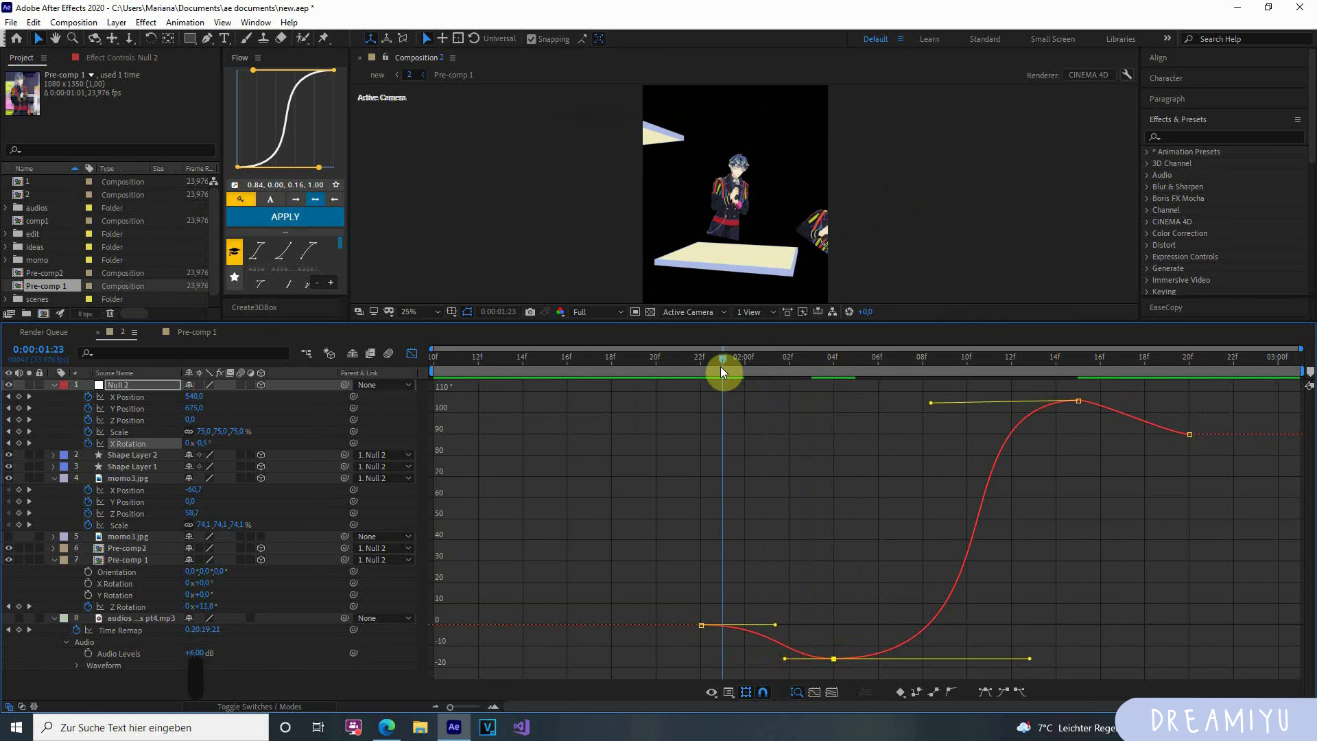
{"action": "left_click", "coordinate": [722, 371]}
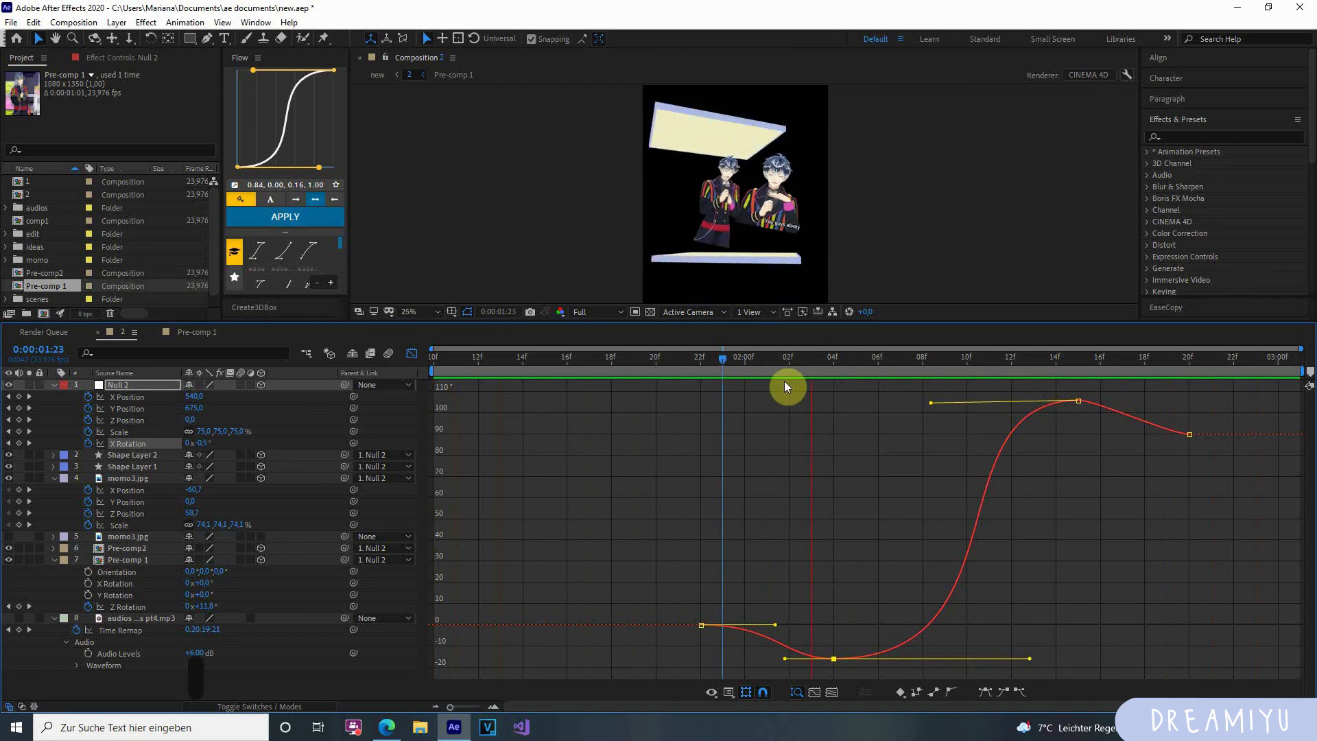
{"action": "key", "text": "space"}
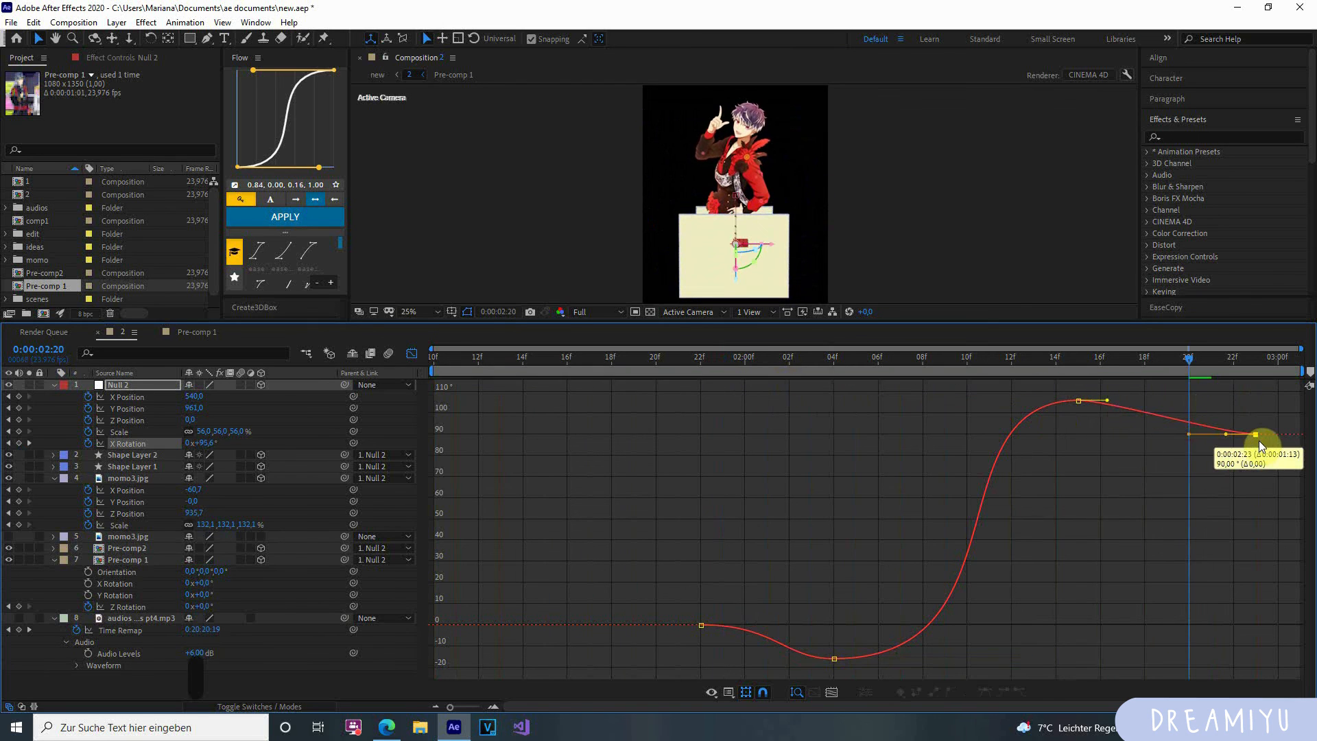
Move Null 2's last X Rotation keyframe to 0:00:02:23, lengthen the easing handles after the overshoot, and play back the transition.
{"action": "left_click_drag", "start_coordinate": [1259, 441], "coordinate": [1224, 434]}
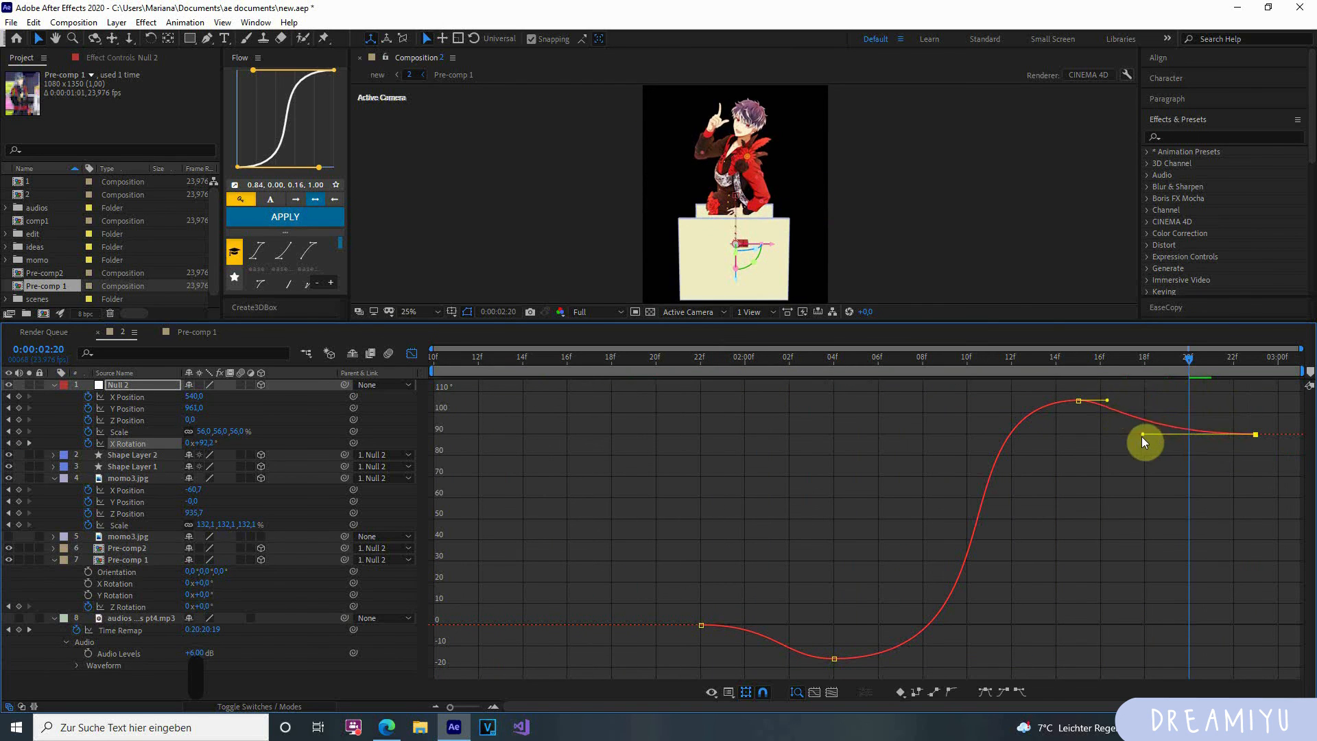
{"action": "left_click_drag", "start_coordinate": [1170, 362], "coordinate": [874, 369]}
{"action": "key", "text": "space"}
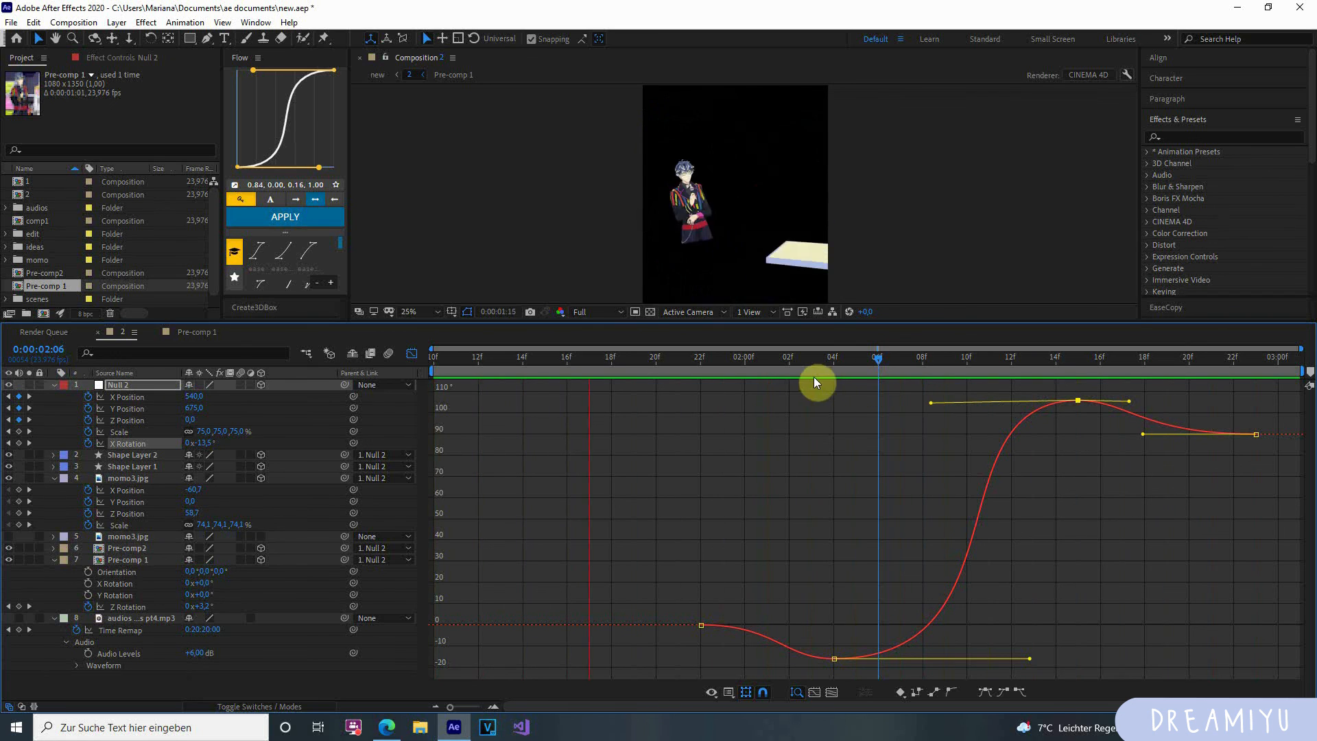
{"action": "key", "text": "space"}
Enlarge the composition view to 50% and play back the transition from 0:00:01:22.
{"action": "left_click_drag", "start_coordinate": [782, 321], "coordinate": [726, 620]}
{"action": "scroll", "coordinate": [738, 446], "scroll_direction": "up", "scroll_amount": 2}
{"action": "key", "text": "space"}
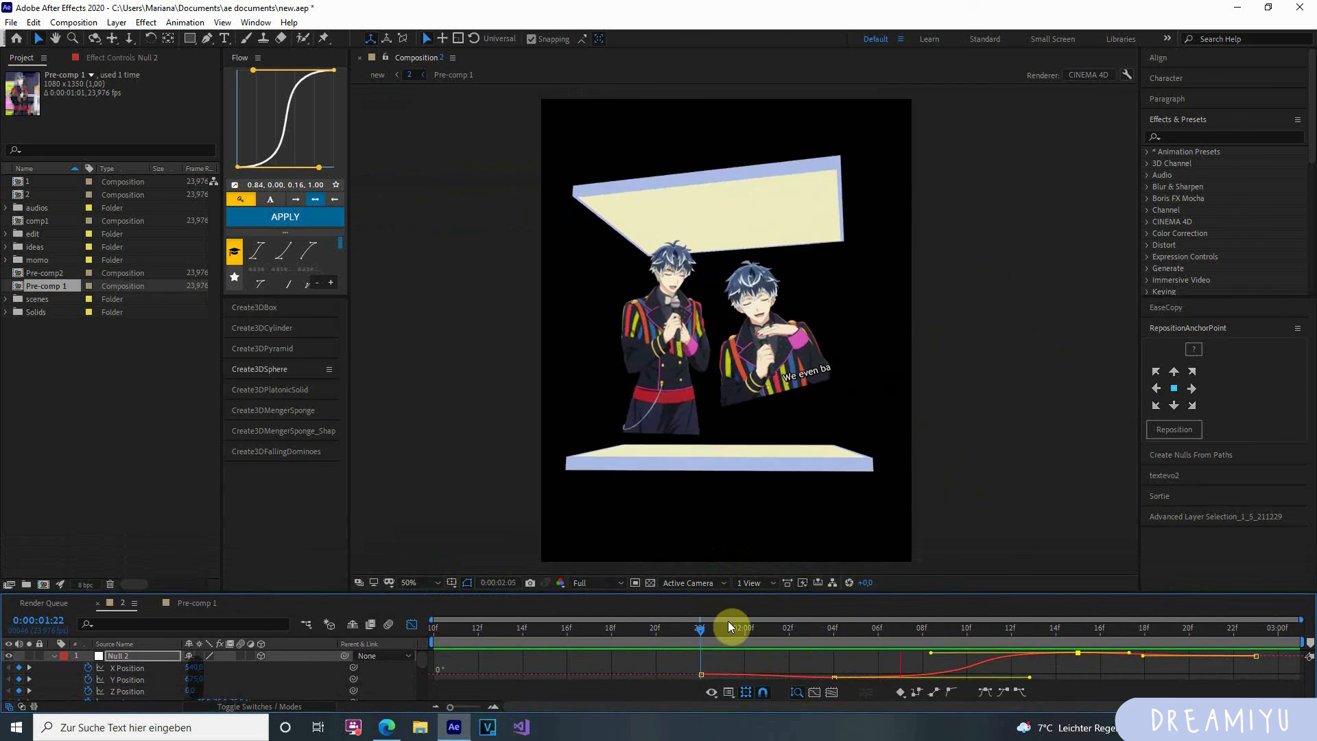